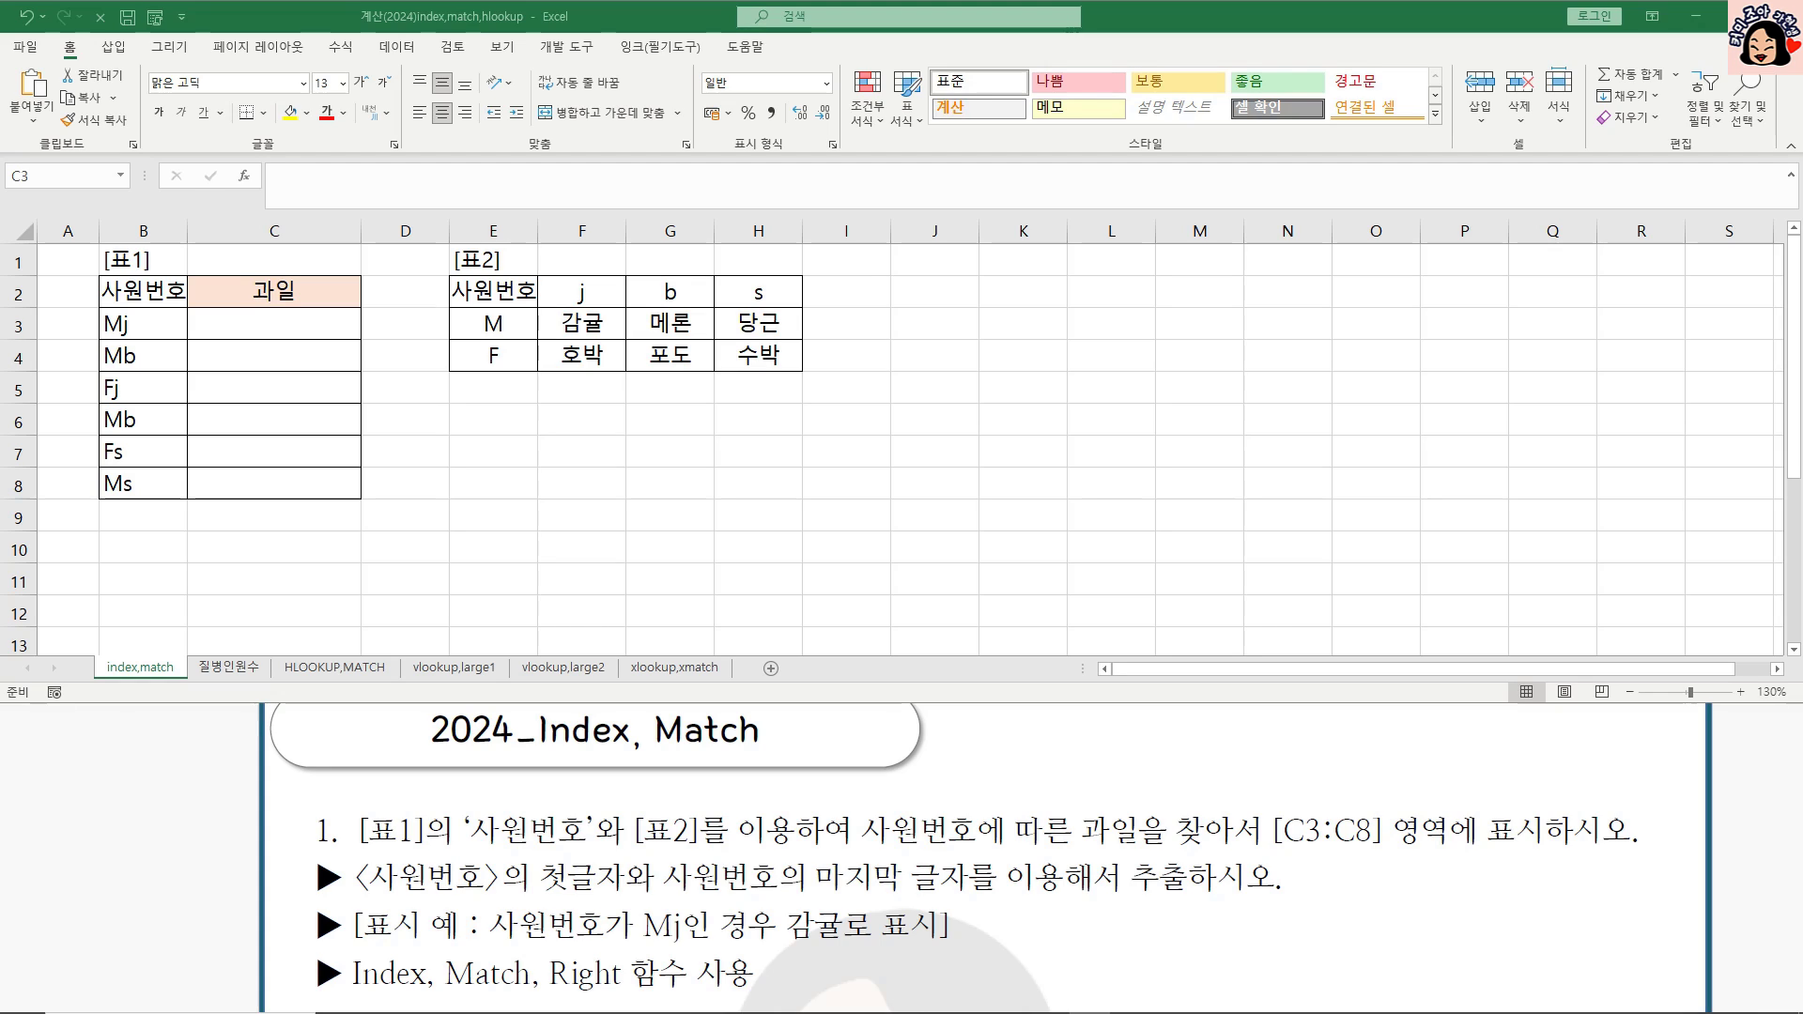
# Step: Examine the employee codes in table 1 and the matching row letters, column letters and fruit names in table 2 (F3:H4)
pyautogui.click(1626, 332)
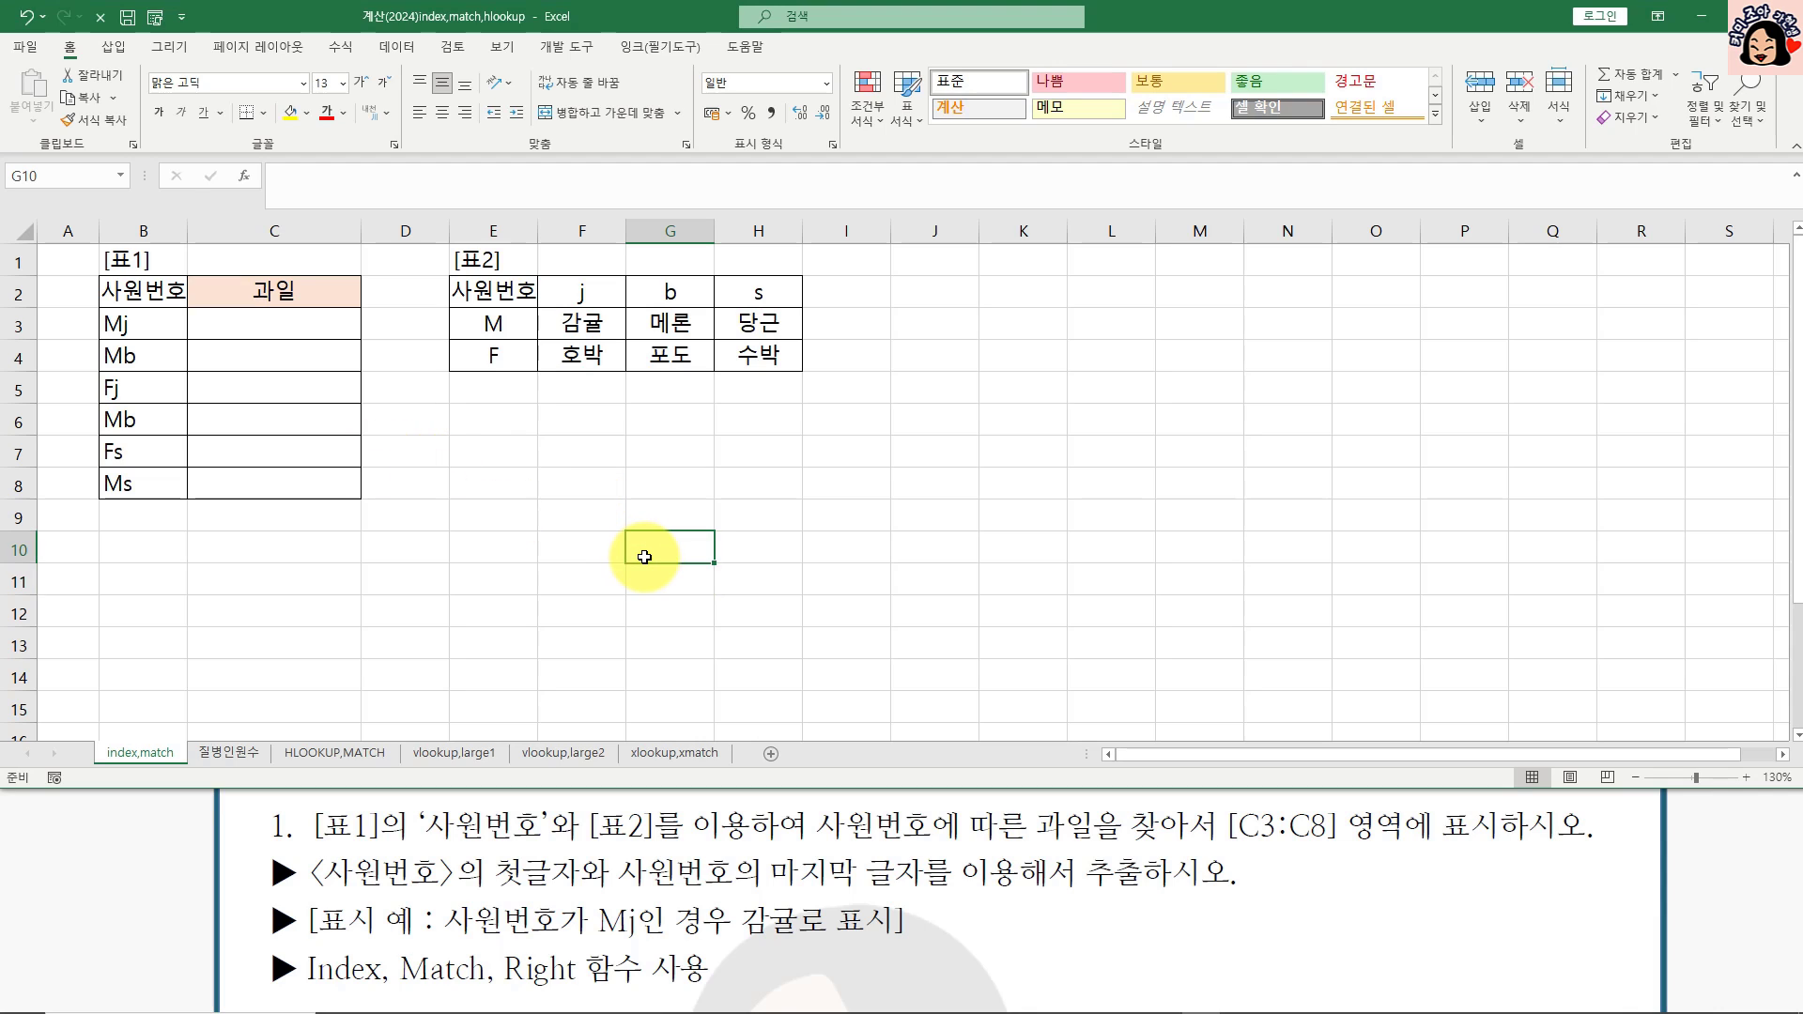
pyautogui.click(485, 487)
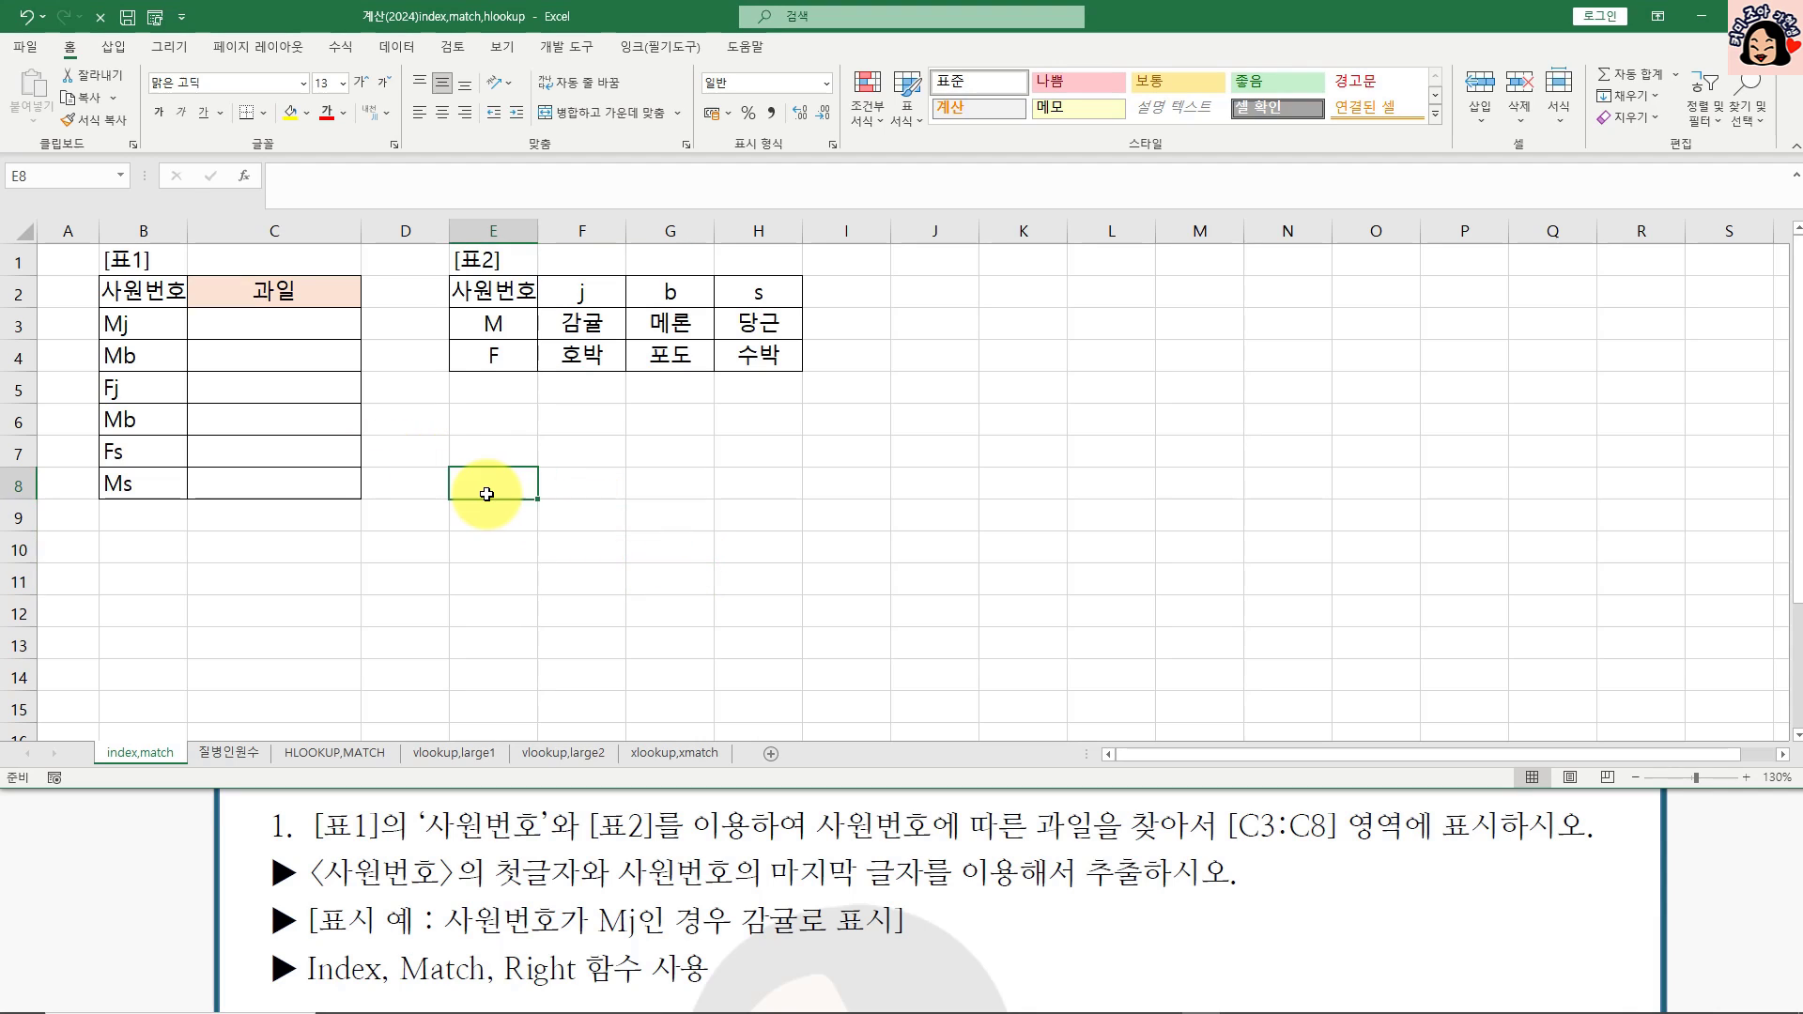
pyautogui.click(287, 326)
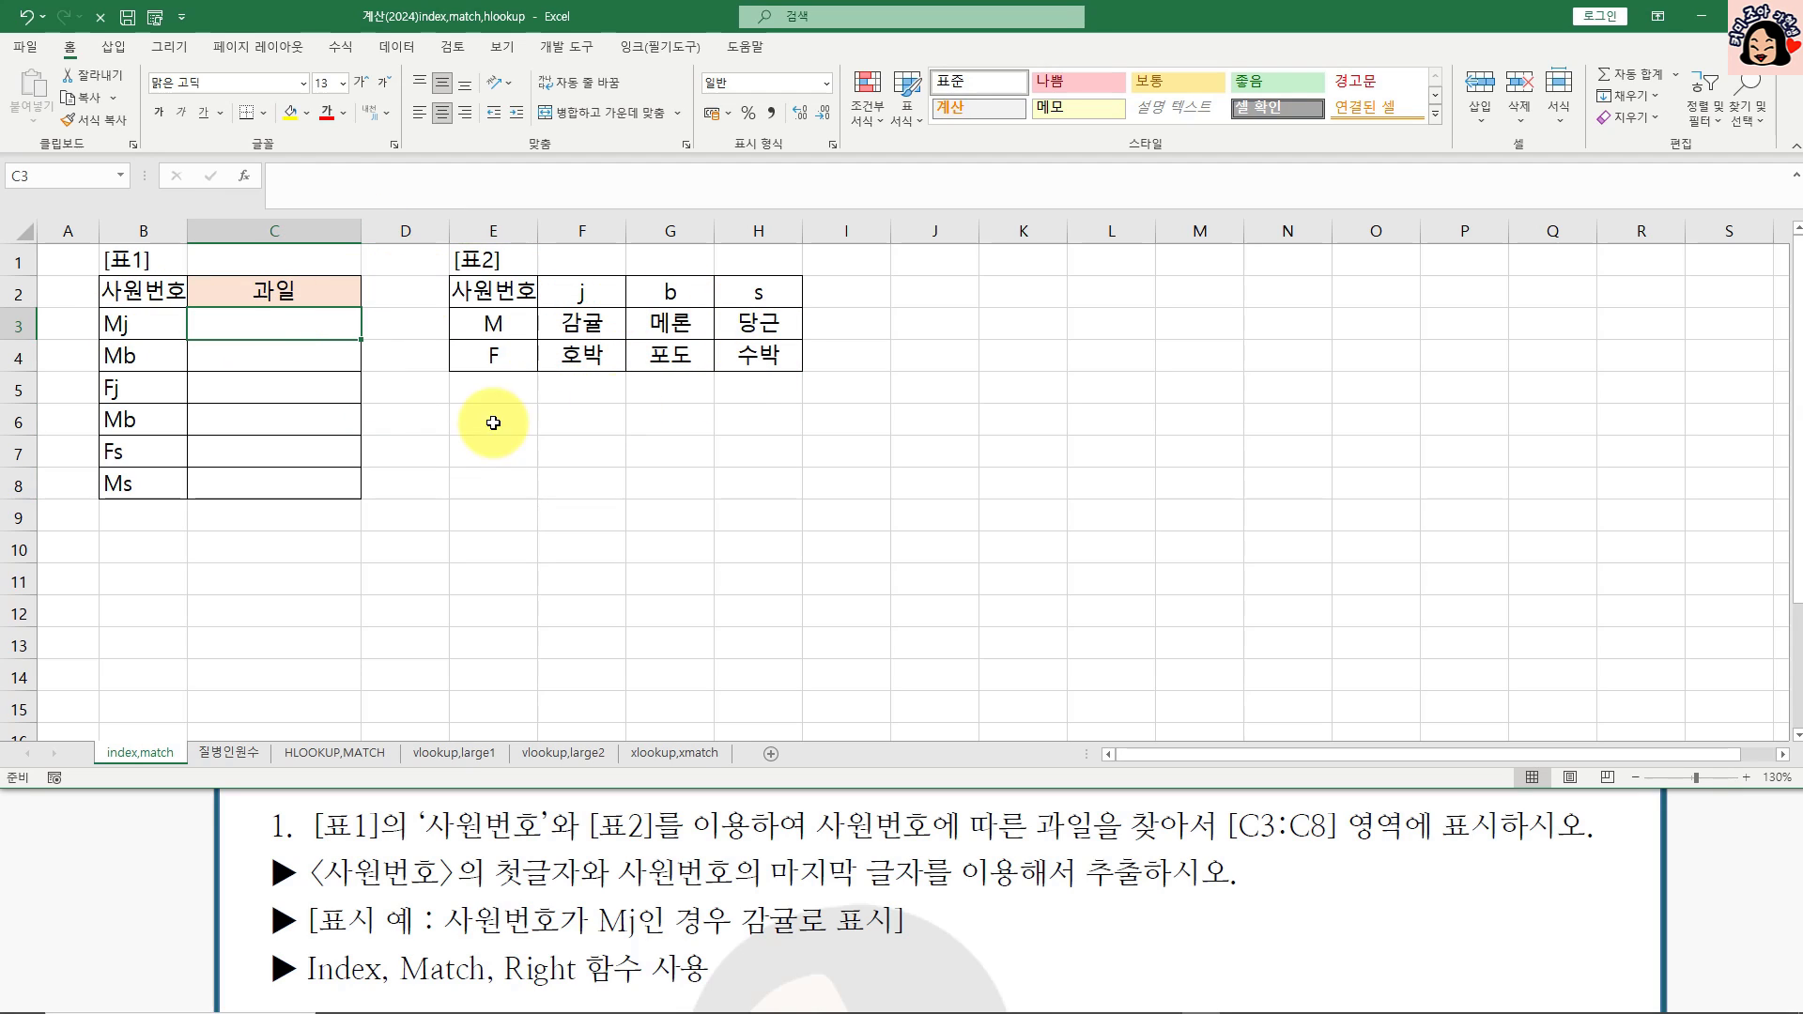
pyautogui.click(118, 329)
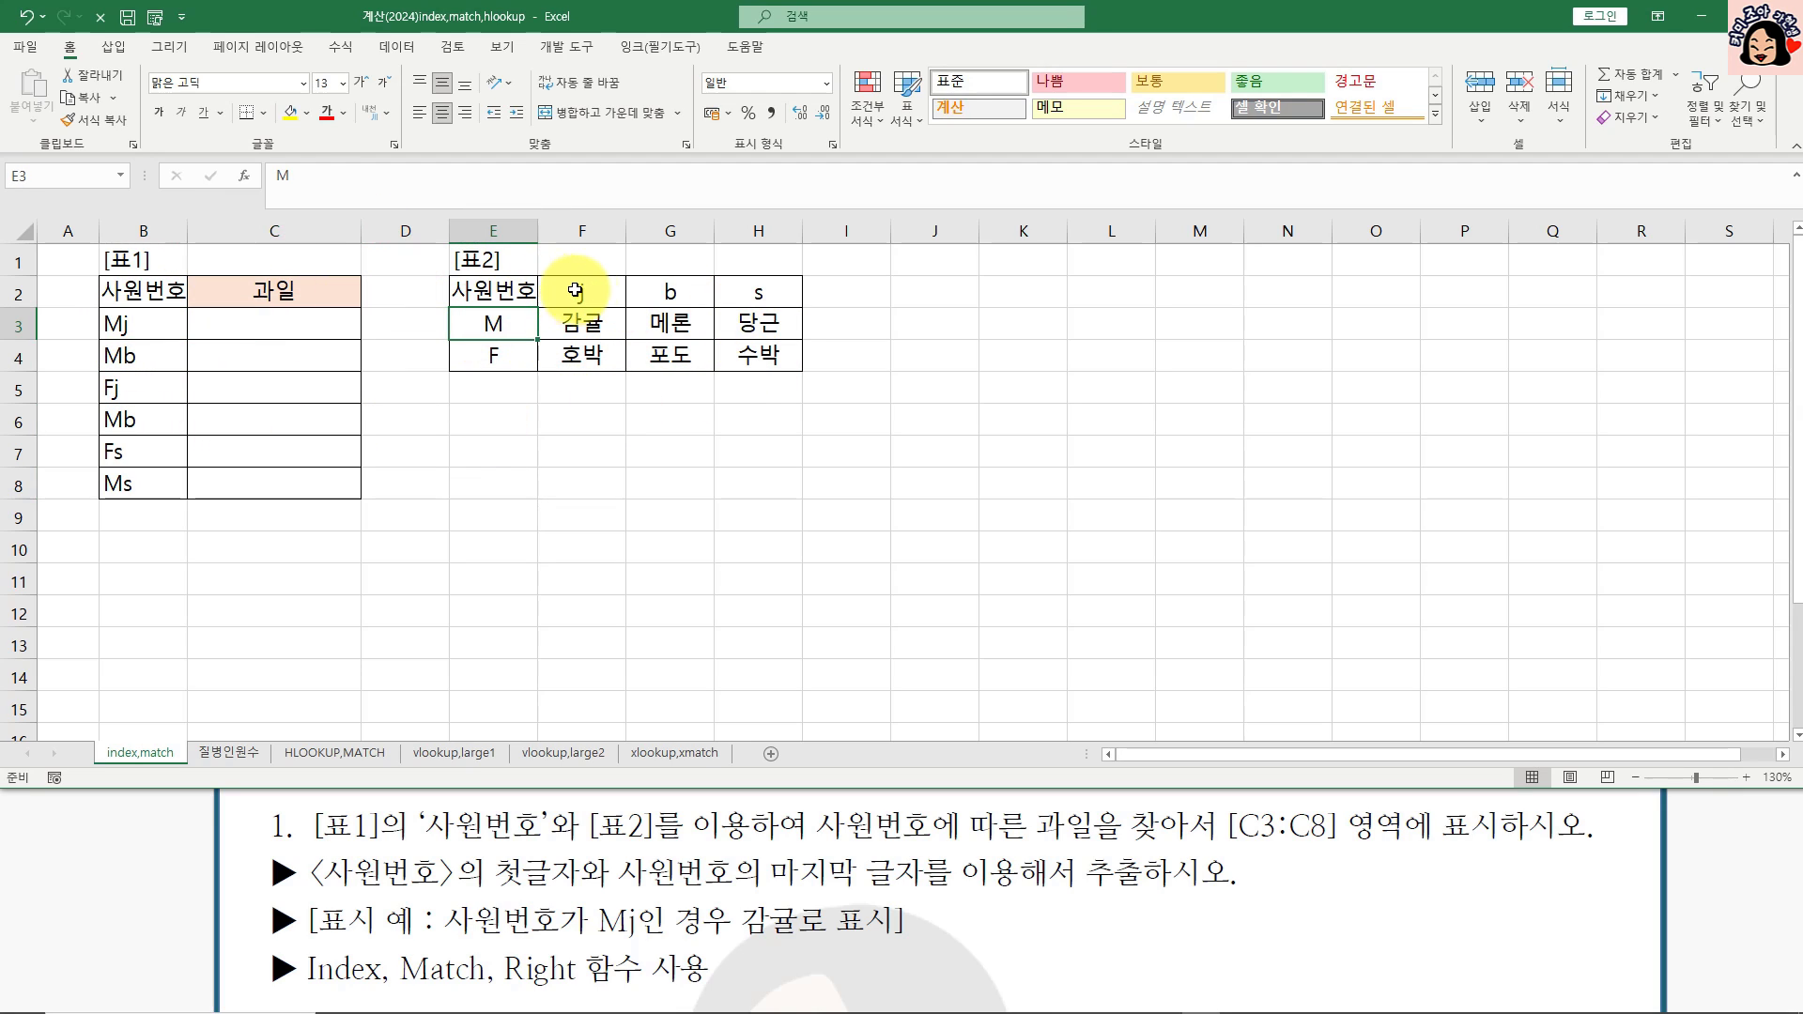
pyautogui.click(583, 324)
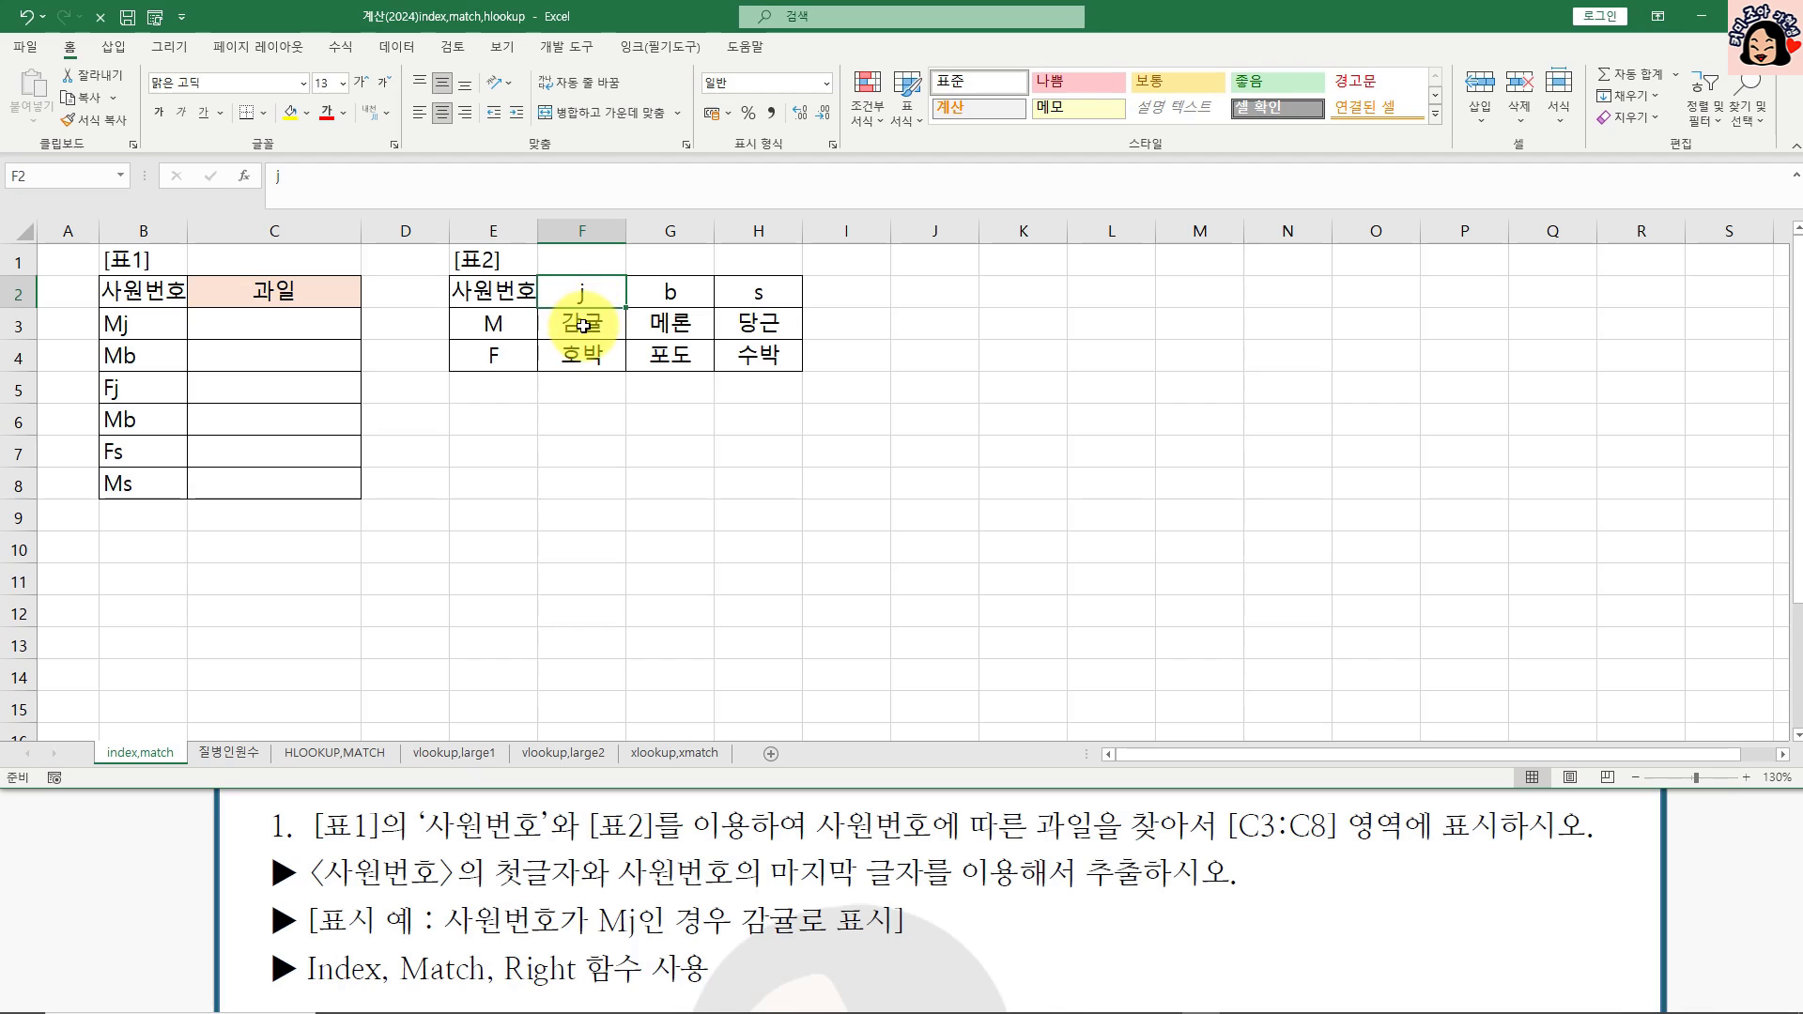
pyautogui.click(334, 329)
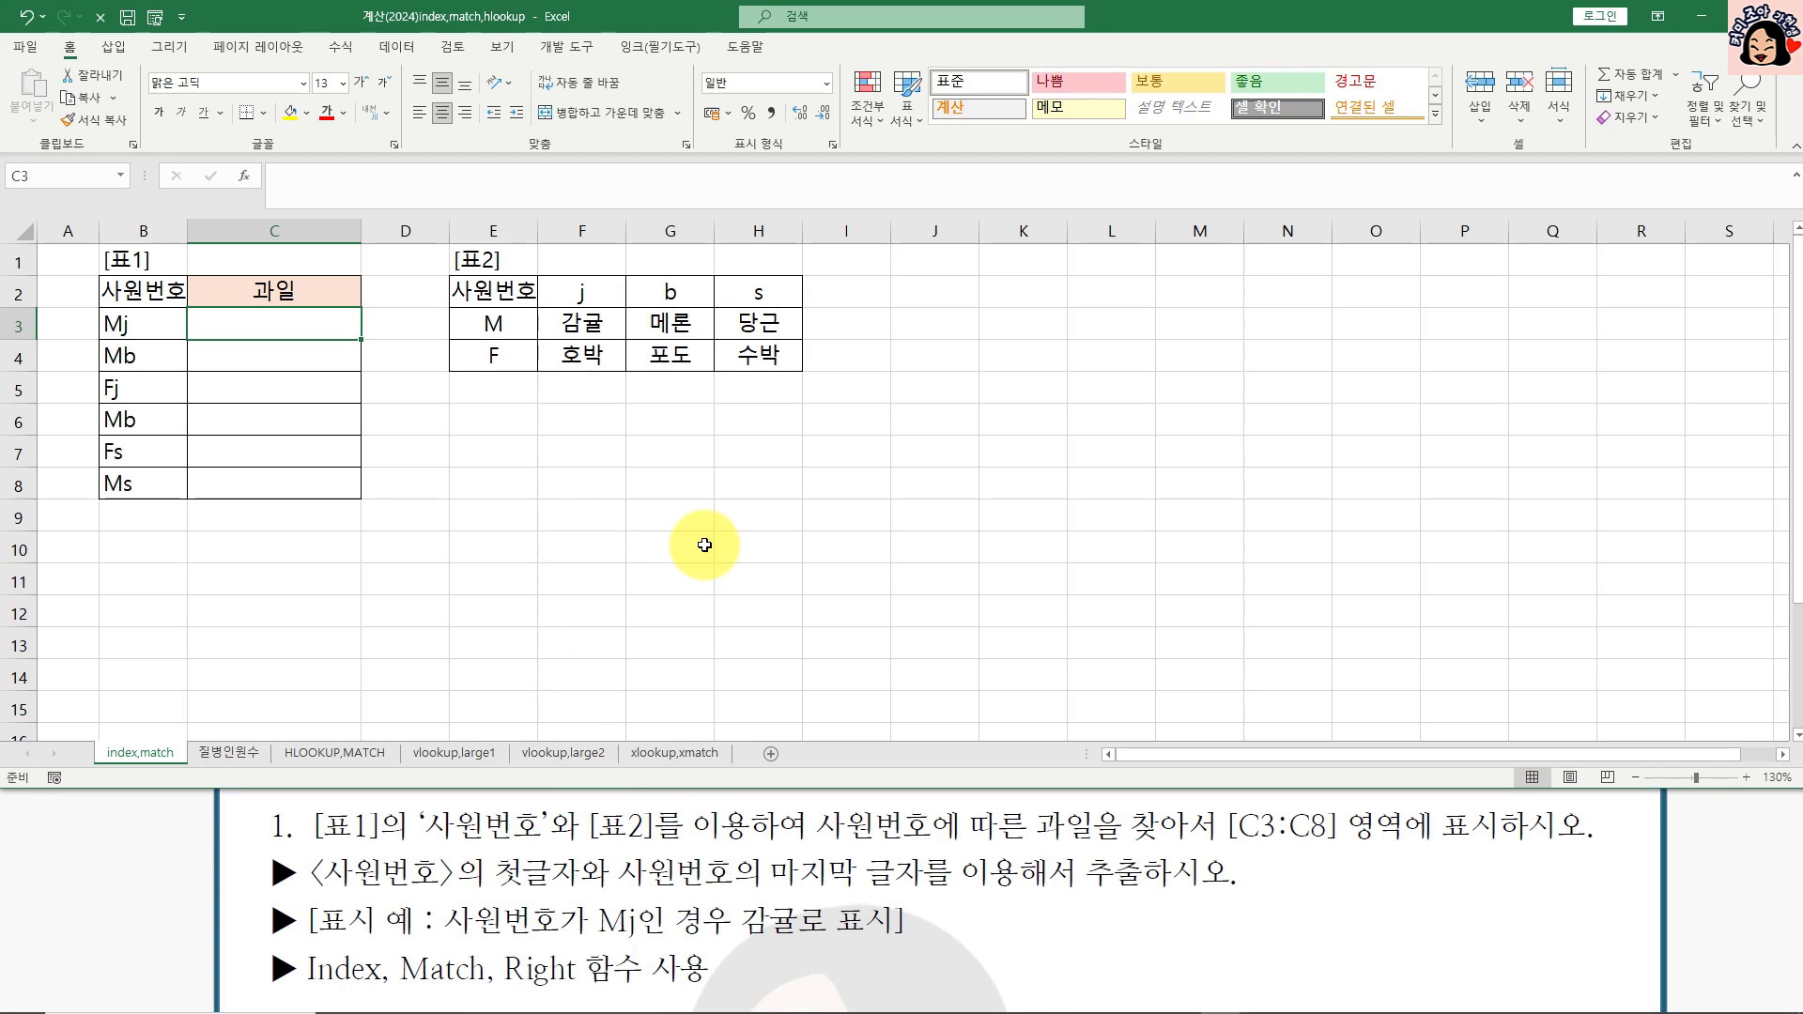
pyautogui.click(615, 472)
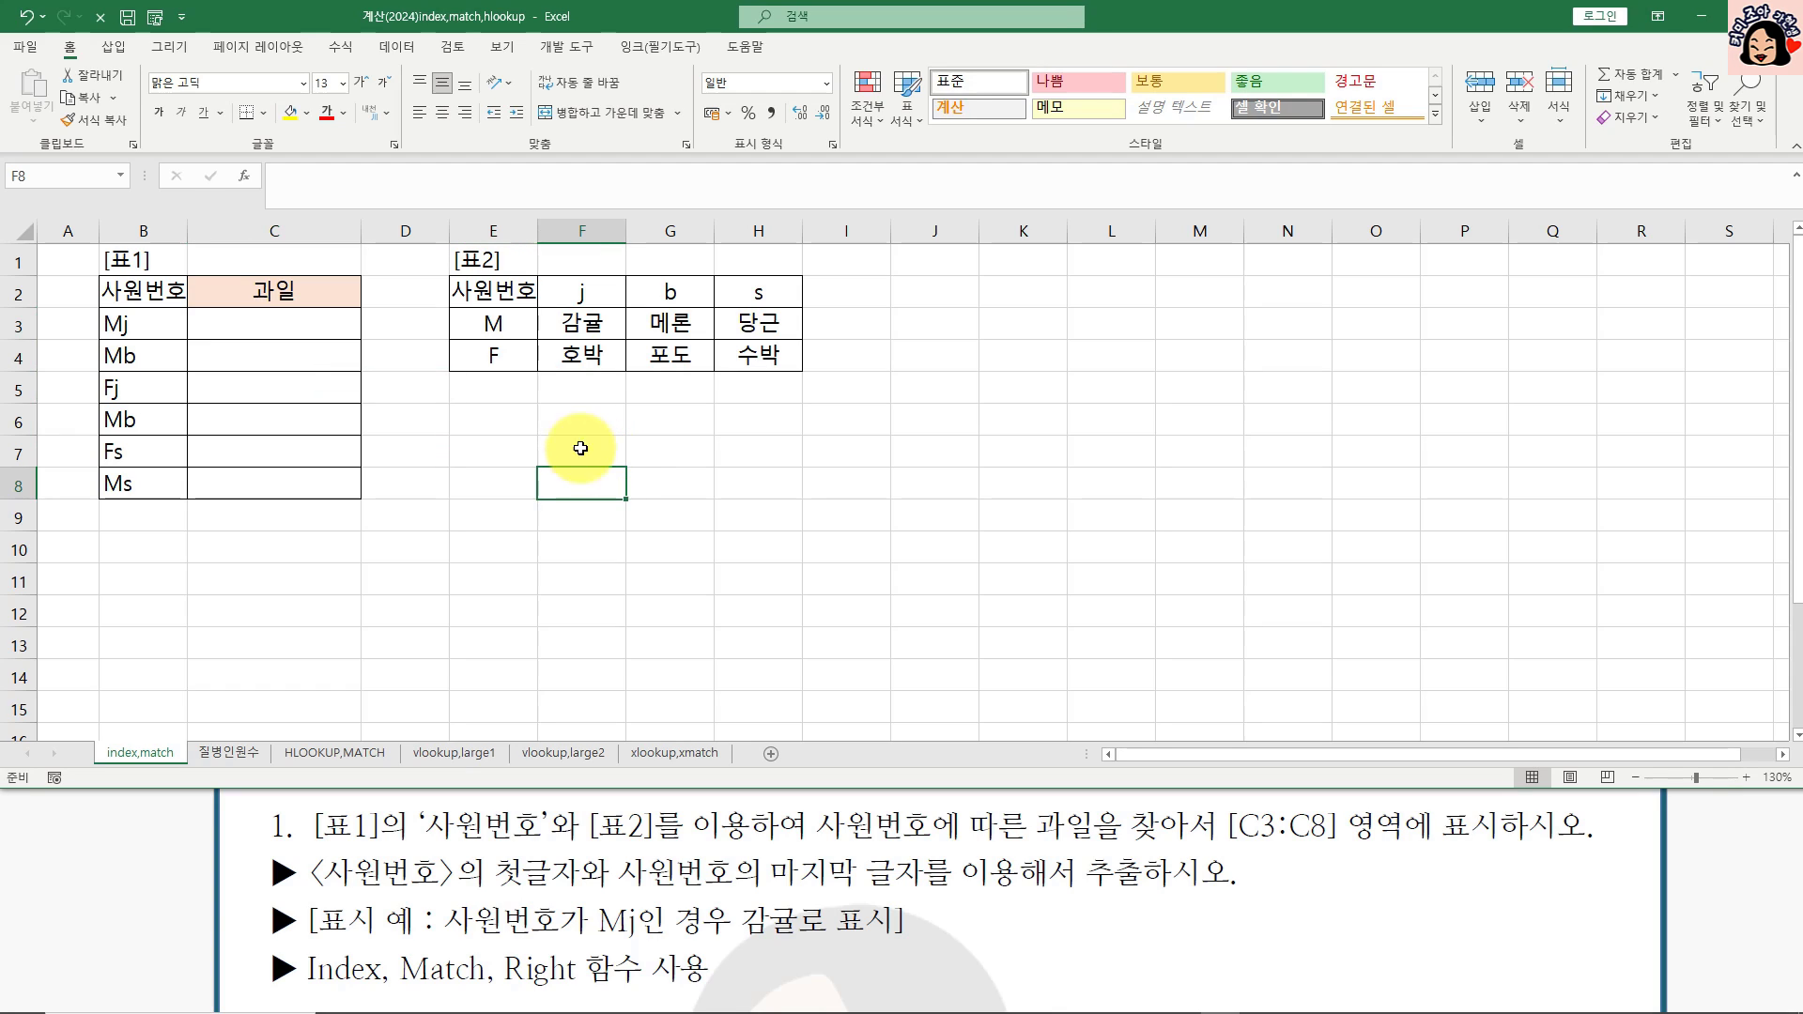
pyautogui.click(122, 323)
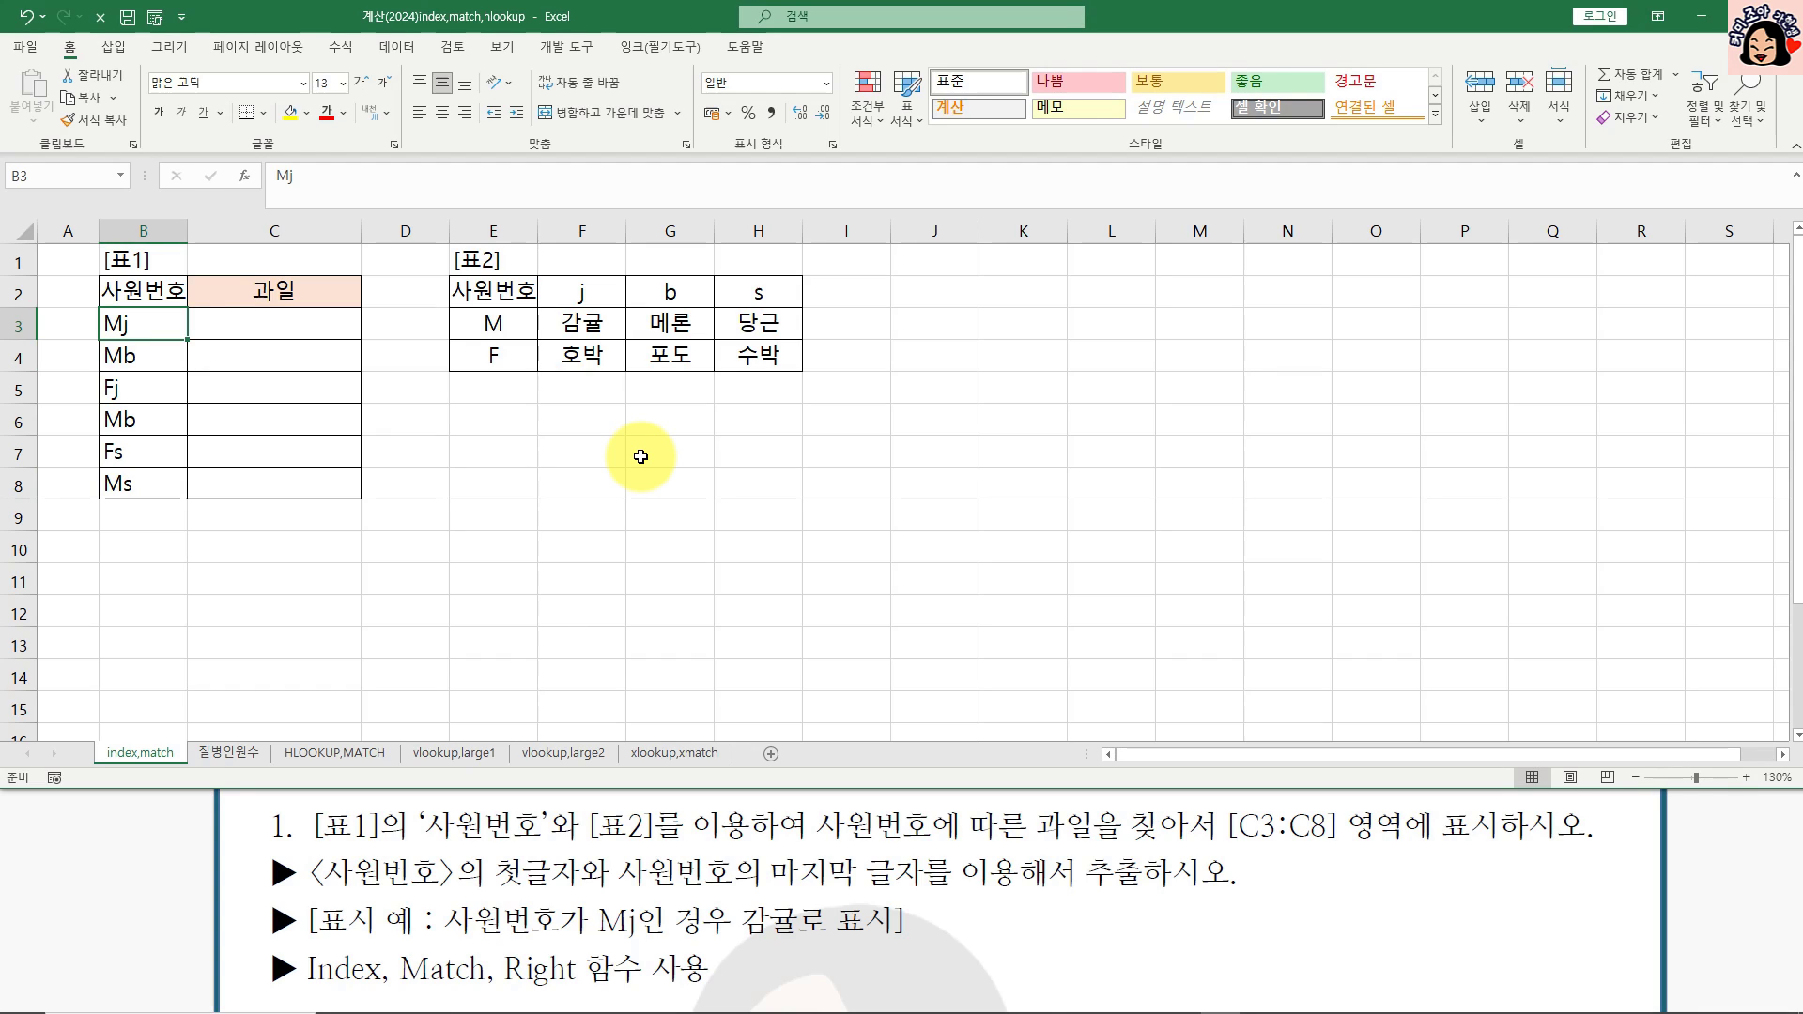
pyautogui.moveTo(582, 324); pyautogui.dragTo(748, 352)
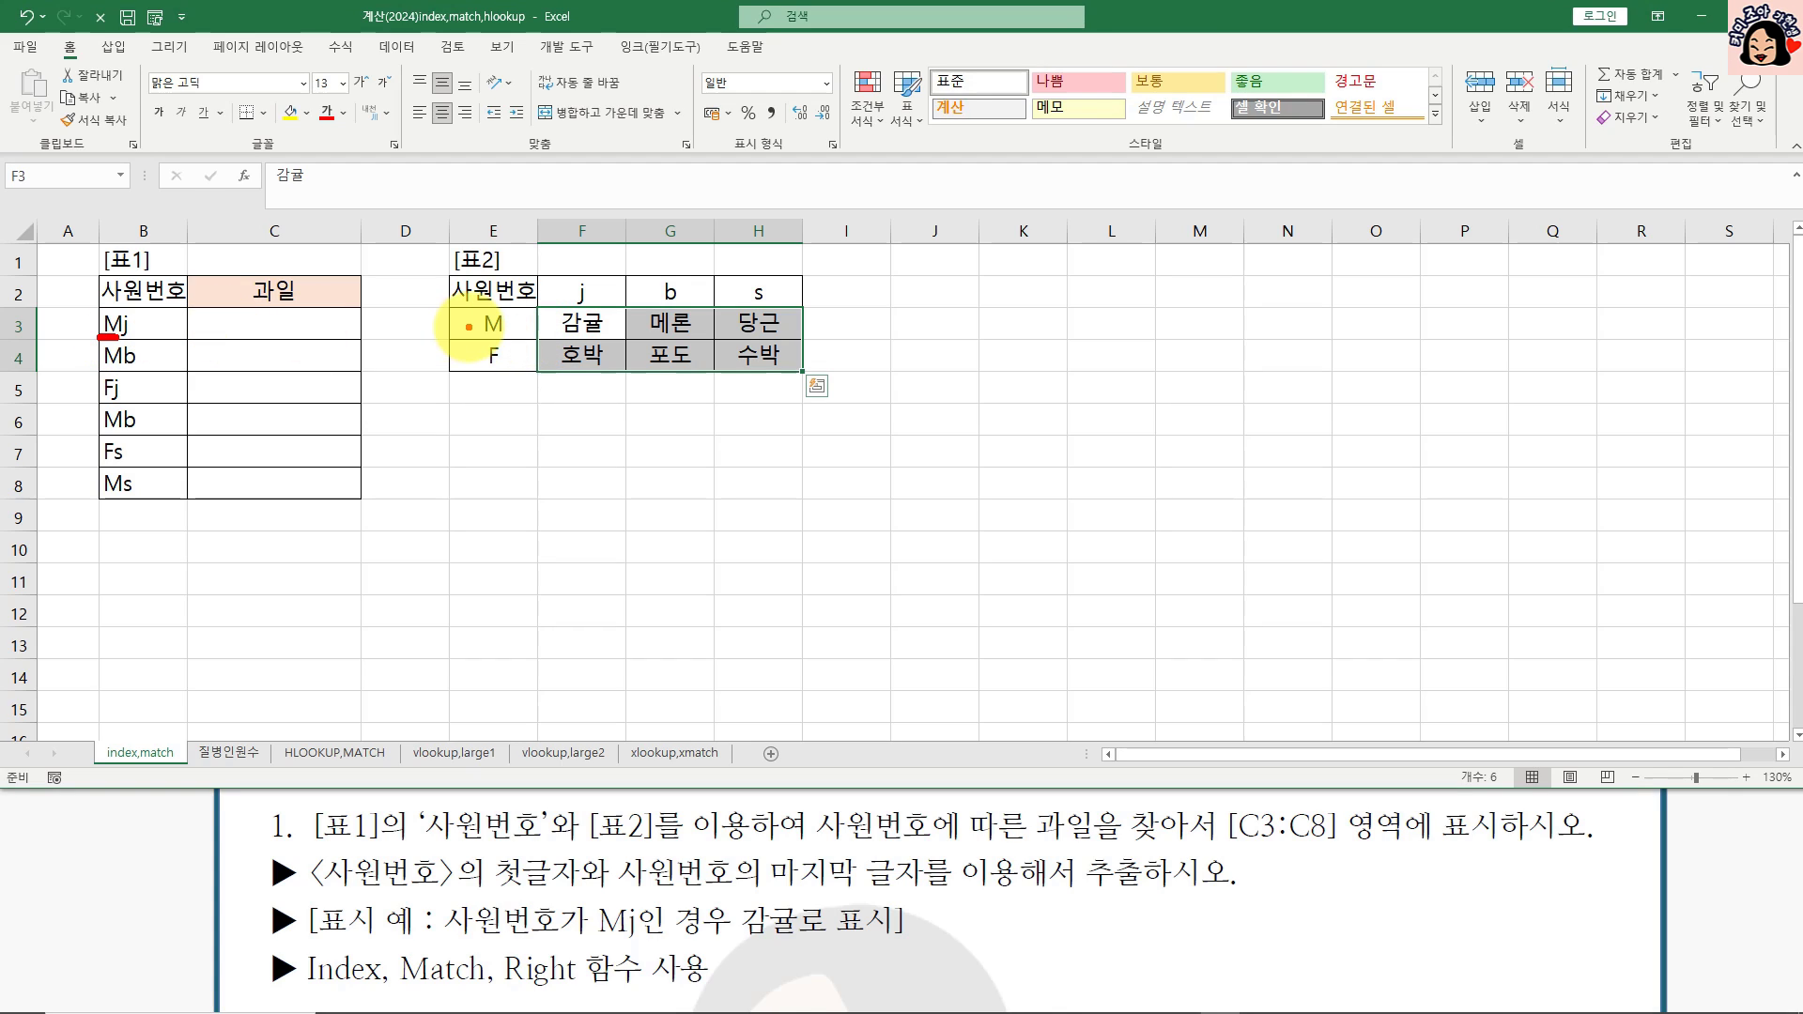
pyautogui.moveTo(480, 334); pyautogui.dragTo(502, 336)
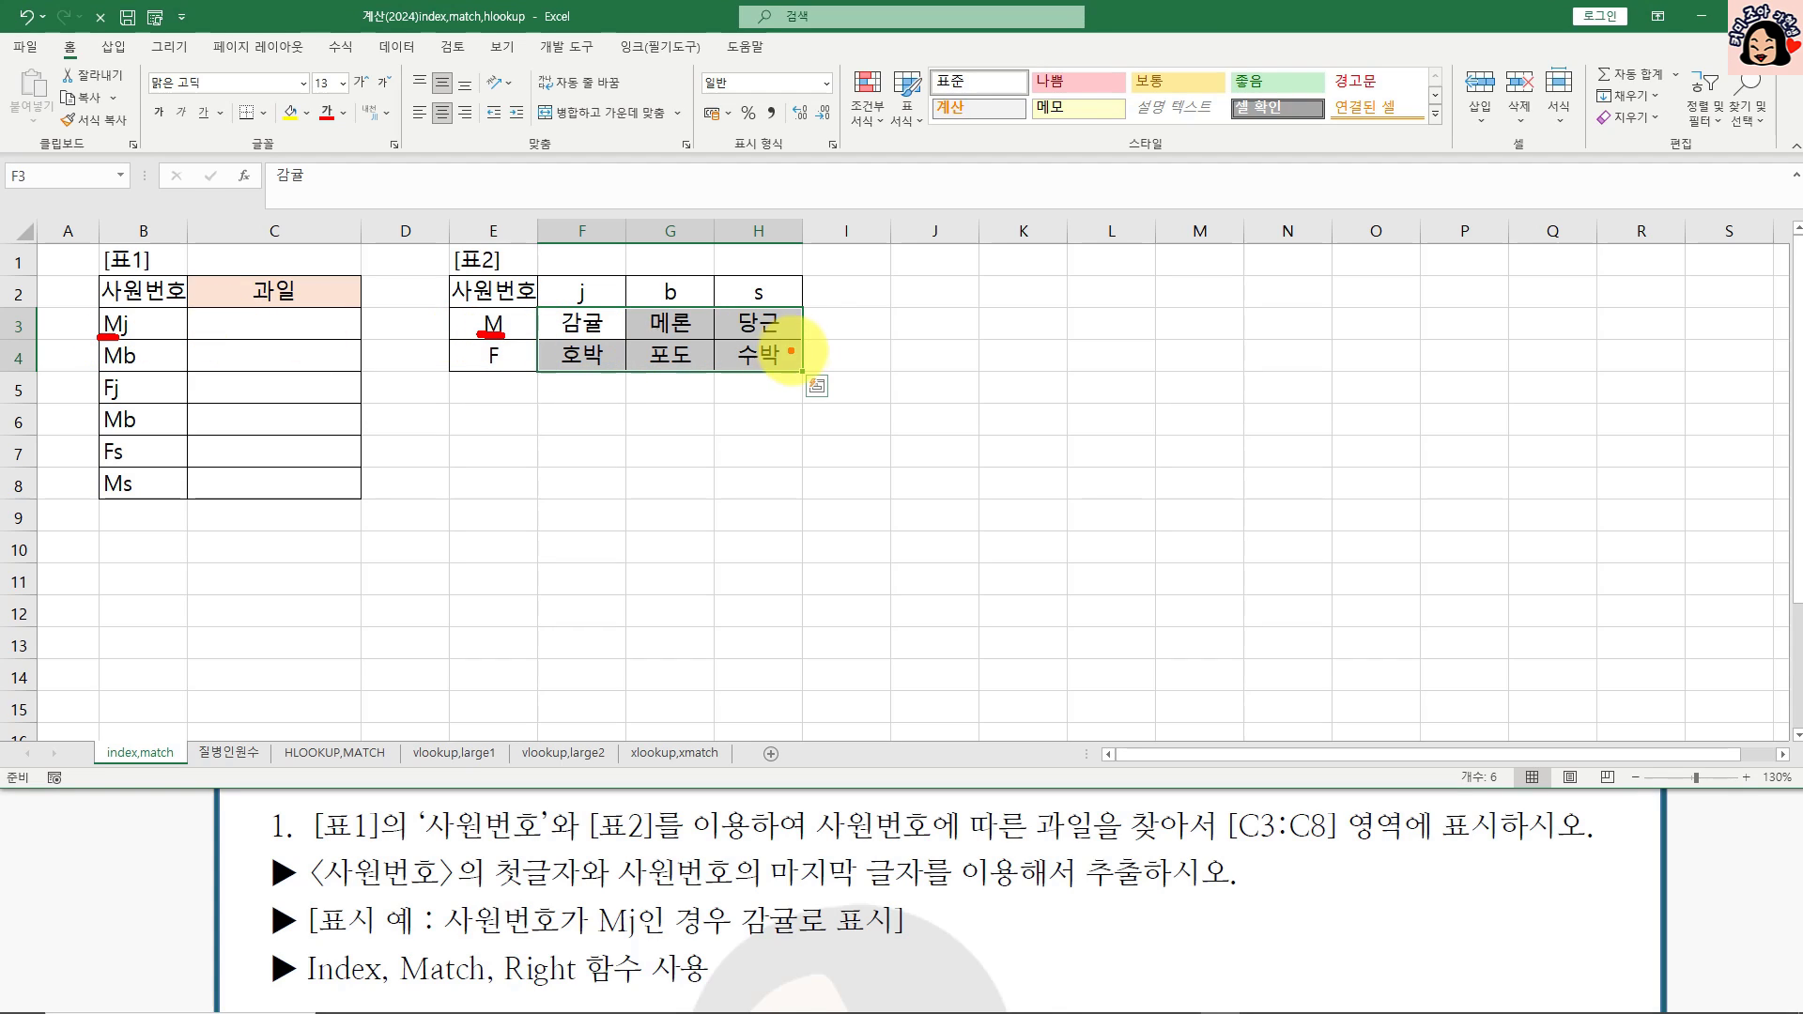
pyautogui.moveTo(806, 318); pyautogui.dragTo(874, 319)
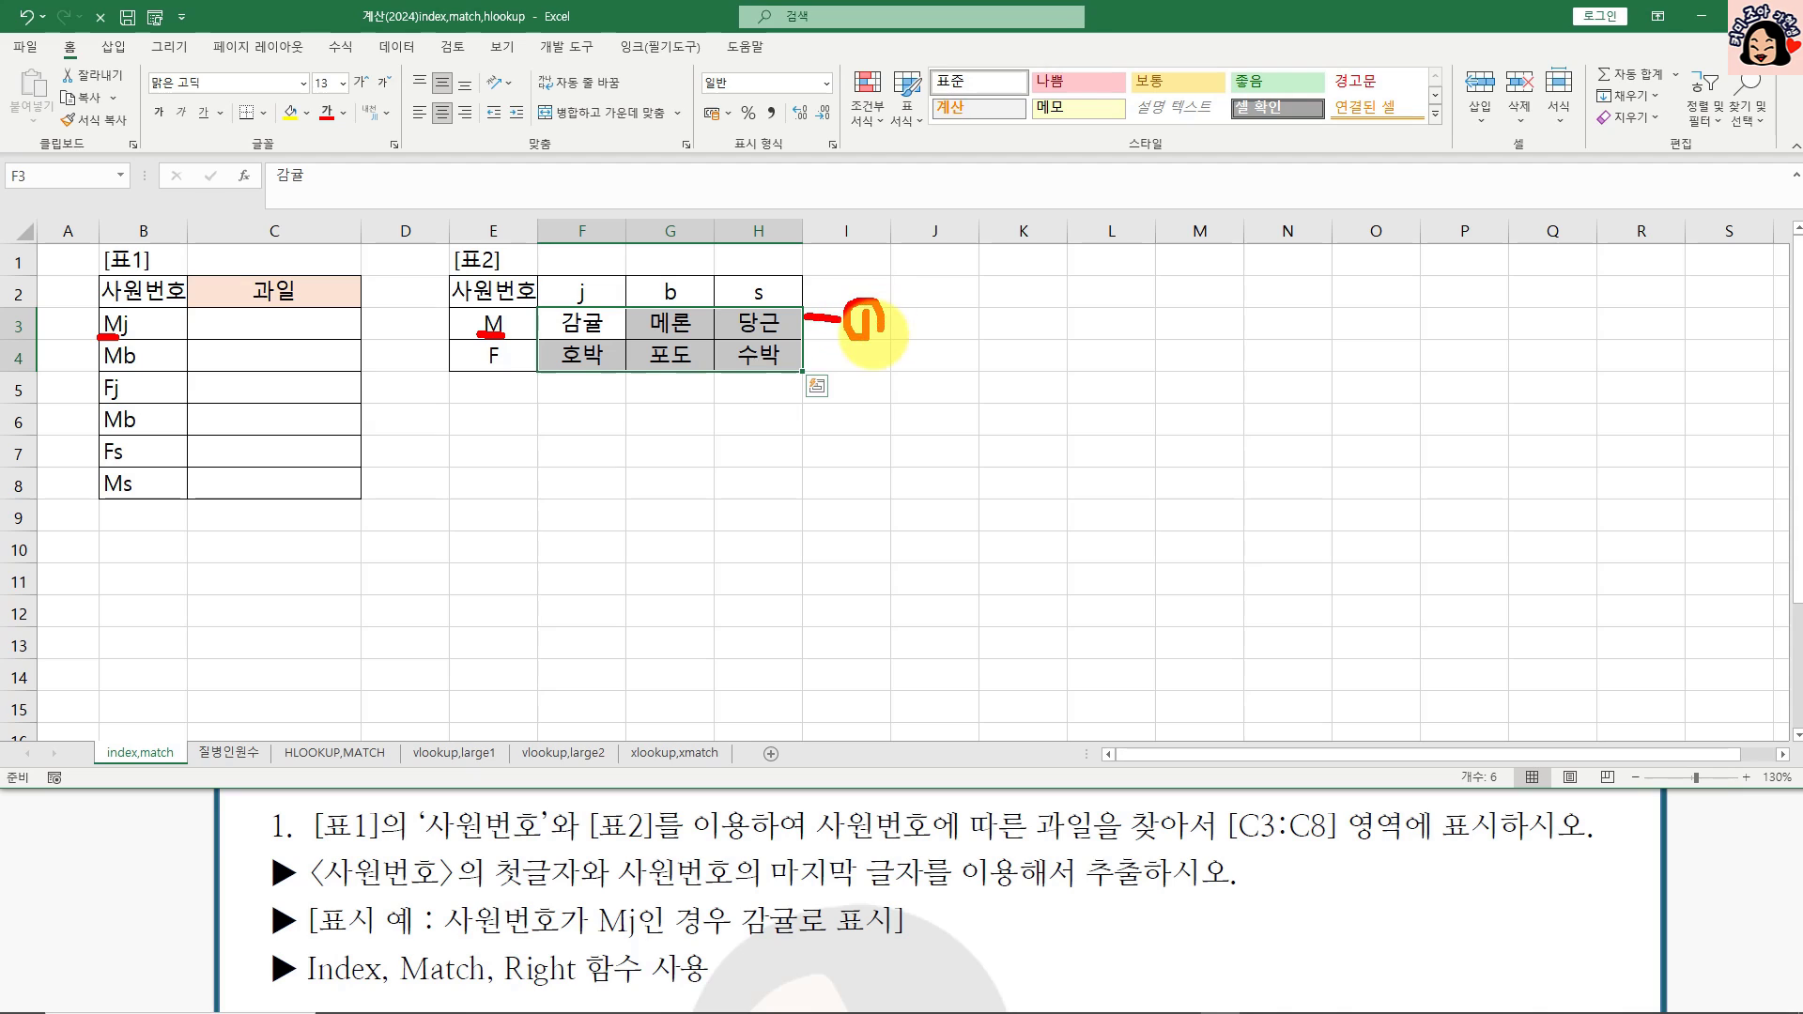
pyautogui.moveTo(484, 370); pyautogui.dragTo(526, 372)
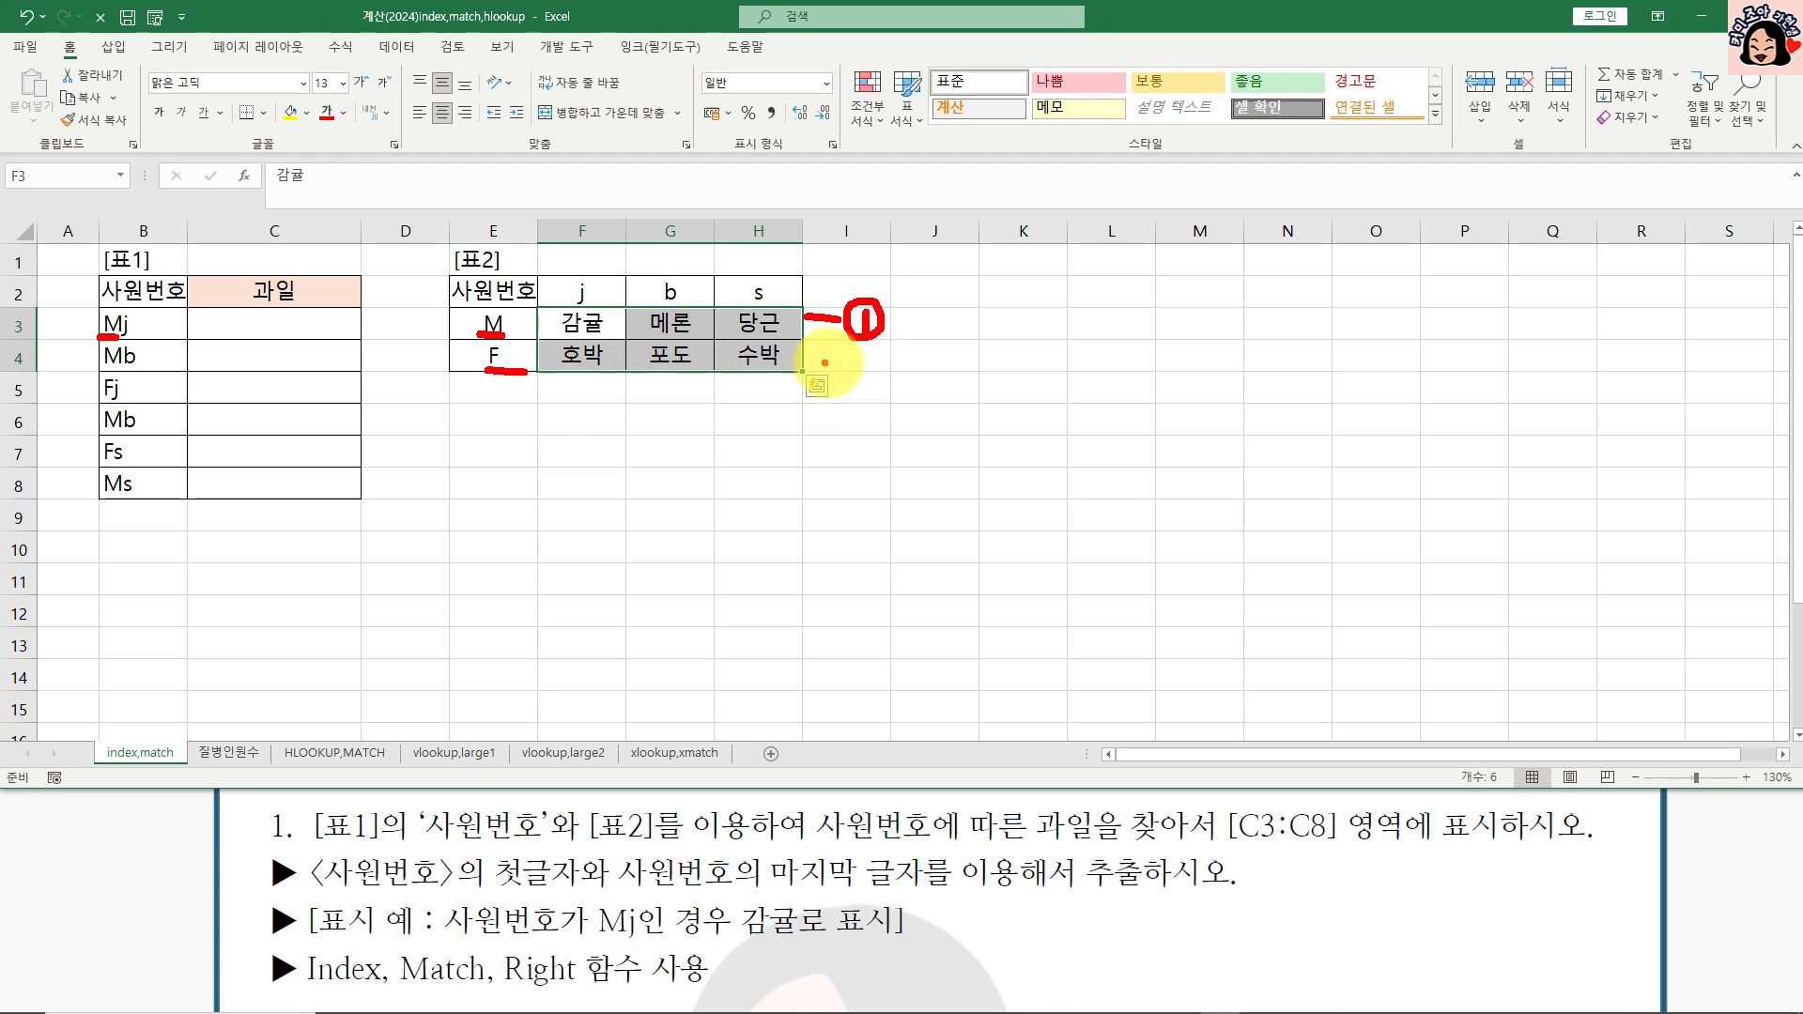
pyautogui.moveTo(823, 362)
pyautogui.mouseDown()
pyautogui.moveTo(892, 372)
pyautogui.moveTo(859, 359)
pyautogui.mouseUp()
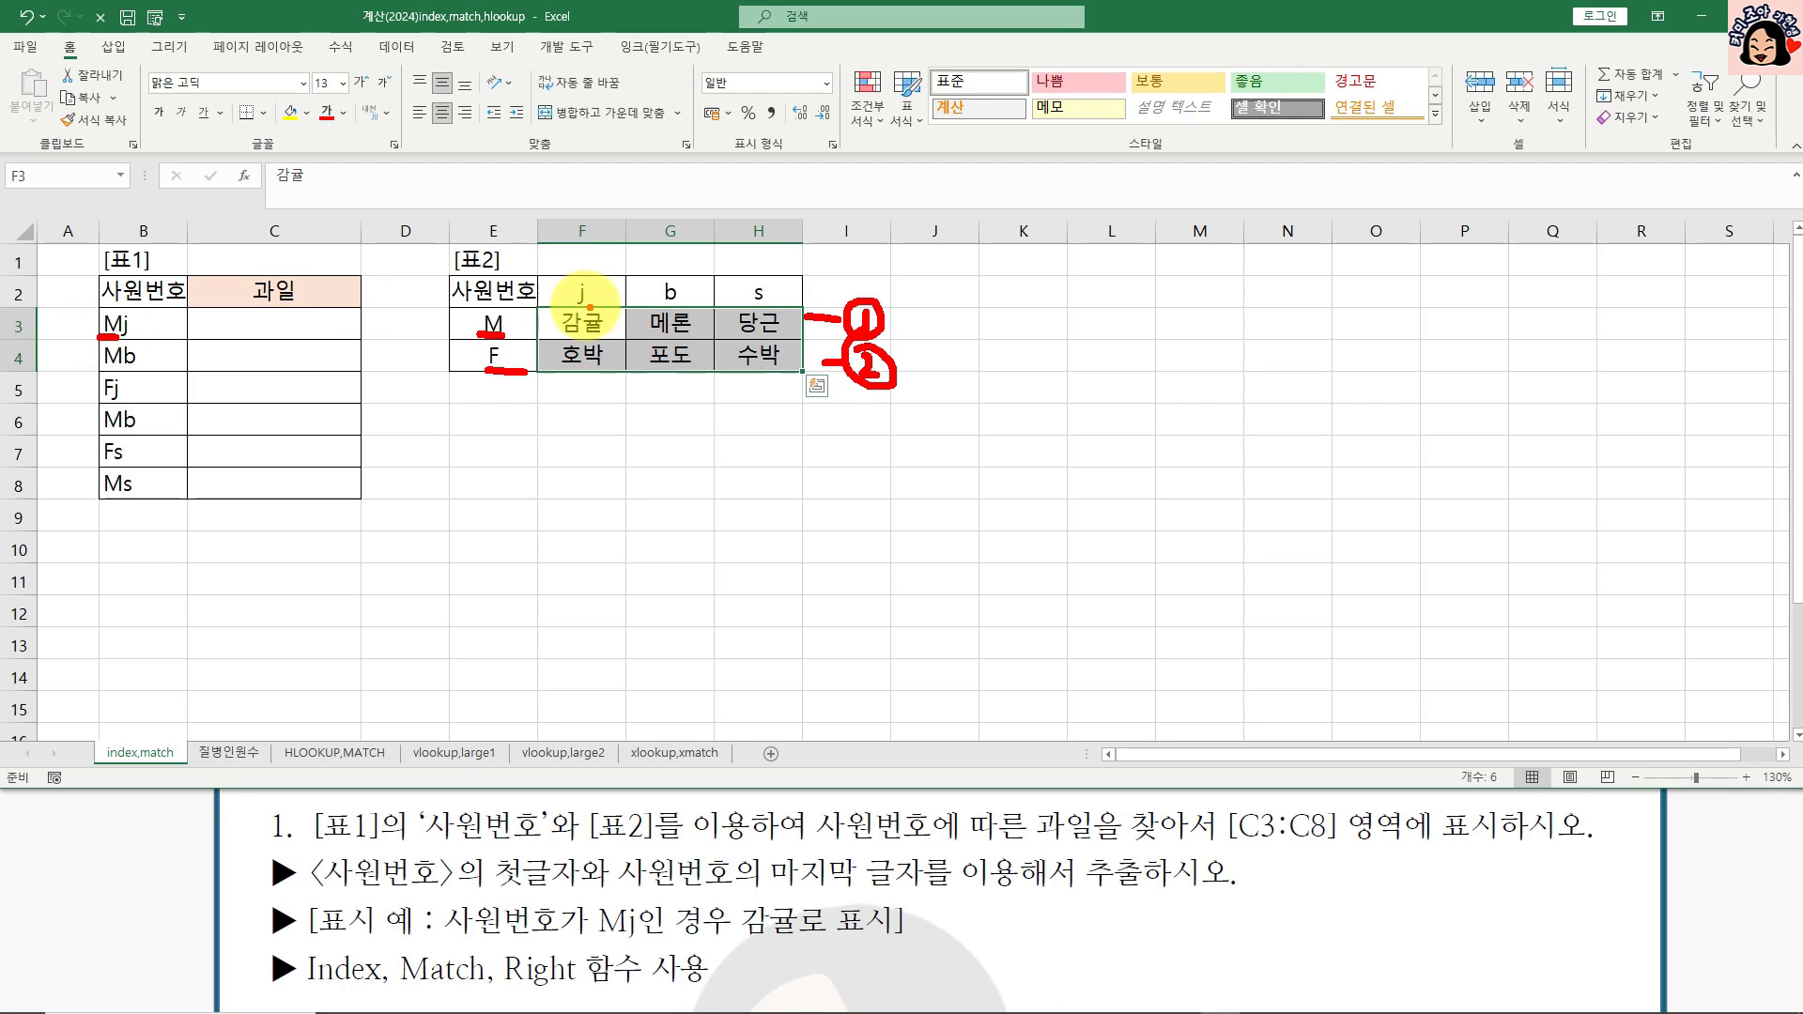
pyautogui.moveTo(587, 246)
pyautogui.mouseDown()
pyautogui.moveTo(601, 272)
pyautogui.moveTo(716, 273)
pyautogui.moveTo(765, 250)
pyautogui.moveTo(794, 277)
pyautogui.mouseUp()
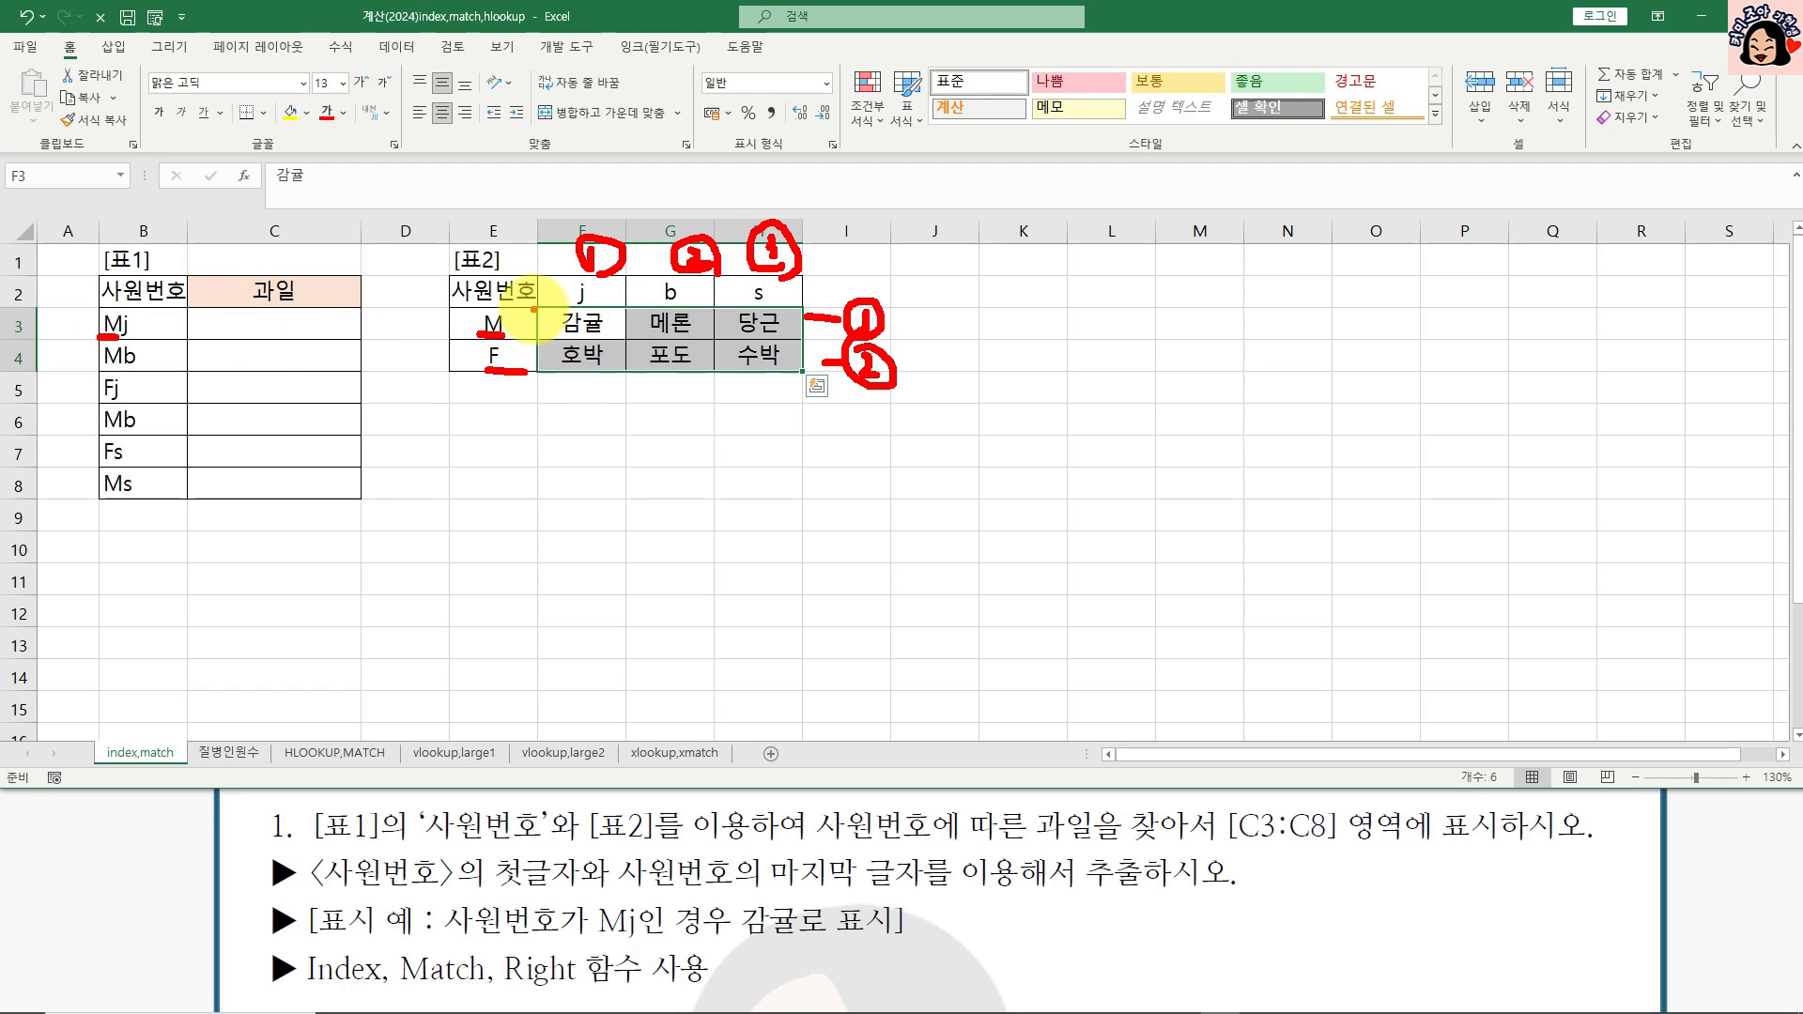
pyautogui.moveTo(535, 309)
pyautogui.mouseDown()
pyautogui.moveTo(622, 340)
pyautogui.moveTo(373, 308)
pyautogui.moveTo(393, 338)
pyautogui.mouseUp()
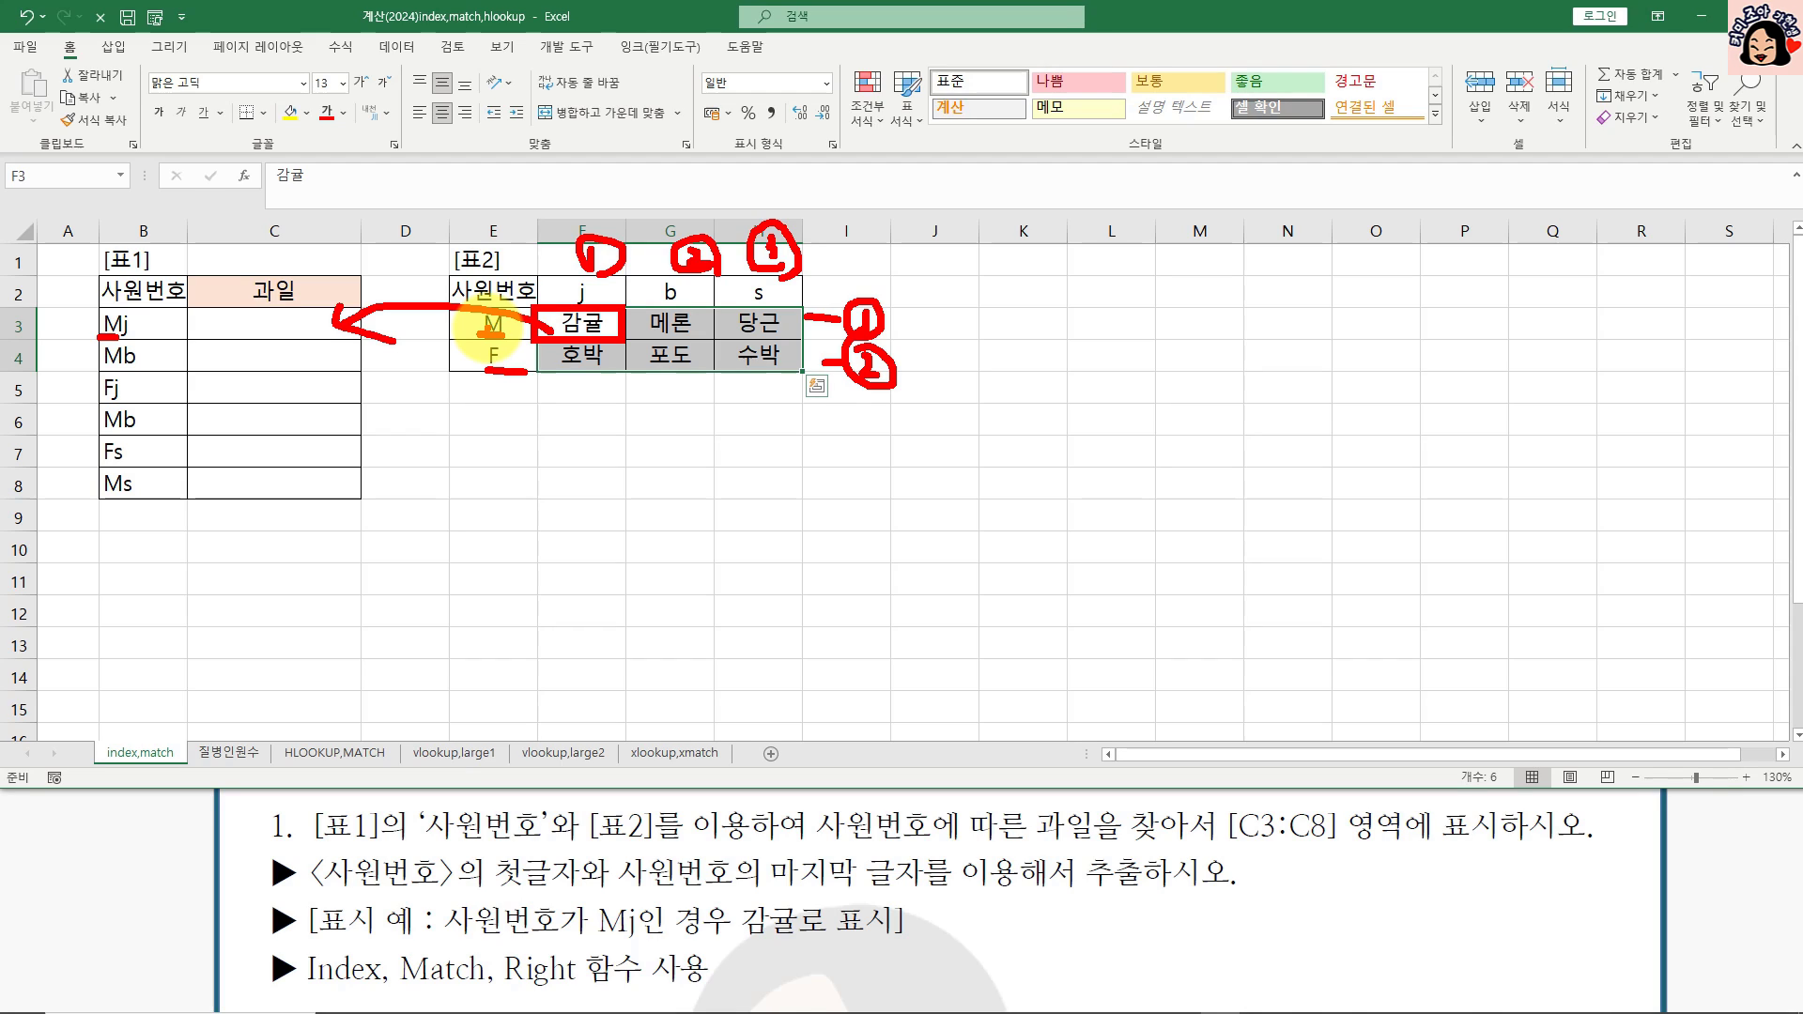
pyautogui.moveTo(99, 370); pyautogui.dragTo(137, 370)
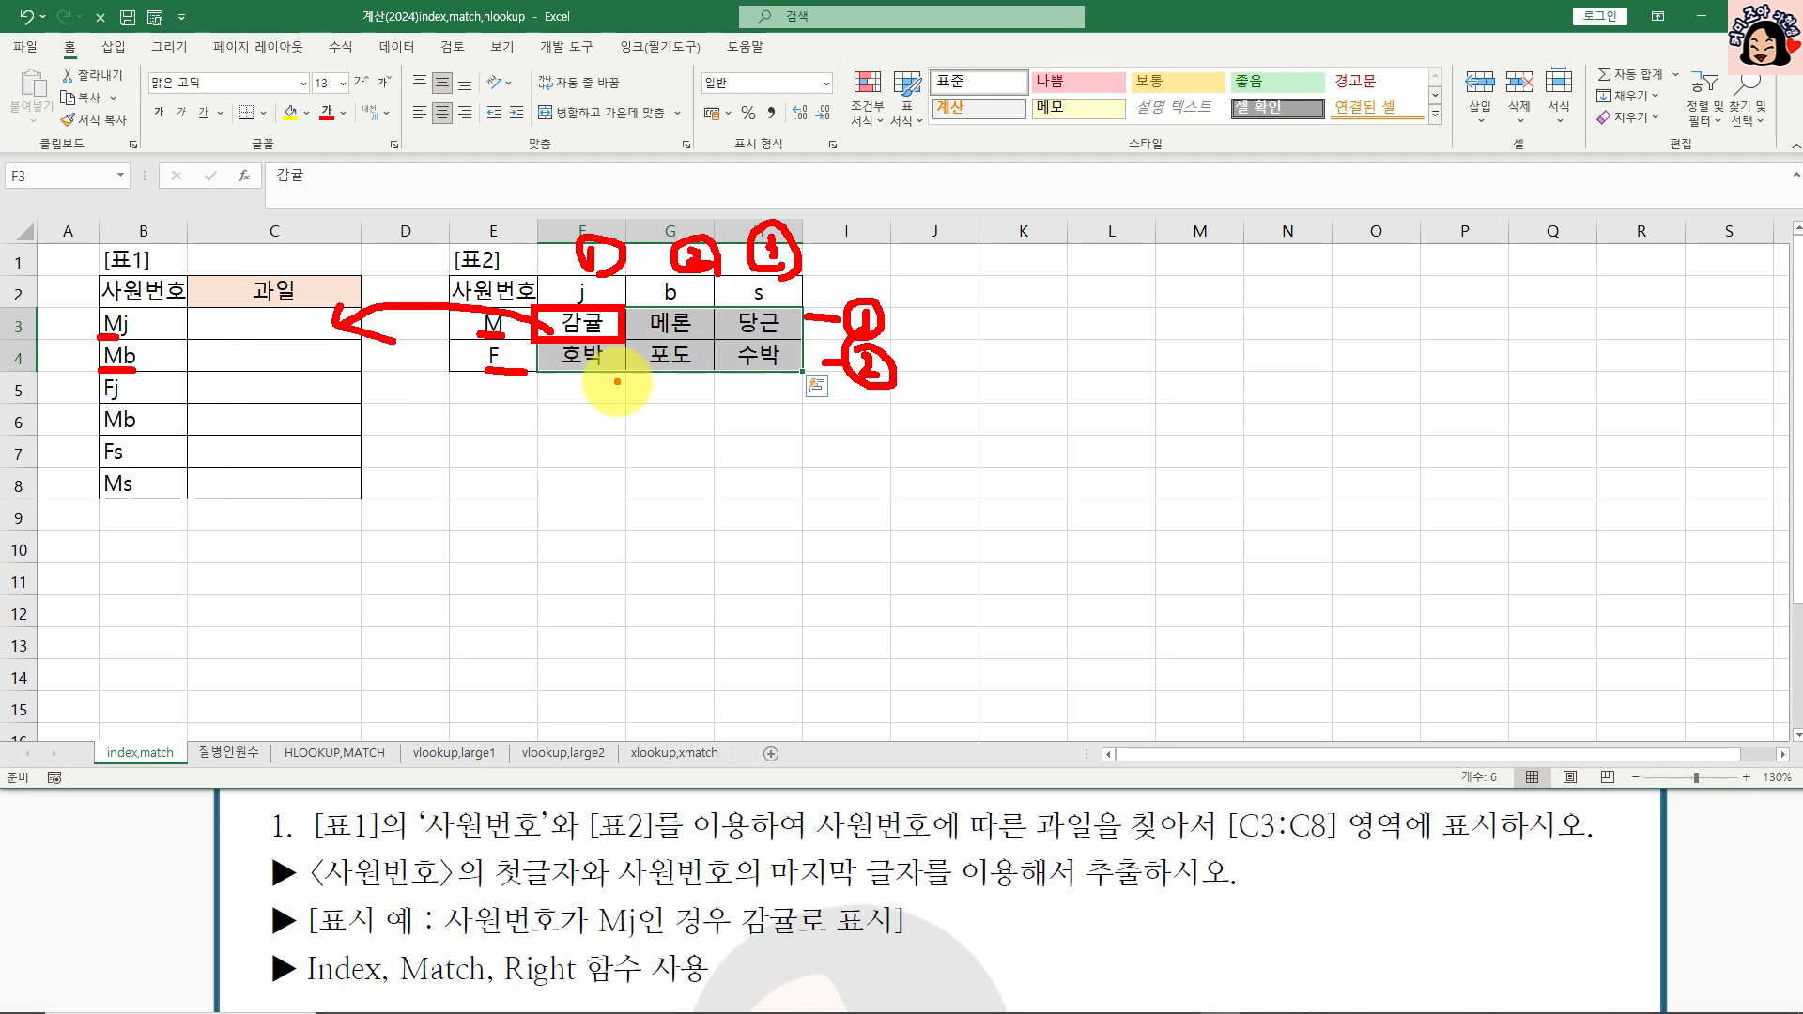
pyautogui.press('Escape')
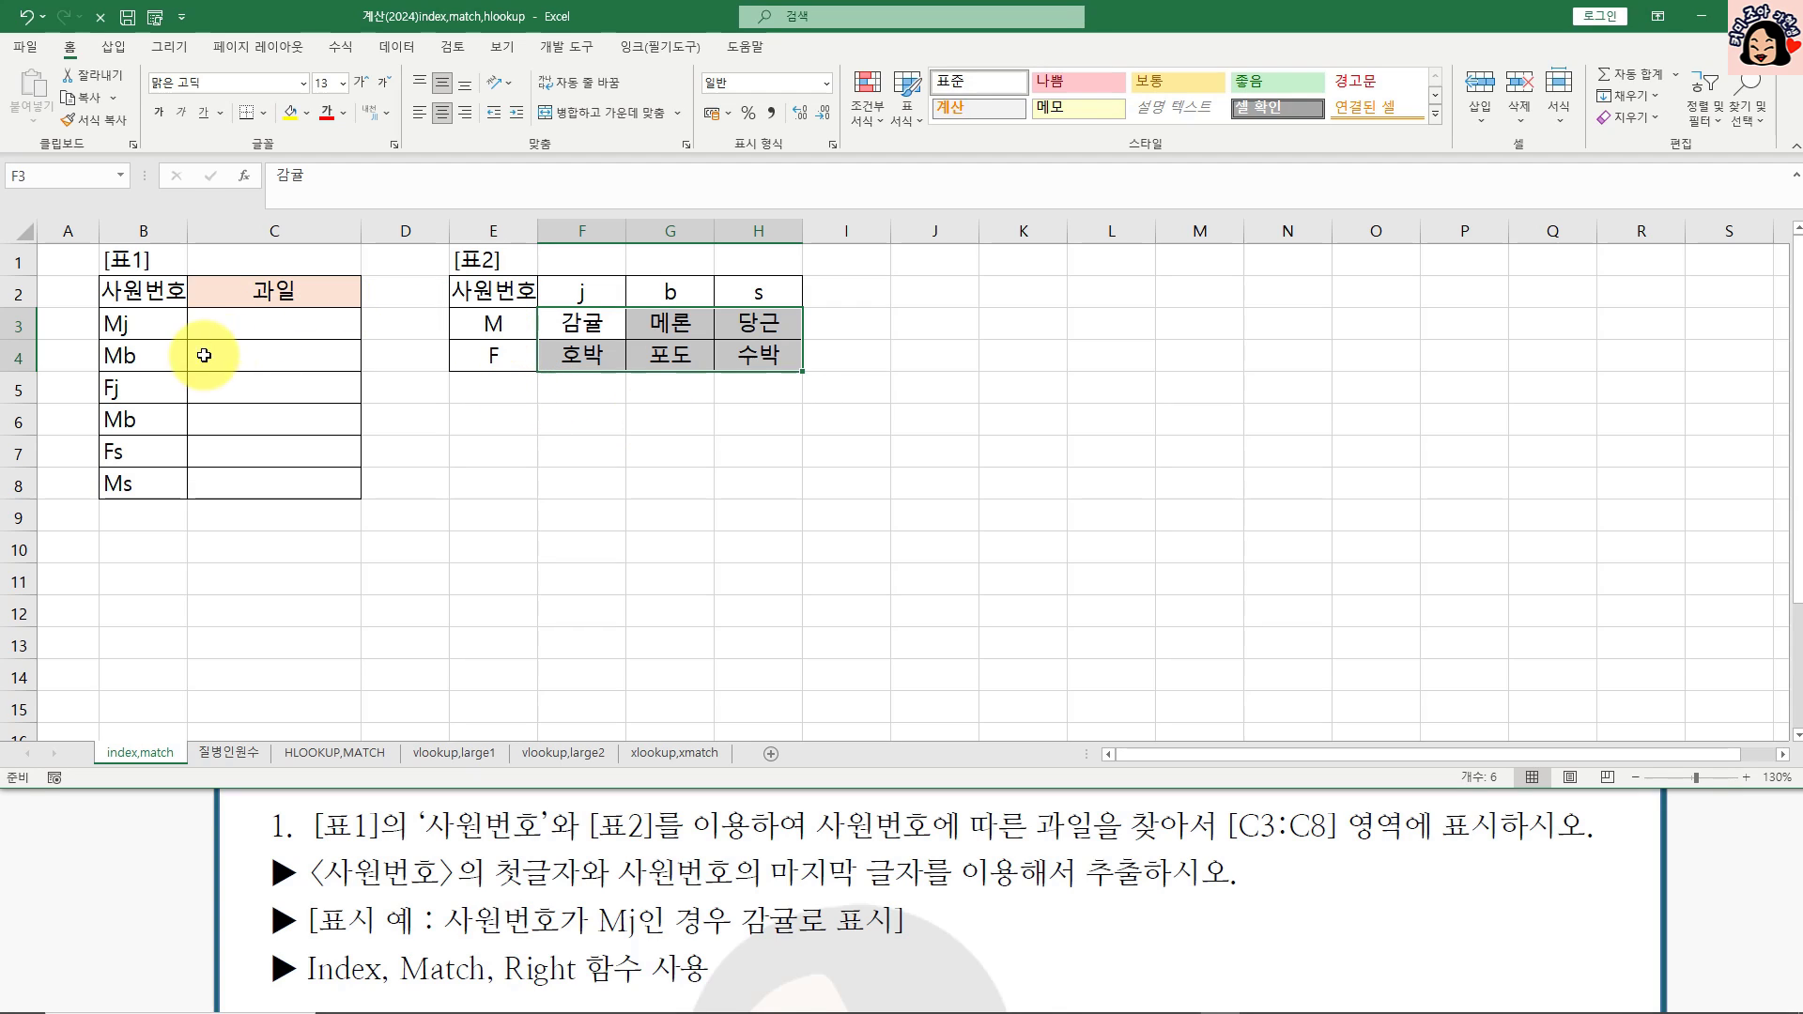
pyautogui.click(128, 332)
pyautogui.click(507, 326)
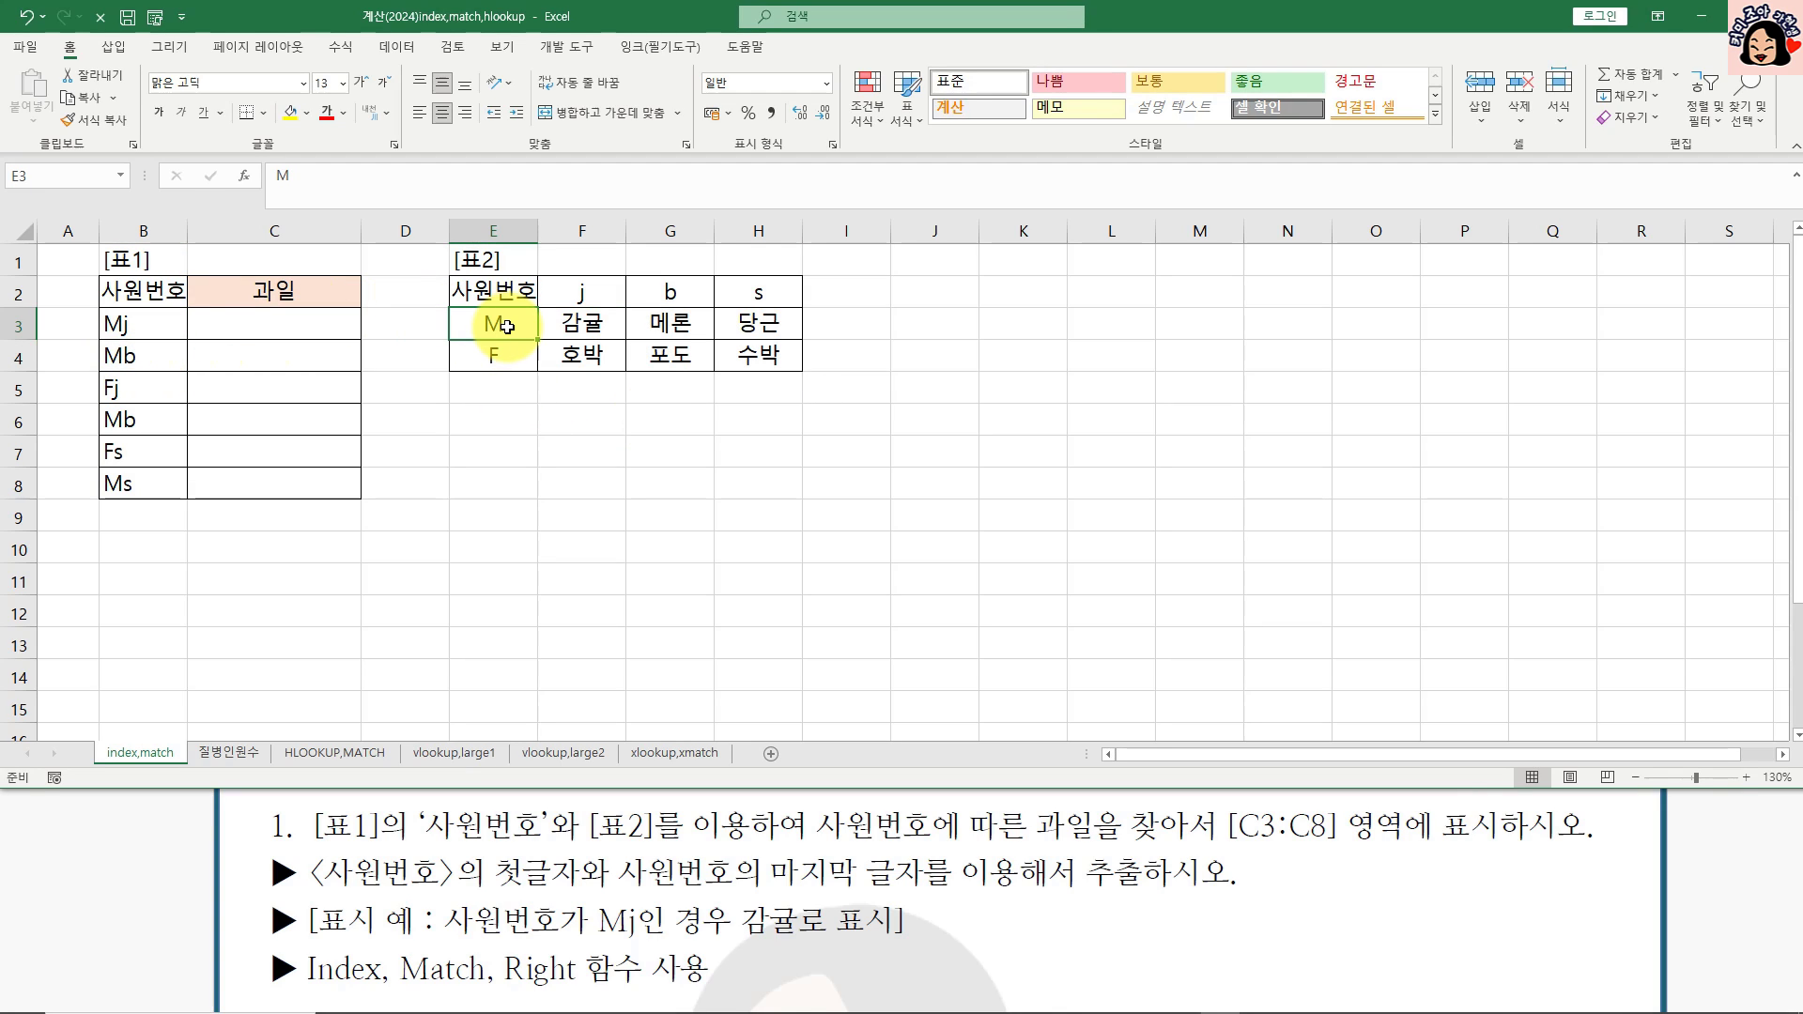
# Step: Start a MATCH formula in C3 with B3 as the lookup value and E3:E4 as the lookup array
pyautogui.click(269, 327)
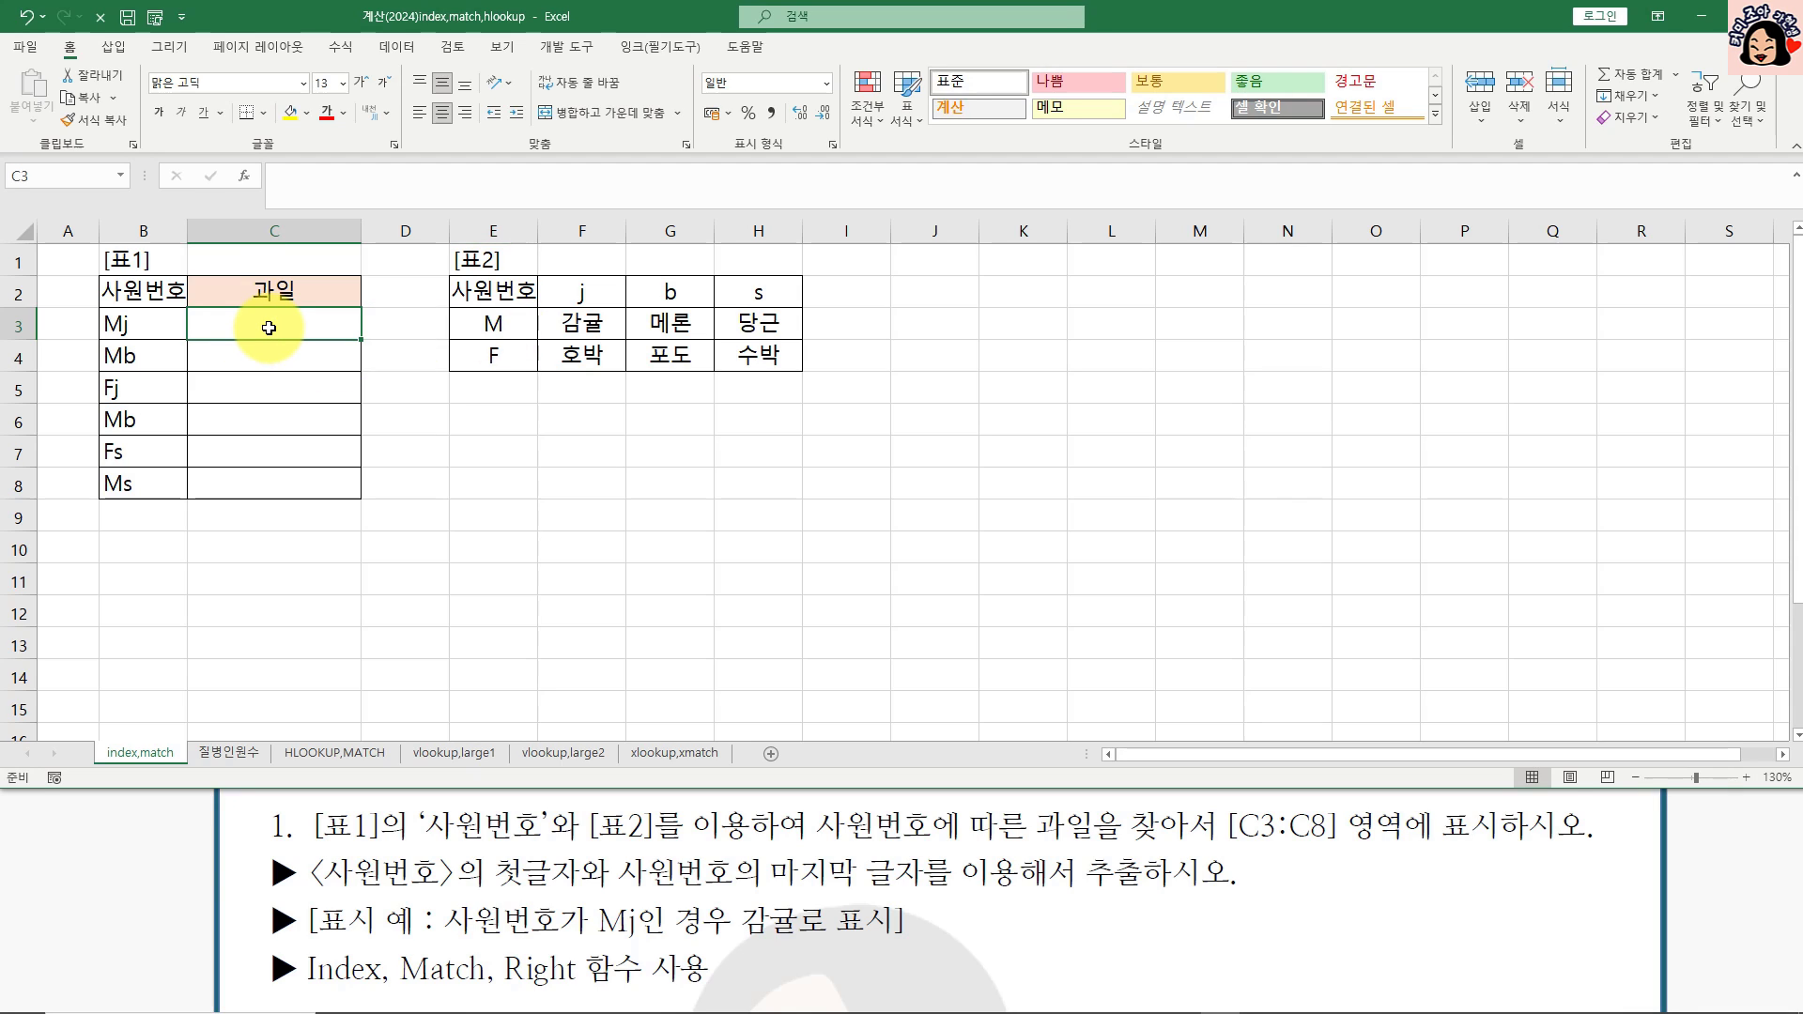
pyautogui.write('=m')
pyautogui.press('Tab')
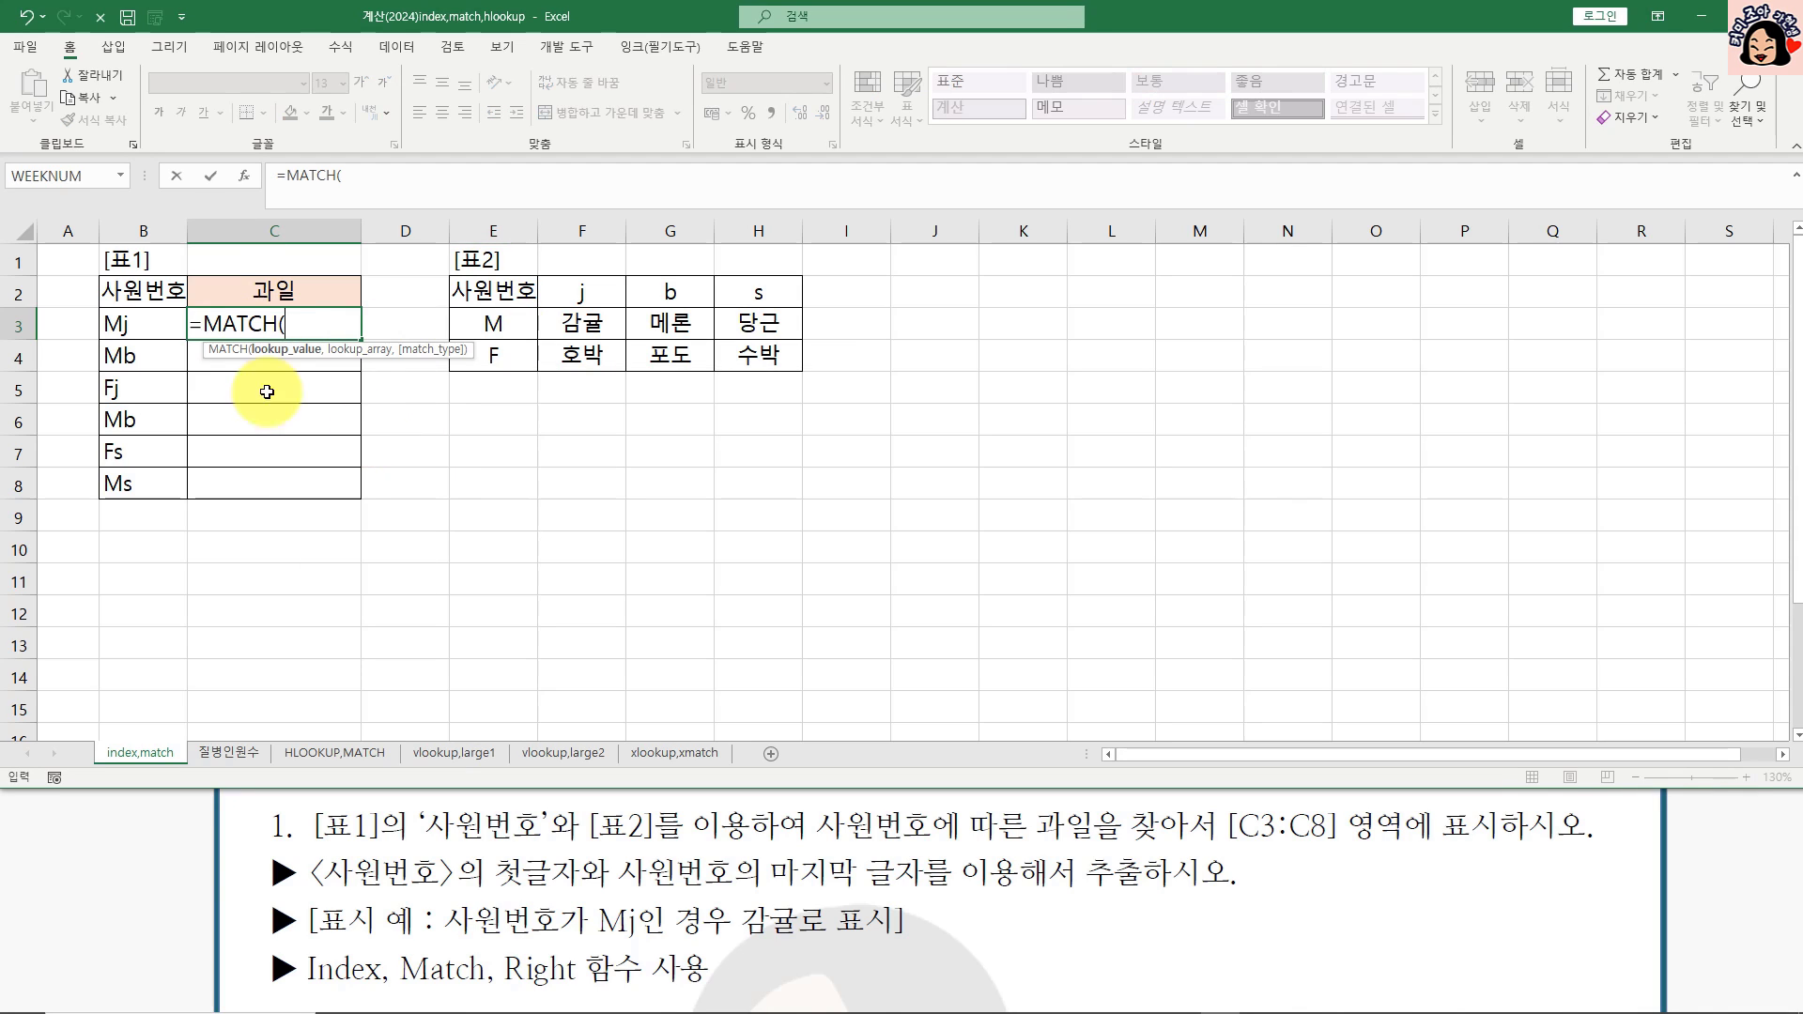
pyautogui.click(141, 322)
pyautogui.write(',')
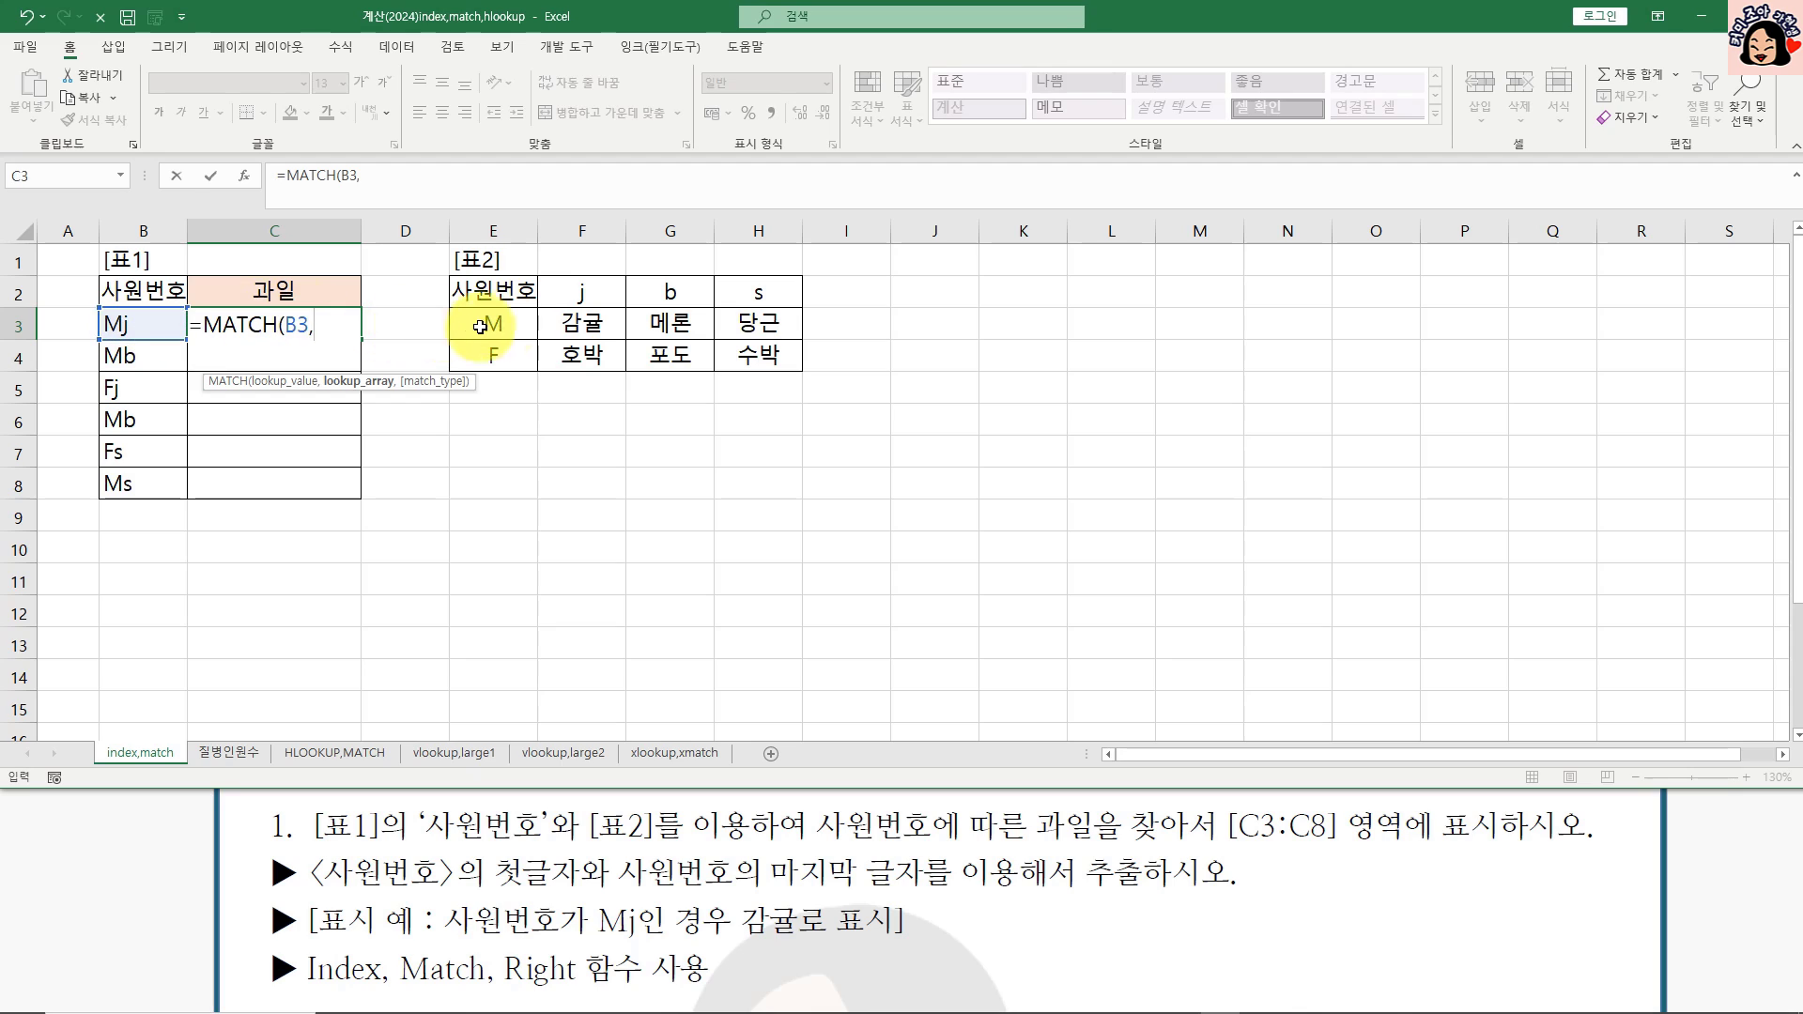
pyautogui.moveTo(493, 324); pyautogui.dragTo(493, 355)
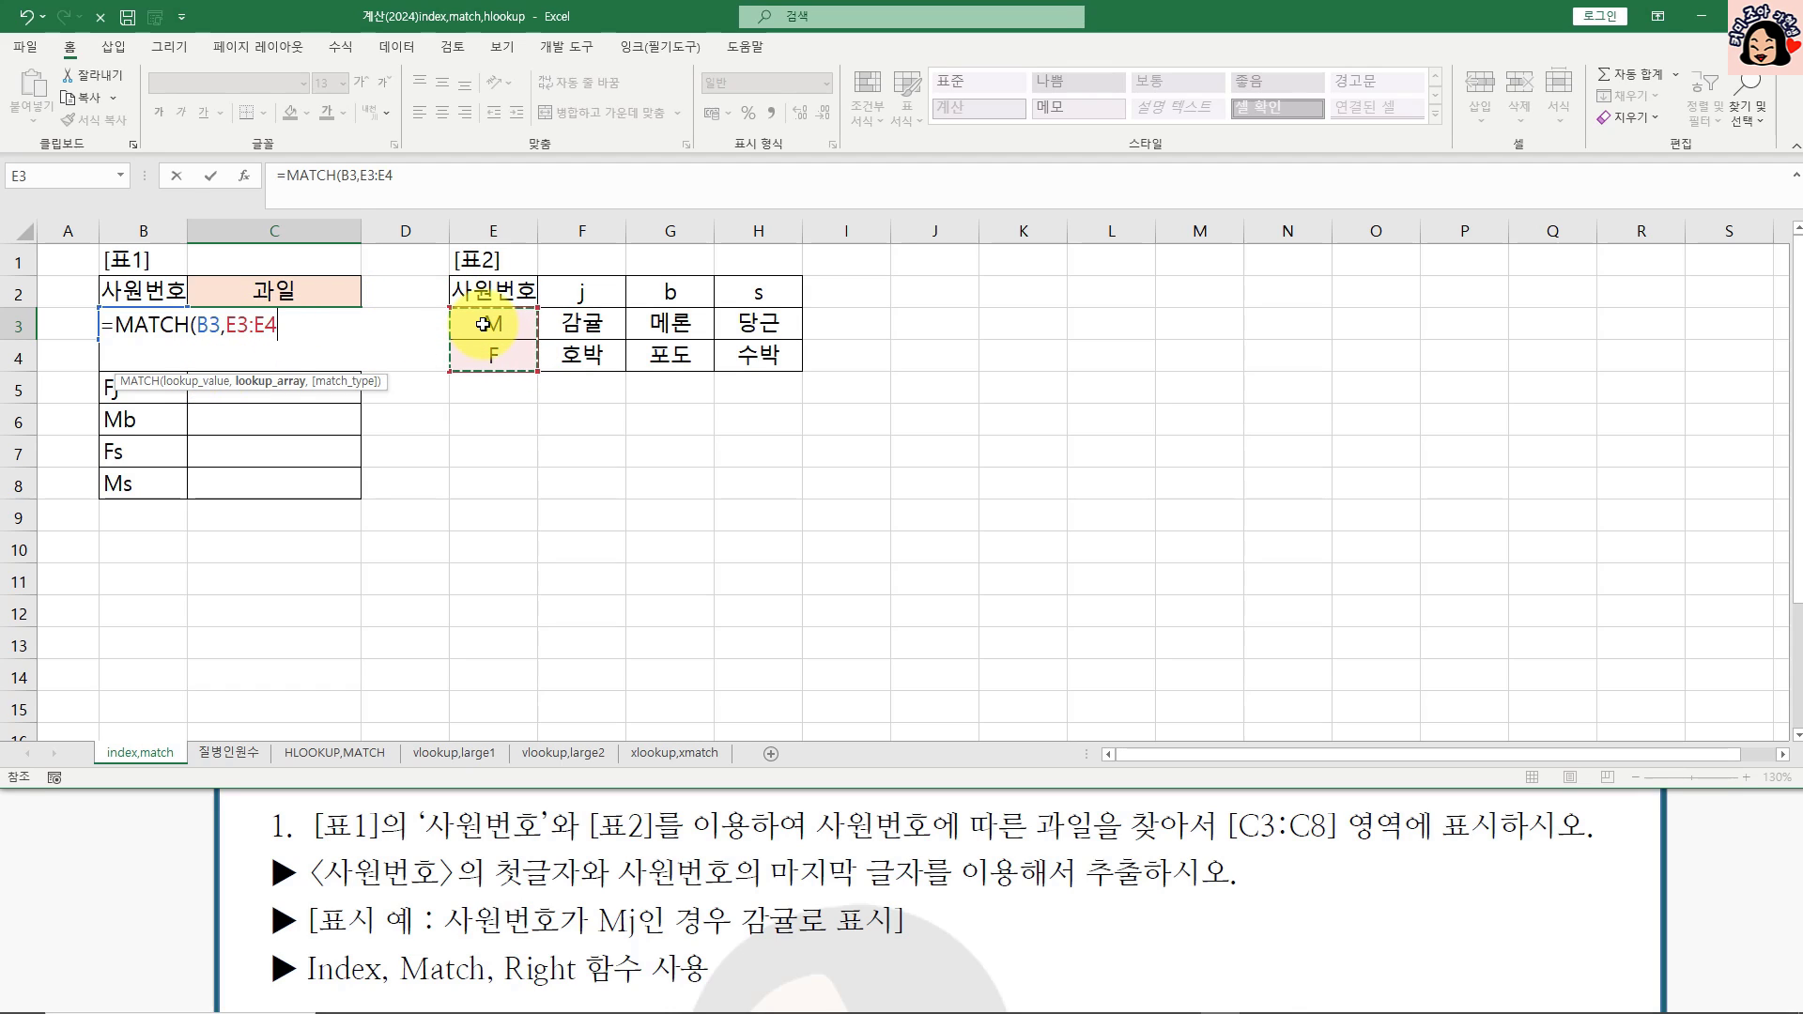
pyautogui.write(',')
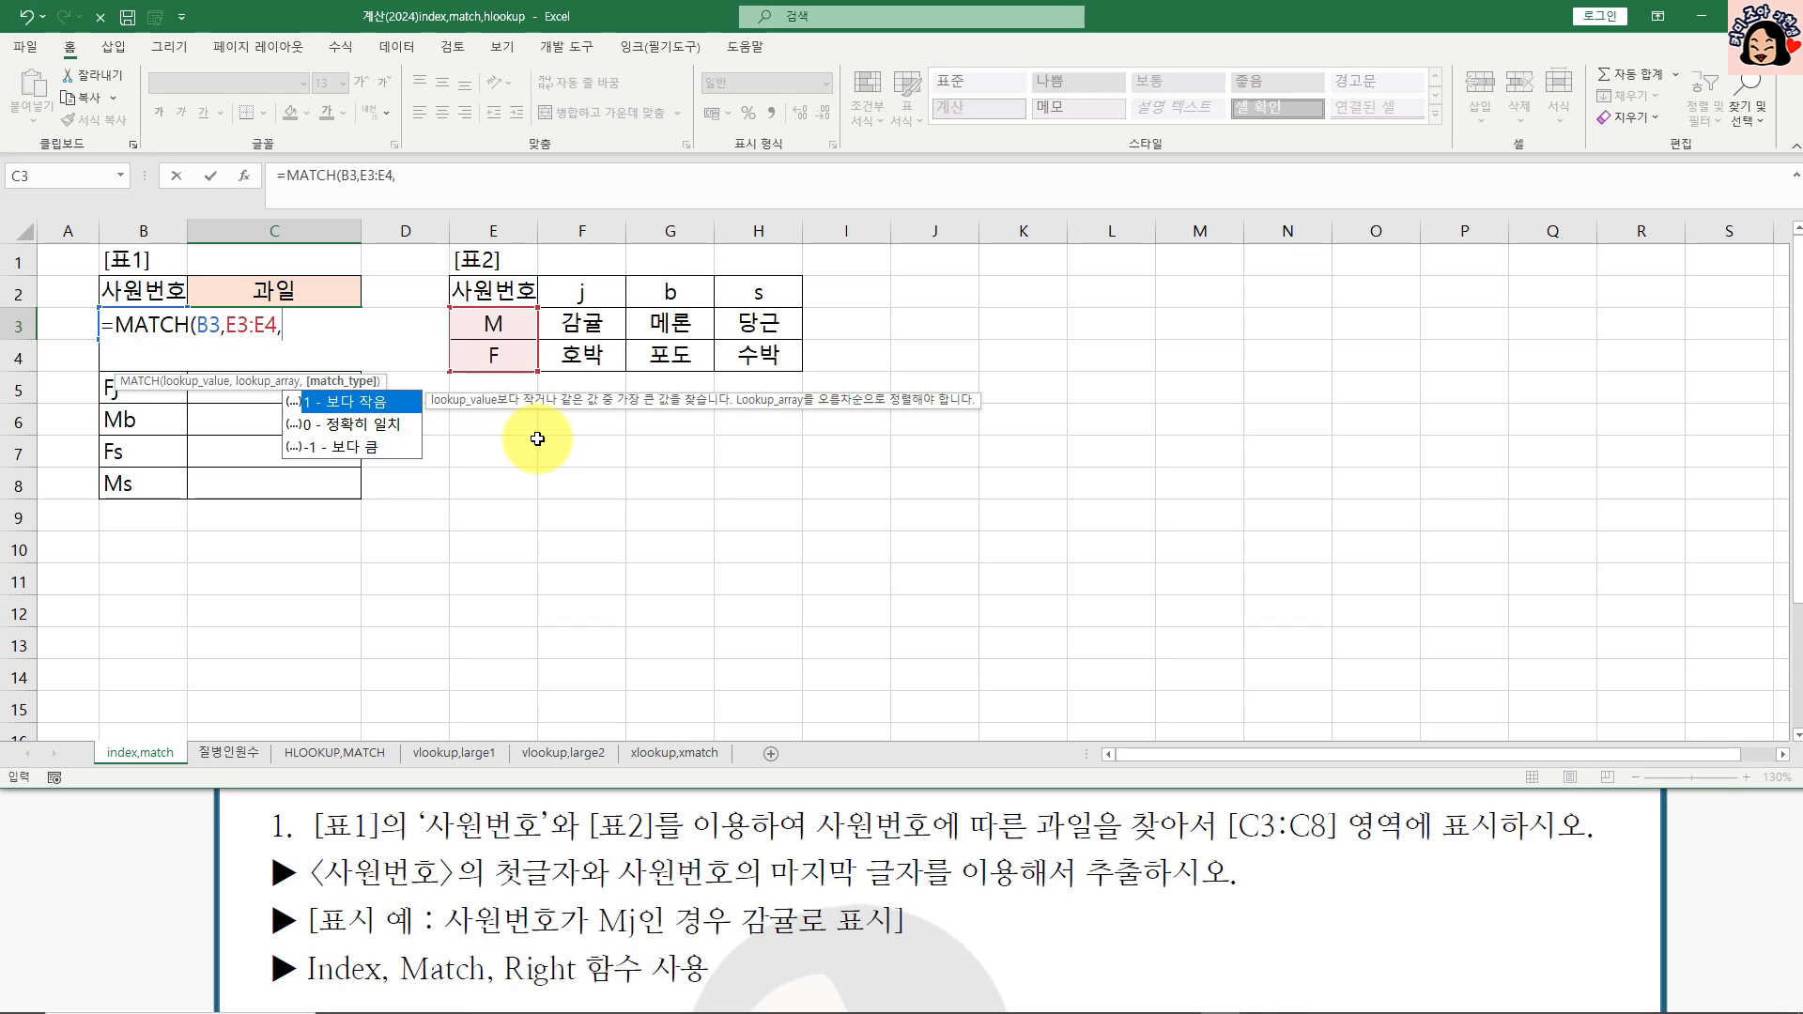
# Step: Begin an array constant in the C3 formula's third argument with the text {"mj,mb,ms
pyautogui.write('{')
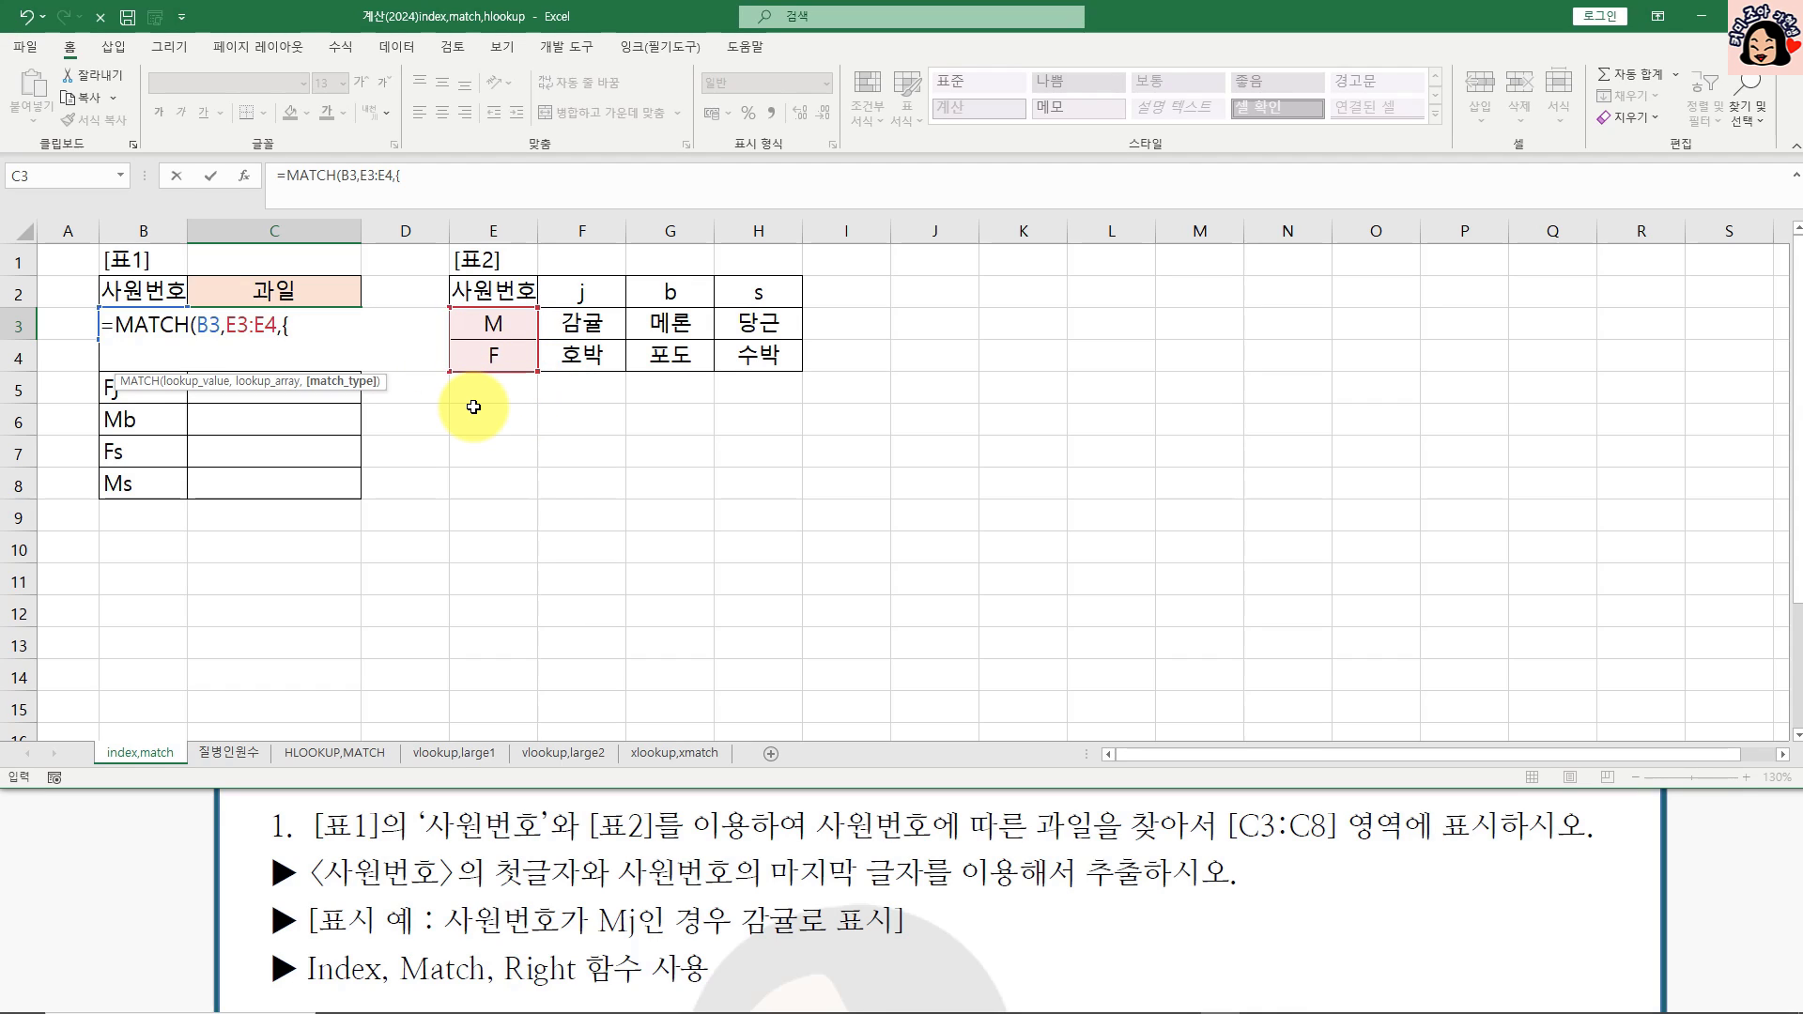
pyautogui.write('"mj,mb,j')
pyautogui.press('BackSpace')
pyautogui.write('ms')
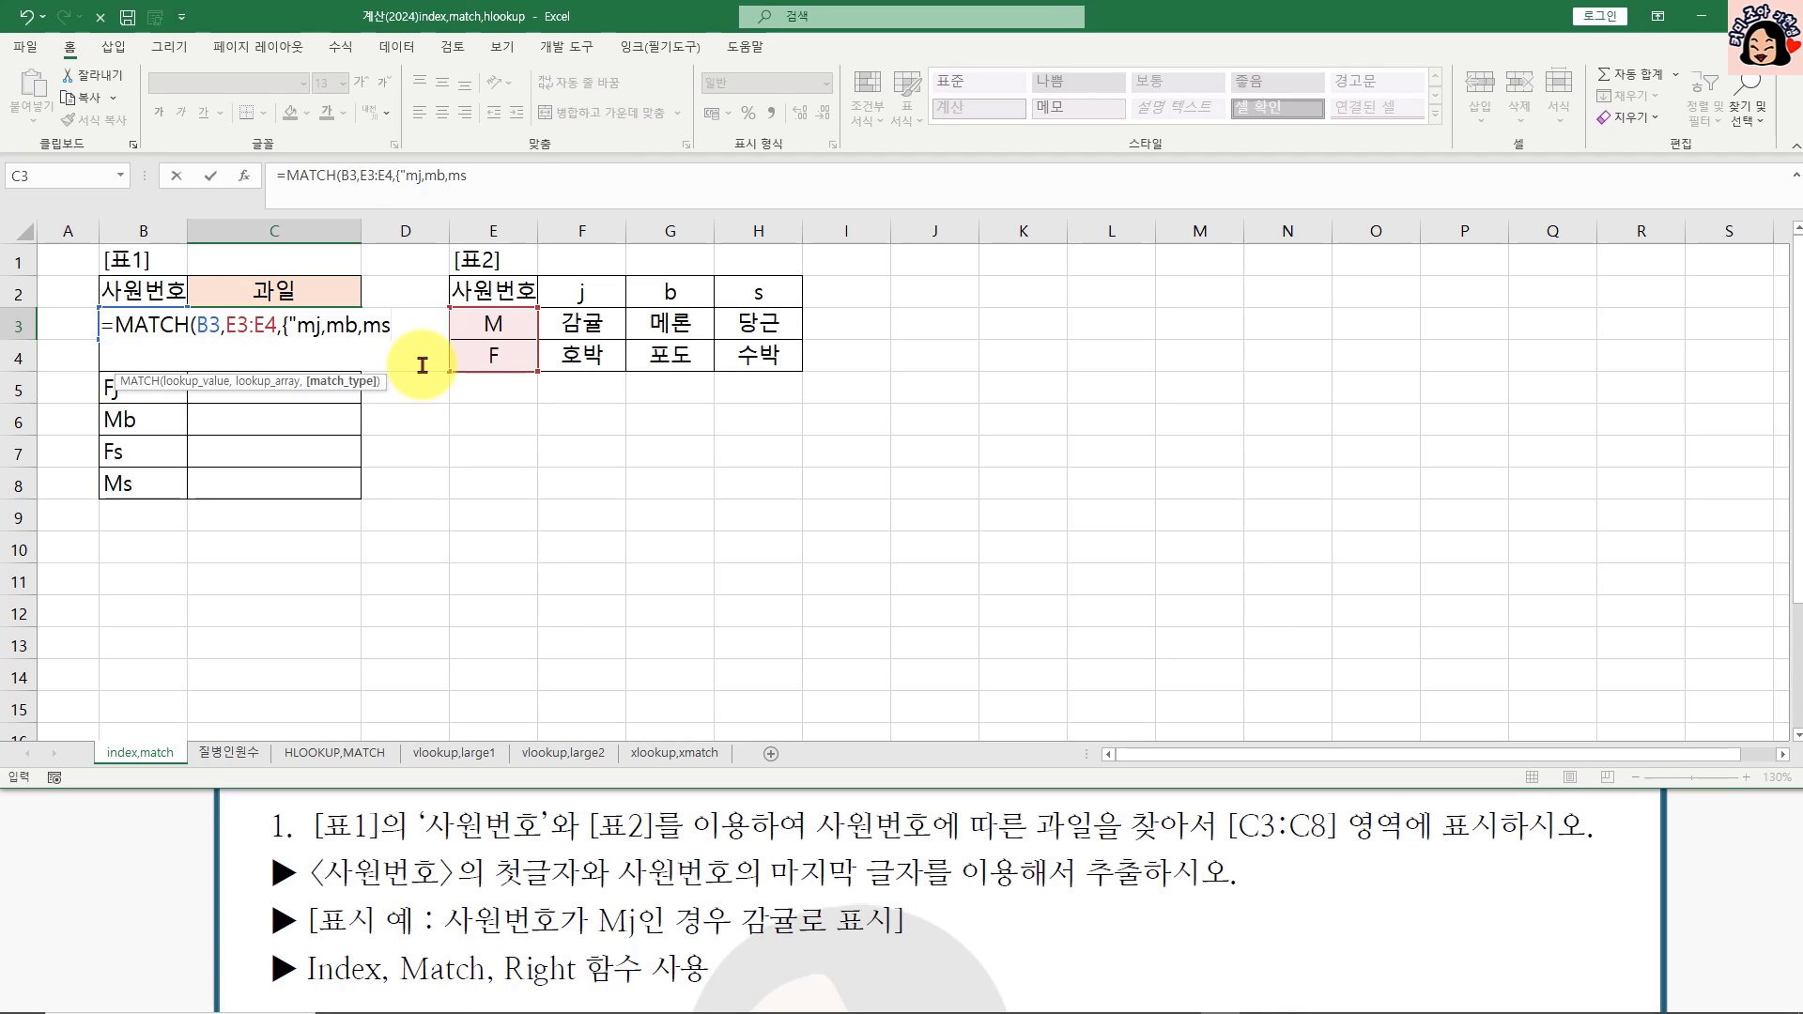
# Step: Rework the array constant in the C3 formula to {"ms","fs"} and add a comma after it
pyautogui.press('F2')
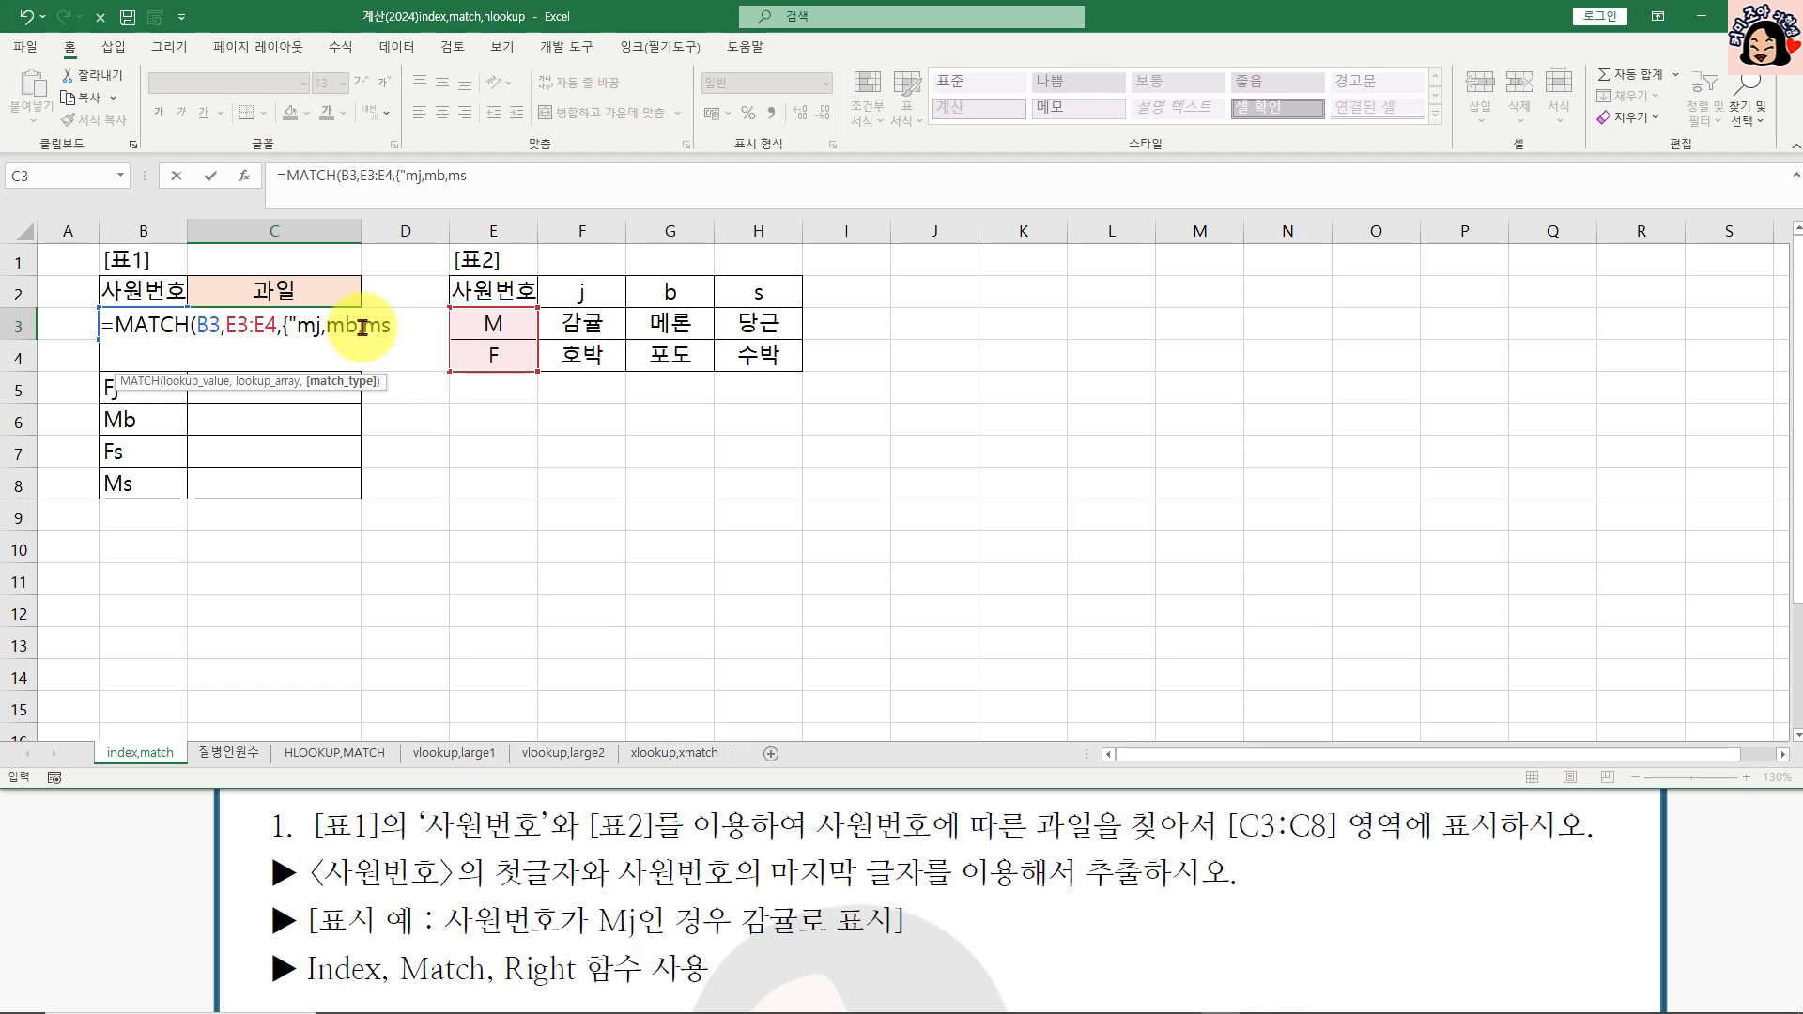
pyautogui.hotkey('shift', 'Left')
pyautogui.hotkey('shift', 'Left')
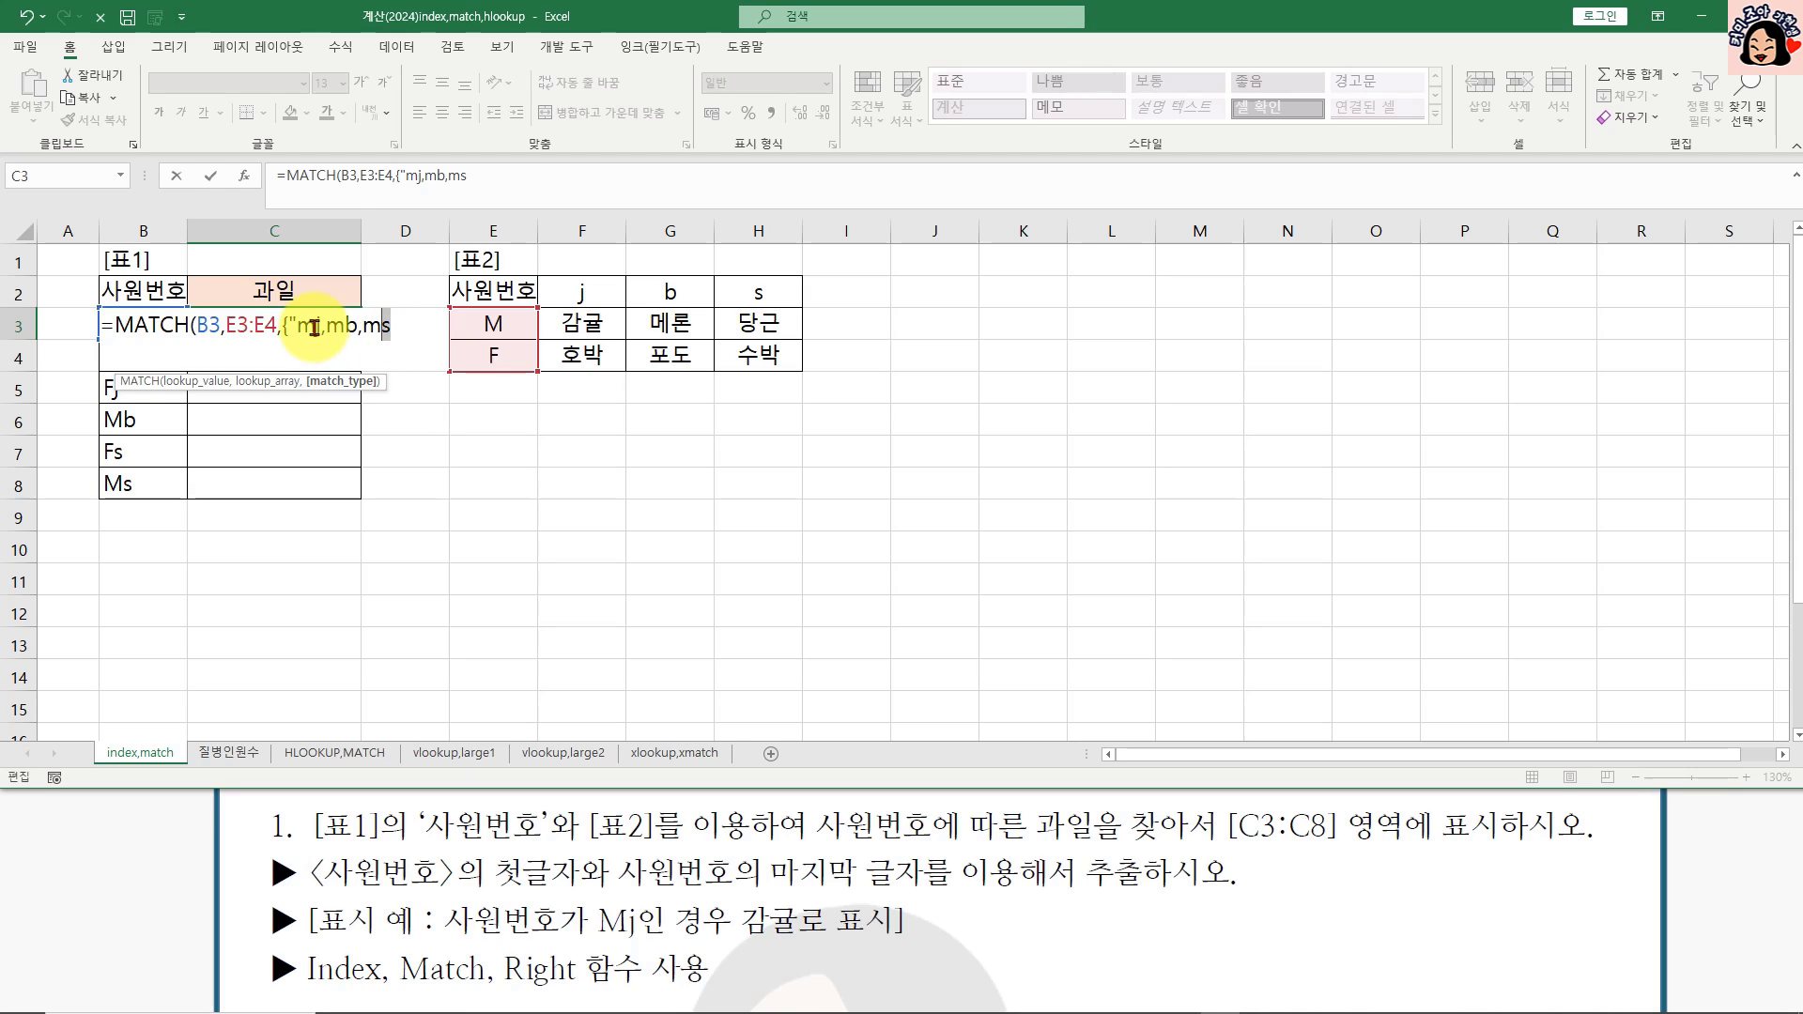
pyautogui.moveTo(313, 333); pyautogui.dragTo(420, 334)
pyautogui.write('s')
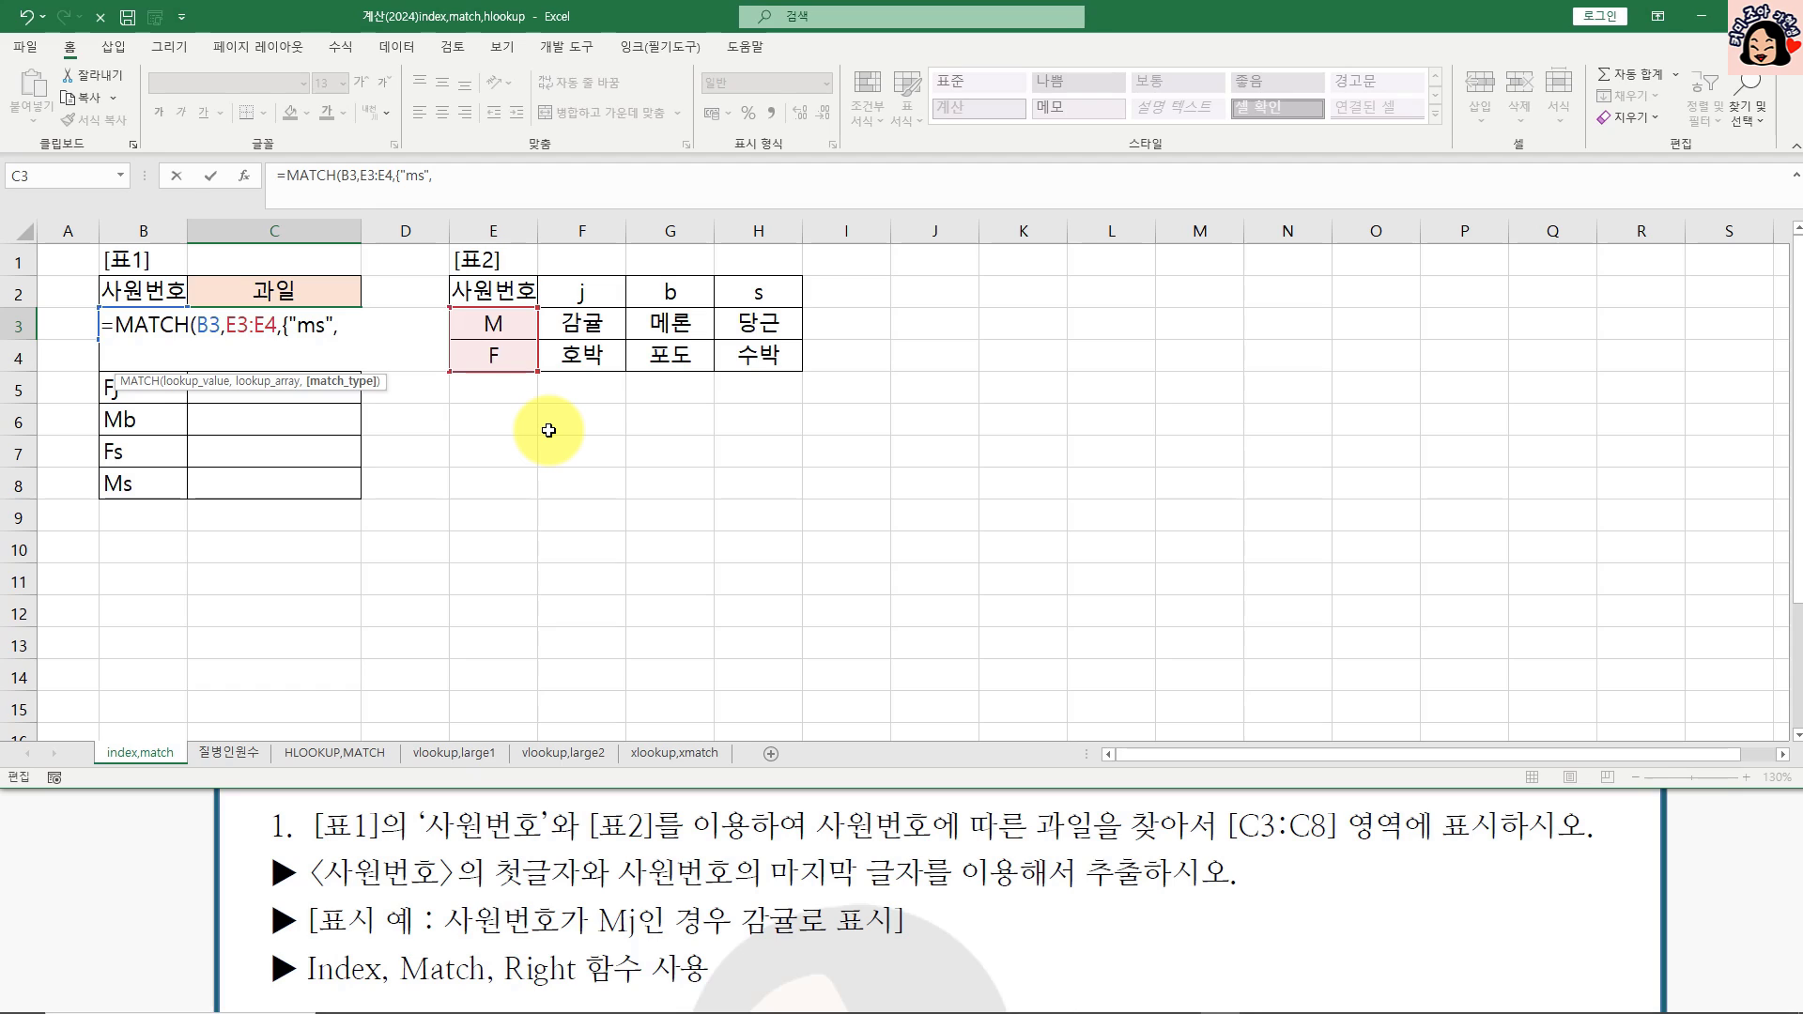
pyautogui.write('"')
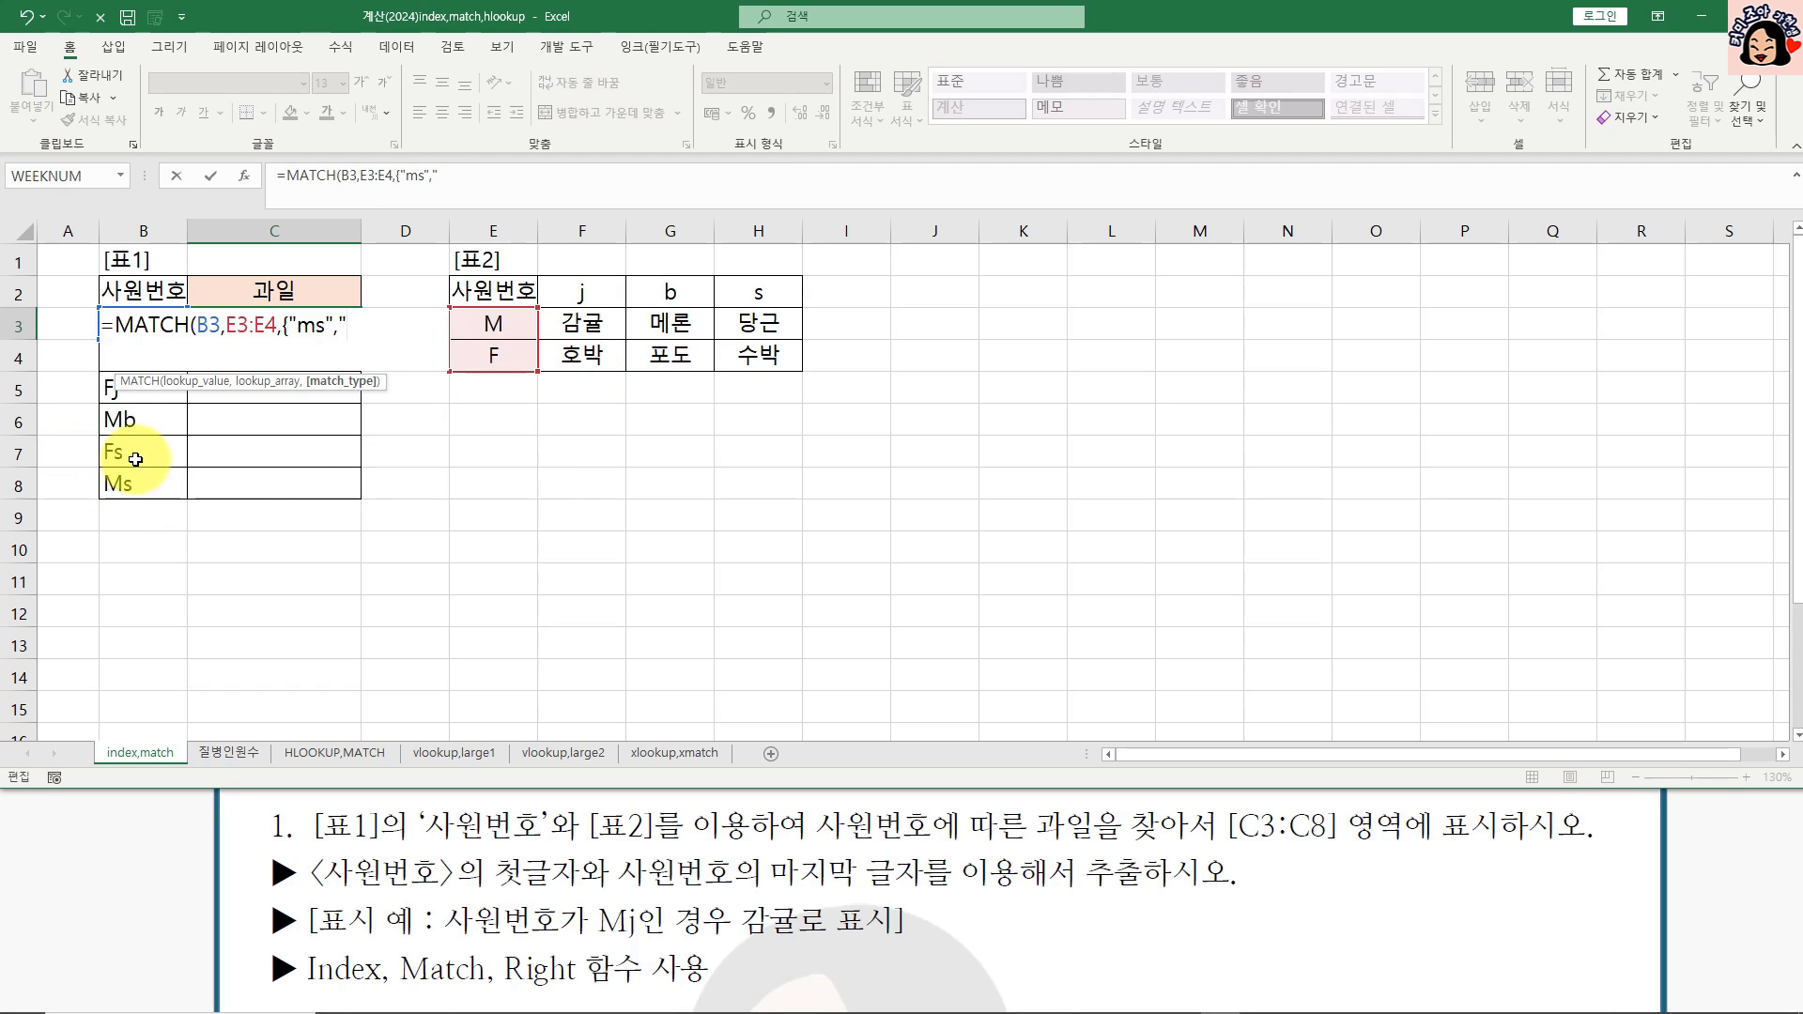
pyautogui.write('fs')
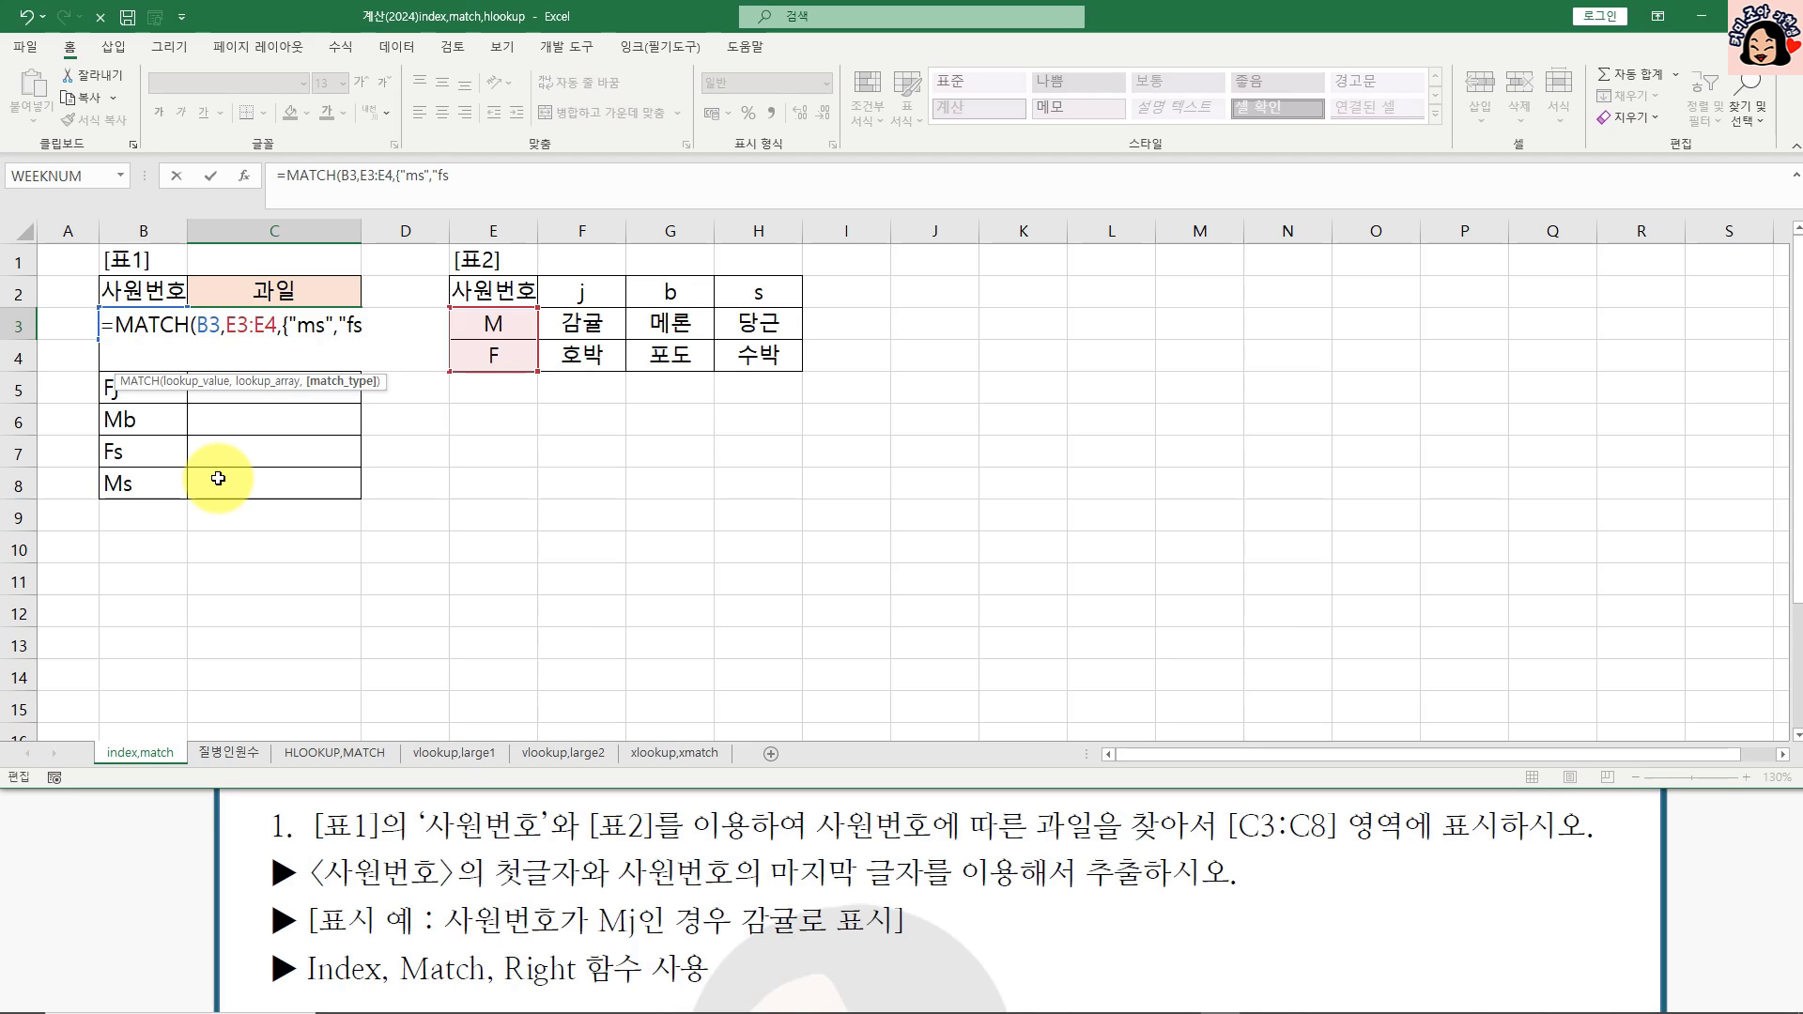
pyautogui.write('"}')
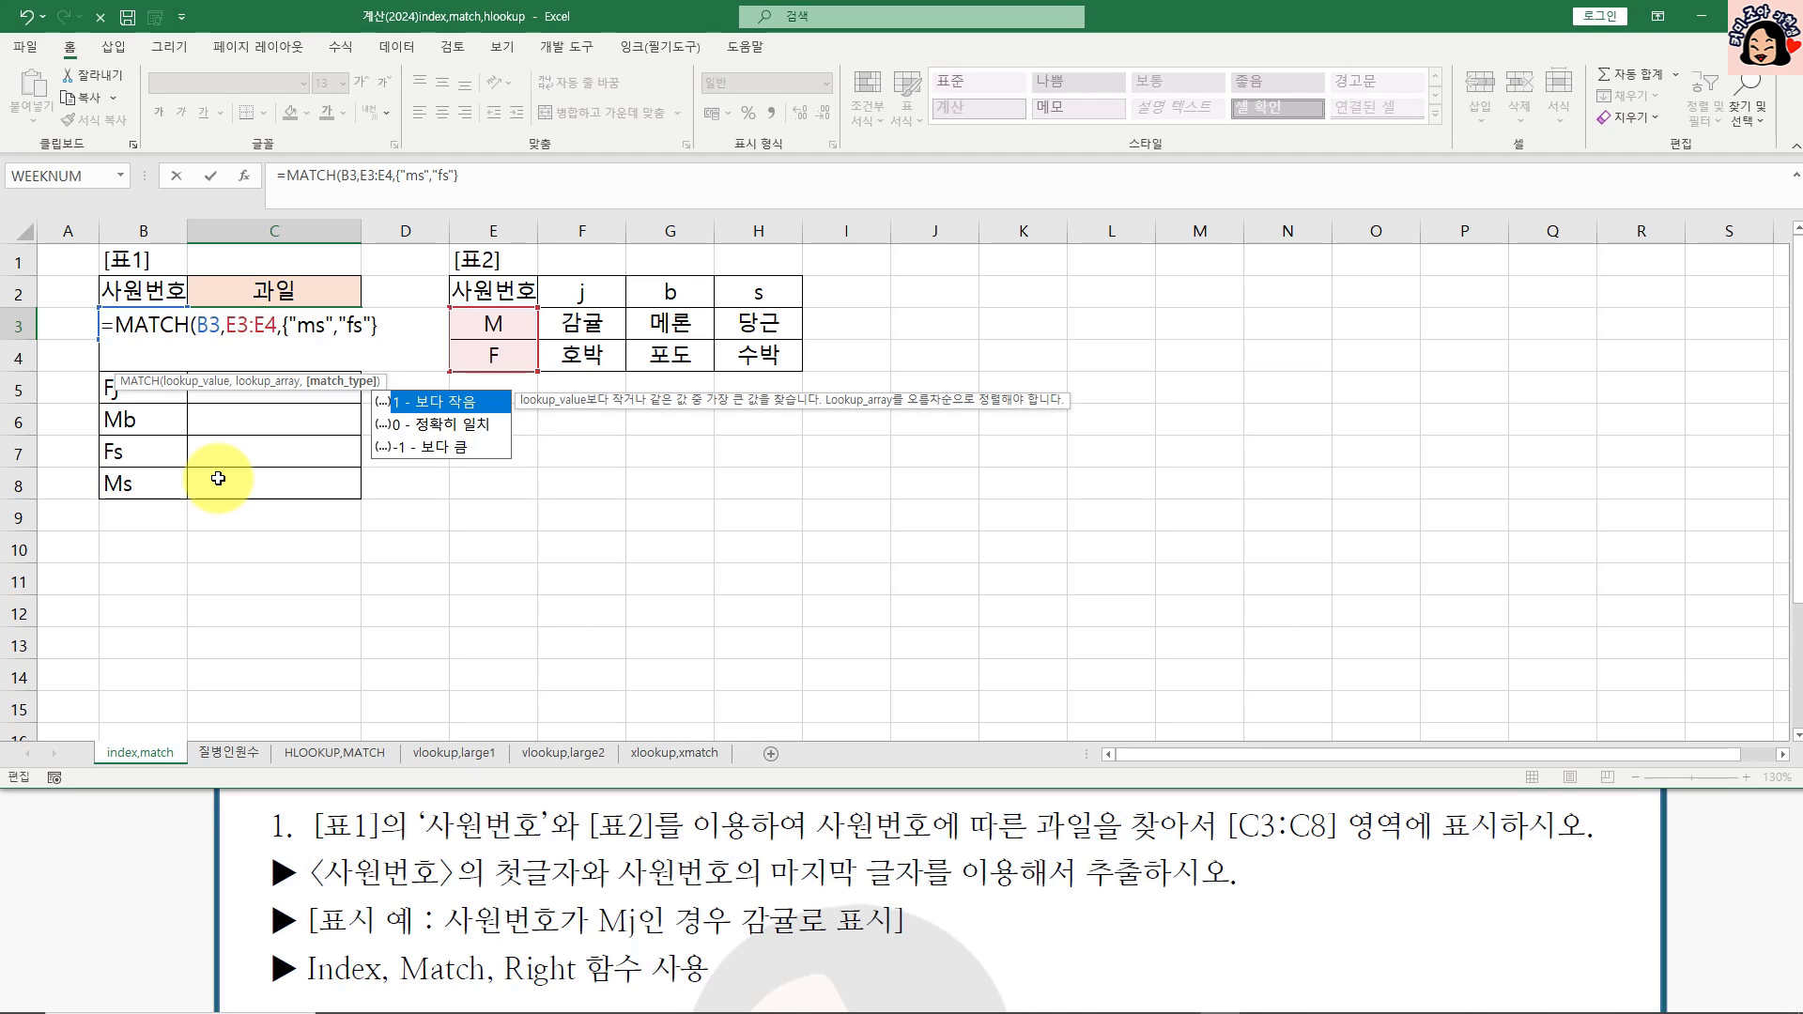
pyautogui.write(',')
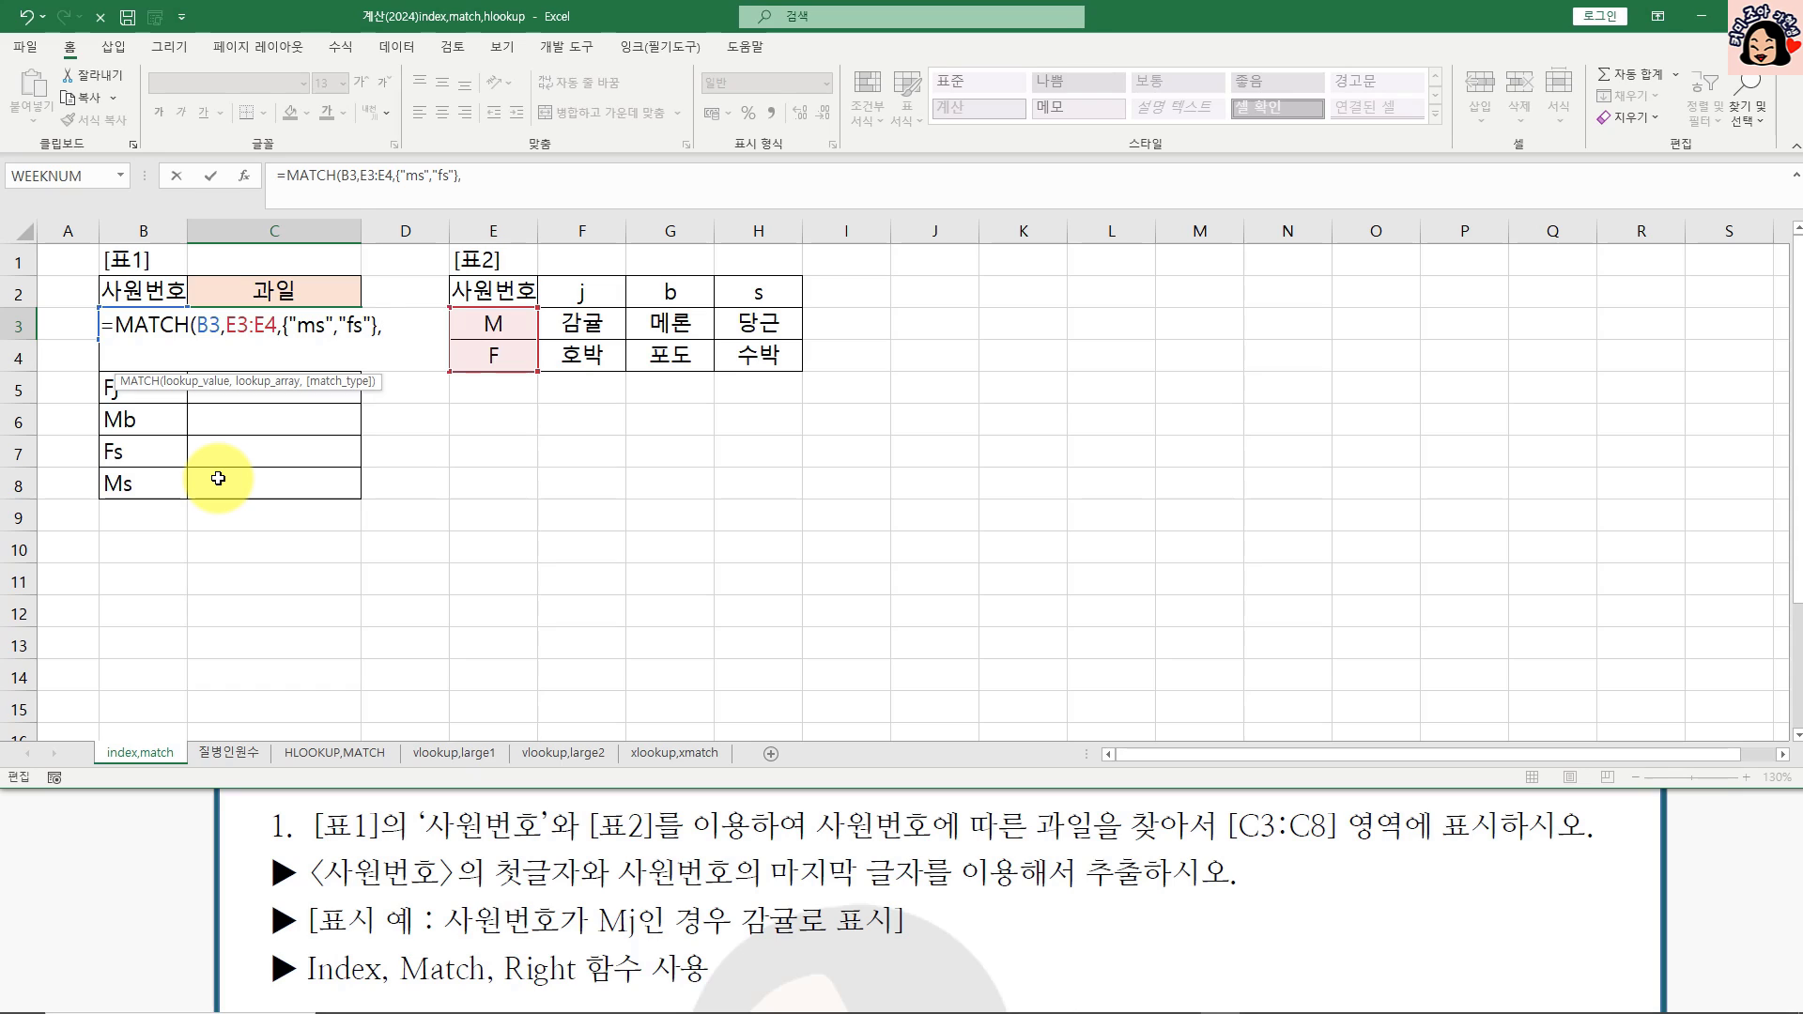
# Step: Add -1 as the match type, try to complete the C3 formula, and remove its closing parenthesis again
pyautogui.write('-1)')
pyautogui.press('Return')
pyautogui.press('Return')
pyautogui.press('BackSpace')
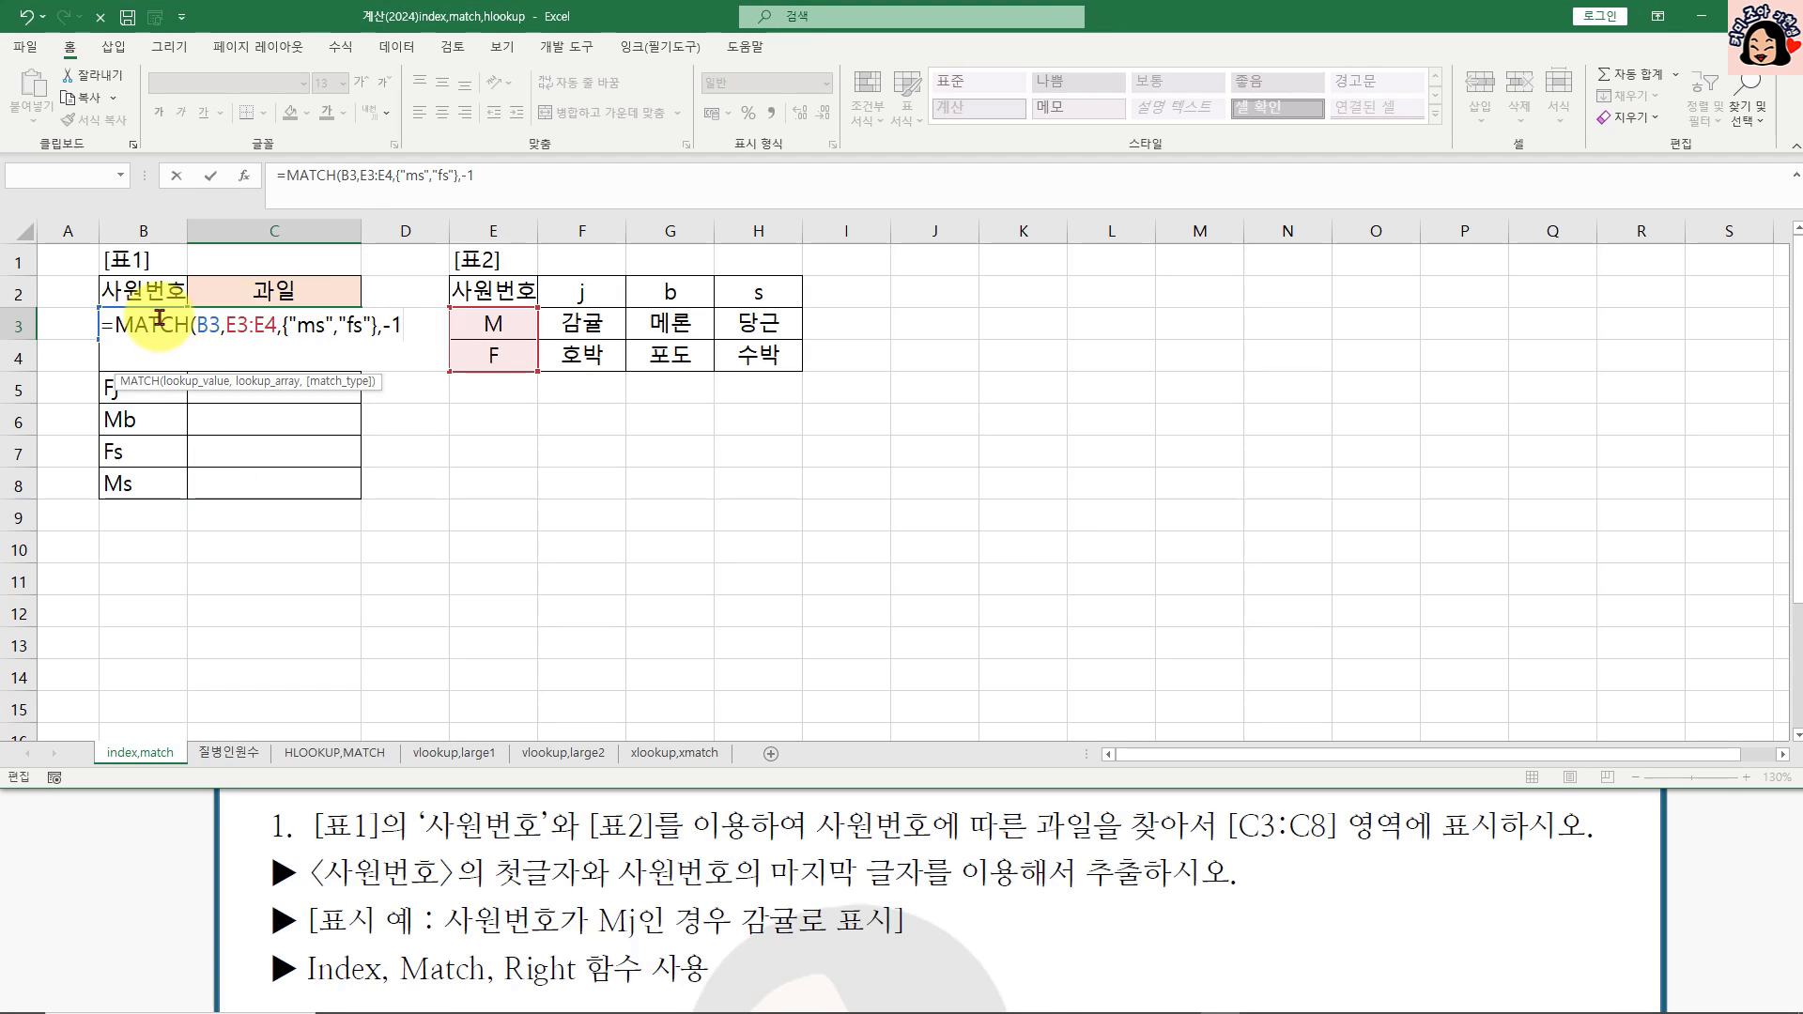
# Step: Remove the E3:E4 range from the C3 formula so it reads =MATCH(B3,{"ms","fs"},-1
pyautogui.moveTo(227, 326); pyautogui.dragTo(278, 327)
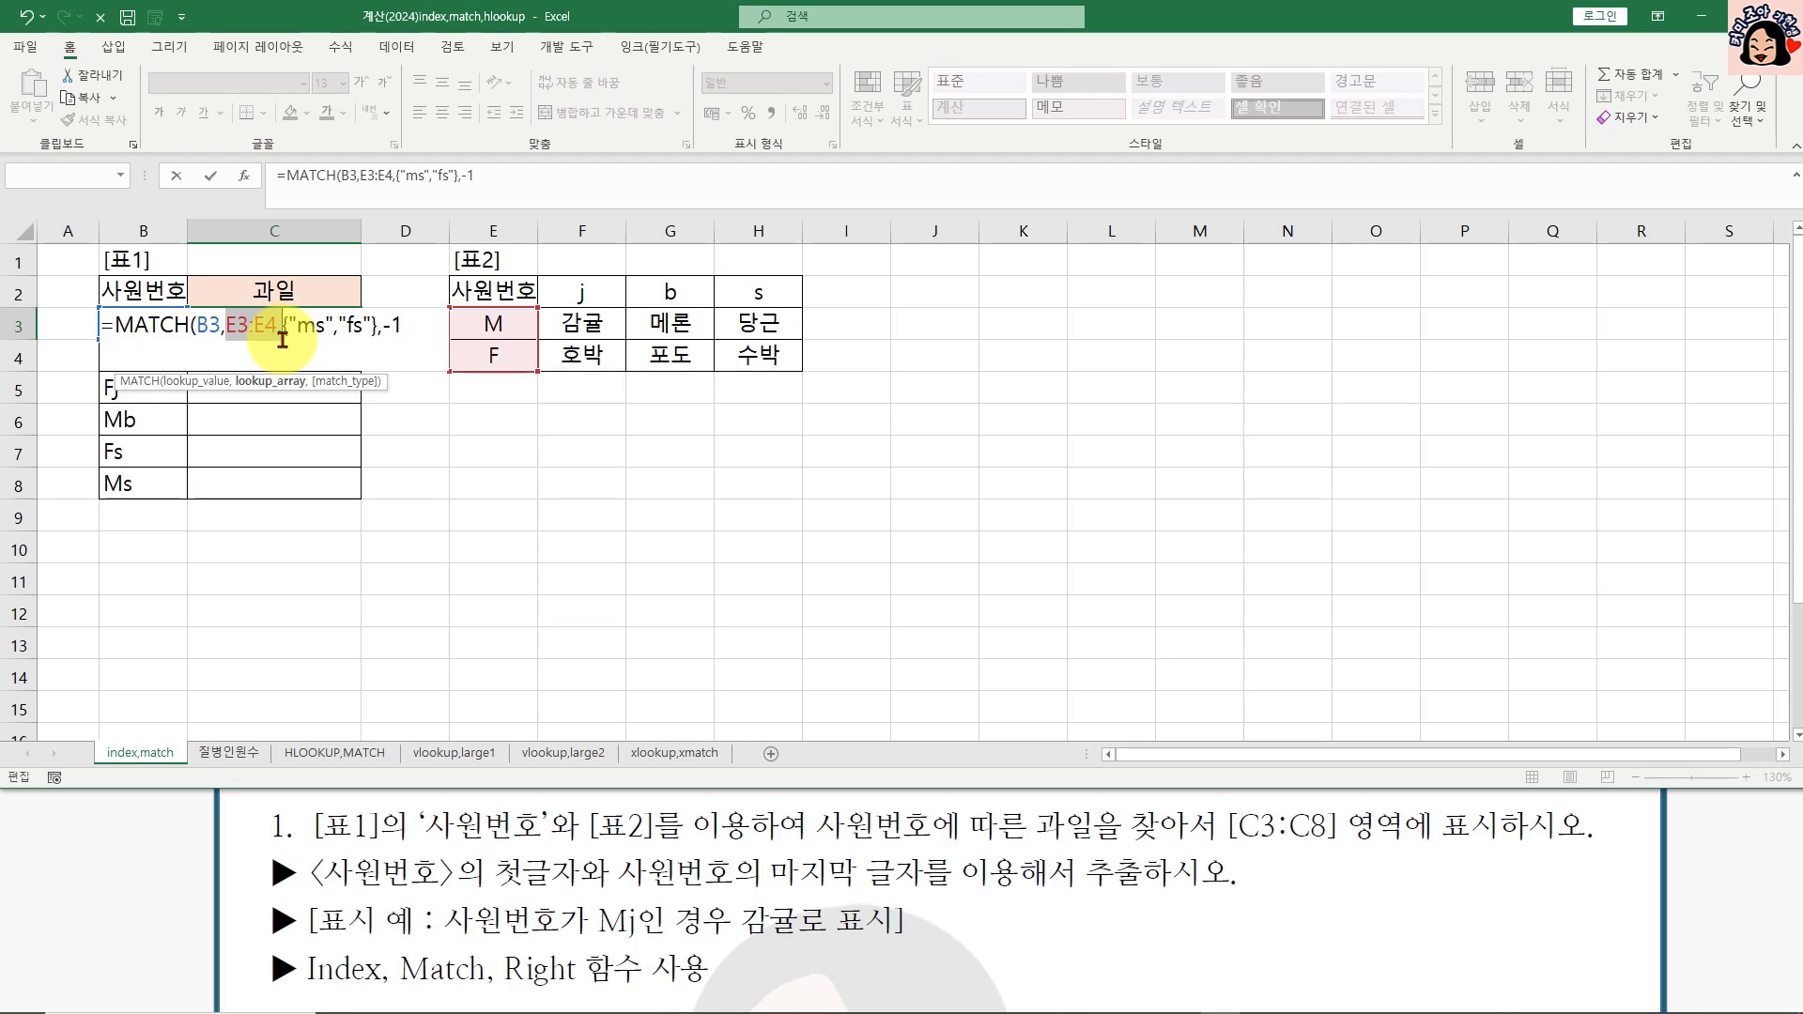
pyautogui.press('Delete')
pyautogui.press('Delete')
pyautogui.click(355, 324)
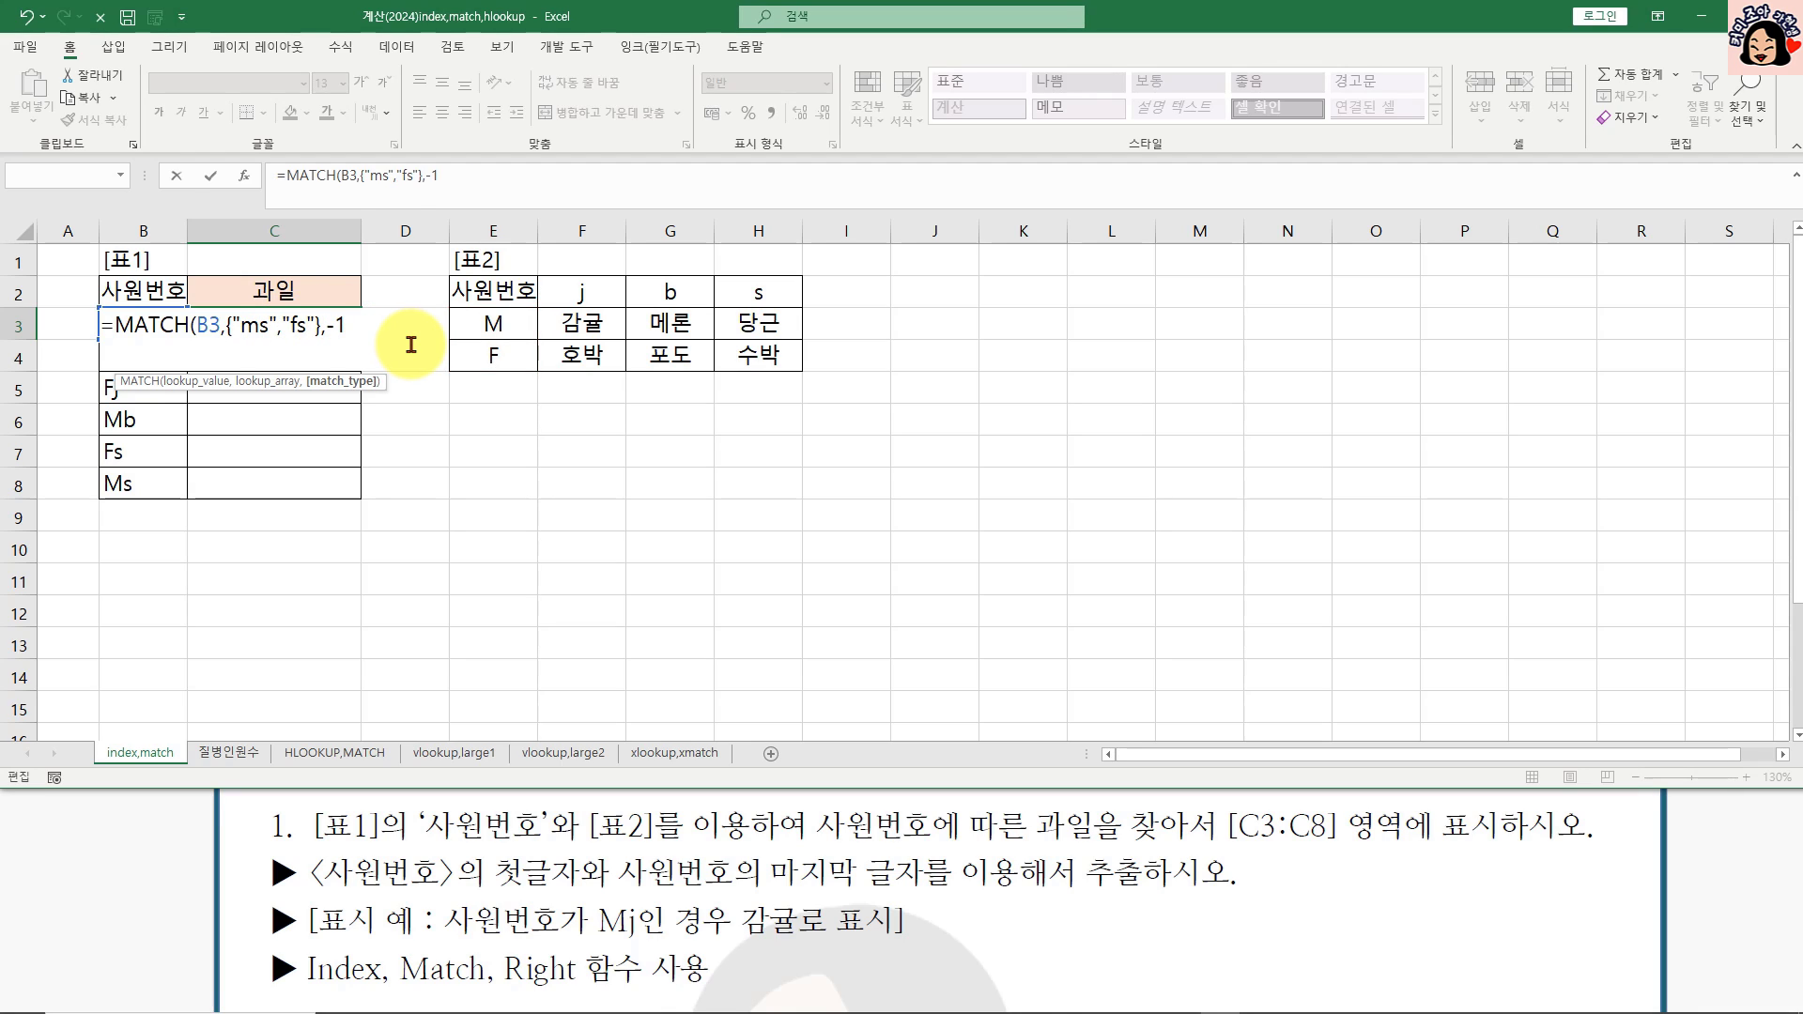
# Step: Complete the C3 formula as =MATCH(B3,{"ms","fs"},-1) and copy it down through C8
pyautogui.write(')')
pyautogui.hotkey('ctrl', 'Return')
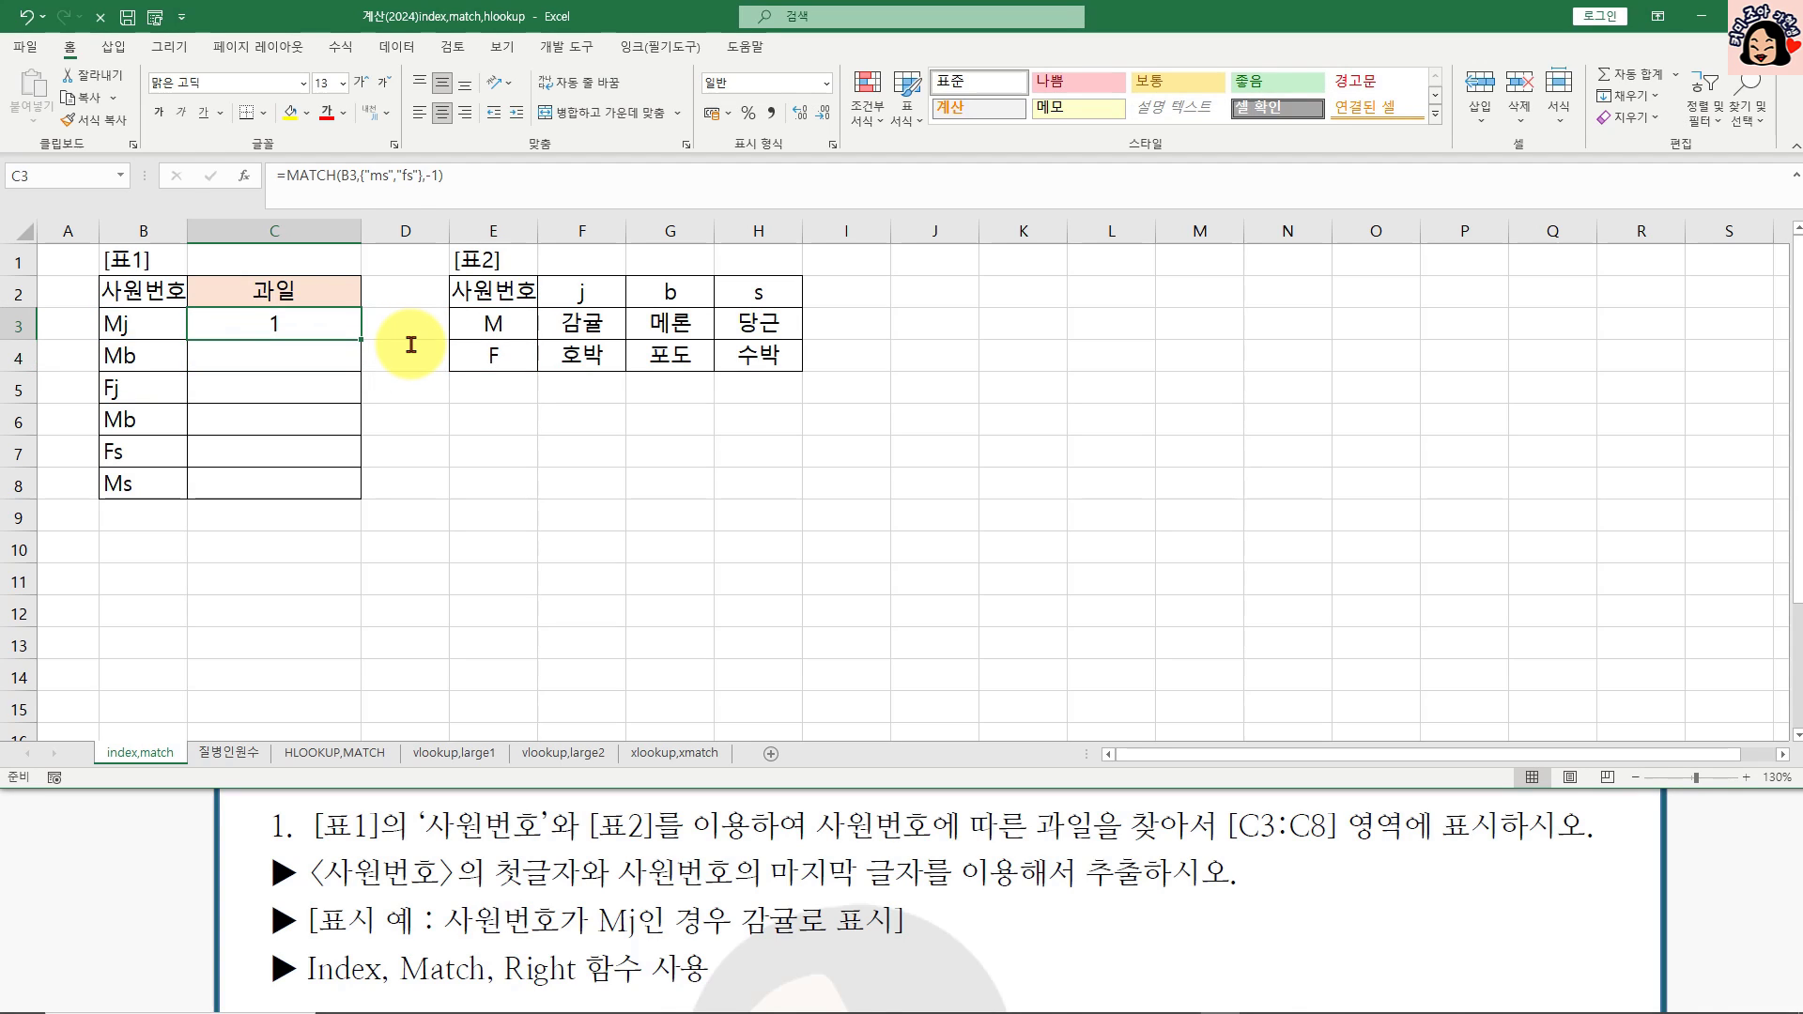
pyautogui.doubleClick(292, 322)
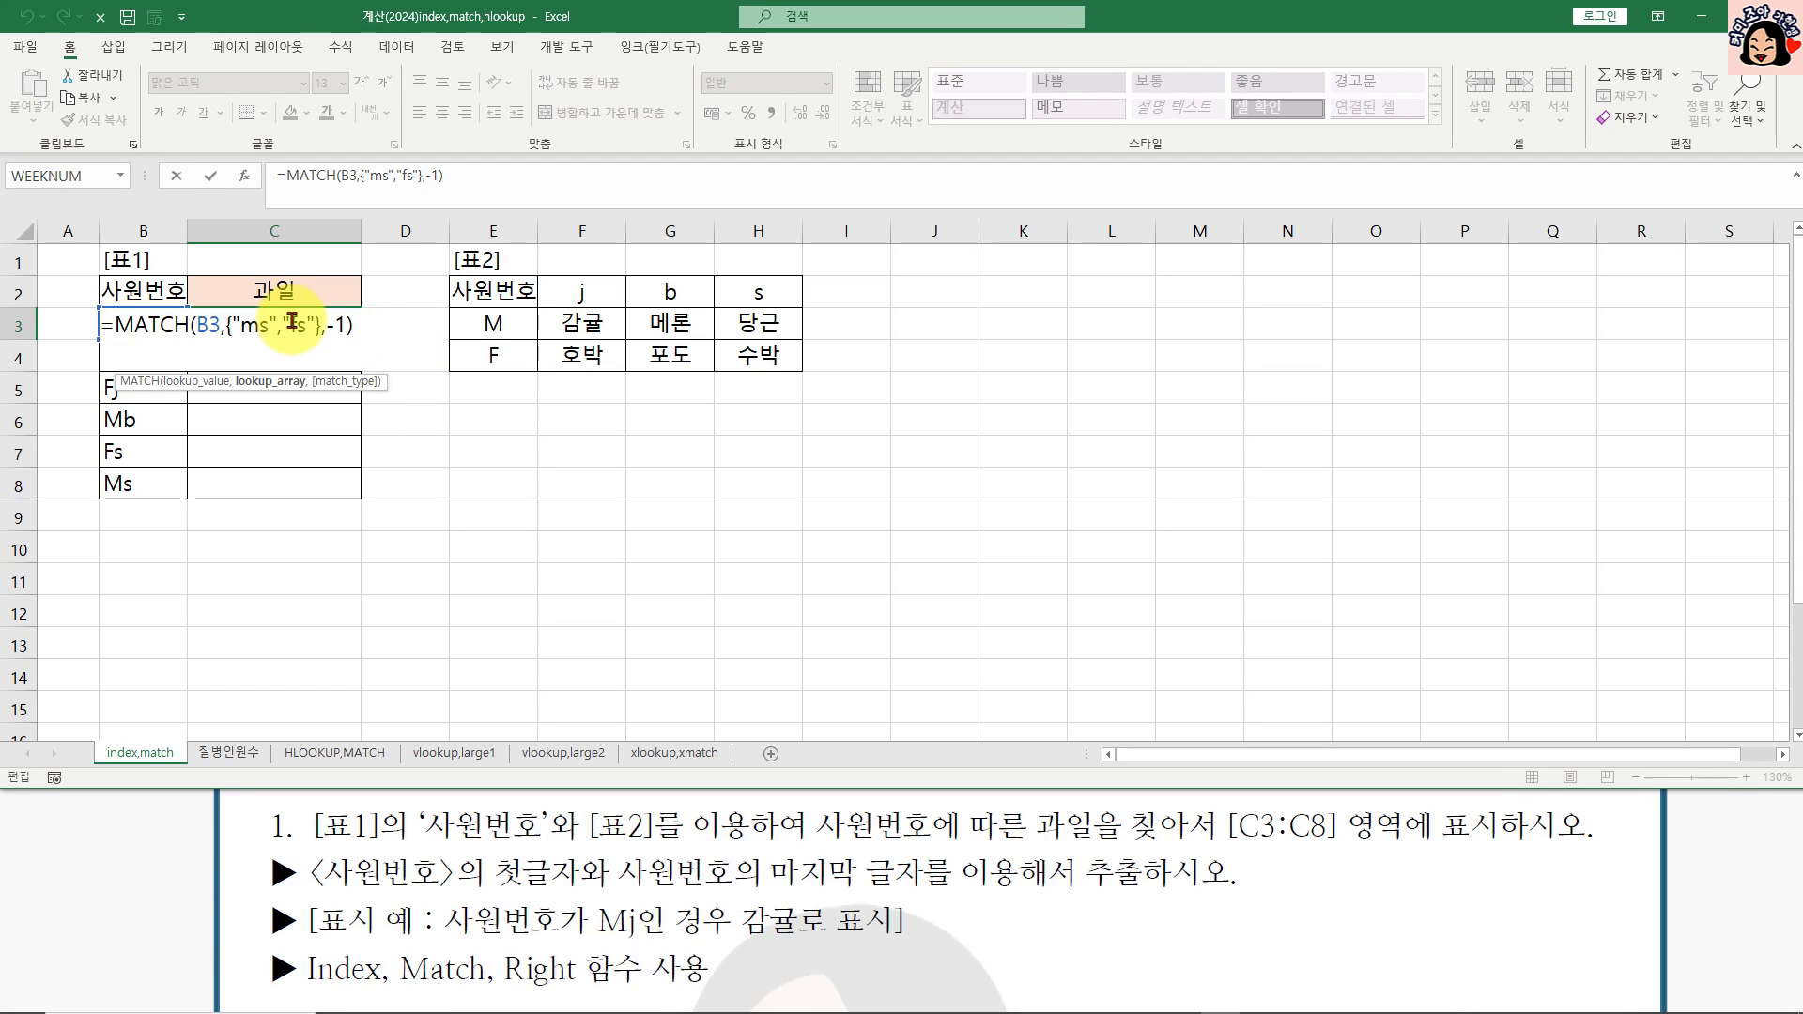
pyautogui.press('Escape')
pyautogui.moveTo(361, 339); pyautogui.dragTo(362, 493)
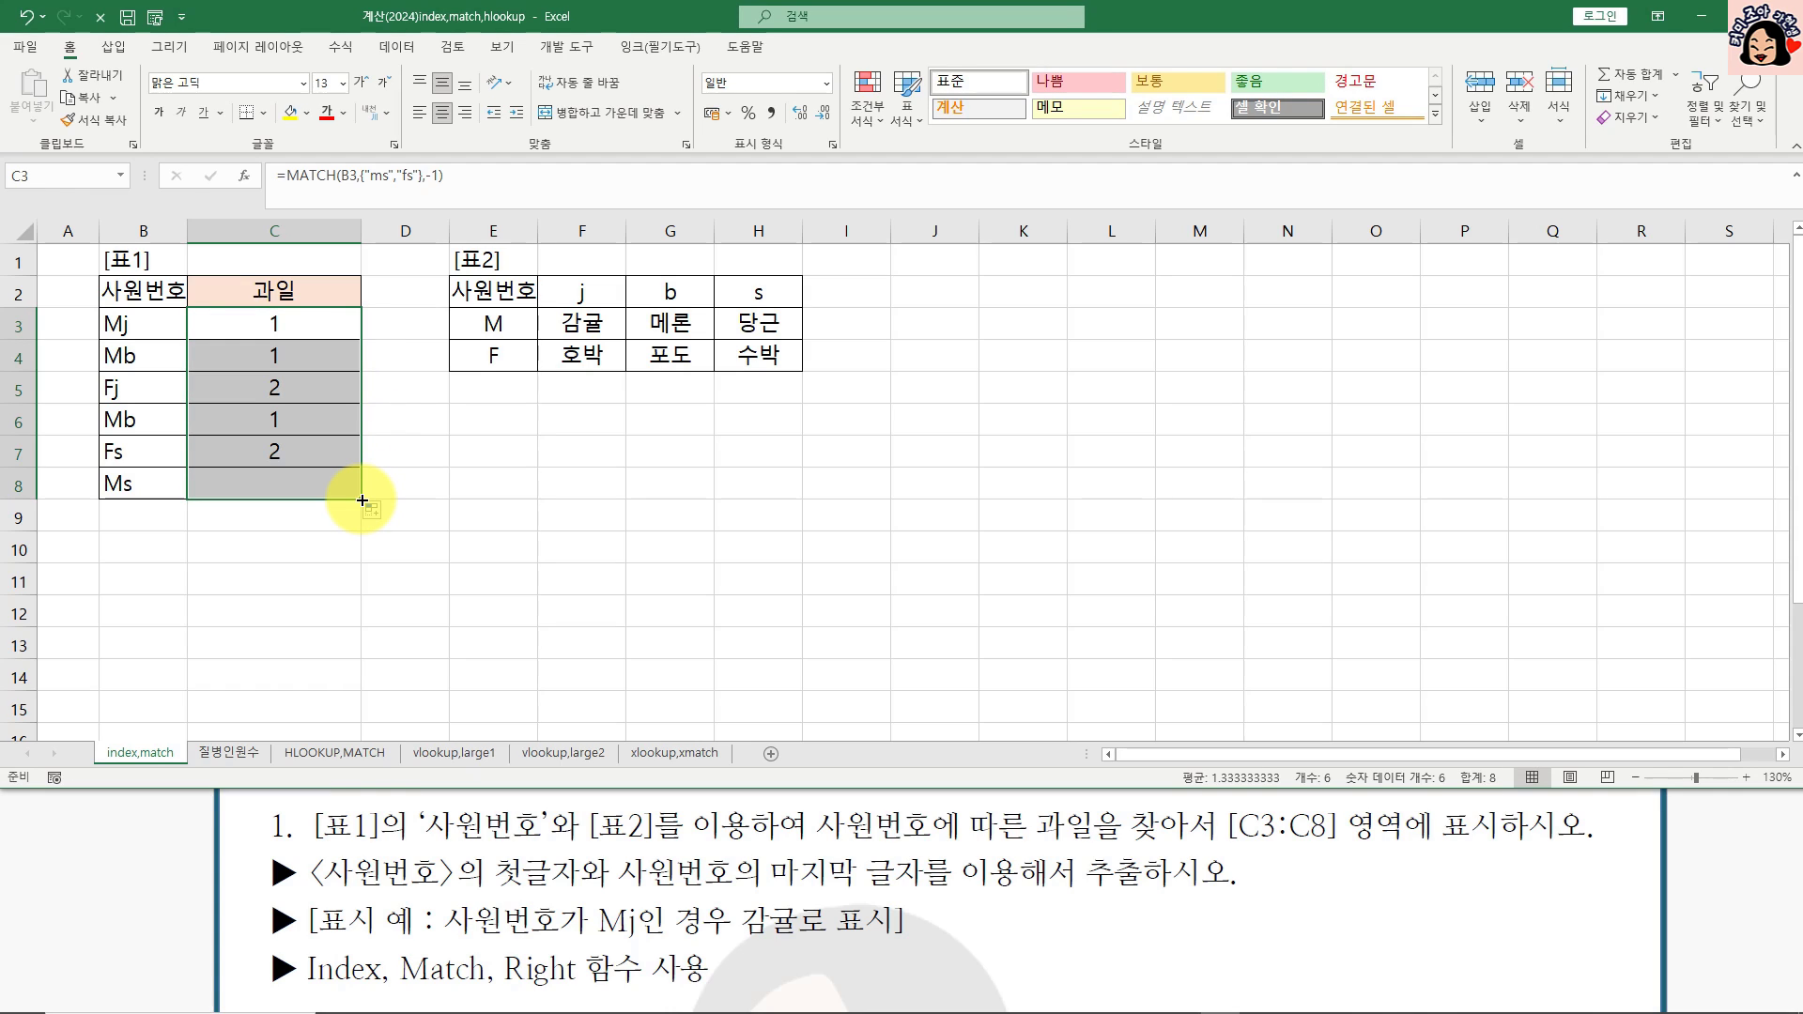
# Step: Check the MATCH result in each cell of C3:C8 against the employee codes in table 1
pyautogui.click(272, 326)
pyautogui.click(275, 360)
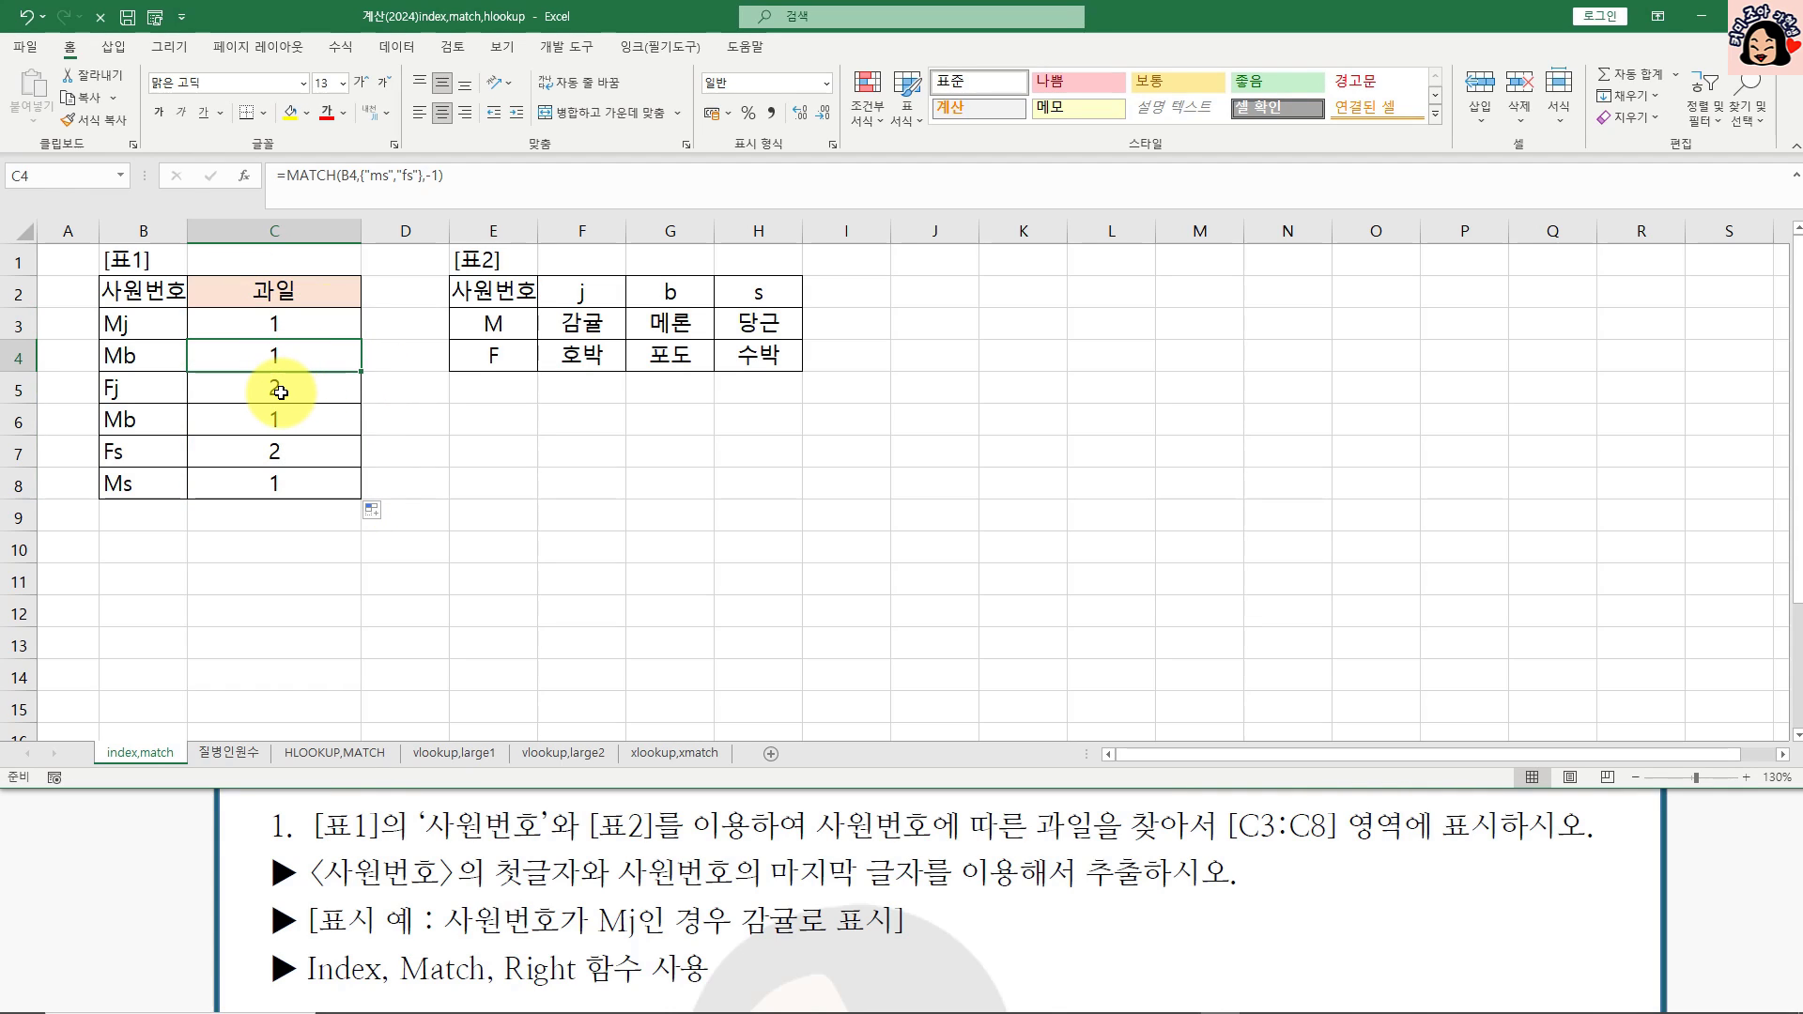
pyautogui.click(280, 393)
pyautogui.click(278, 422)
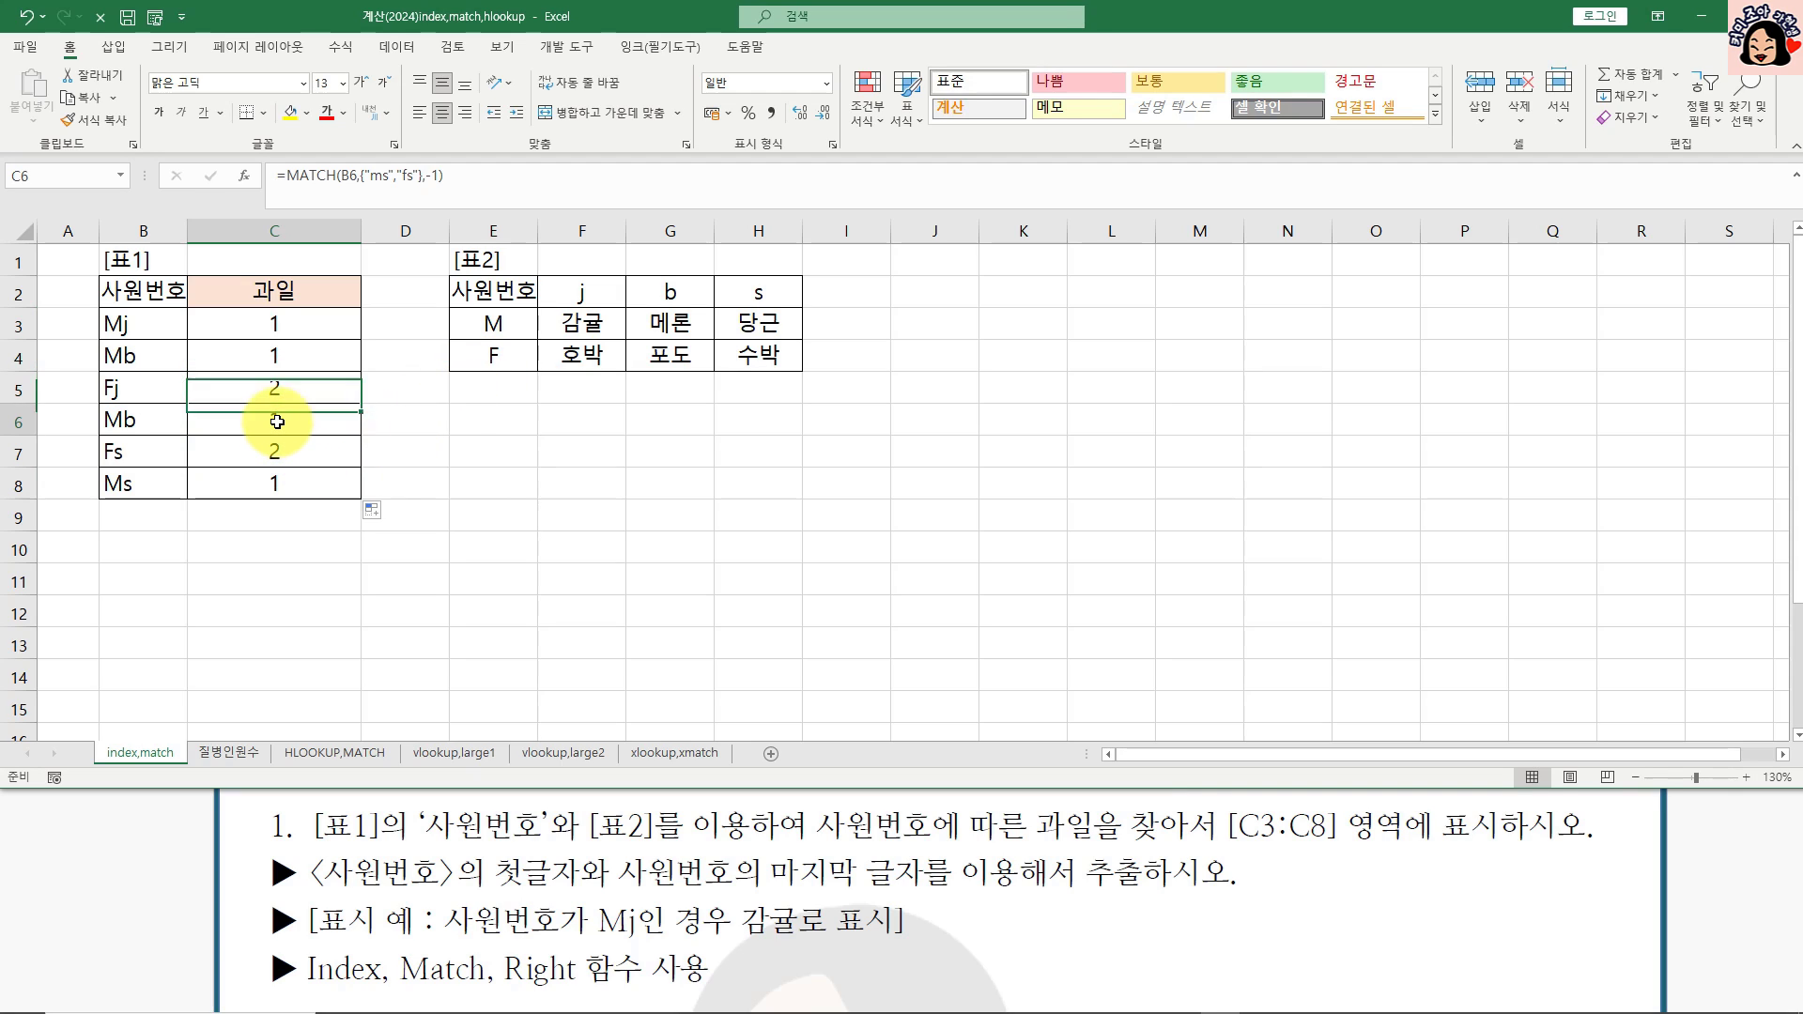
pyautogui.click(274, 452)
pyautogui.click(274, 483)
pyautogui.click(274, 326)
# Step: Put INDEX( in front of the MATCH in the C3 formula, with the absolute range $F$3:$H$4 as its array
pyautogui.doubleClick(278, 325)
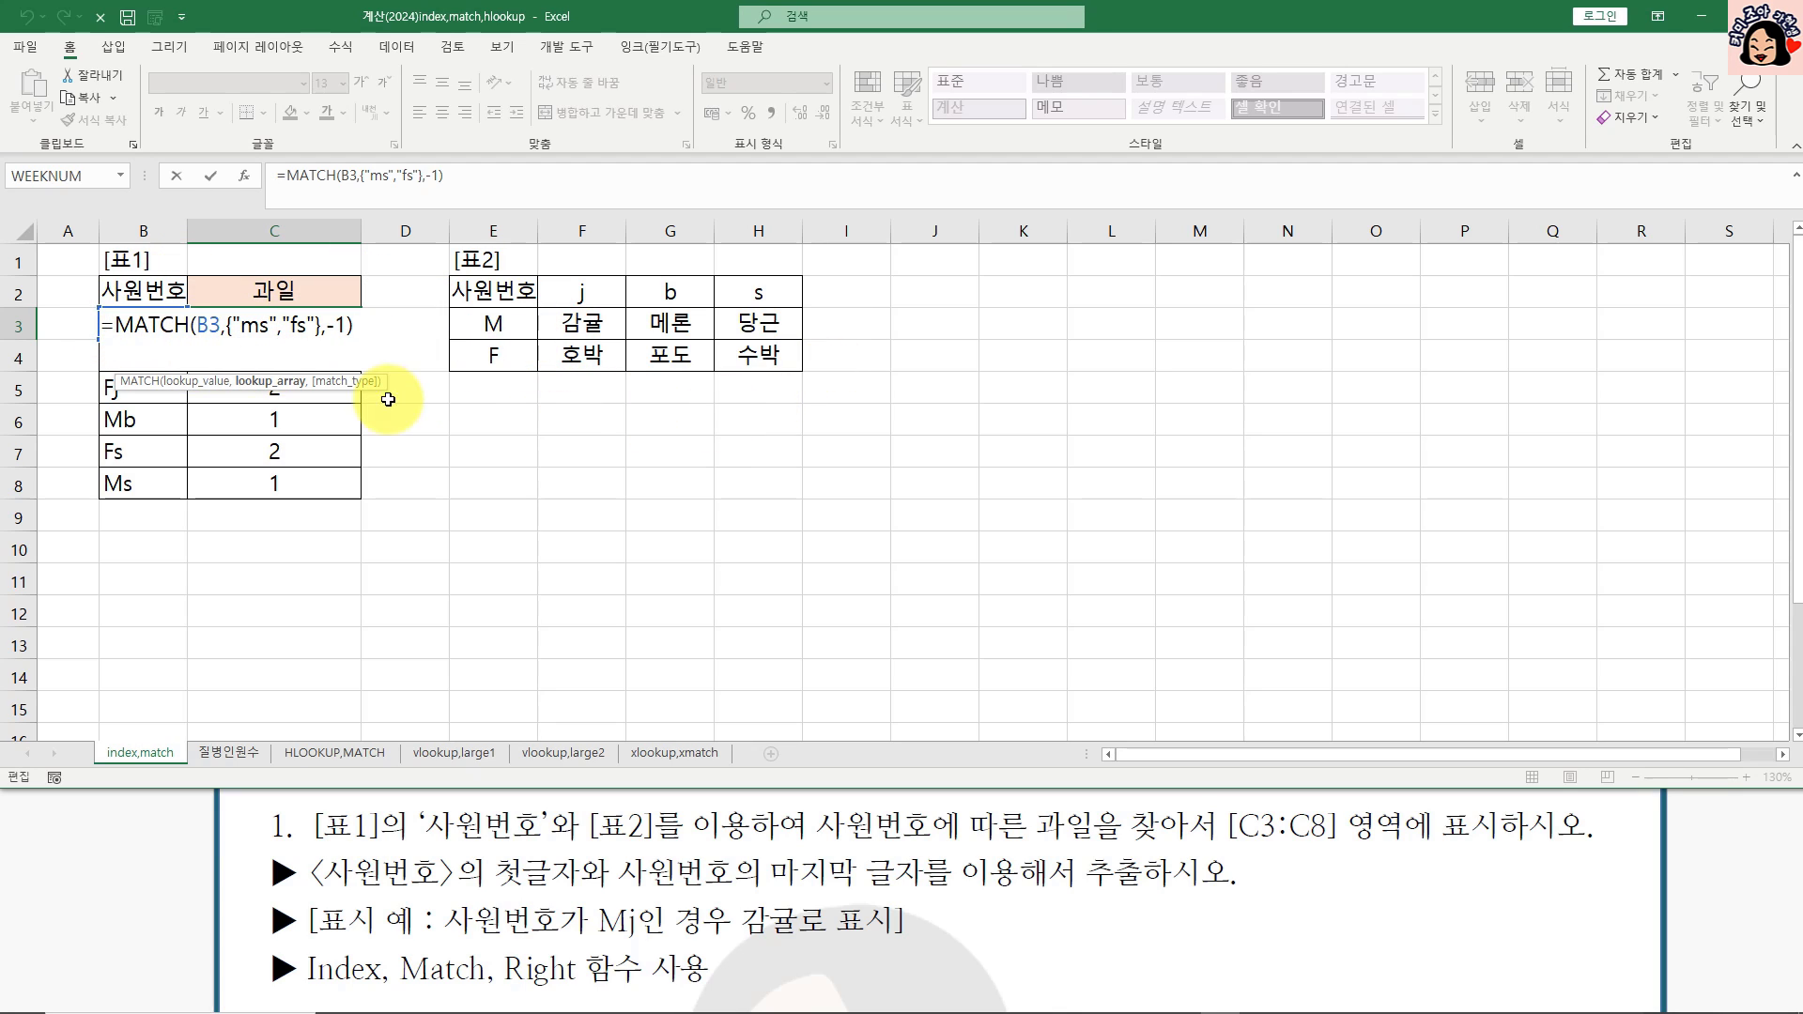
pyautogui.click(112, 326)
pyautogui.write('ind')
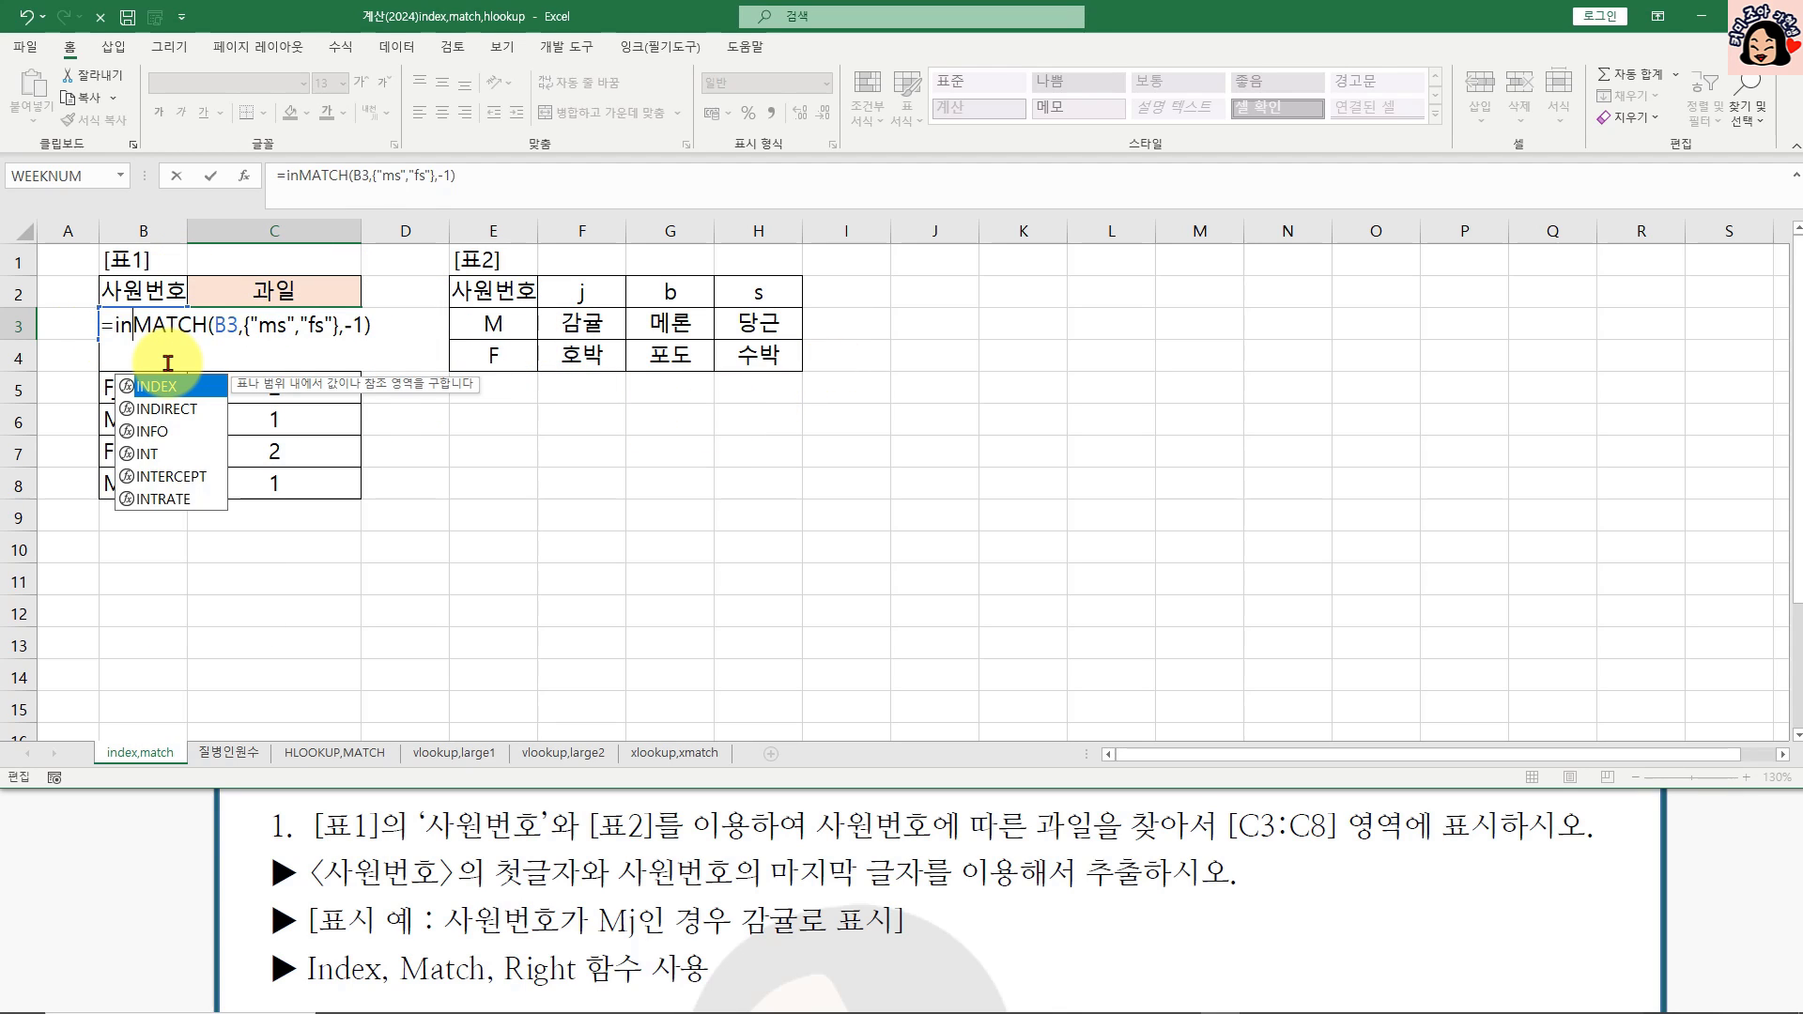
pyautogui.press('Tab')
pyautogui.moveTo(582, 323); pyautogui.dragTo(749, 354)
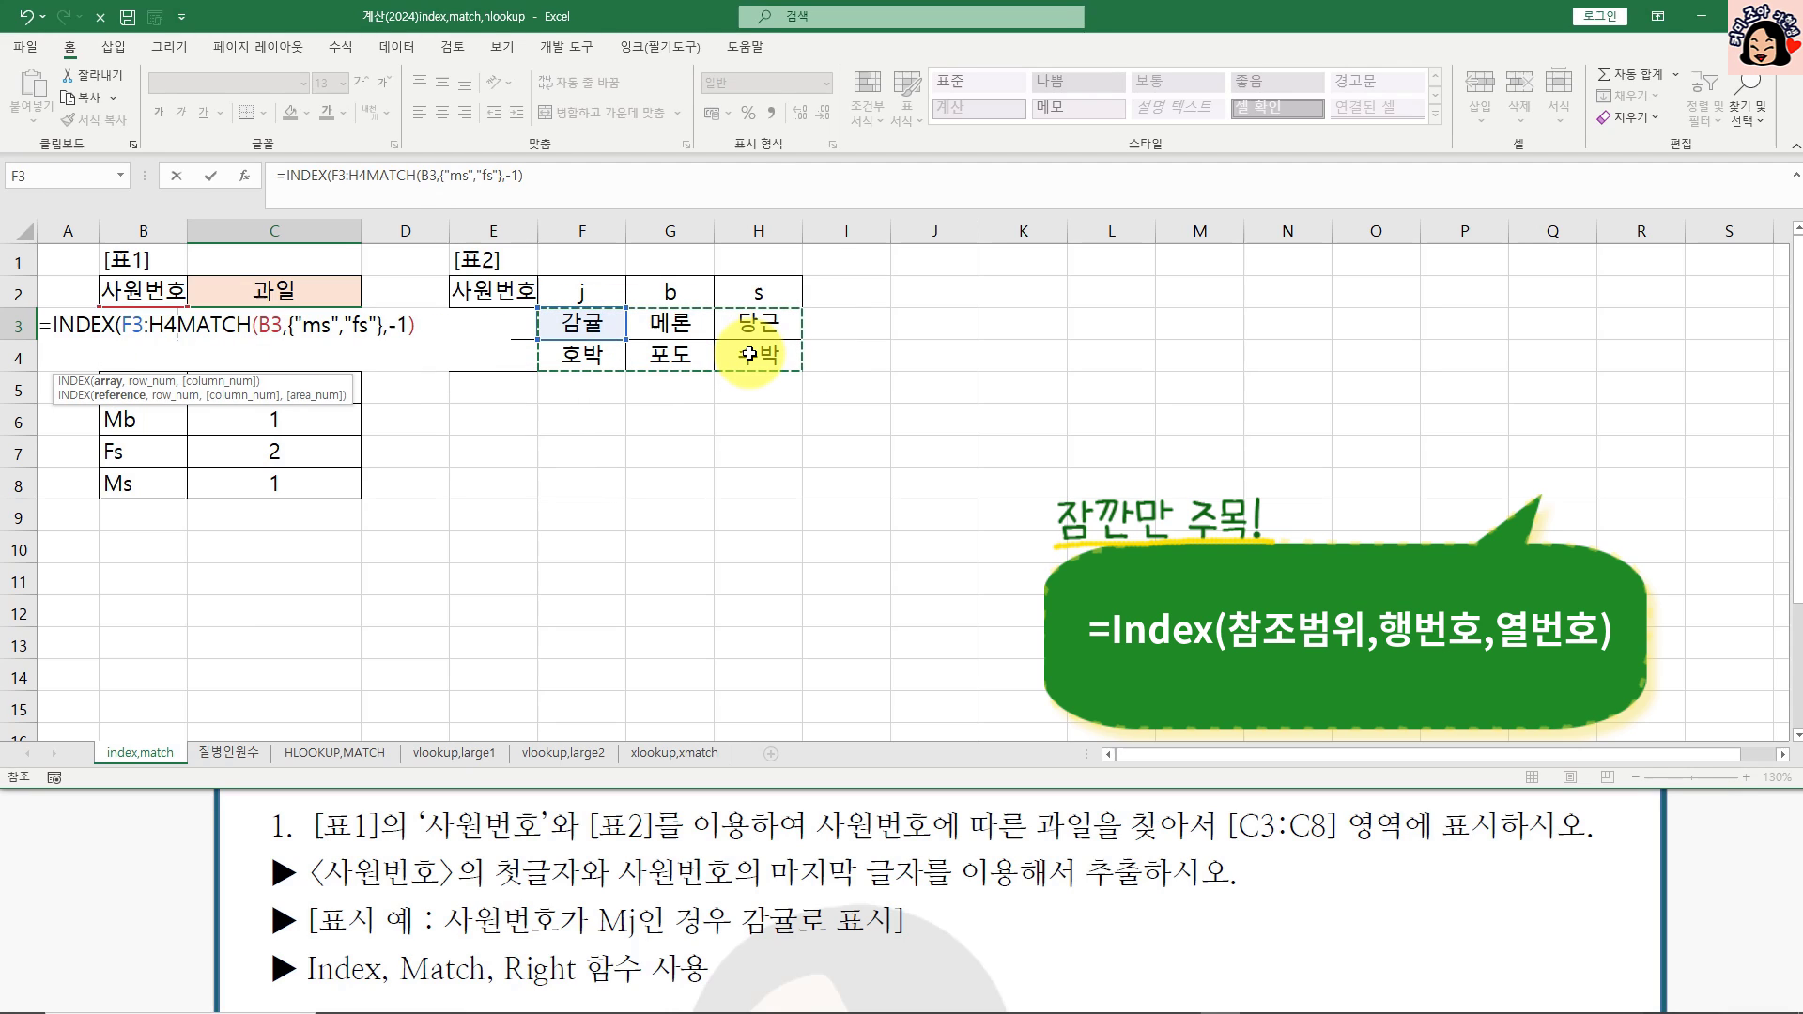
pyautogui.press('F4')
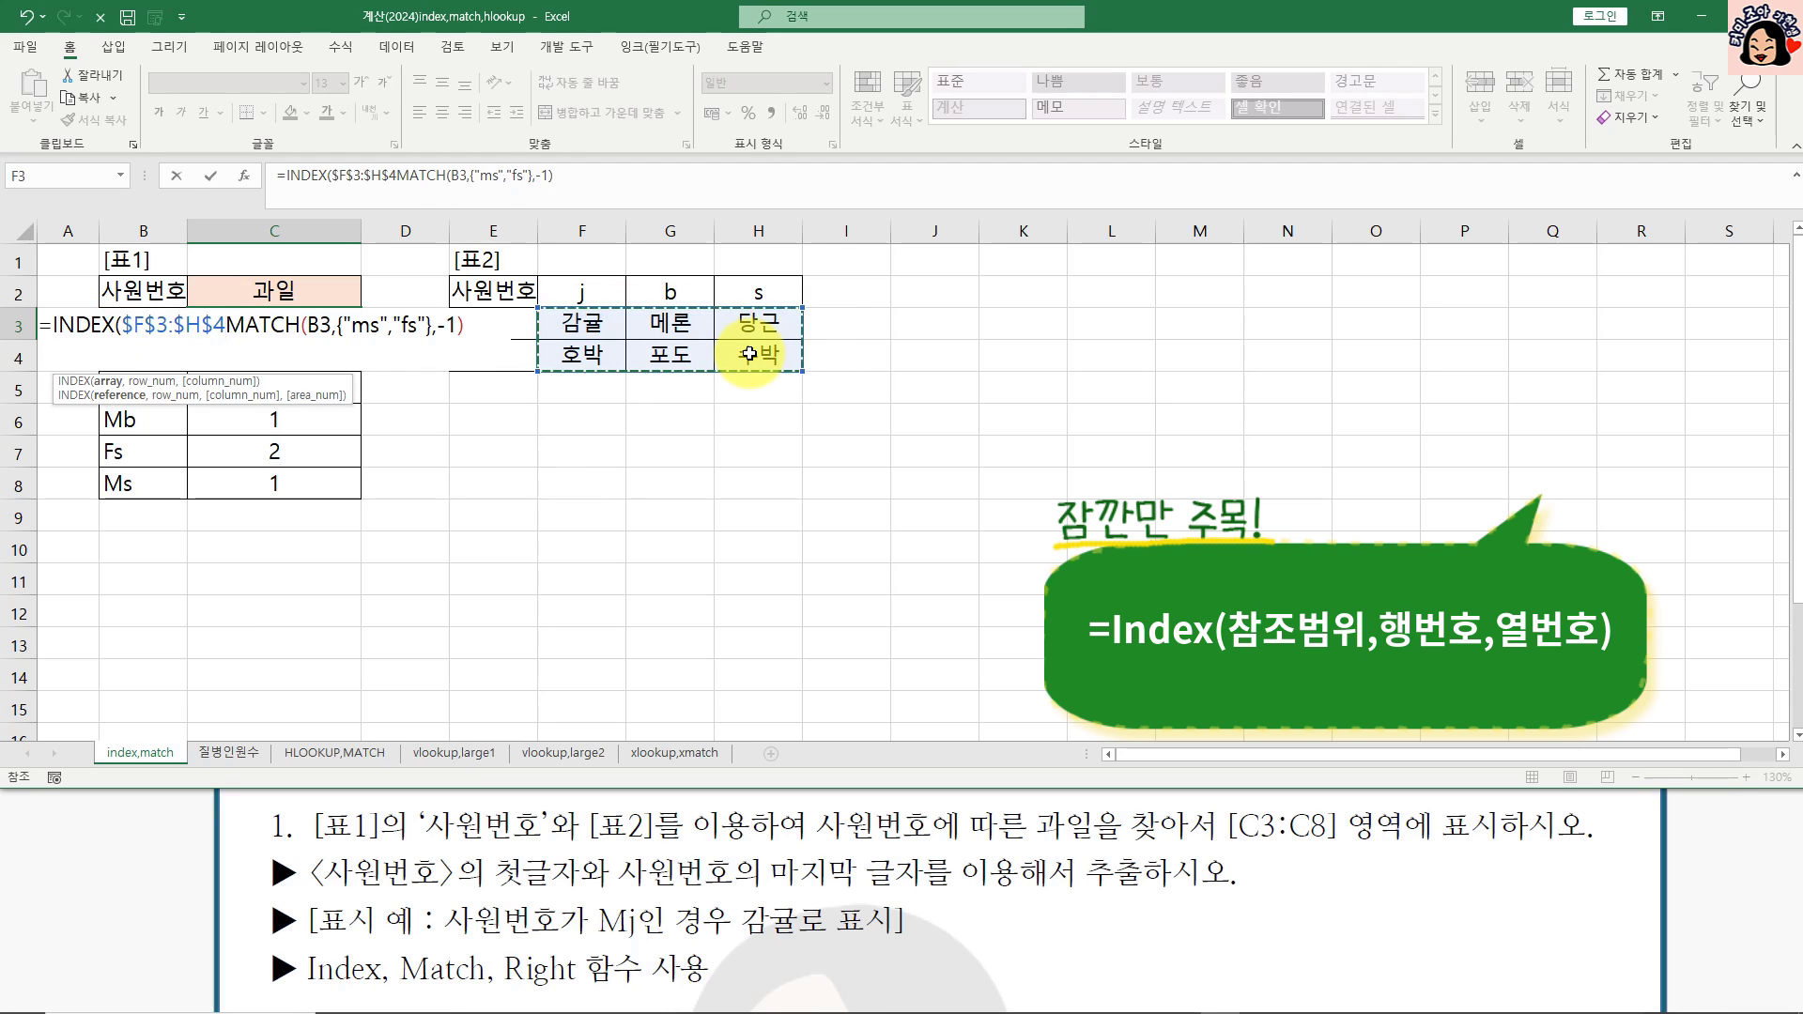
pyautogui.write(',')
pyautogui.moveTo(121, 326); pyautogui.dragTo(227, 333)
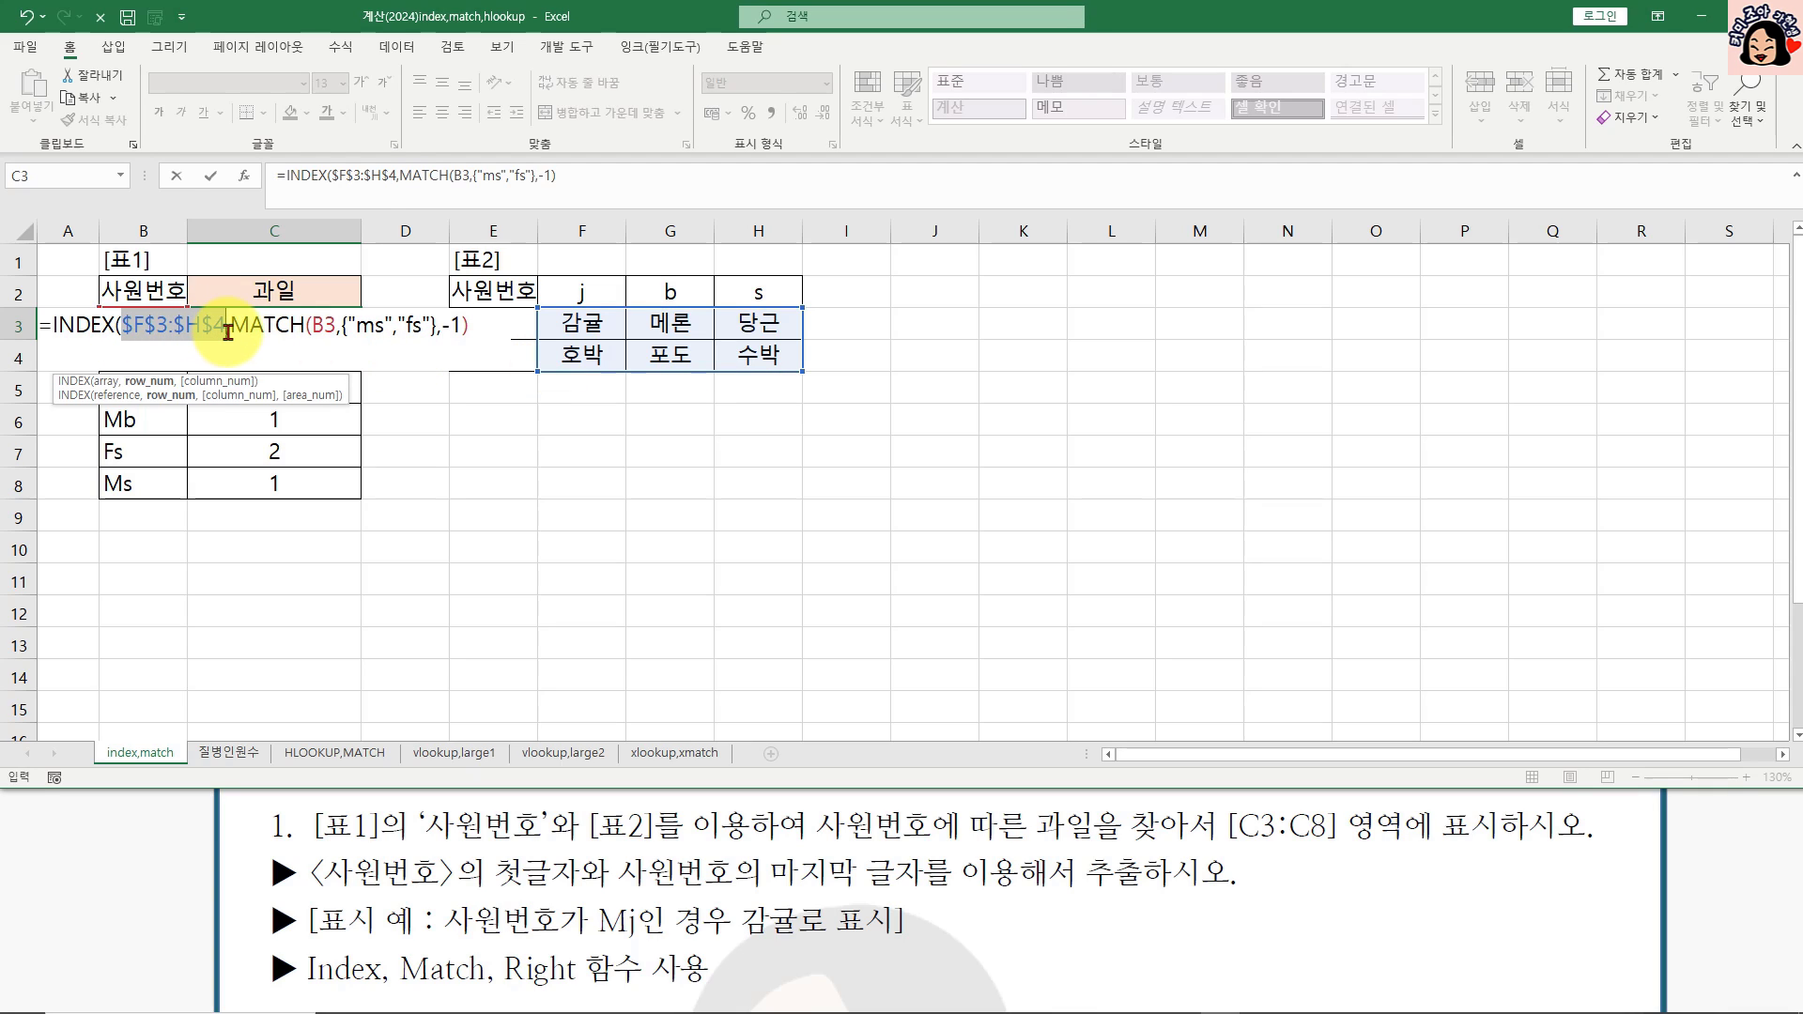
# Step: Begin the column argument of the C3 INDEX formula with MATCH(RIGHT(B3,1), after the row MATCH
pyautogui.click(476, 326)
pyautogui.write(',{"')
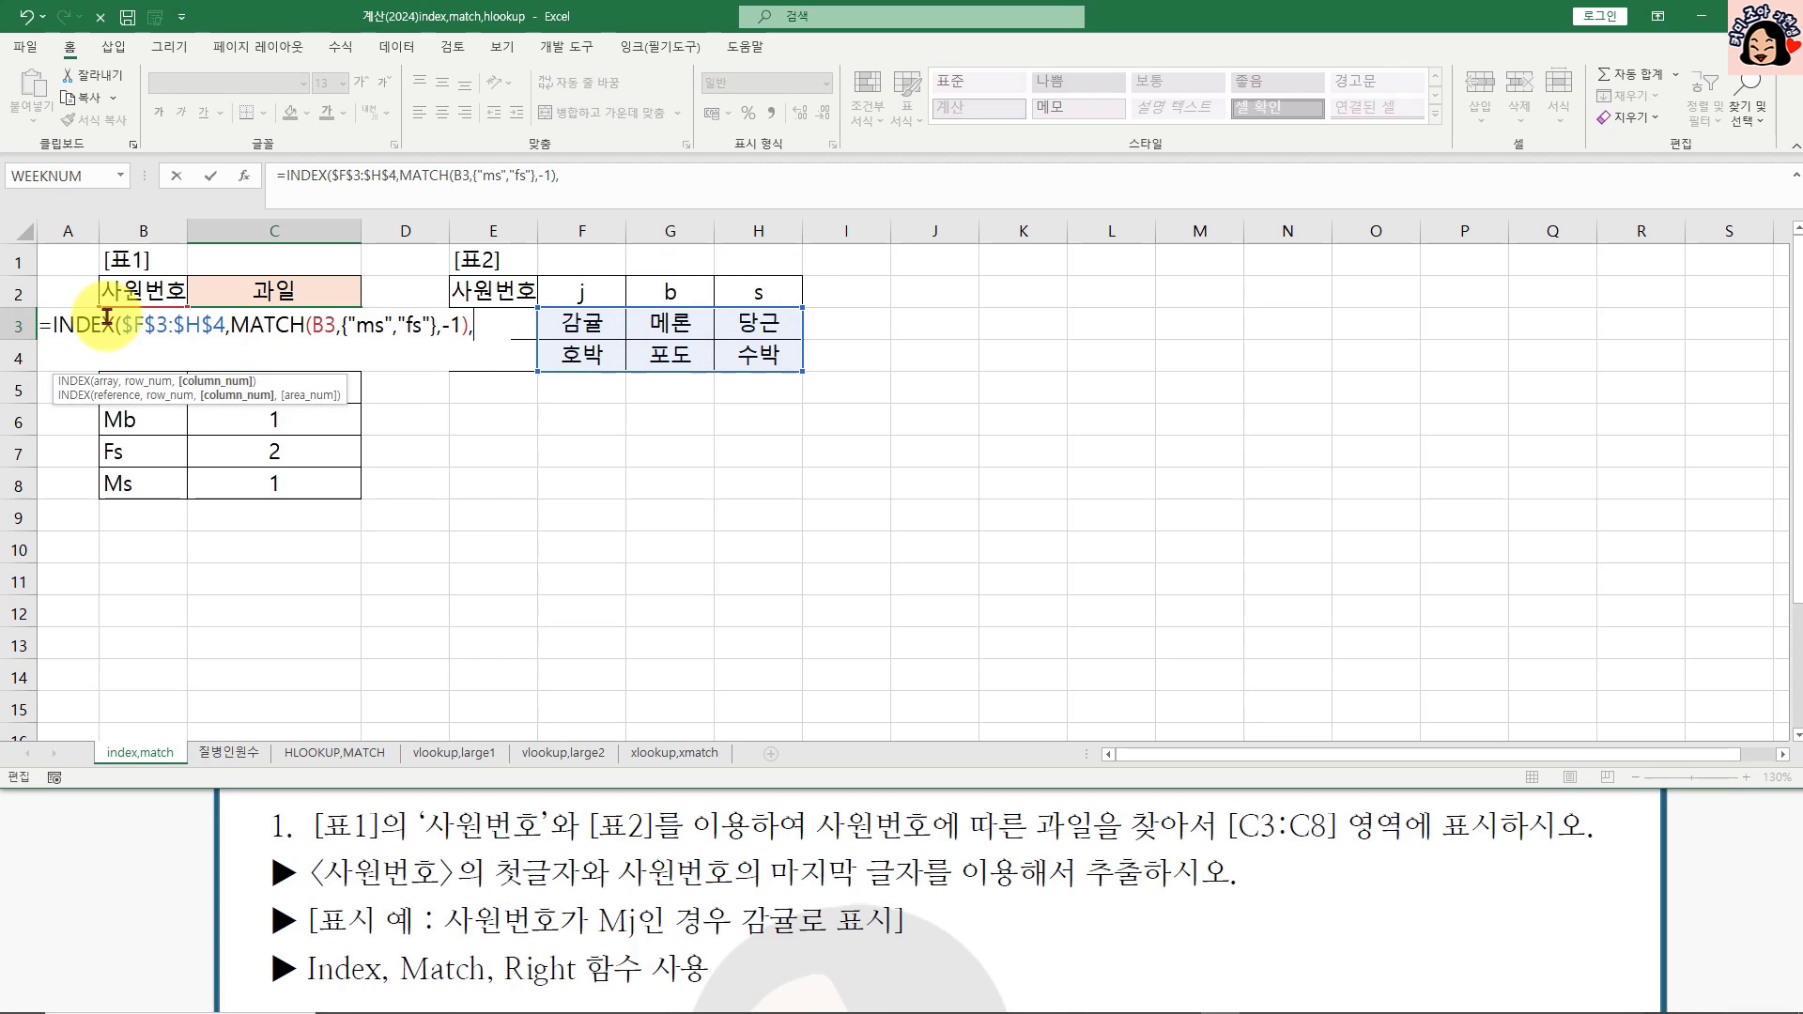
pyautogui.write('m')
pyautogui.press('Tab')
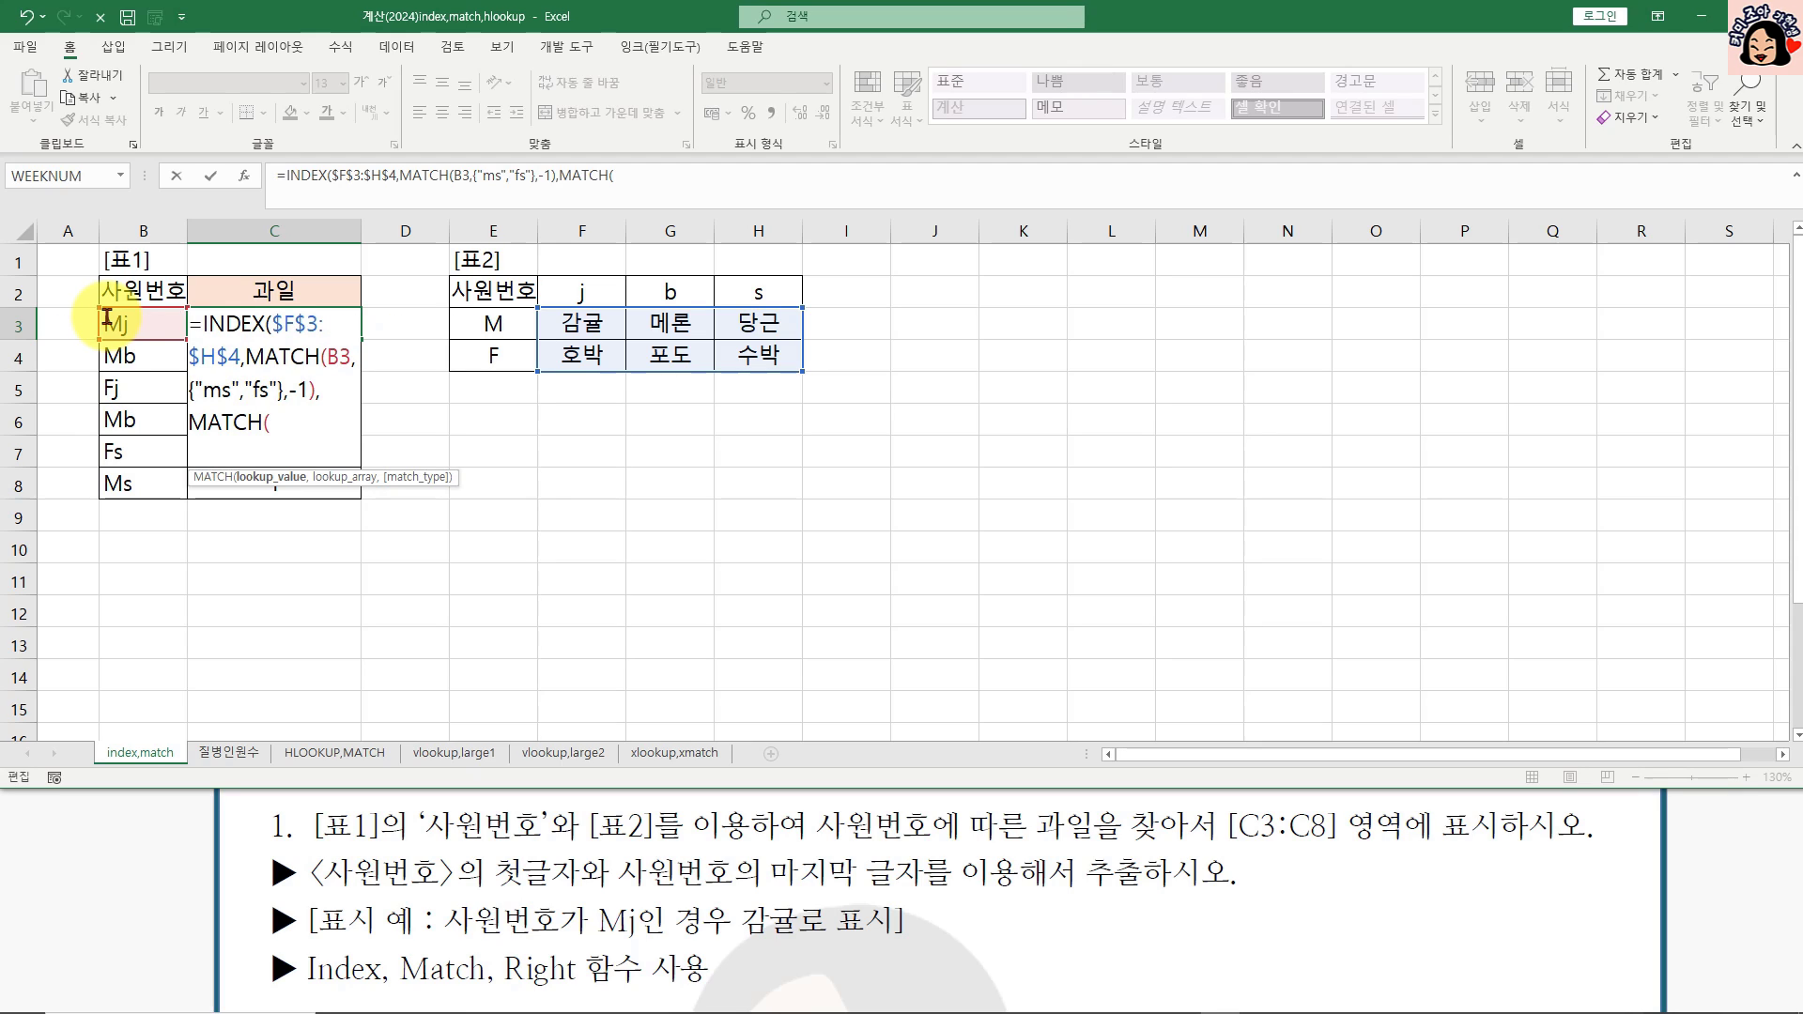
pyautogui.write('ri')
pyautogui.press('Tab')
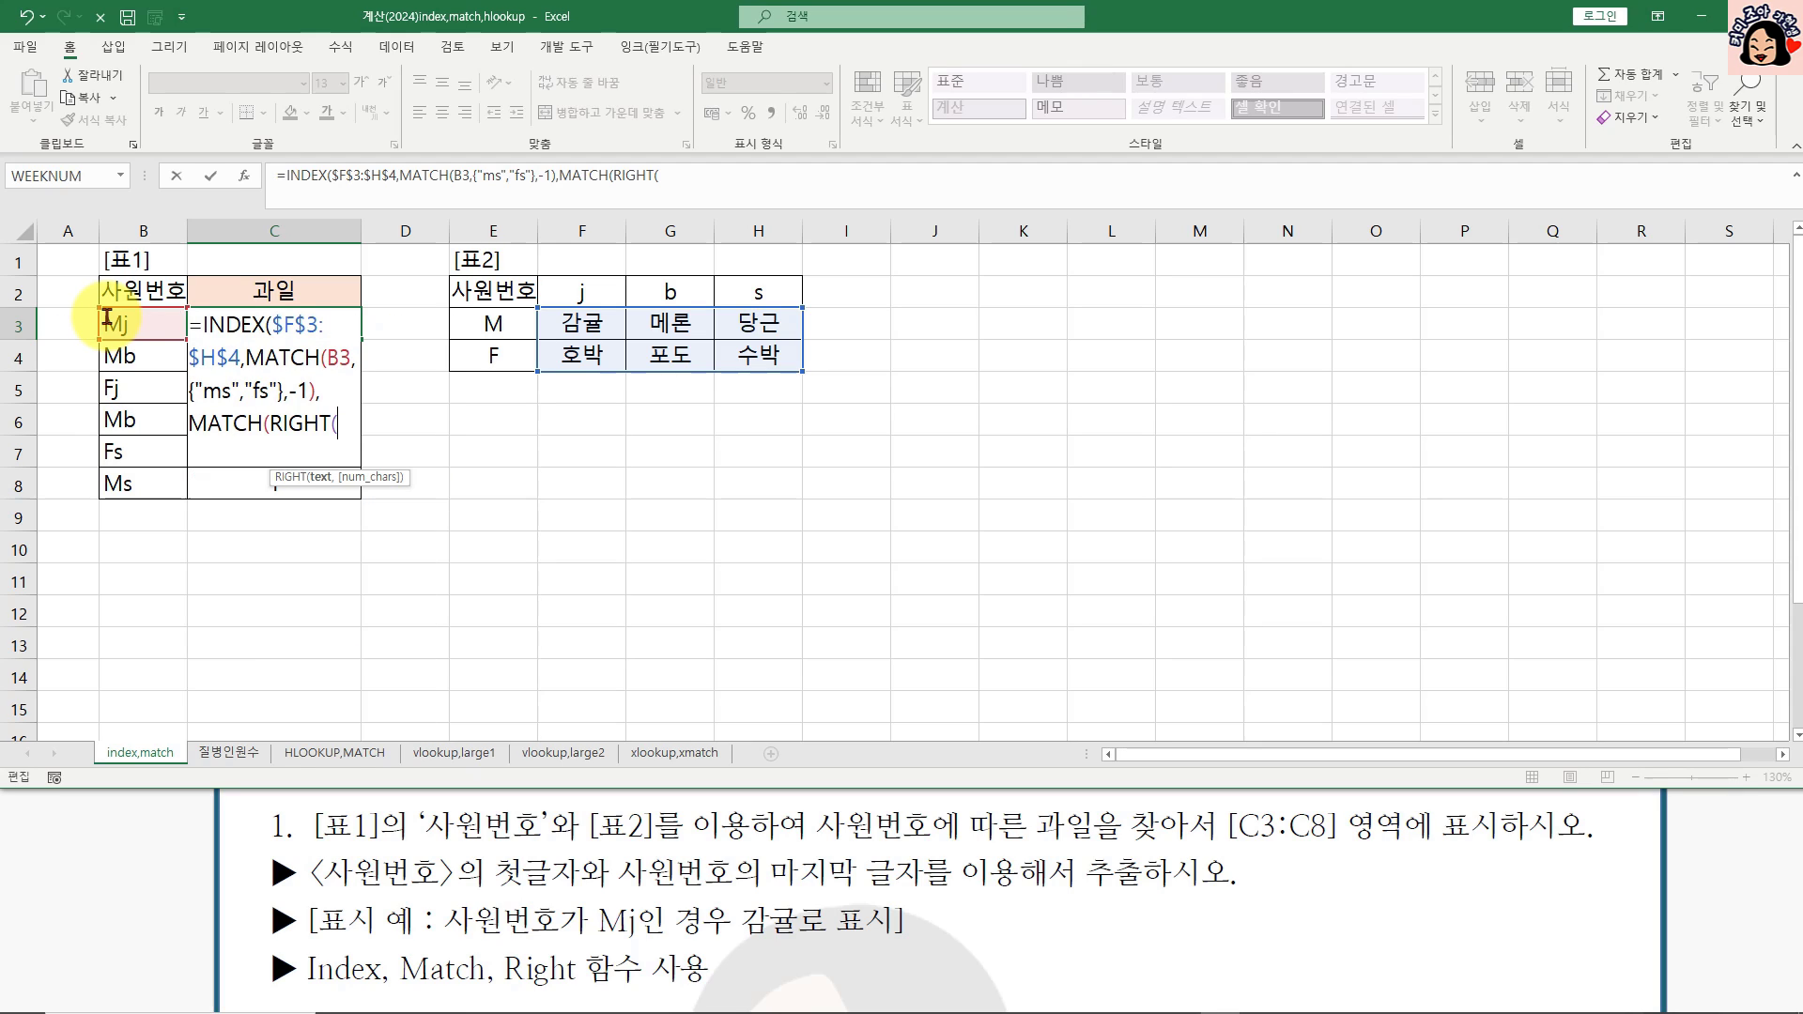
pyautogui.click(160, 324)
pyautogui.write(',1')
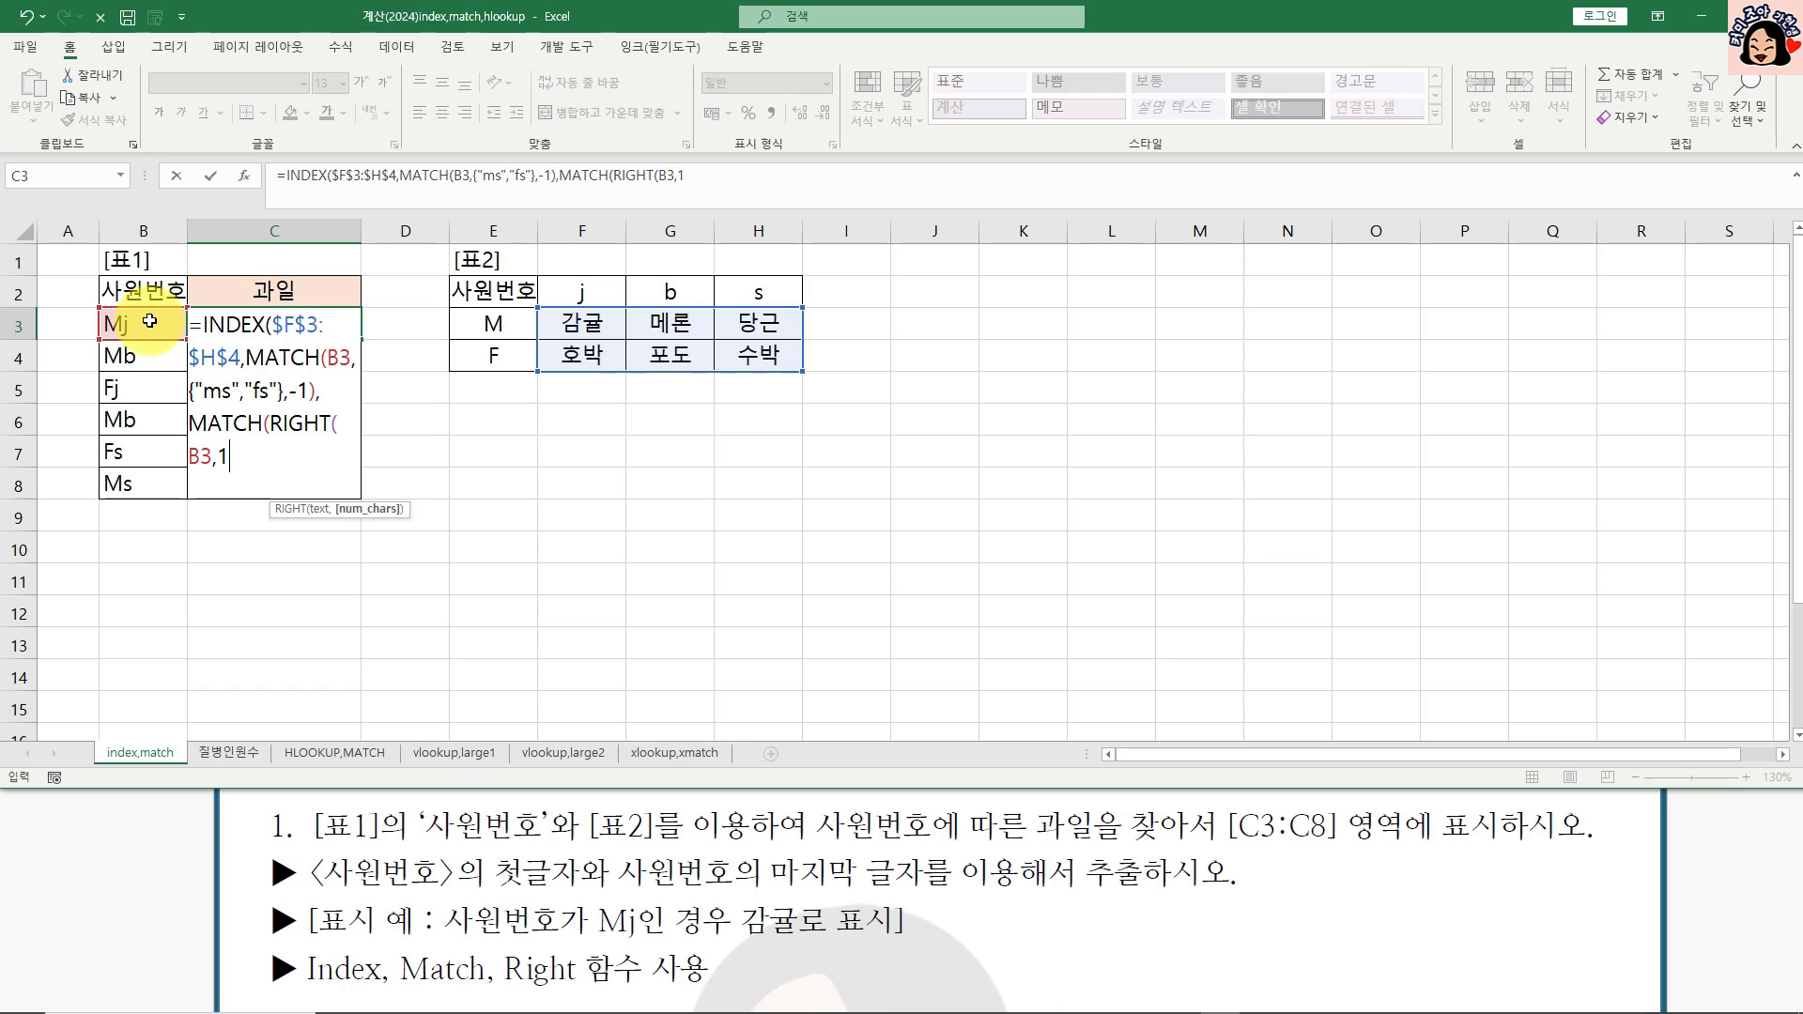
pyautogui.write('),')
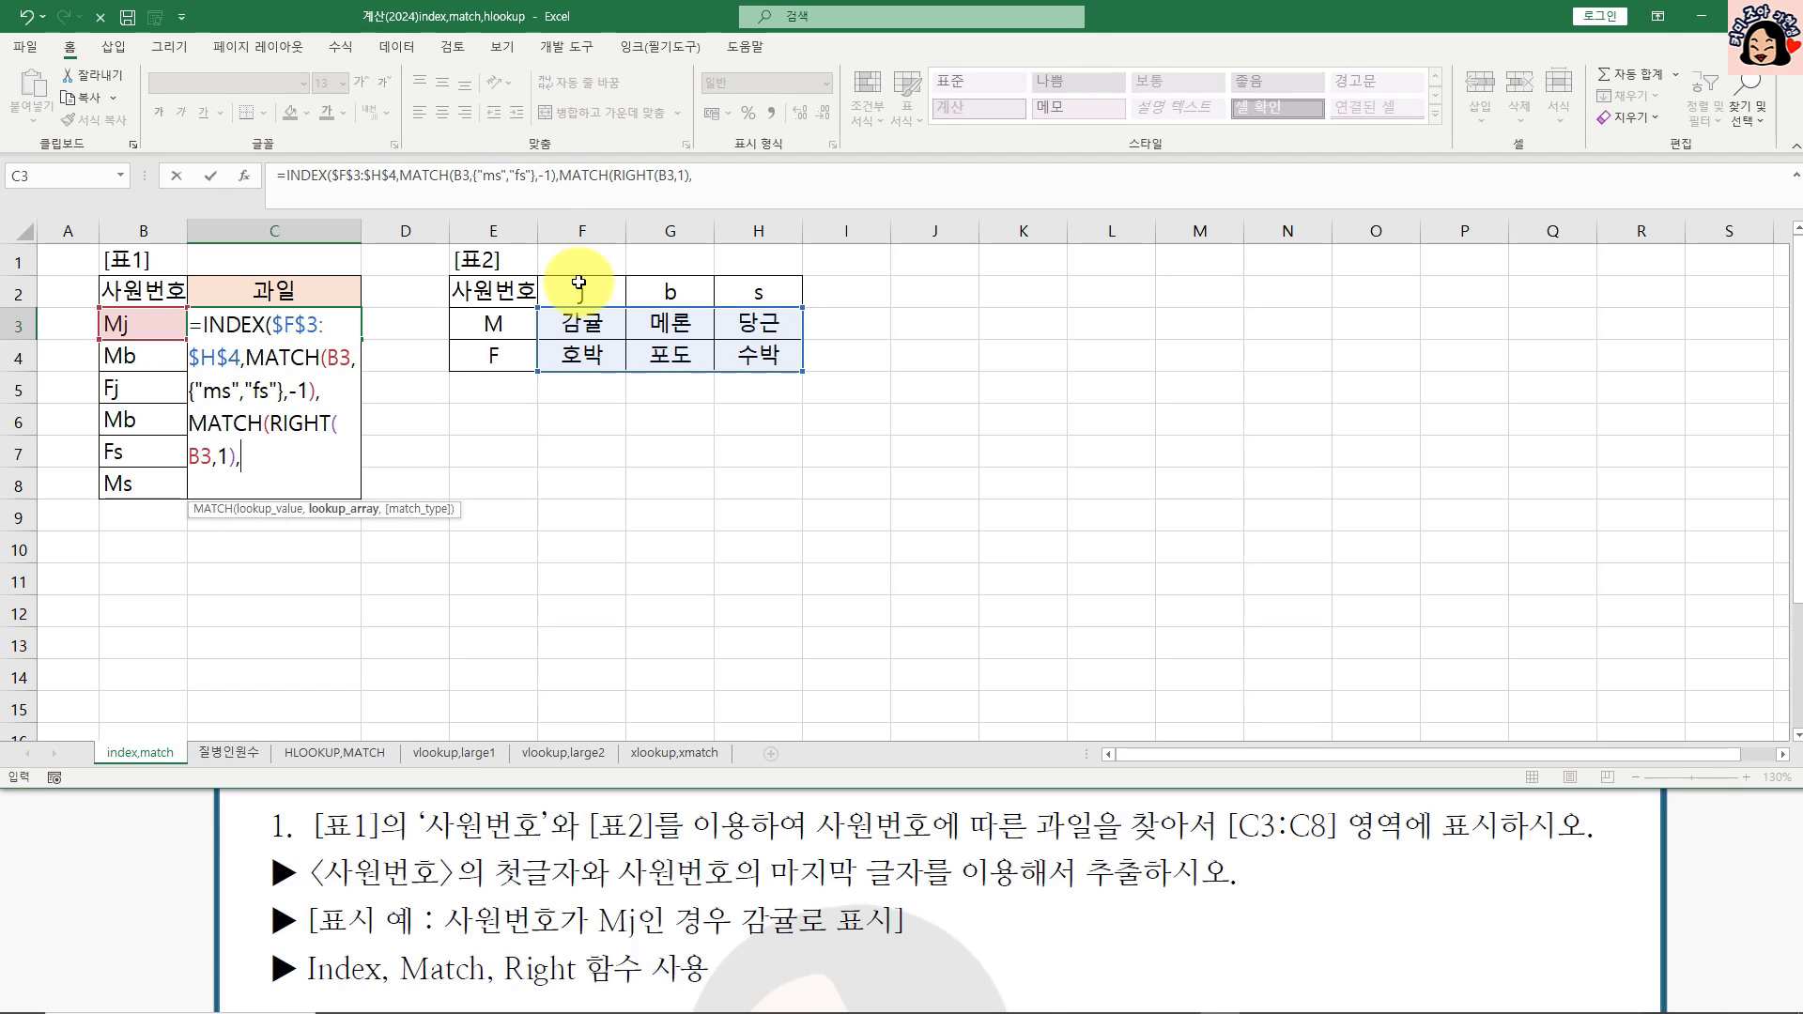
# Step: Give the column MATCH the lookup range $F$2:$H$2 and match type 0, and close both functions
pyautogui.moveTo(578, 283); pyautogui.dragTo(759, 291)
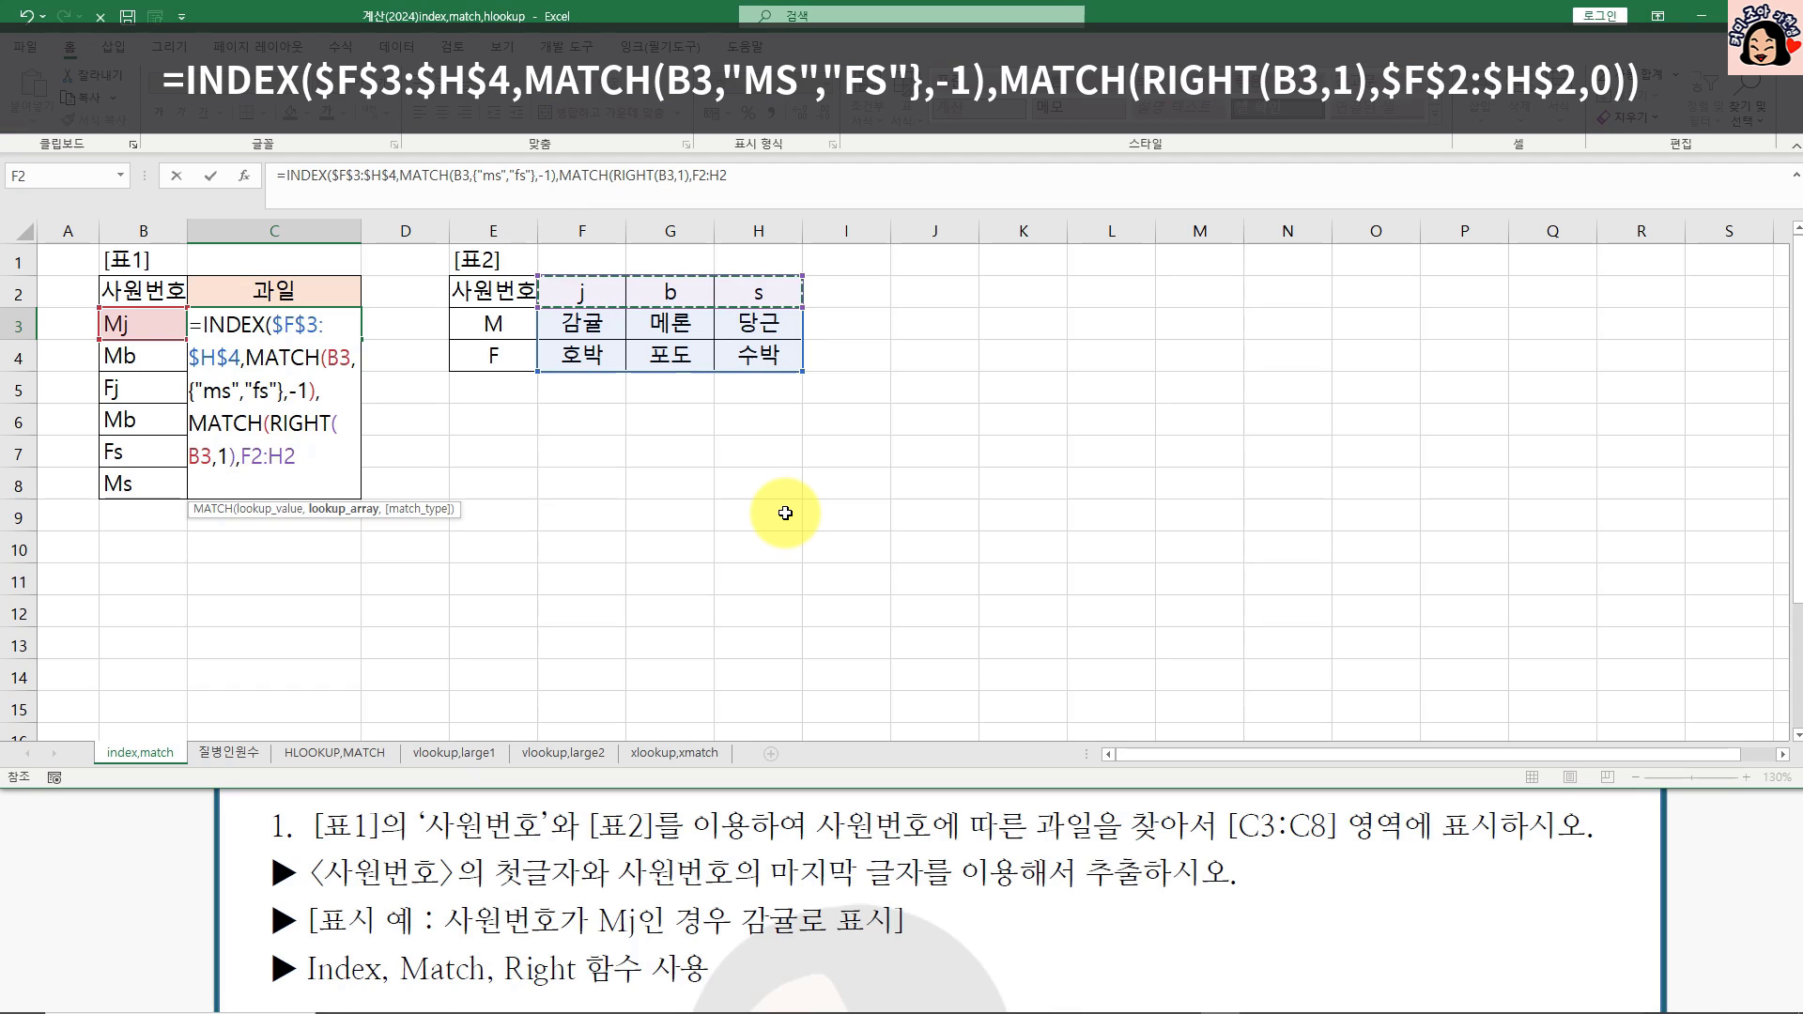
pyautogui.press('F4')
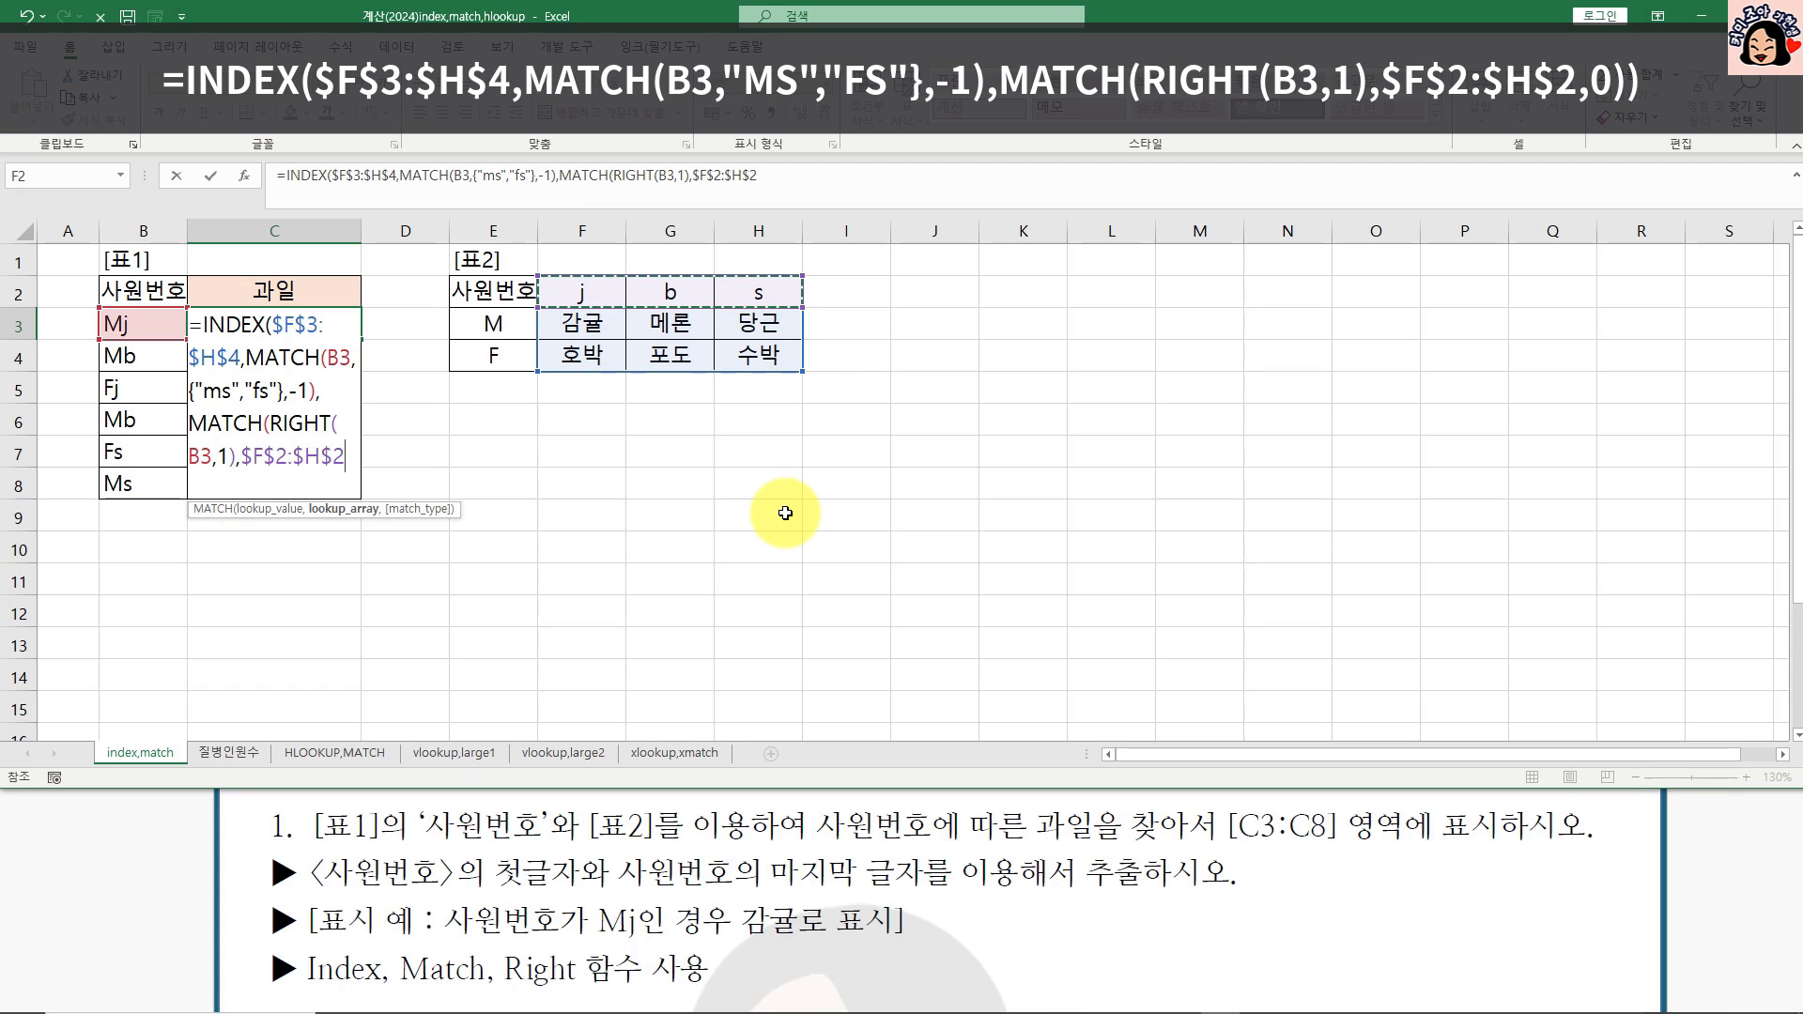
pyautogui.write(',0')
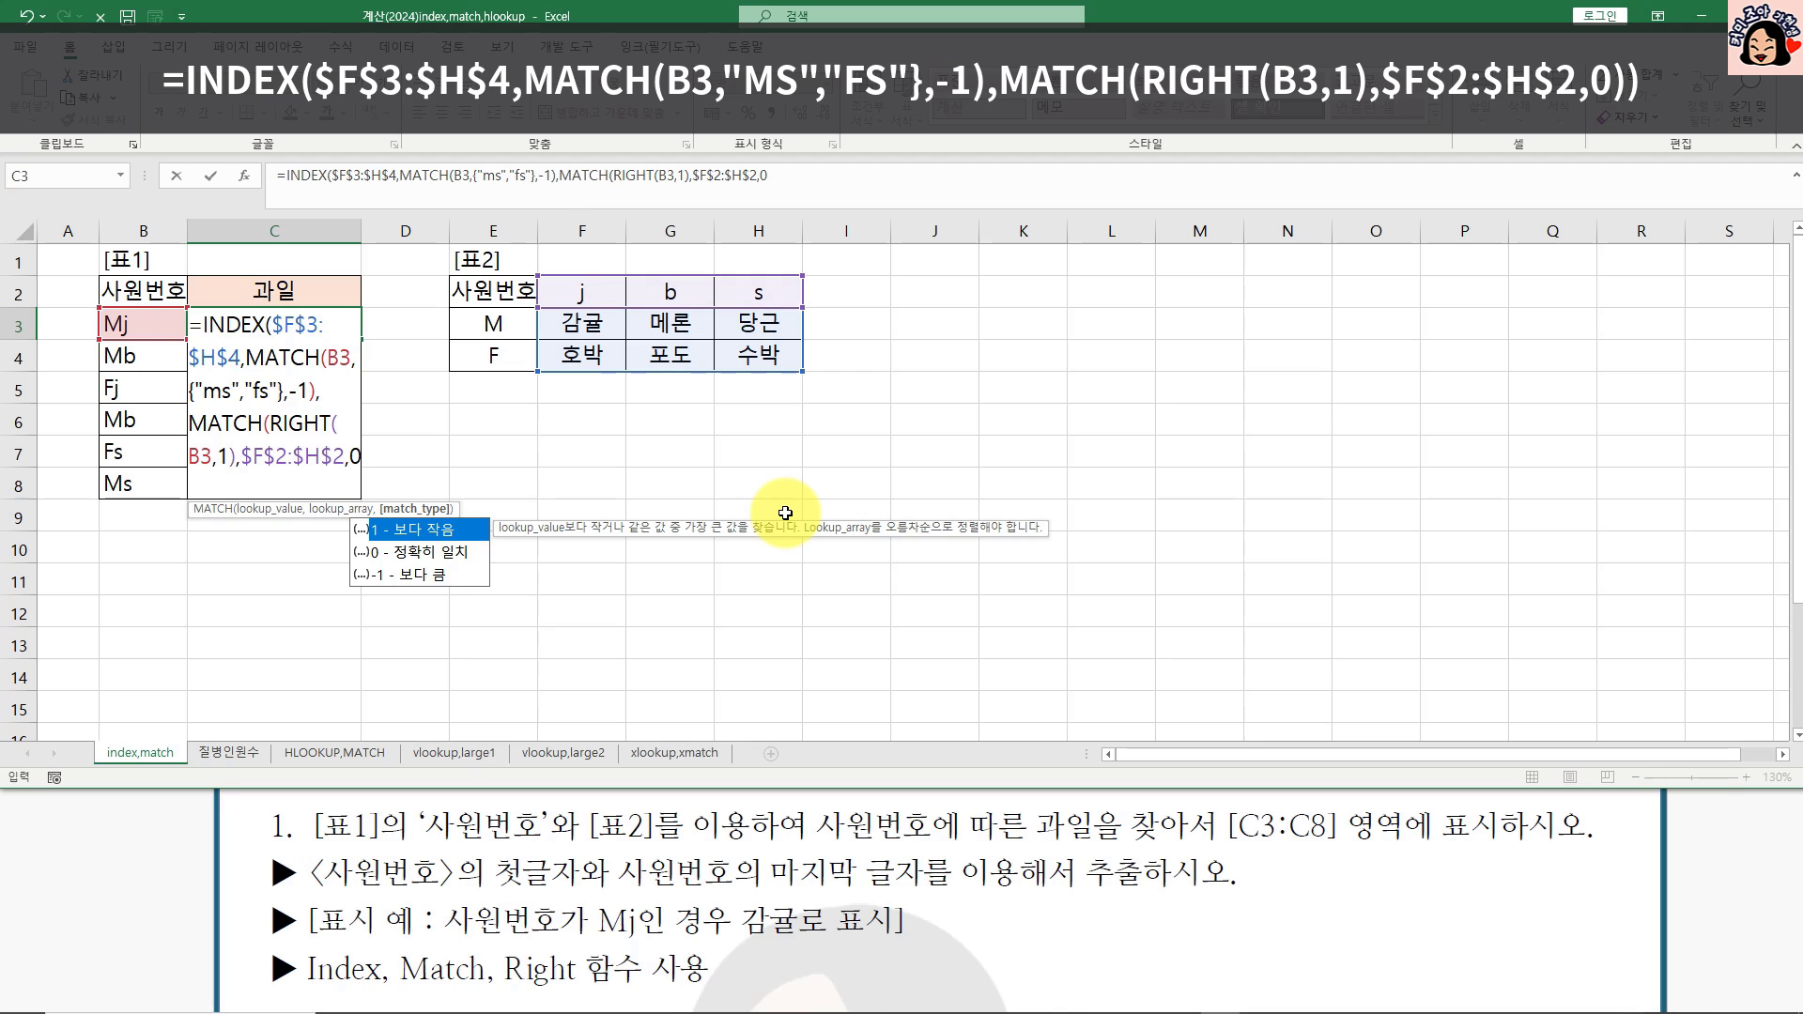
pyautogui.write('))')
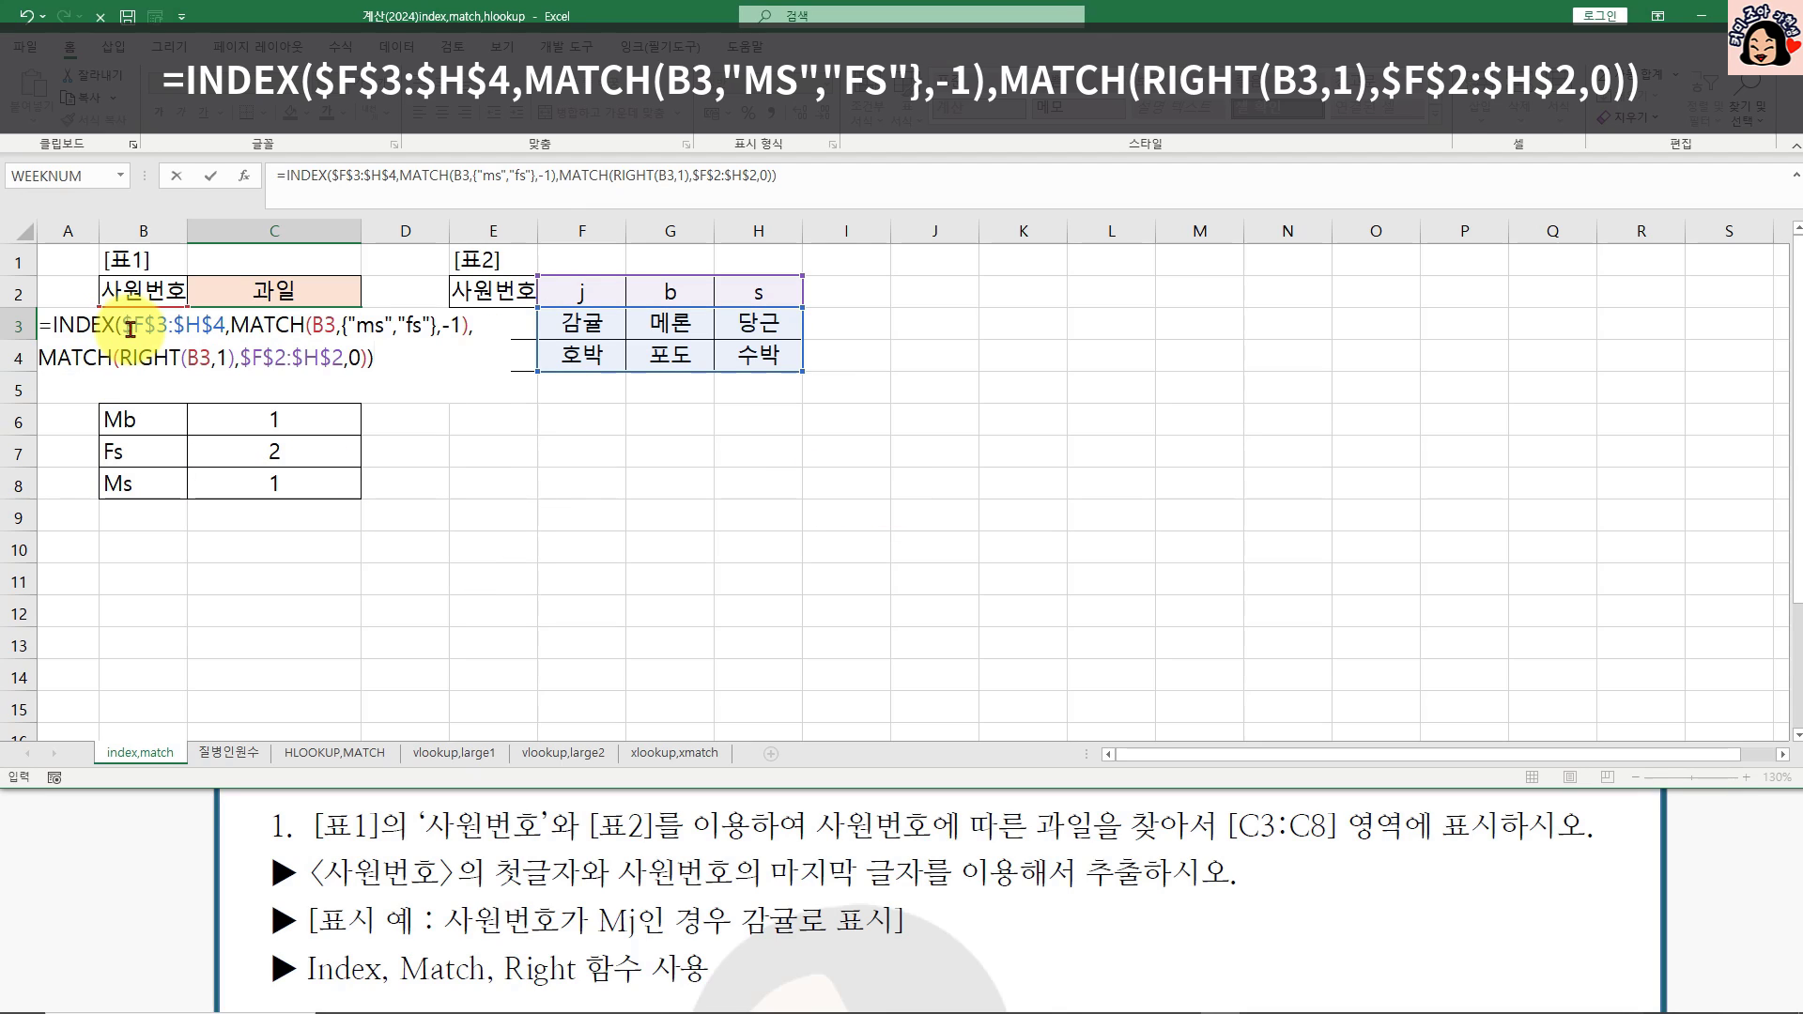
# Step: Review the arguments of the INDEX formula, enter it in C3 and copy it down through C8
pyautogui.moveTo(120, 325); pyautogui.dragTo(469, 335)
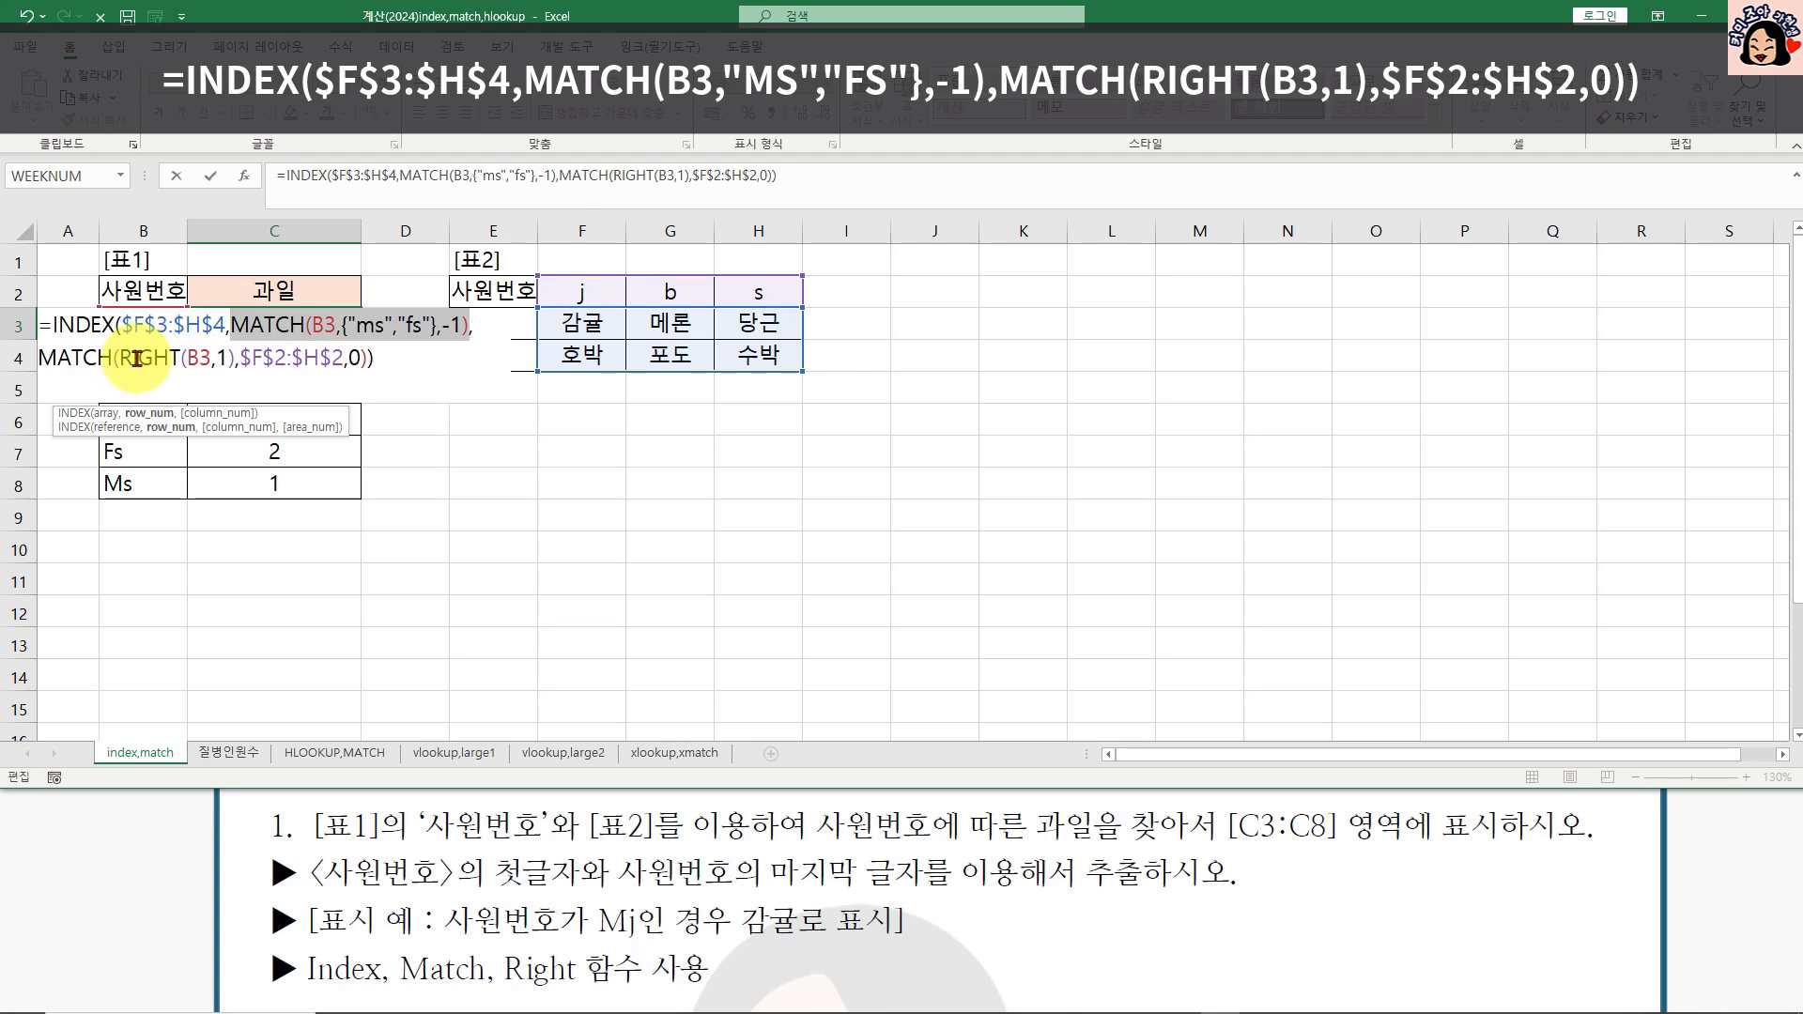
pyautogui.moveTo(137, 358); pyautogui.dragTo(383, 358)
pyautogui.click(379, 358)
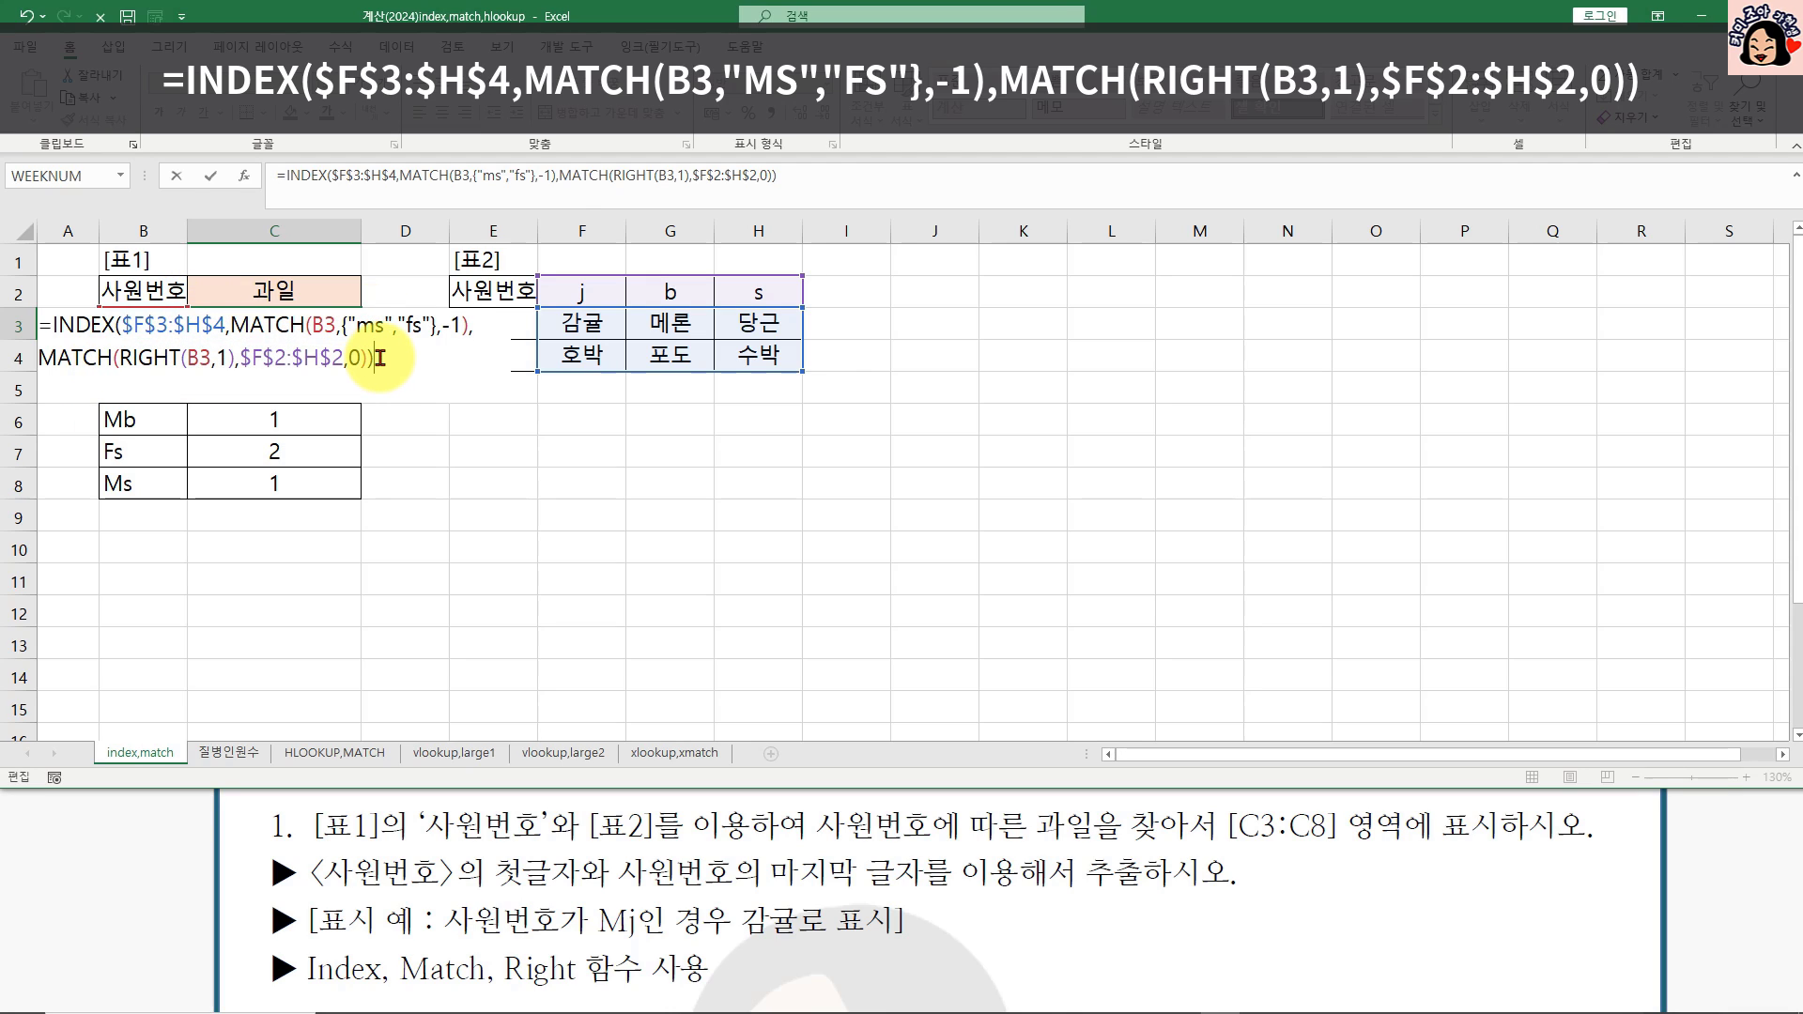
pyautogui.hotkey('ctrl', 'Return')
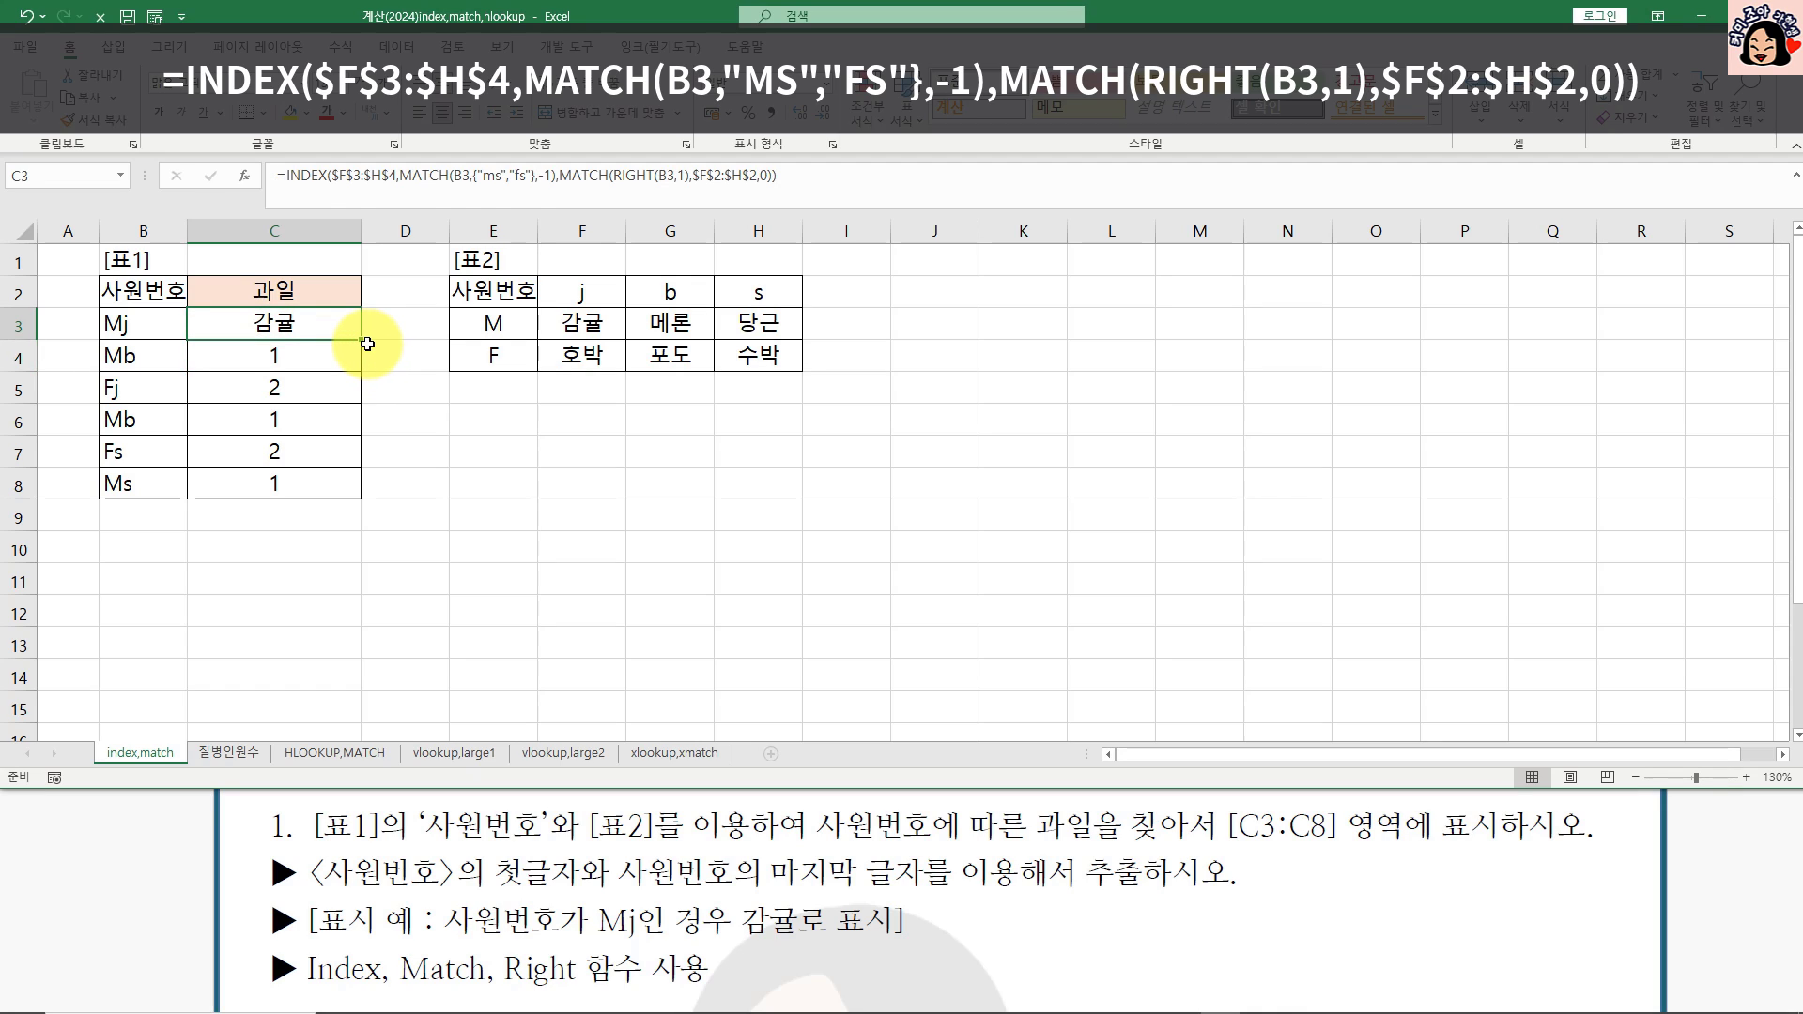
pyautogui.moveTo(362, 340); pyautogui.dragTo(359, 501)
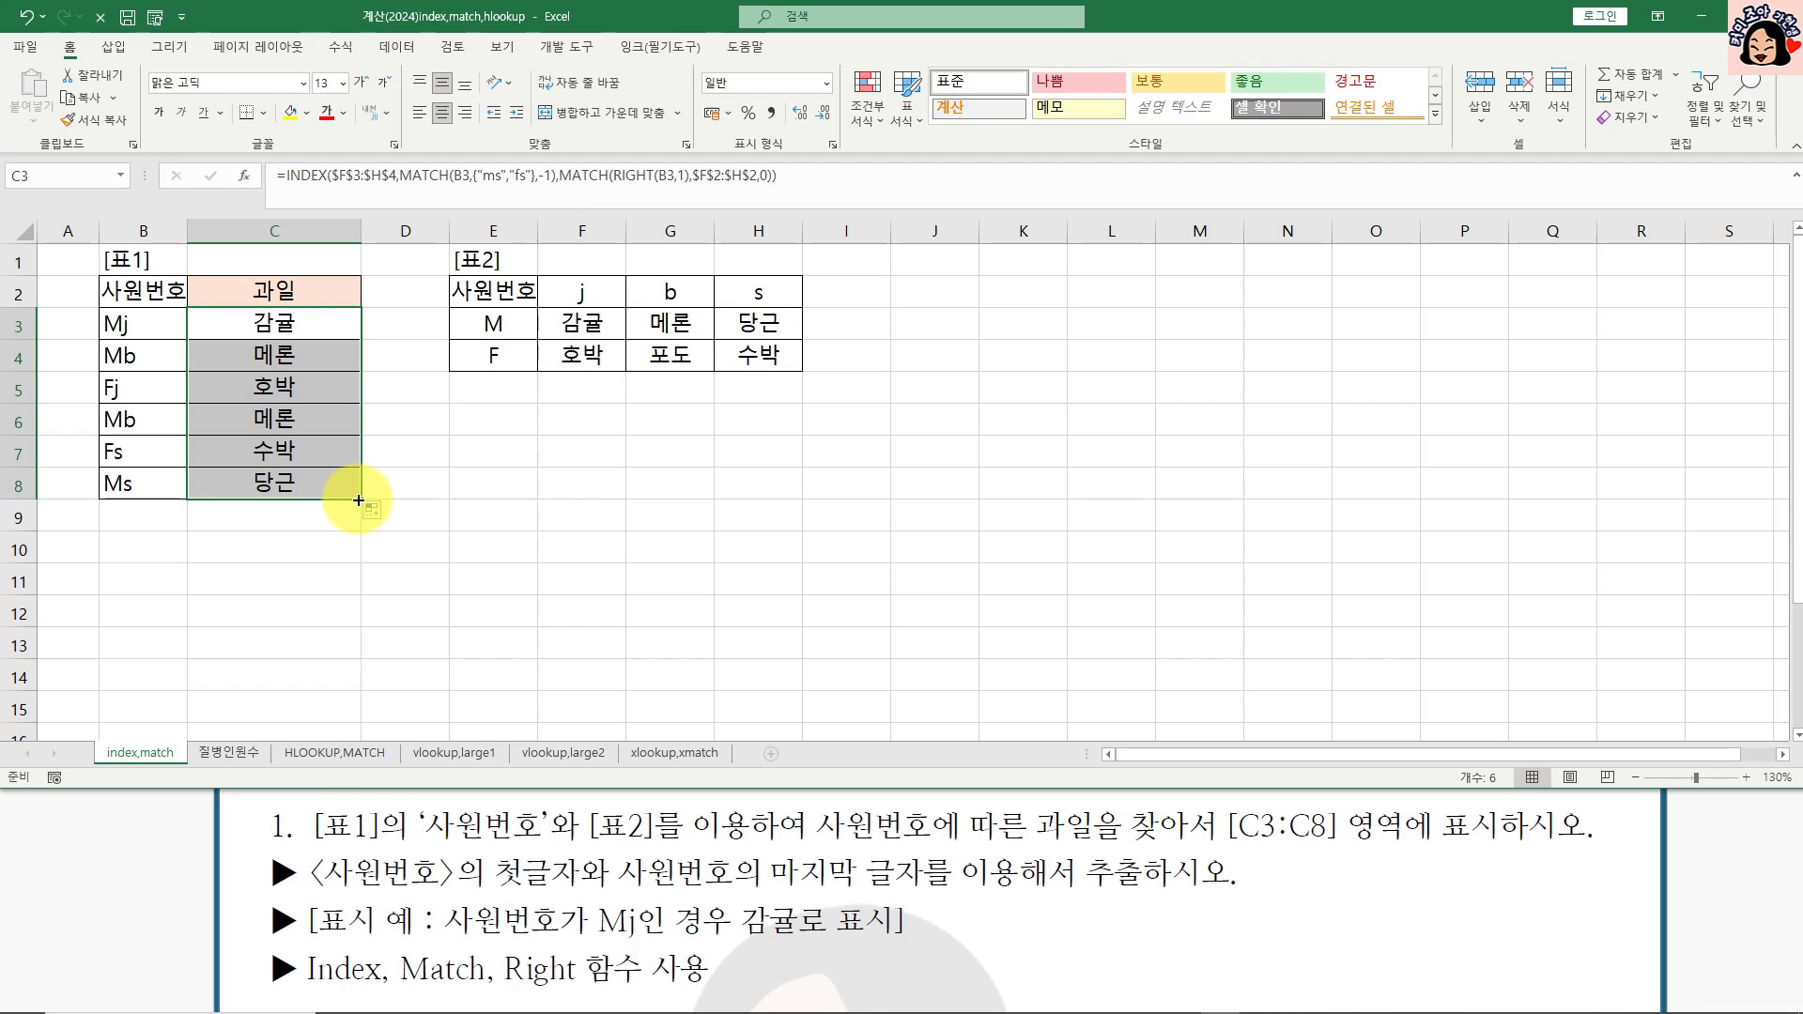
pyautogui.click(120, 356)
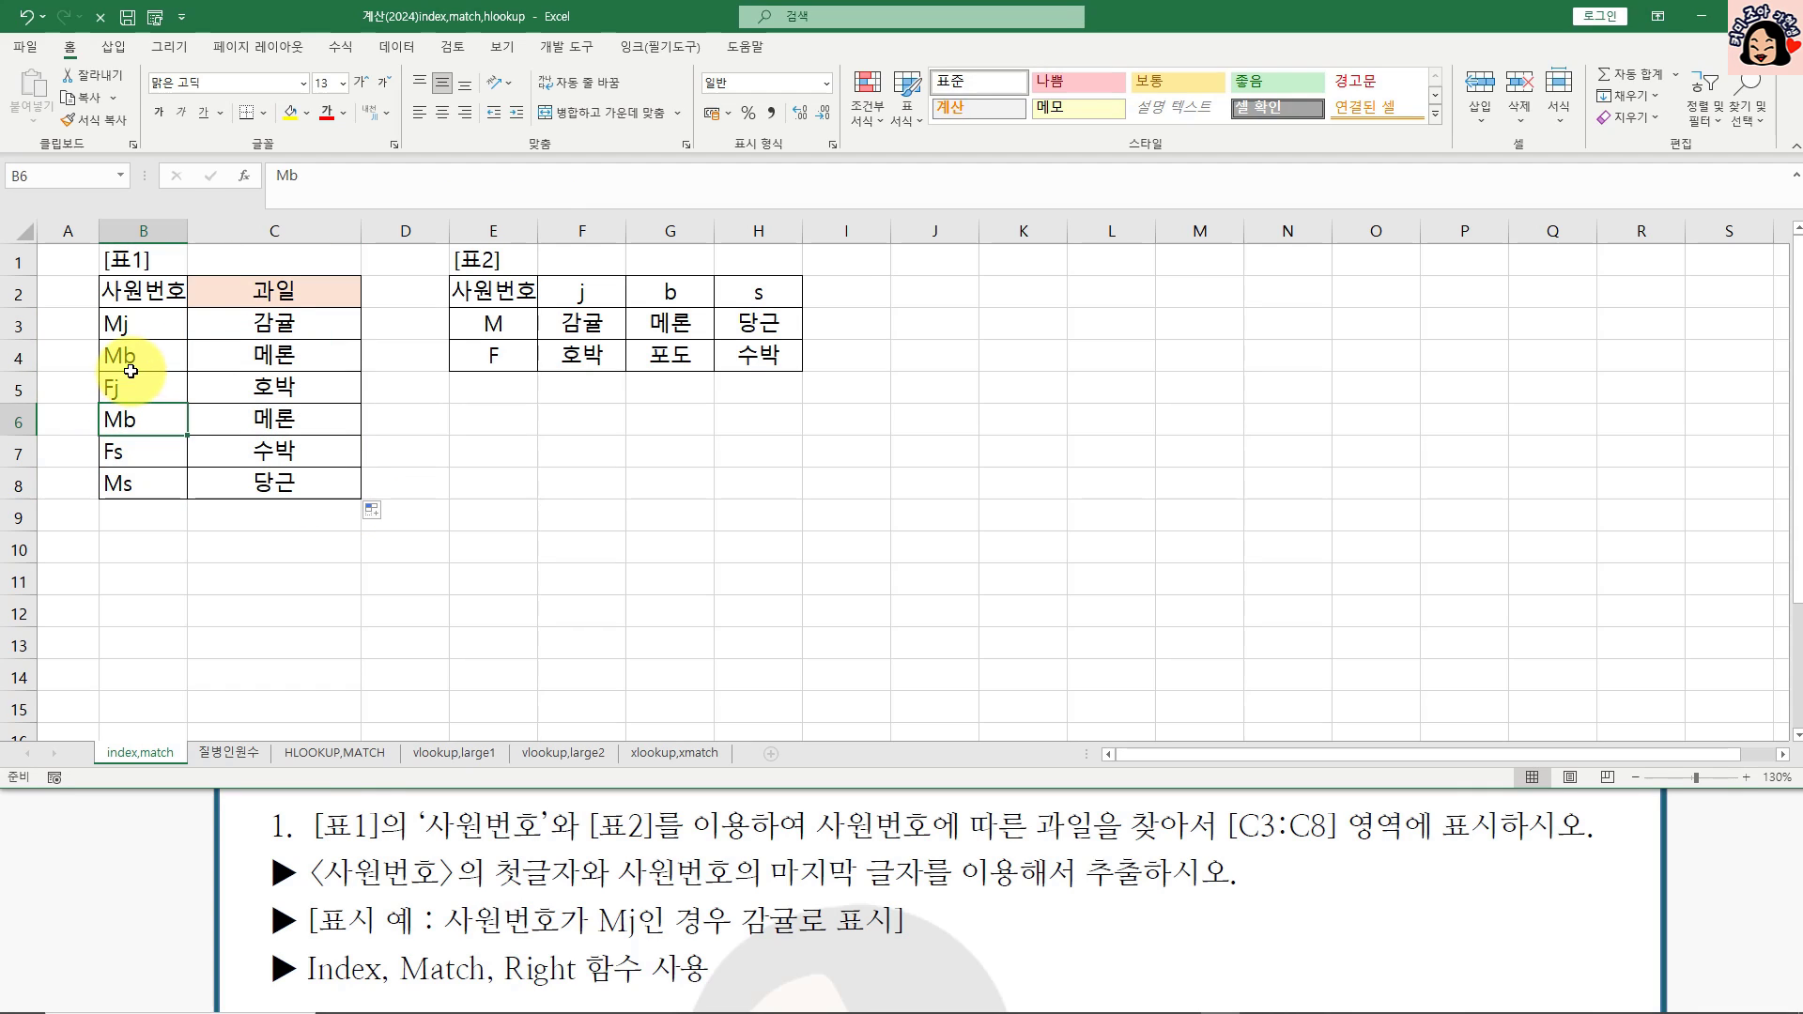
pyautogui.click(126, 421)
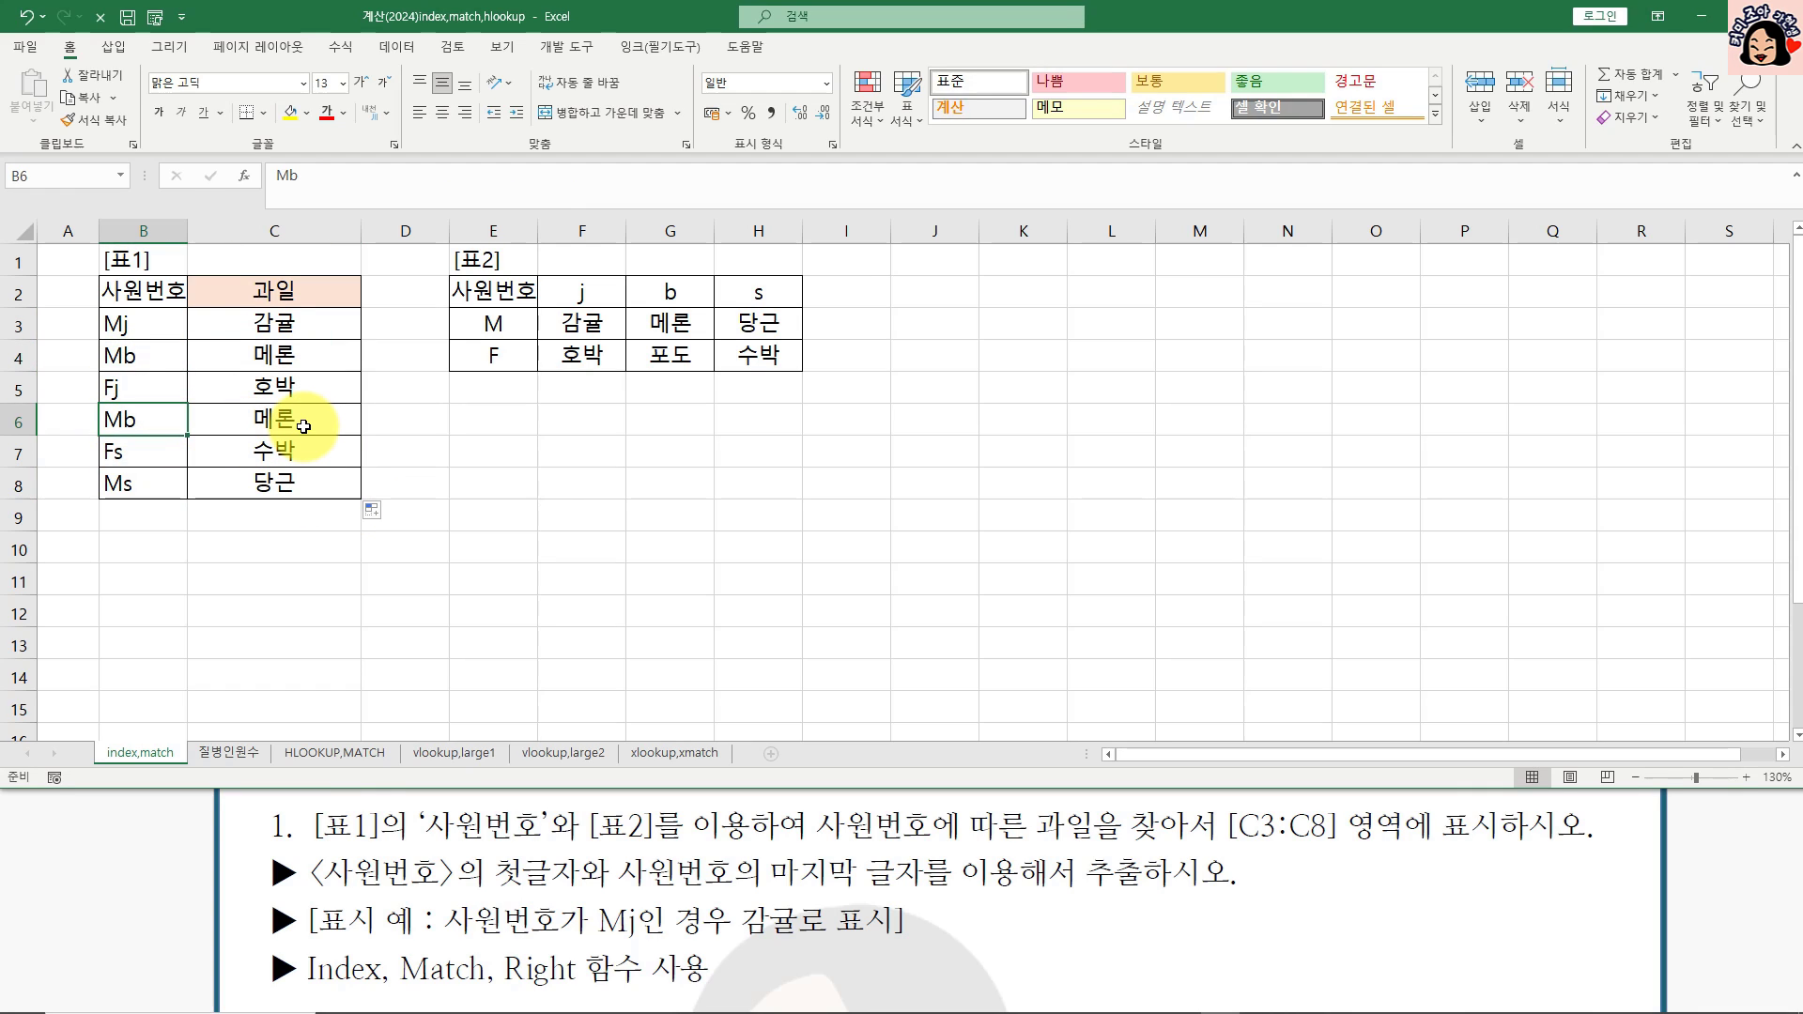
pyautogui.click(302, 325)
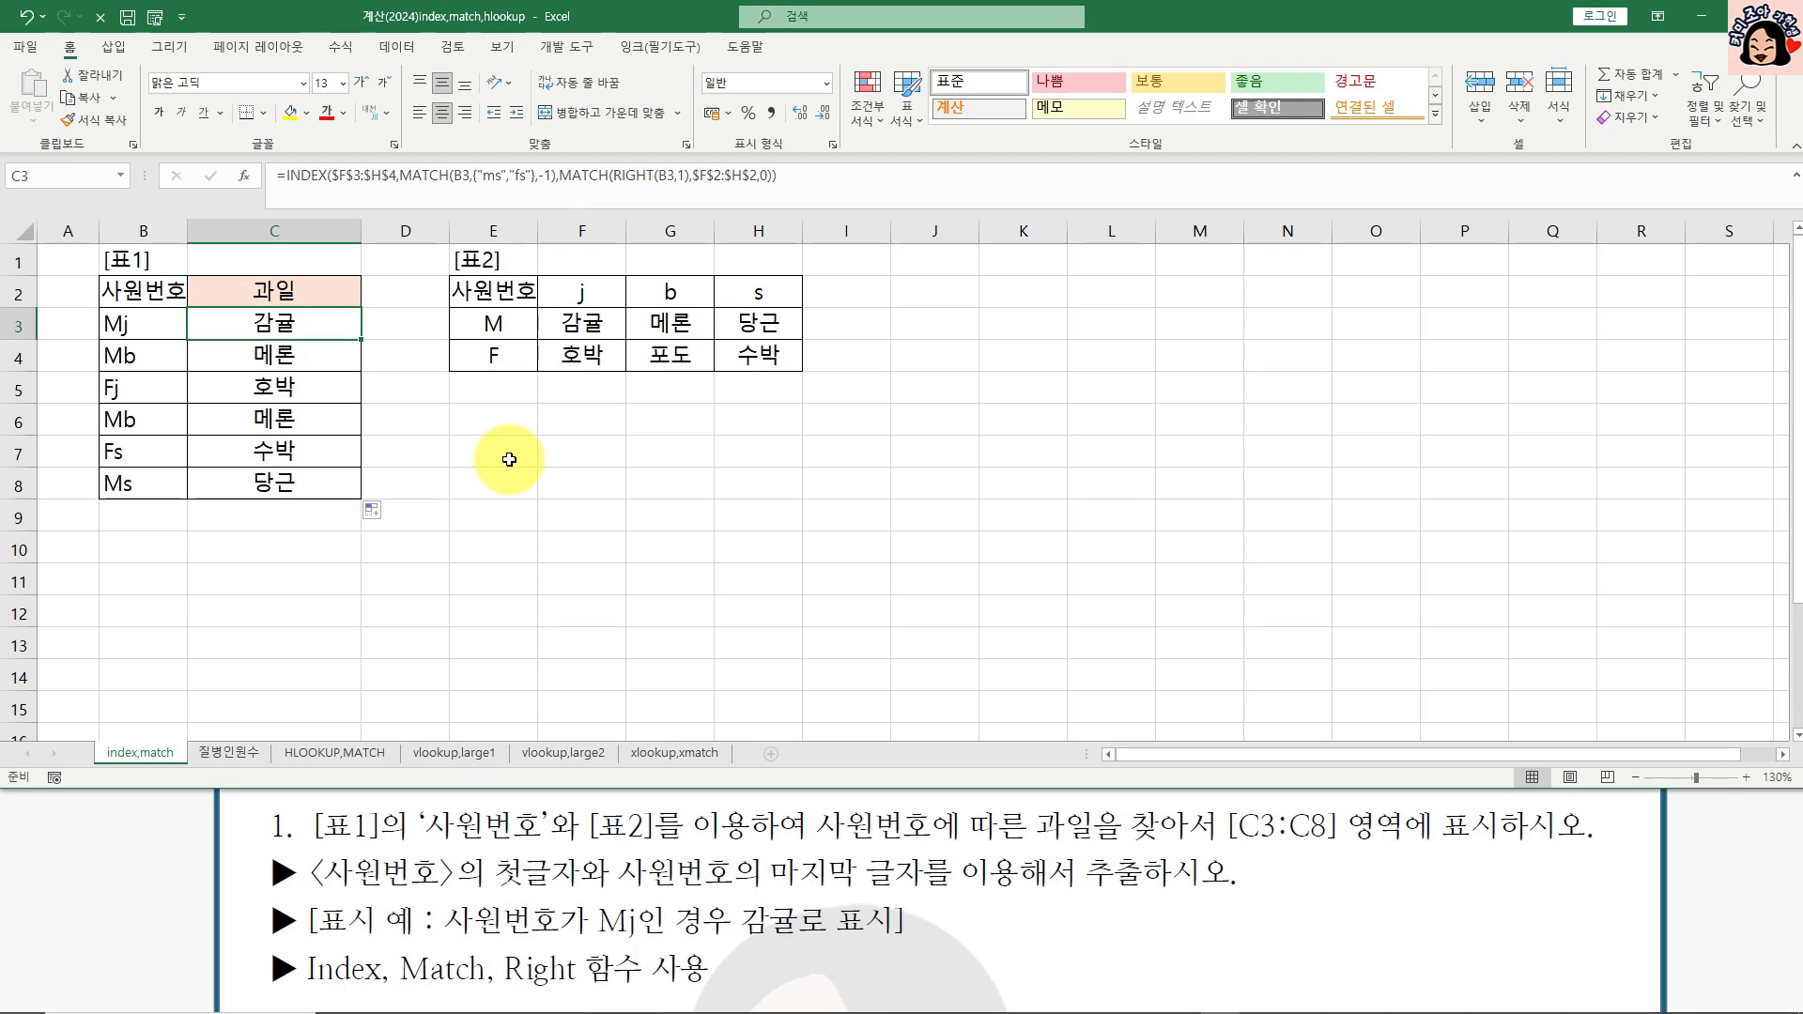
# Step: Open the 질병인원수 sheet and select F14, the first 인원수 cell of table 3
pyautogui.click(228, 752)
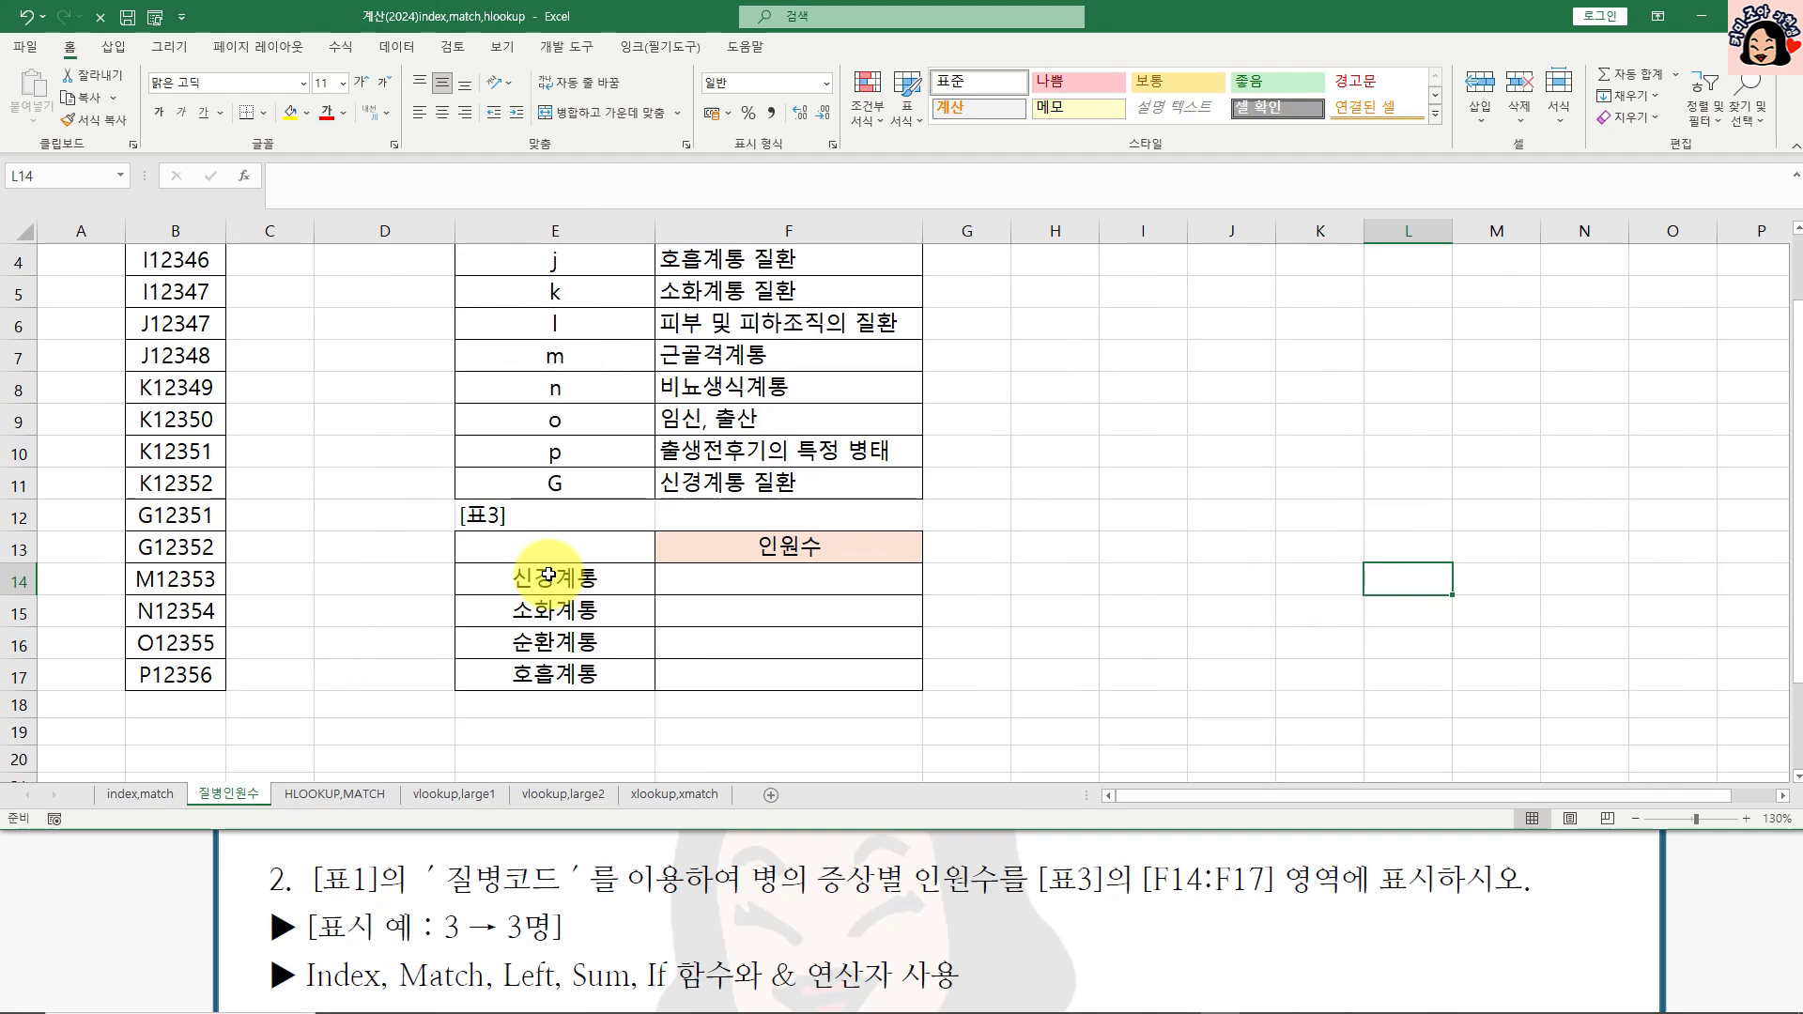
pyautogui.scroll(1, 548, 575)
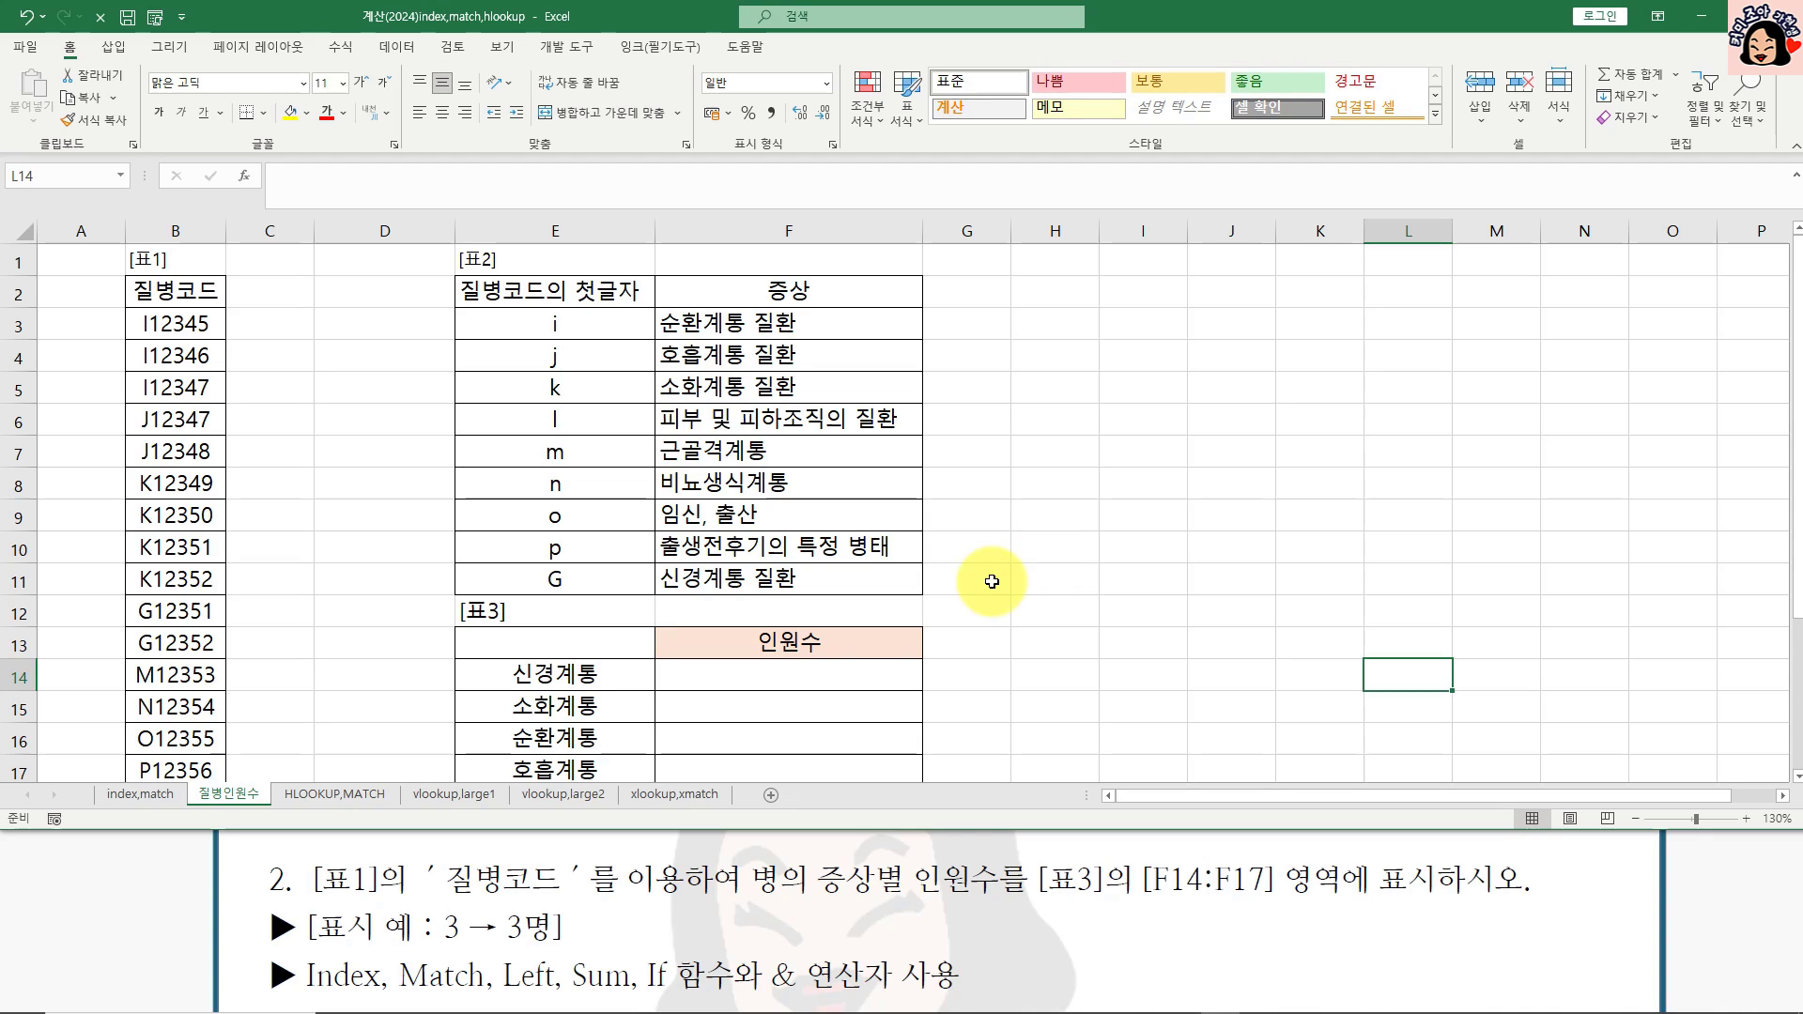
pyautogui.click(748, 675)
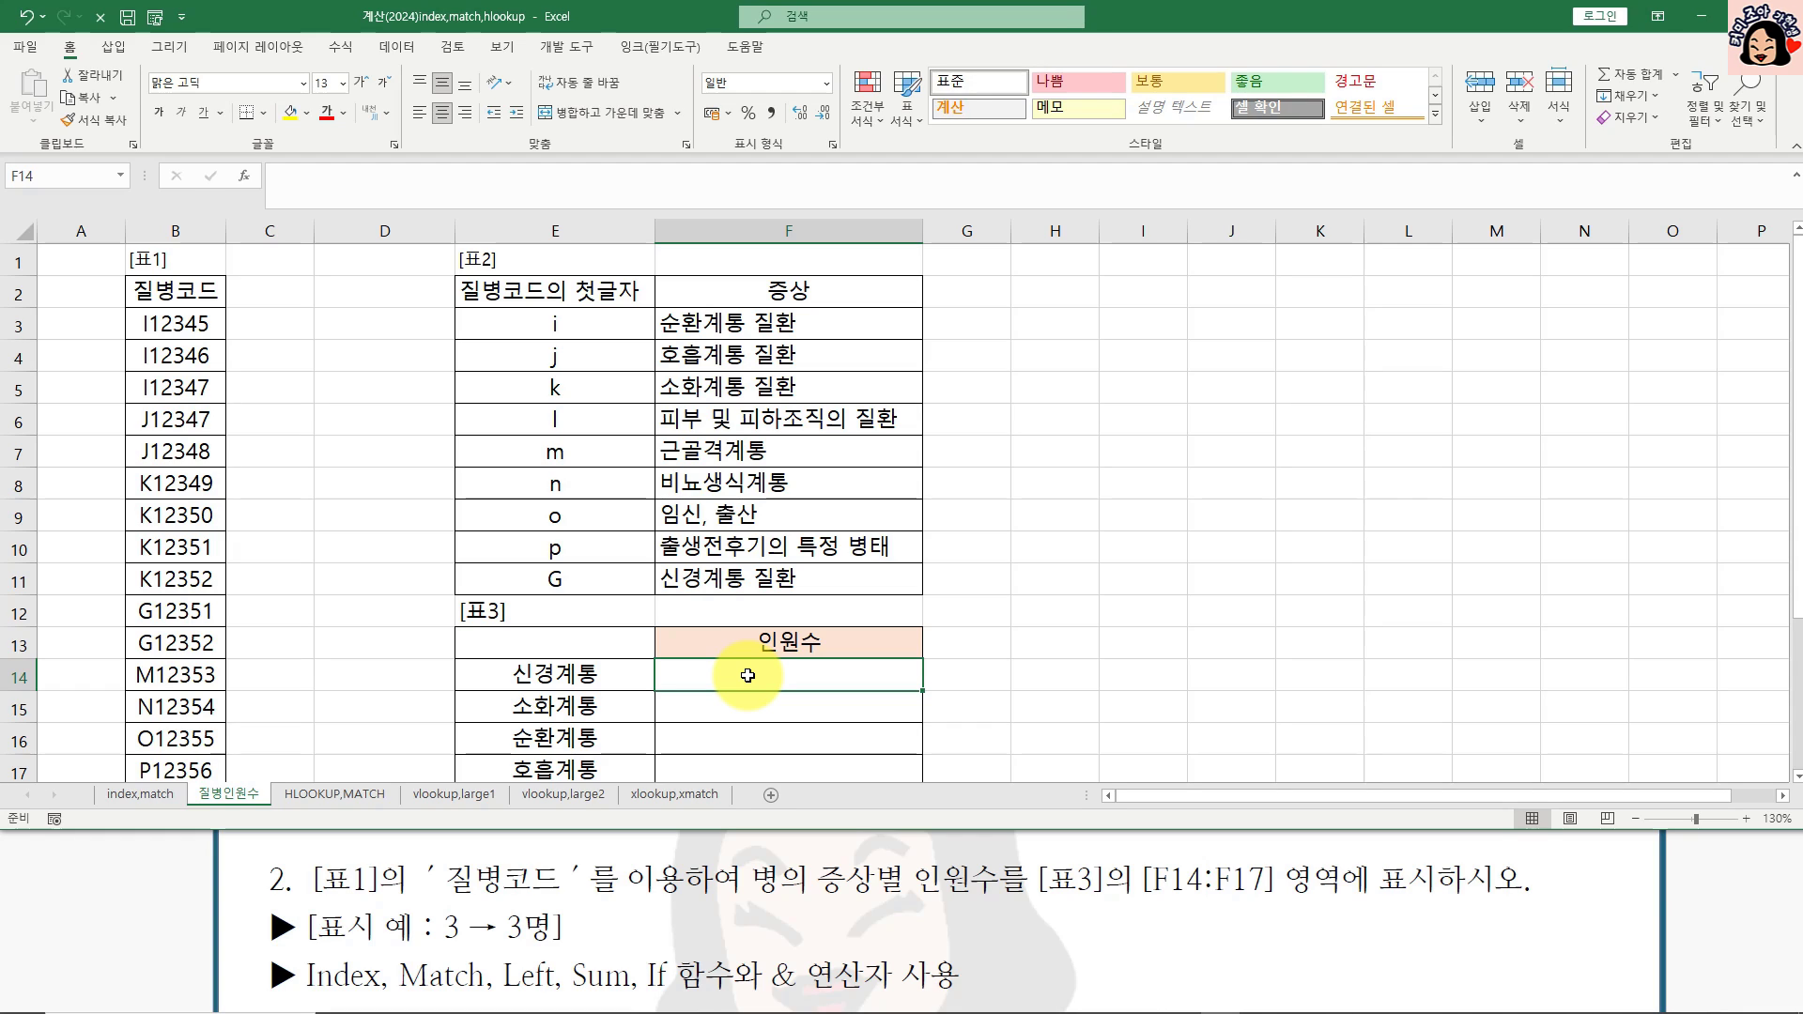
# Step: Examine how 신경계통 in table 3 relates to its symptom and first letter in table 2 and the disease codes in table 1
pyautogui.click(573, 674)
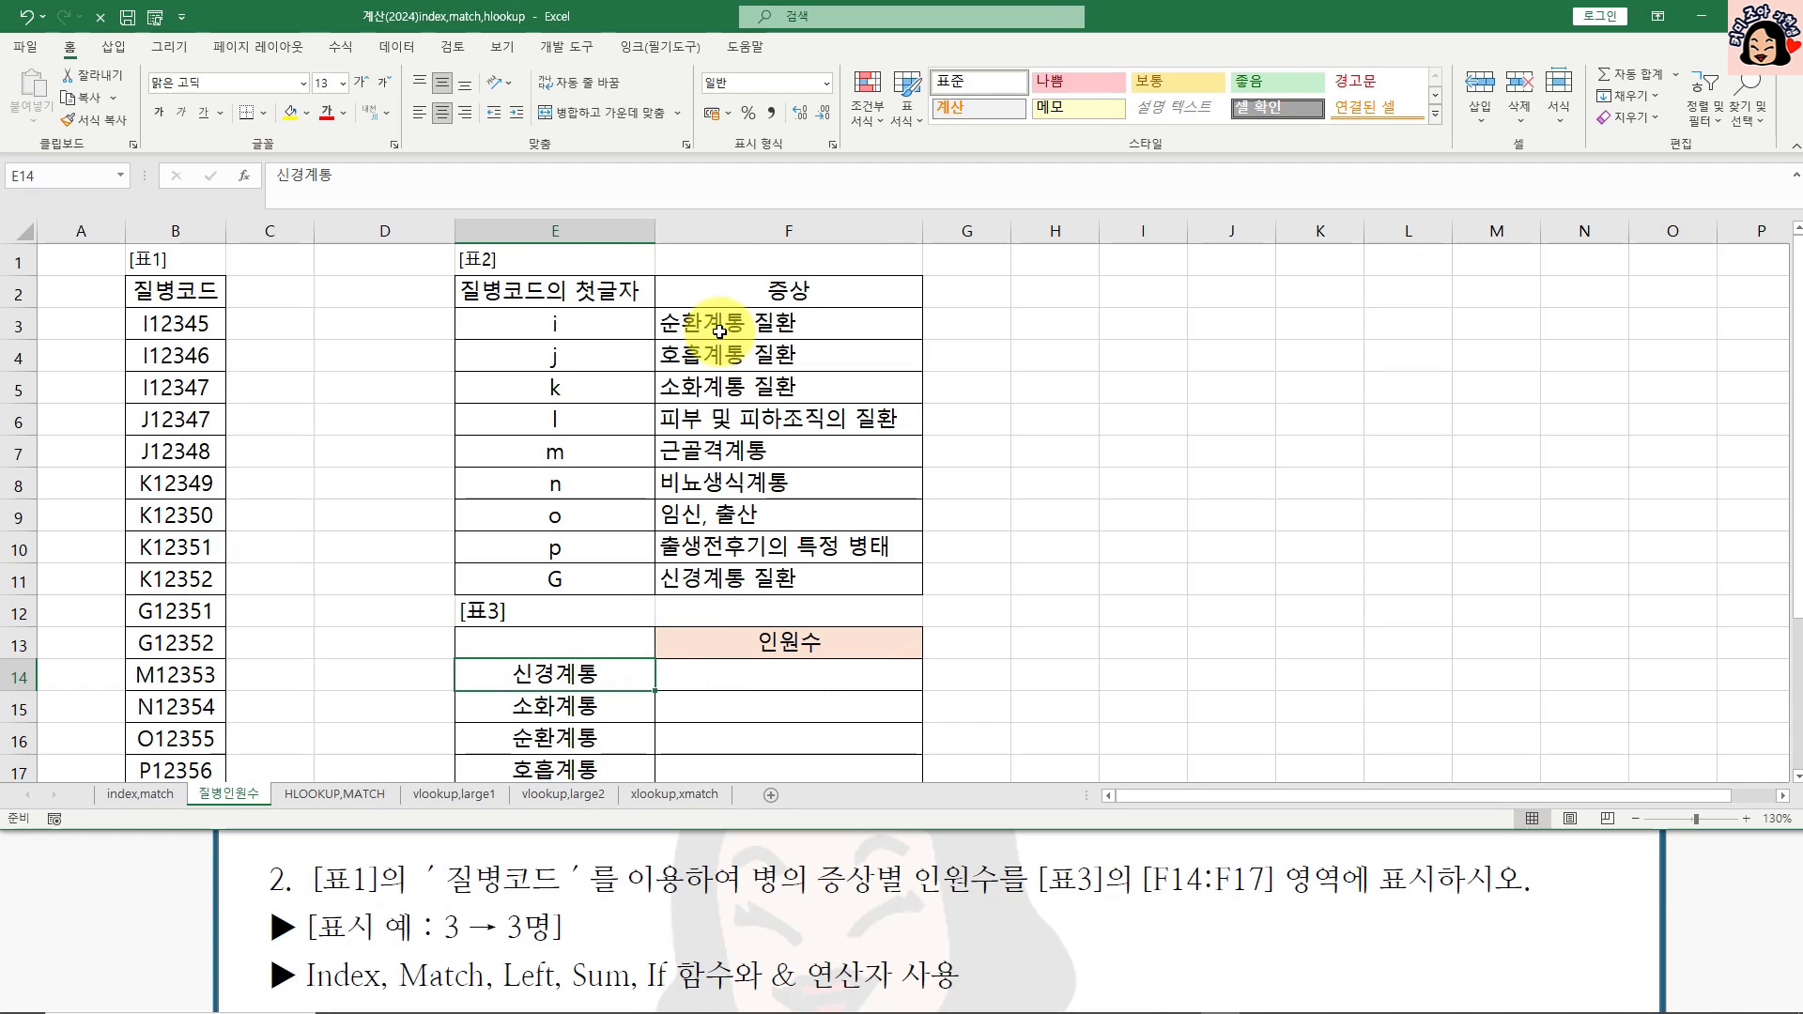
pyautogui.click(719, 579)
pyautogui.click(578, 579)
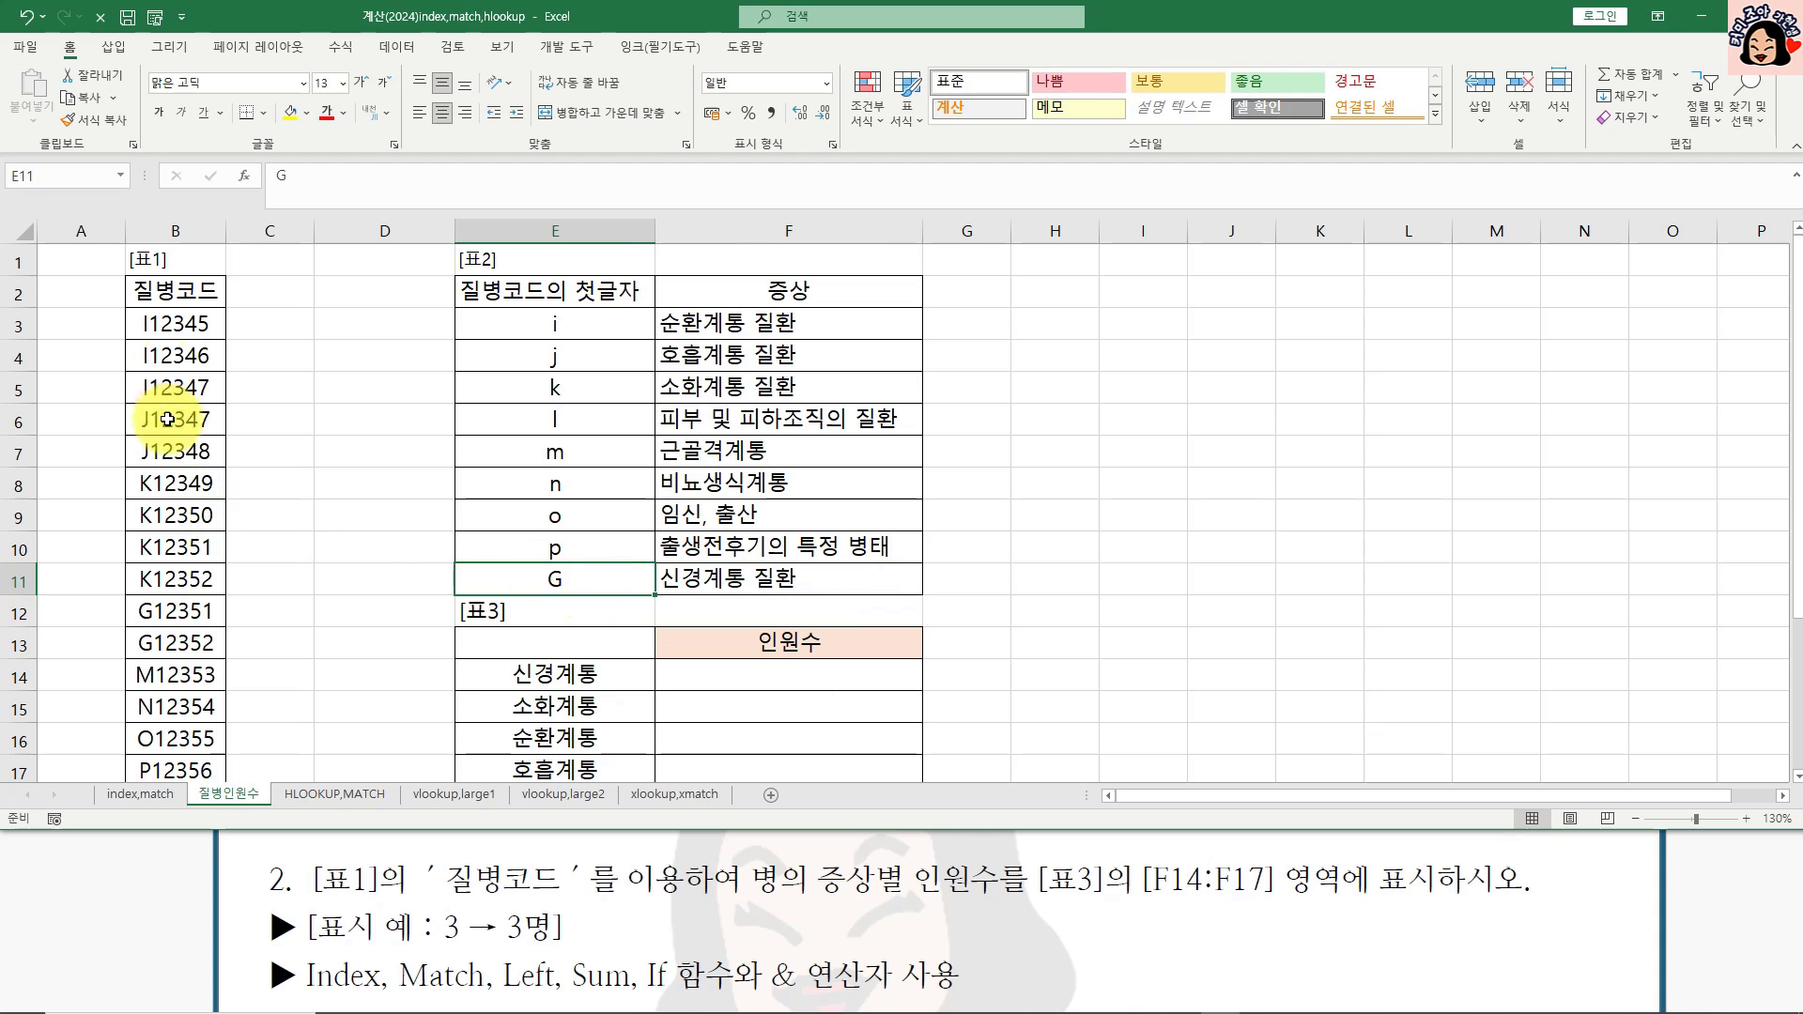
pyautogui.moveTo(174, 610); pyautogui.dragTo(174, 643)
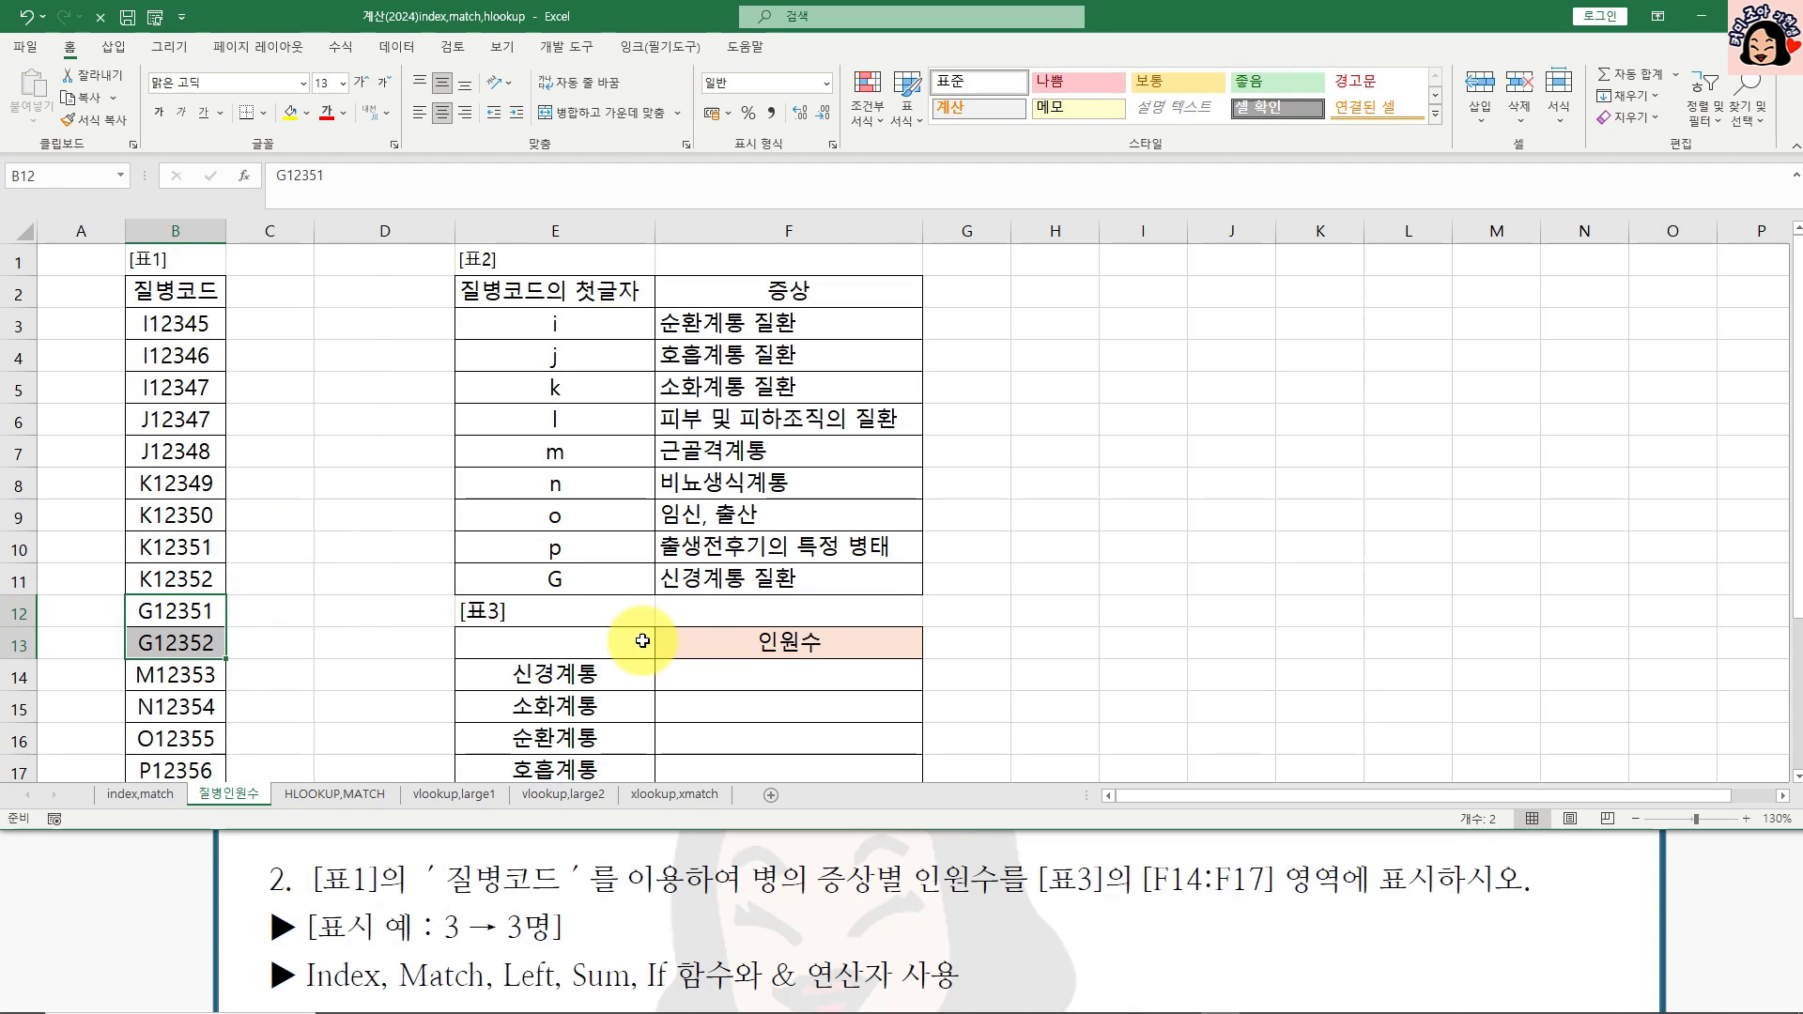
pyautogui.click(714, 674)
pyautogui.moveTo(174, 324); pyautogui.dragTo(191, 723)
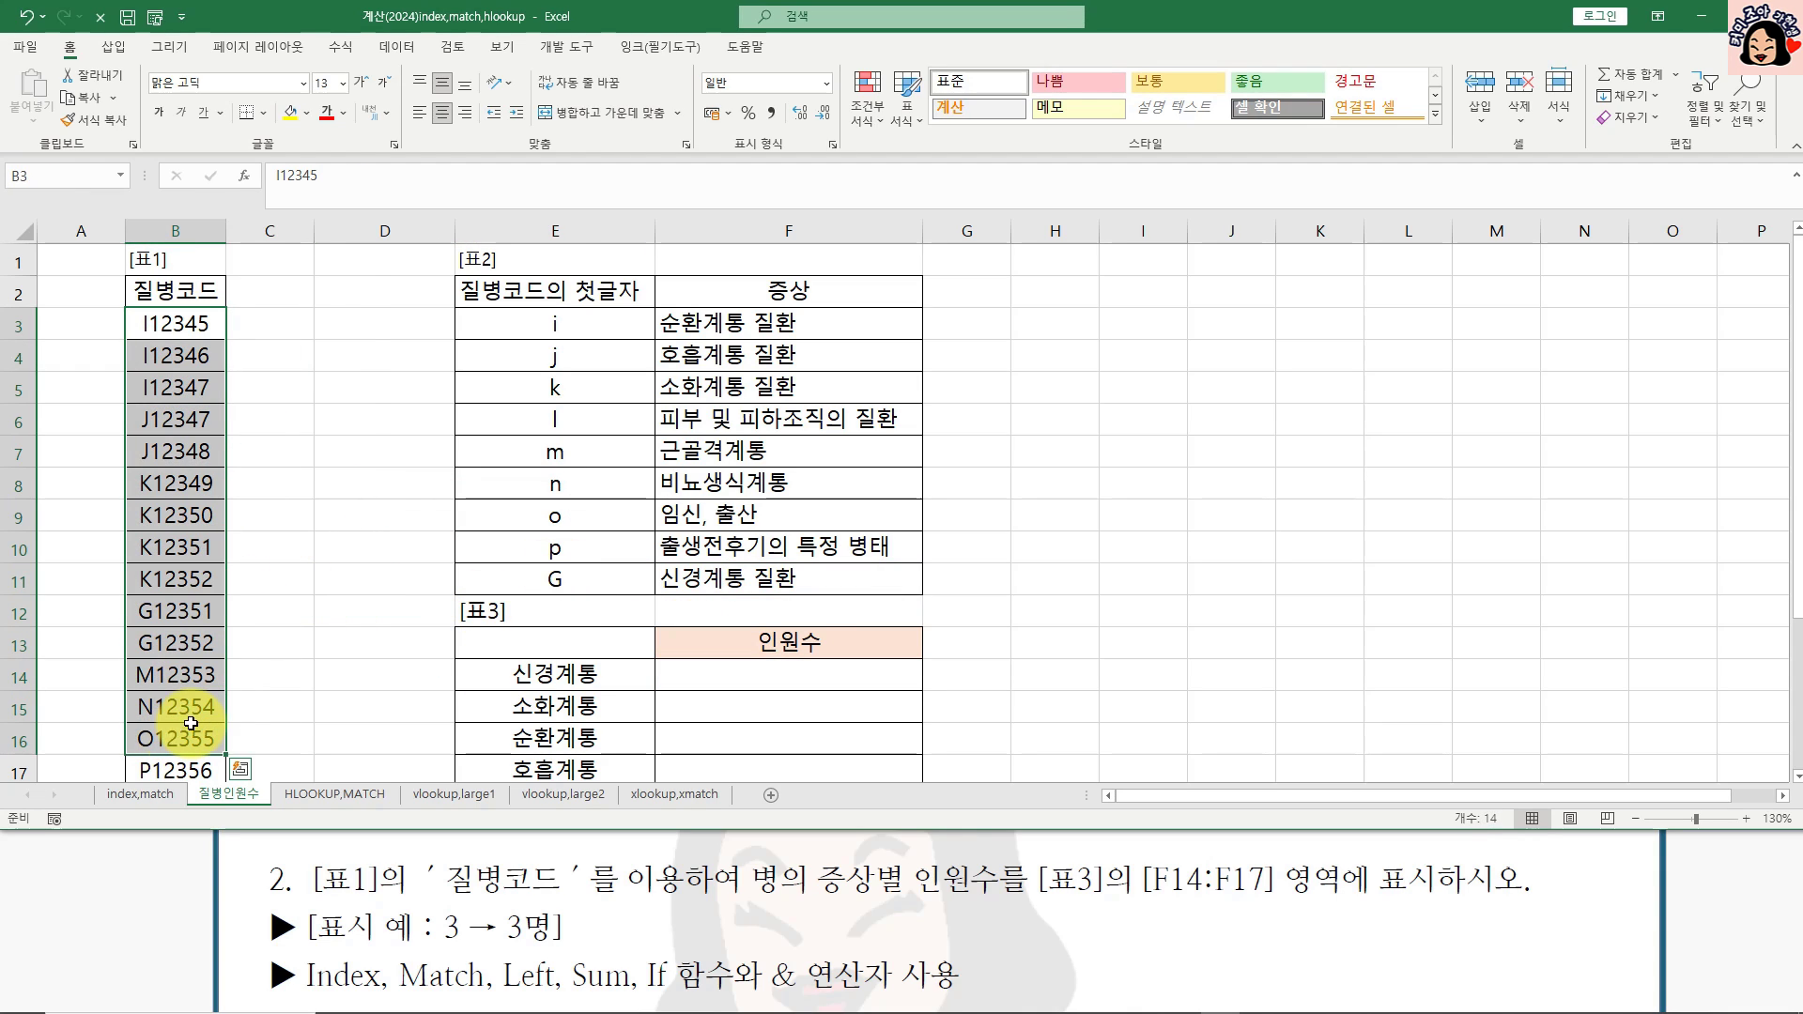
pyautogui.click(721, 674)
pyautogui.click(582, 672)
pyautogui.click(726, 532)
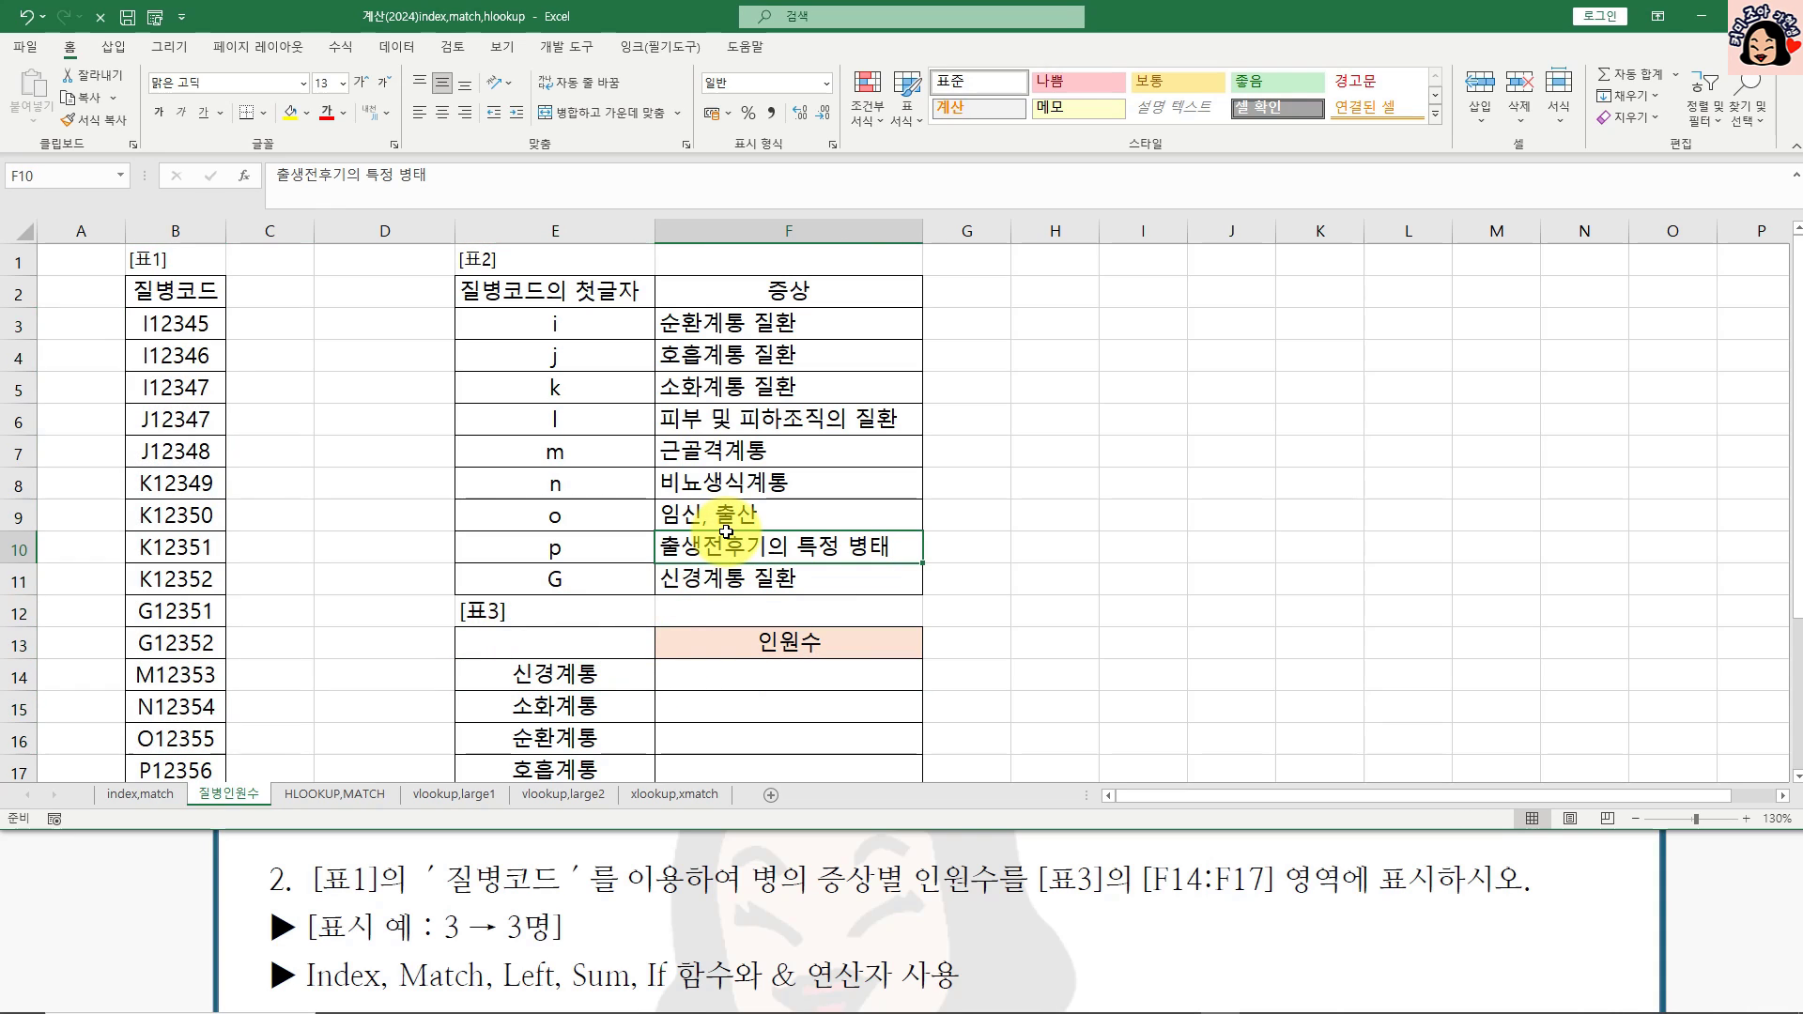
pyautogui.click(560, 673)
pyautogui.click(687, 577)
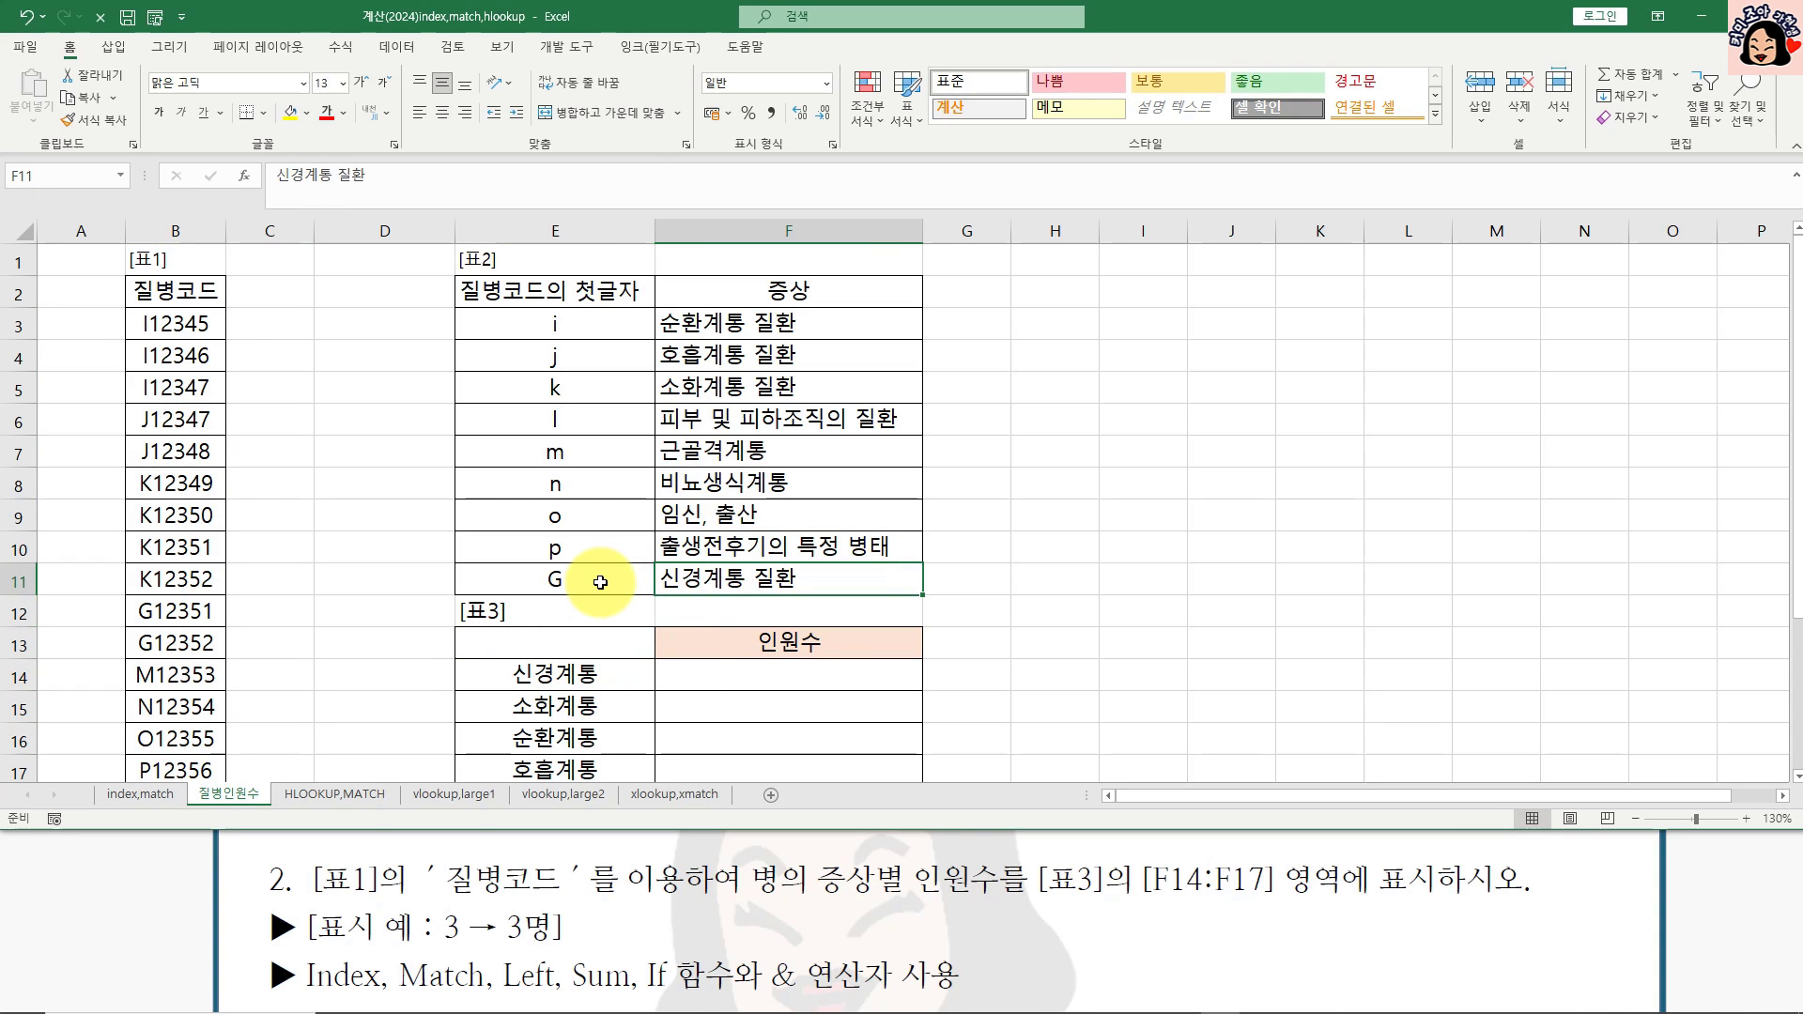
pyautogui.moveTo(181, 612); pyautogui.dragTo(185, 642)
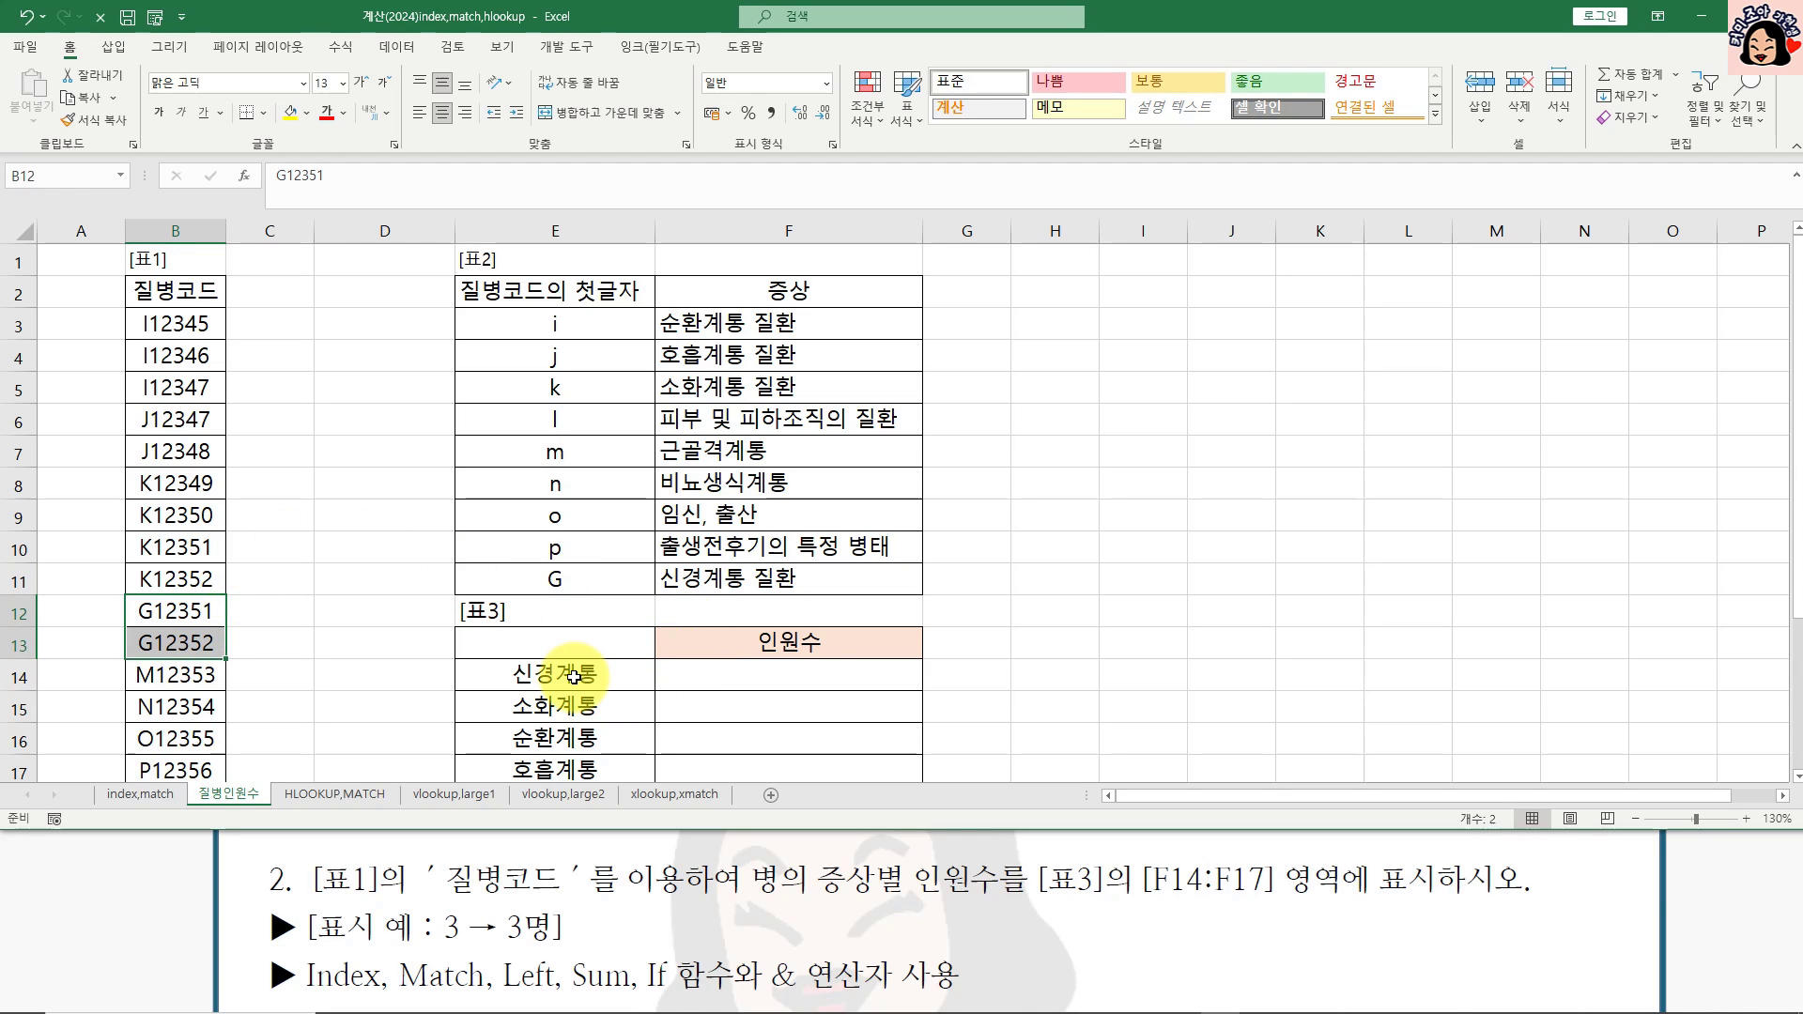
pyautogui.moveTo(785, 329); pyautogui.dragTo(728, 589)
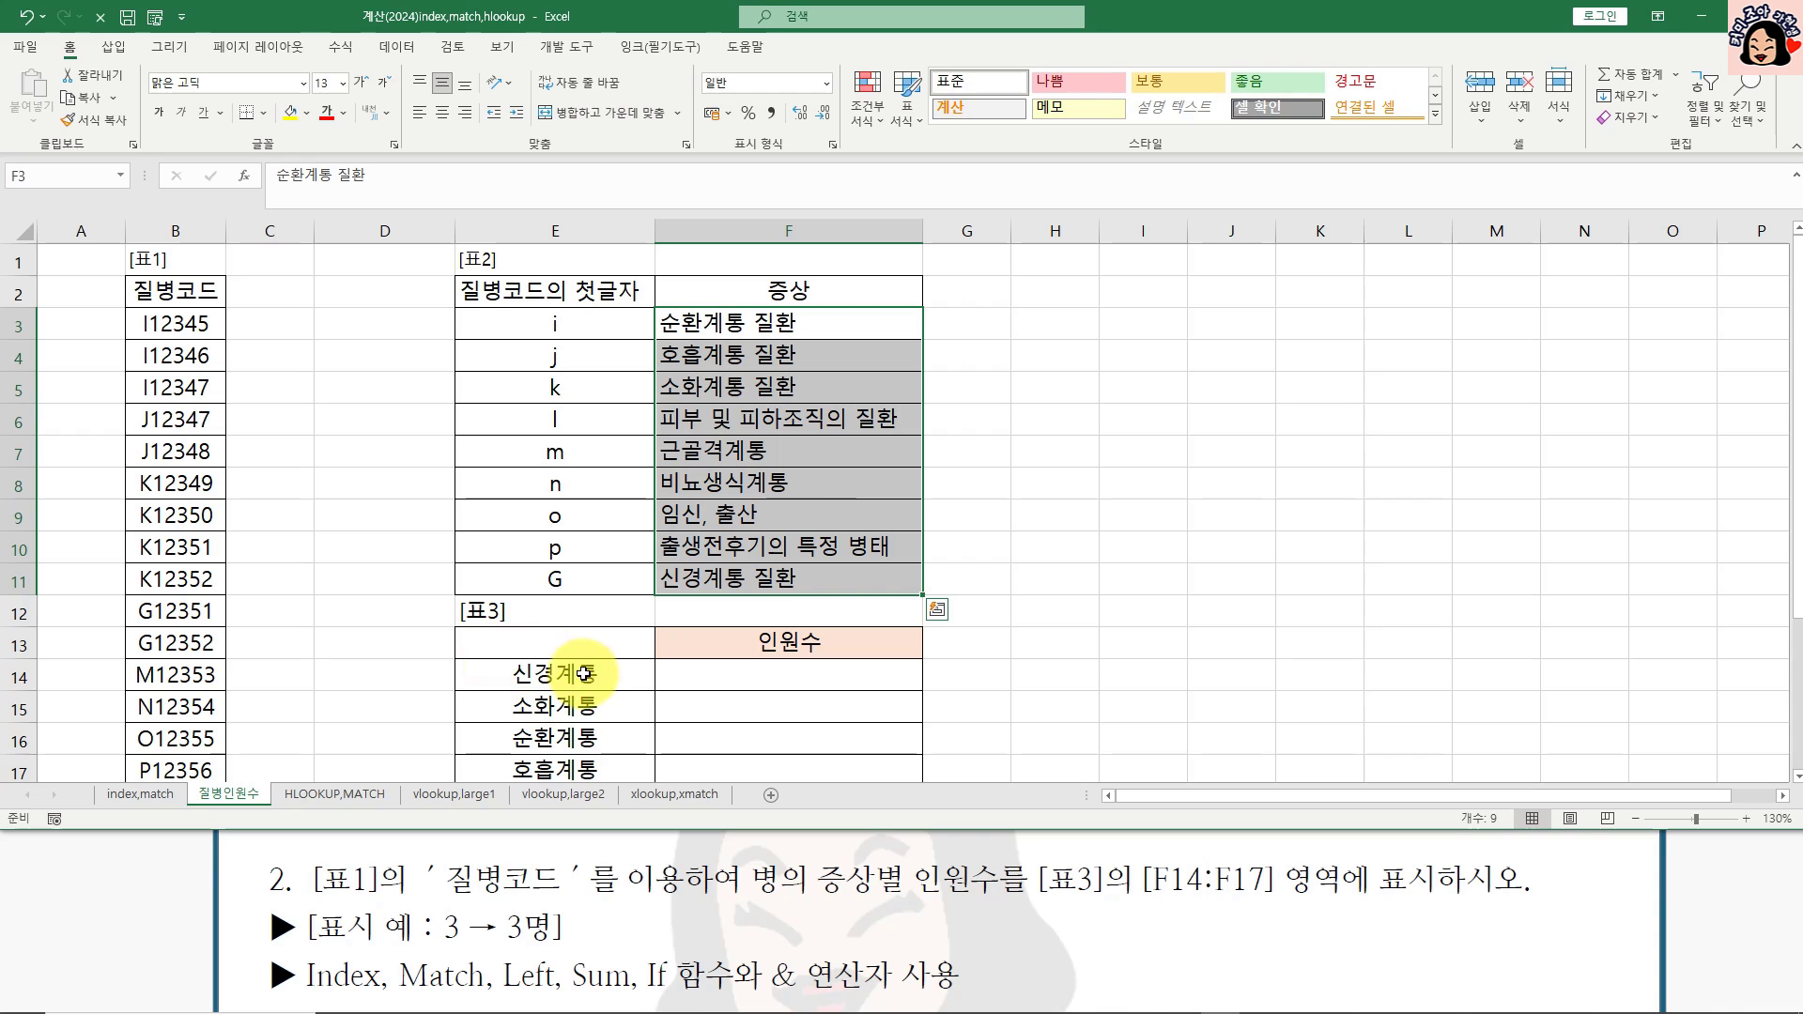
pyautogui.click(835, 684)
pyautogui.write('=s')
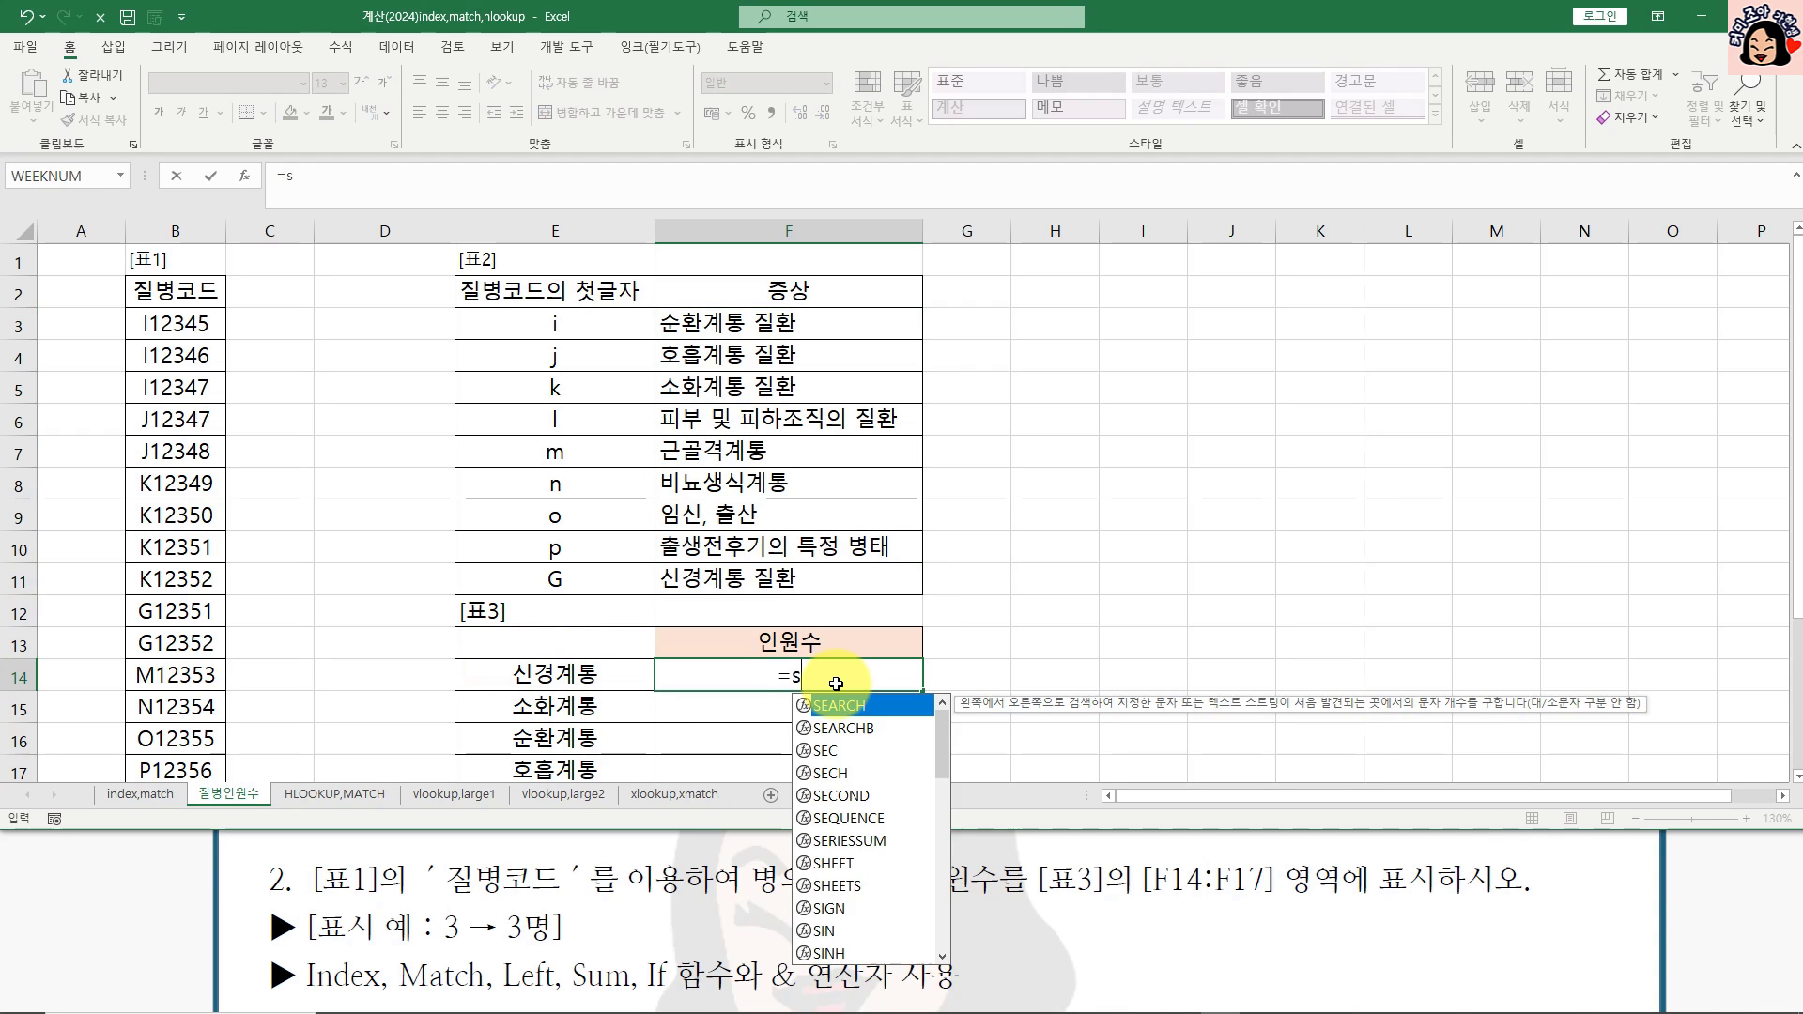
pyautogui.write('um(if(')
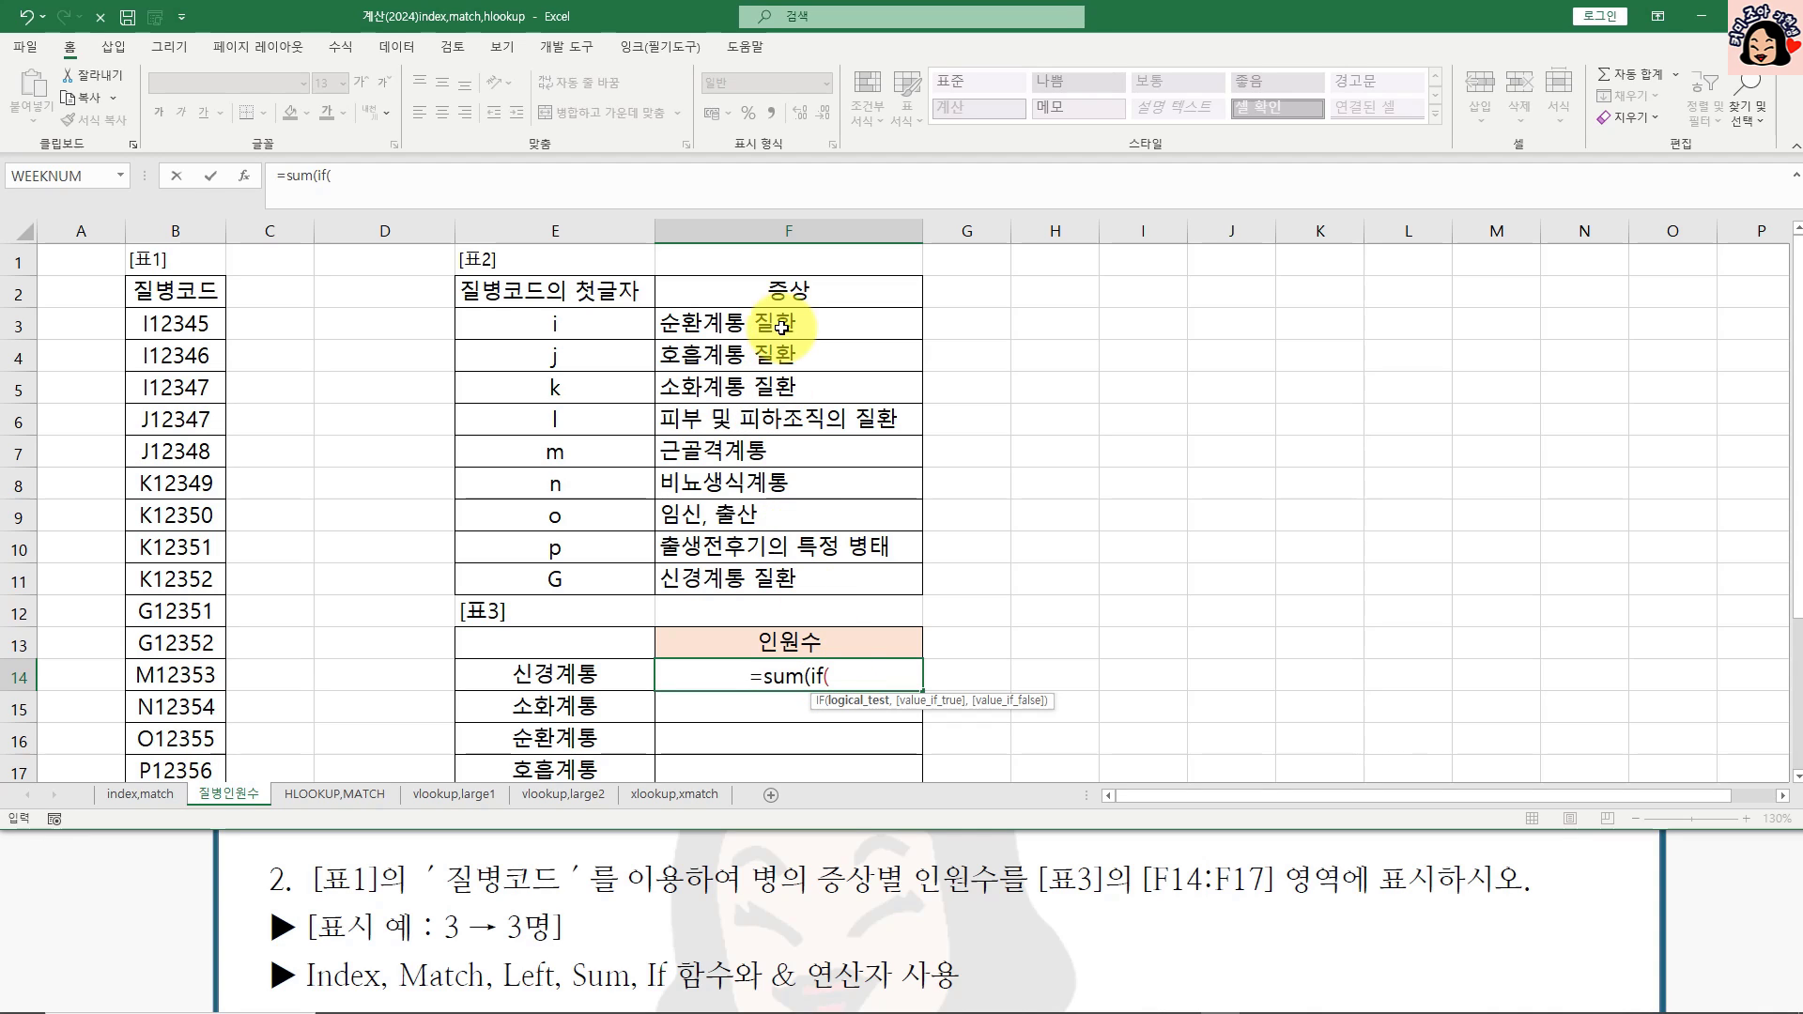
pyautogui.moveTo(766, 324); pyautogui.dragTo(765, 575)
pyautogui.write('=')
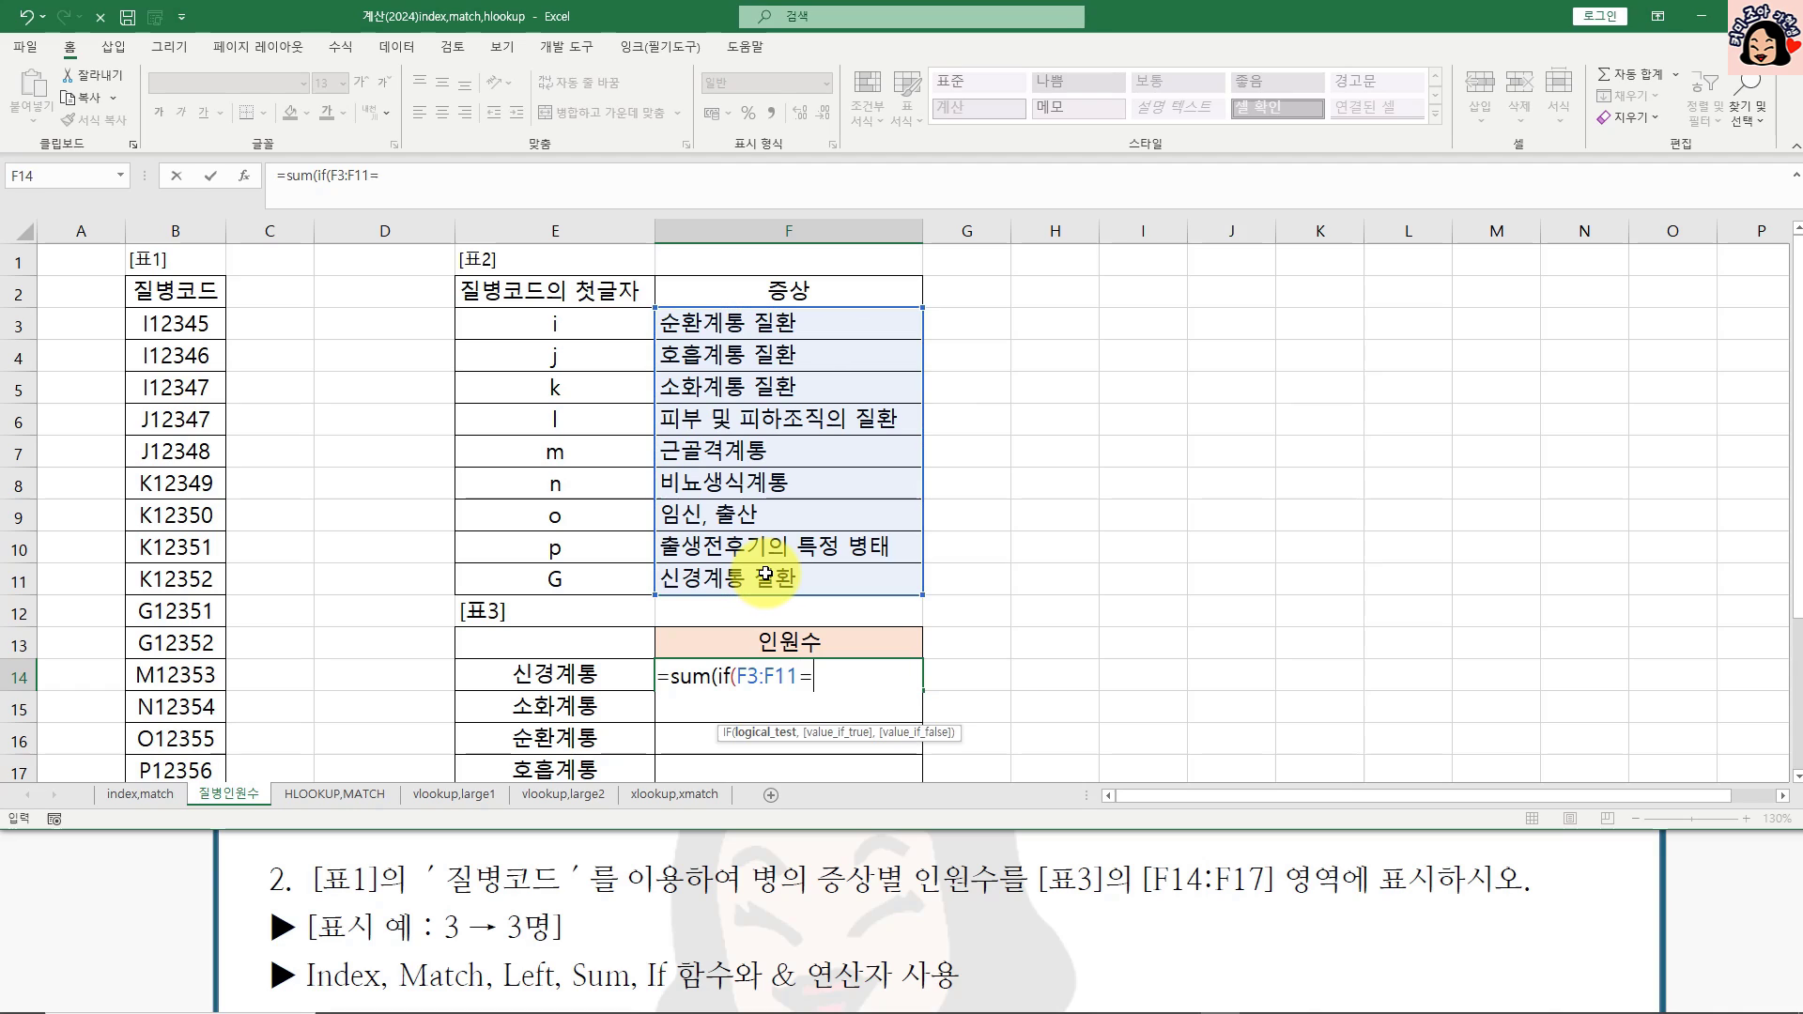
pyautogui.click(574, 674)
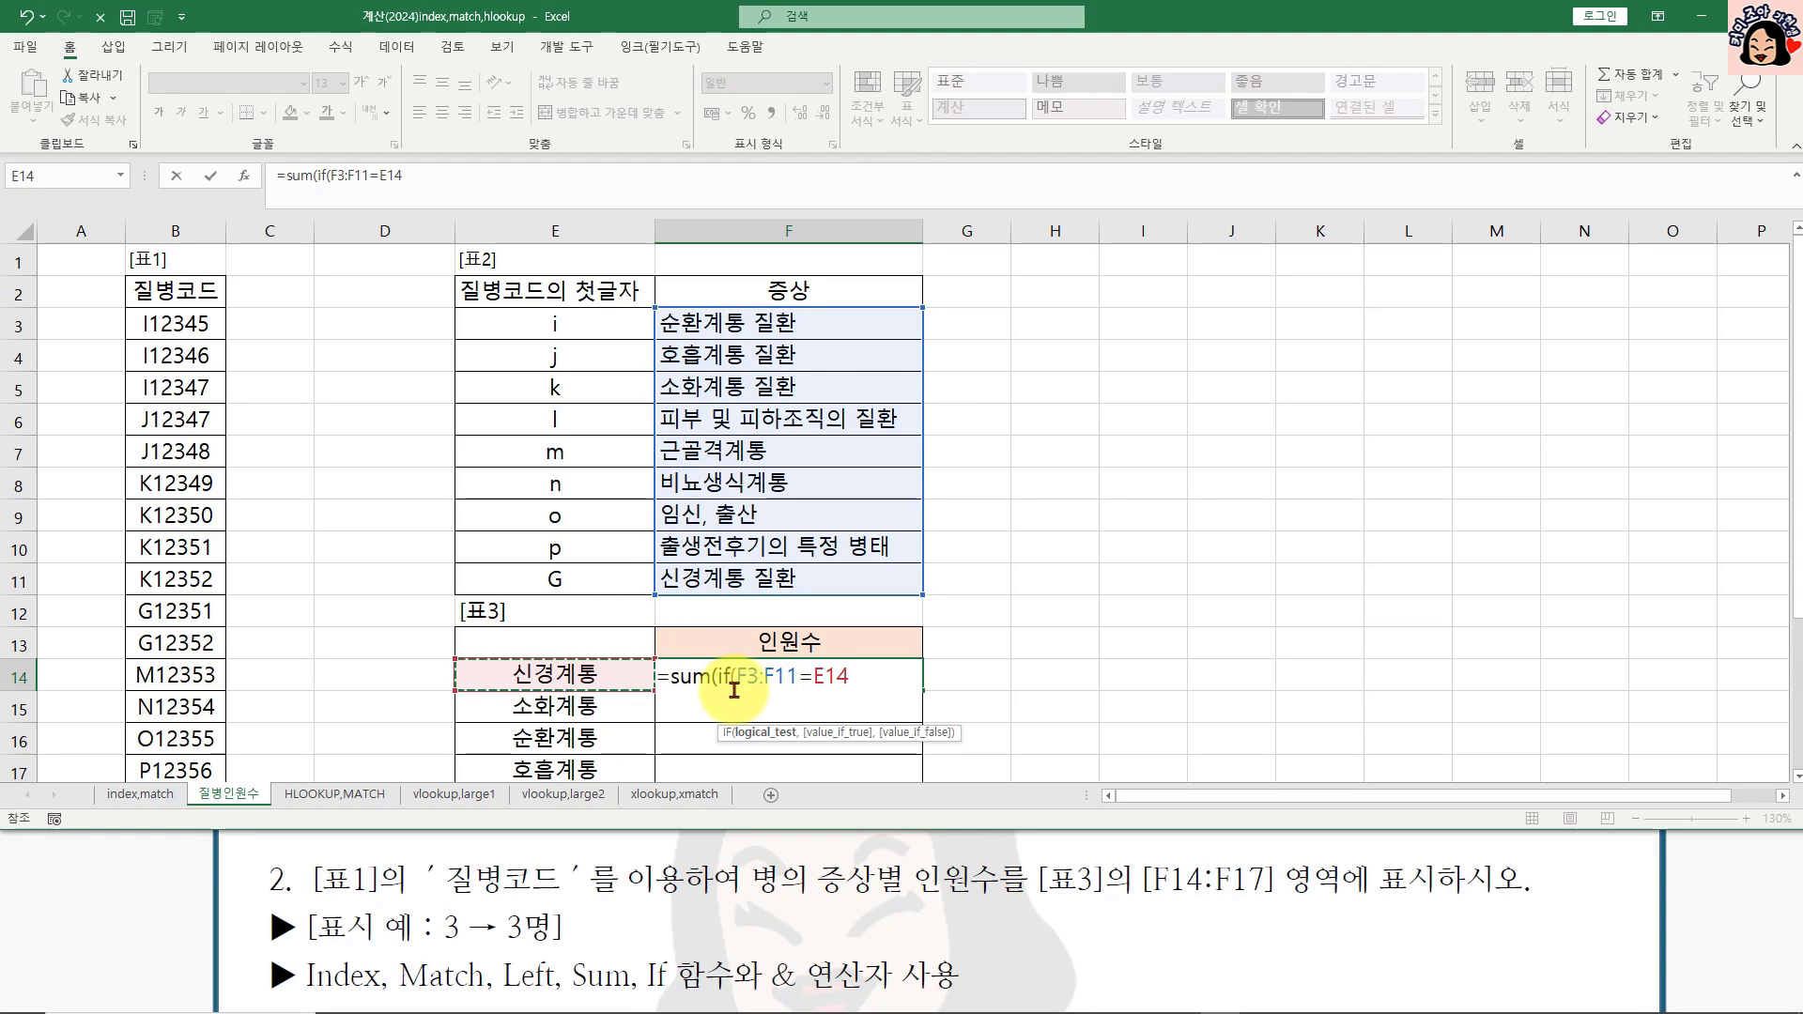
pyautogui.moveTo(739, 676); pyautogui.dragTo(796, 676)
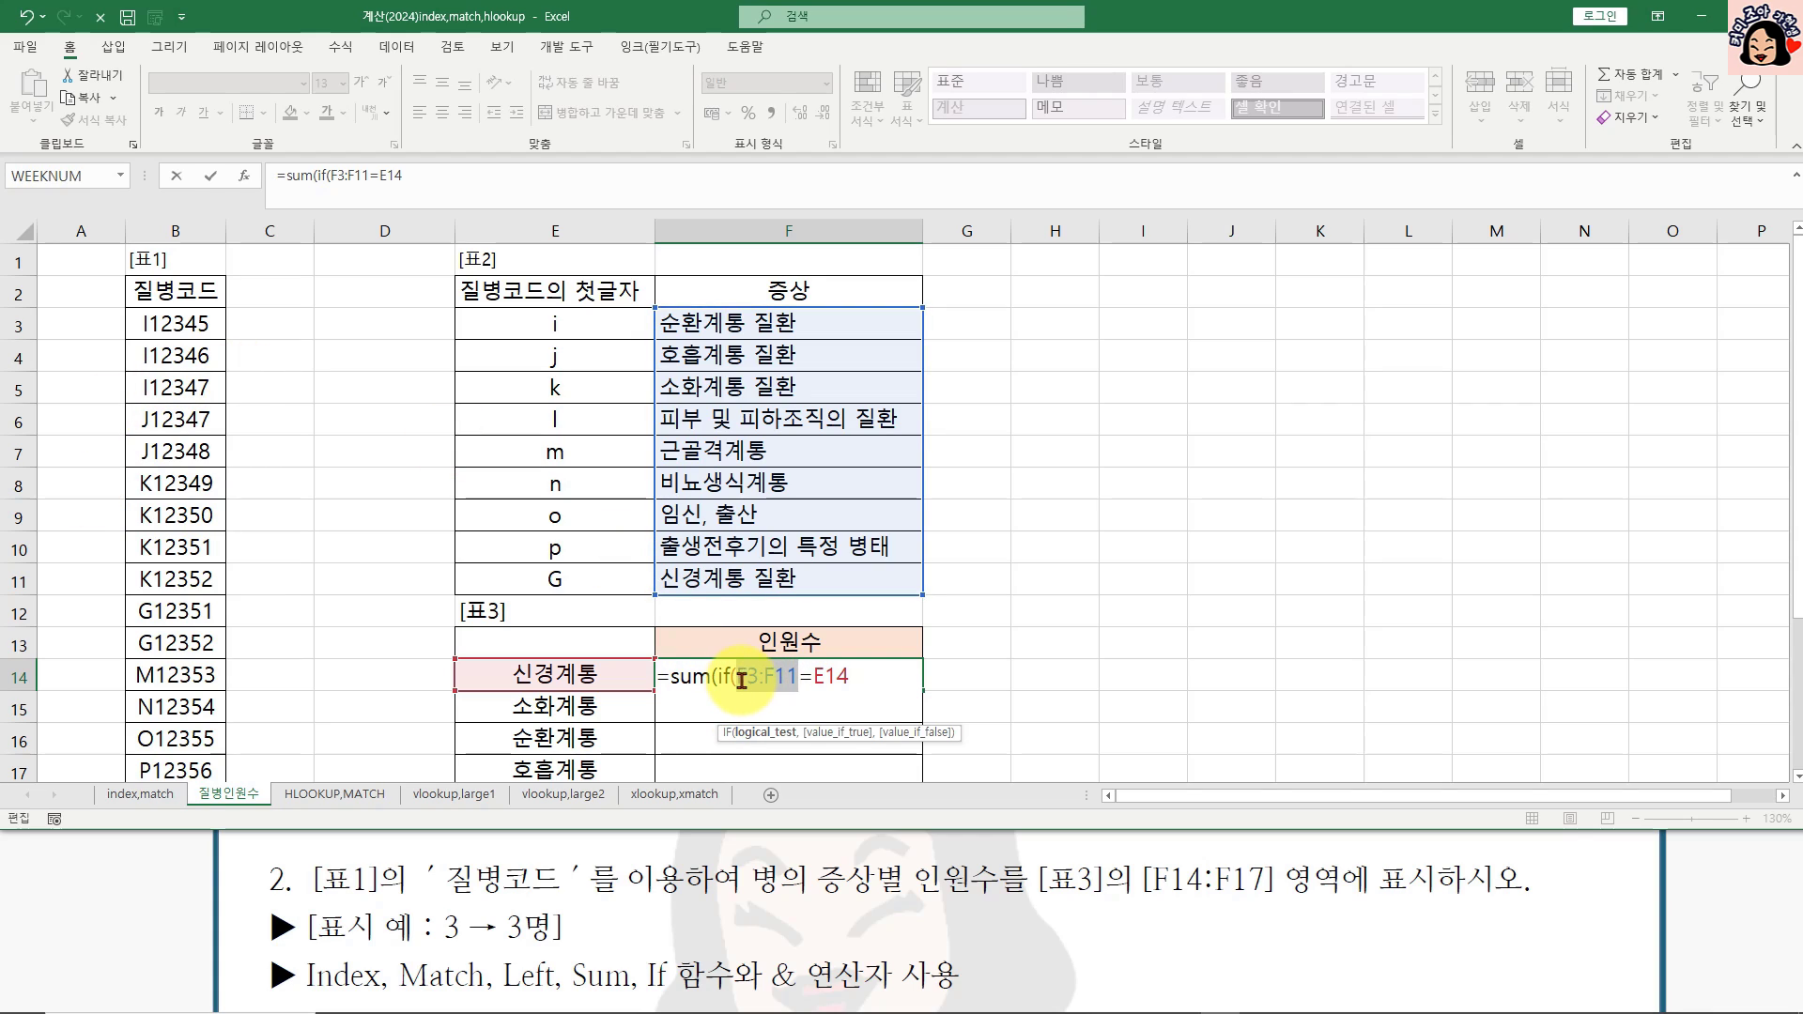
pyautogui.moveTo(739, 678); pyautogui.dragTo(796, 680)
pyautogui.press('Escape')
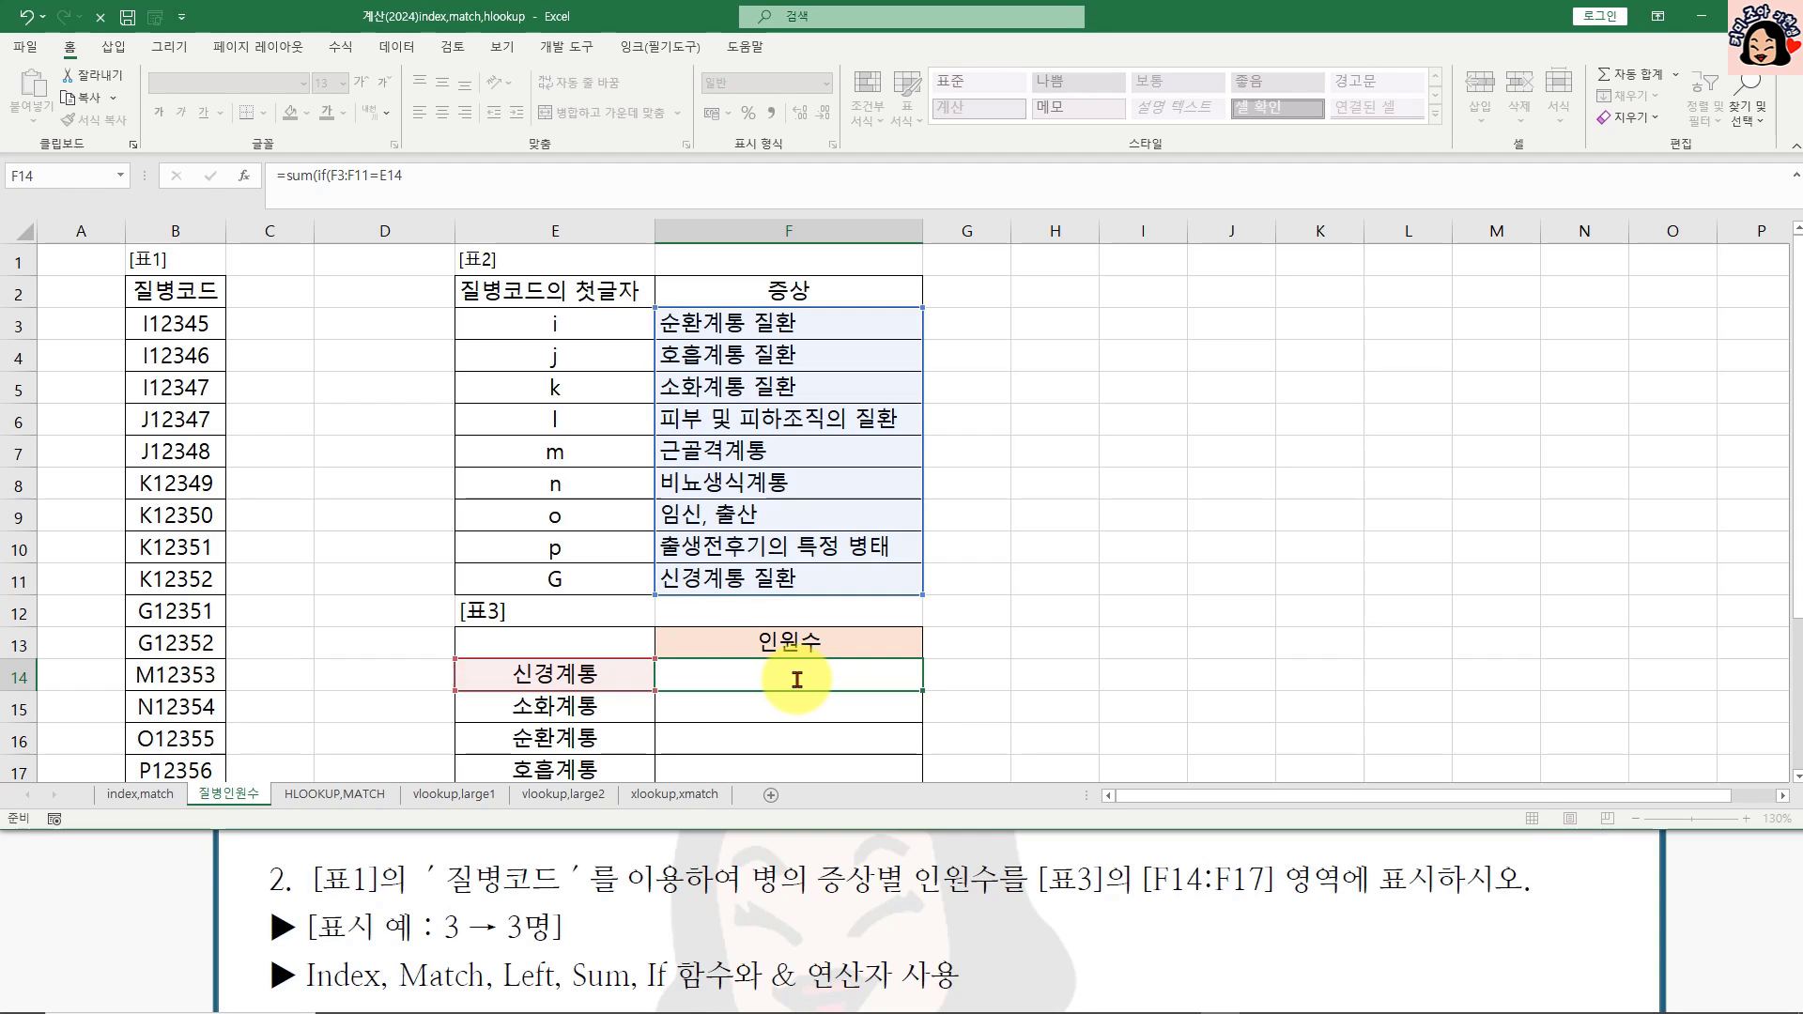
# Step: Start an INDEX formula in F14 with the symptom column $F$3:$F$11 of table 2 as its absolute array
pyautogui.write('=')
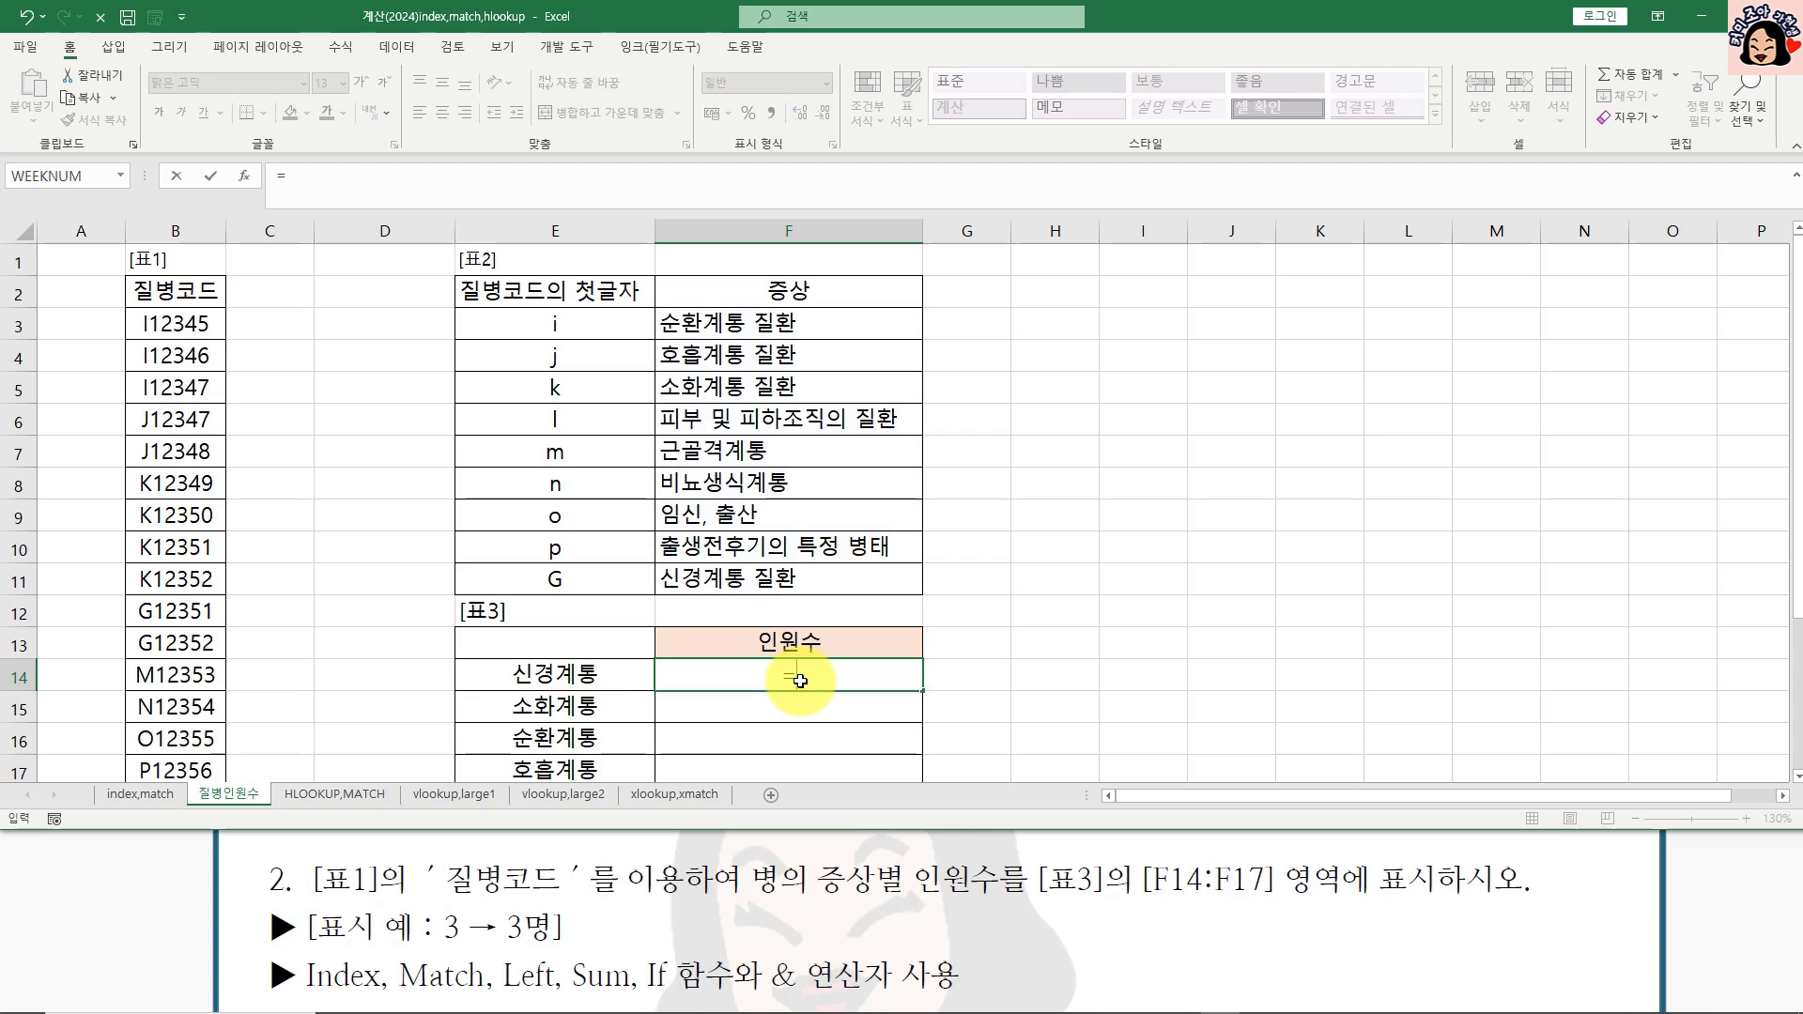
pyautogui.write('in')
pyautogui.press('Tab')
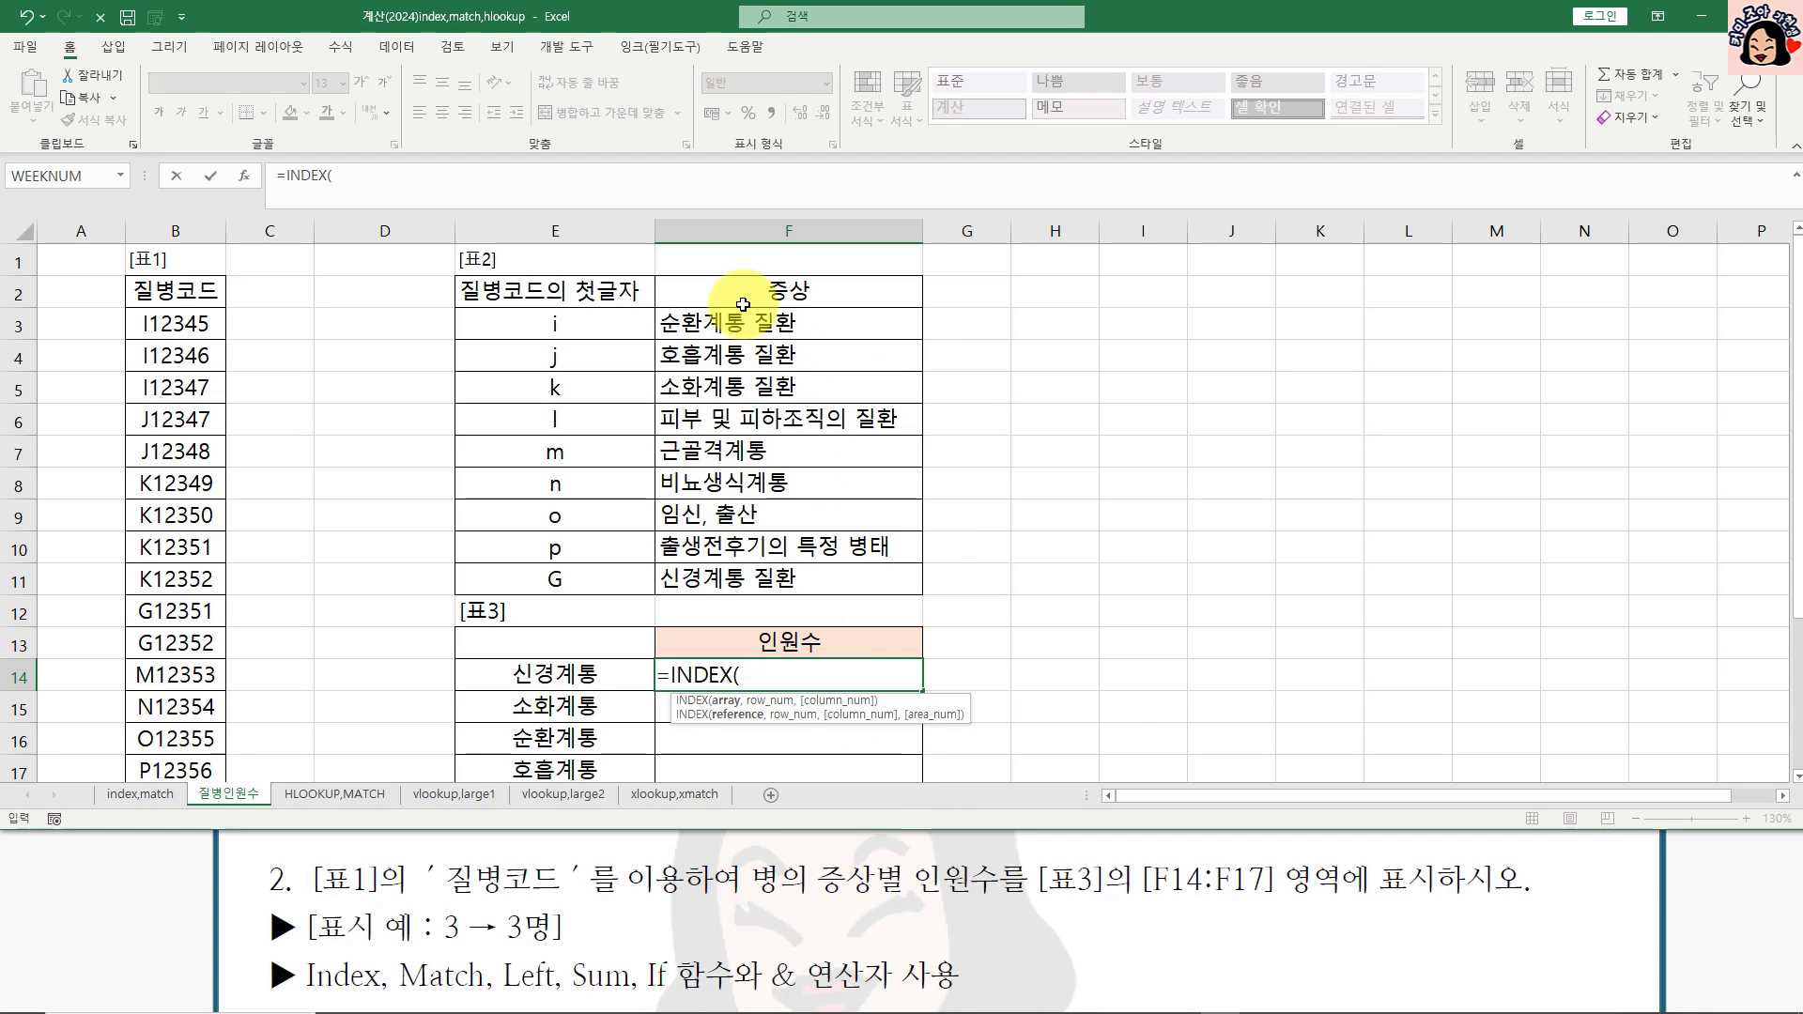
pyautogui.moveTo(741, 322); pyautogui.dragTo(817, 580)
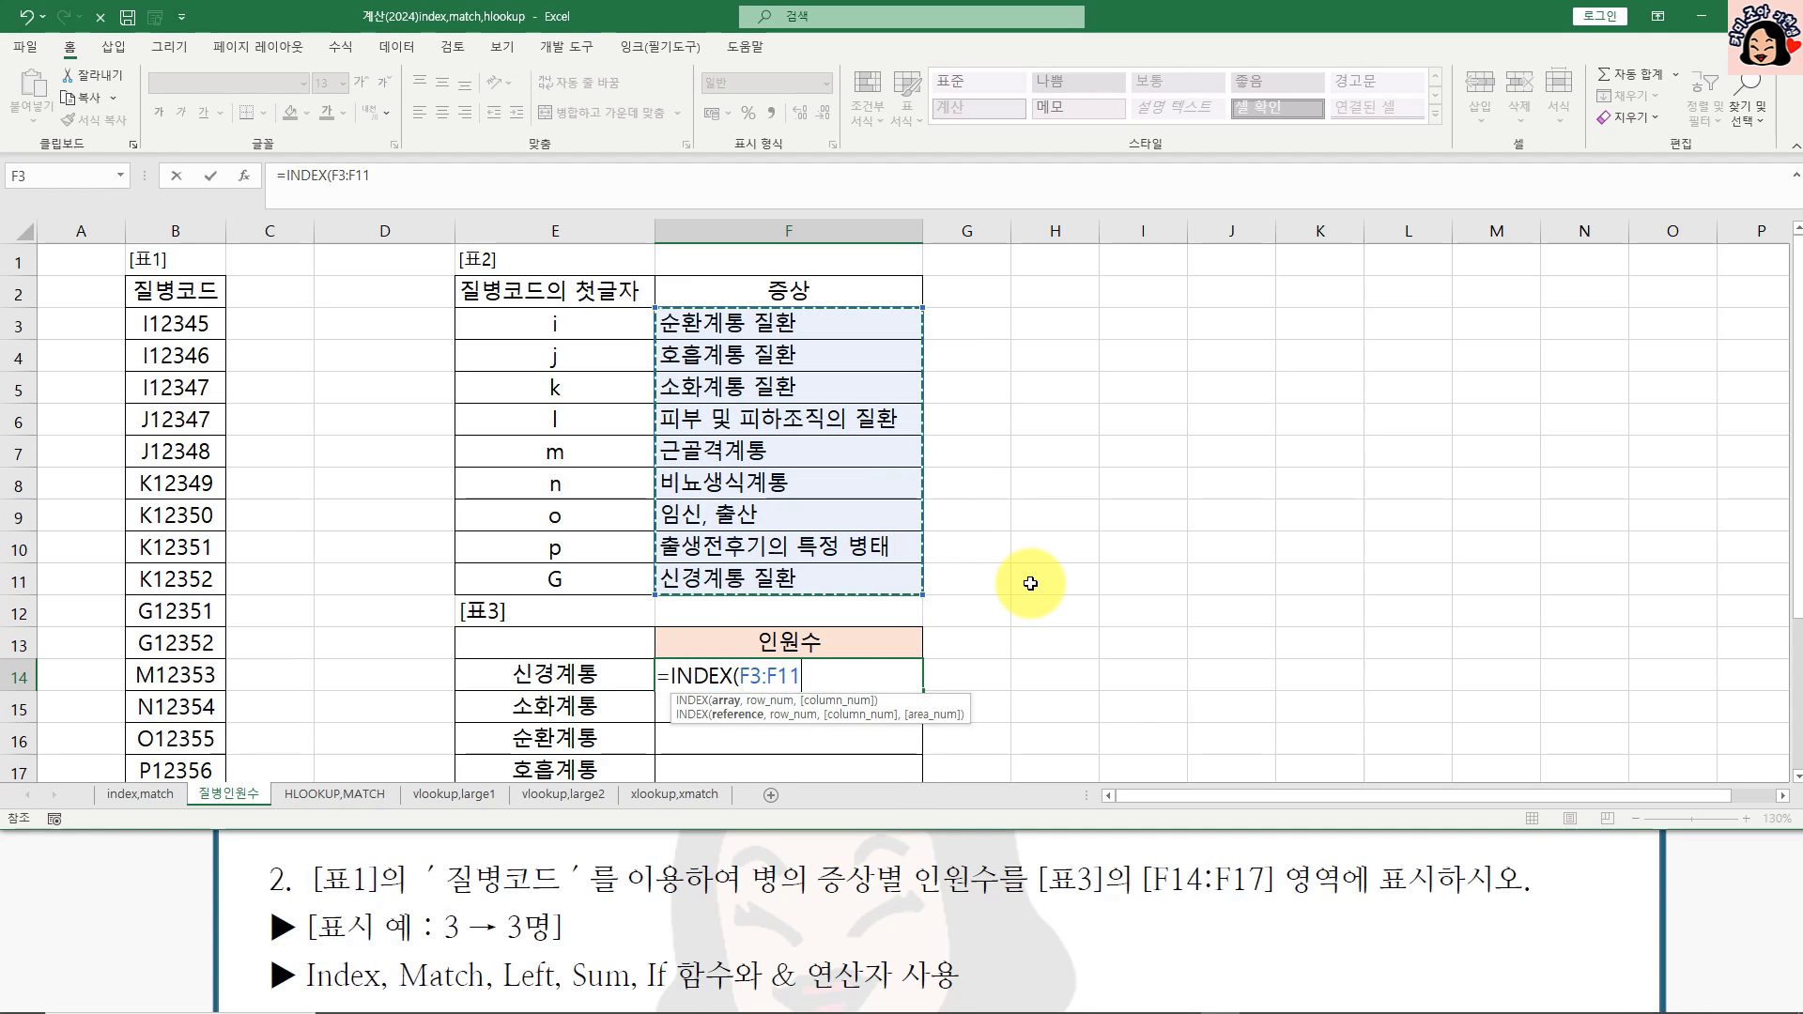
pyautogui.write(',')
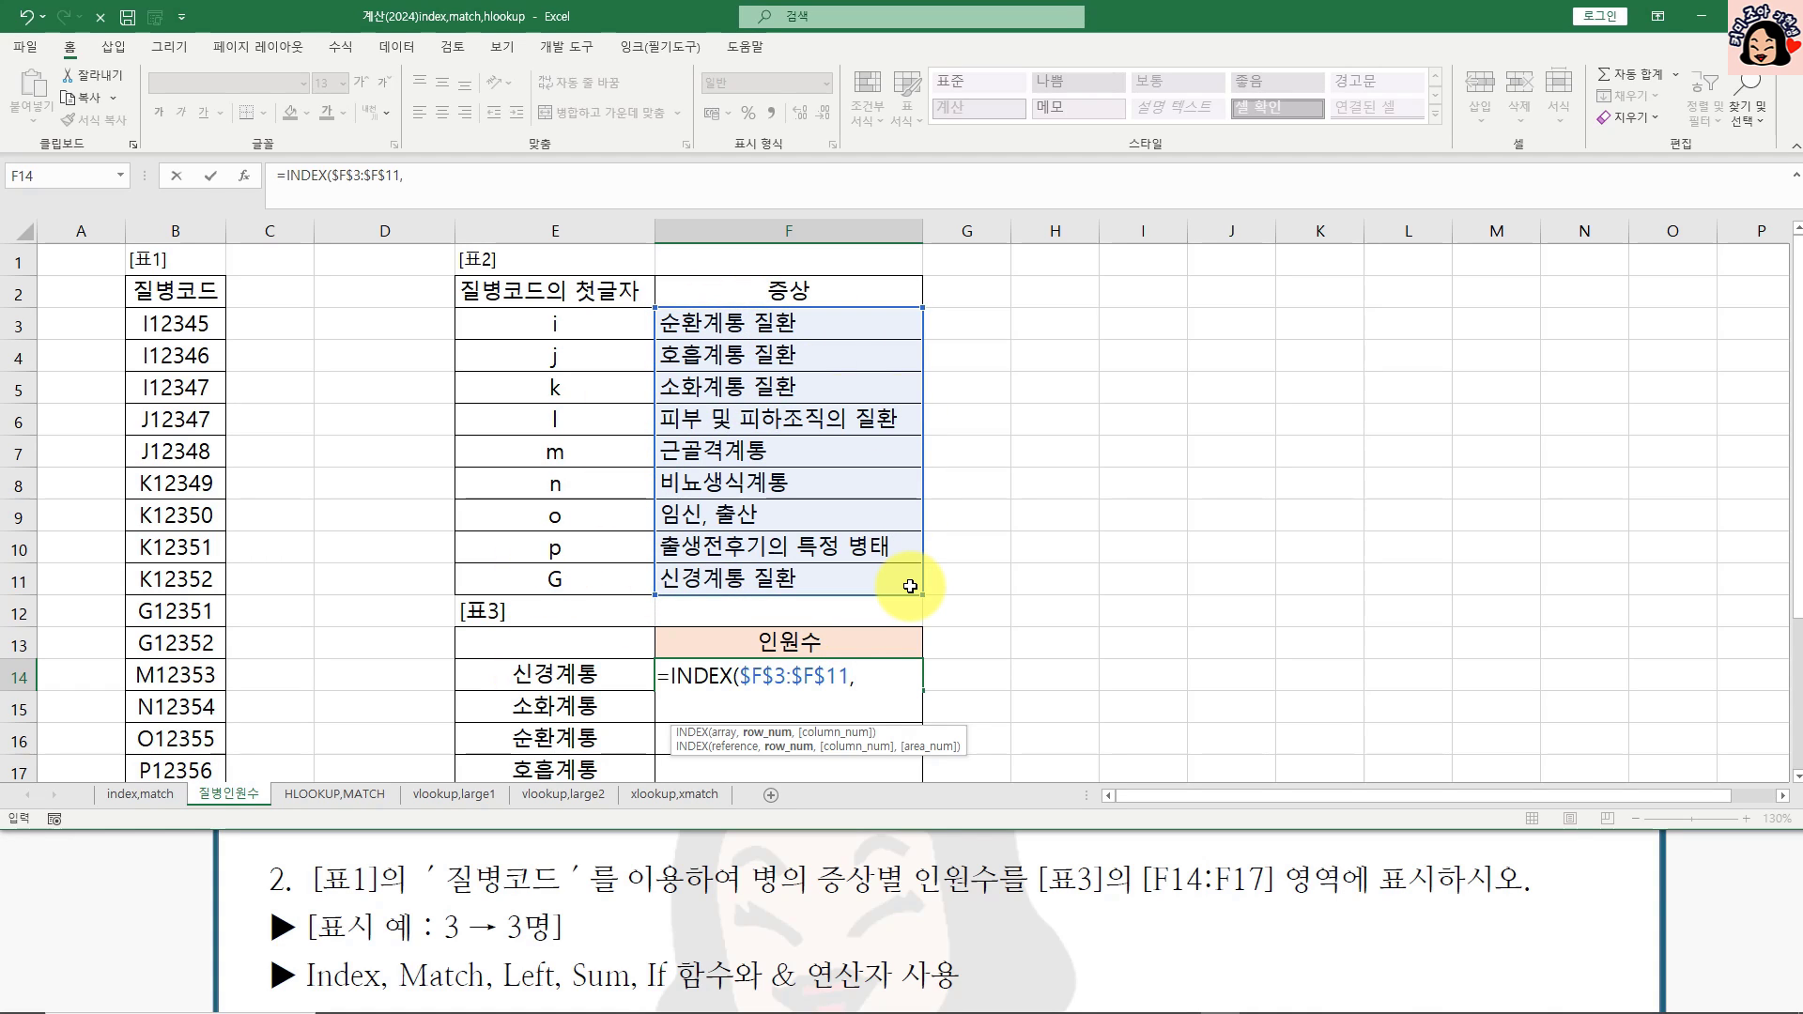
# Step: Nest MATCH as the row number, looking up $B$3:$B$17 in $E$3:$E$11 with match type 0
pyautogui.write('m')
pyautogui.press('Tab')
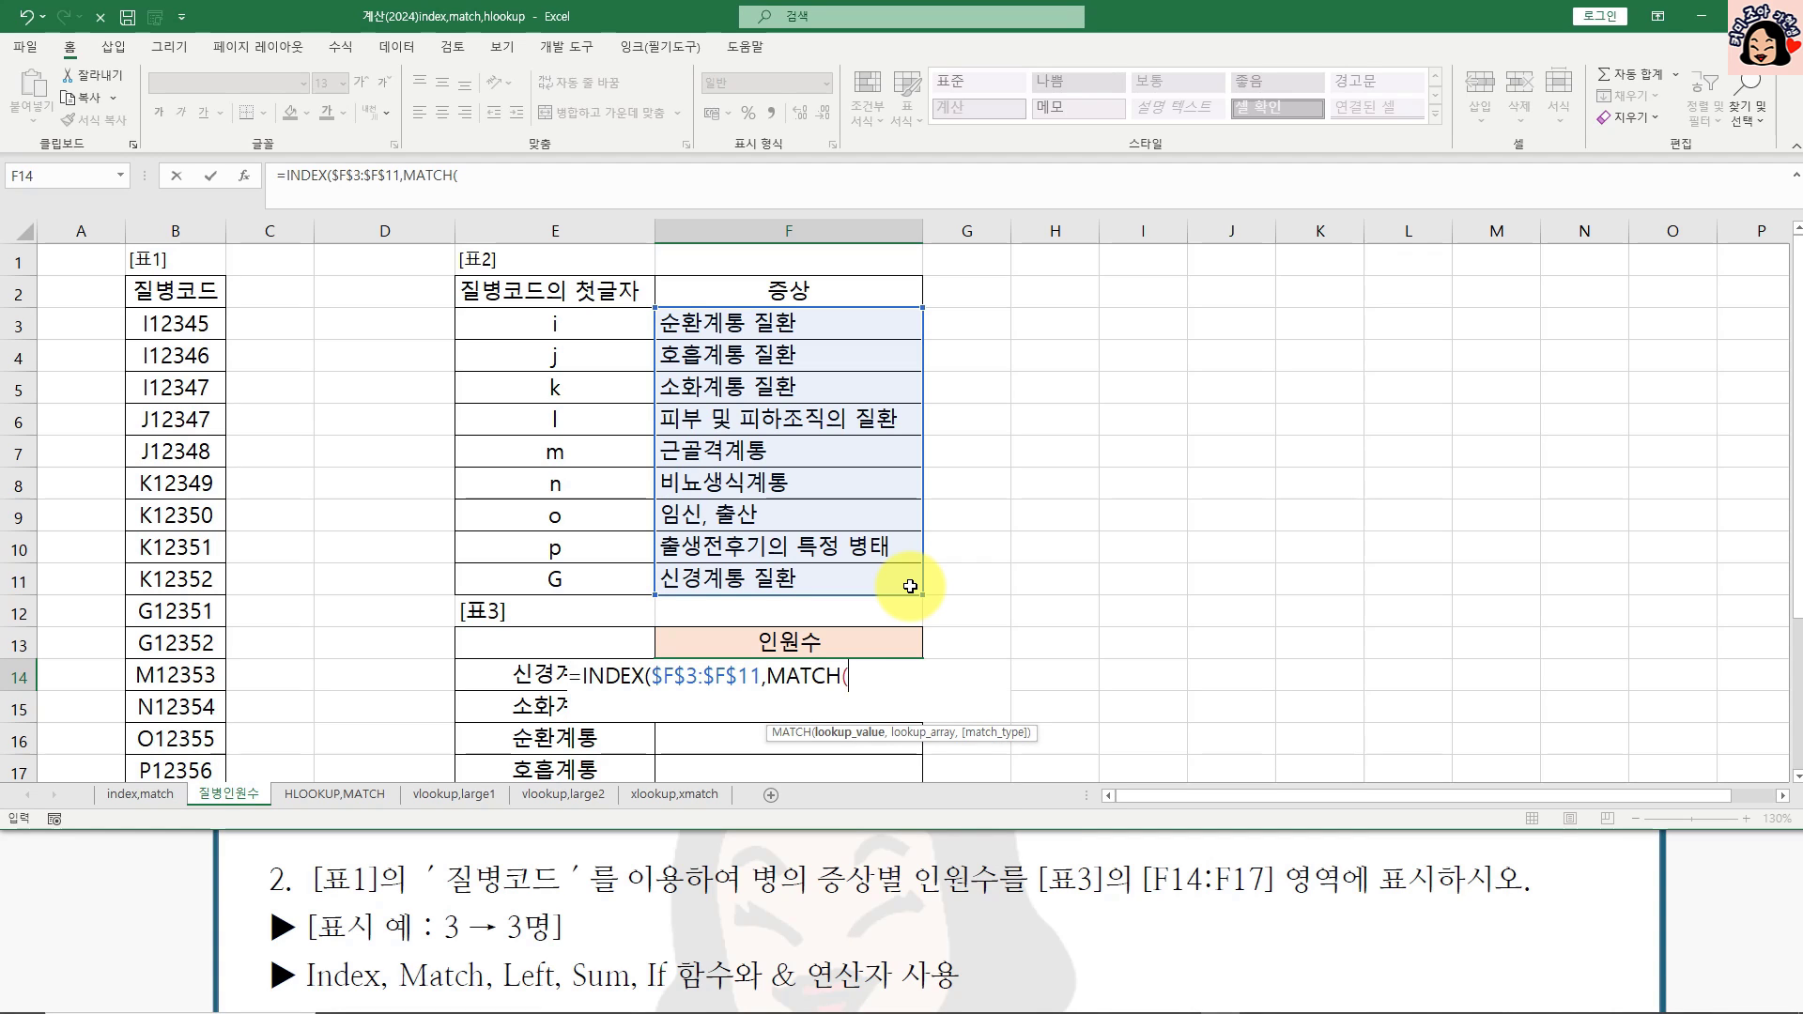
pyautogui.moveTo(175, 324); pyautogui.dragTo(191, 738)
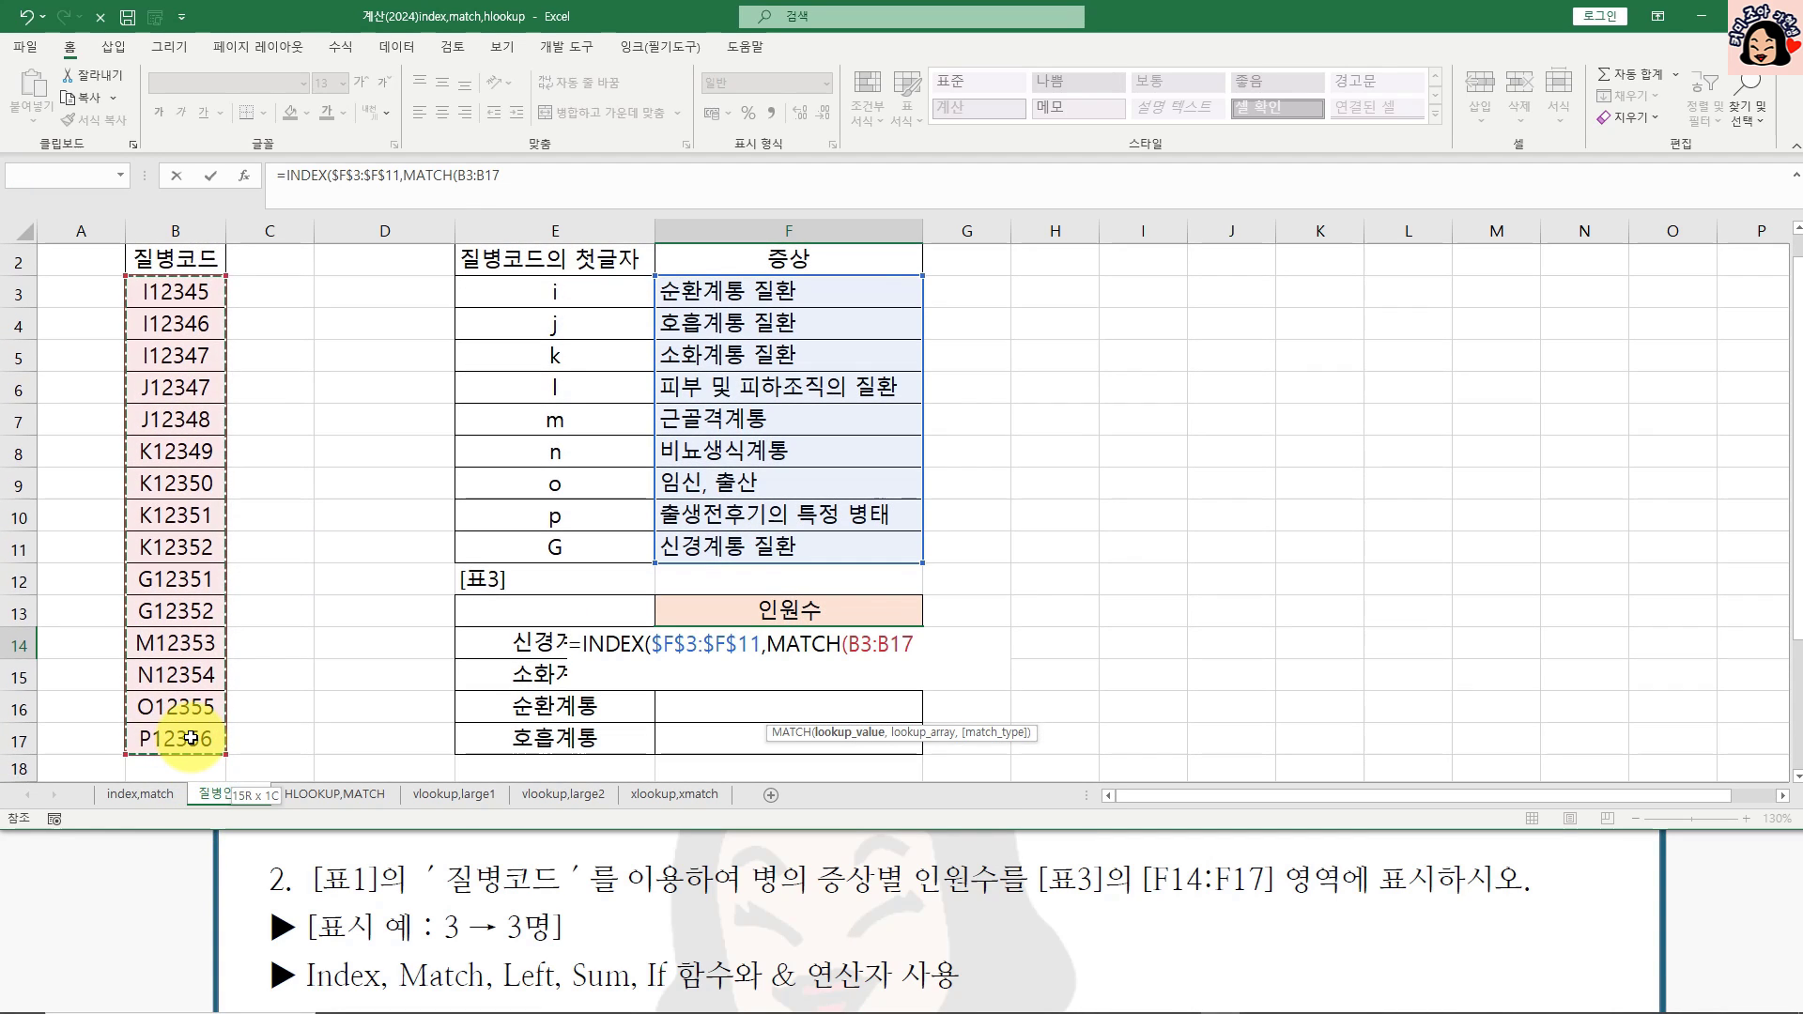
pyautogui.press('F4')
pyautogui.write(',')
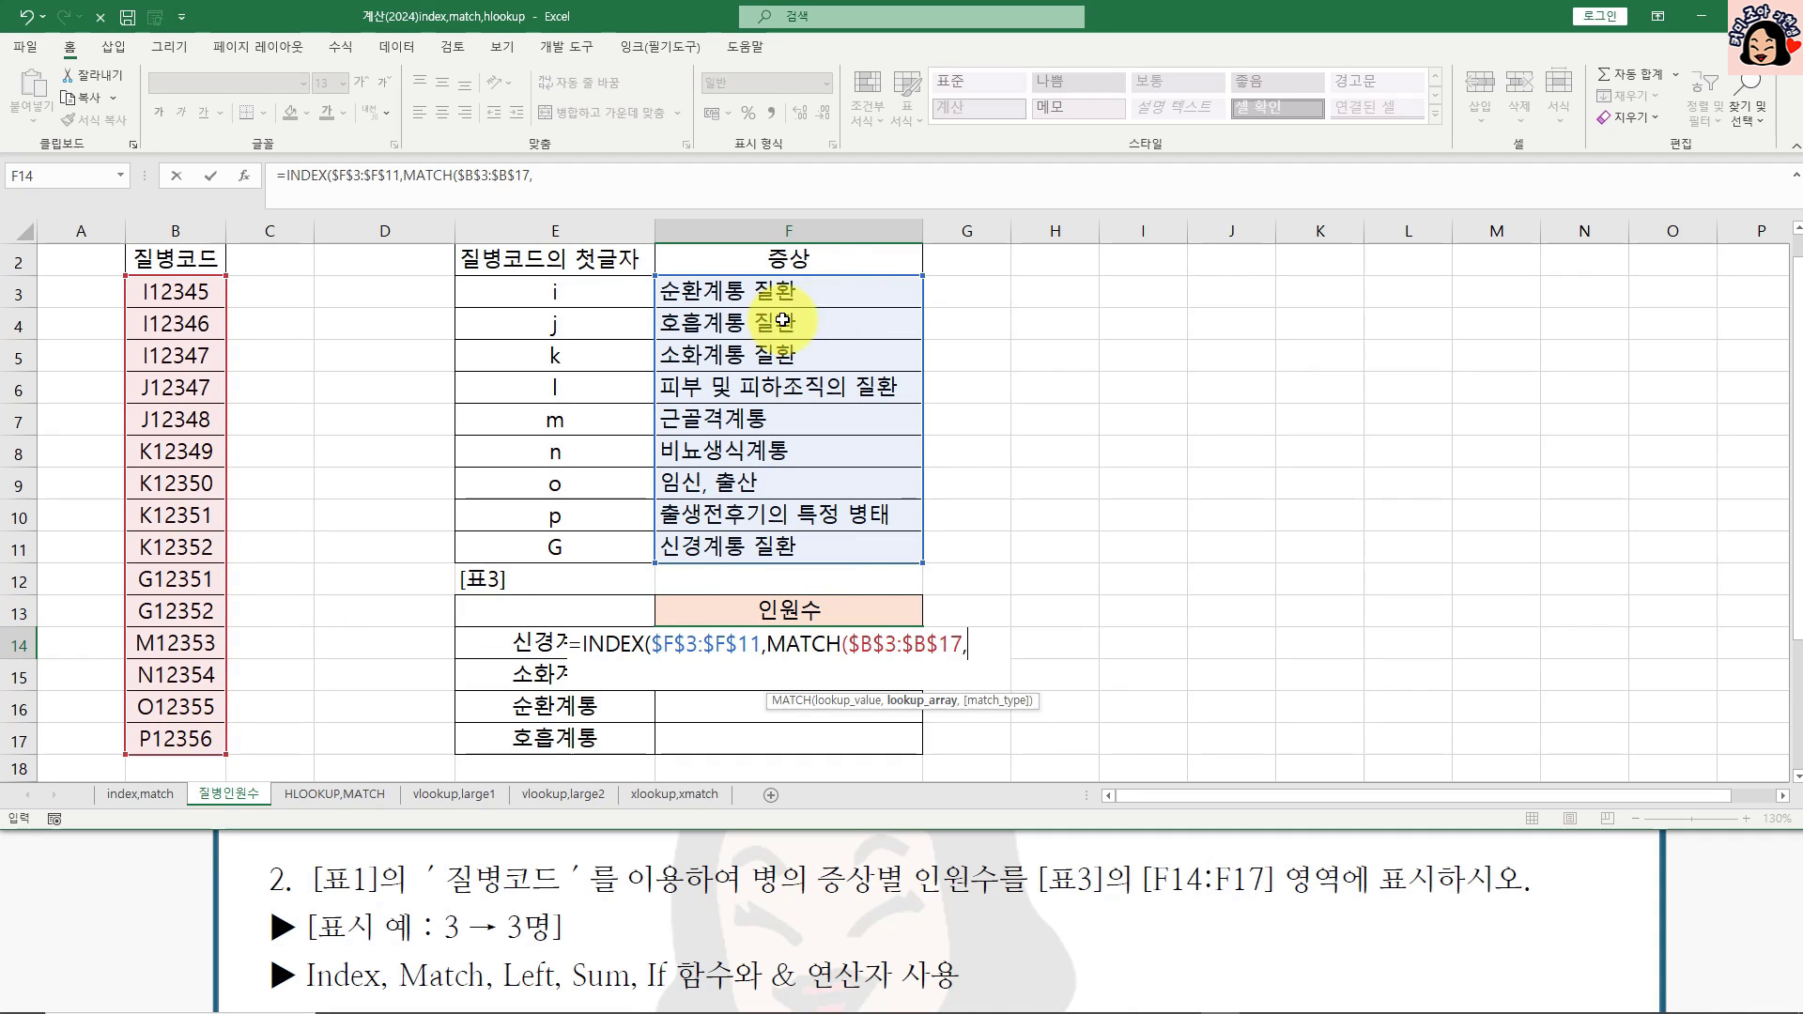
pyautogui.moveTo(554, 291); pyautogui.dragTo(622, 531)
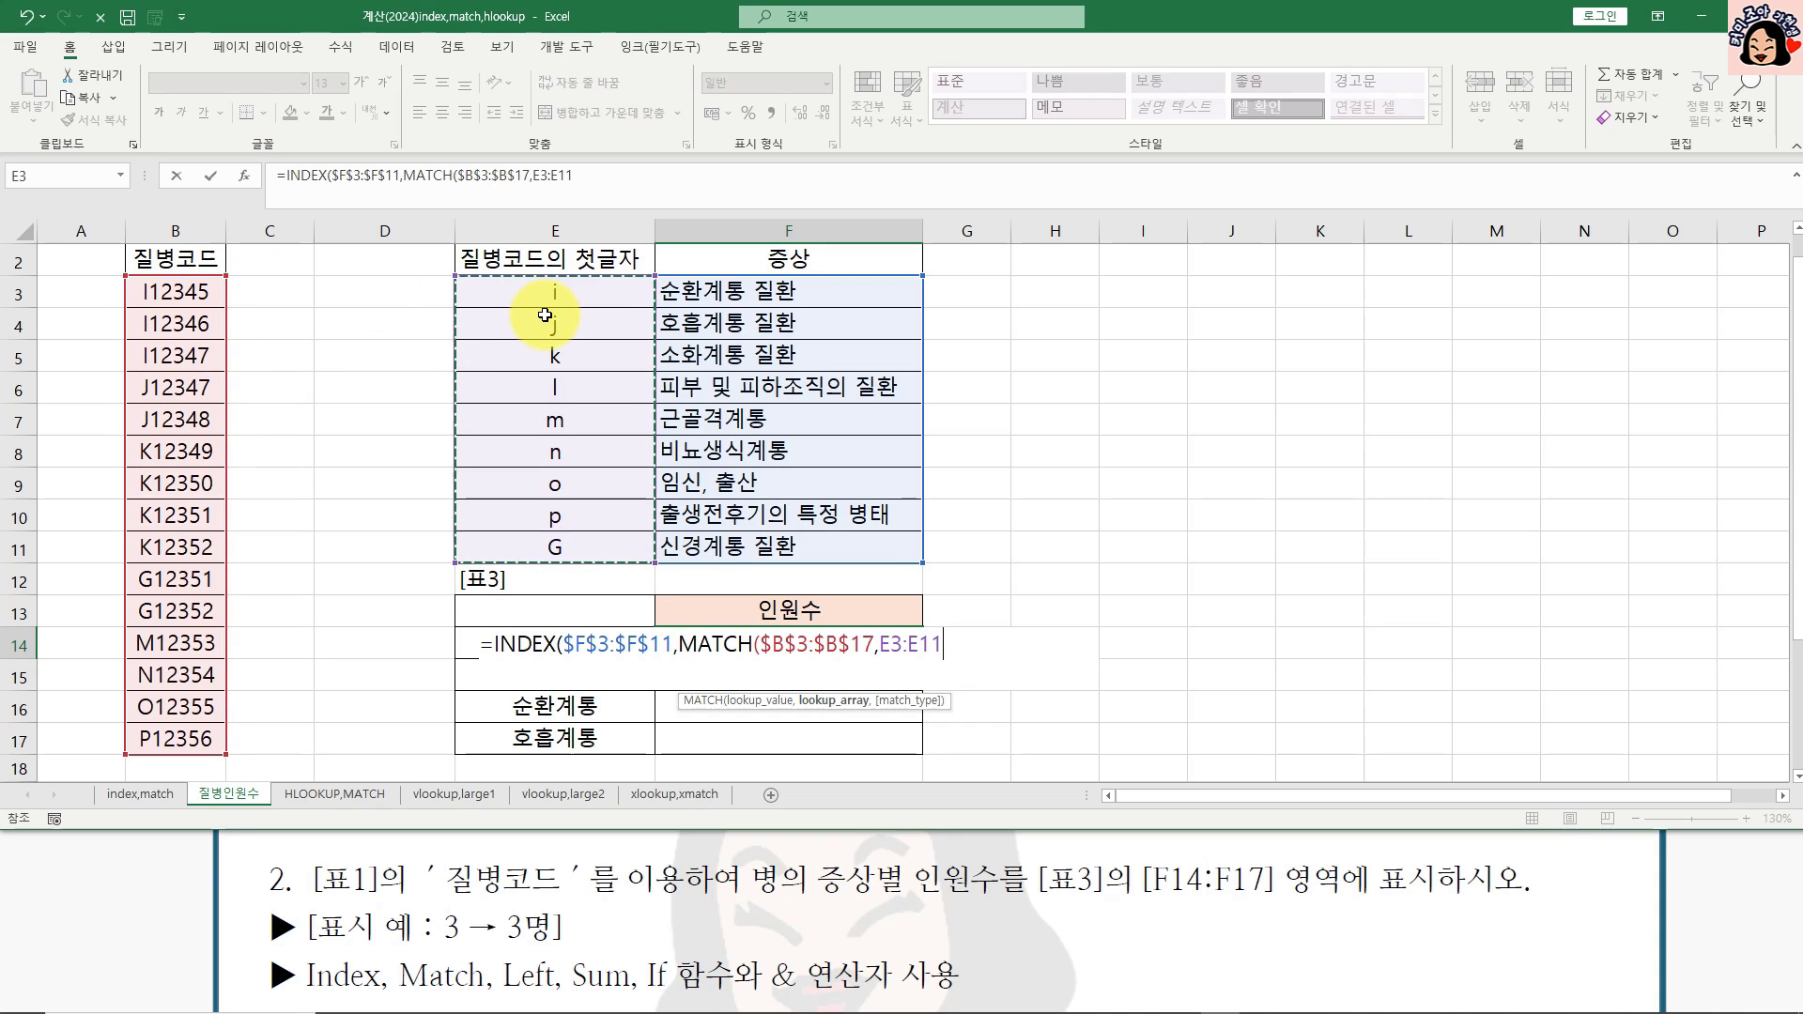
pyautogui.press('F4')
pyautogui.write(',')
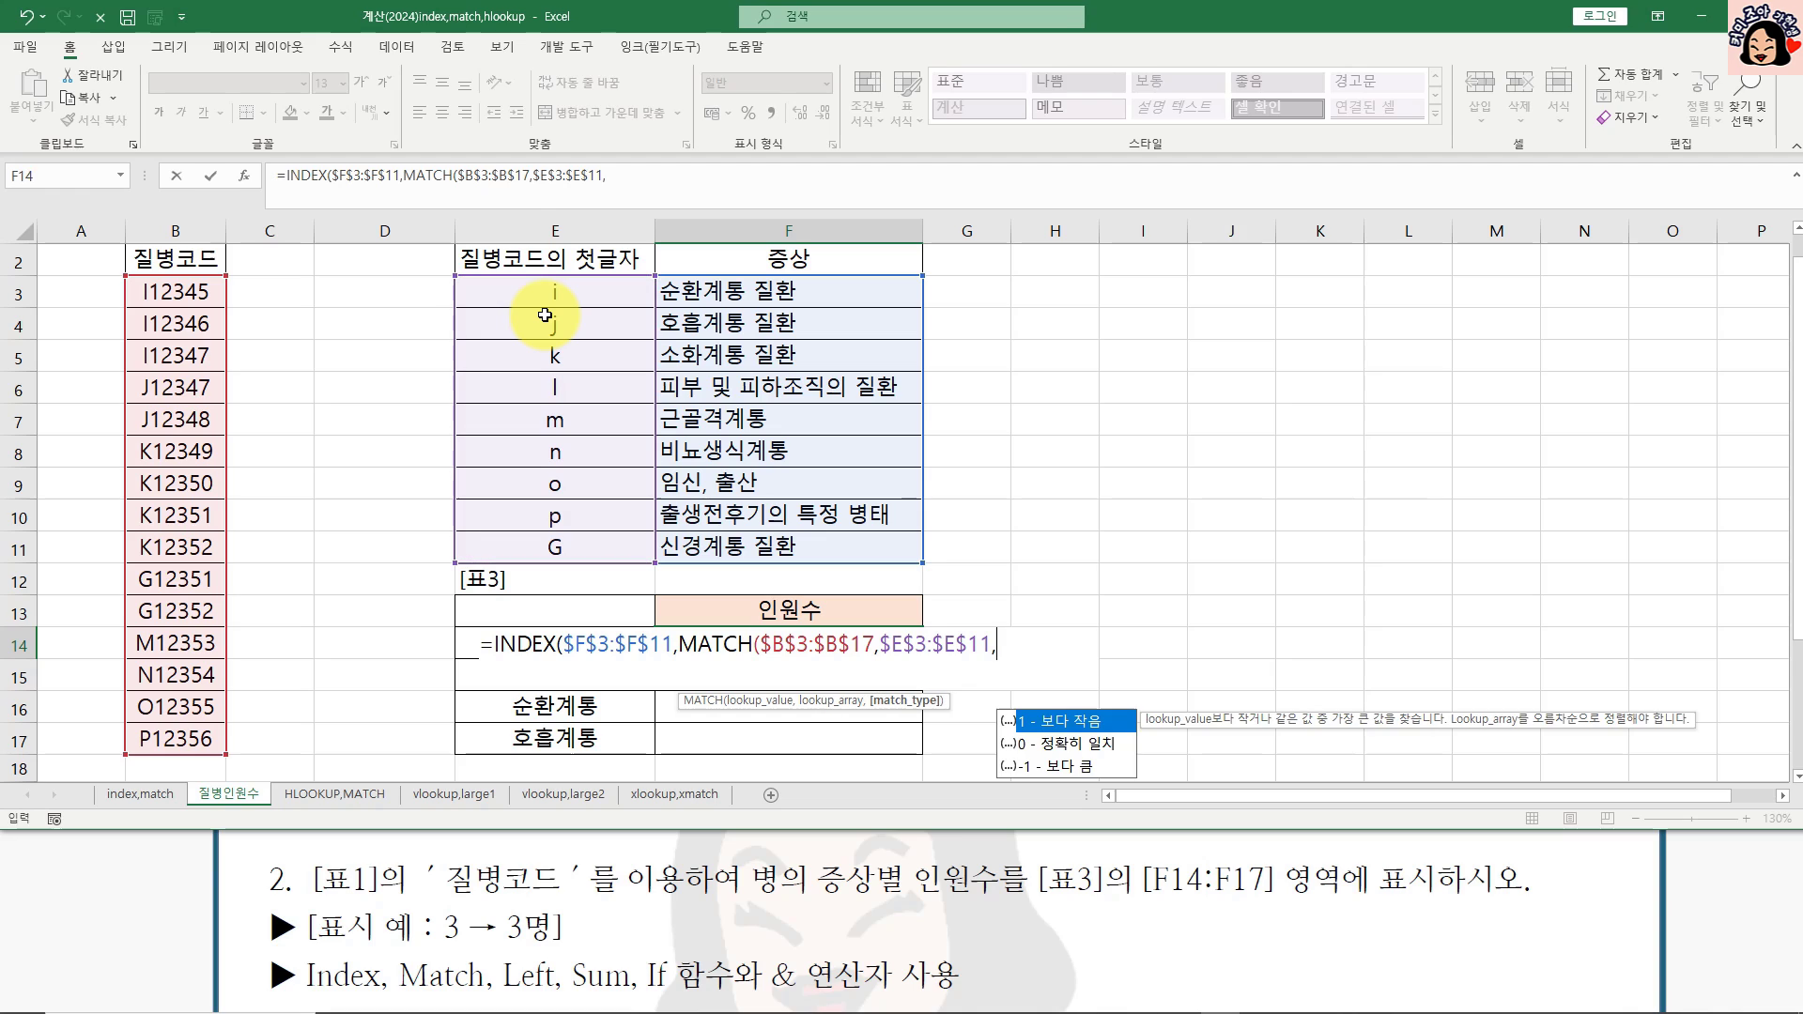
pyautogui.write('0)')
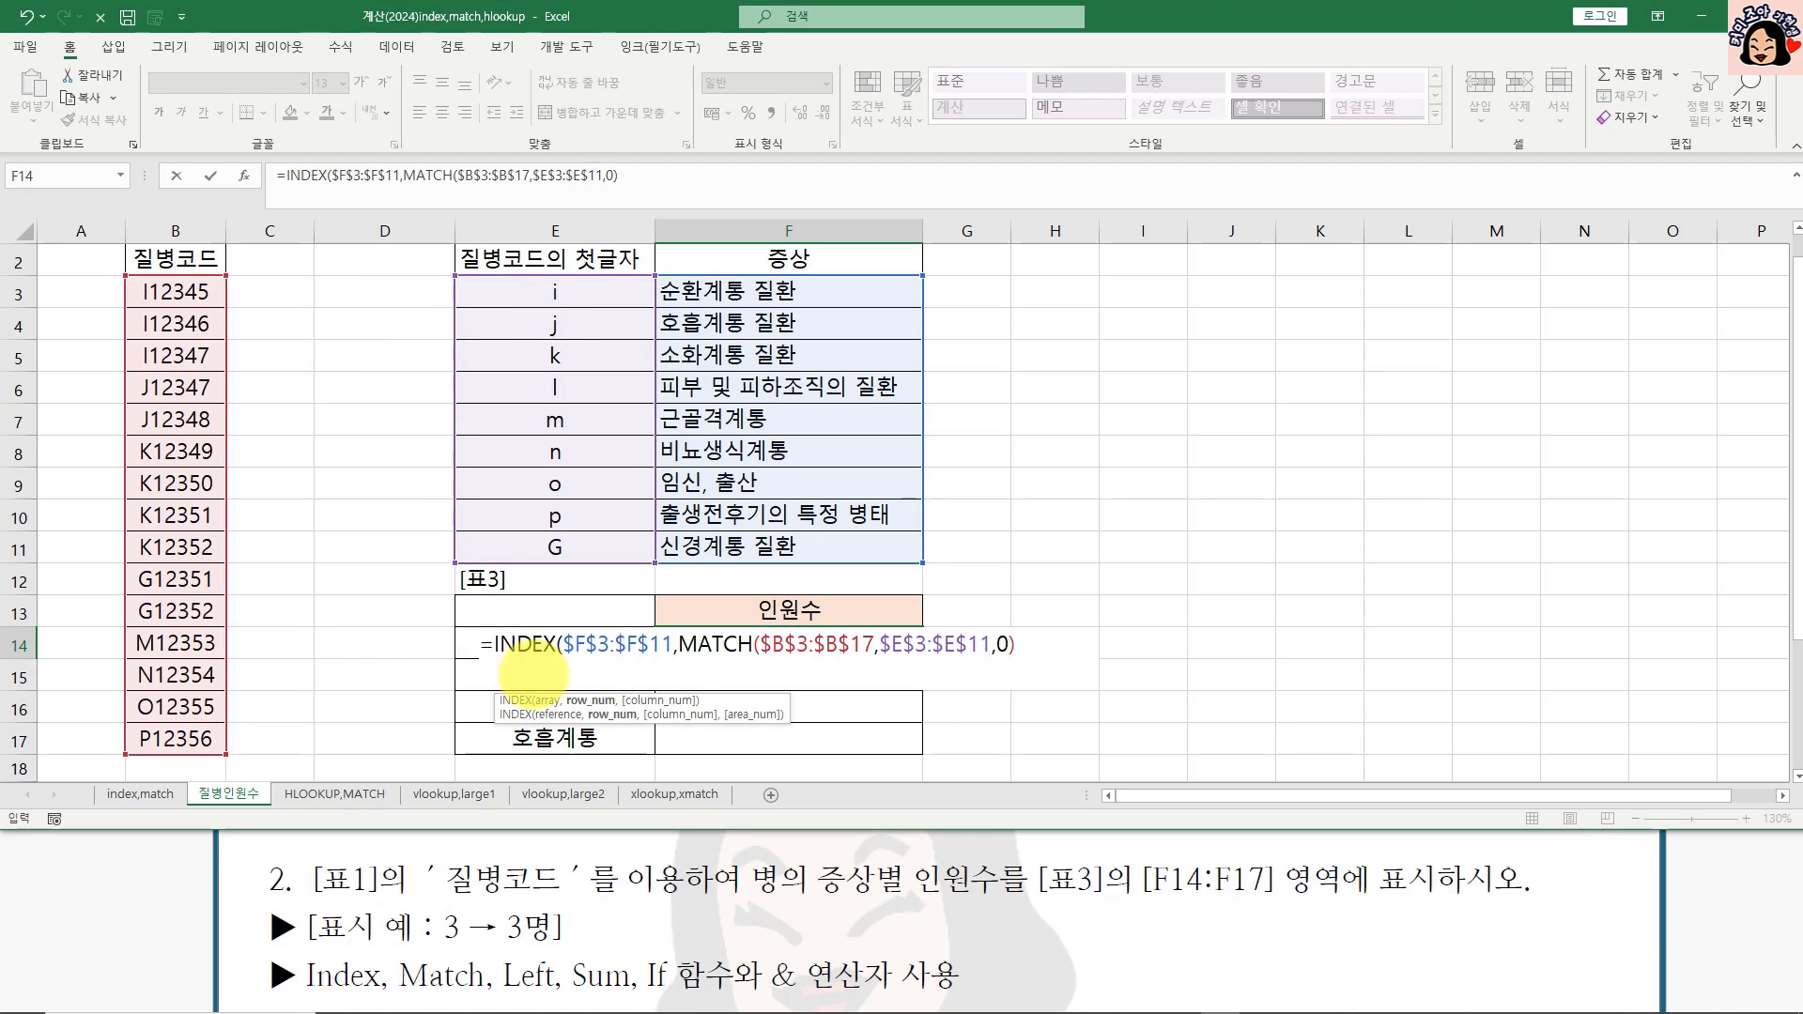
# Step: Trace how MATCH relates the table 1 disease codes to the first letters in table 2 and how INDEX picks the corresponding symptom
pyautogui.moveTo(764, 671); pyautogui.dragTo(853, 667)
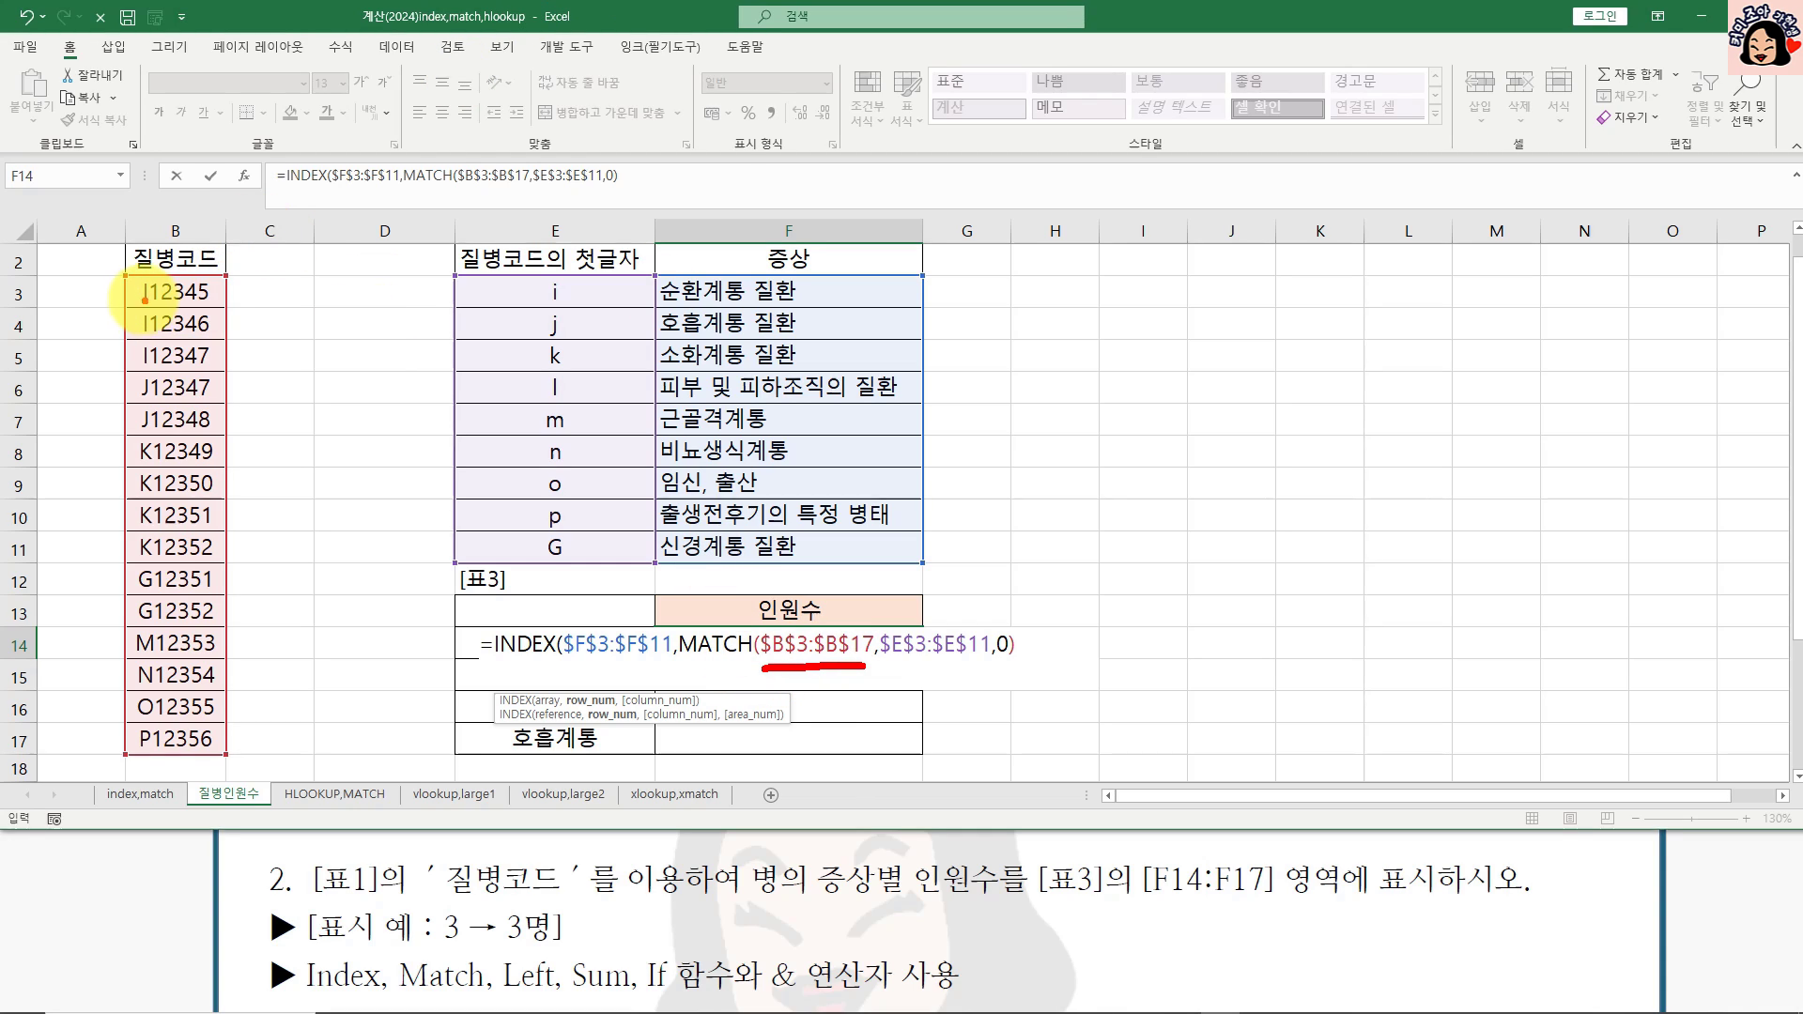
pyautogui.moveTo(226, 293)
pyautogui.mouseDown()
pyautogui.moveTo(413, 266)
pyautogui.moveTo(483, 283)
pyautogui.moveTo(449, 312)
pyautogui.moveTo(563, 306)
pyautogui.moveTo(613, 325)
pyautogui.moveTo(587, 526)
pyautogui.moveTo(561, 565)
pyautogui.mouseUp()
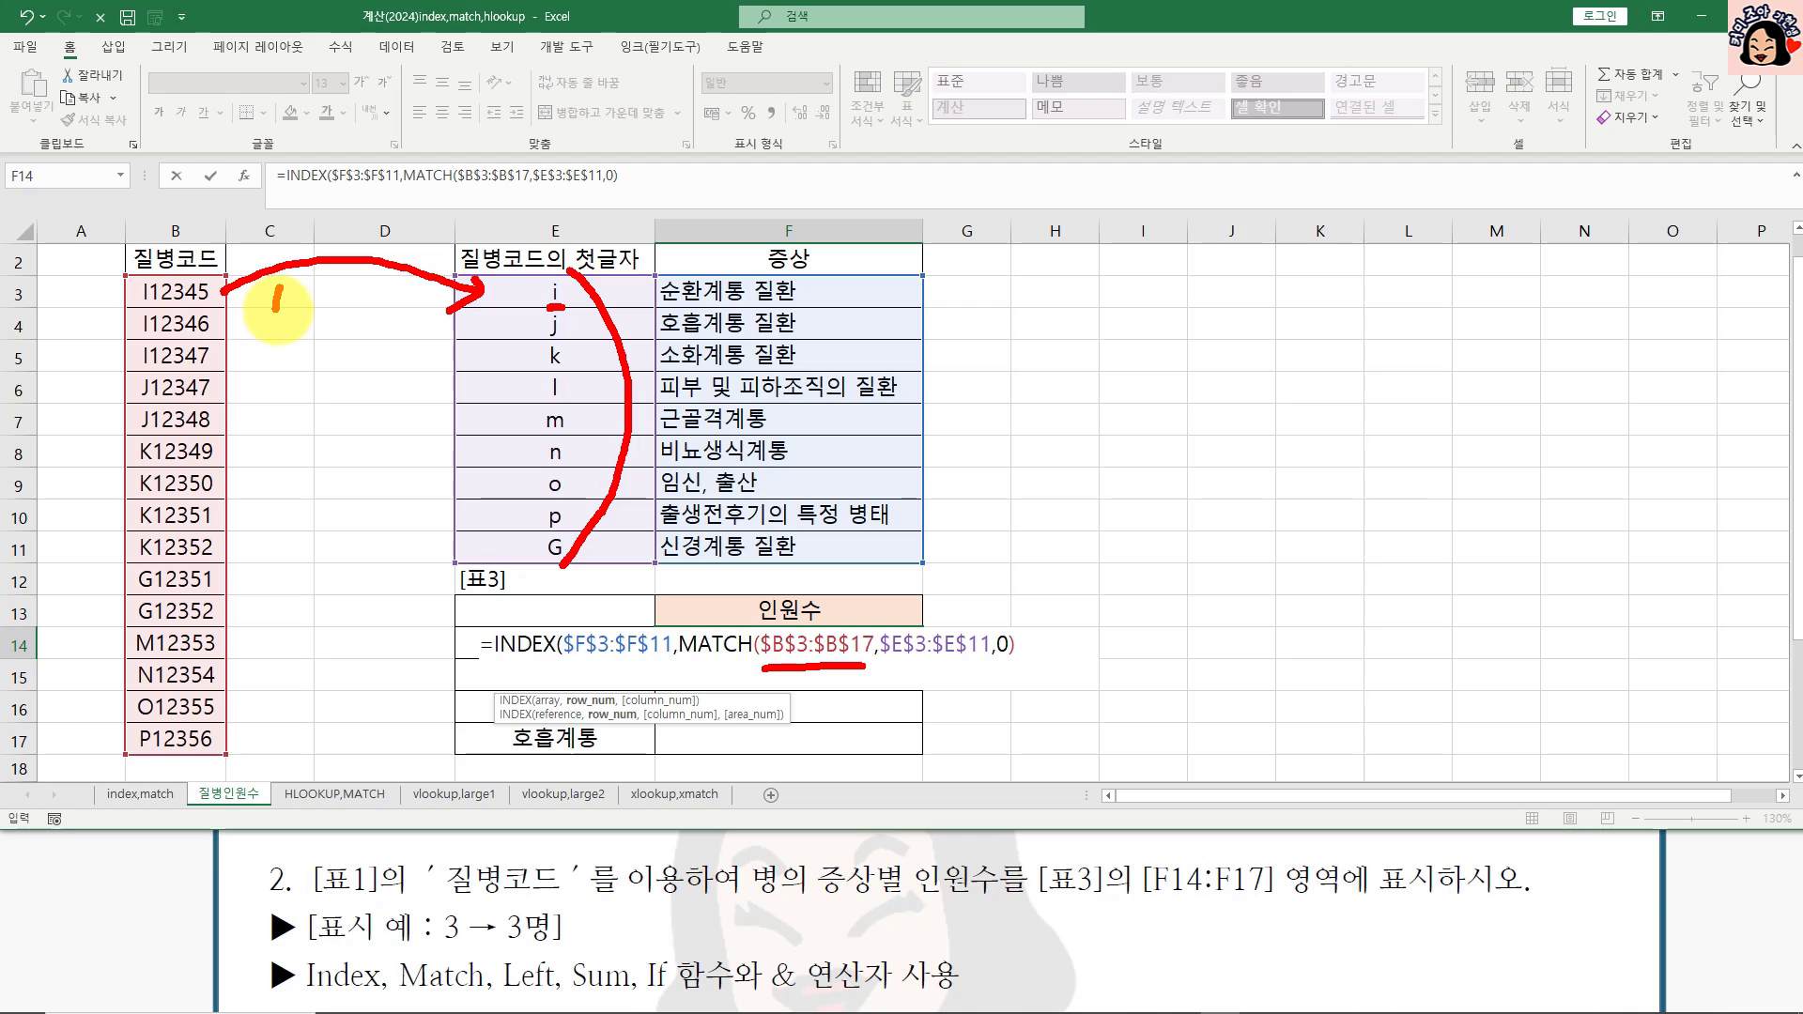
pyautogui.moveTo(312, 300); pyautogui.dragTo(404, 317)
pyautogui.moveTo(247, 328); pyautogui.dragTo(383, 327)
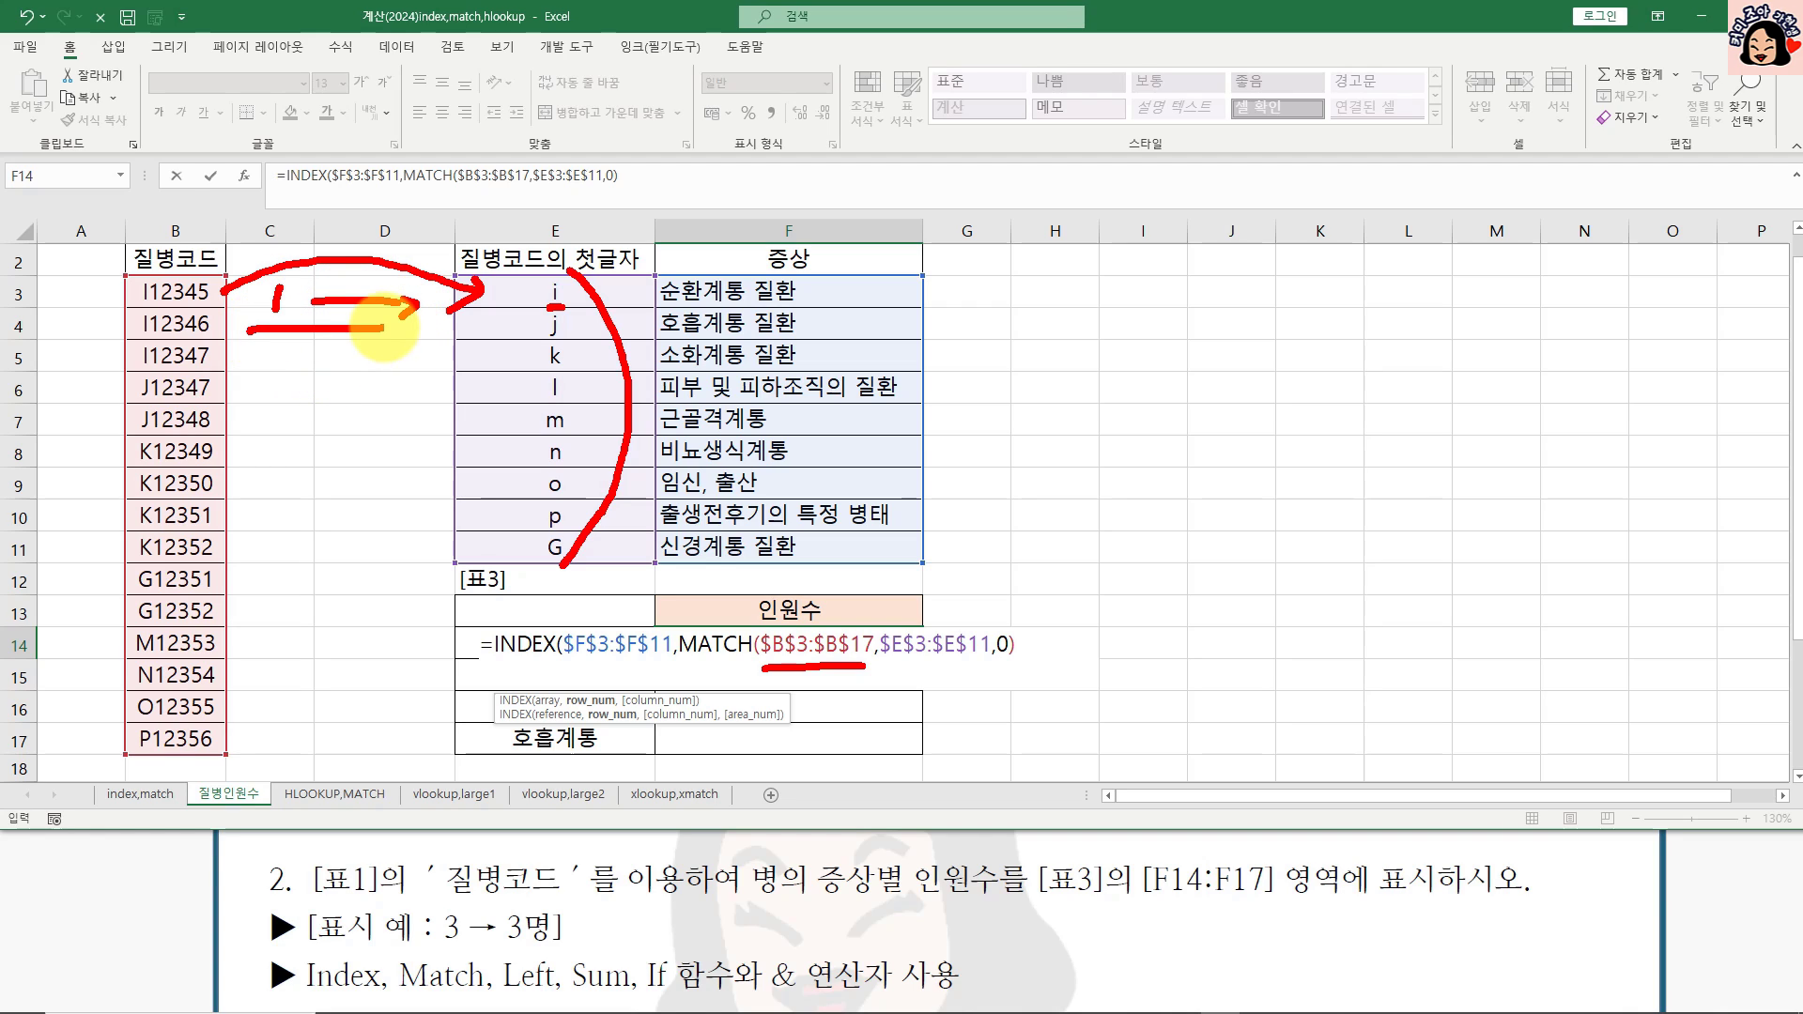
pyautogui.moveTo(248, 359); pyautogui.dragTo(414, 357)
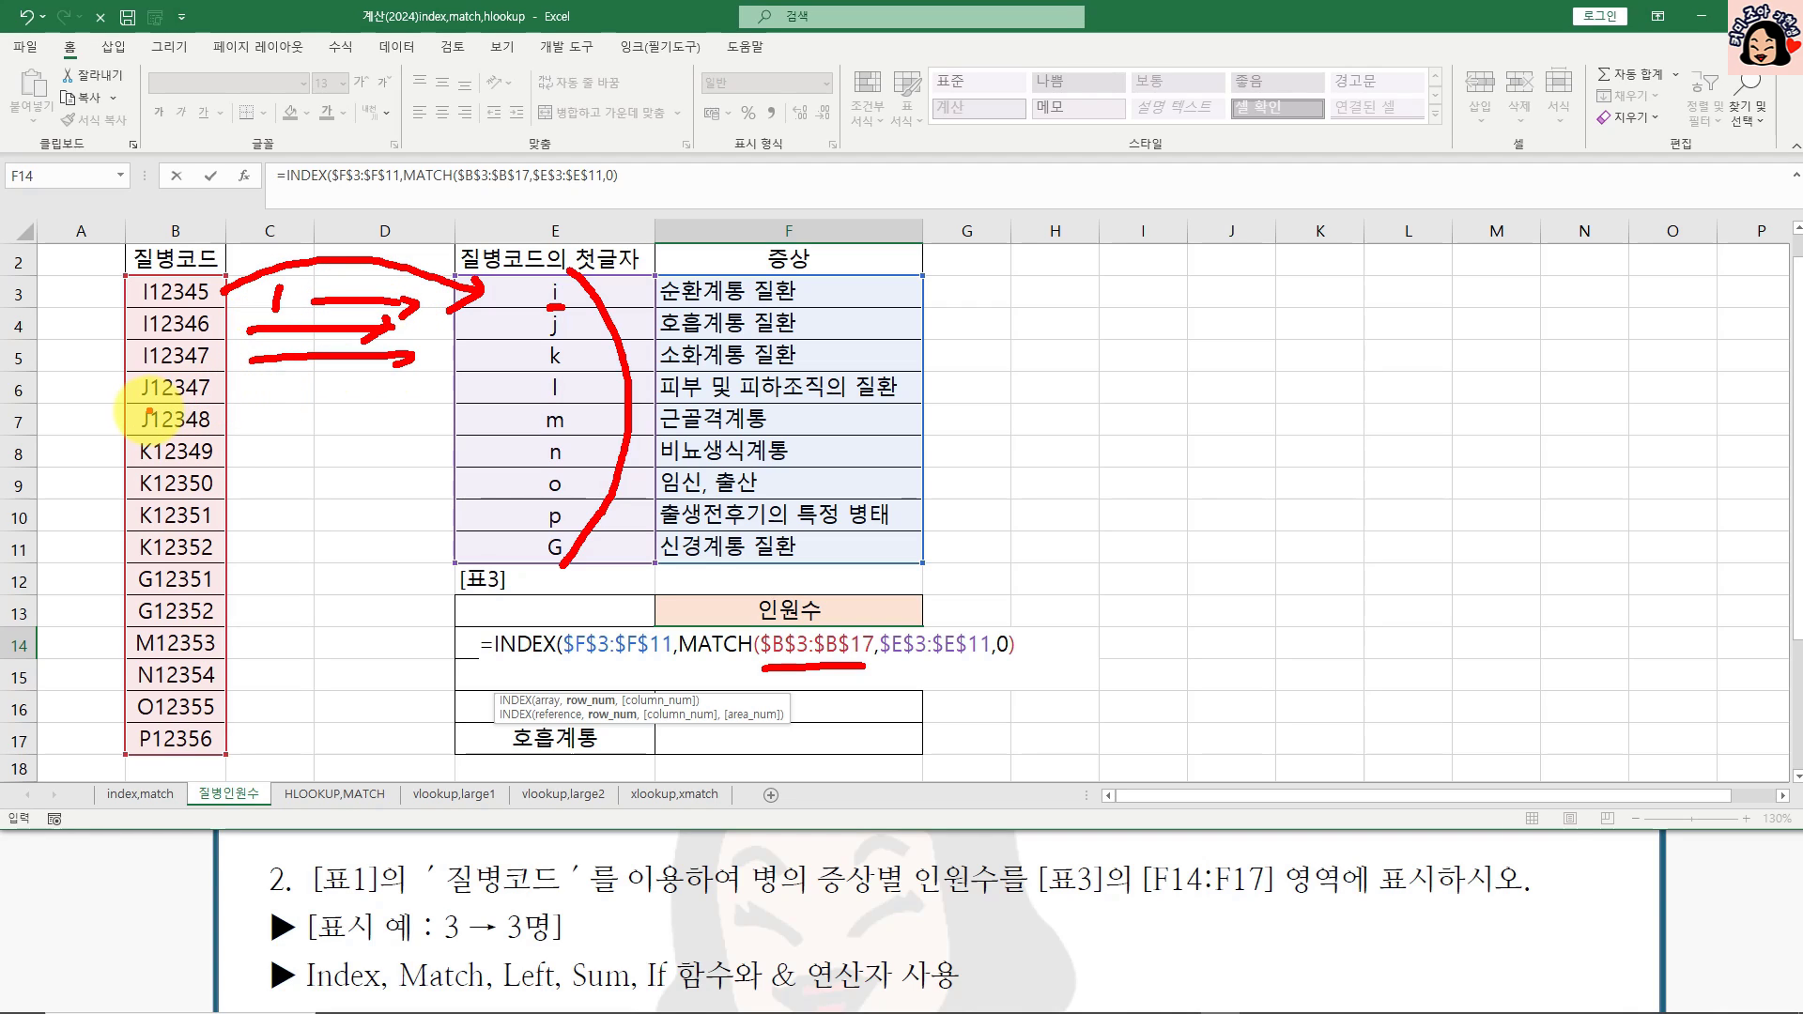
pyautogui.moveTo(149, 386); pyautogui.dragTo(184, 392)
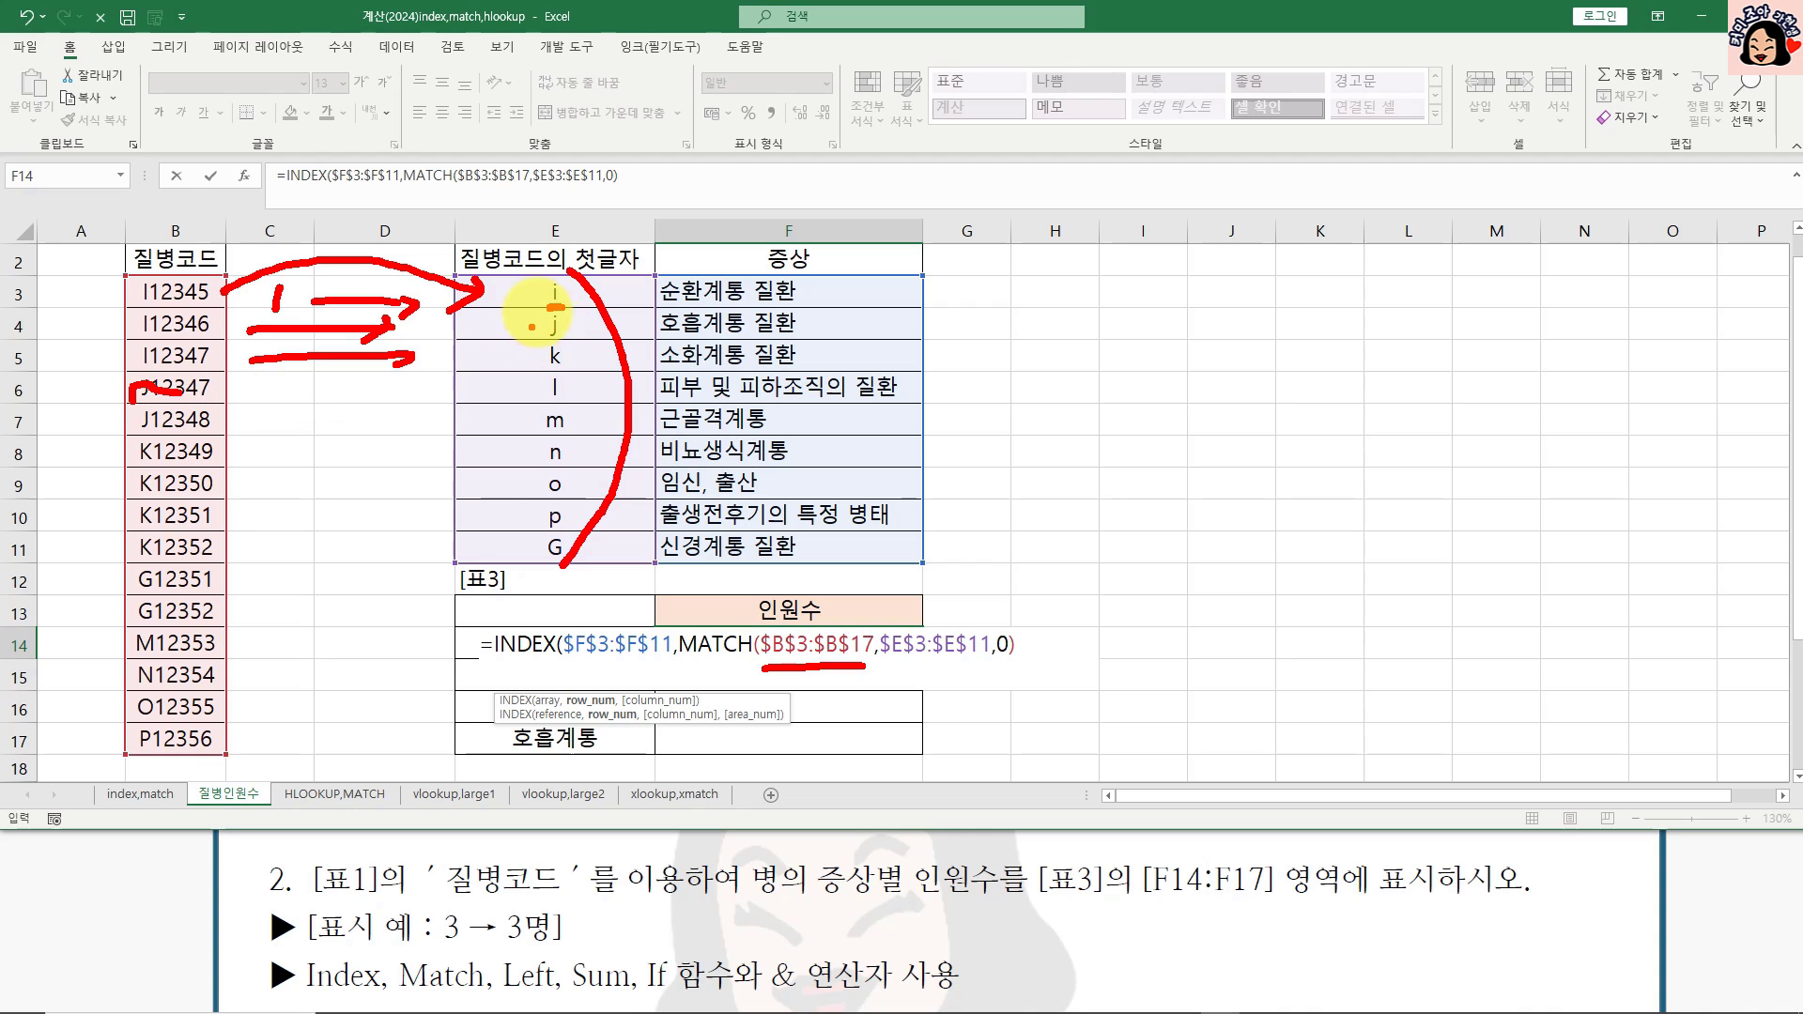
pyautogui.moveTo(554, 306); pyautogui.dragTo(562, 281)
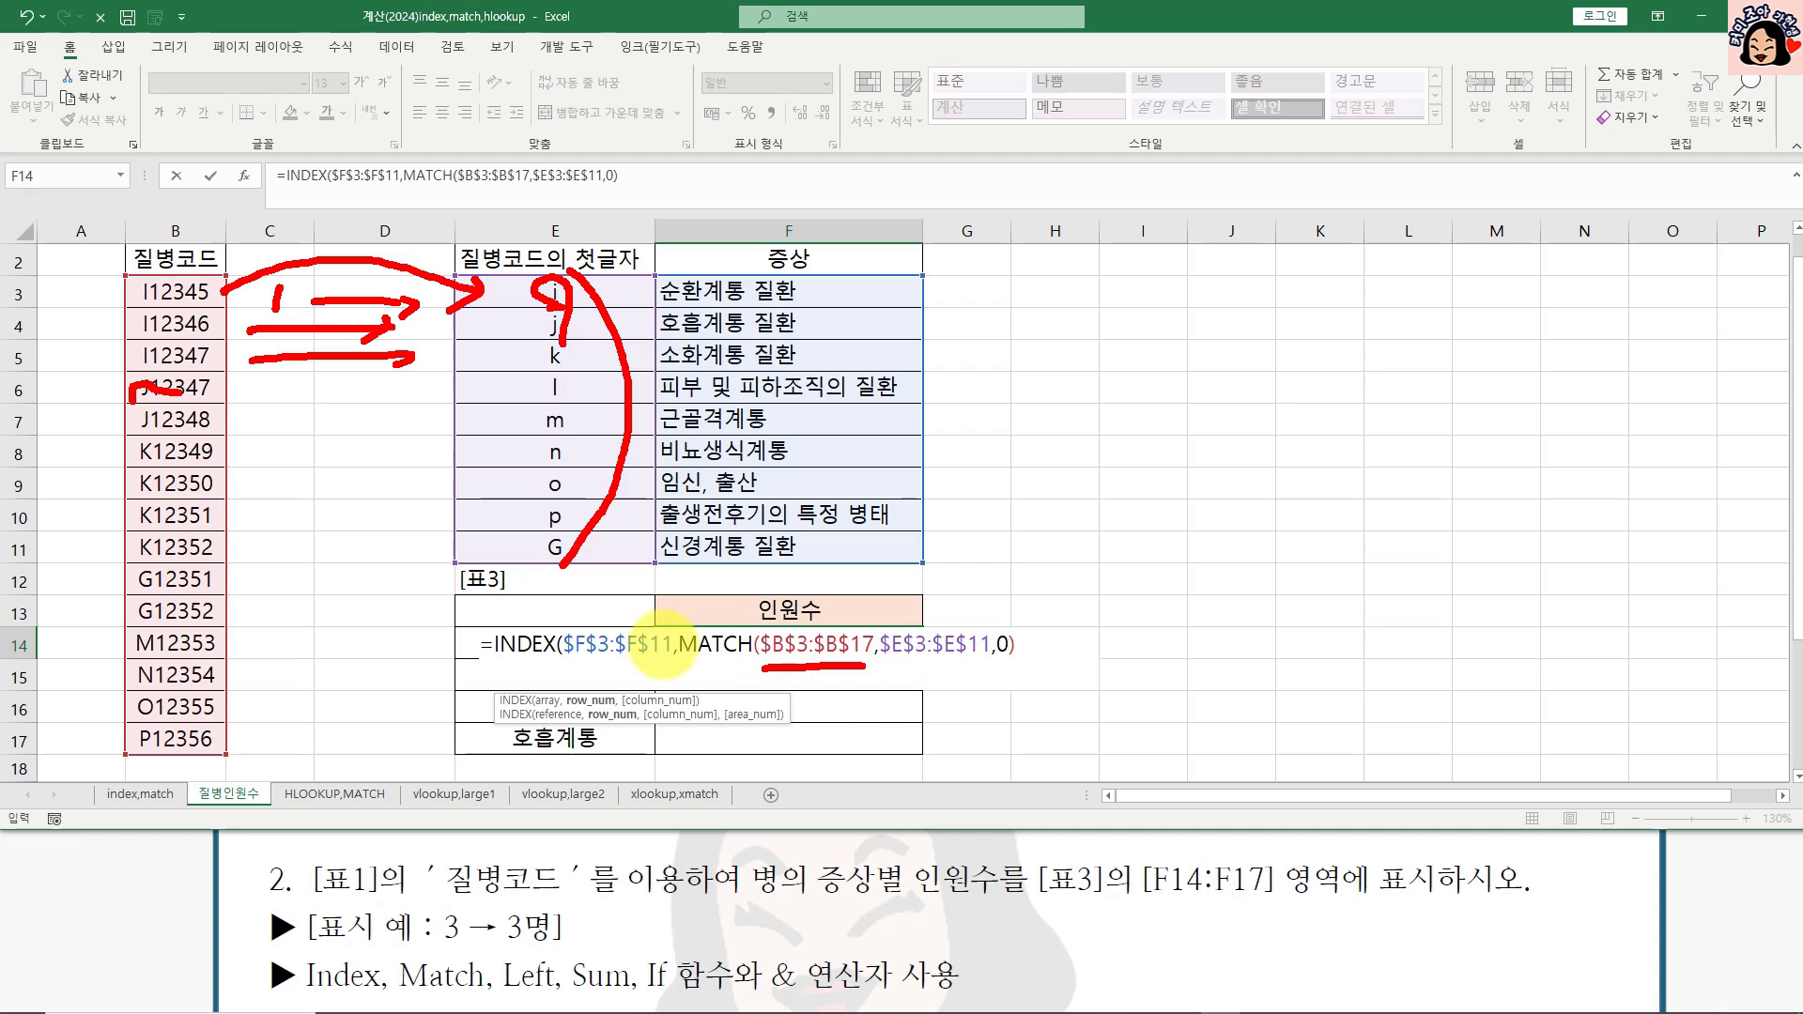
pyautogui.moveTo(554, 660); pyautogui.dragTo(653, 666)
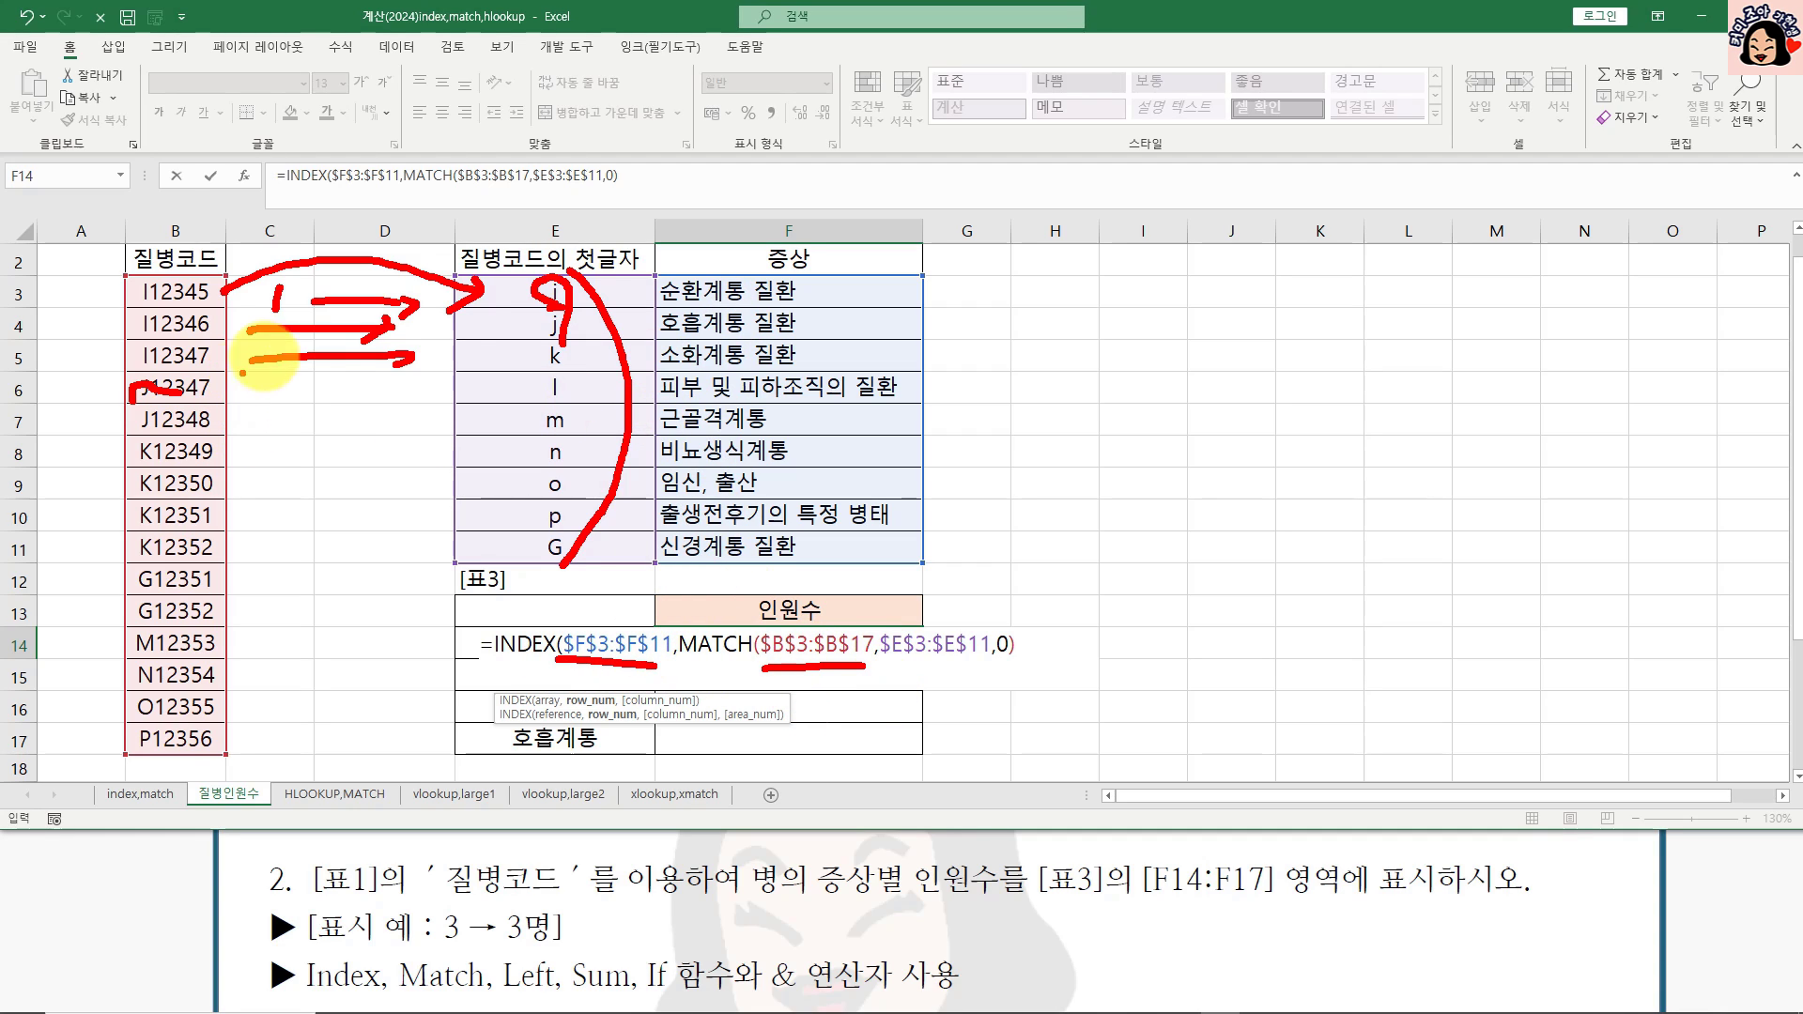
pyautogui.moveTo(658, 305); pyautogui.dragTo(807, 303)
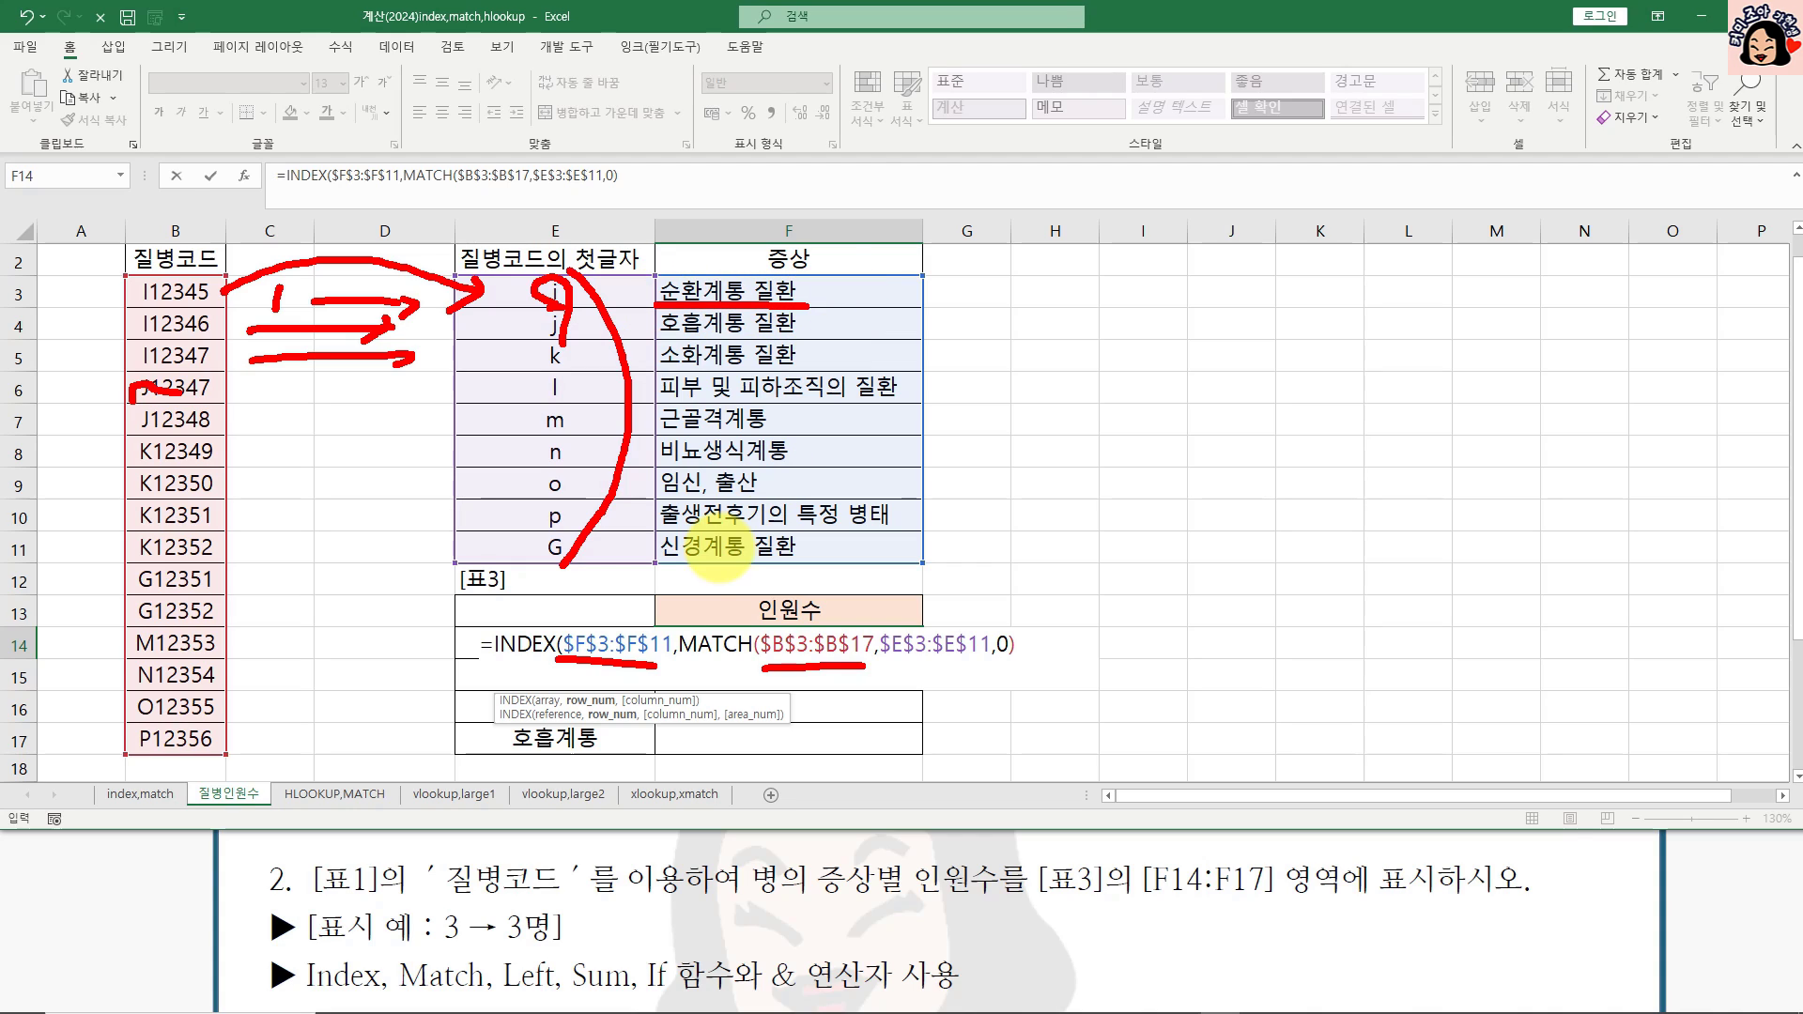
pyautogui.moveTo(610, 615); pyautogui.dragTo(629, 624)
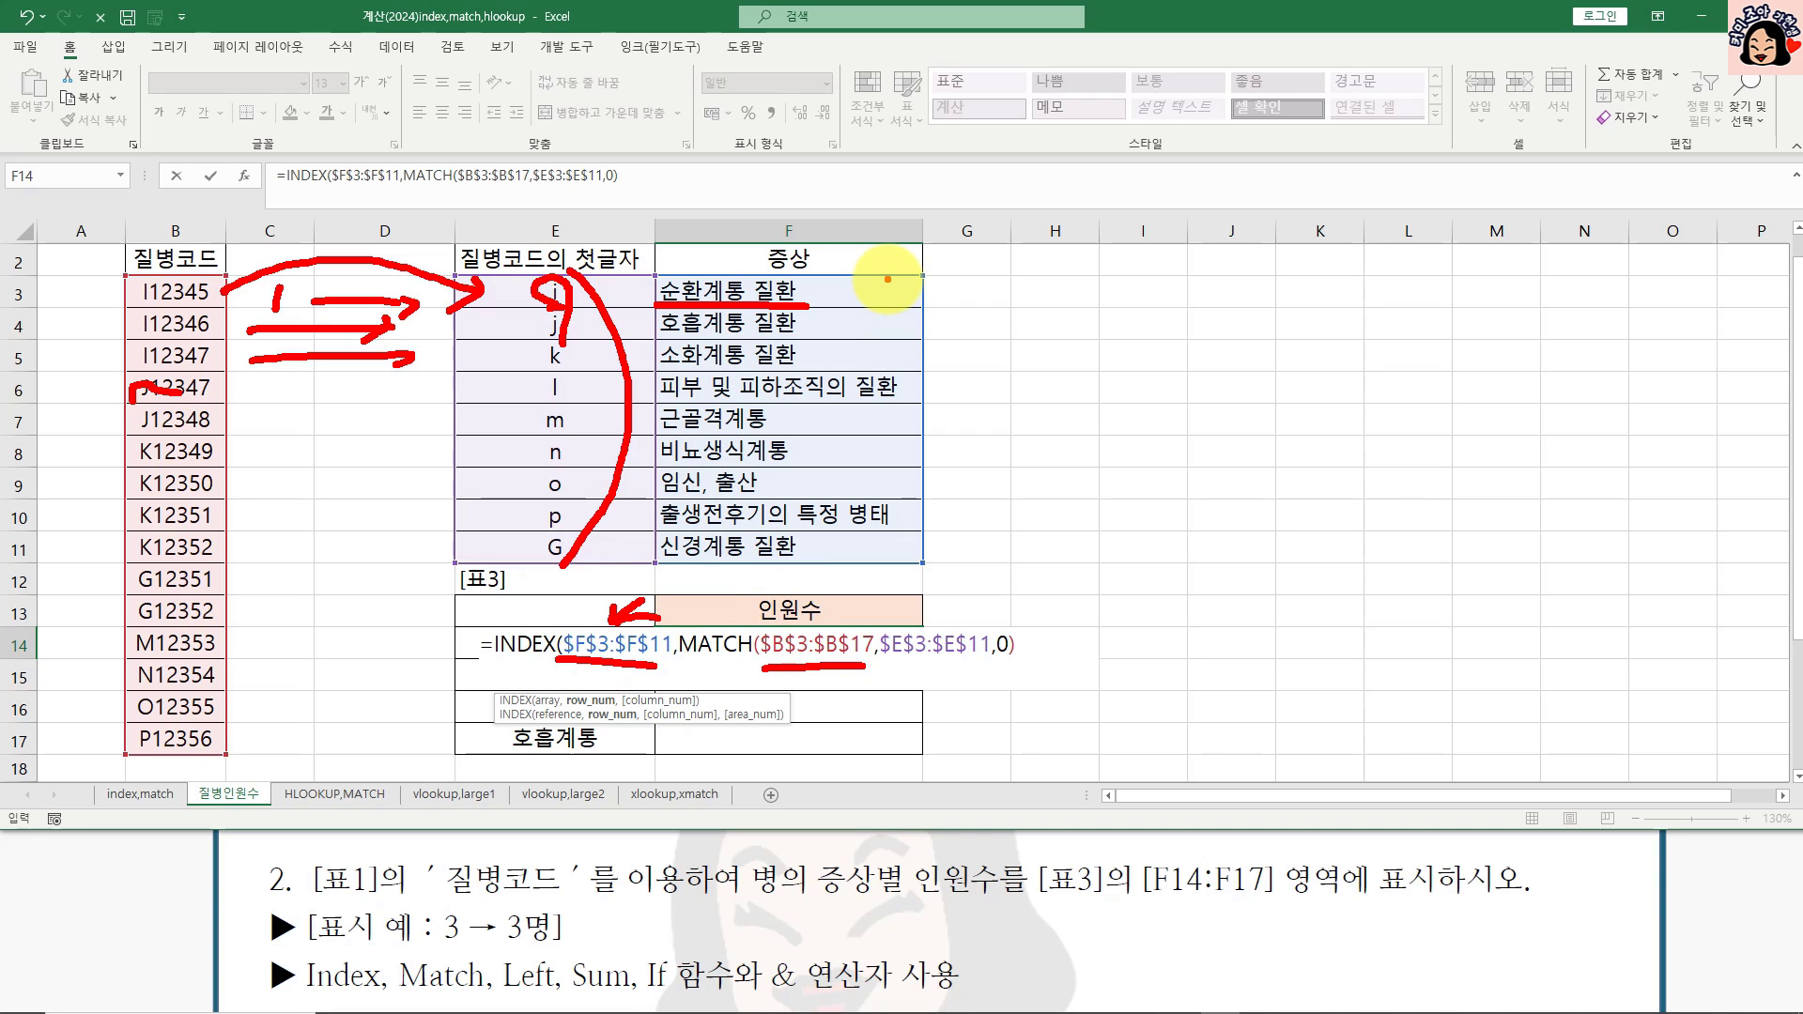
pyautogui.moveTo(888, 279)
pyautogui.mouseDown()
pyautogui.moveTo(951, 385)
pyautogui.moveTo(902, 569)
pyautogui.mouseUp()
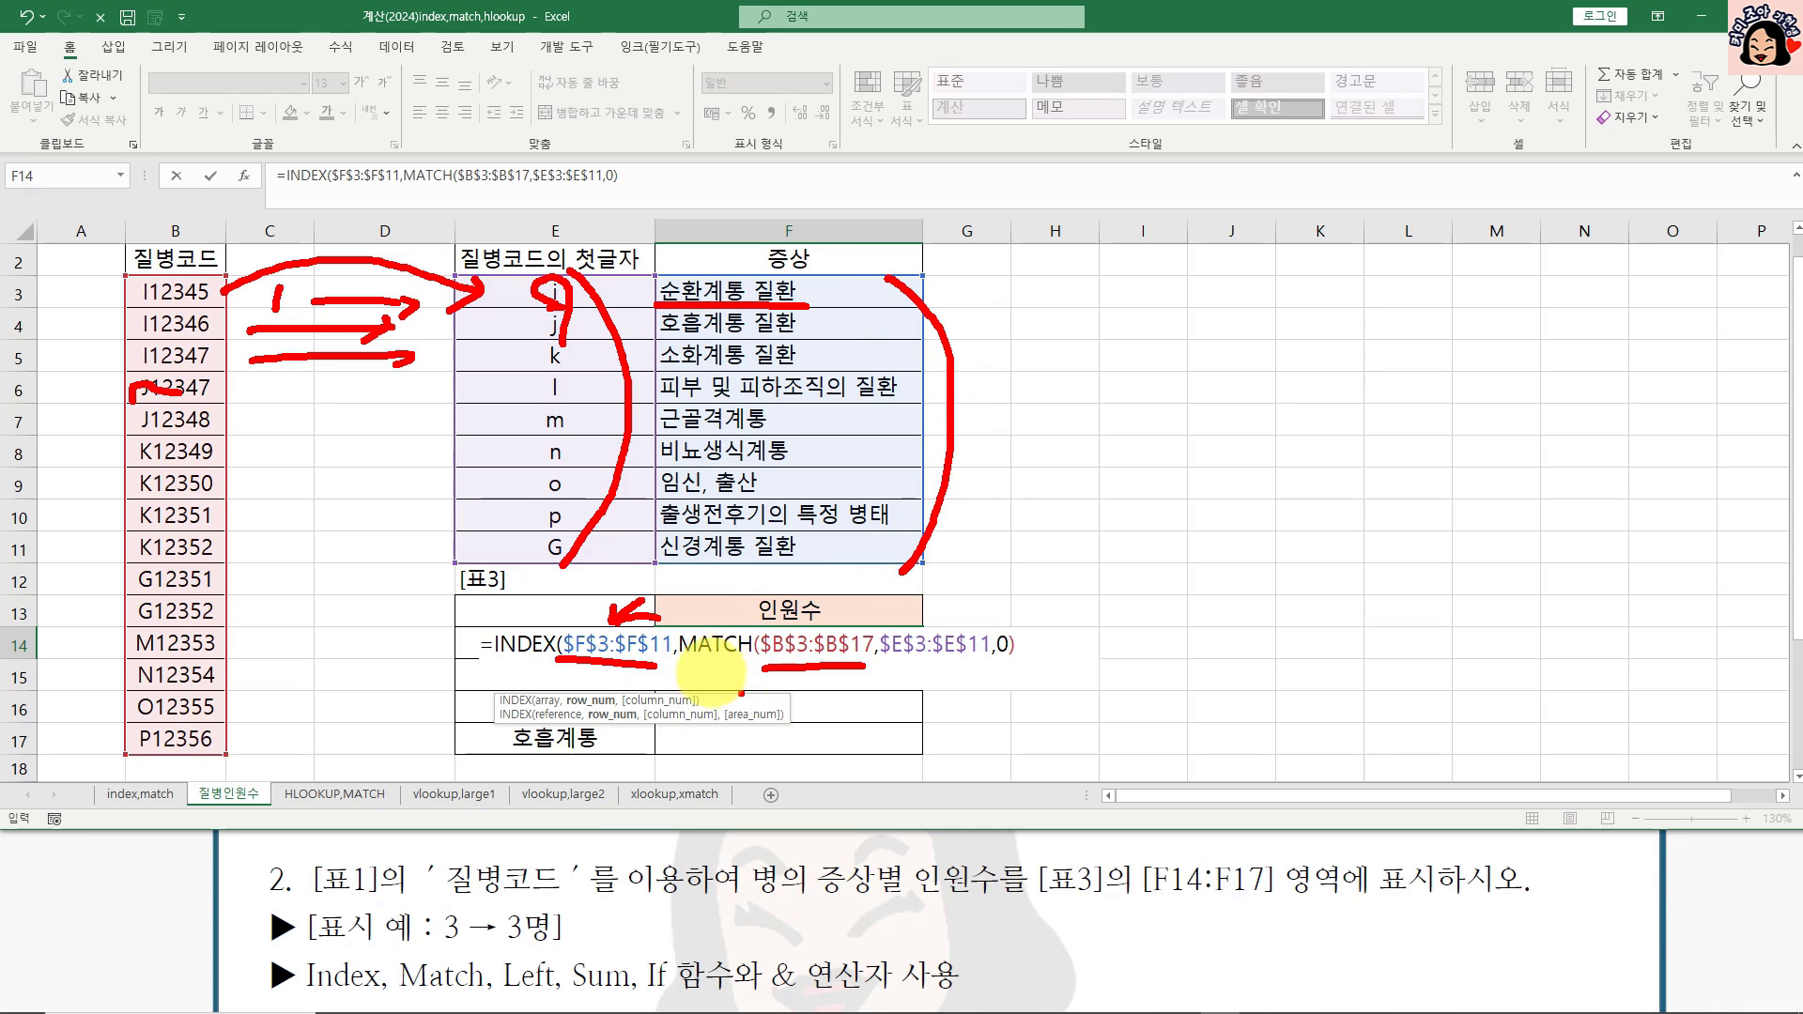
pyautogui.moveTo(565, 311); pyautogui.dragTo(560, 345)
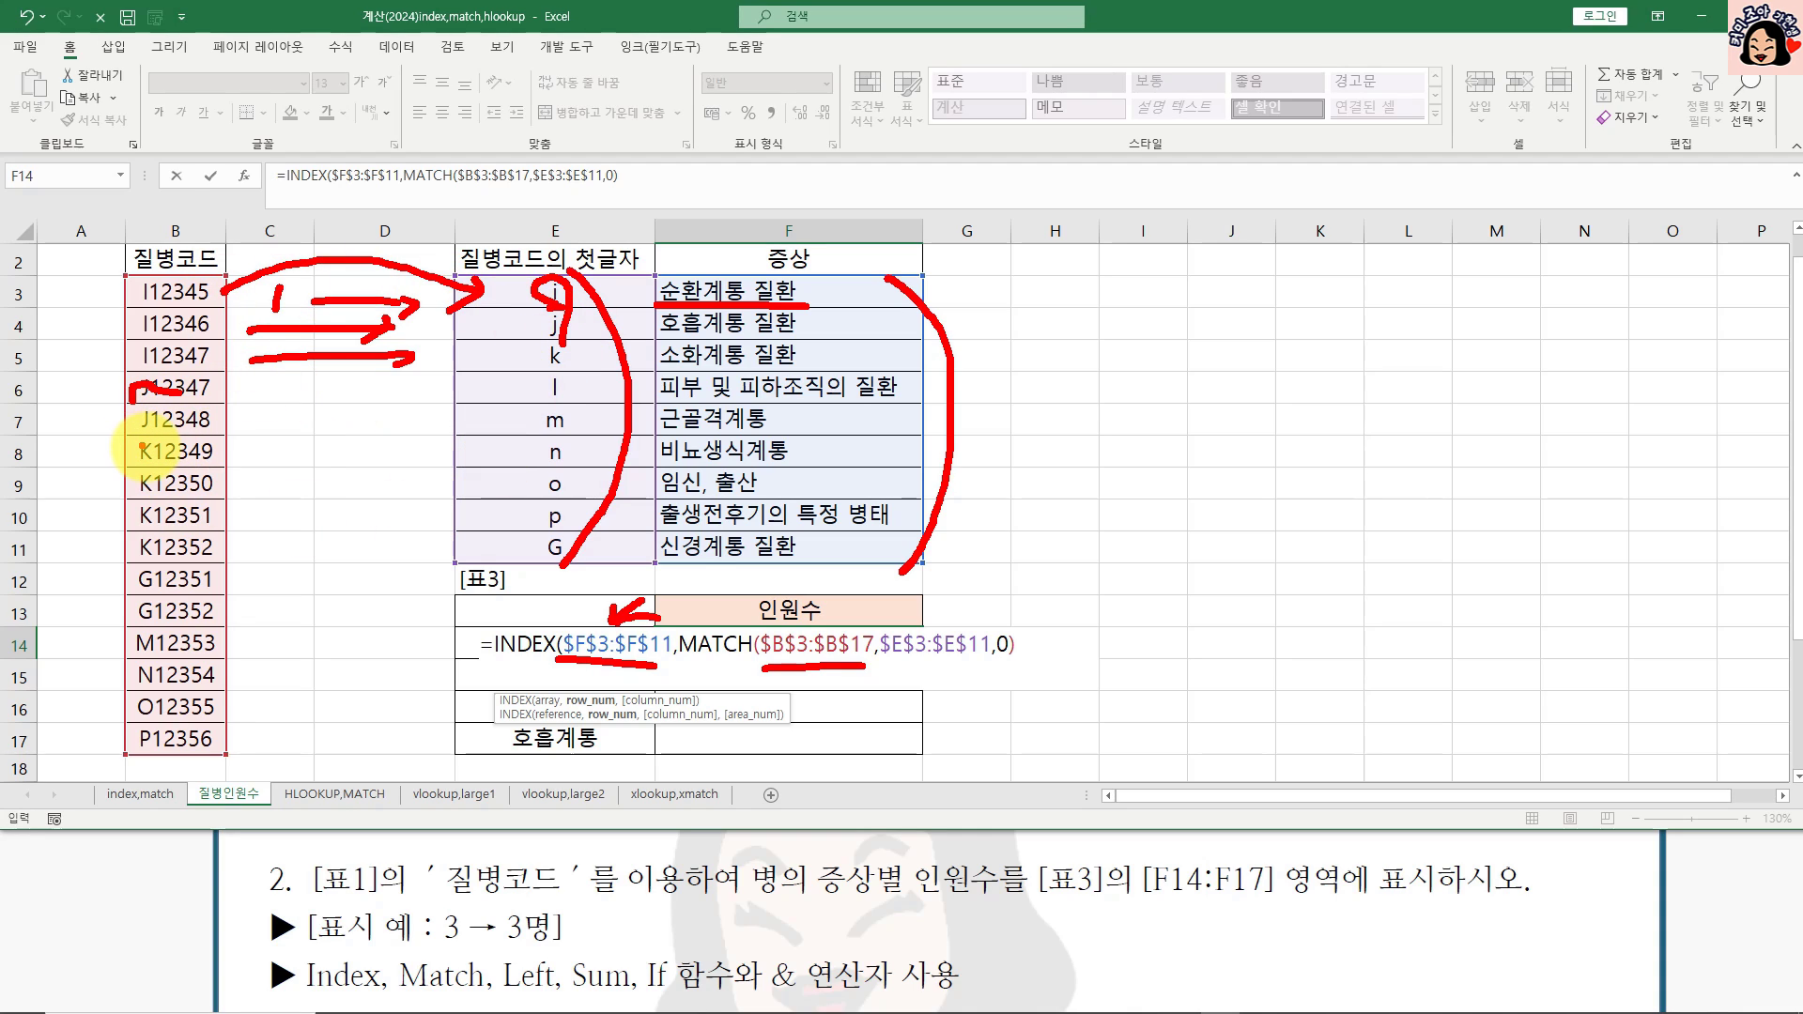
pyautogui.moveTo(141, 462); pyautogui.dragTo(535, 362)
pyautogui.click(580, 302)
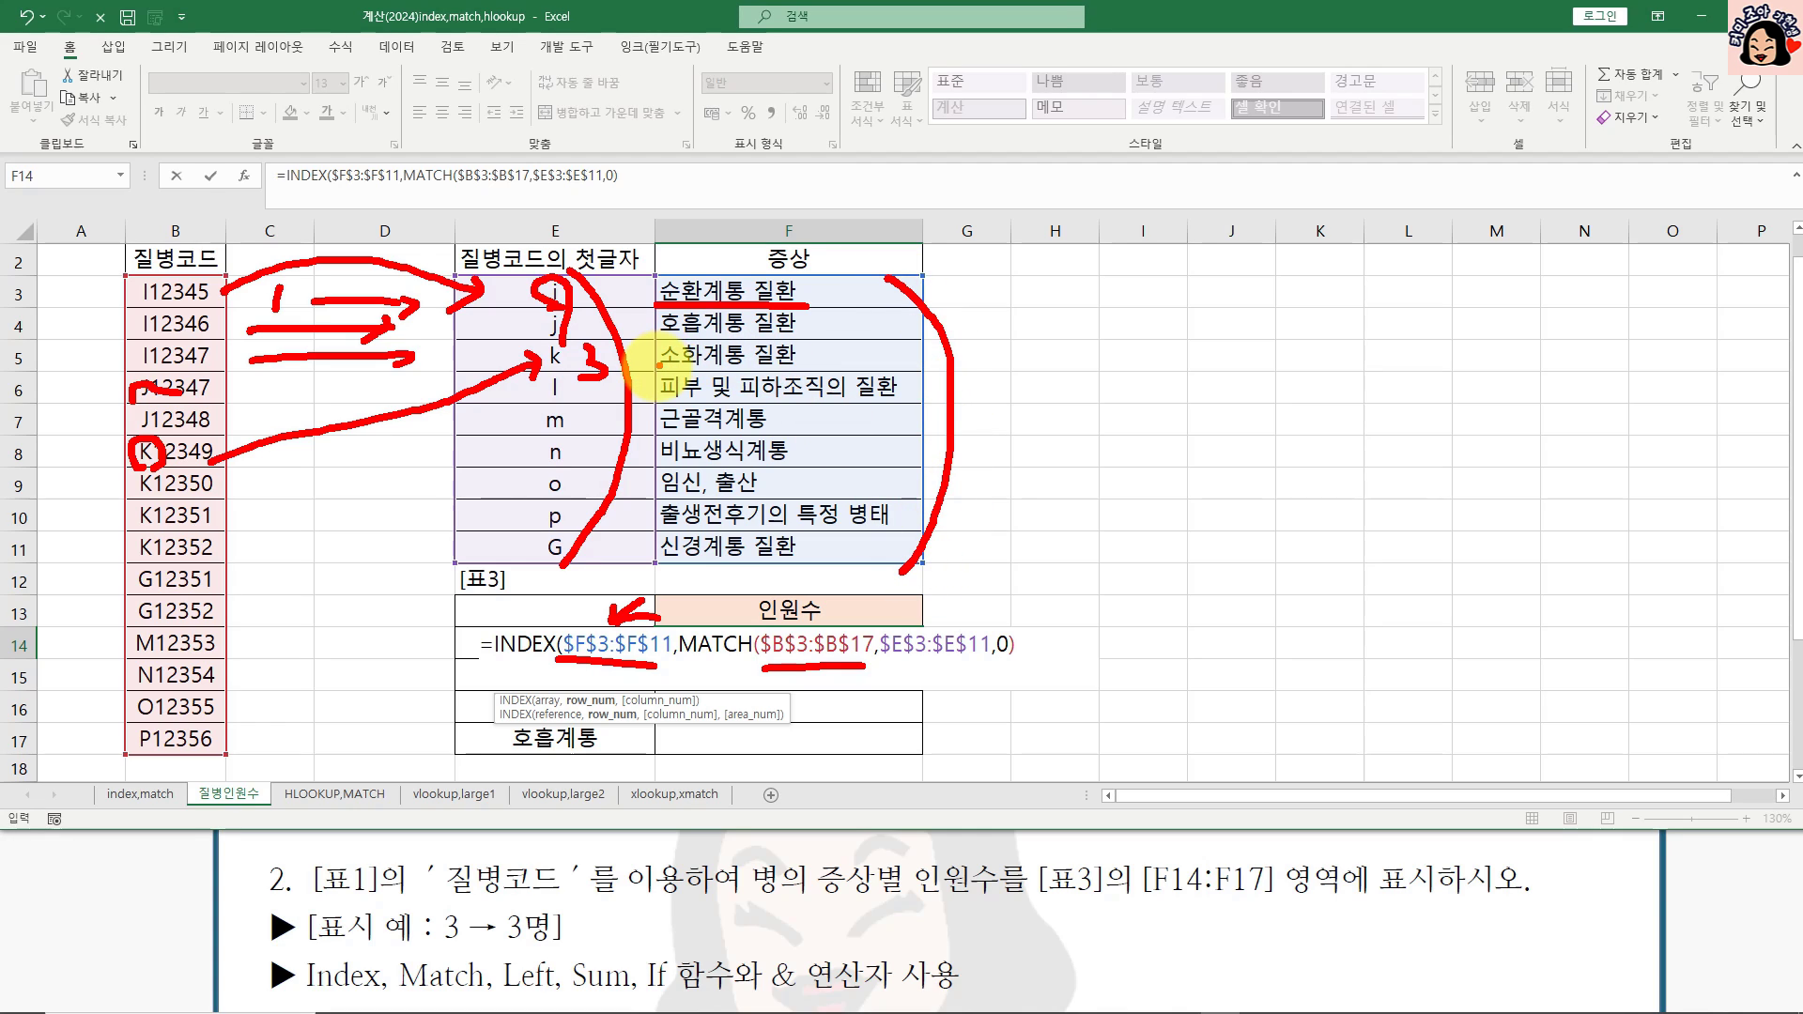
pyautogui.moveTo(657, 367); pyautogui.dragTo(832, 369)
pyautogui.click(542, 609)
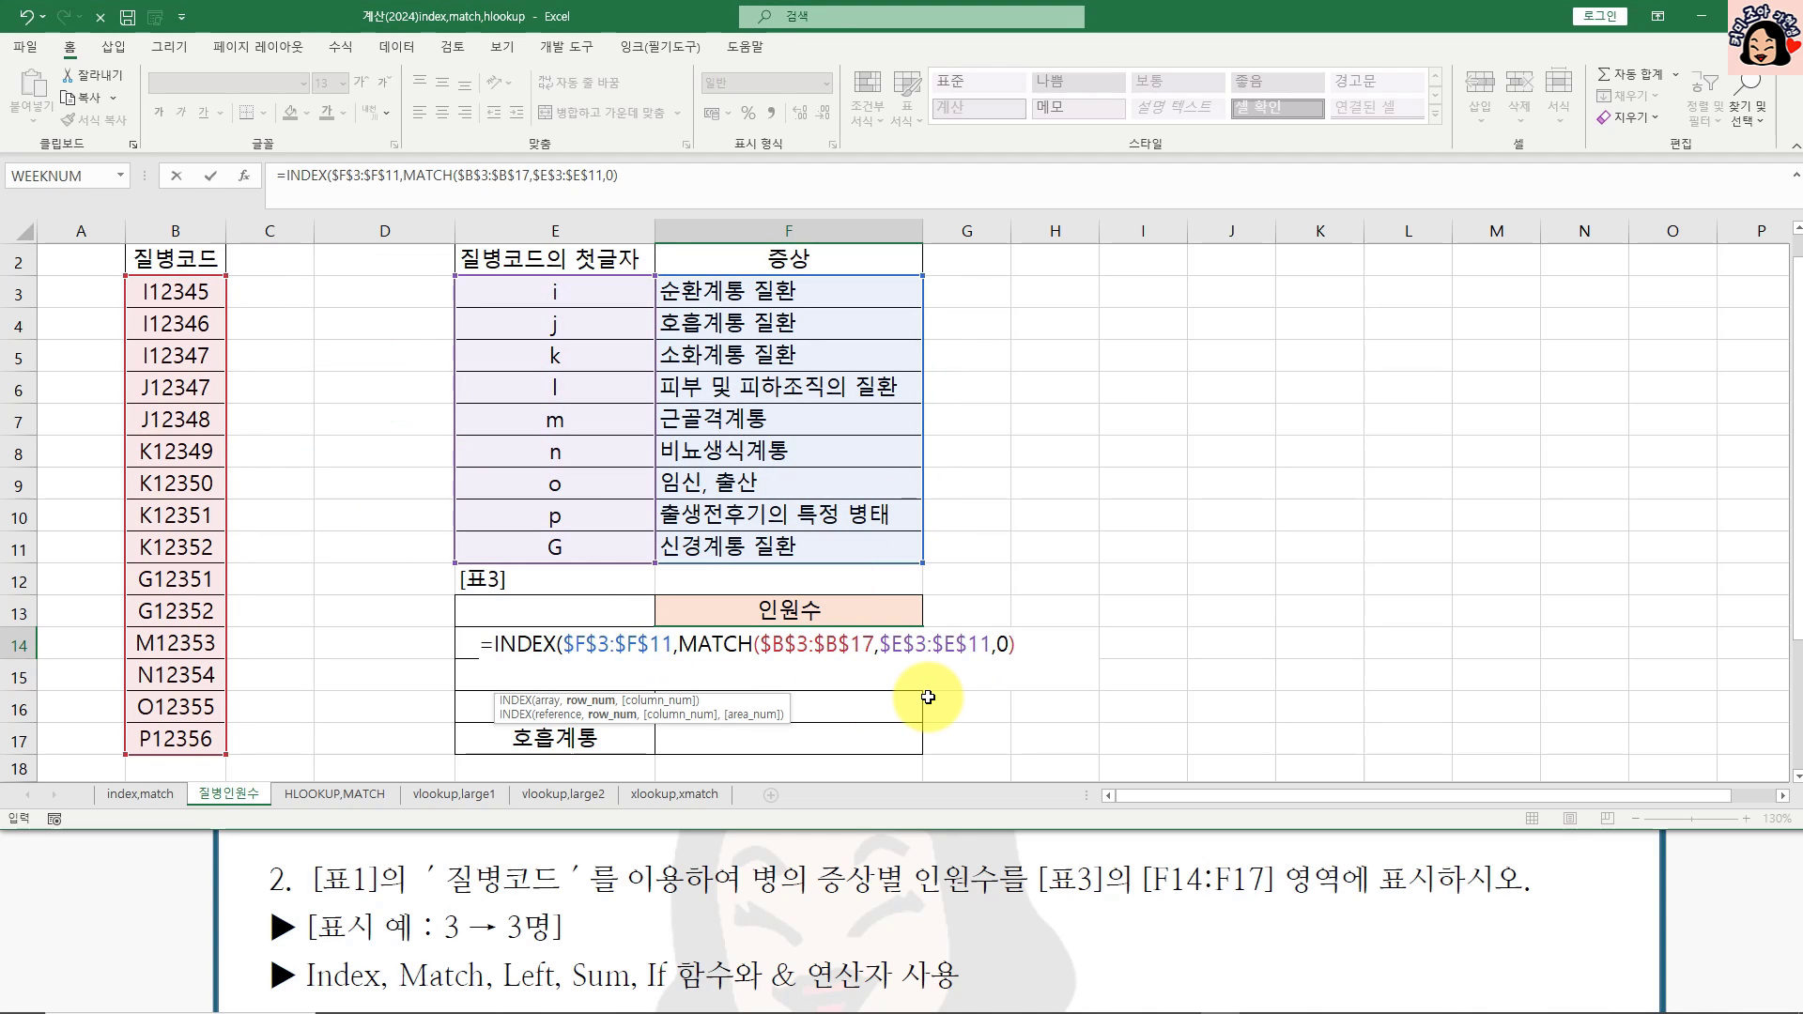
# Step: Close and enter the INDEX formula in F14, and review the array results it fills down column F
pyautogui.press('Return')
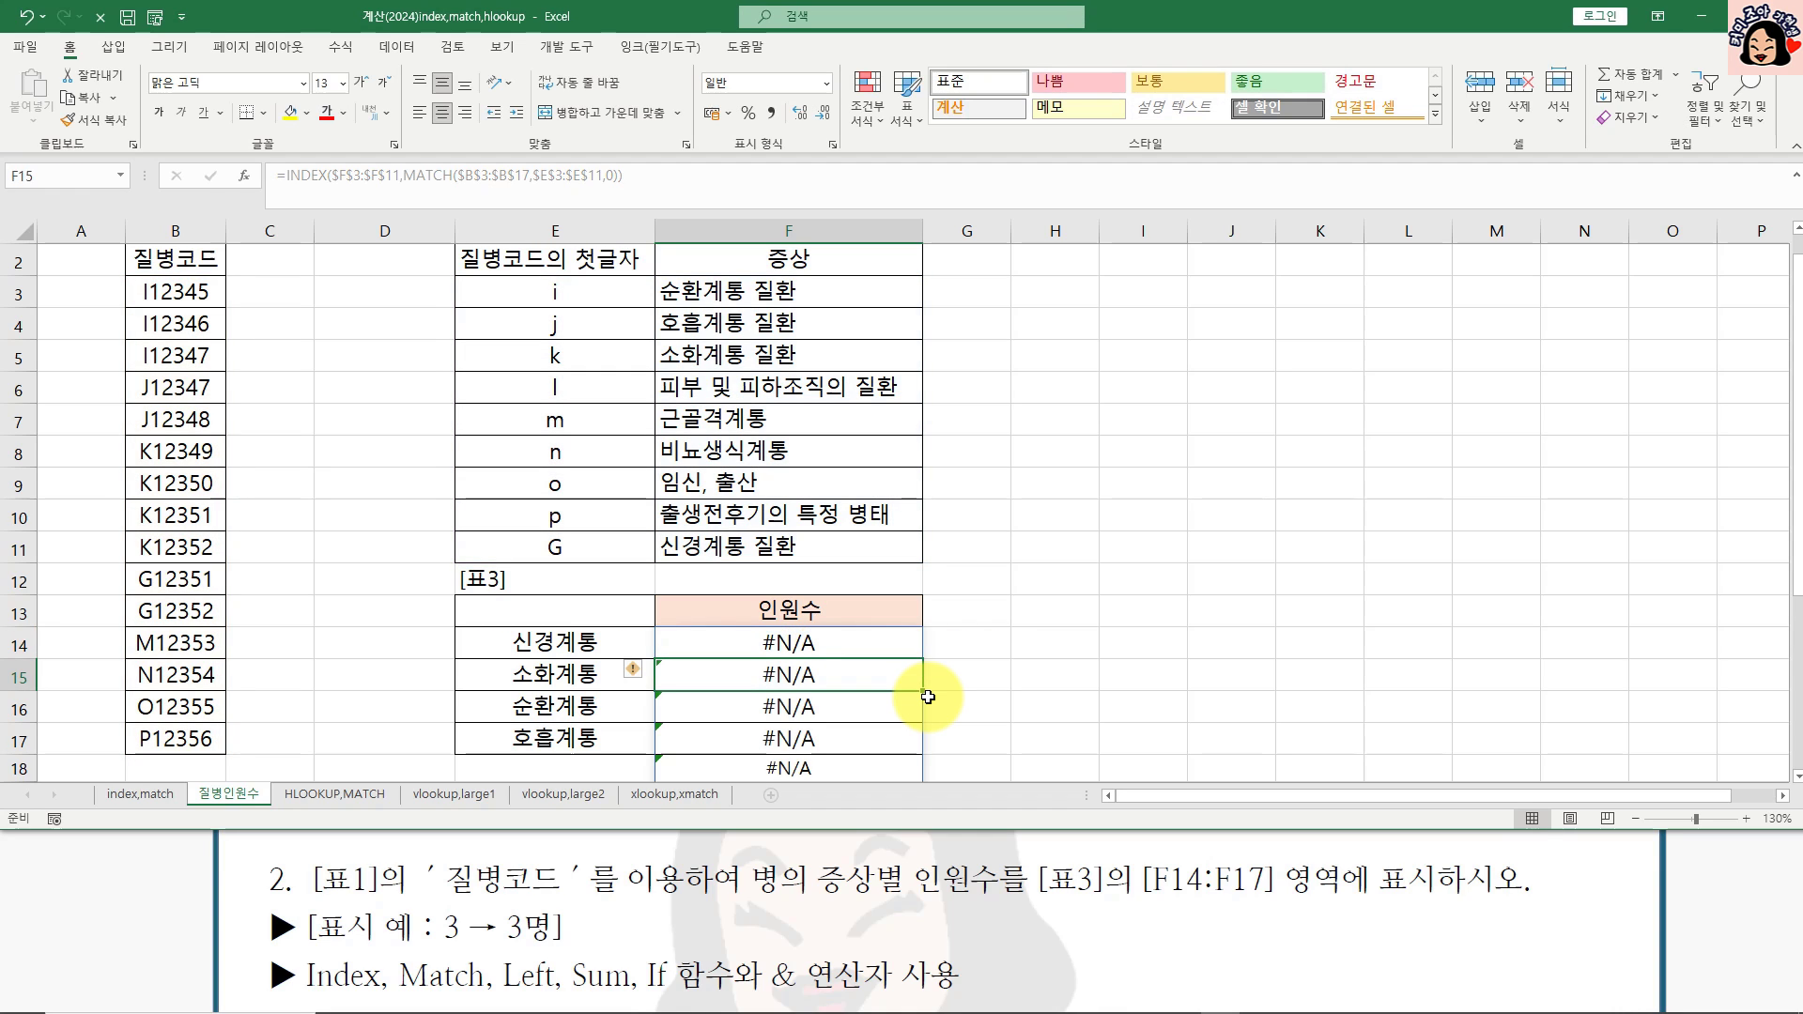
pyautogui.press('Up')
pyautogui.scroll(-4, 938, 632)
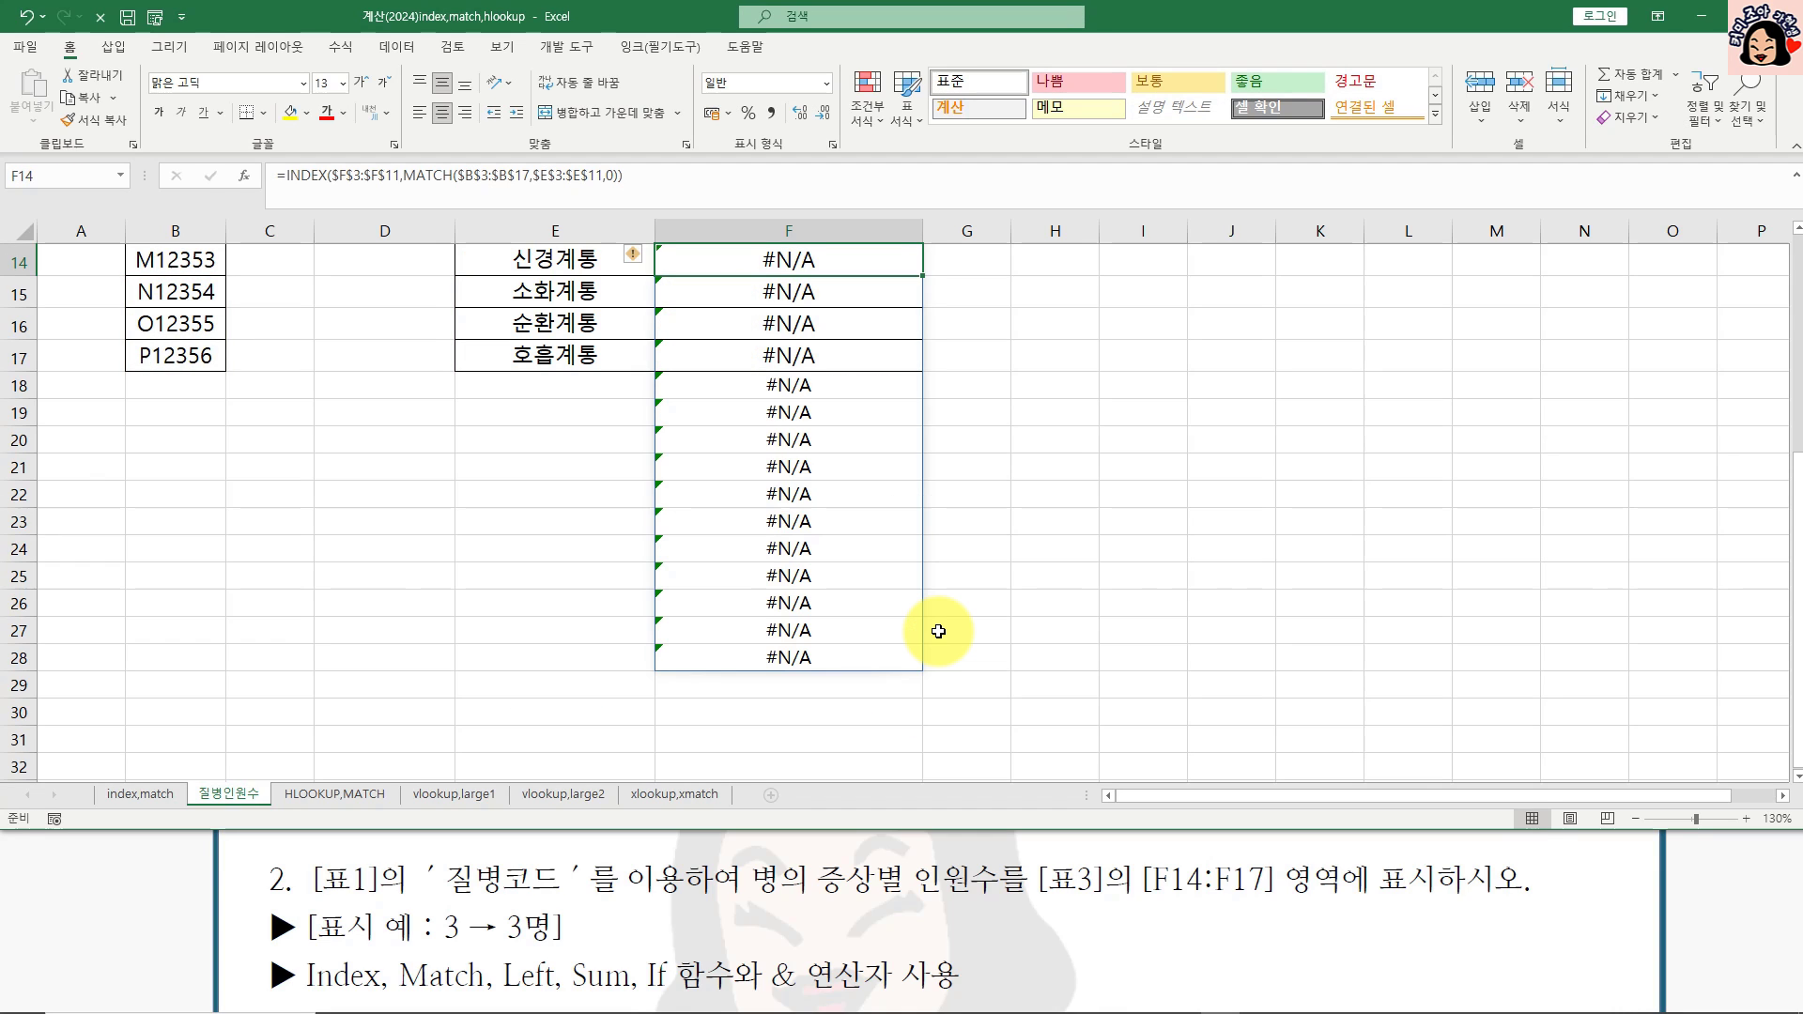
pyautogui.scroll(4, 938, 631)
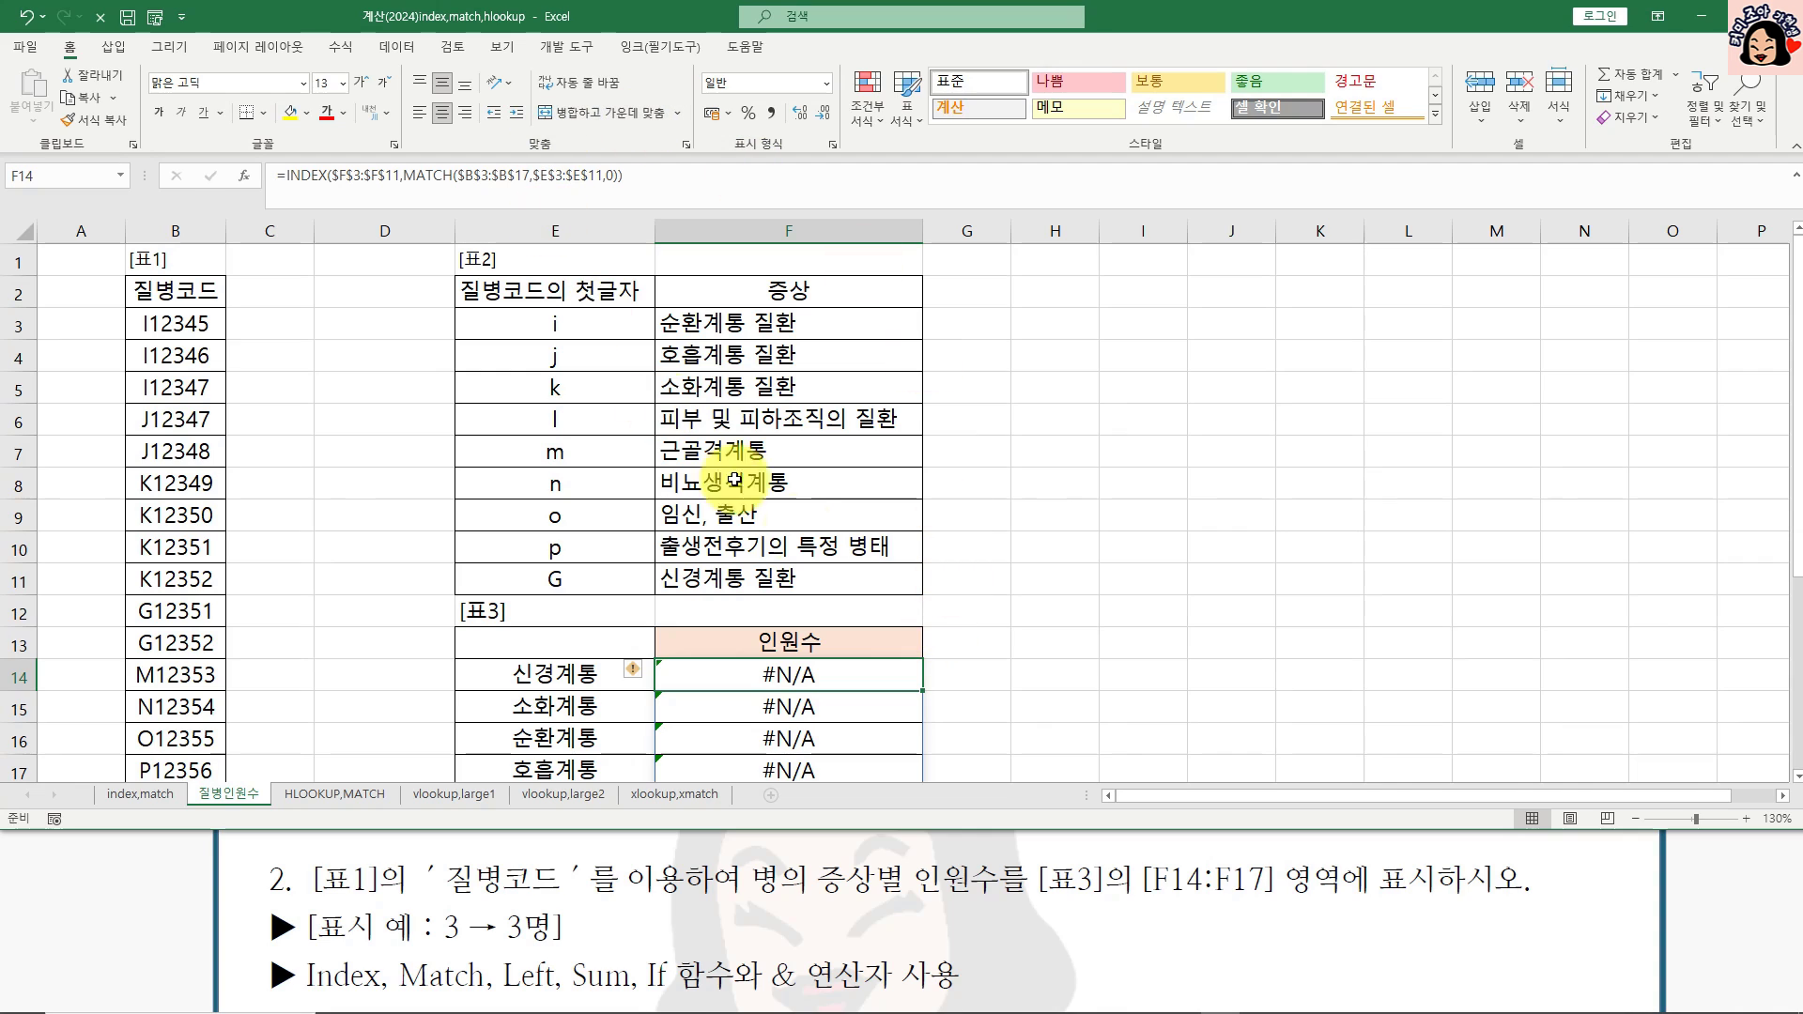
pyautogui.scroll(-6, 901, 555)
pyautogui.scroll(6, 895, 556)
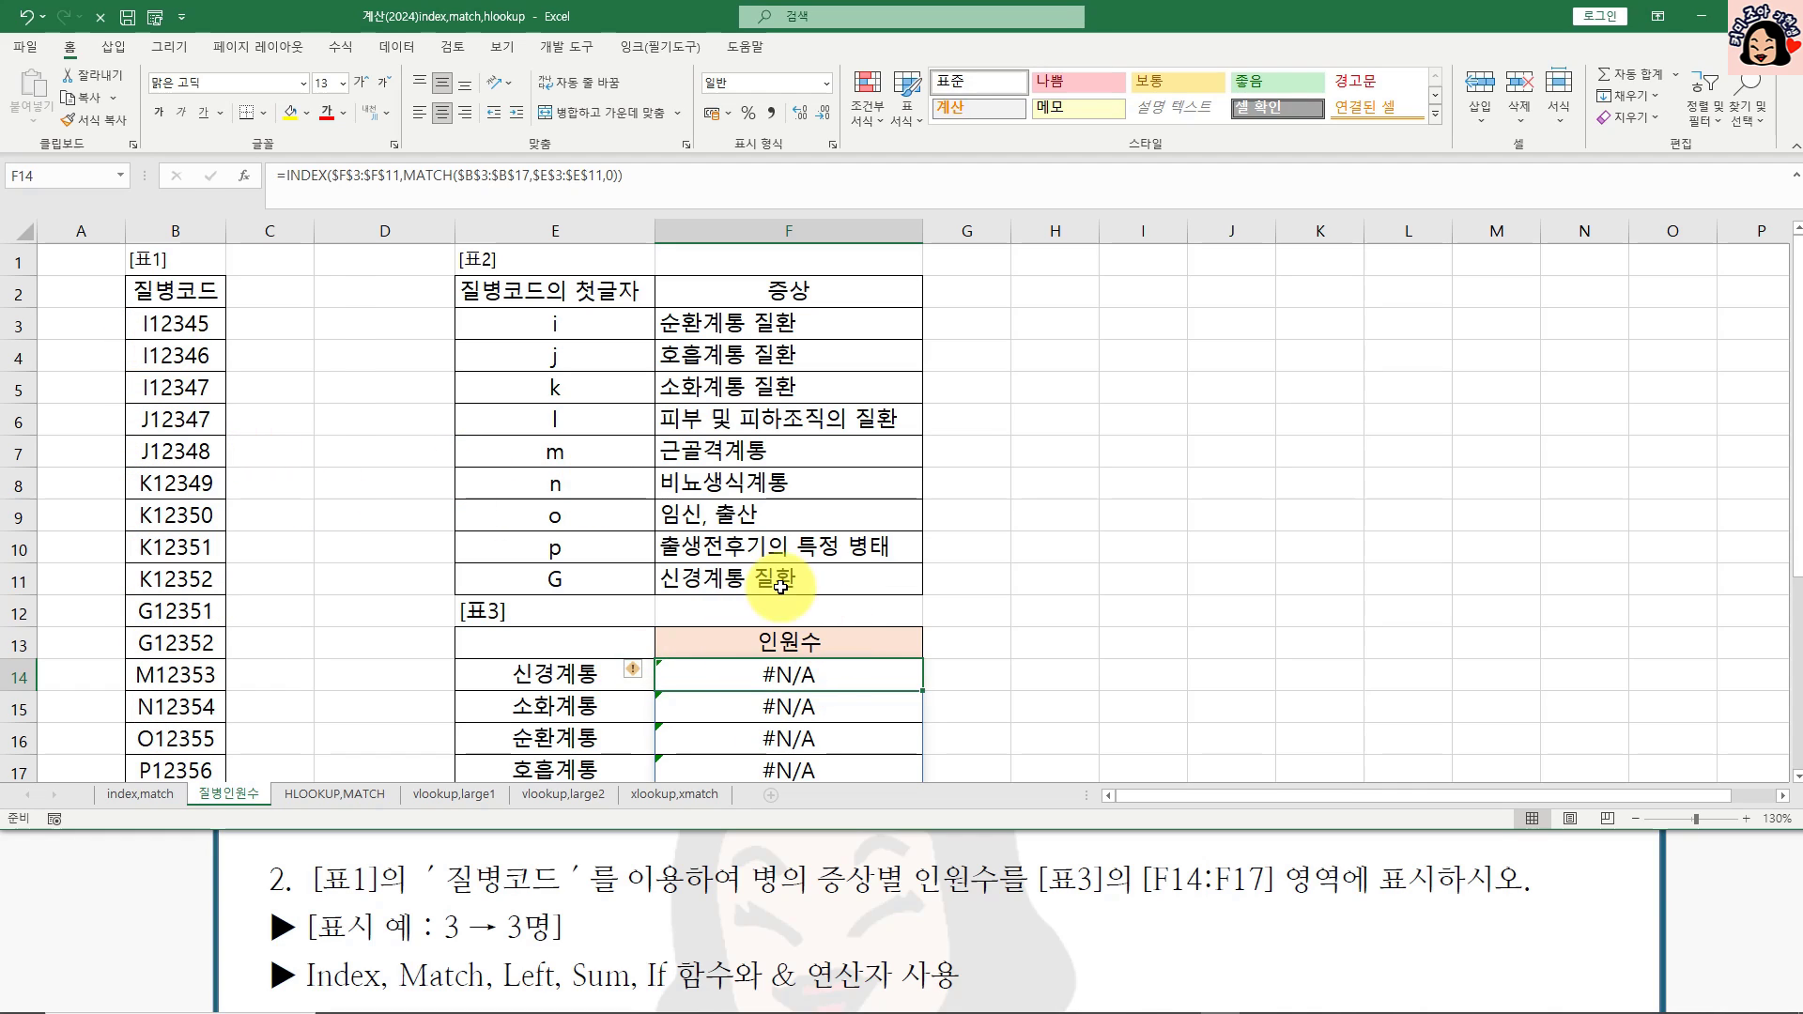
# Step: Undo the trial formula in F14 and start a LEFT formula around INDEX with the symptom range $F$3:$F$11 as its absolute array
pyautogui.click(28, 17)
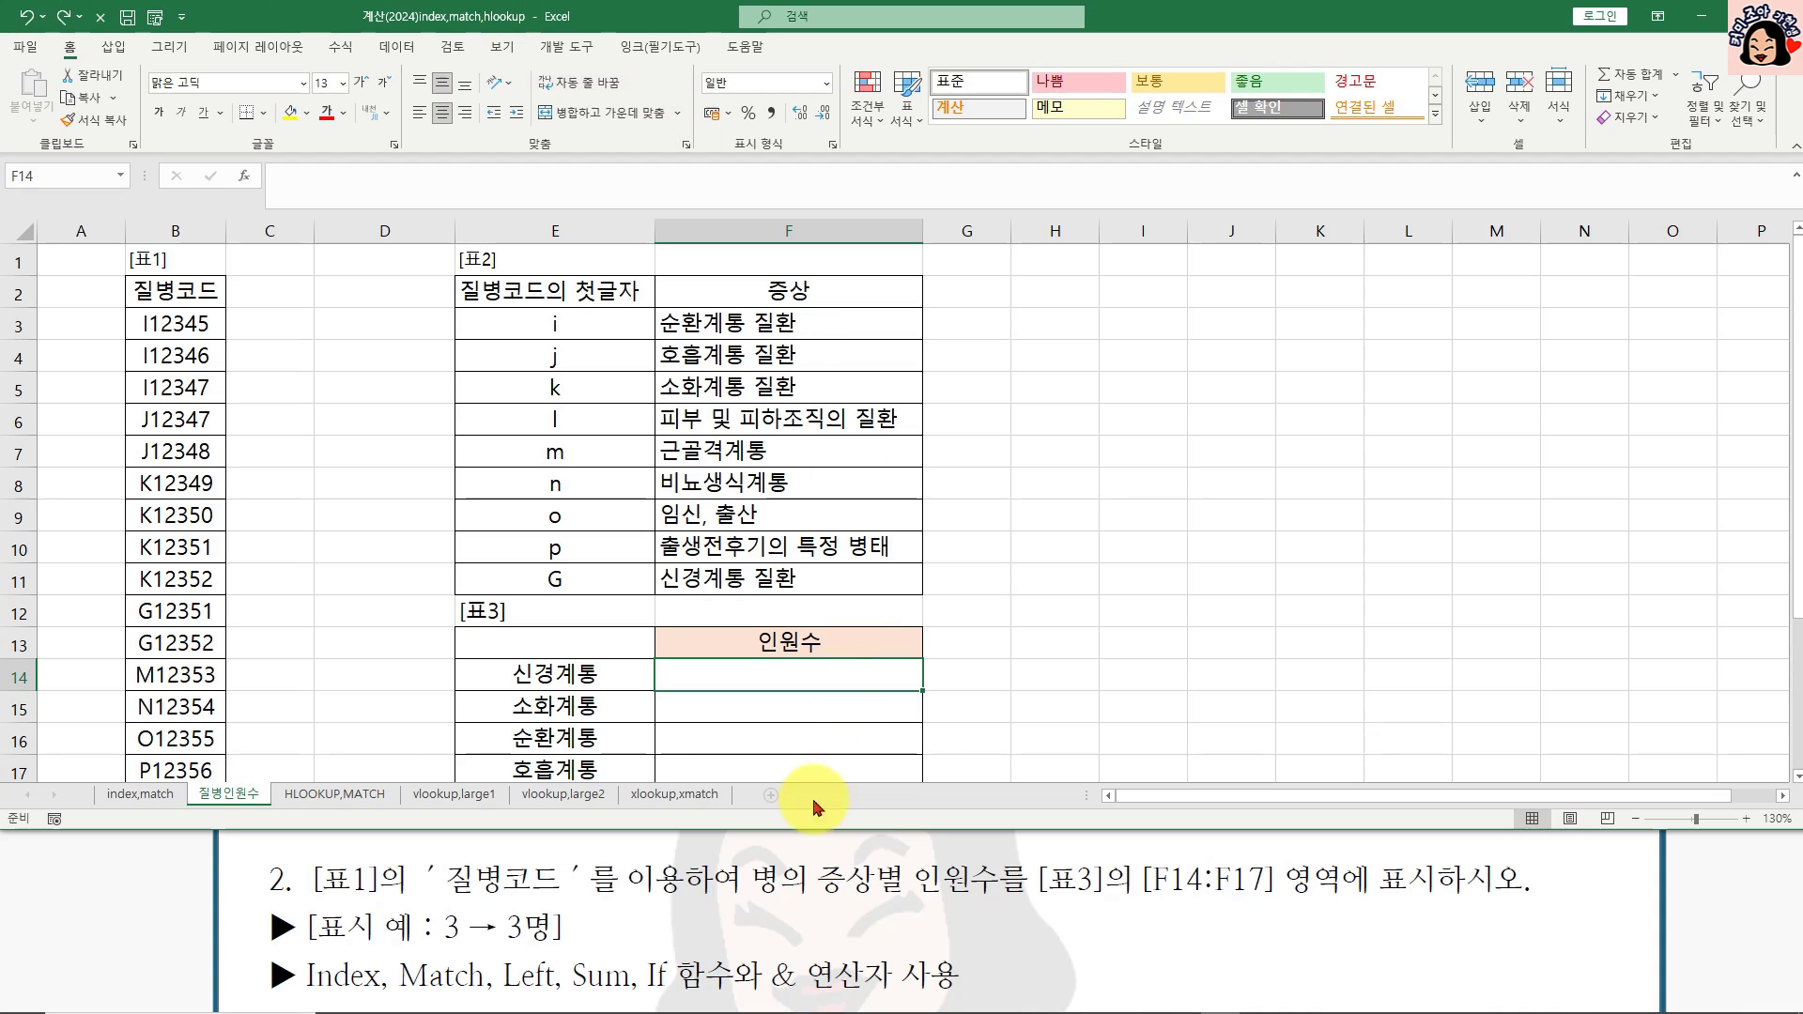
pyautogui.scroll(-2, 817, 662)
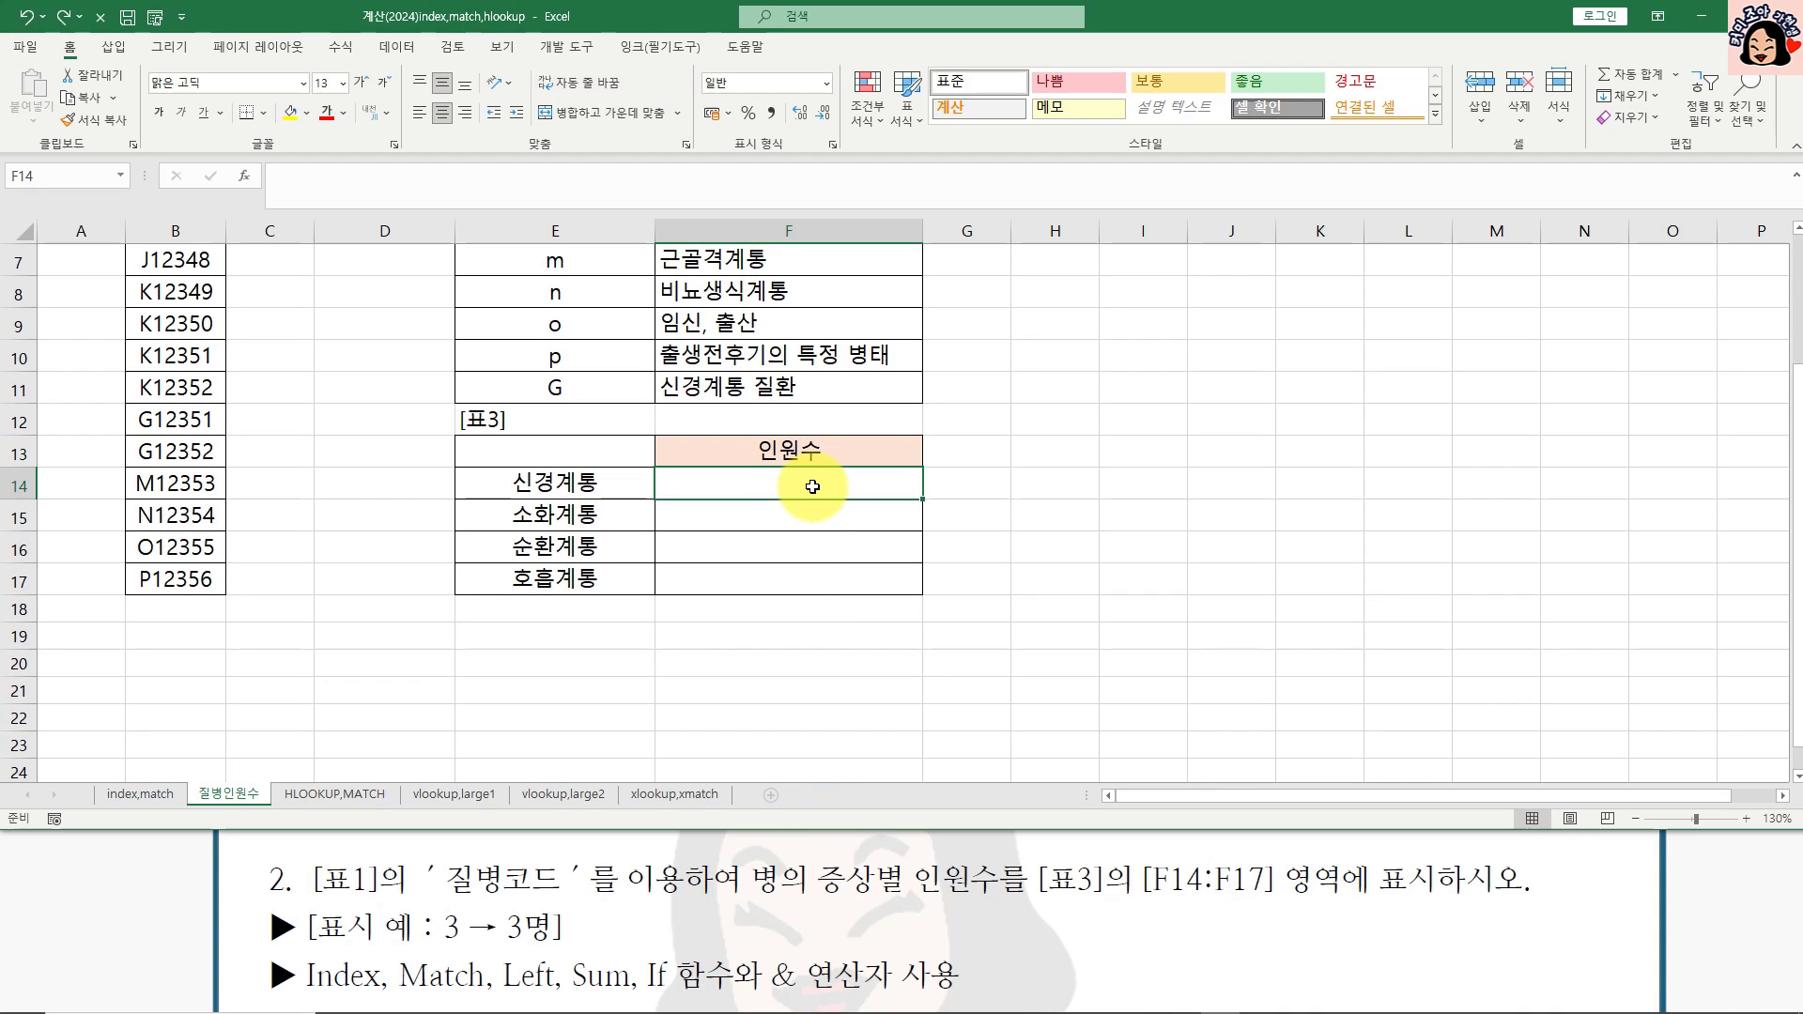
pyautogui.write('=')
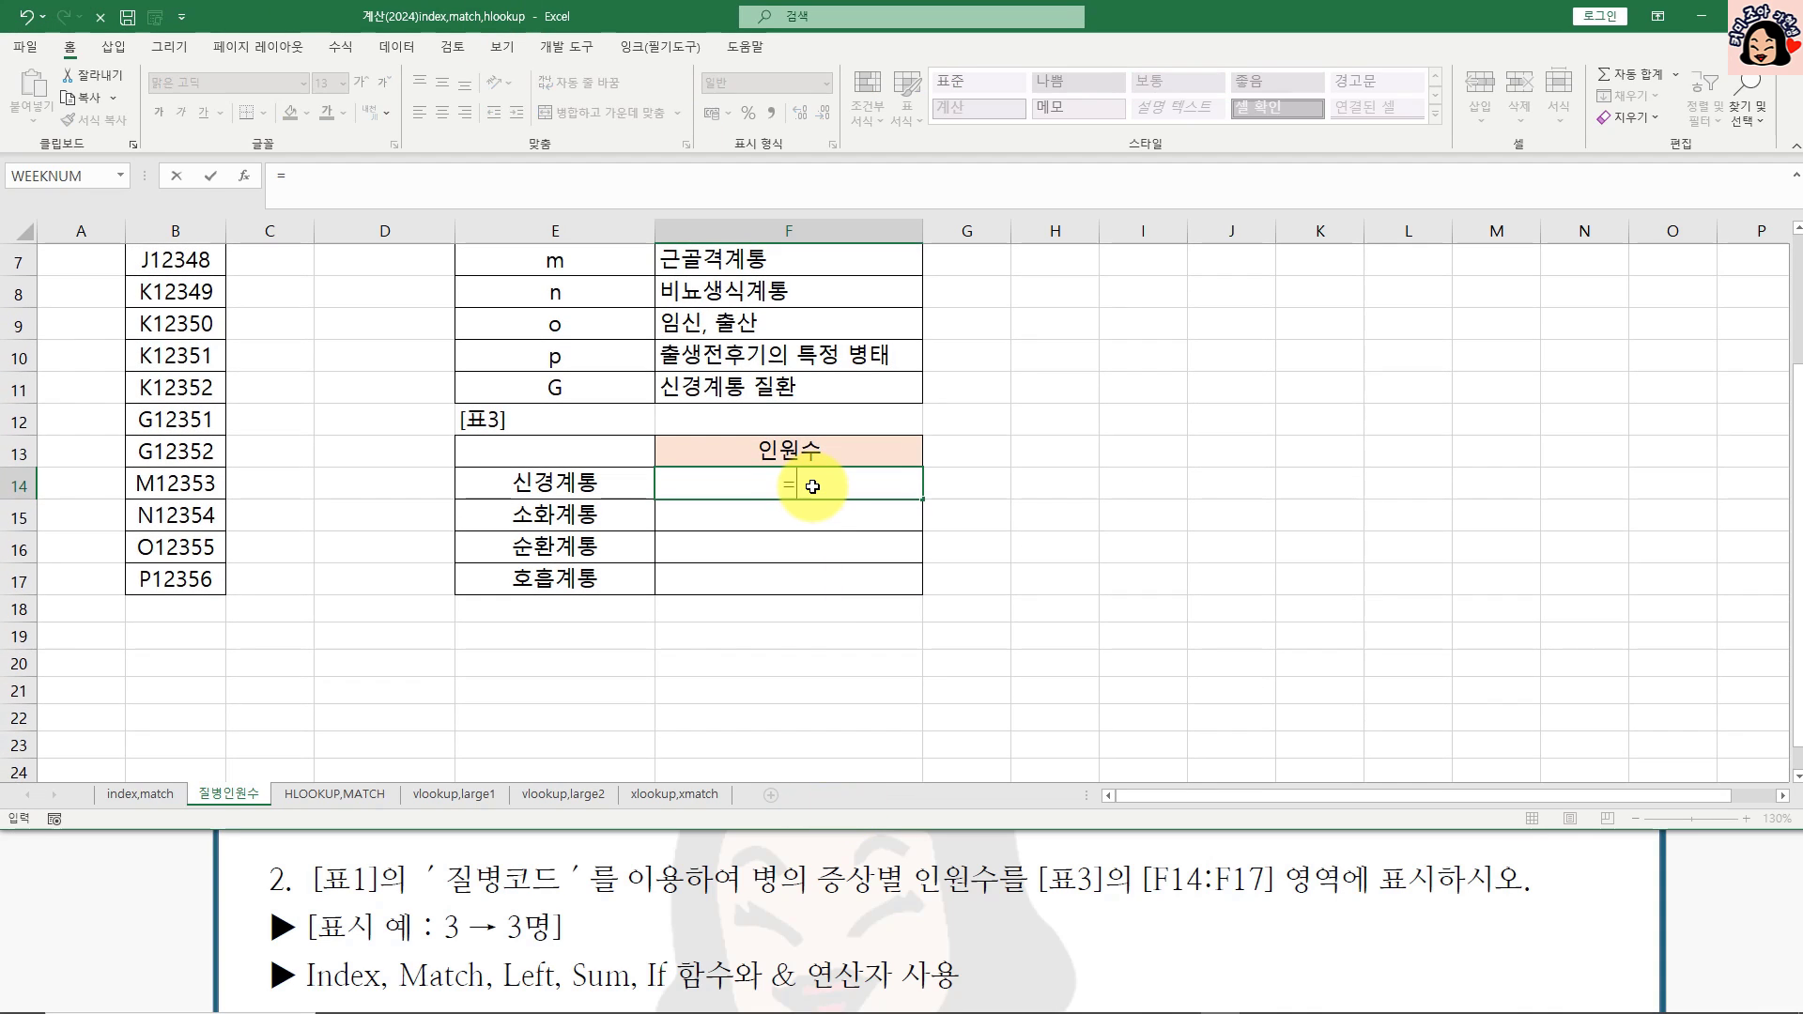
pyautogui.write('left(')
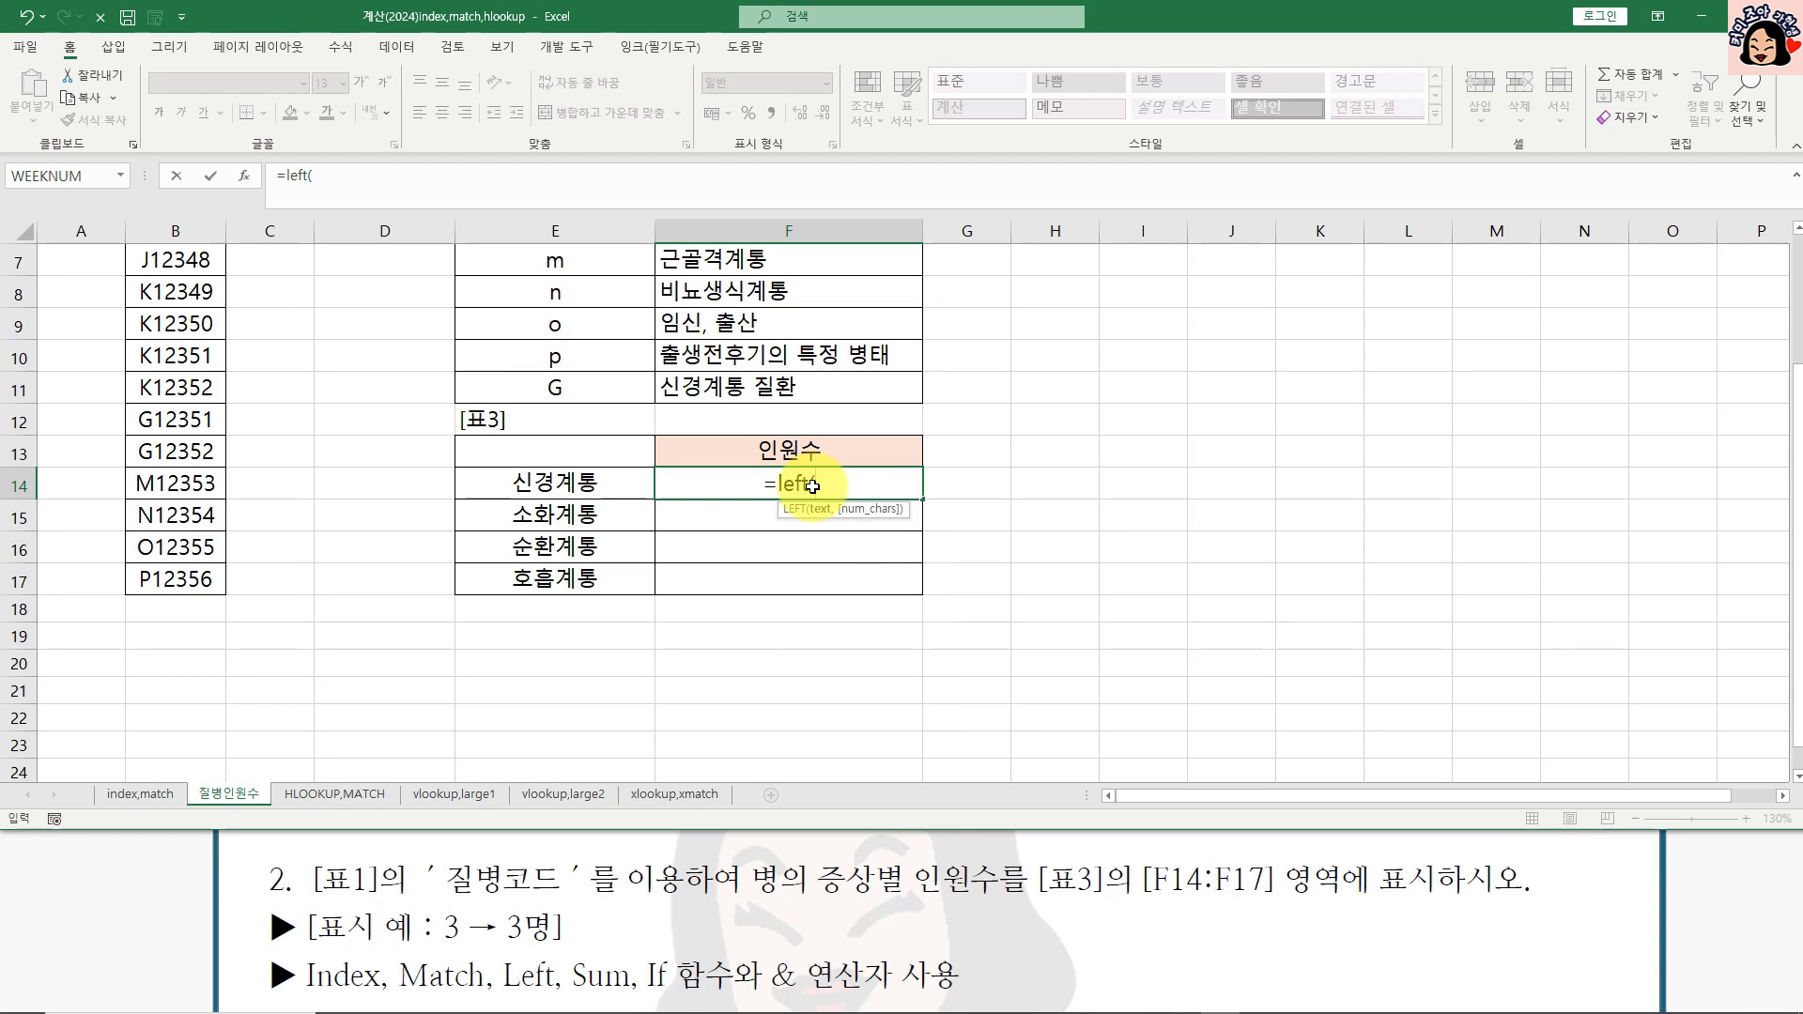
pyautogui.scroll(2, 813, 485)
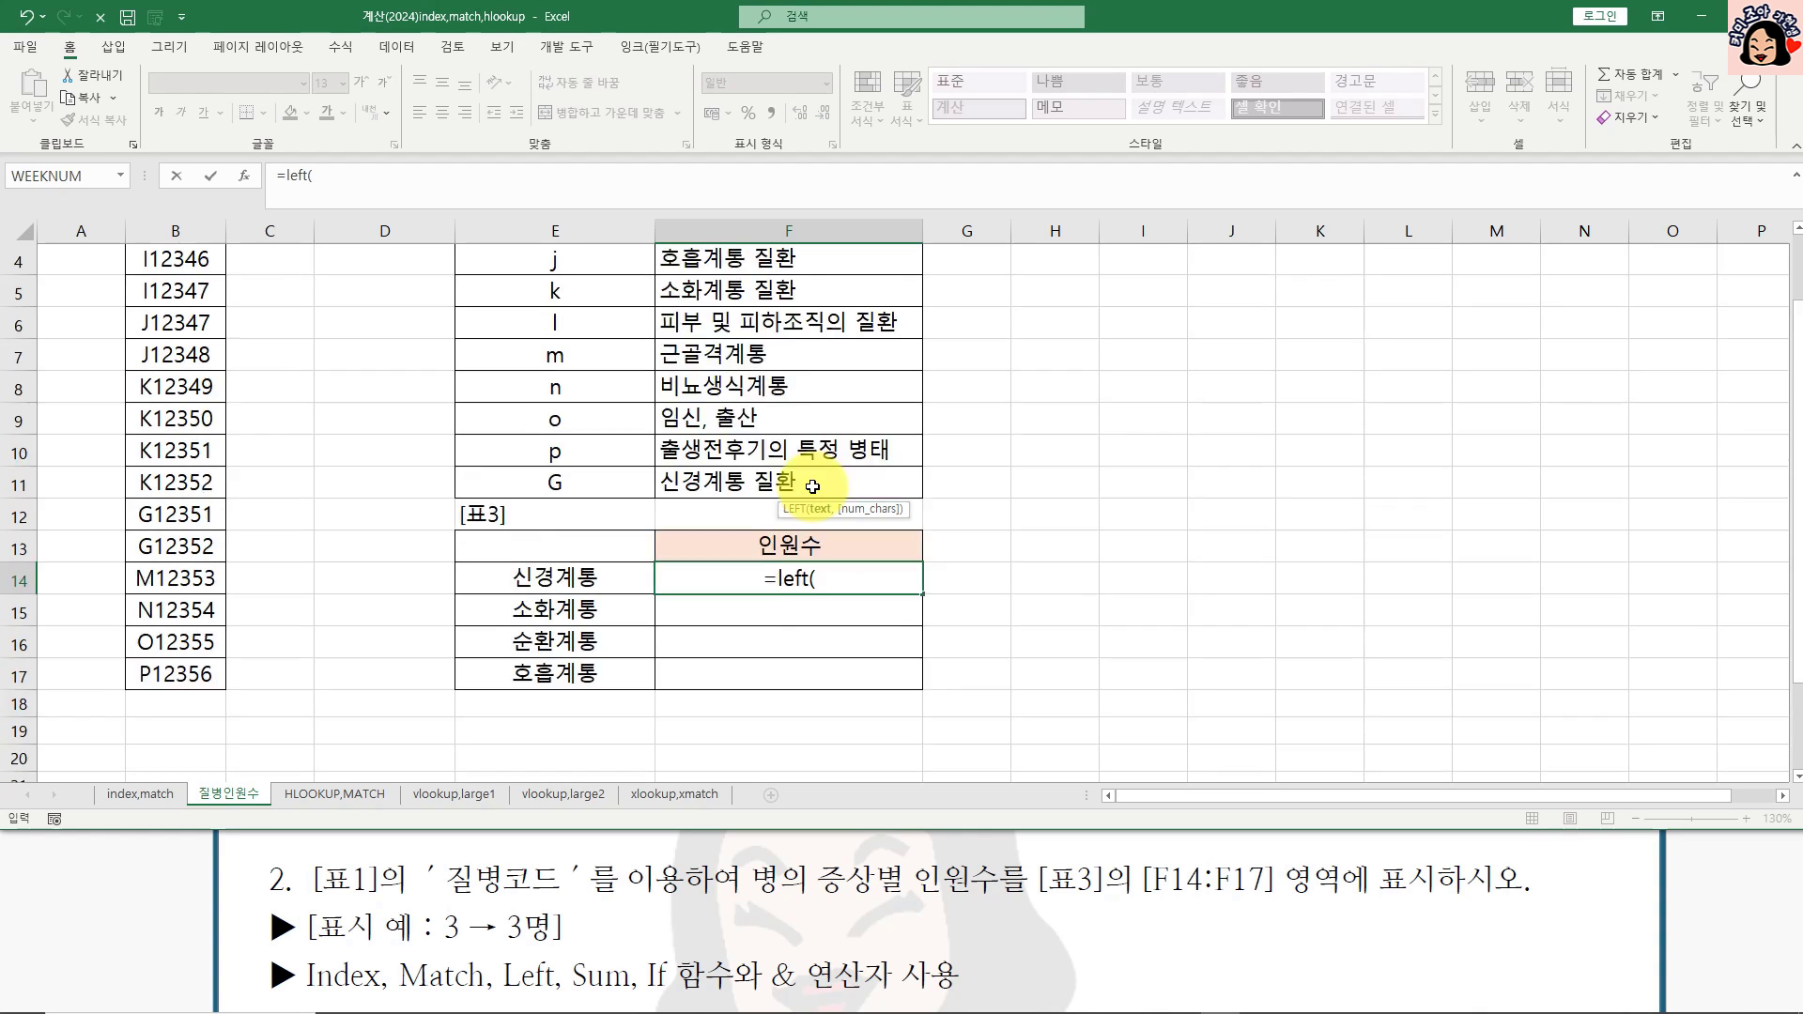
pyautogui.write('in')
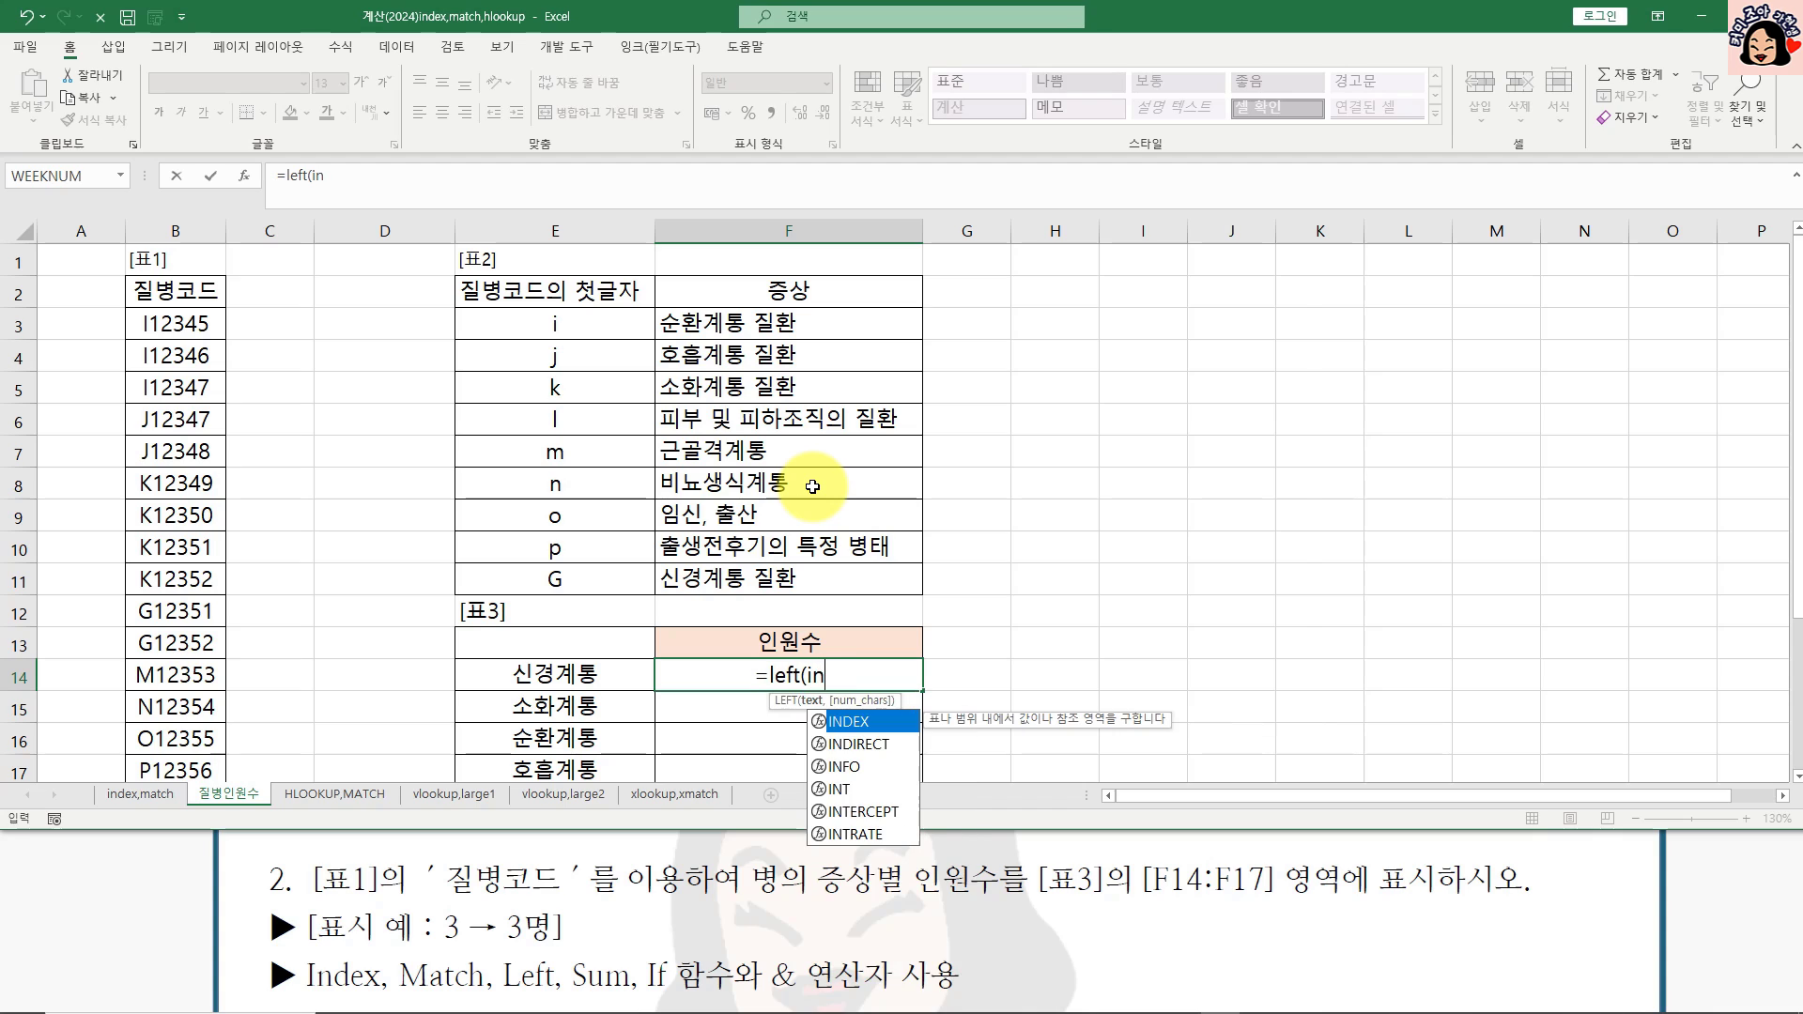
pyautogui.press('Tab')
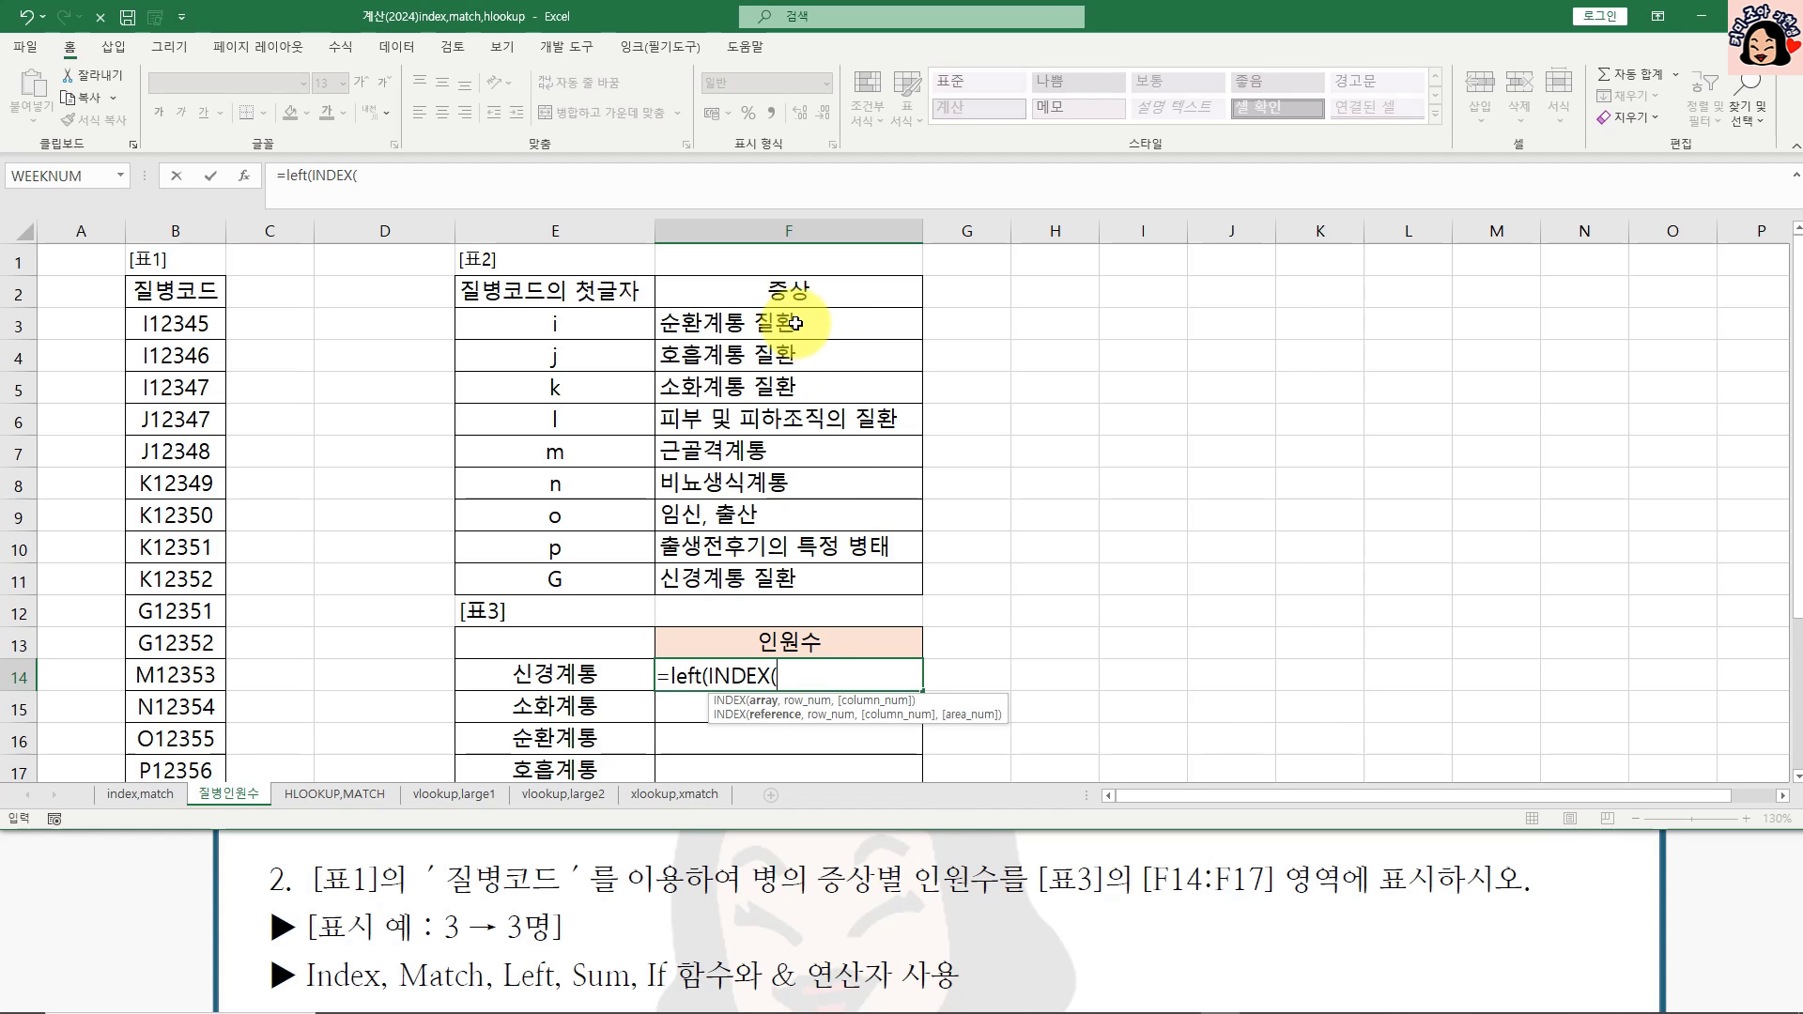
pyautogui.moveTo(775, 322); pyautogui.dragTo(768, 575)
pyautogui.press('F4')
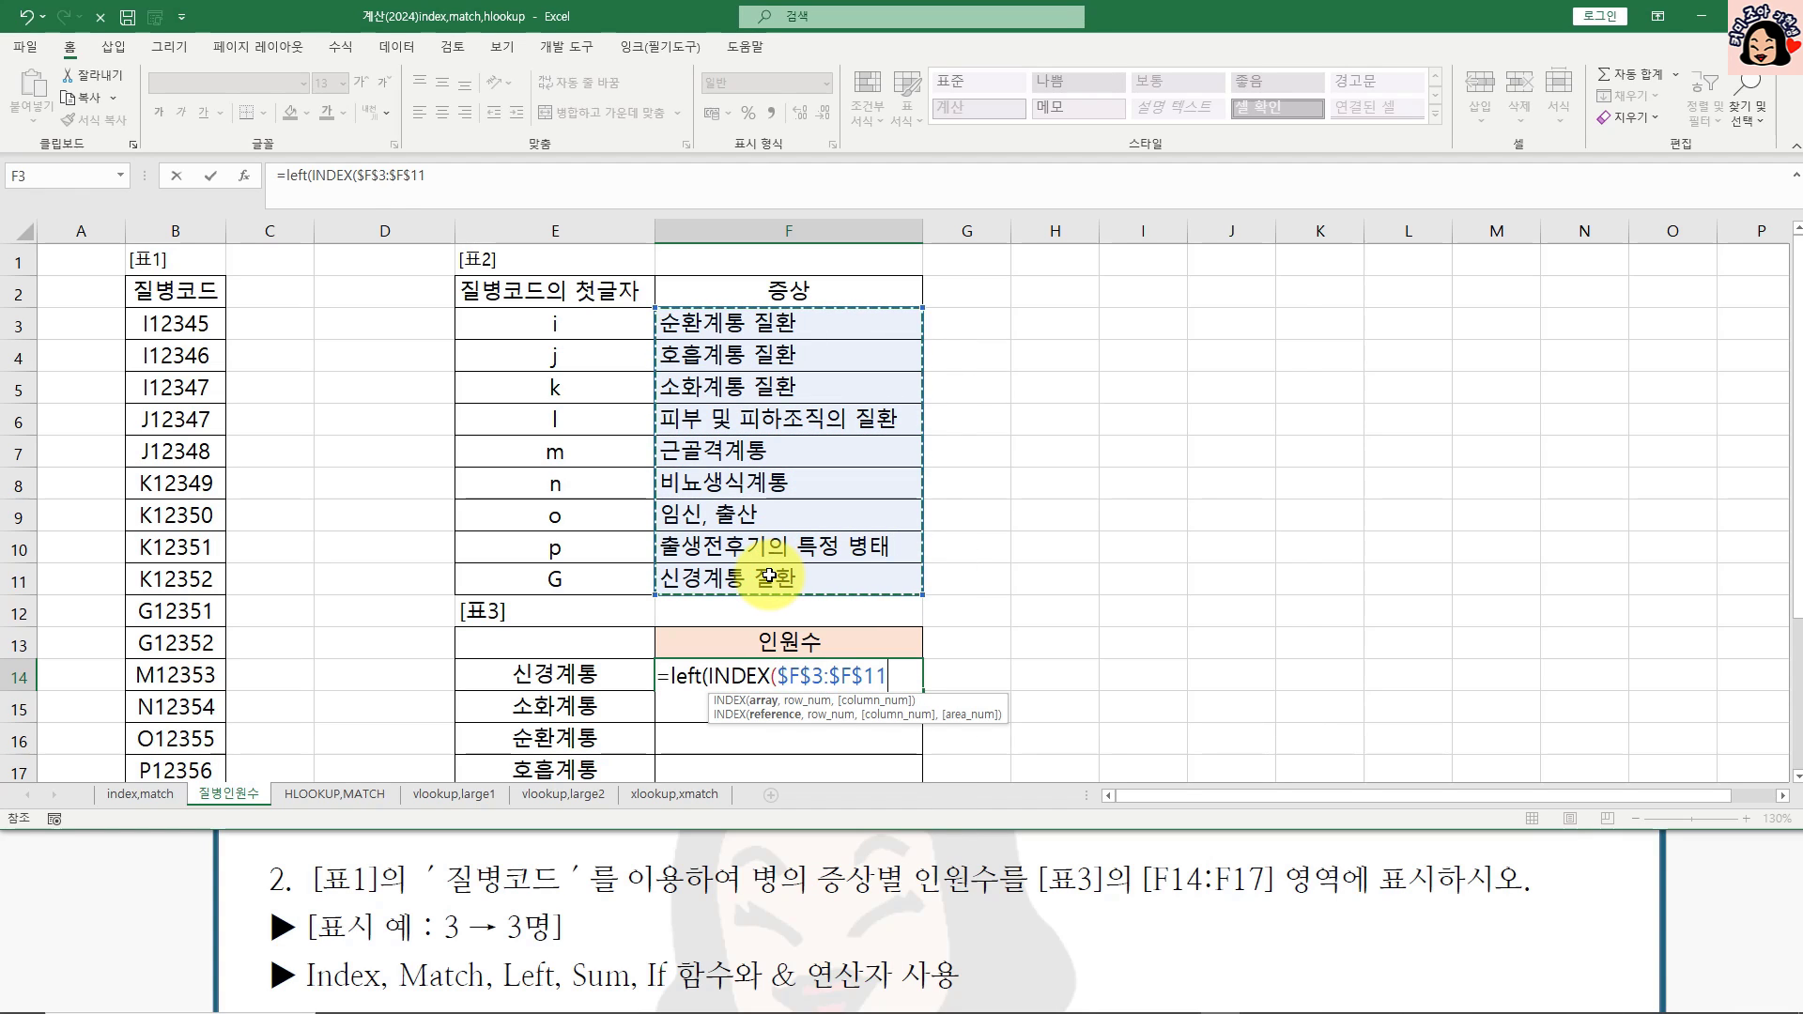
pyautogui.write(',')
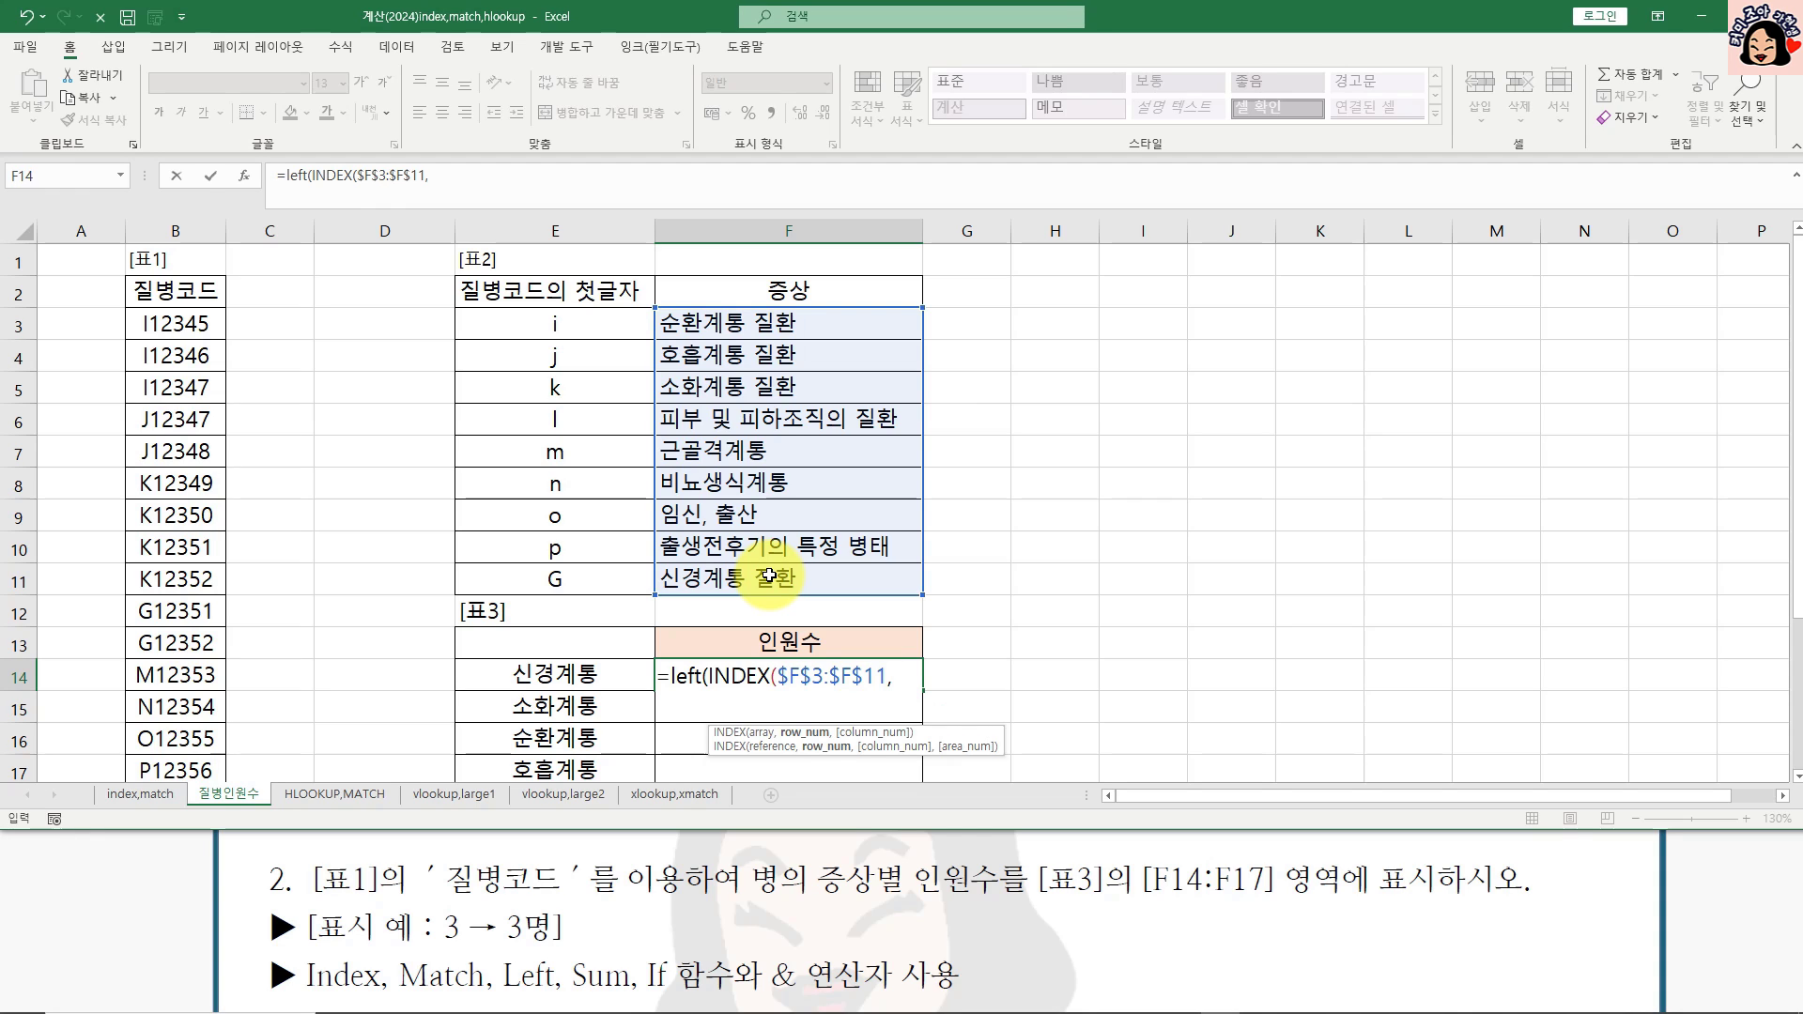
# Step: Nest MATCH as the INDEX row number, with $B$3:$B$17 as the lookup value and E3:E11 as the lookup array
pyautogui.write('m')
pyautogui.press('Tab')
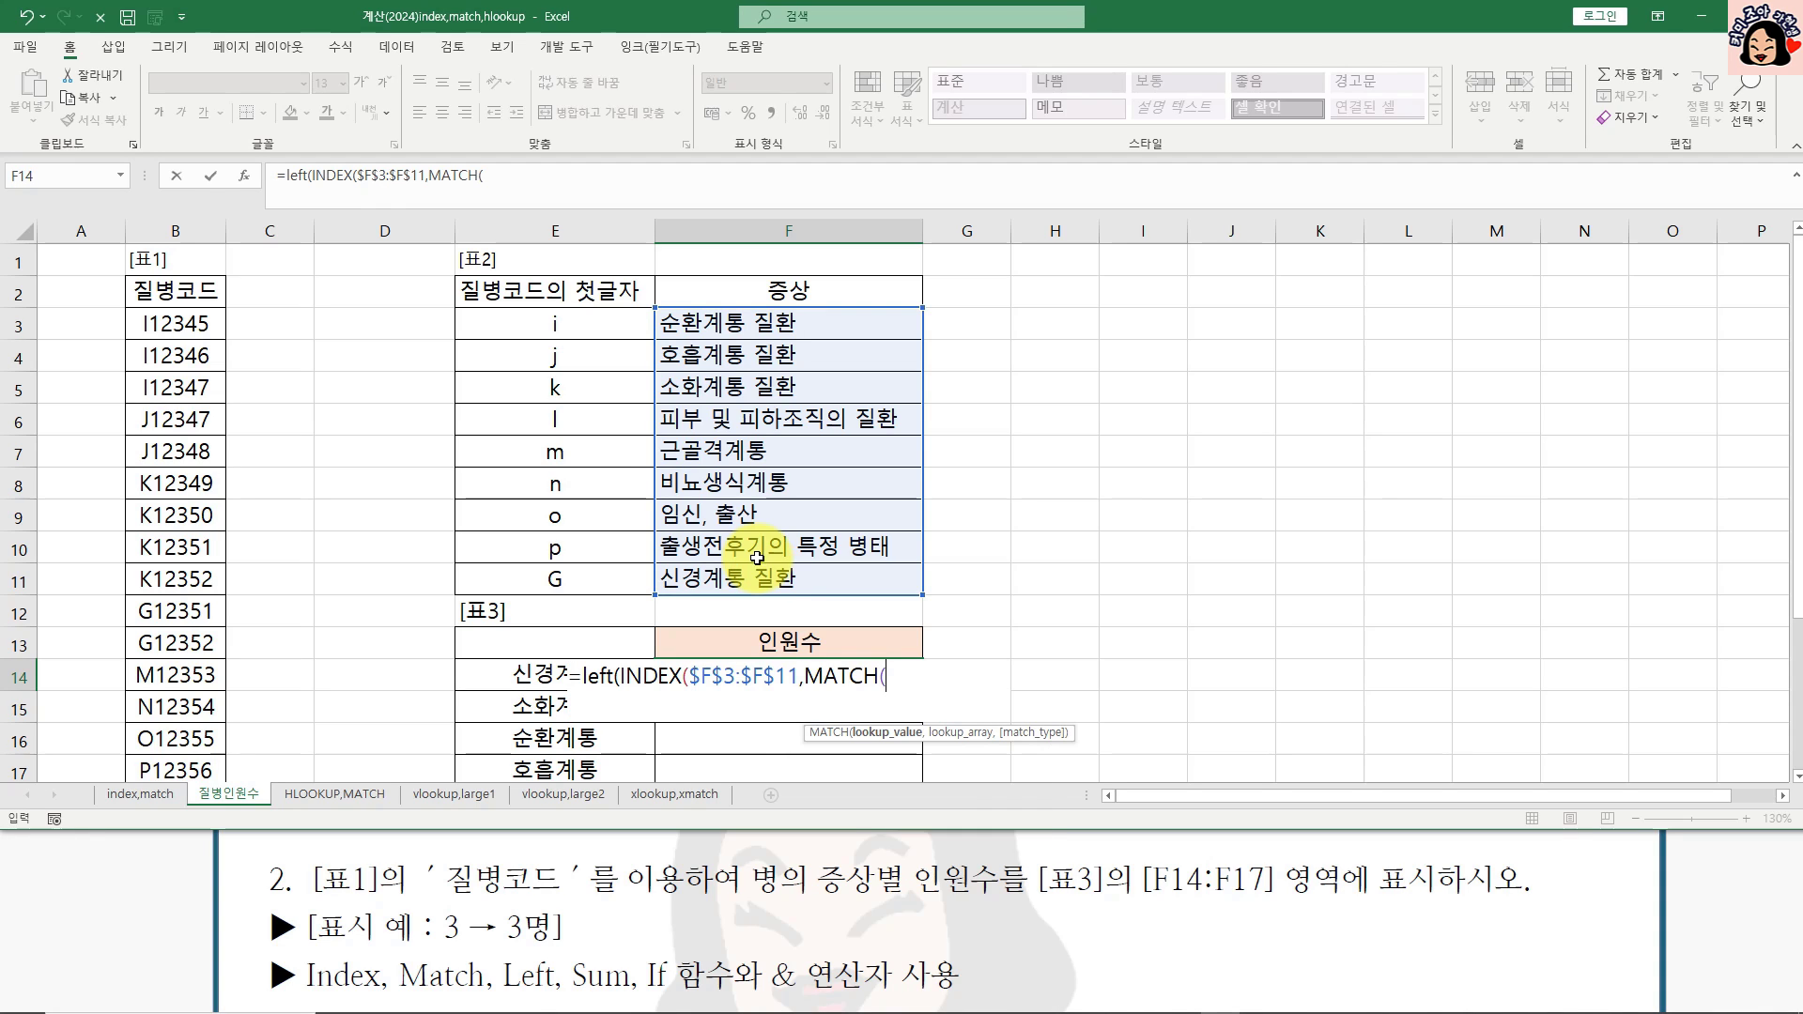
pyautogui.moveTo(169, 323); pyautogui.dragTo(153, 605)
pyautogui.moveTo(161, 816); pyautogui.dragTo(155, 750)
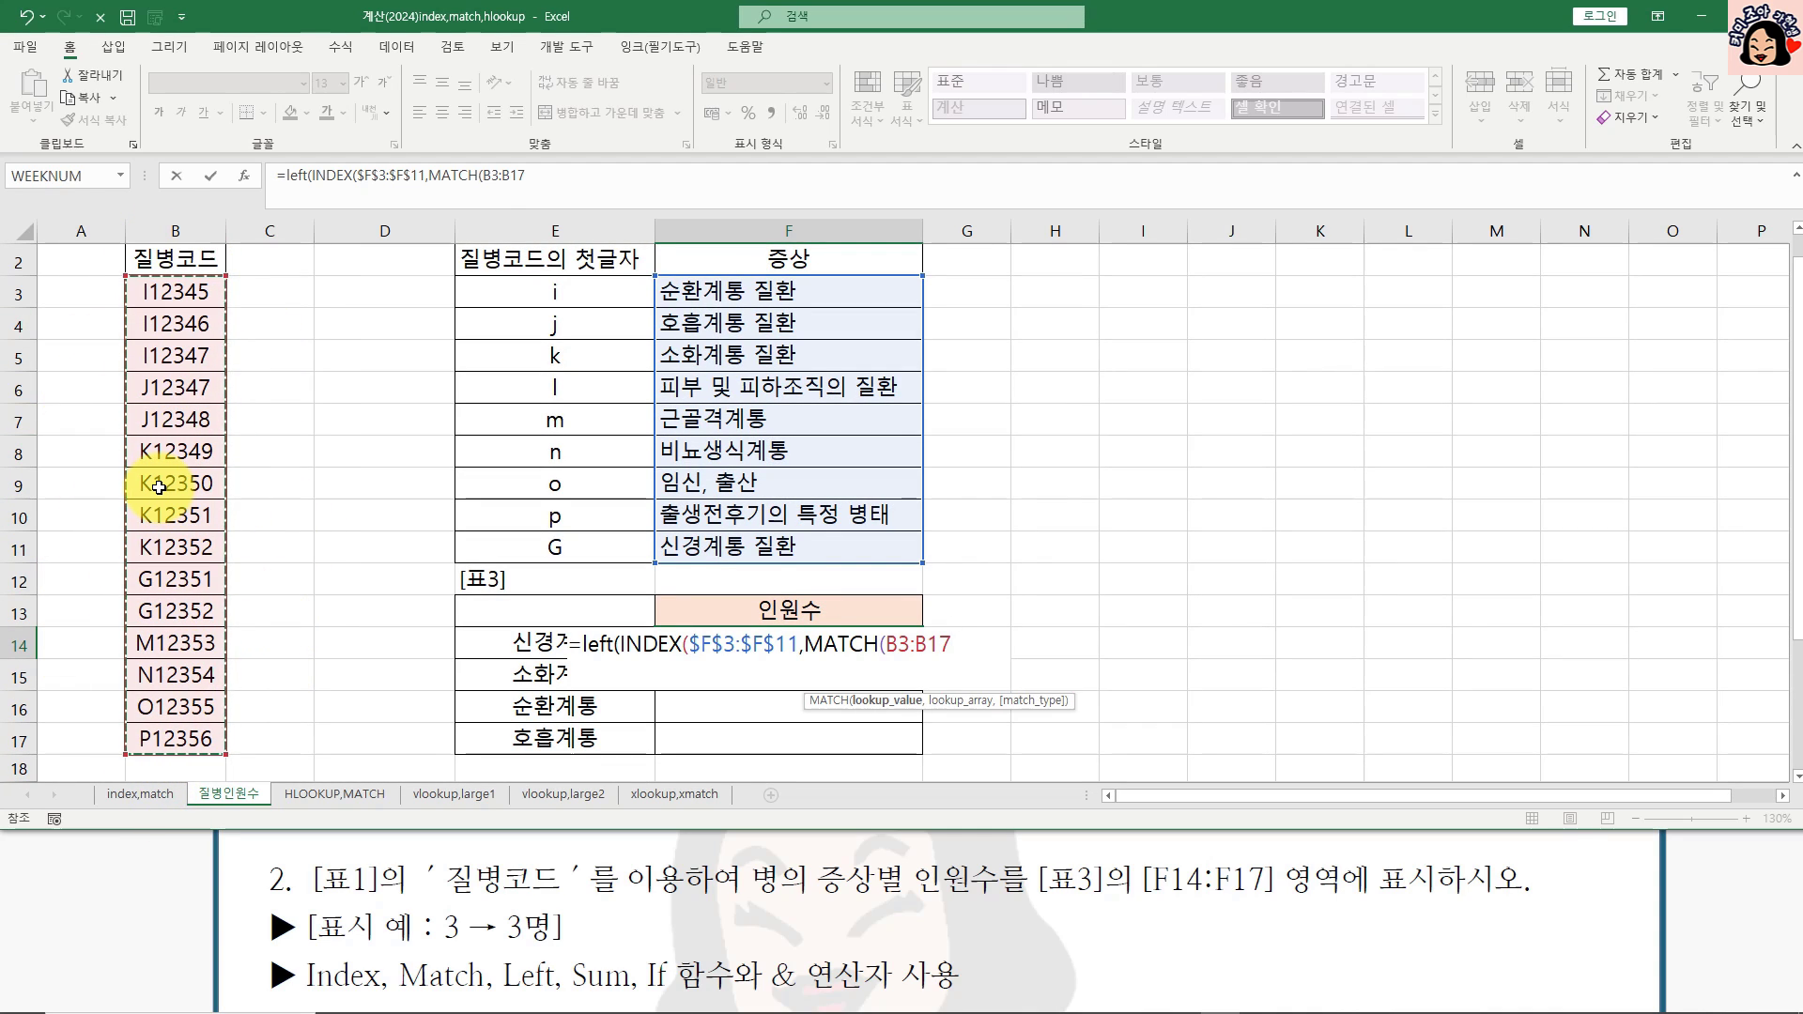
pyautogui.press('F4')
pyautogui.write(',')
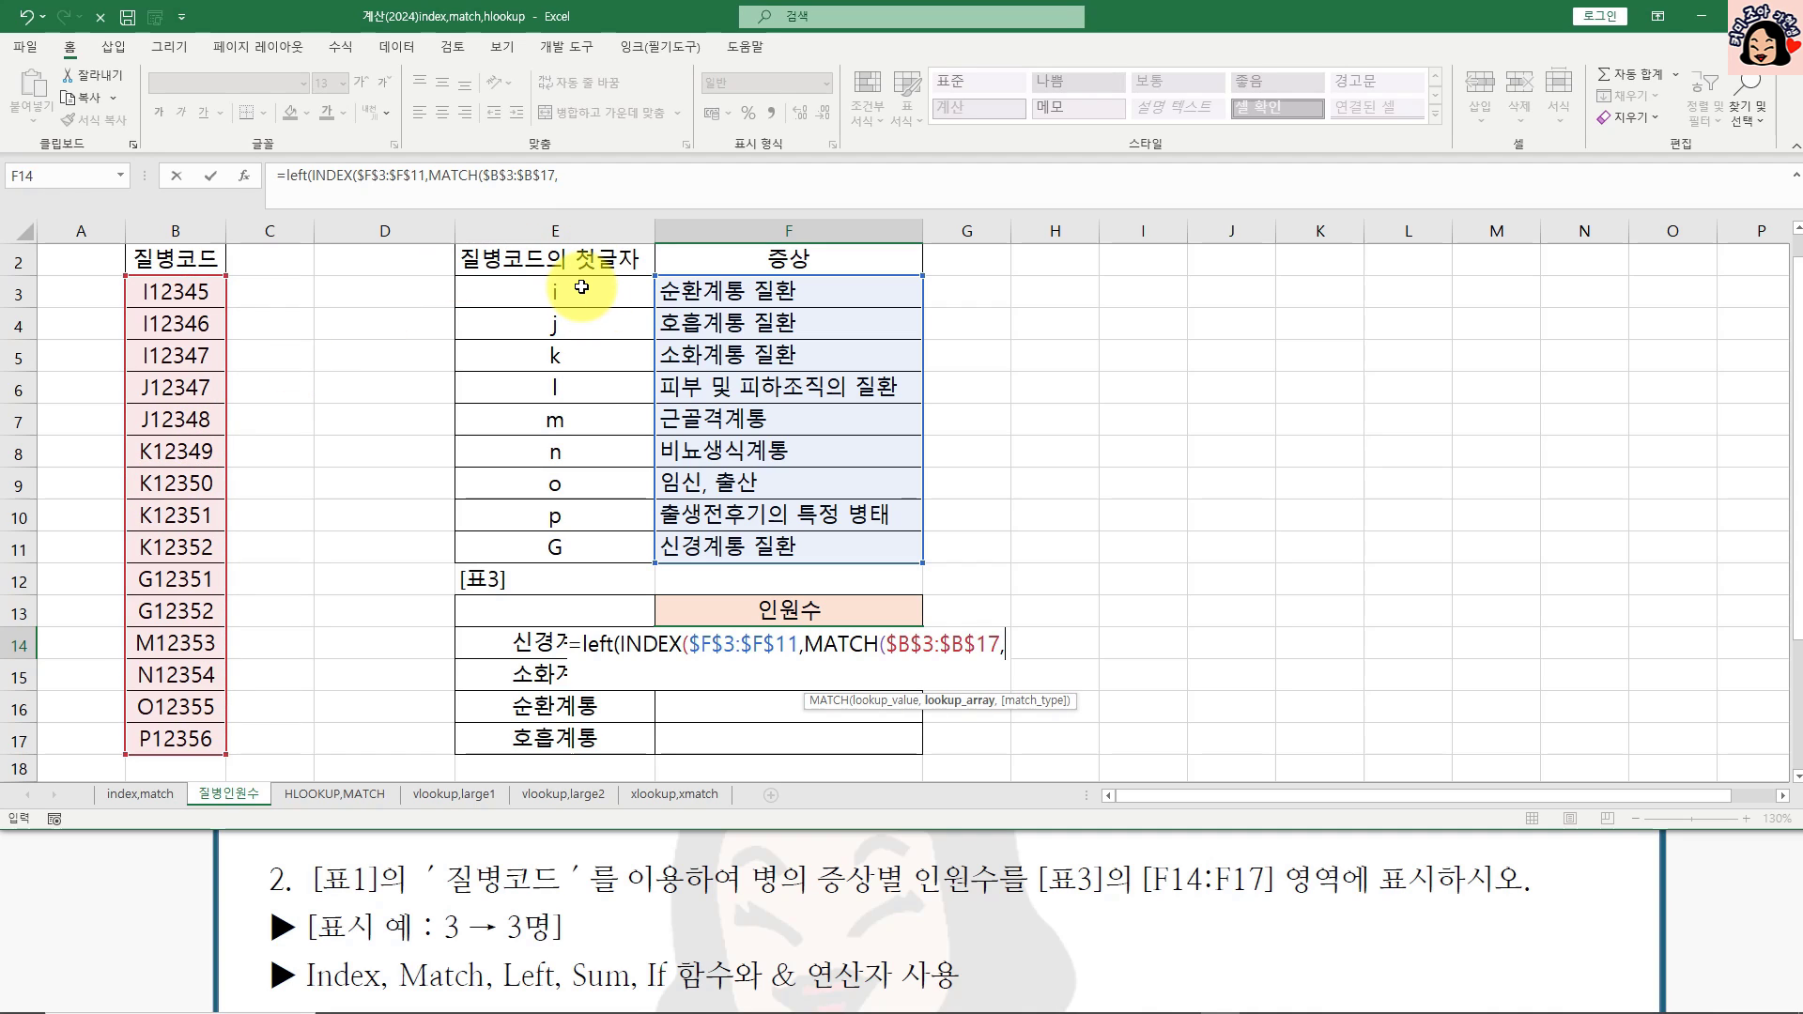
pyautogui.moveTo(563, 293); pyautogui.dragTo(634, 549)
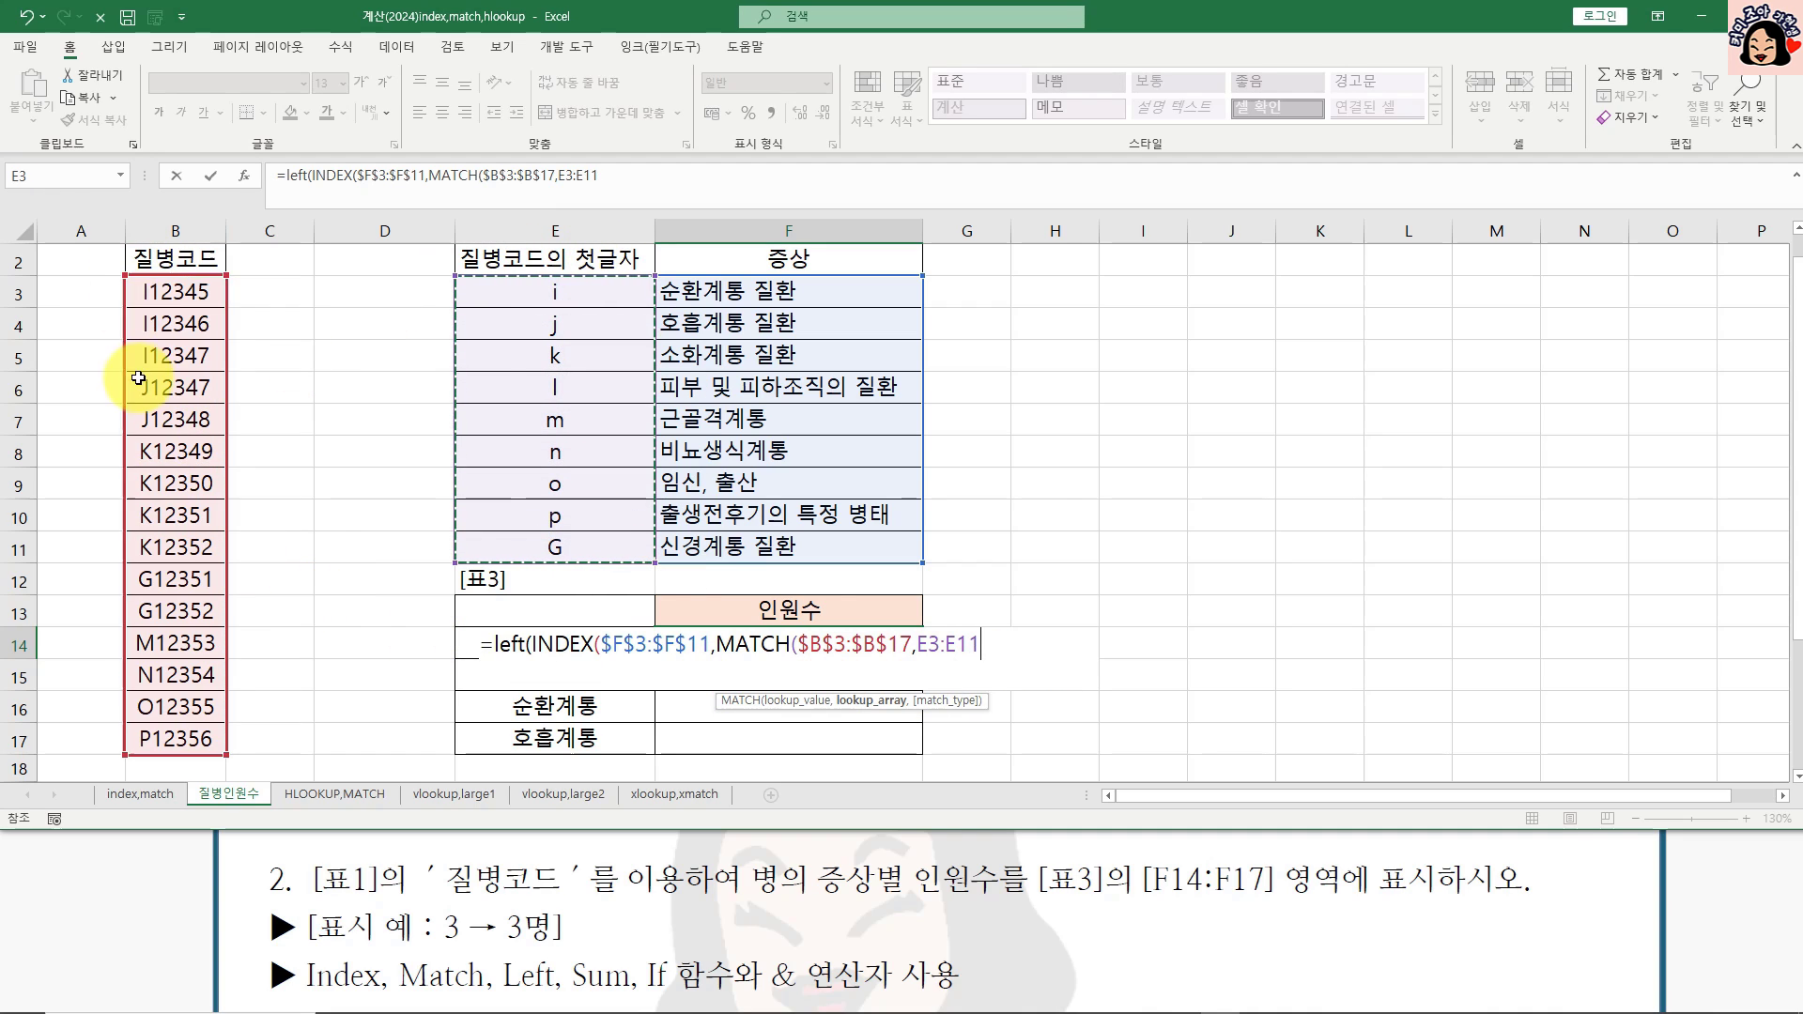
# Step: Wrap the MATCH lookup value $B$3:$B$17 in LEFT to extract 1 character
pyautogui.click(805, 658)
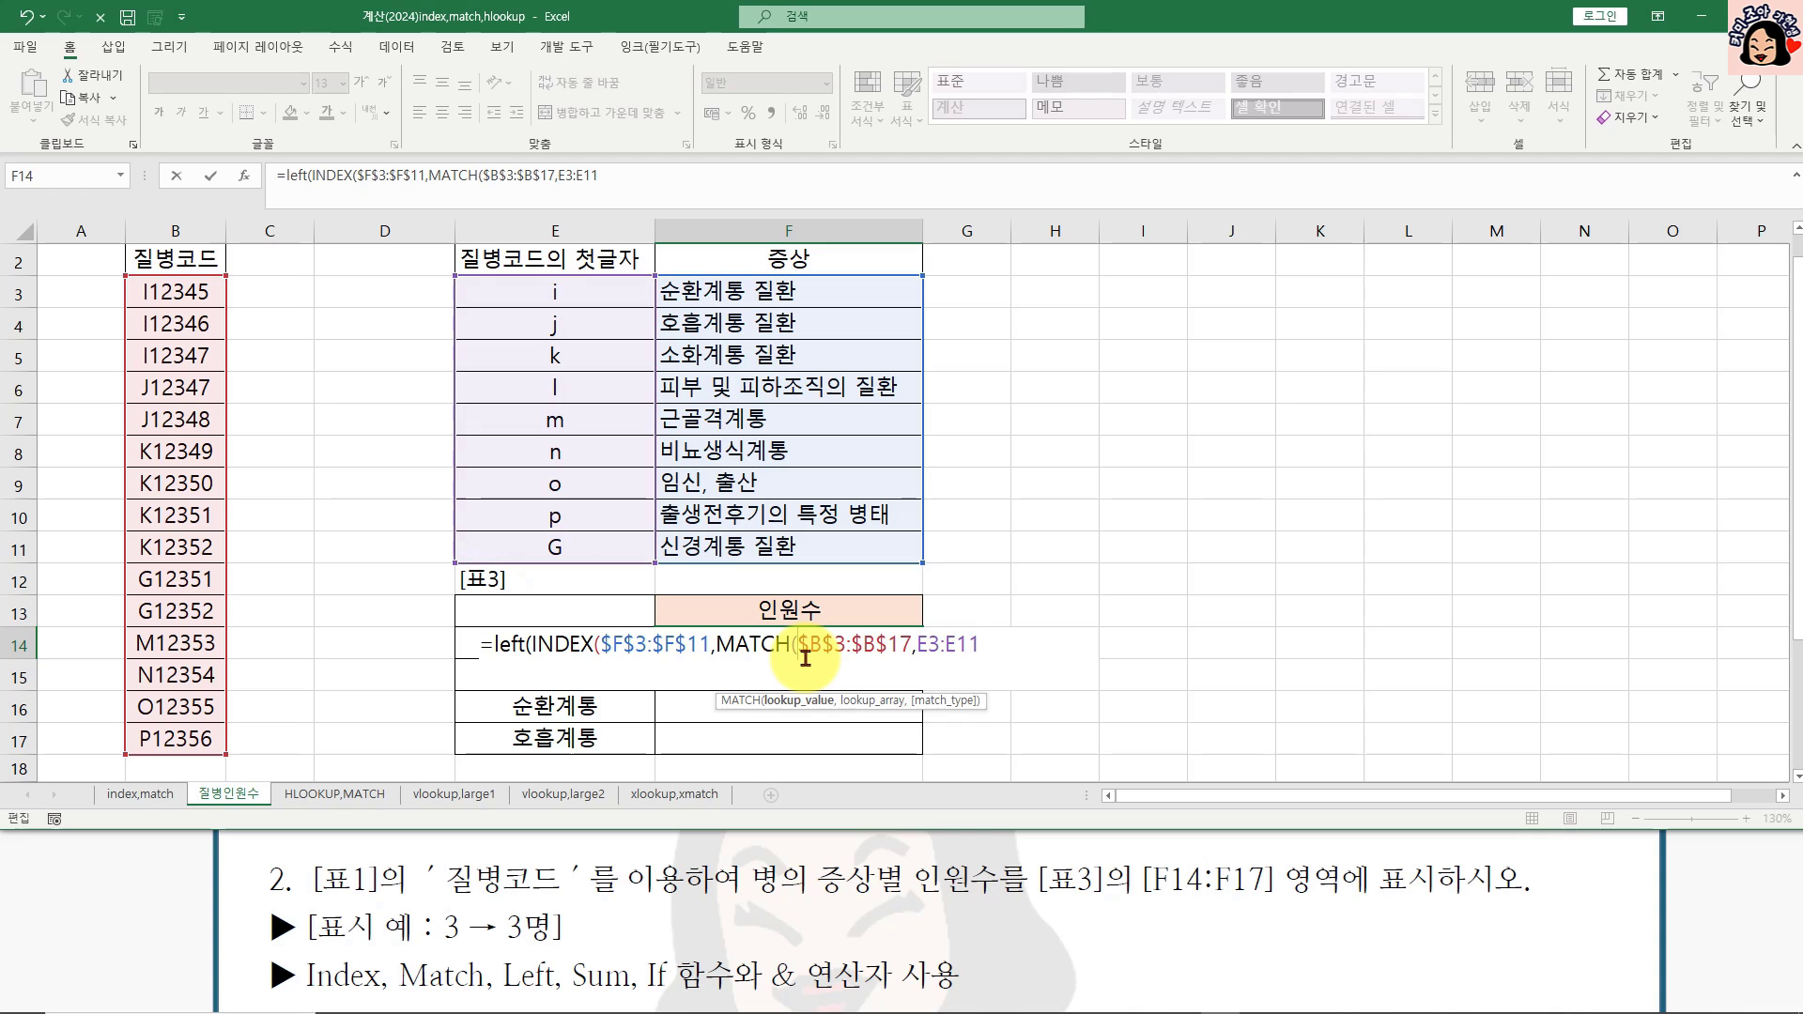
pyautogui.write('left(')
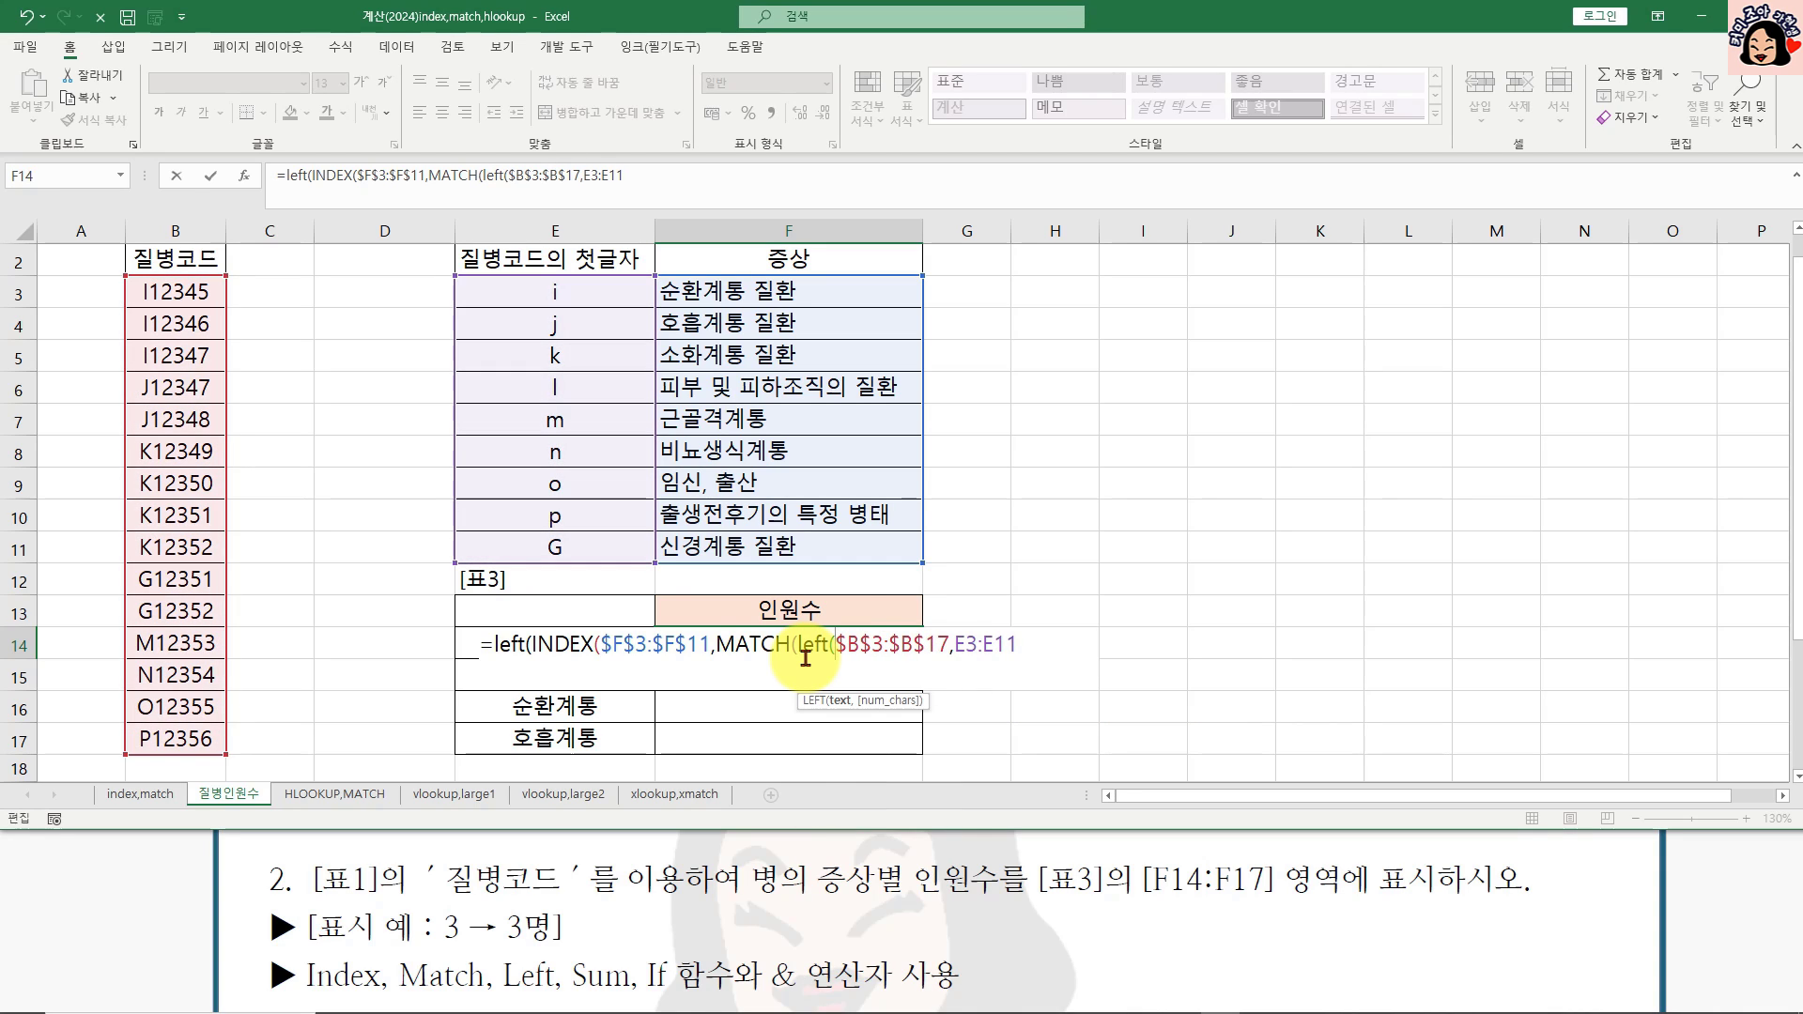
pyautogui.click(952, 648)
pyautogui.write(',1)')
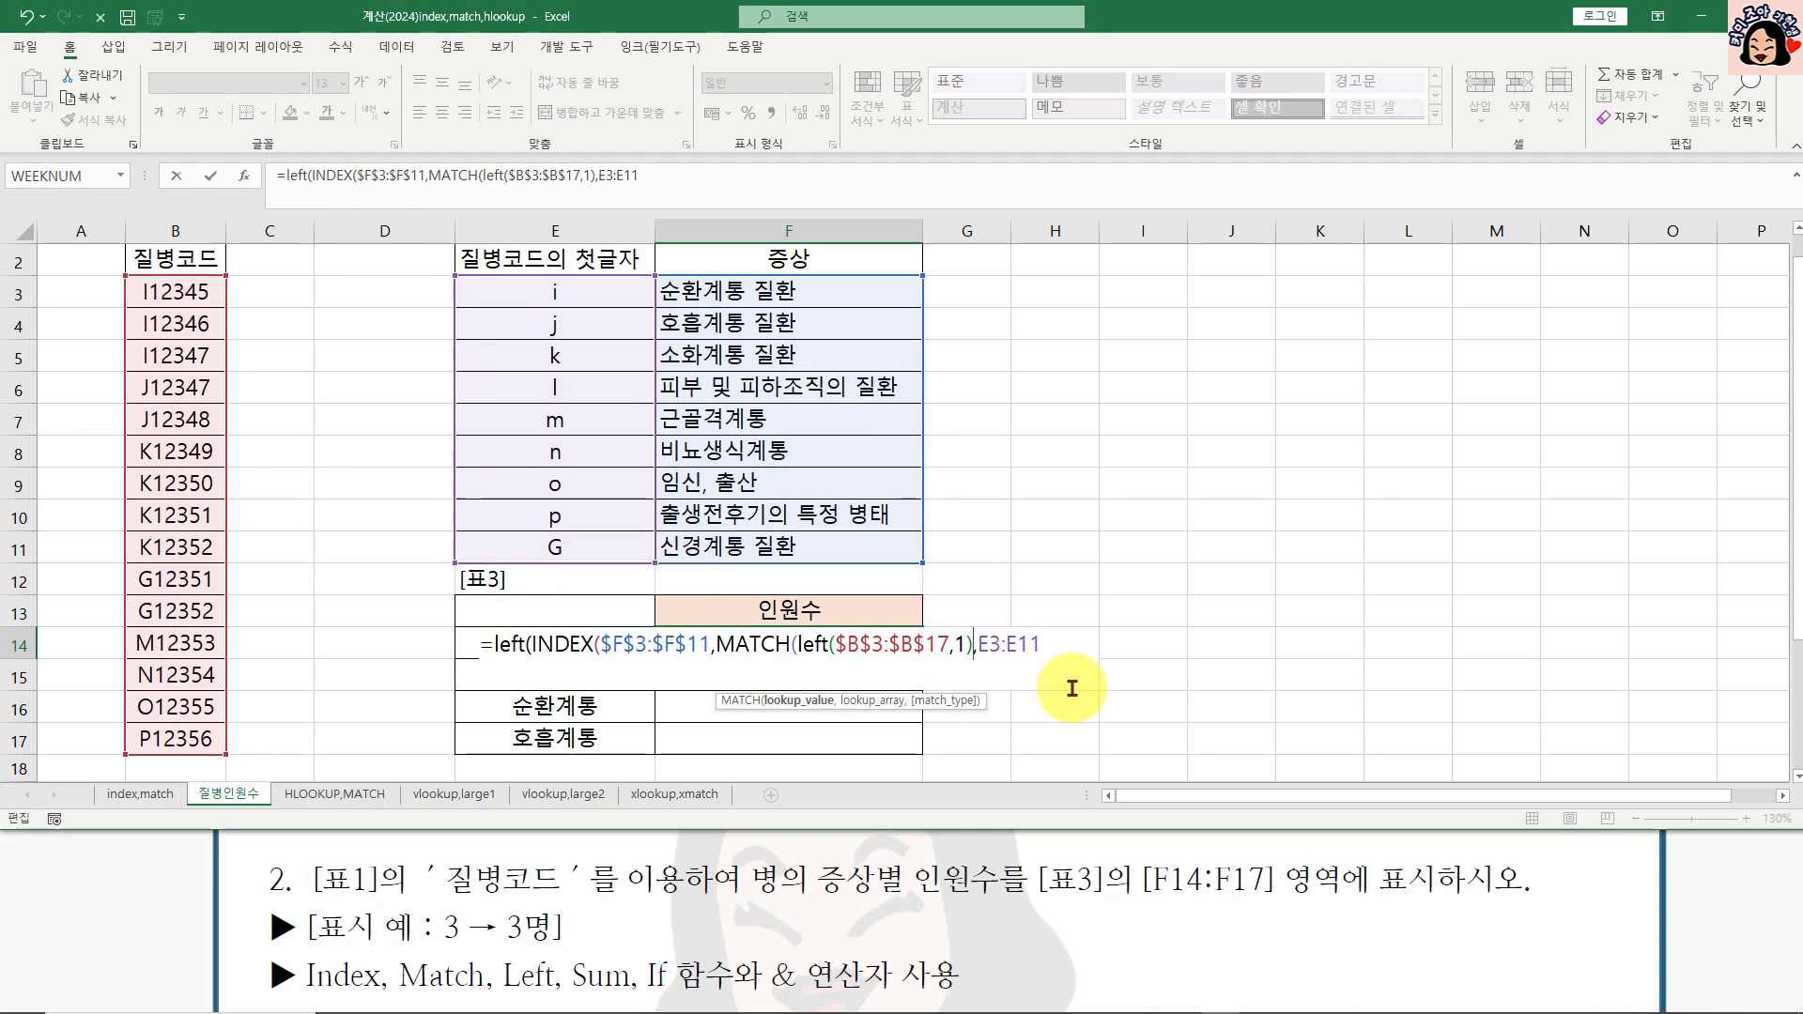
# Step: Make the lookup array absolute as $E$3:$E$11, set match type 0, and close the MATCH and INDEX functions
pyautogui.moveTo(1043, 644); pyautogui.dragTo(988, 644)
pyautogui.press('F4')
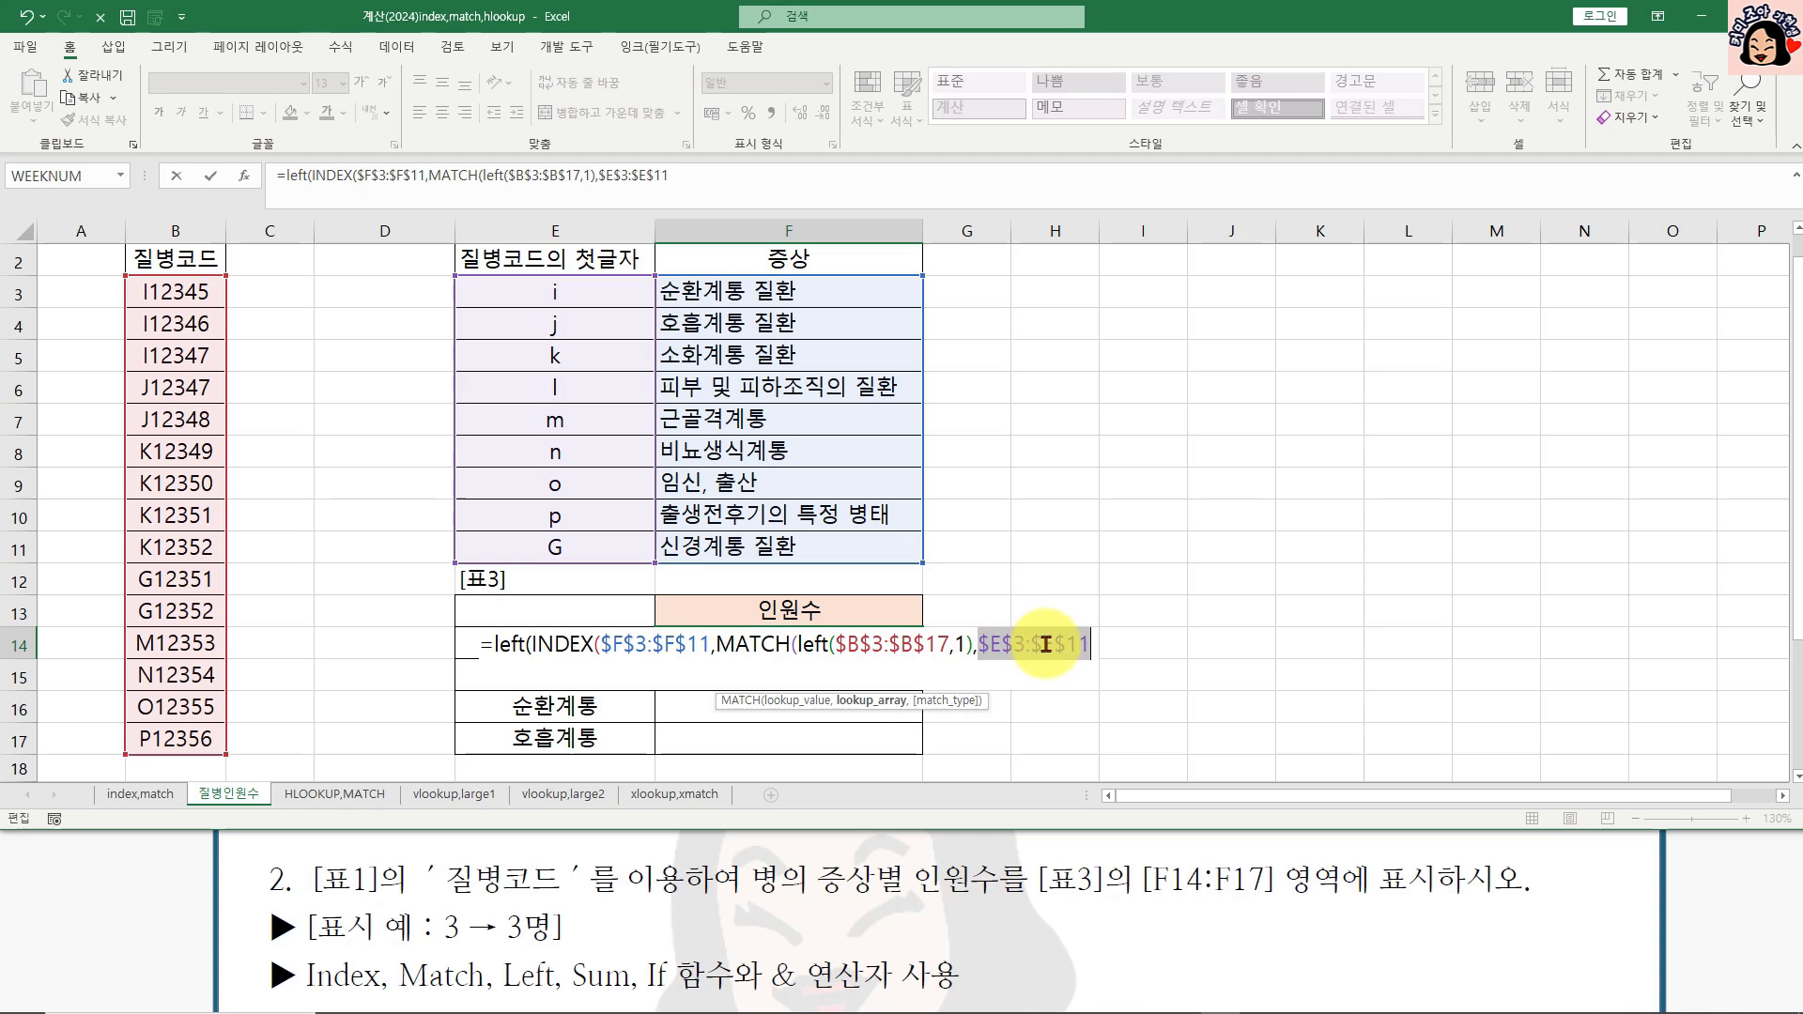
pyautogui.click(1093, 645)
pyautogui.write(',0)')
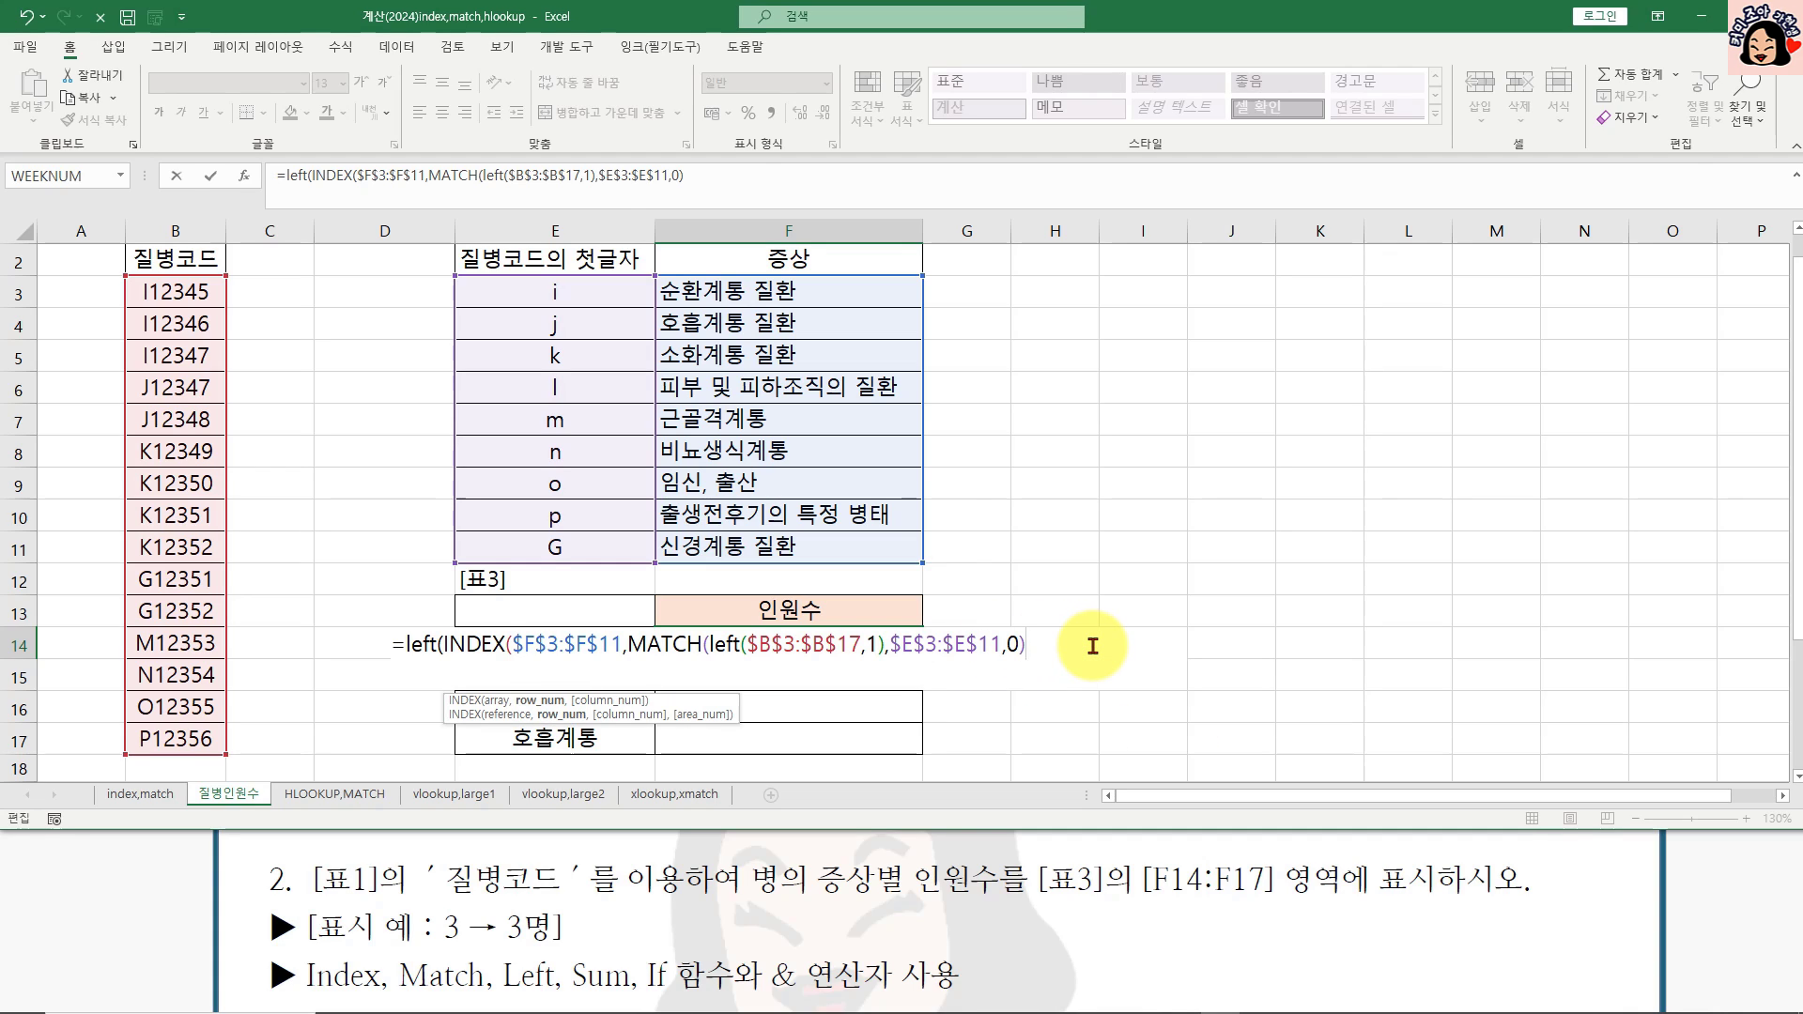
pyautogui.write(')')
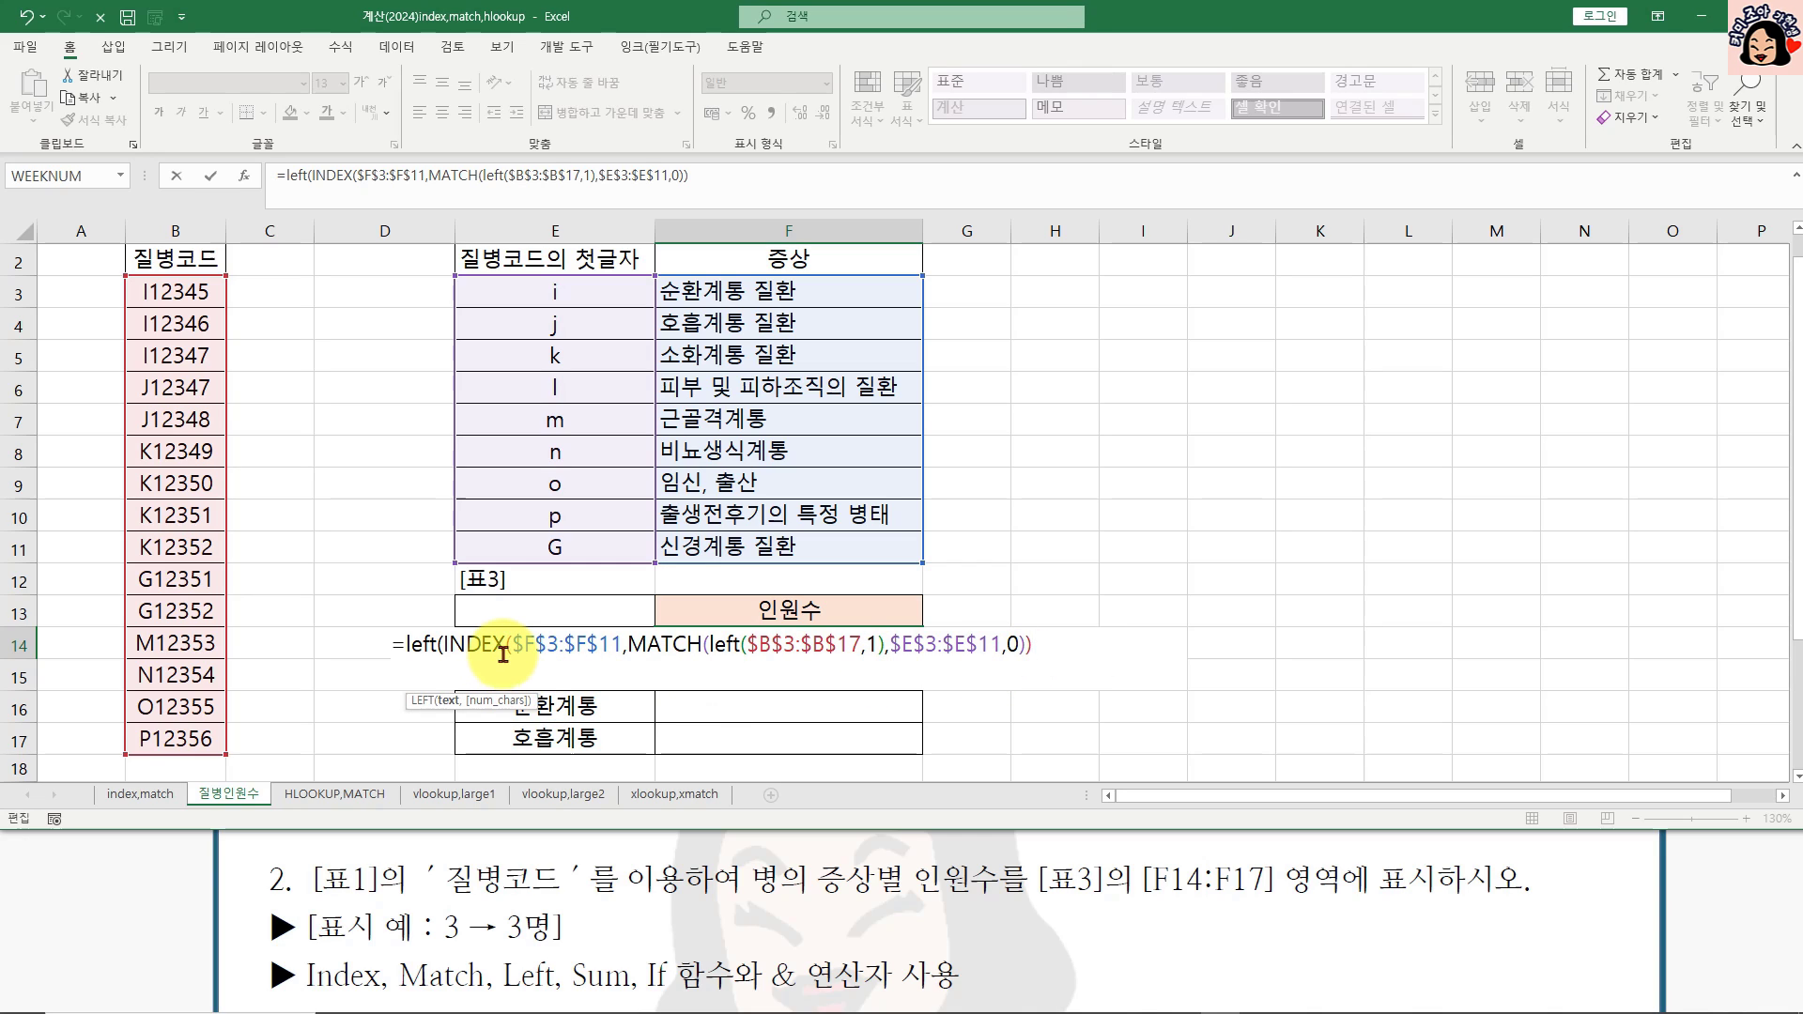
# Step: Have the outer LEFT take 4 characters of the INDEX result and compare them with the symptom name in E14
pyautogui.moveTo(449, 644); pyautogui.dragTo(1033, 644)
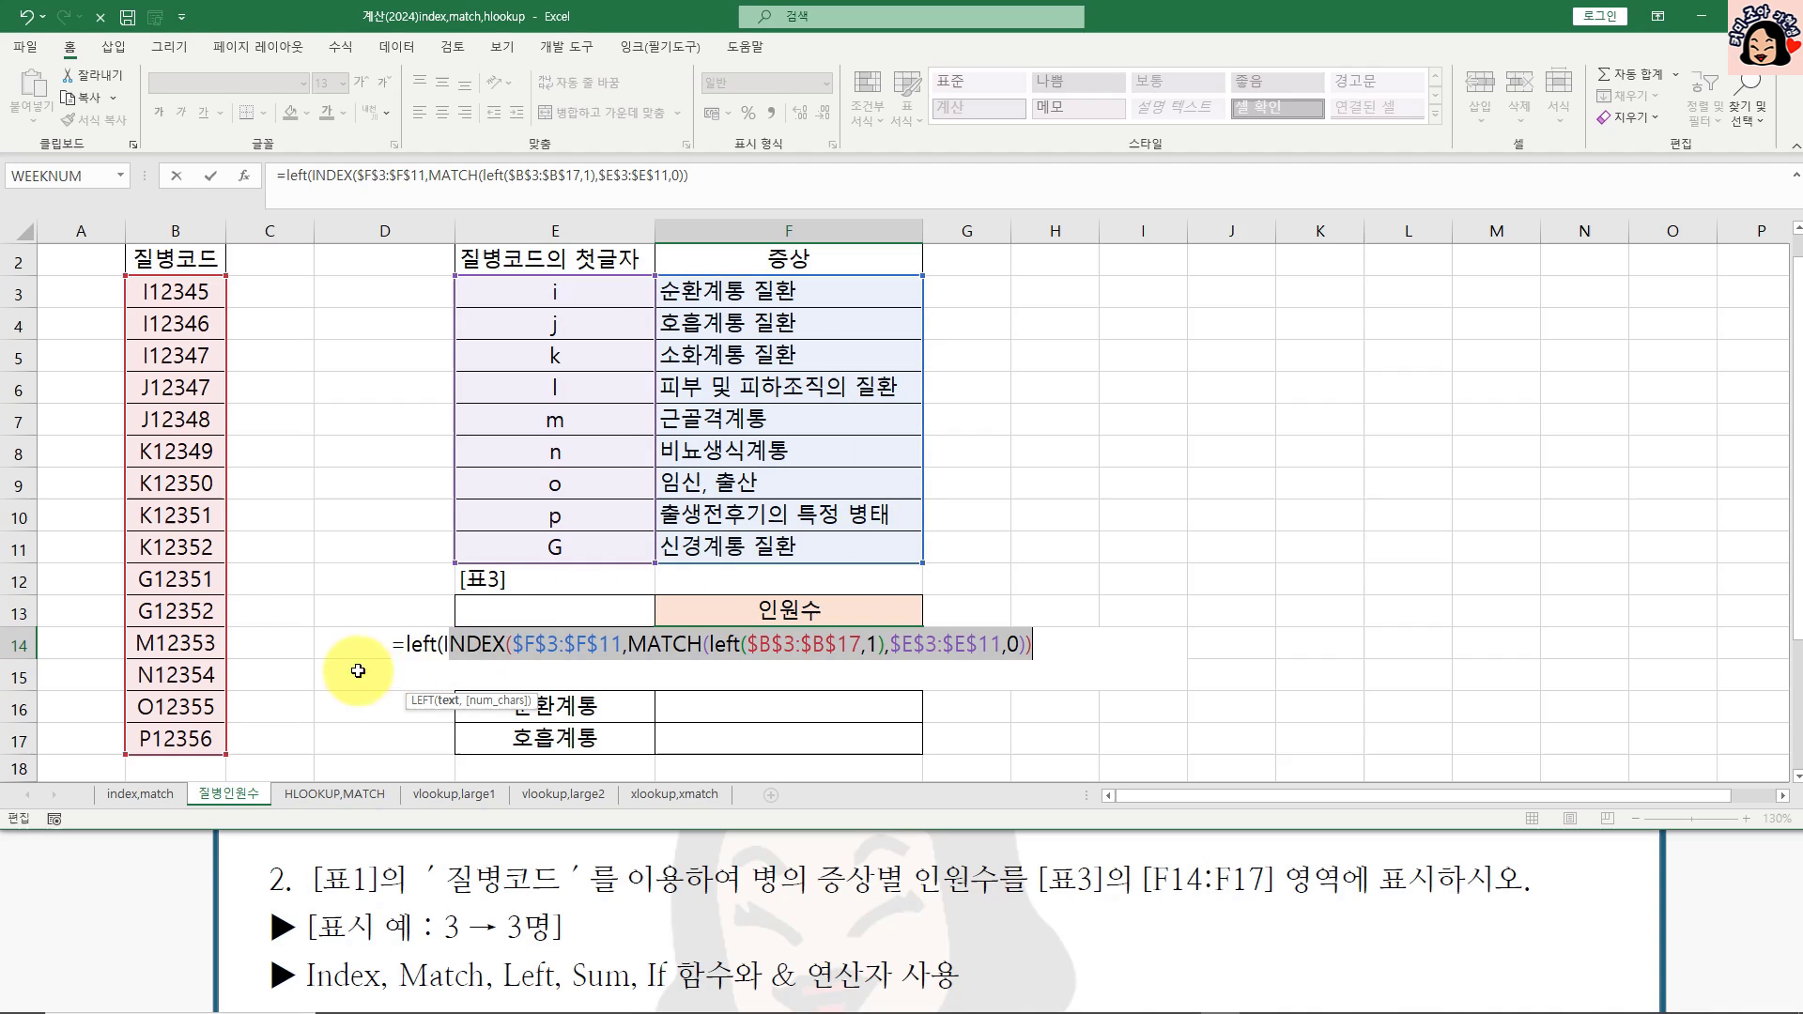
pyautogui.click(1045, 646)
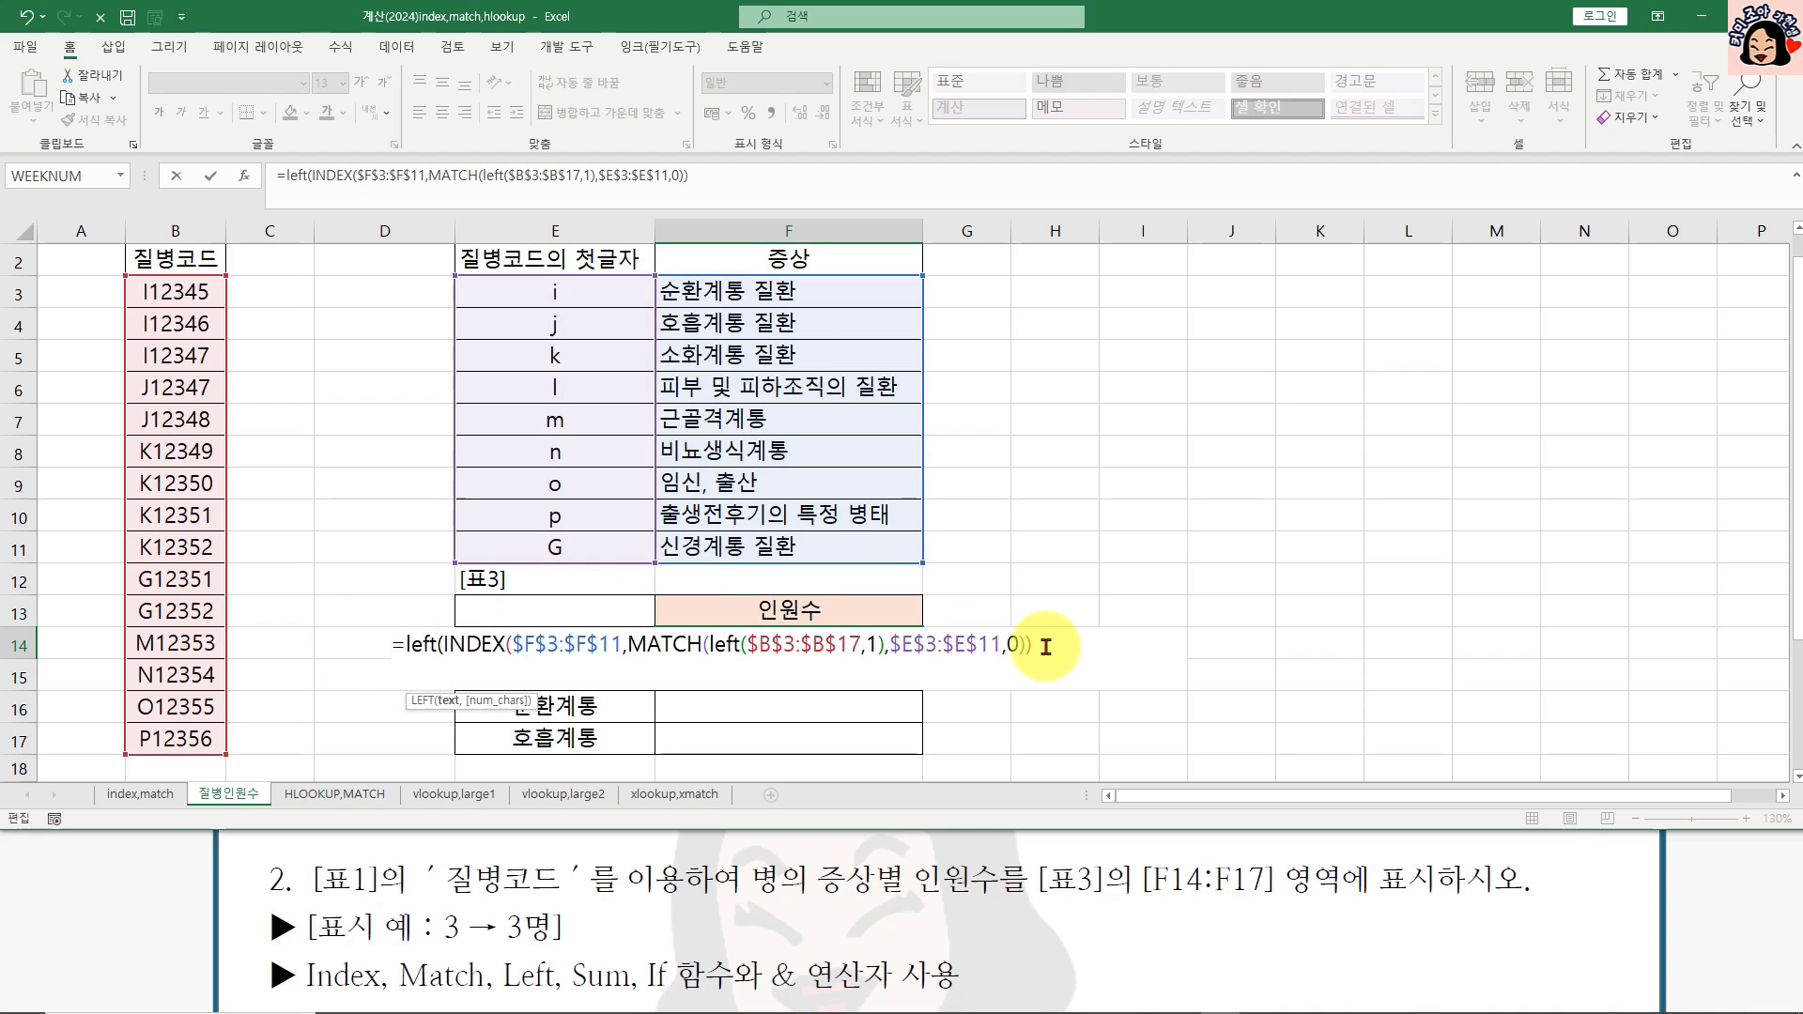
pyautogui.write(',4)=')
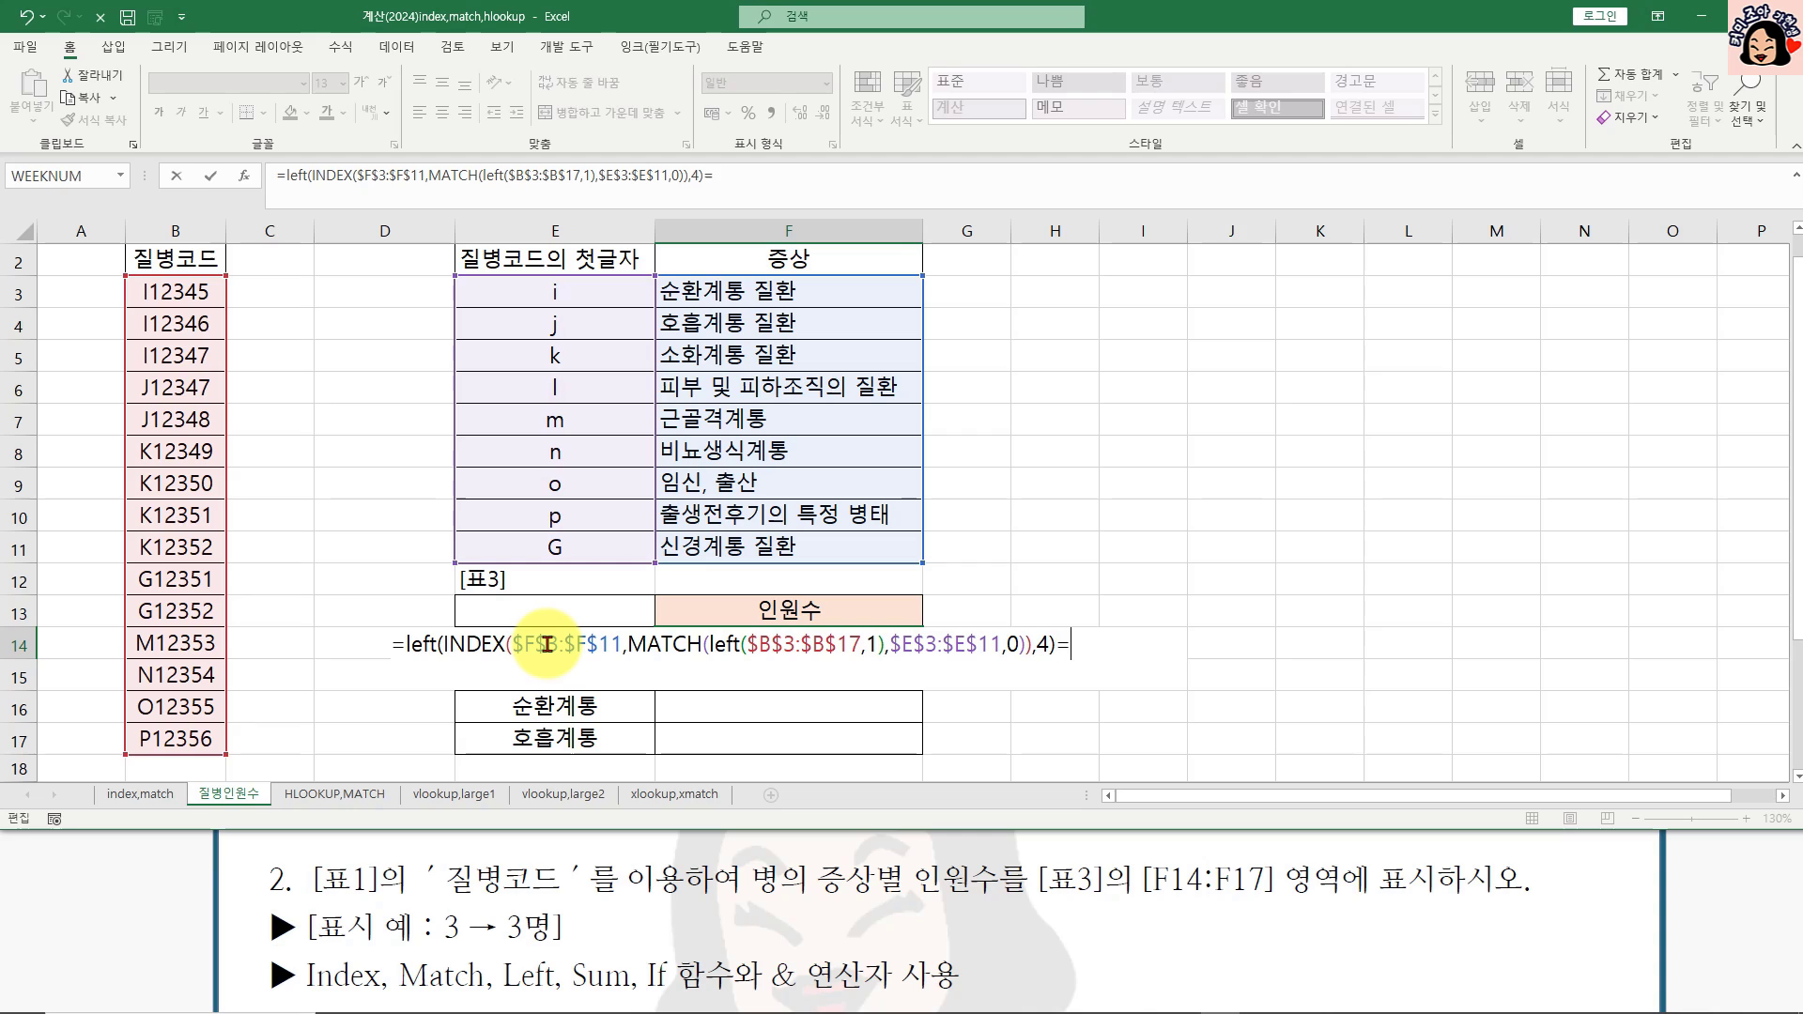
pyautogui.click(616, 707)
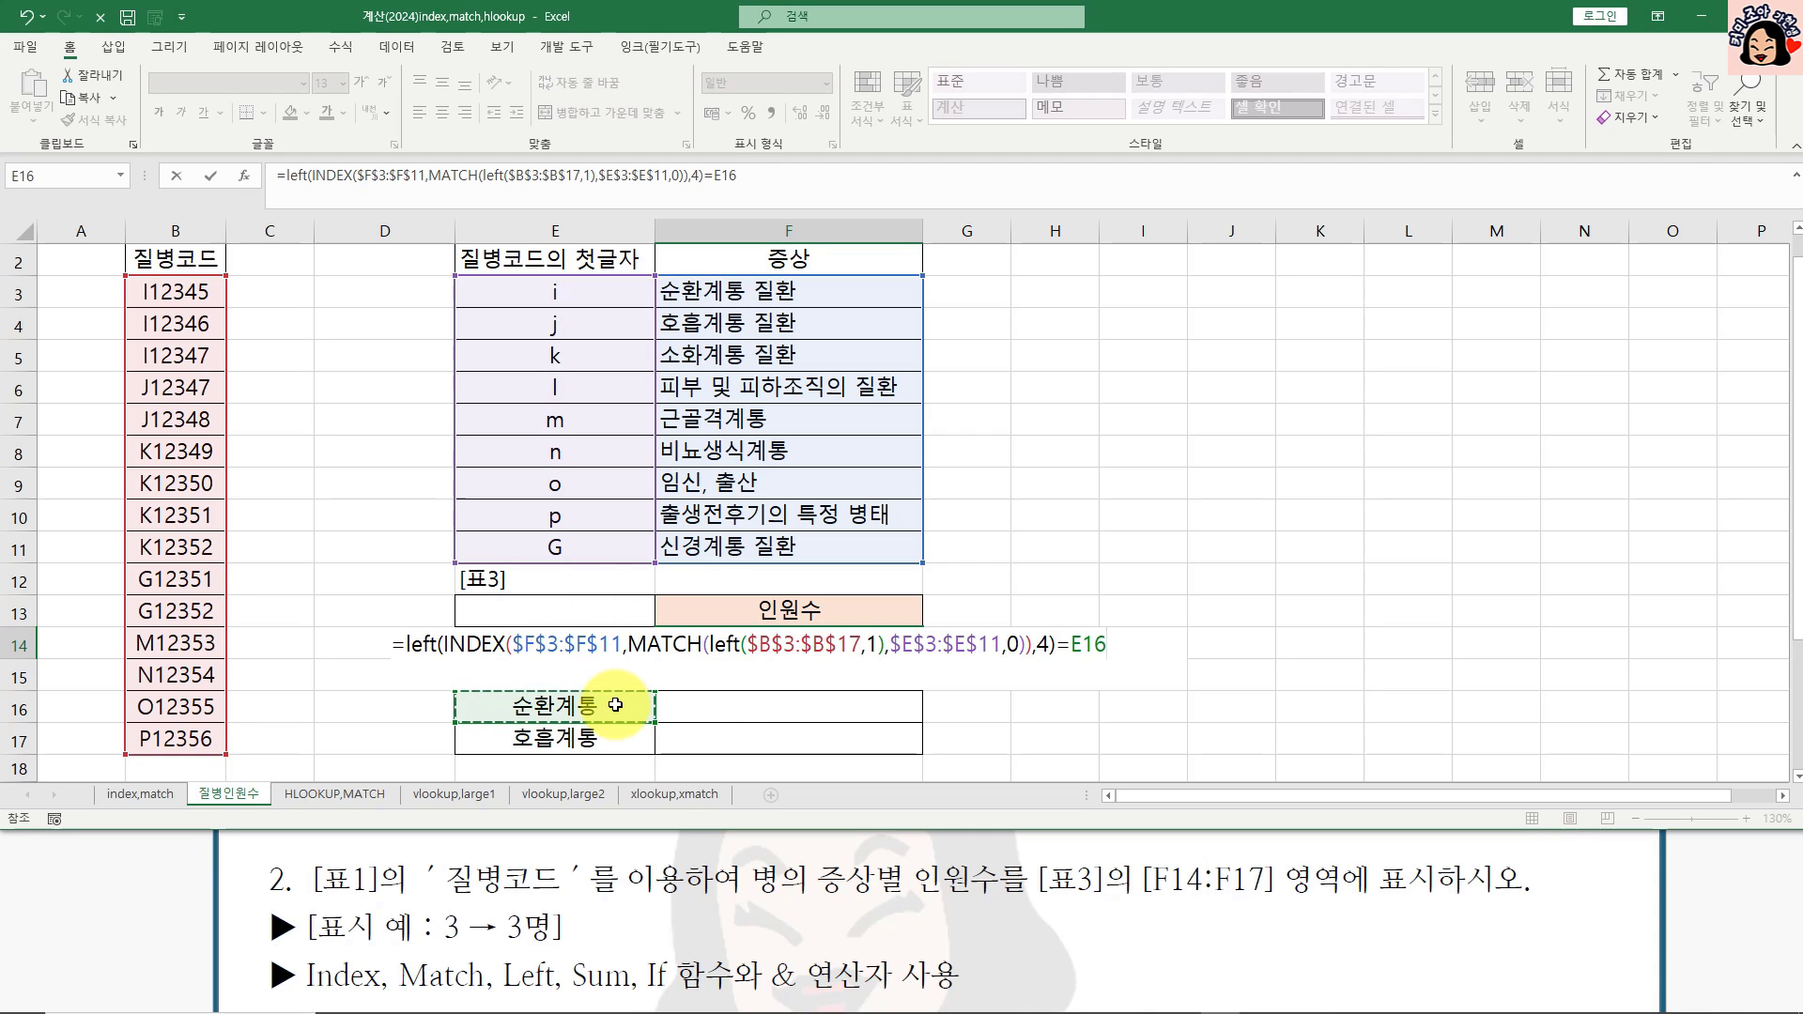
pyautogui.press('Up')
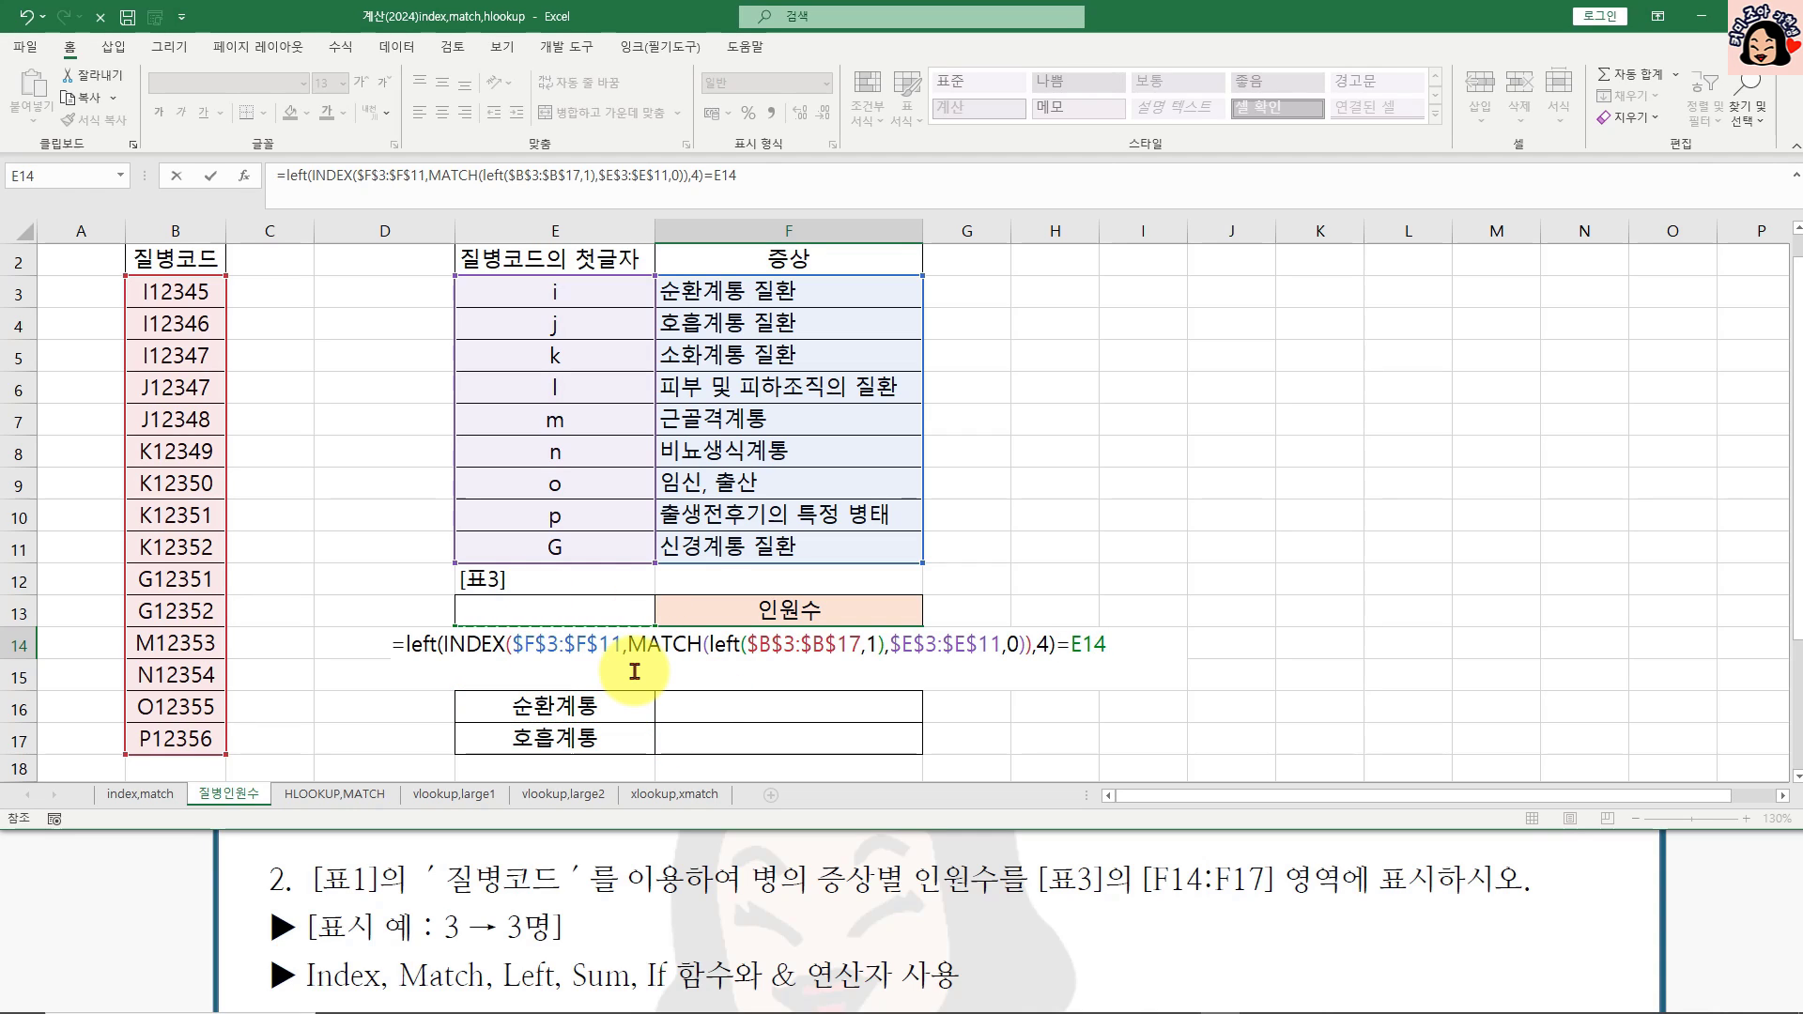
# Step: Enclose the comparison in SUM(IF(( … ),1)) to count matches, and enter the formula in F14
pyautogui.click(399, 643)
pyautogui.write('sum(if(')
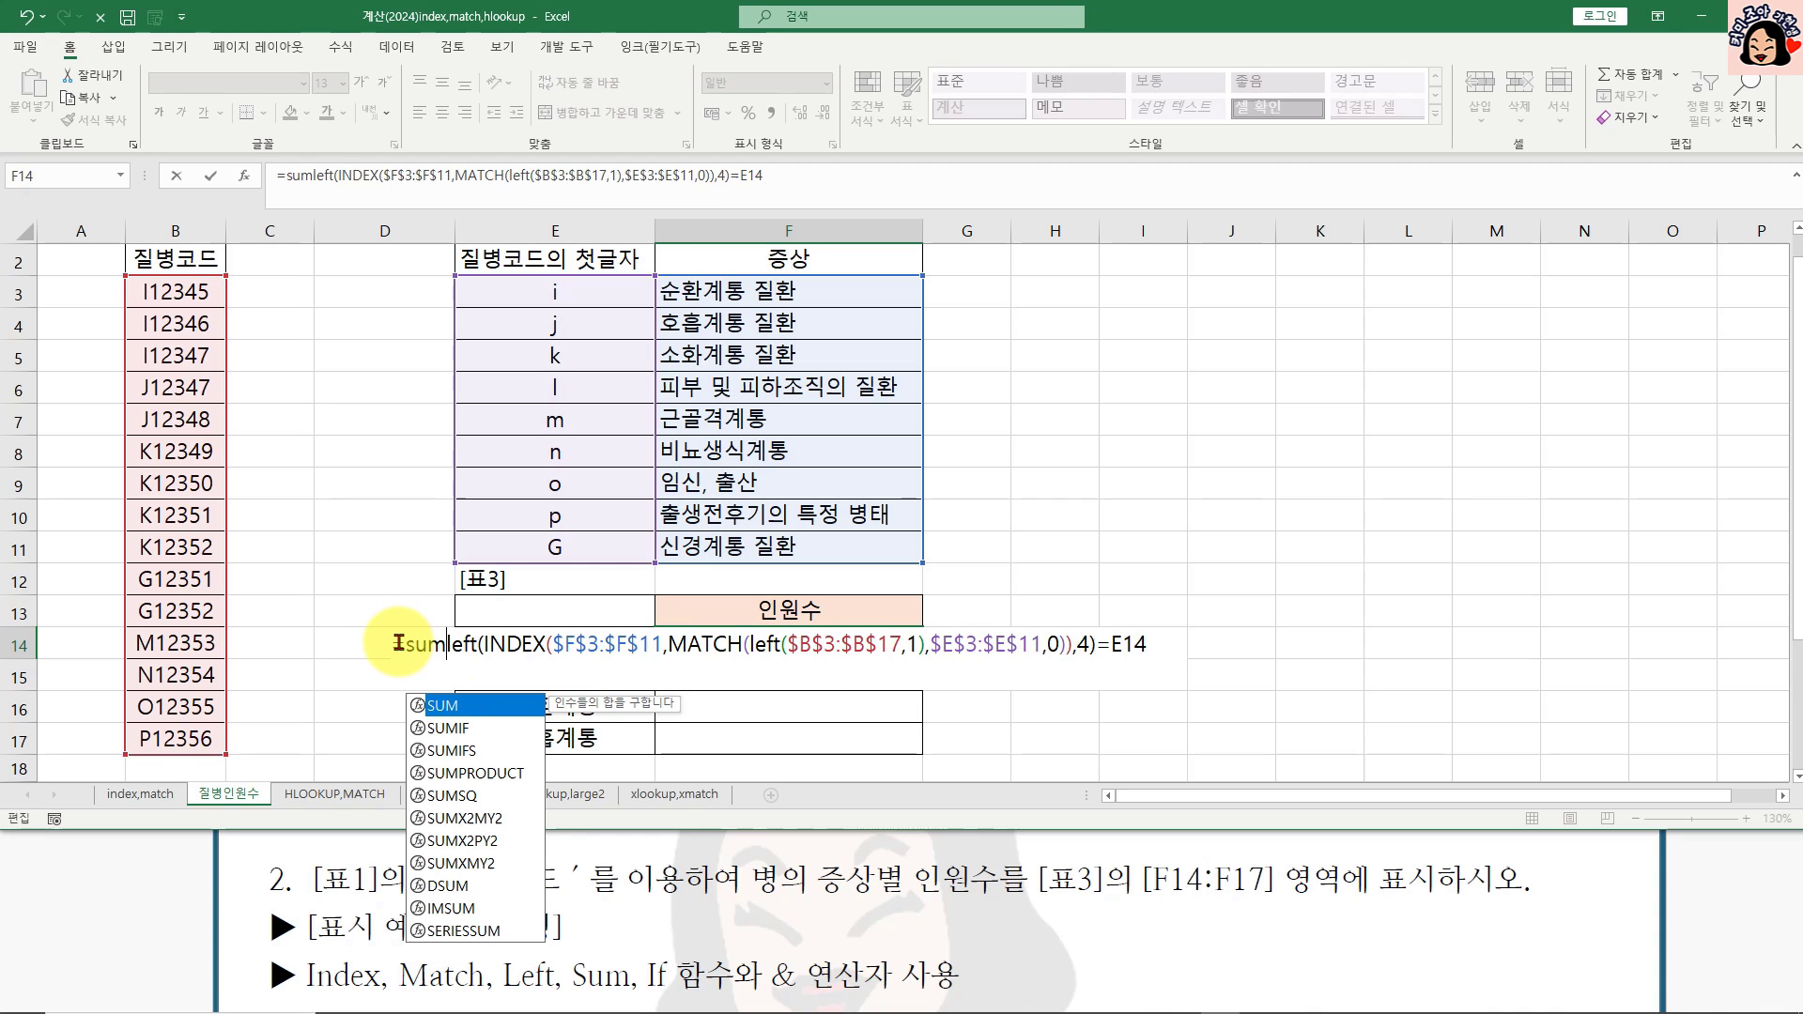
pyautogui.write('(')
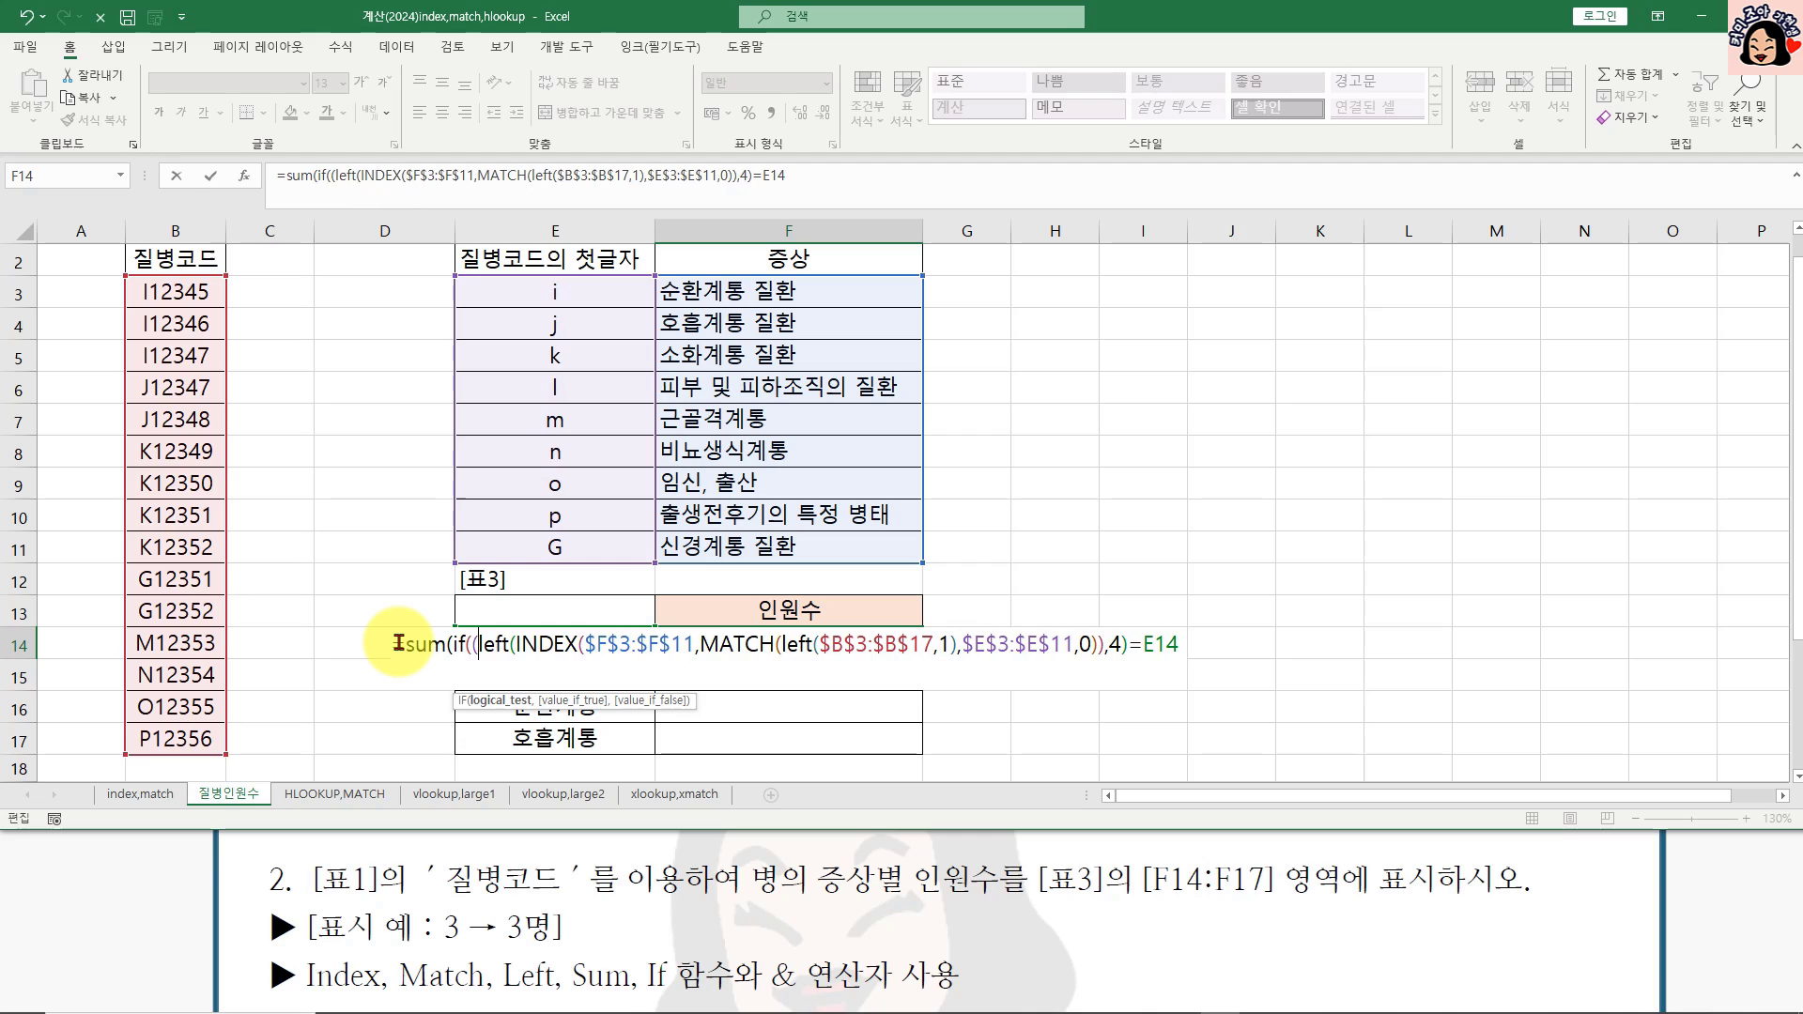
pyautogui.click(1179, 647)
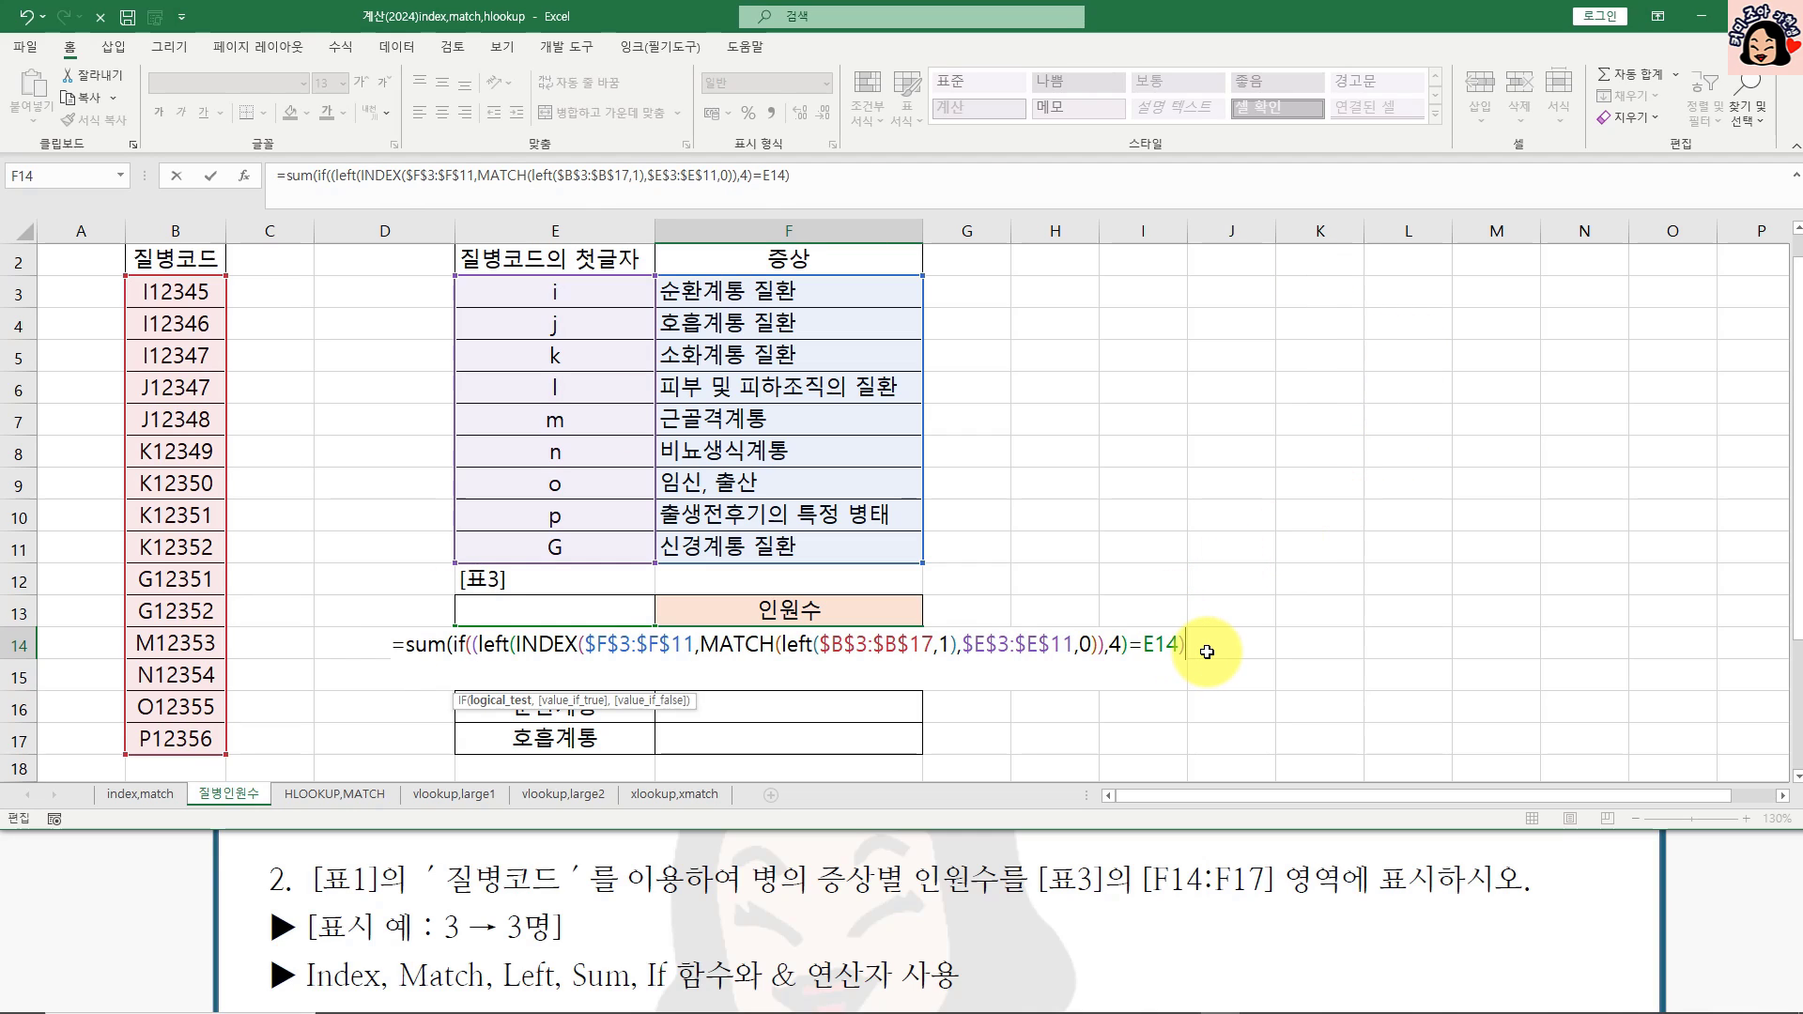
pyautogui.write(',1')
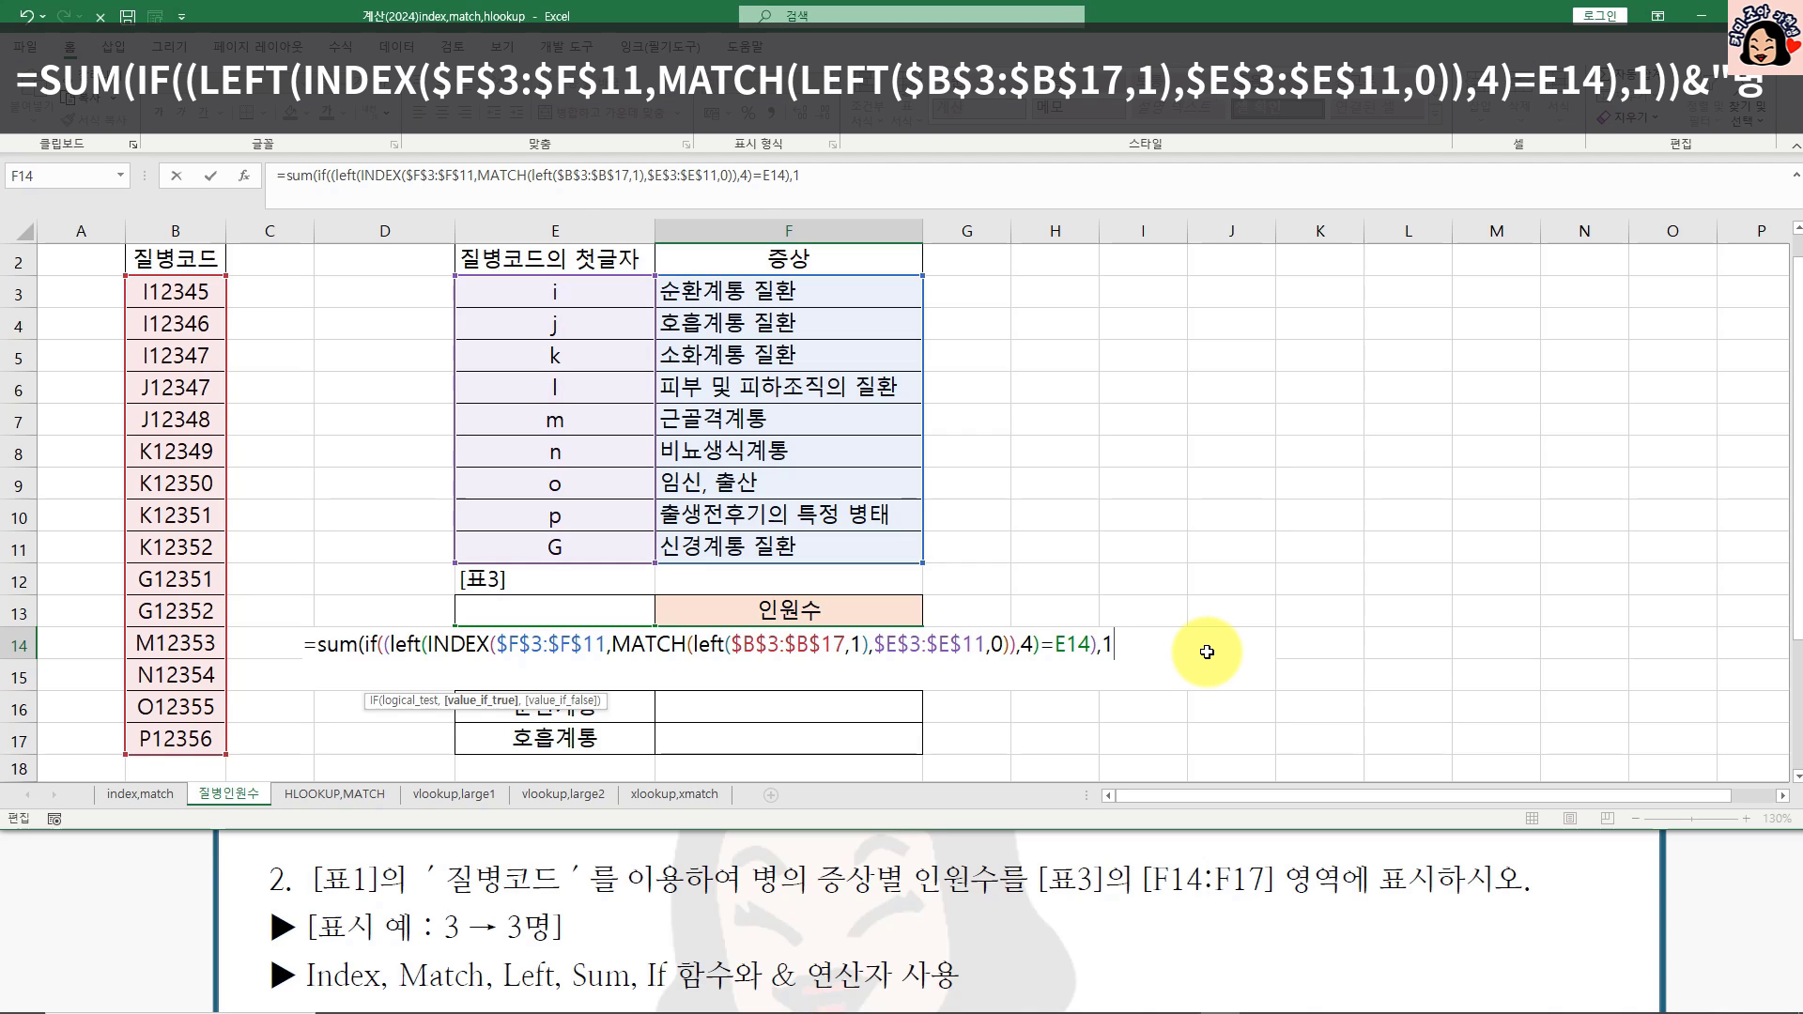
pyautogui.write(')')
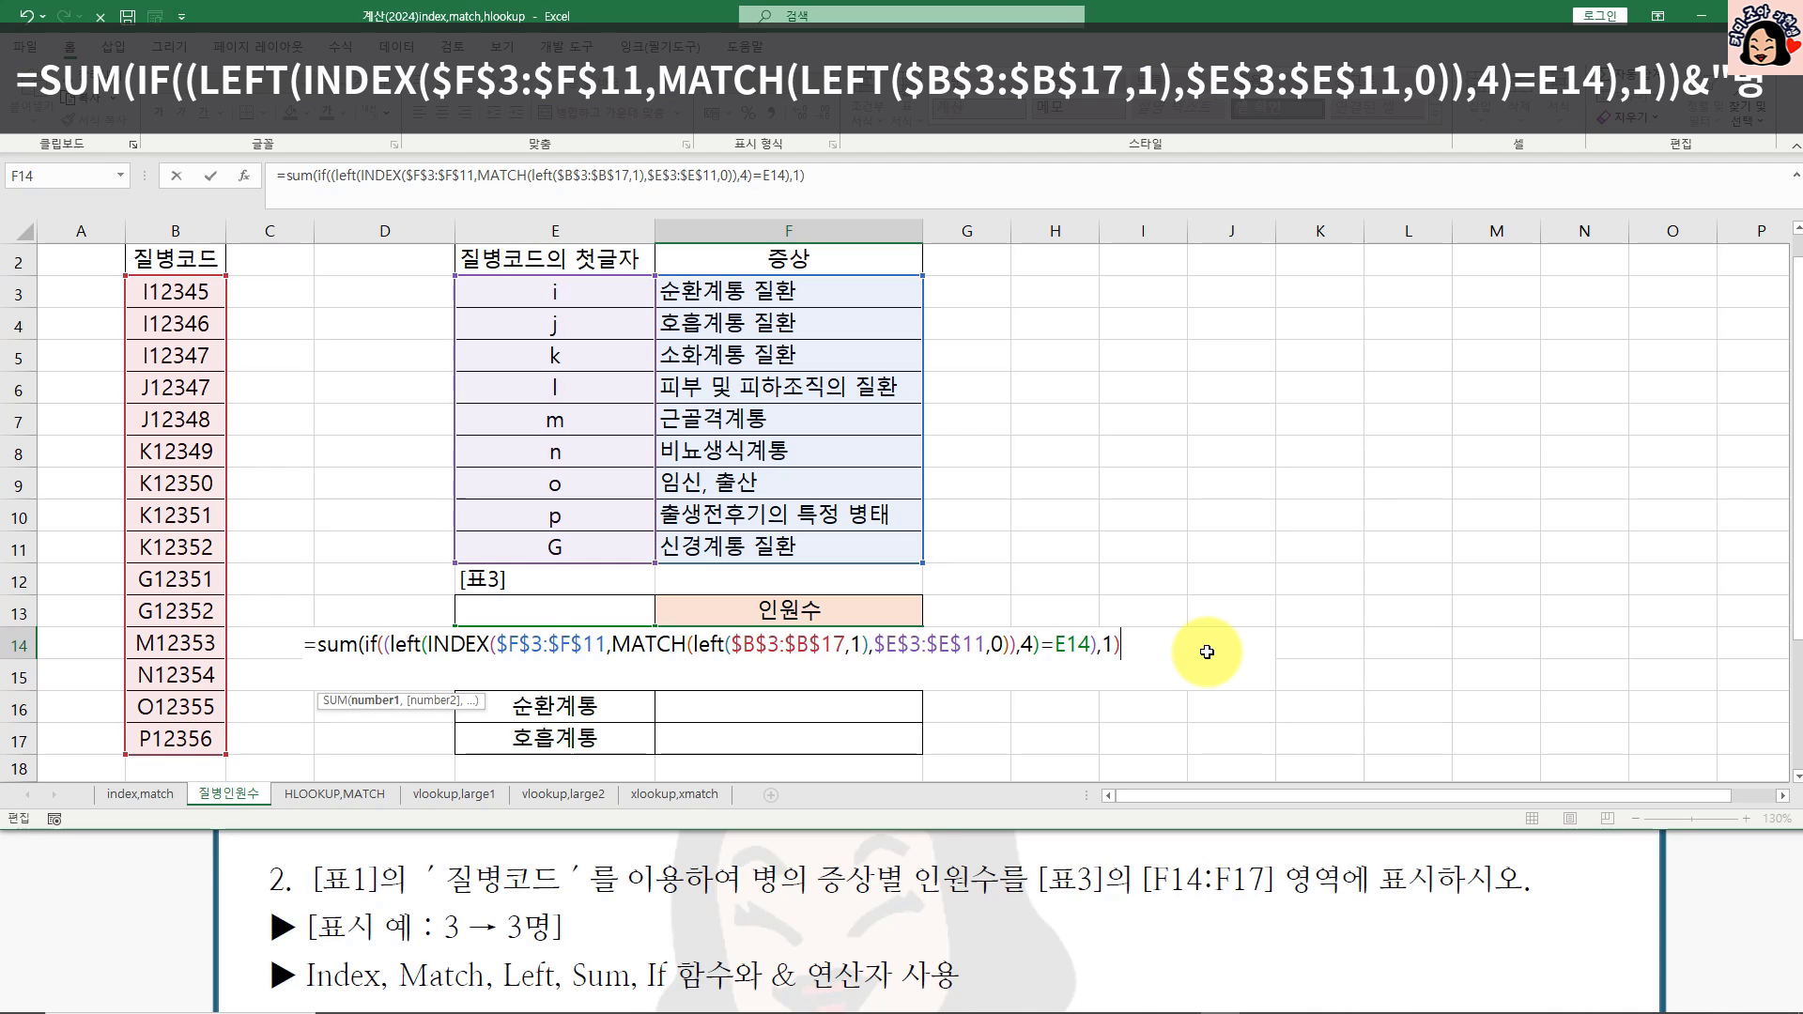
pyautogui.write(')')
pyautogui.hotkey('ctrl', 'Return')
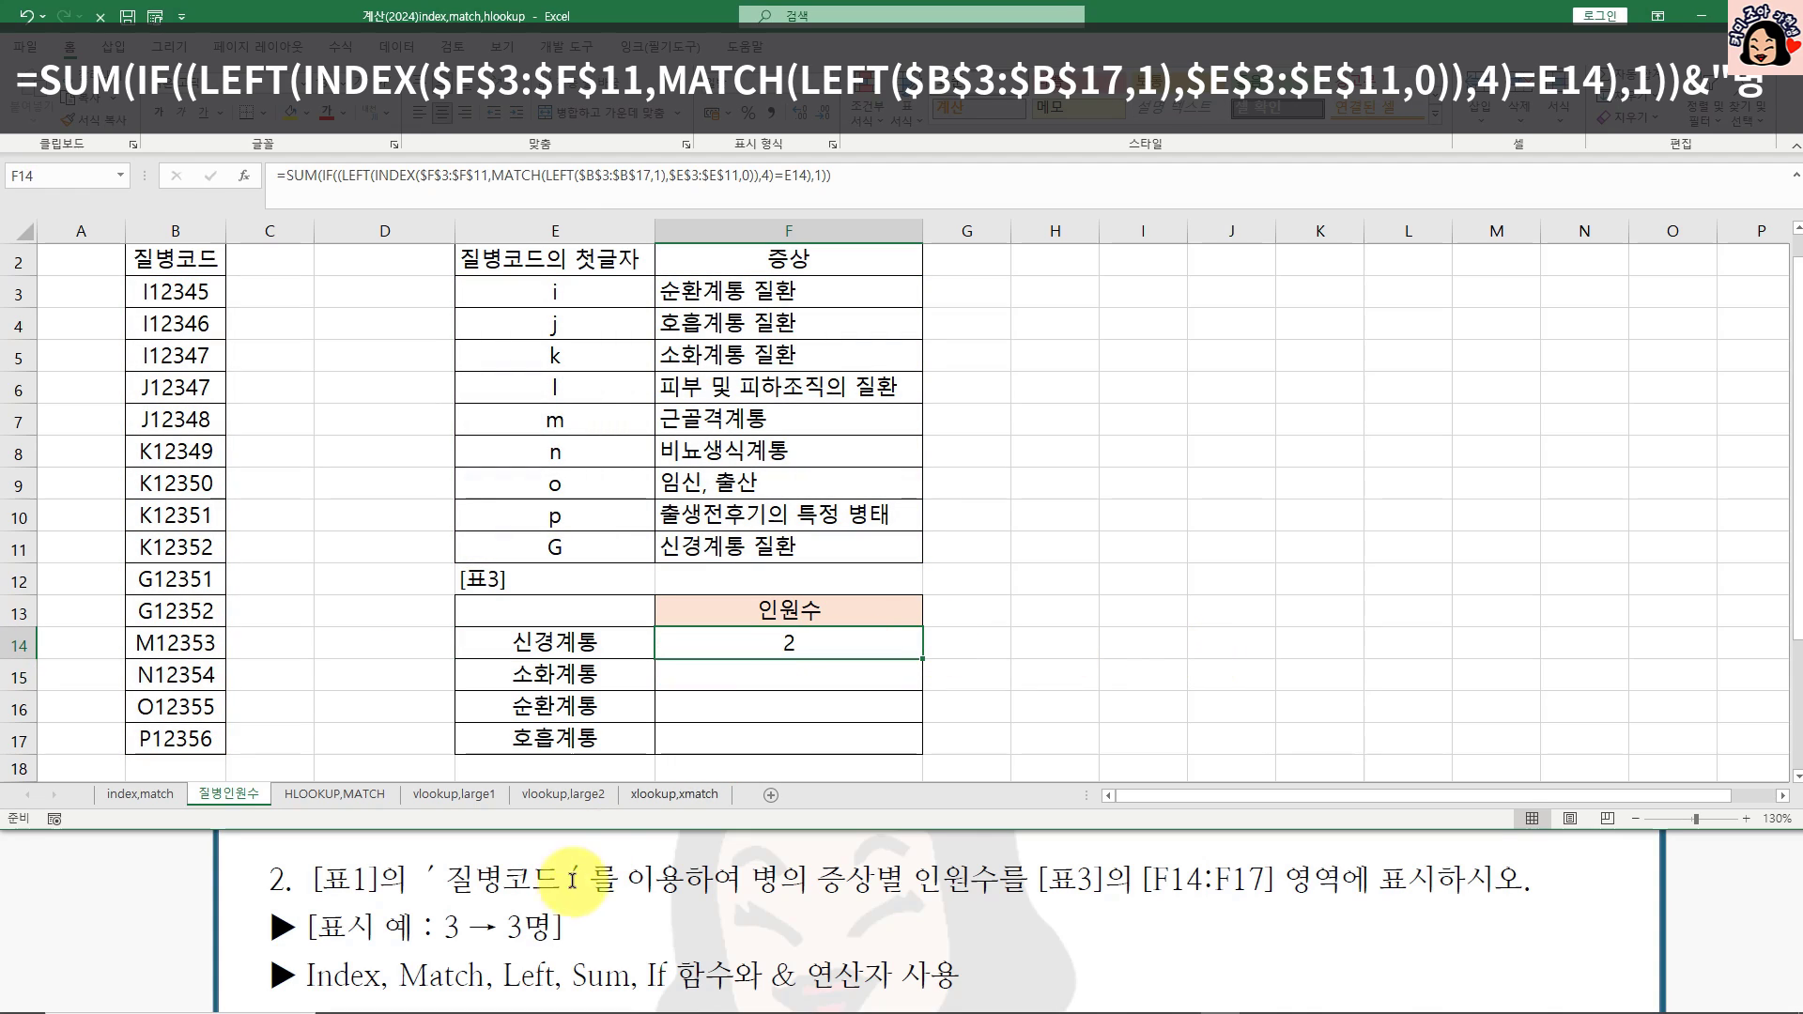
# Step: Append &"명" to the F14 formula and fill it down through F17
pyautogui.doubleClick(863, 643)
pyautogui.click(1196, 648)
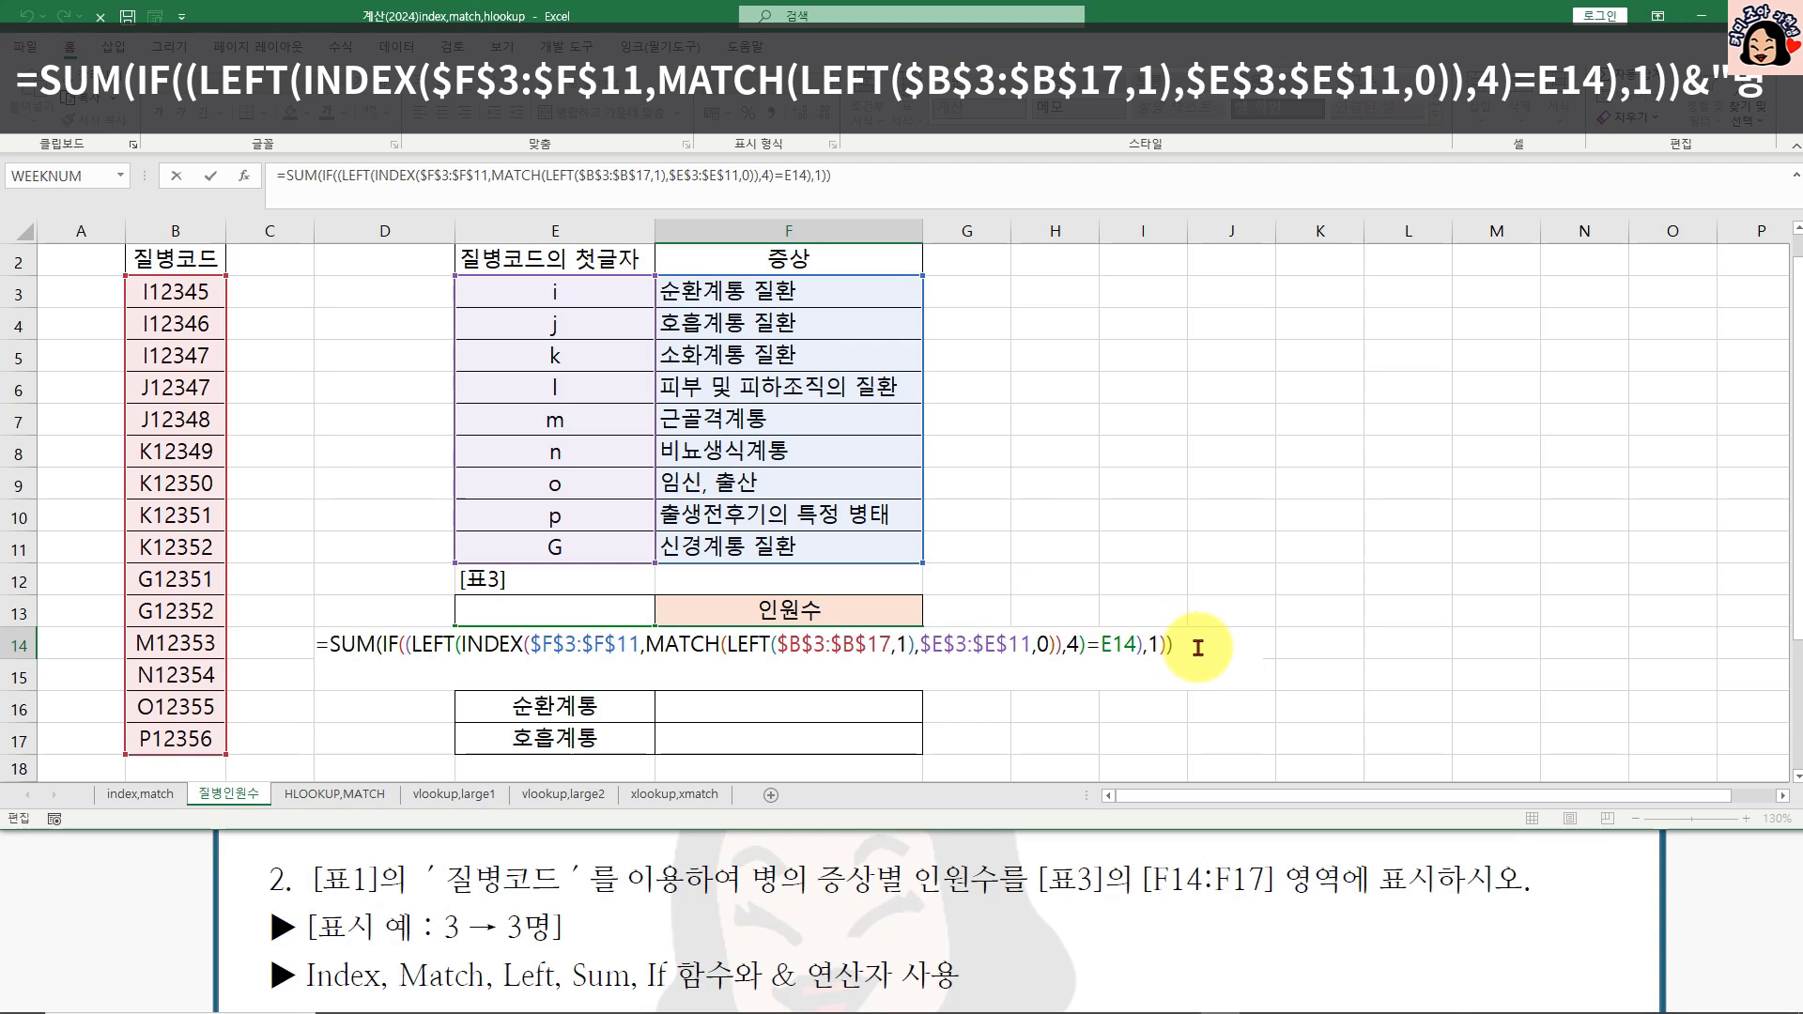
pyautogui.write('명"')
pyautogui.press('Return')
pyautogui.click(897, 646)
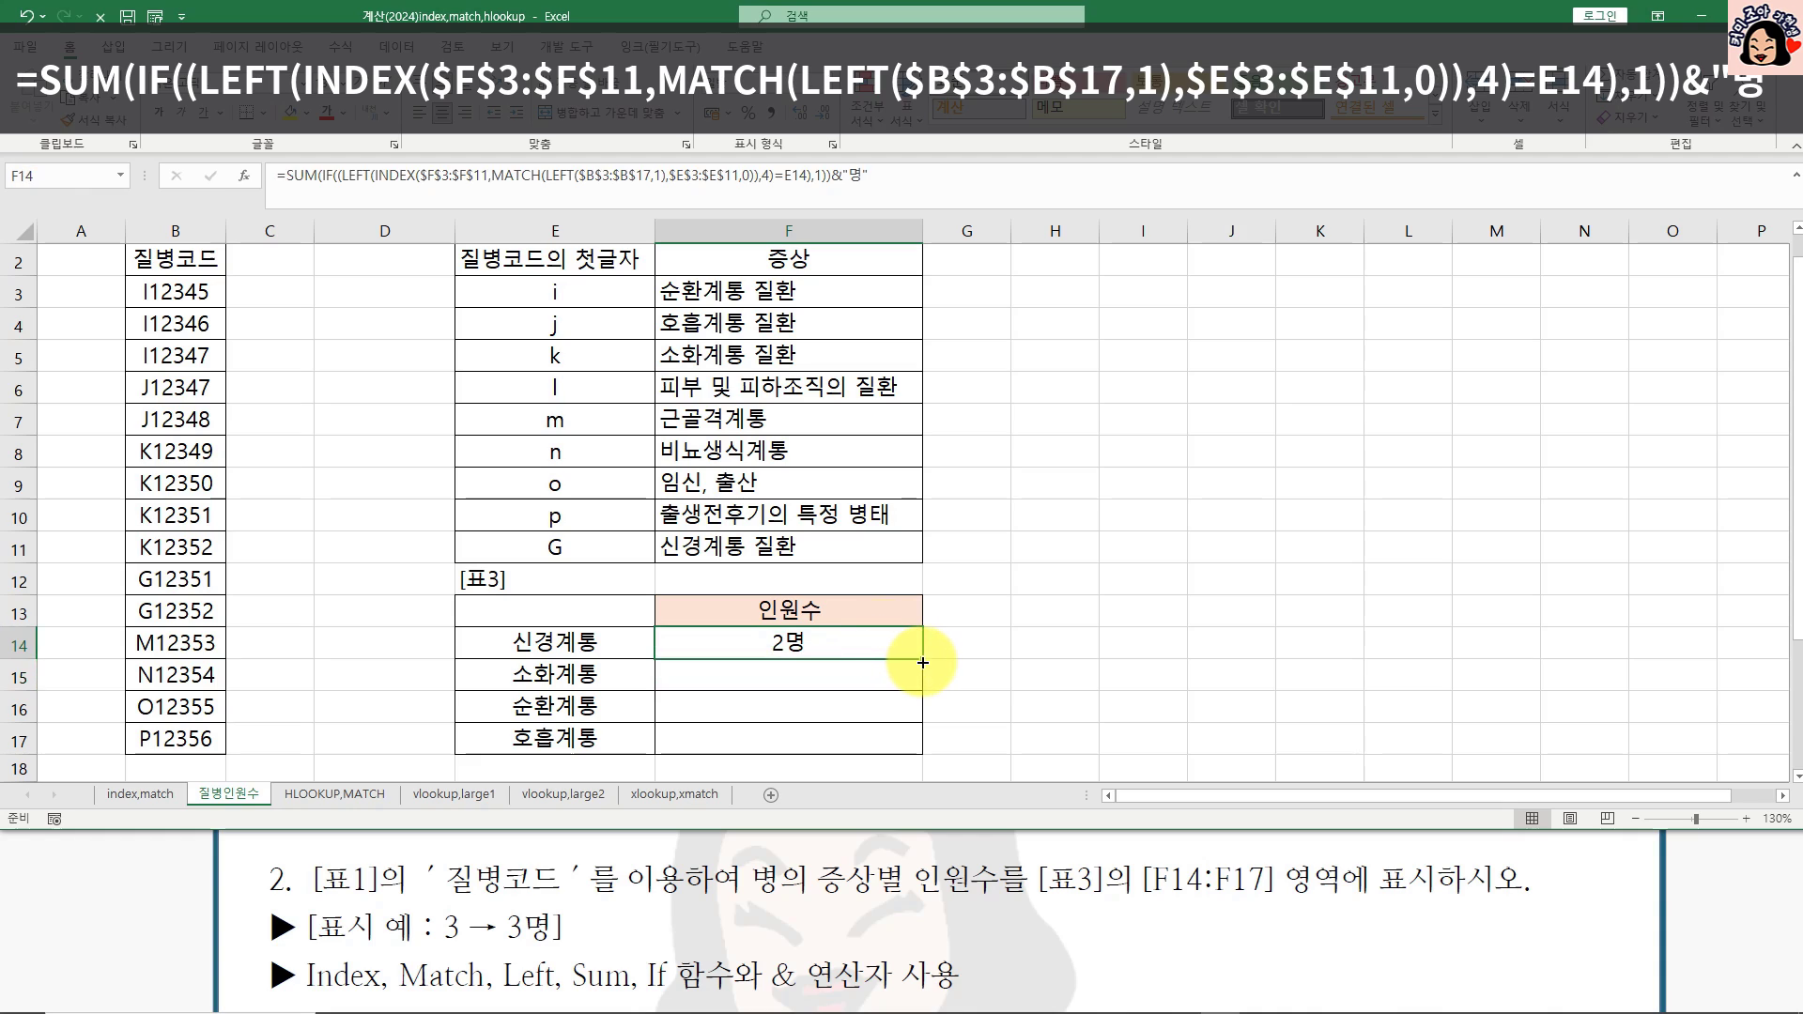
pyautogui.moveTo(922, 659); pyautogui.dragTo(921, 763)
pyautogui.click(832, 652)
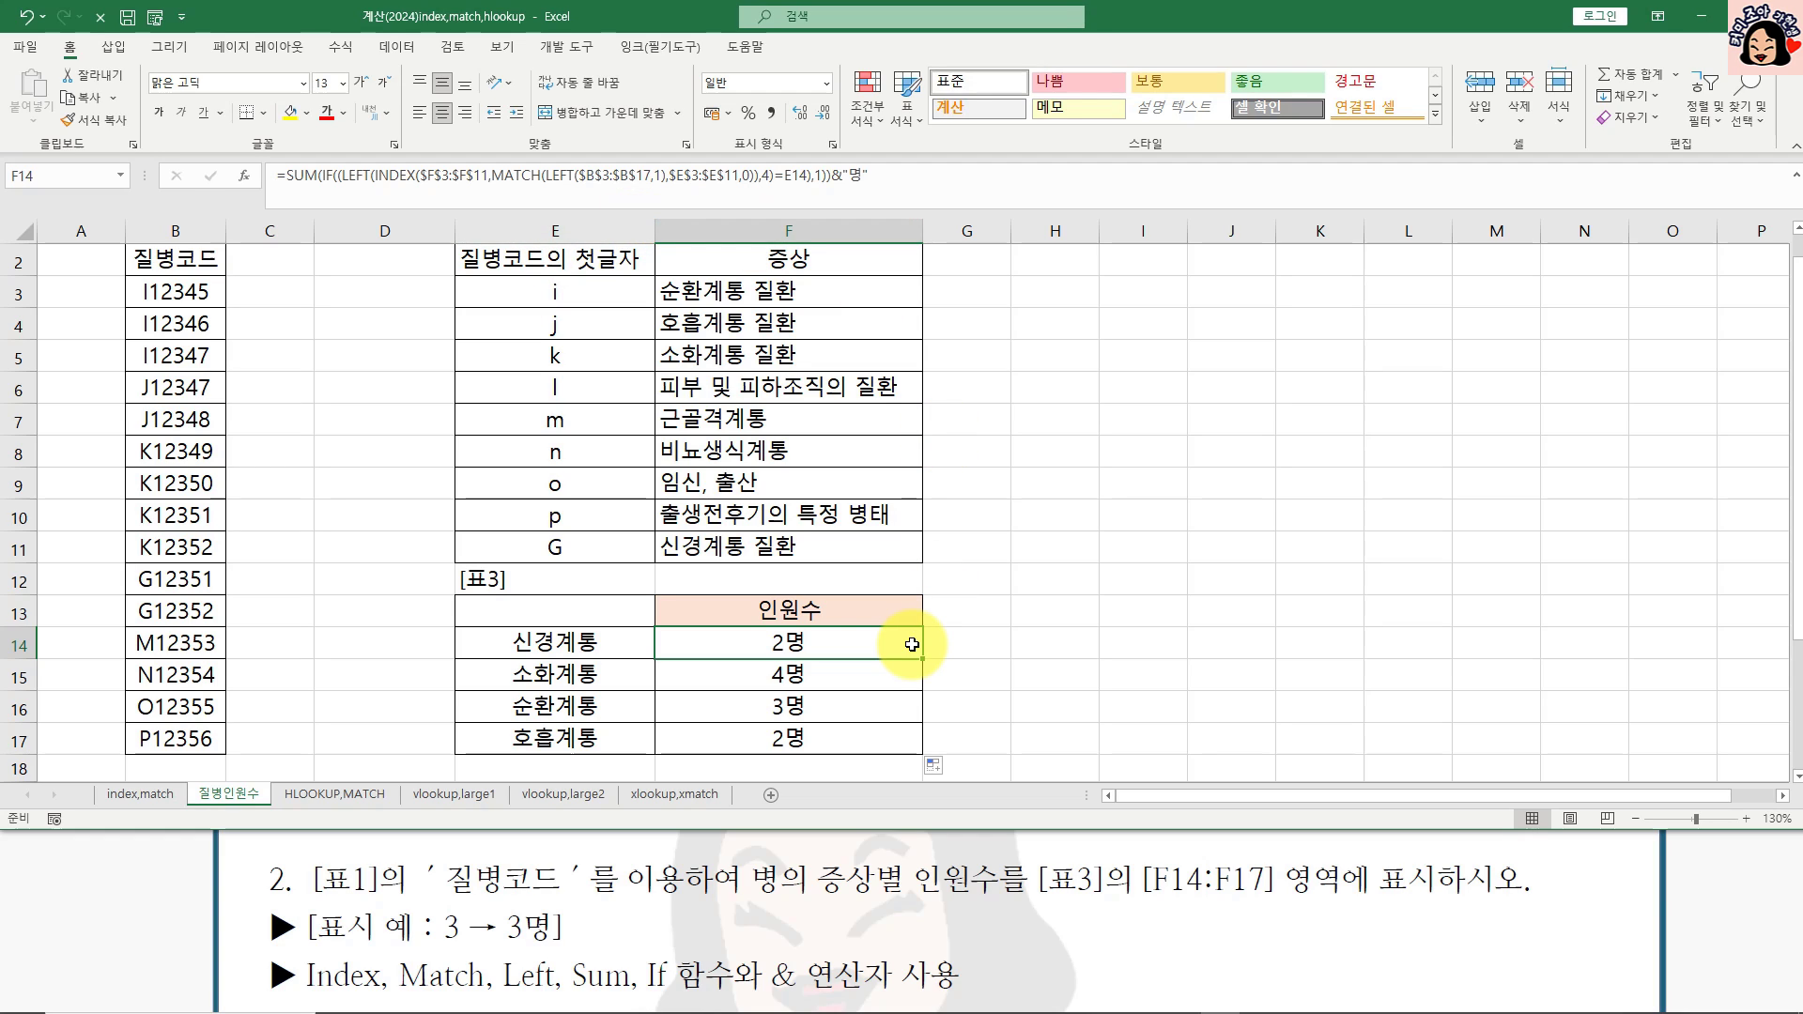
# Step: Open the HLOOKUP,MATCH sheet and examine table 1's subjects and table 2's fee bands and subject rows
pyautogui.click(326, 803)
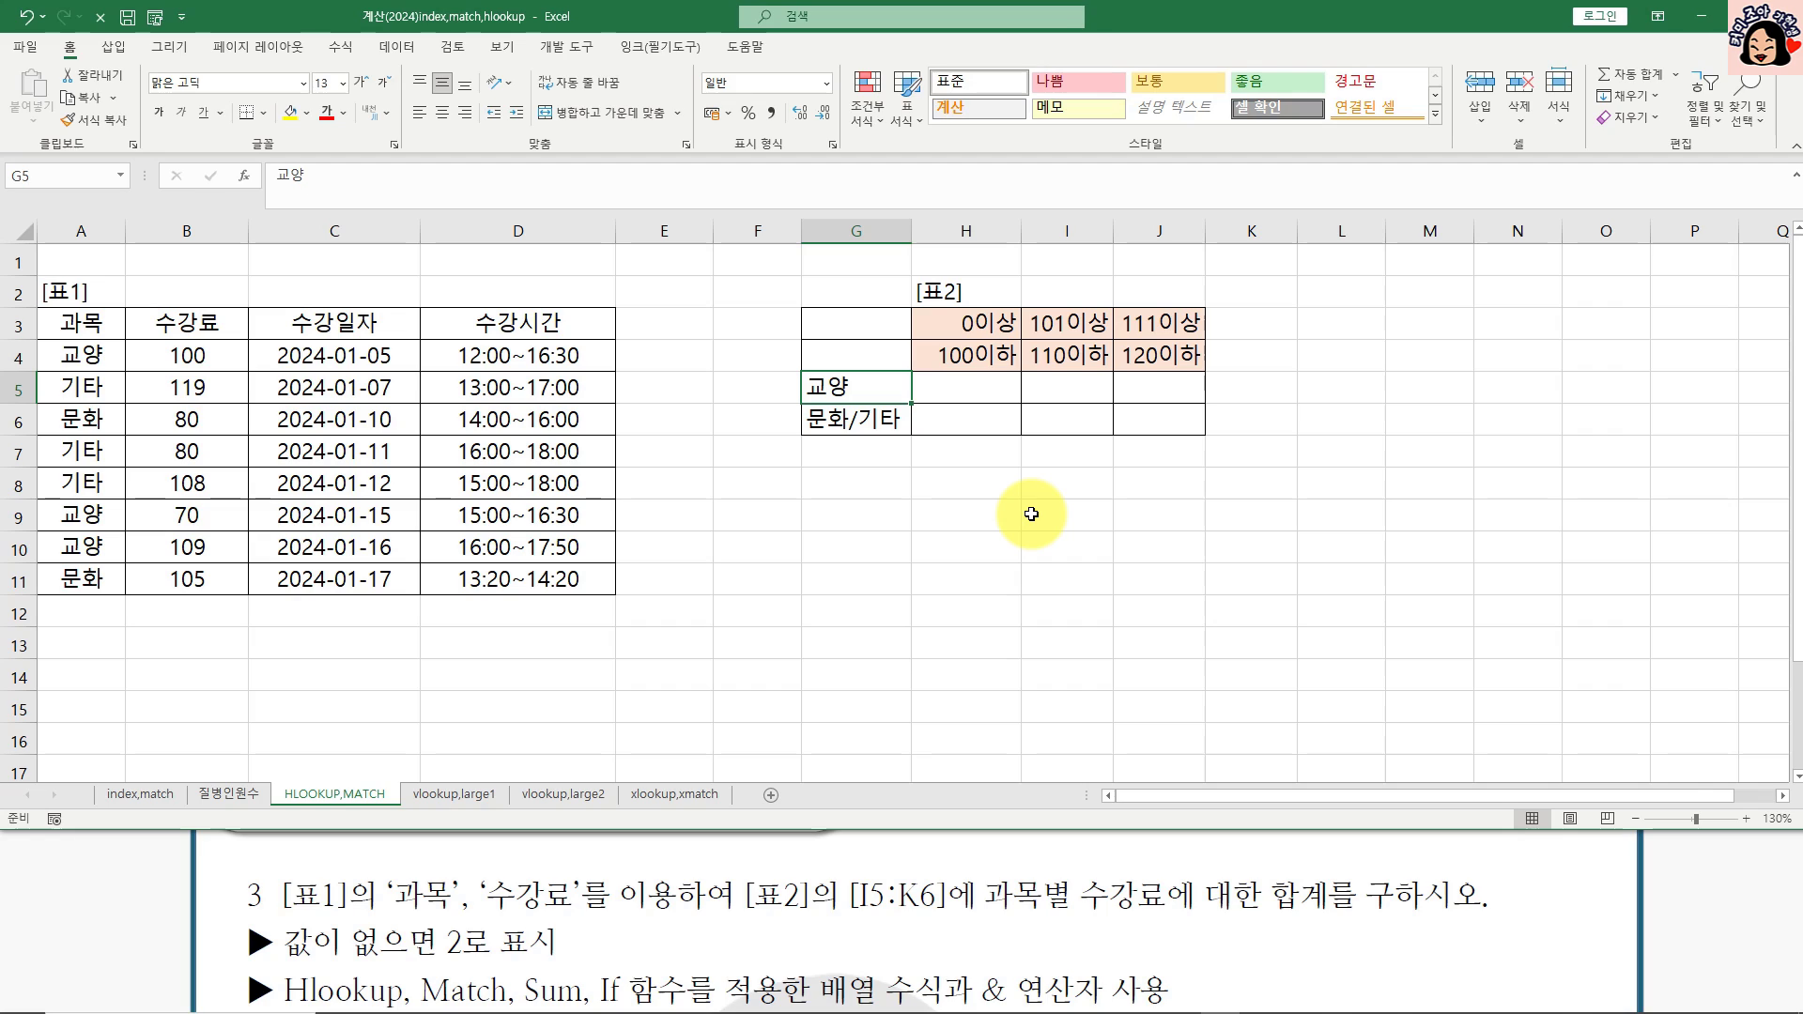
pyautogui.moveTo(80, 355); pyautogui.dragTo(94, 577)
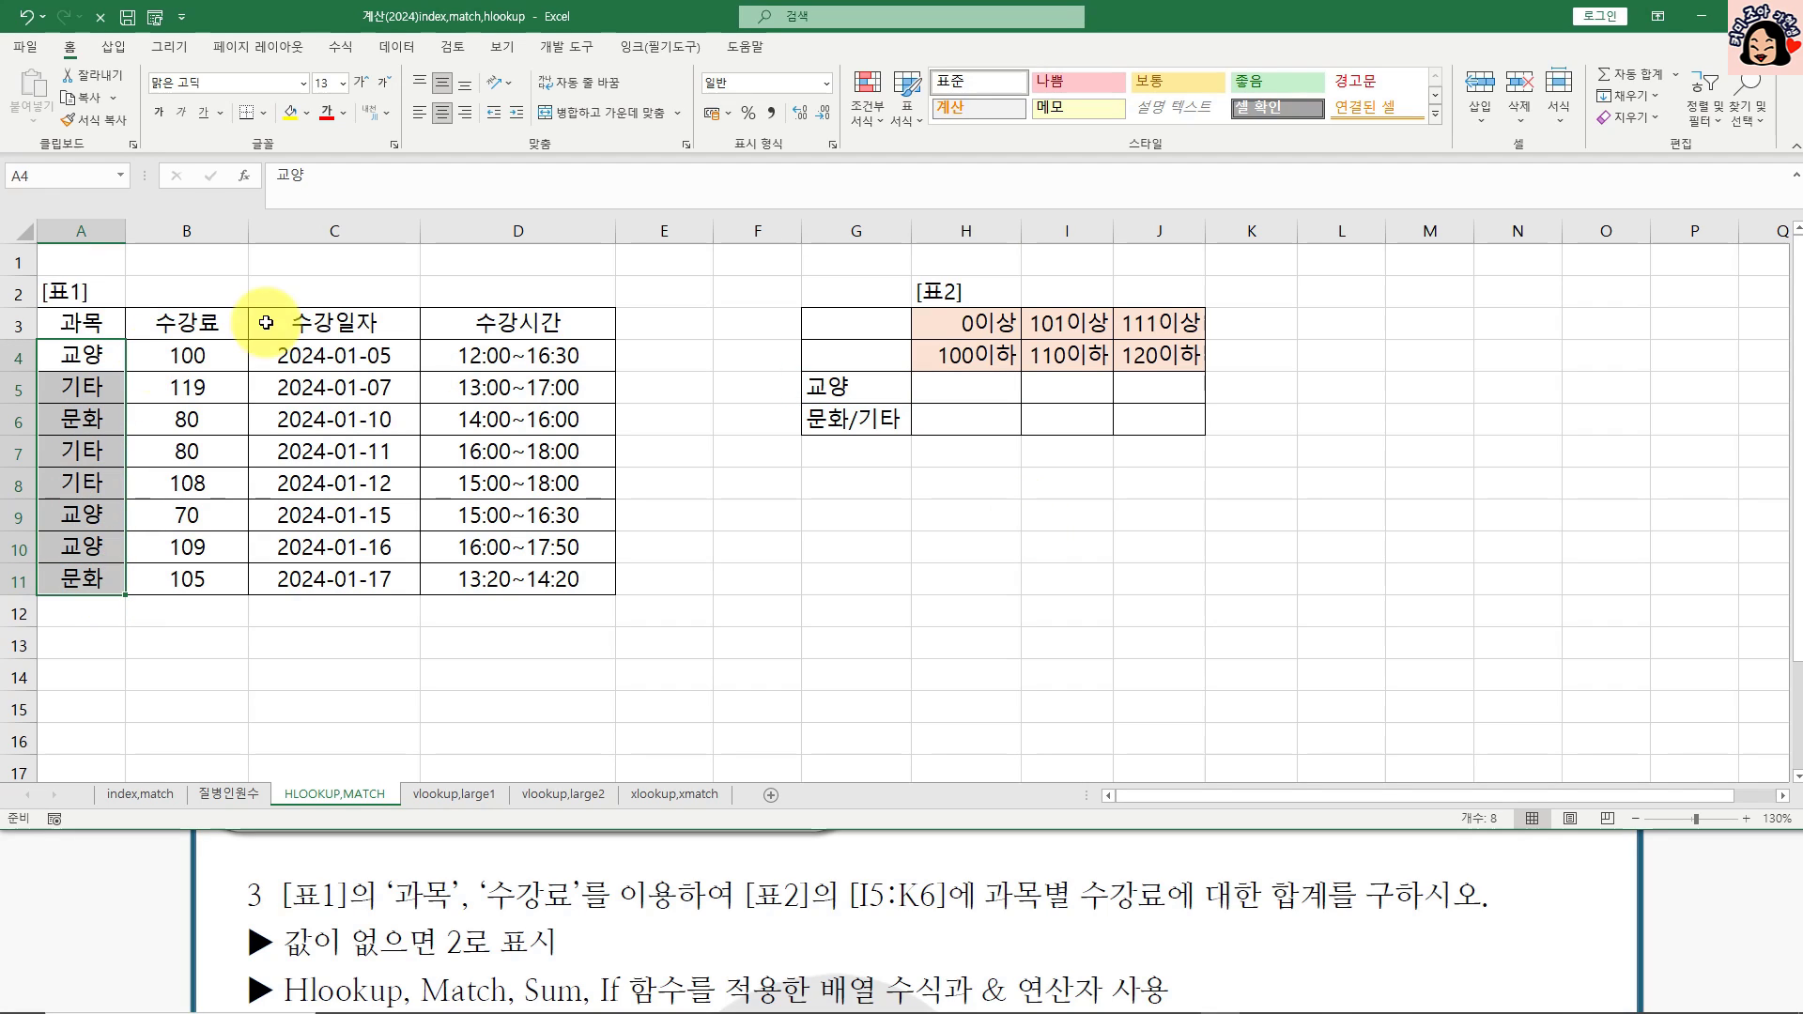
pyautogui.click(843, 390)
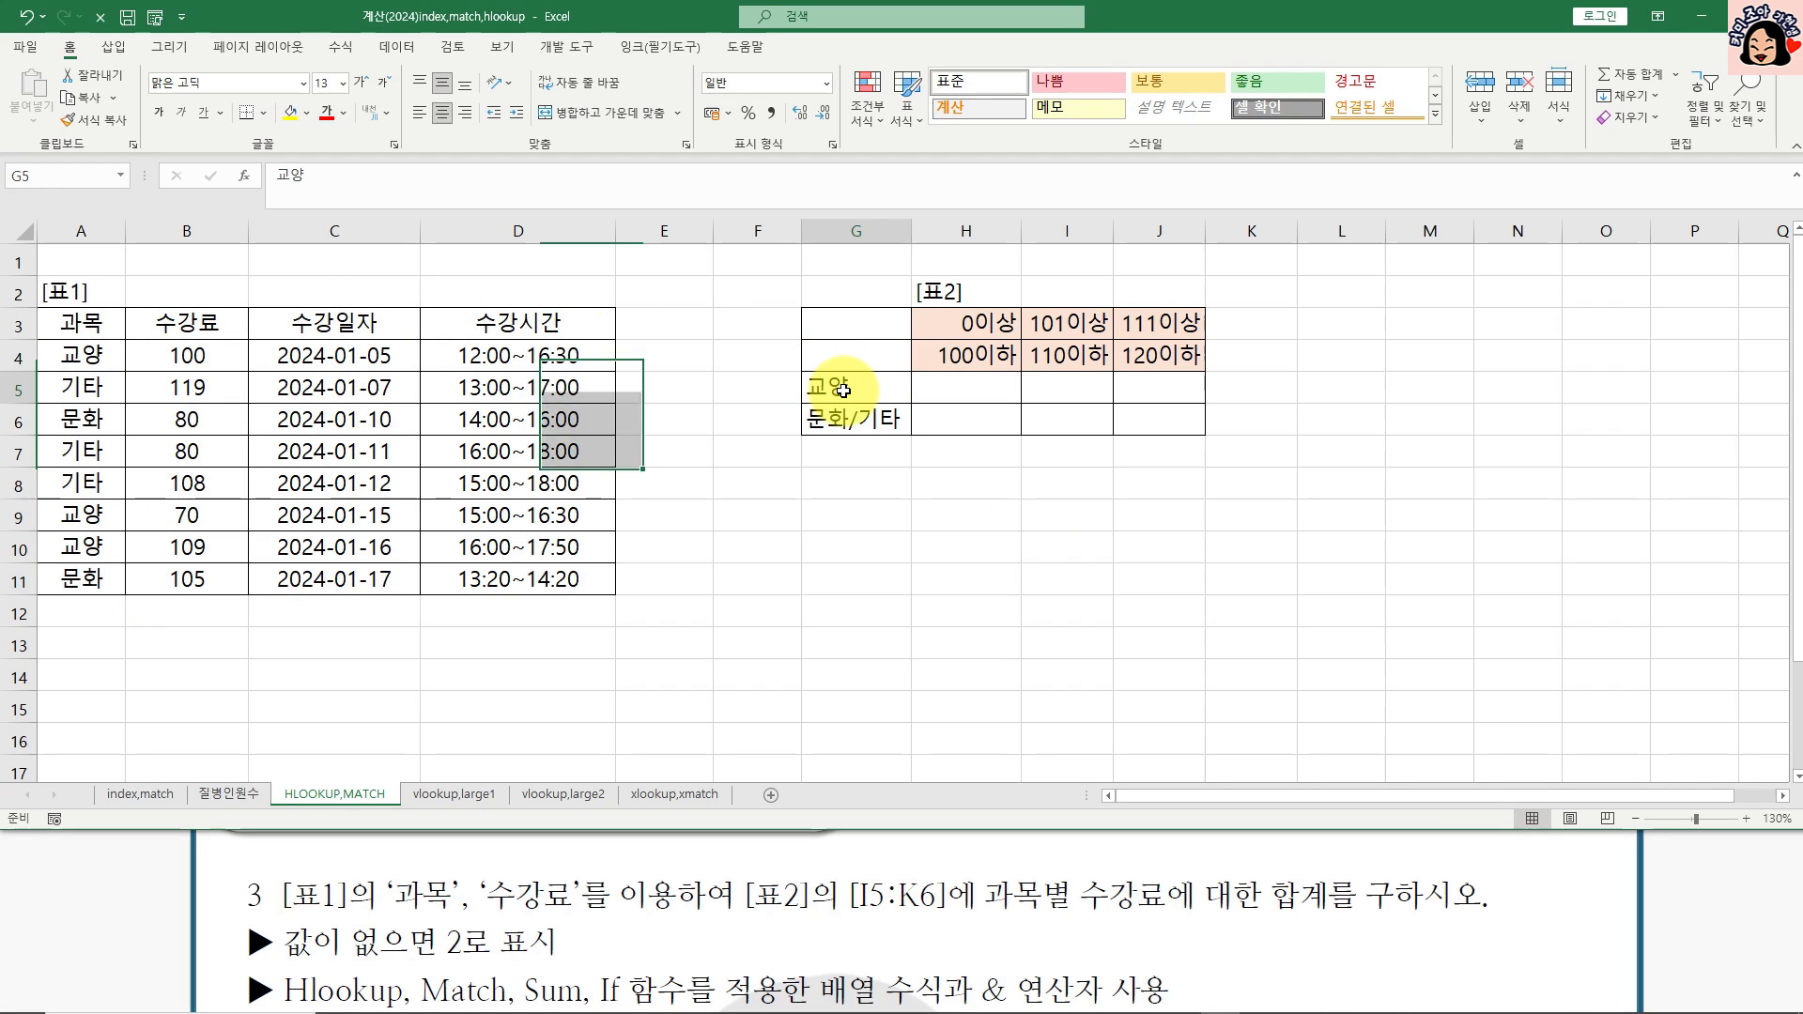
pyautogui.click(987, 330)
pyautogui.click(978, 393)
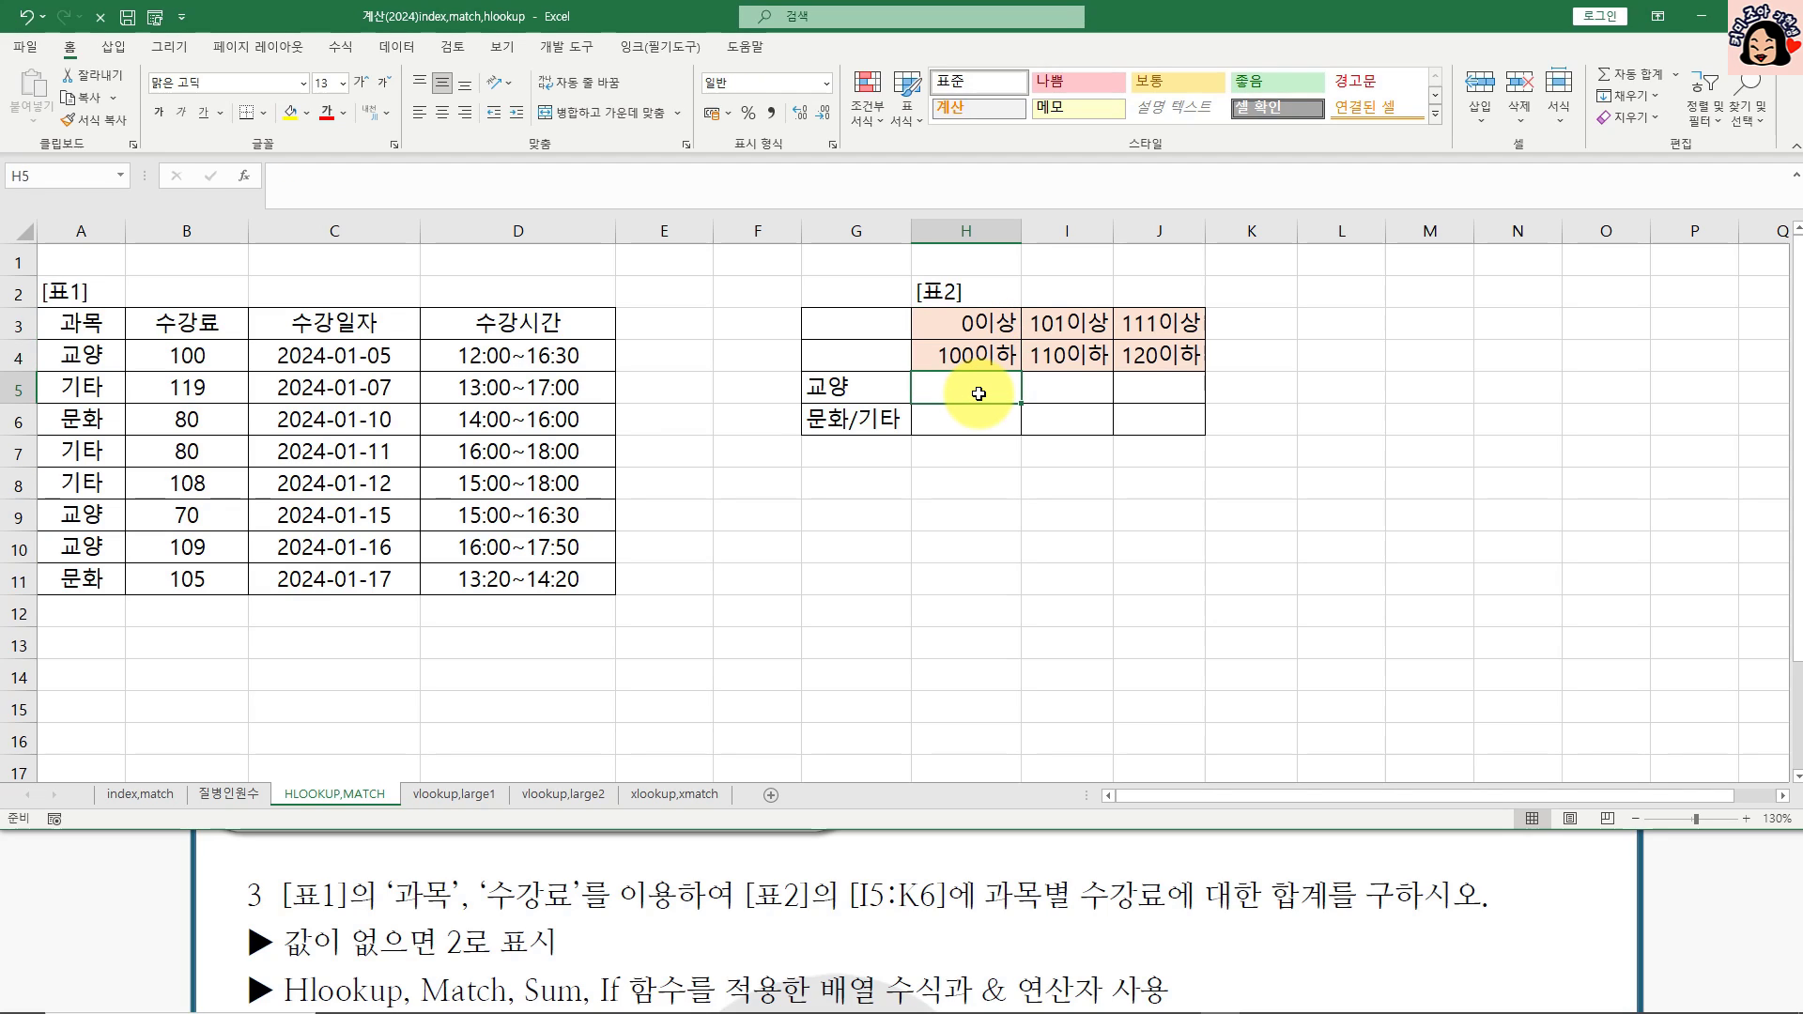
pyautogui.click(831, 421)
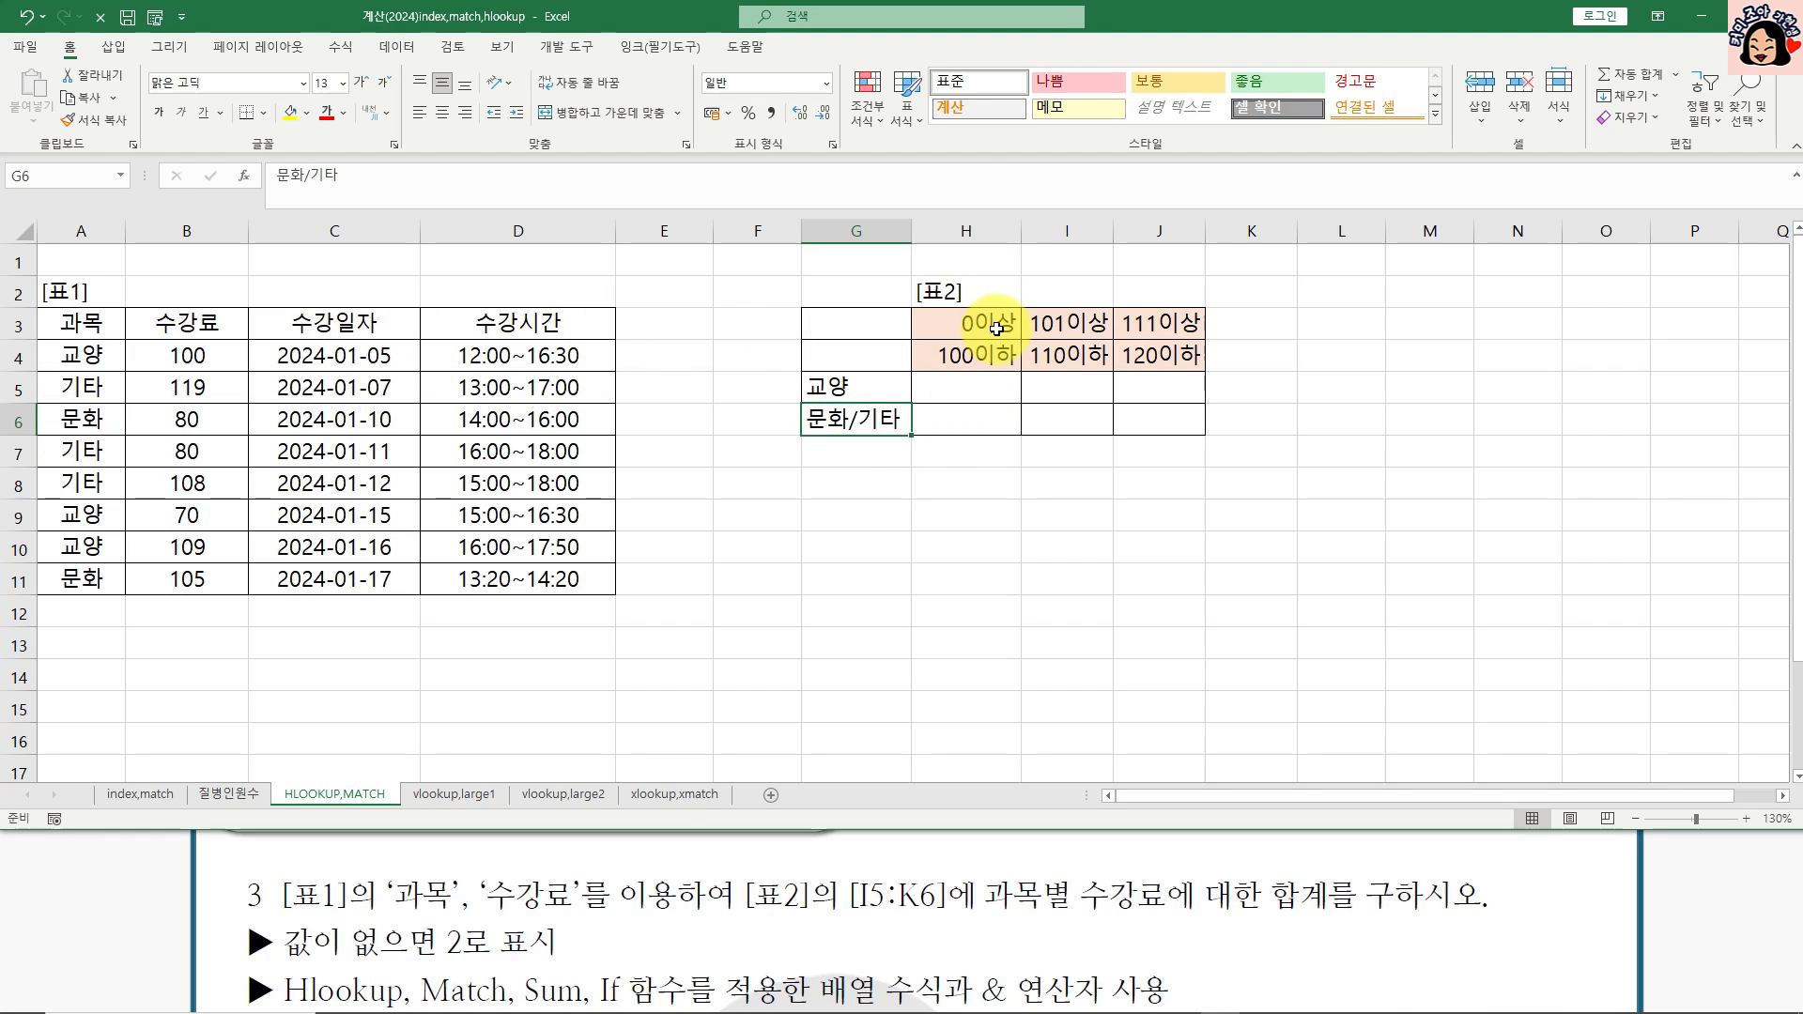
pyautogui.click(982, 423)
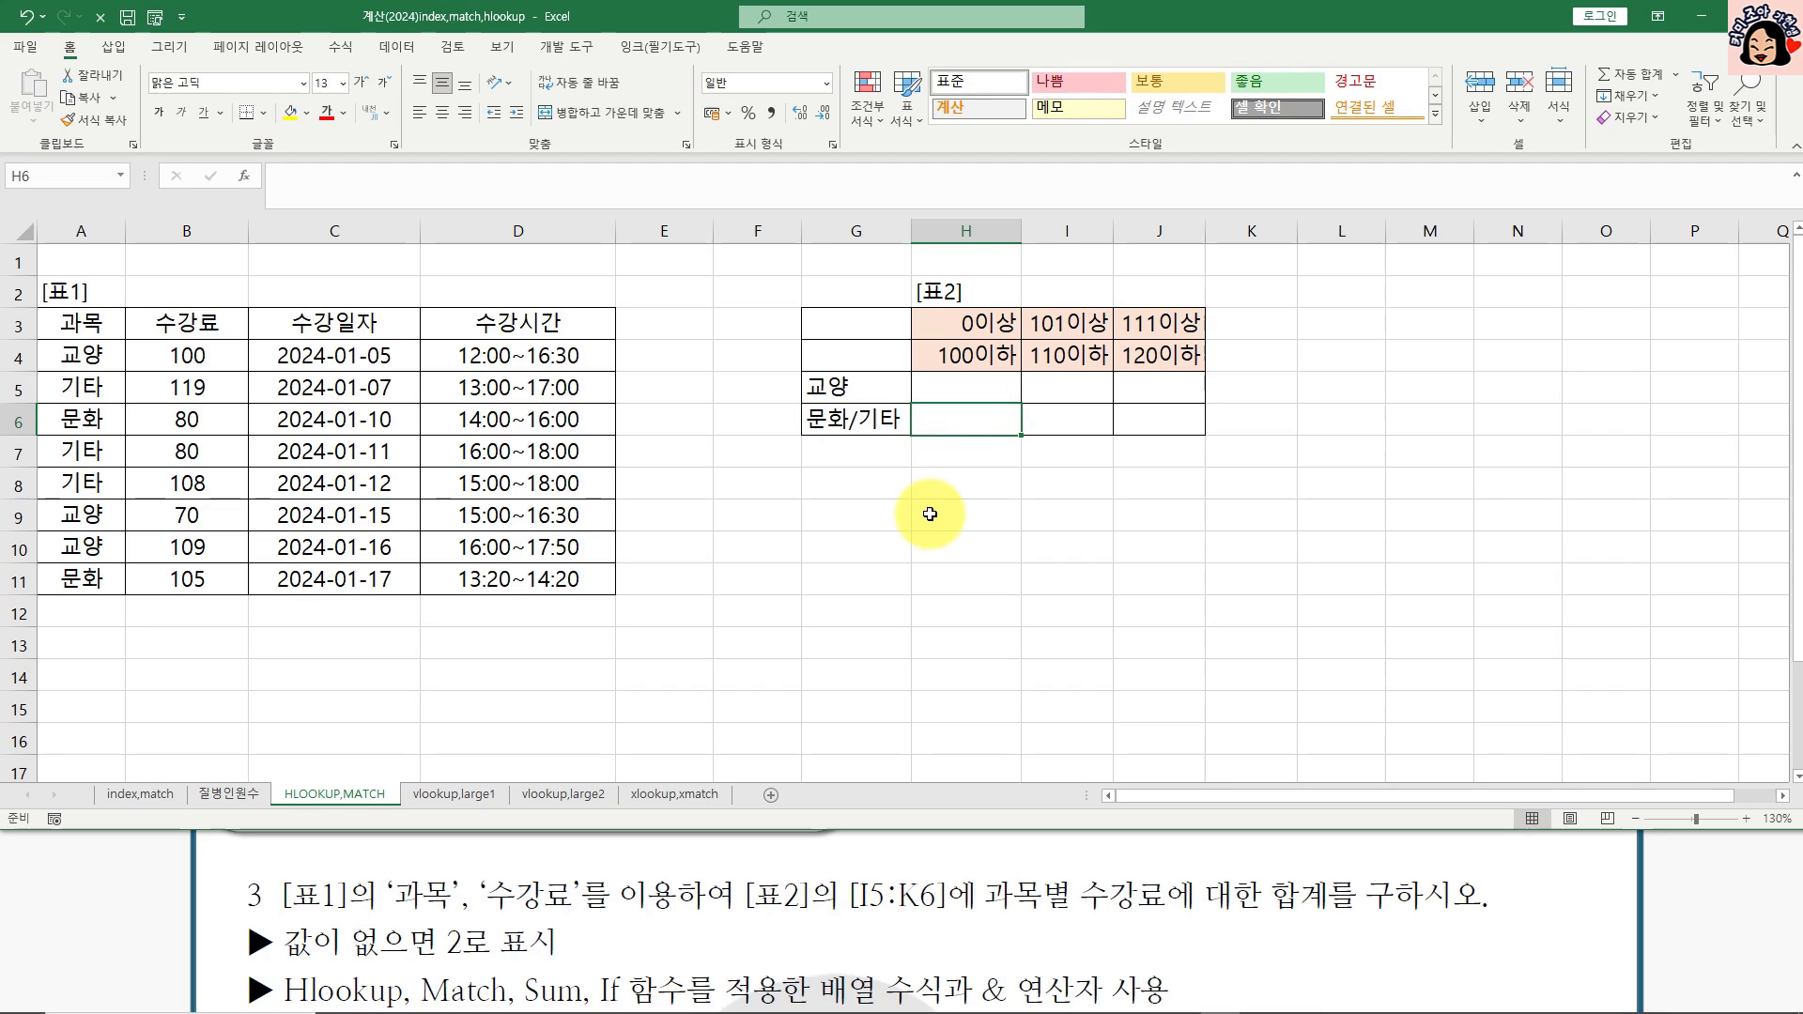
# Step: In H5, begin =SUM(IF(( with the condition $A$4:$A$11=G5, followed by a multiplication for another condition
pyautogui.doubleClick(924, 388)
pyautogui.write('=sum')
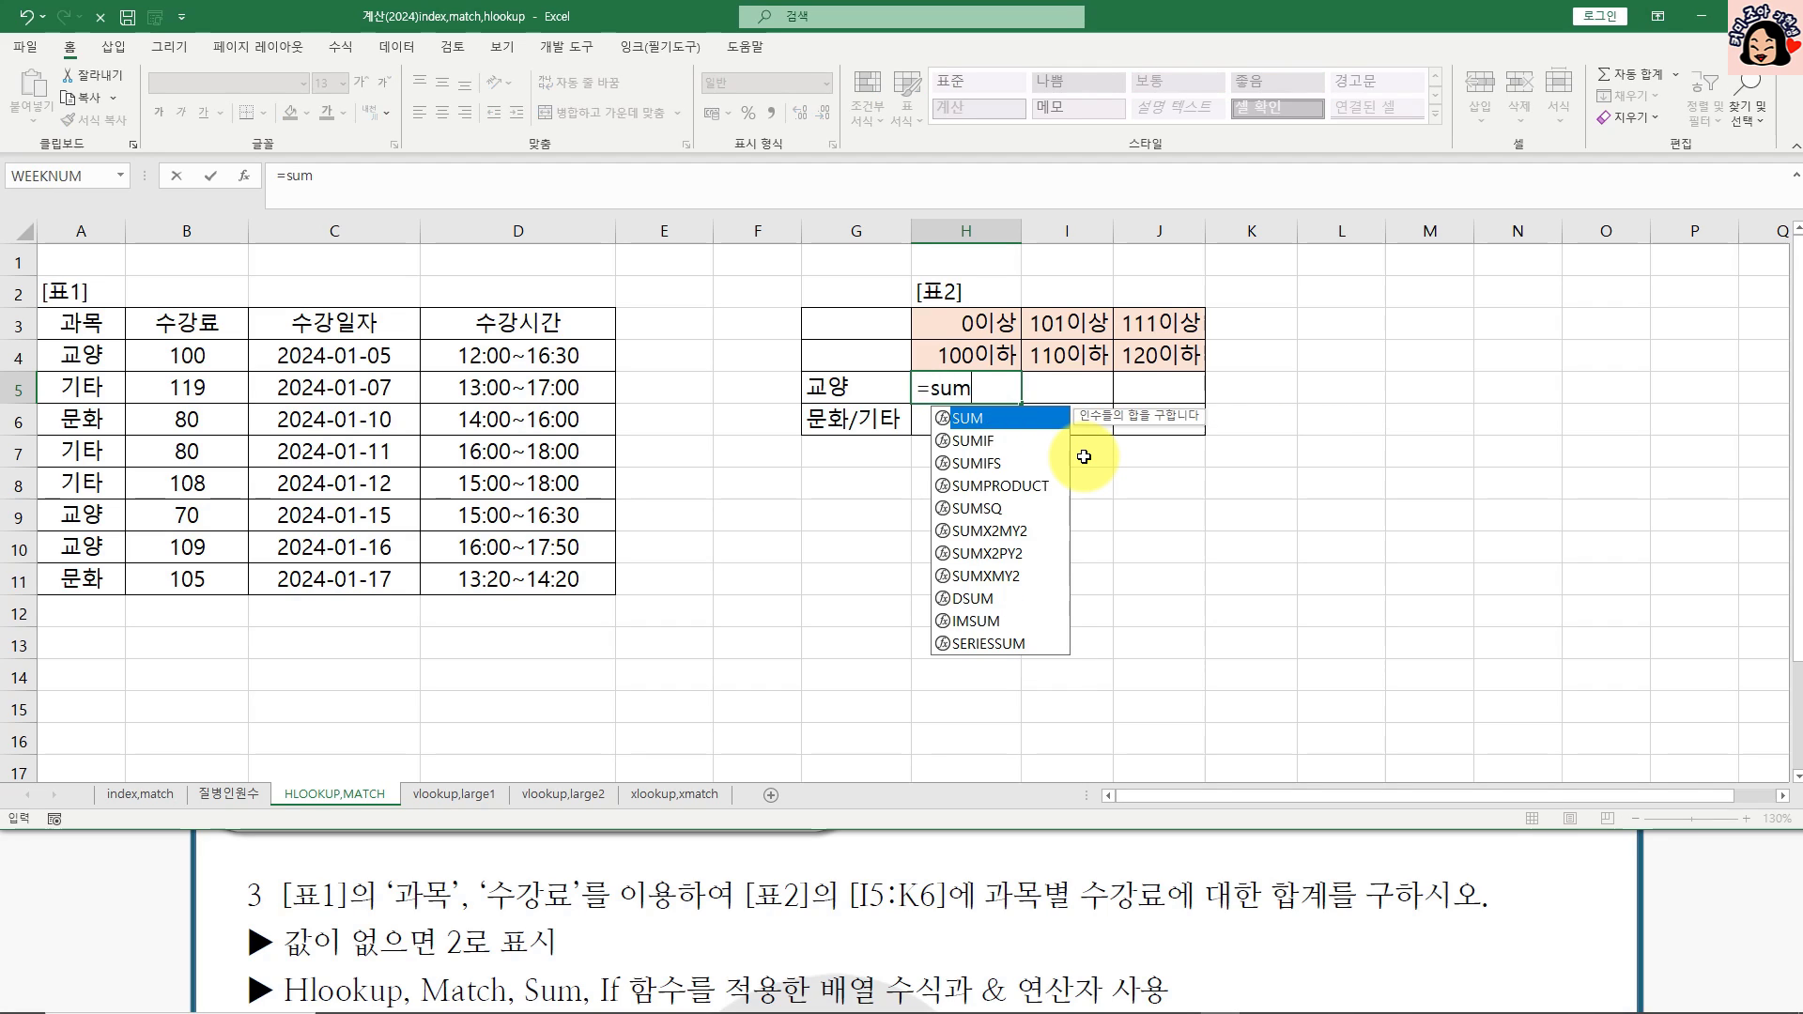
pyautogui.press('Tab')
pyautogui.write('if((')
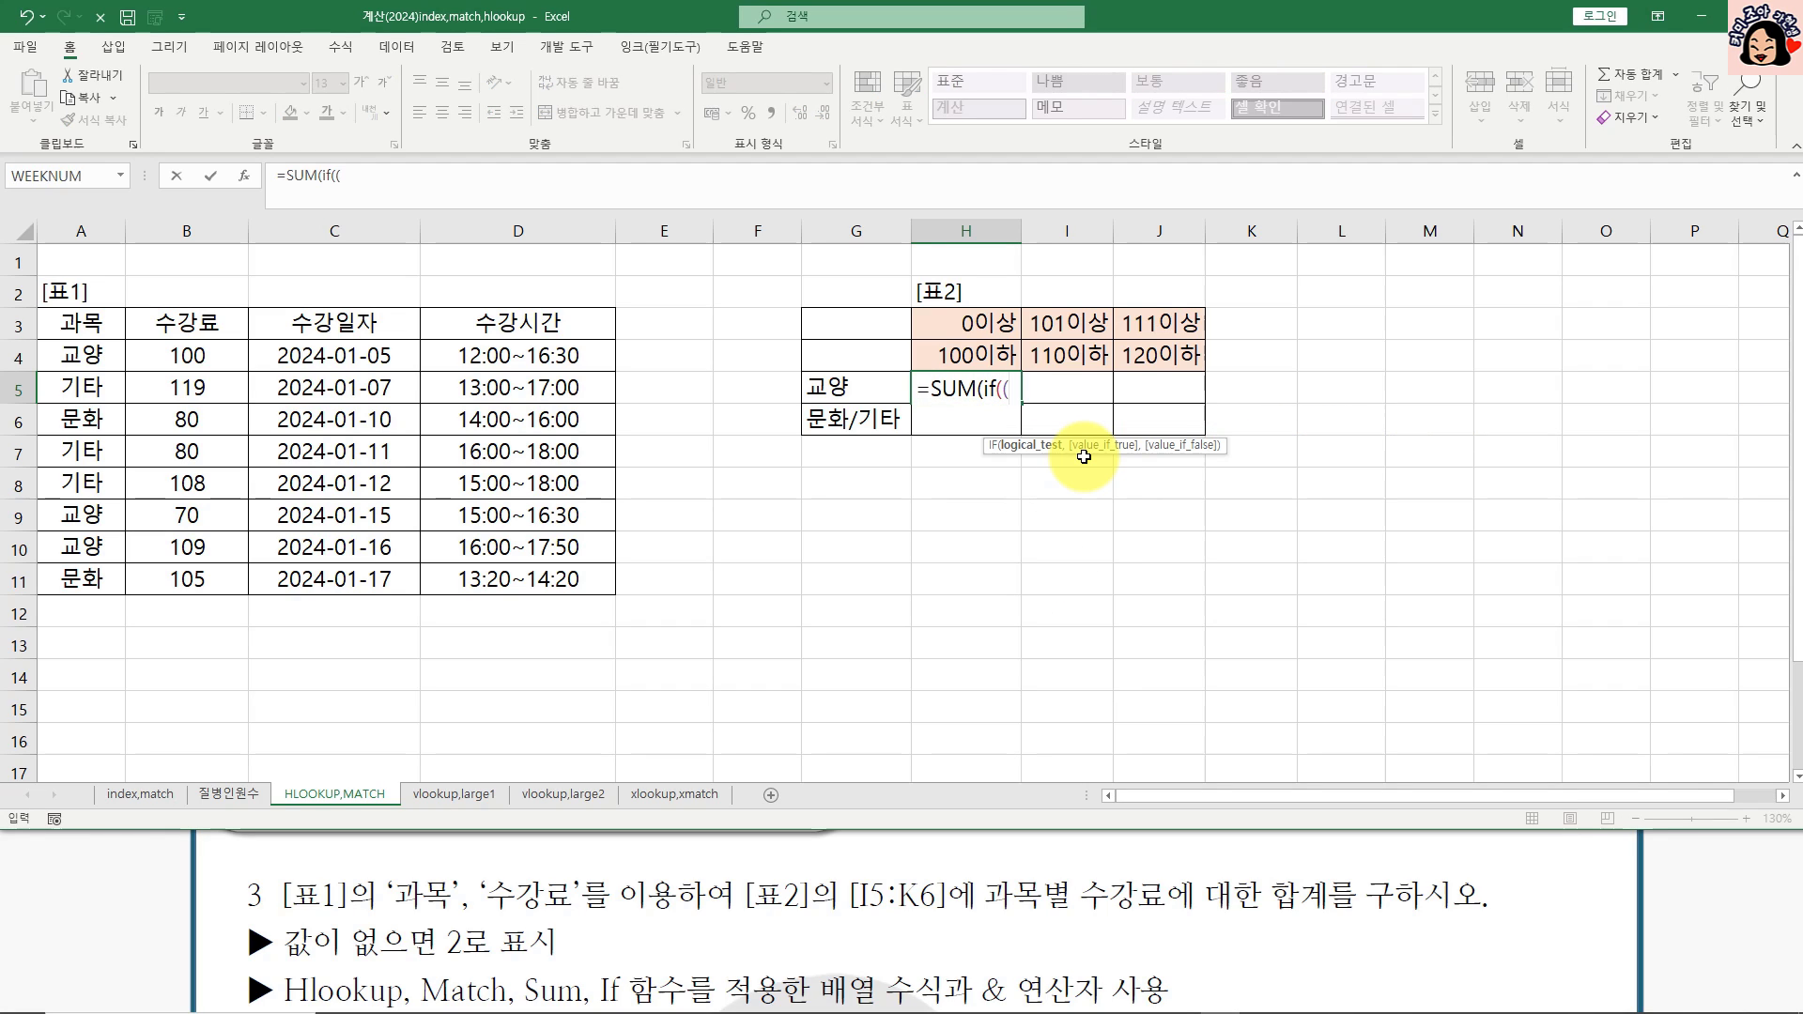
pyautogui.moveTo(80, 355); pyautogui.dragTo(80, 571)
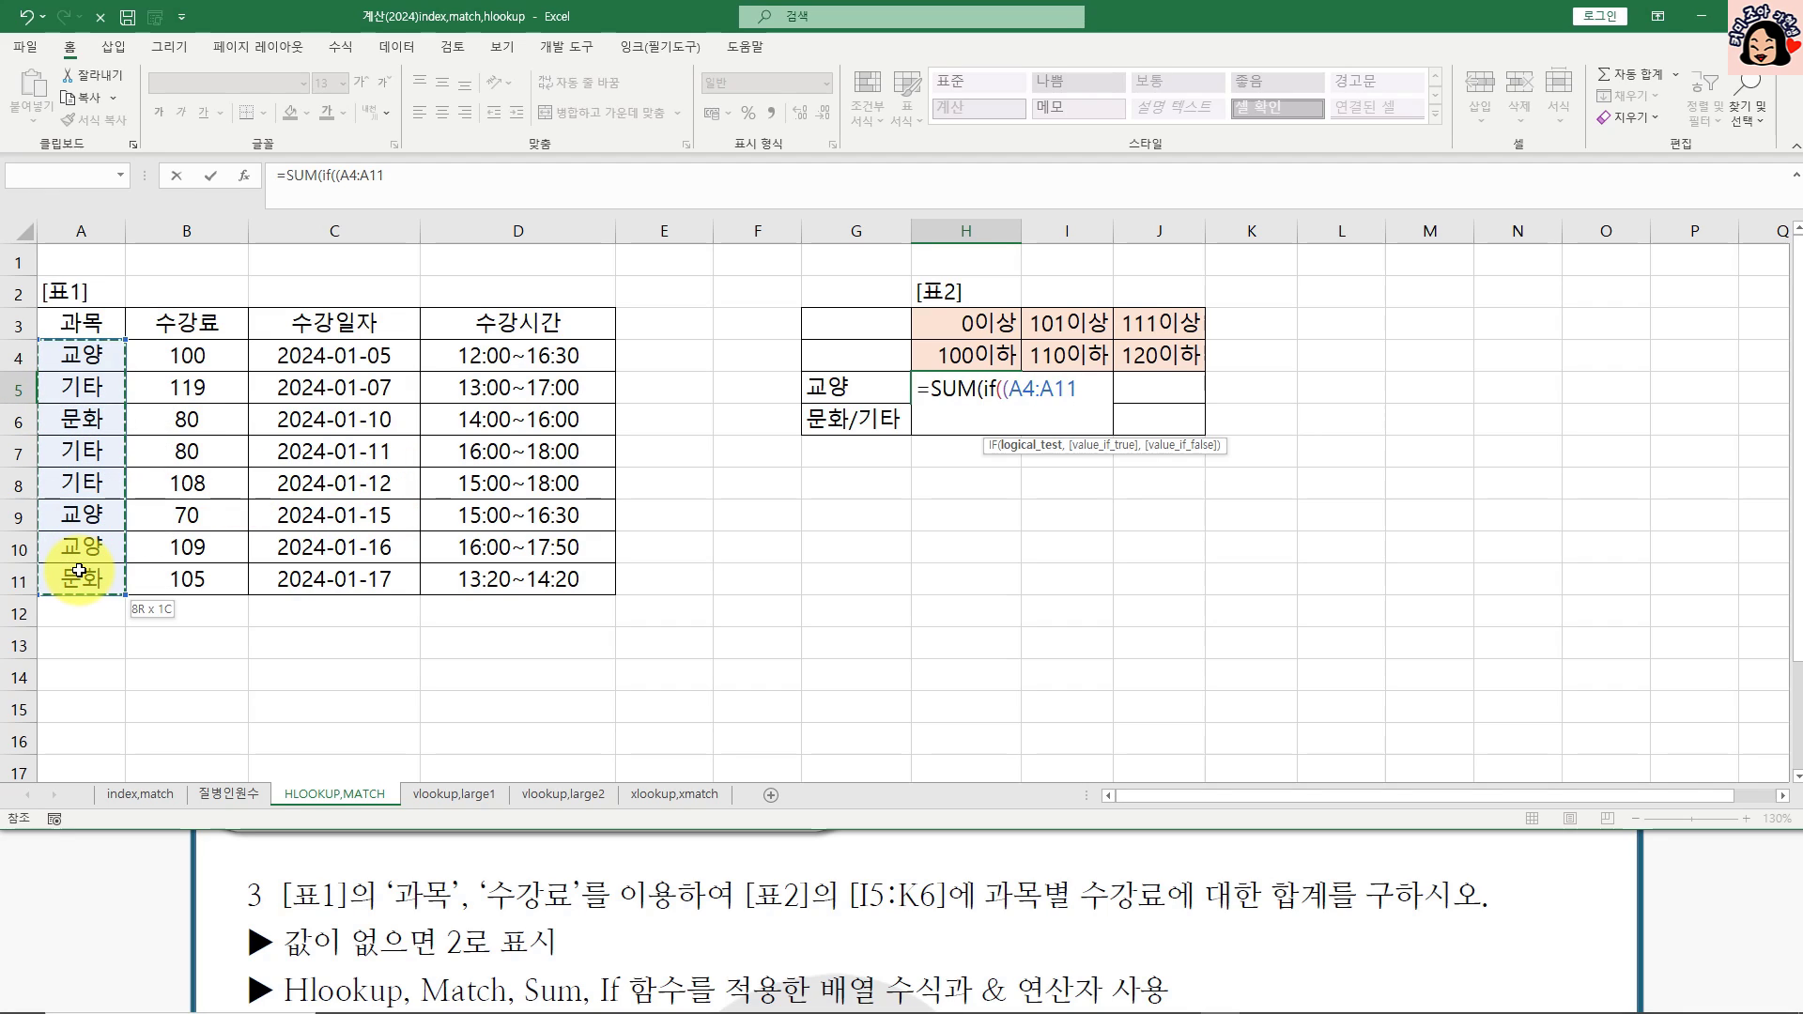
pyautogui.press('F4')
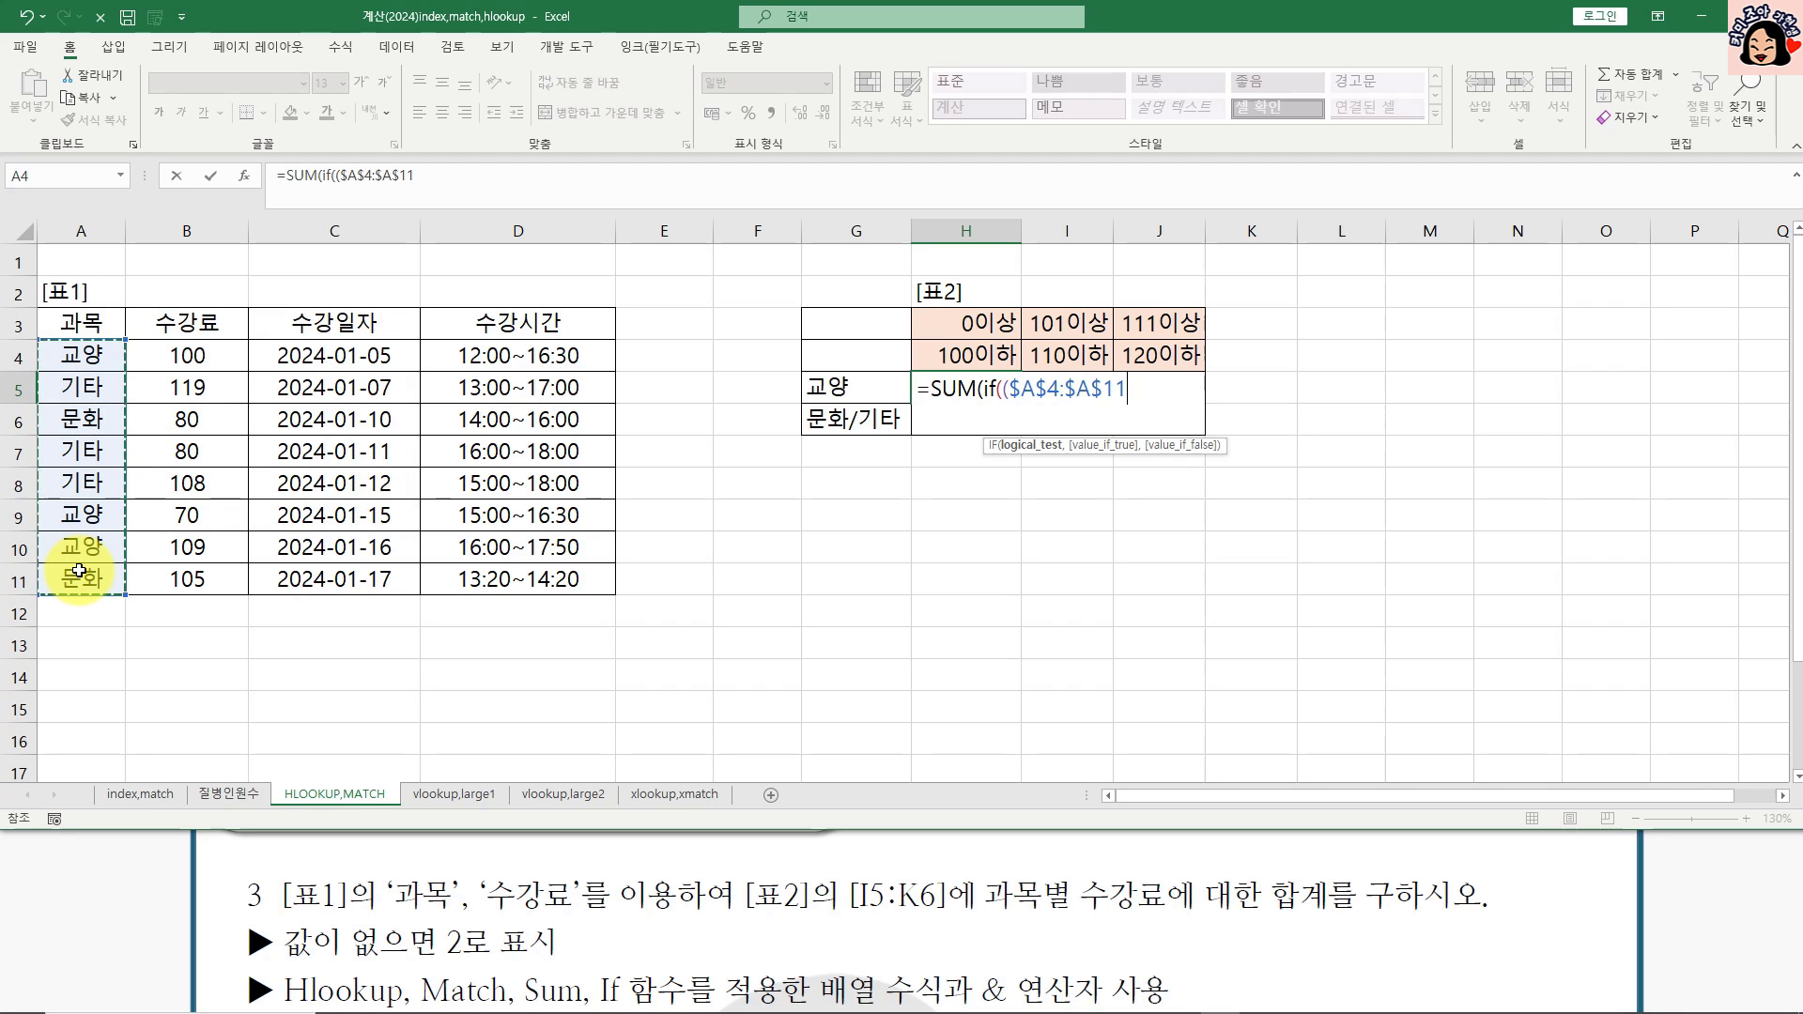
pyautogui.write('=')
pyautogui.click(873, 398)
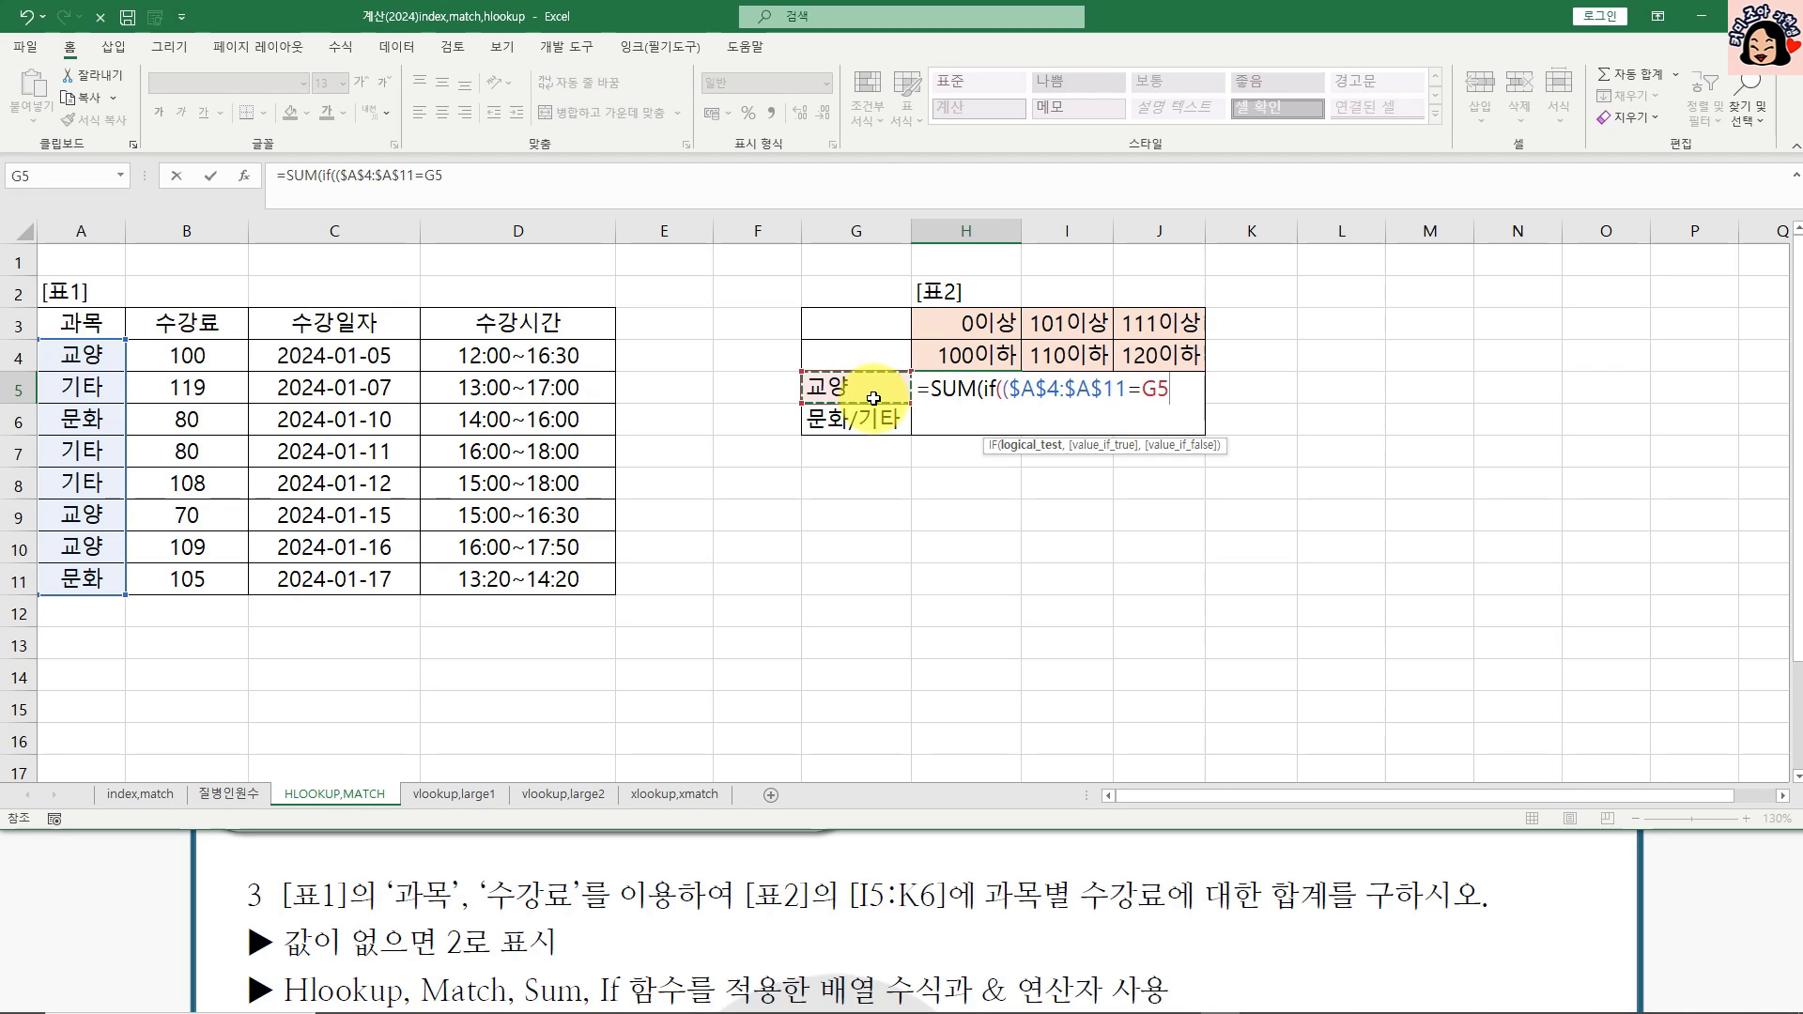
pyautogui.write(')*(')
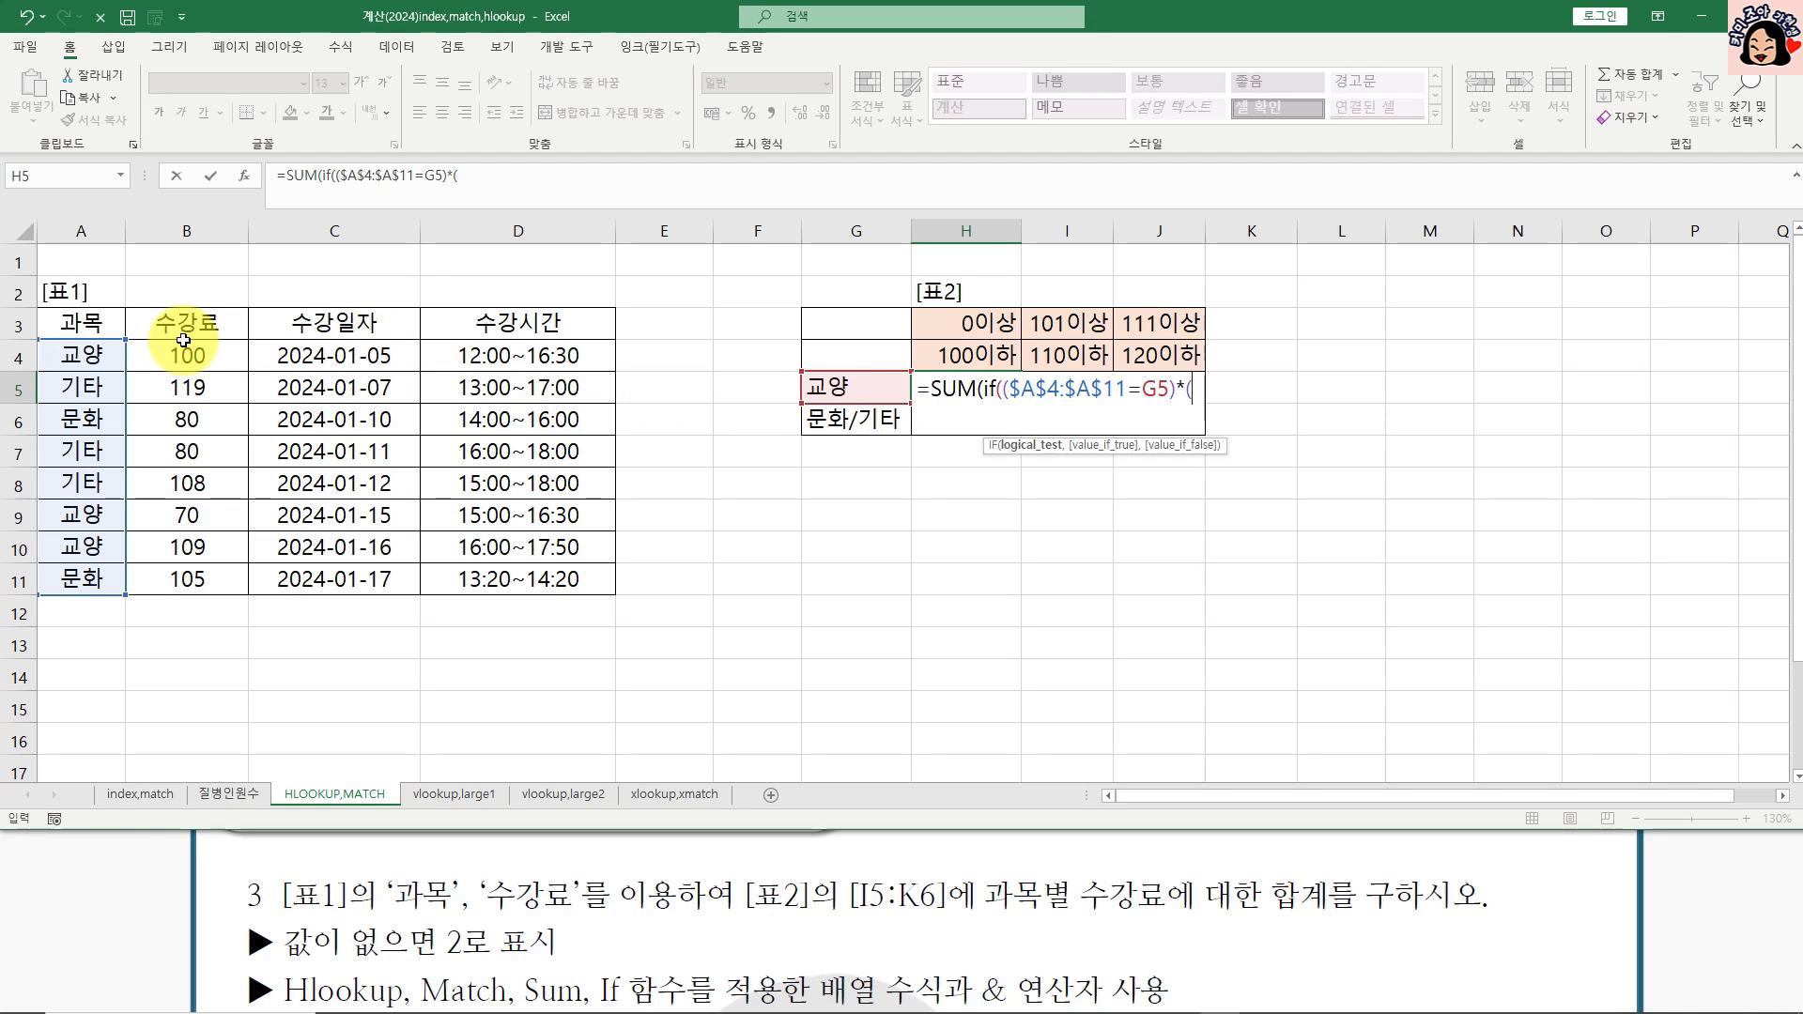
# Step: Add the lower-limit condition $B$4:$B$11>=H3 to the H5 formula and open another multiplied condition
pyautogui.moveTo(187, 357); pyautogui.dragTo(199, 582)
pyautogui.press('F4')
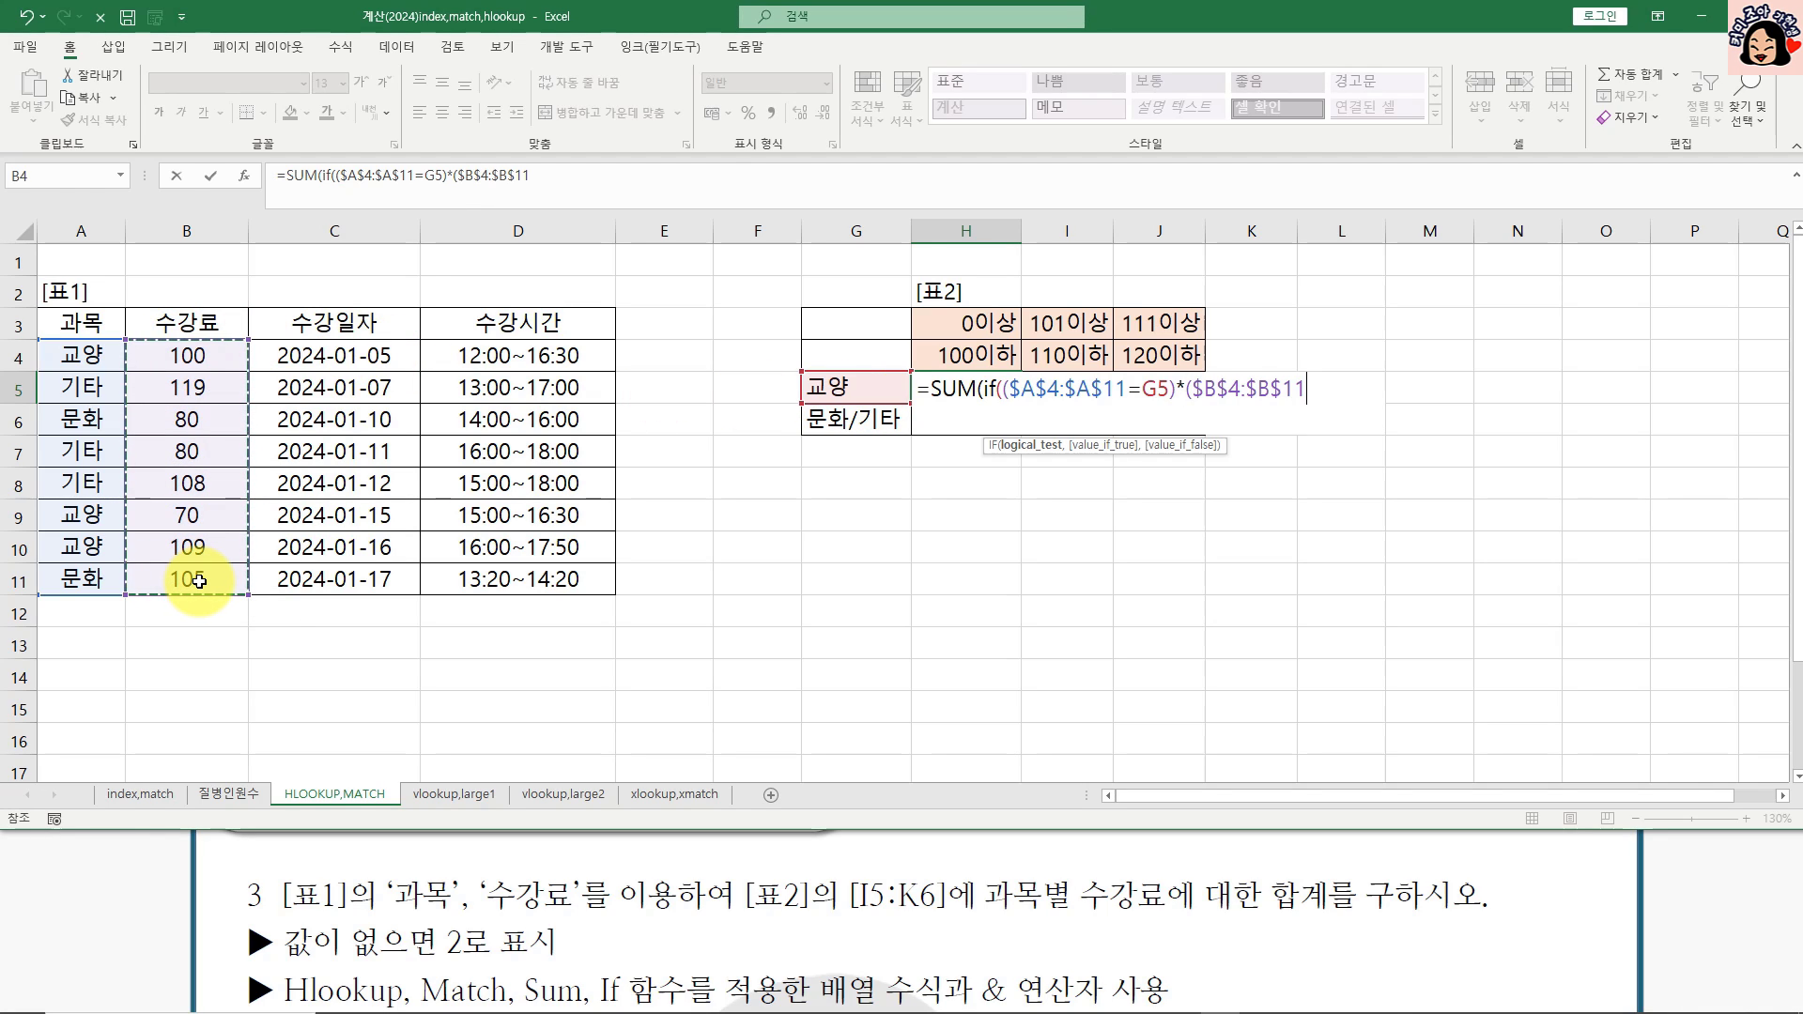
pyautogui.write('>=')
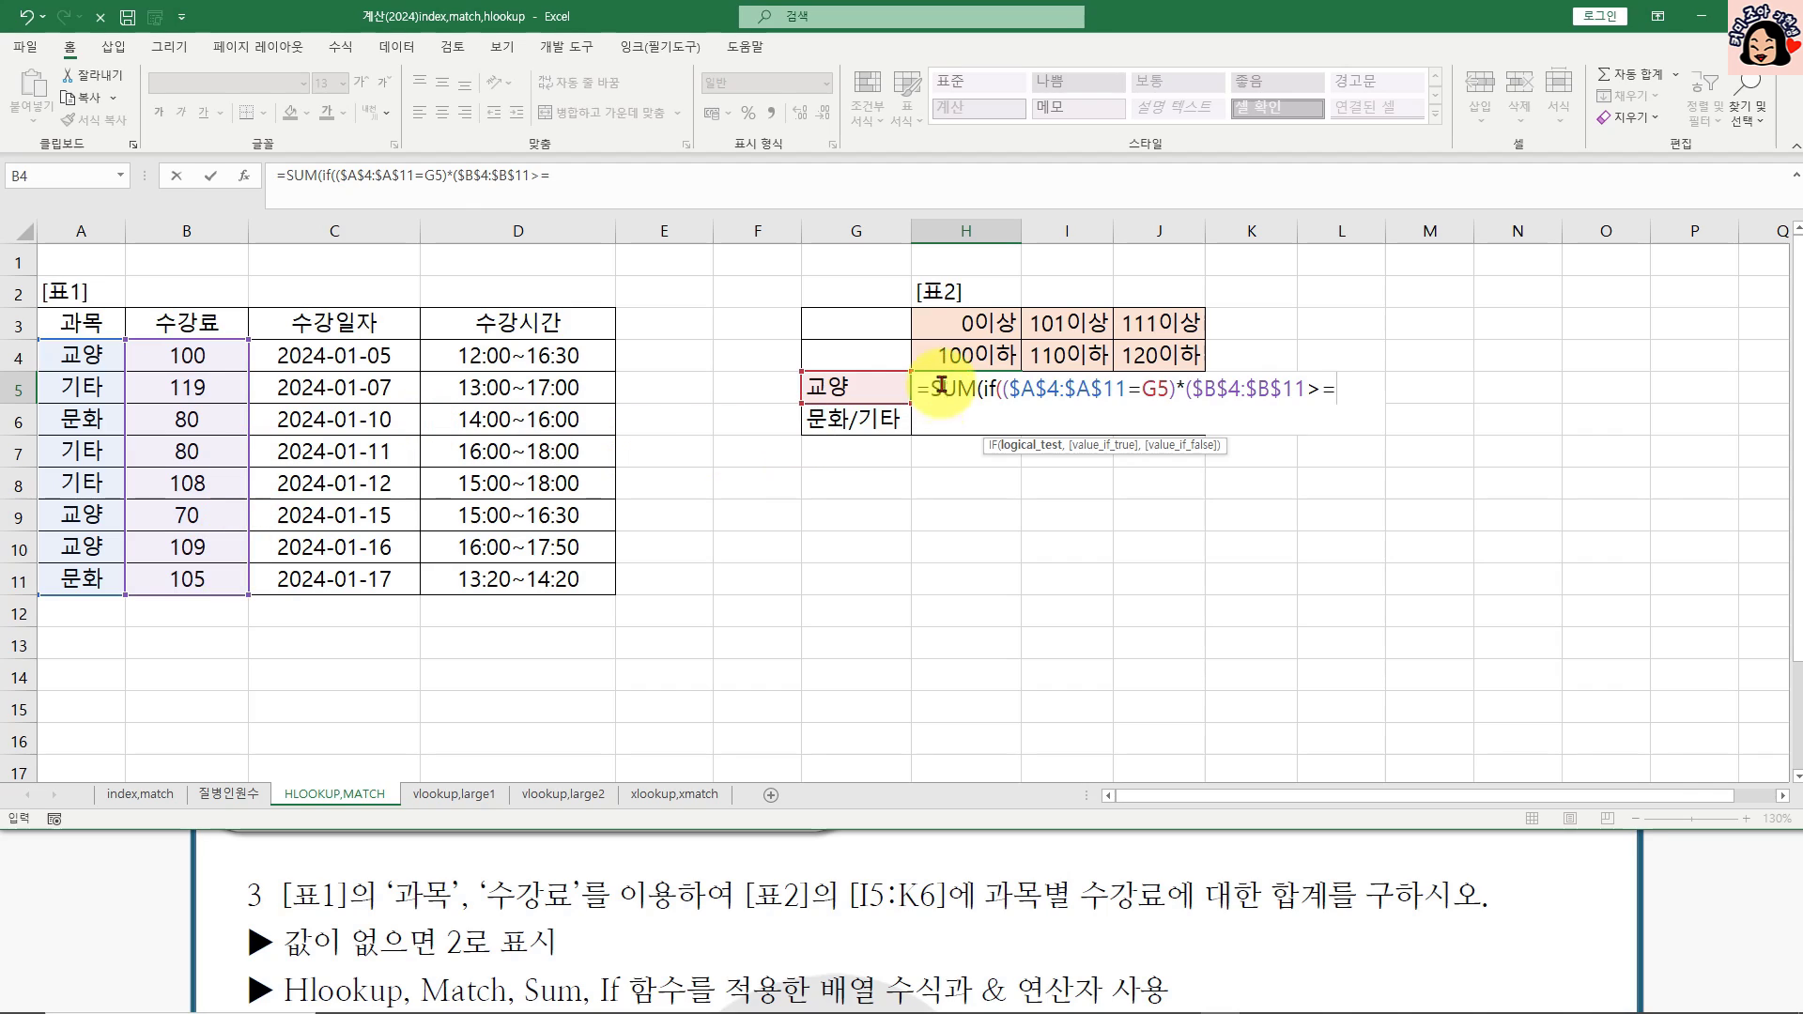
pyautogui.click(966, 330)
pyautogui.write(')*(')
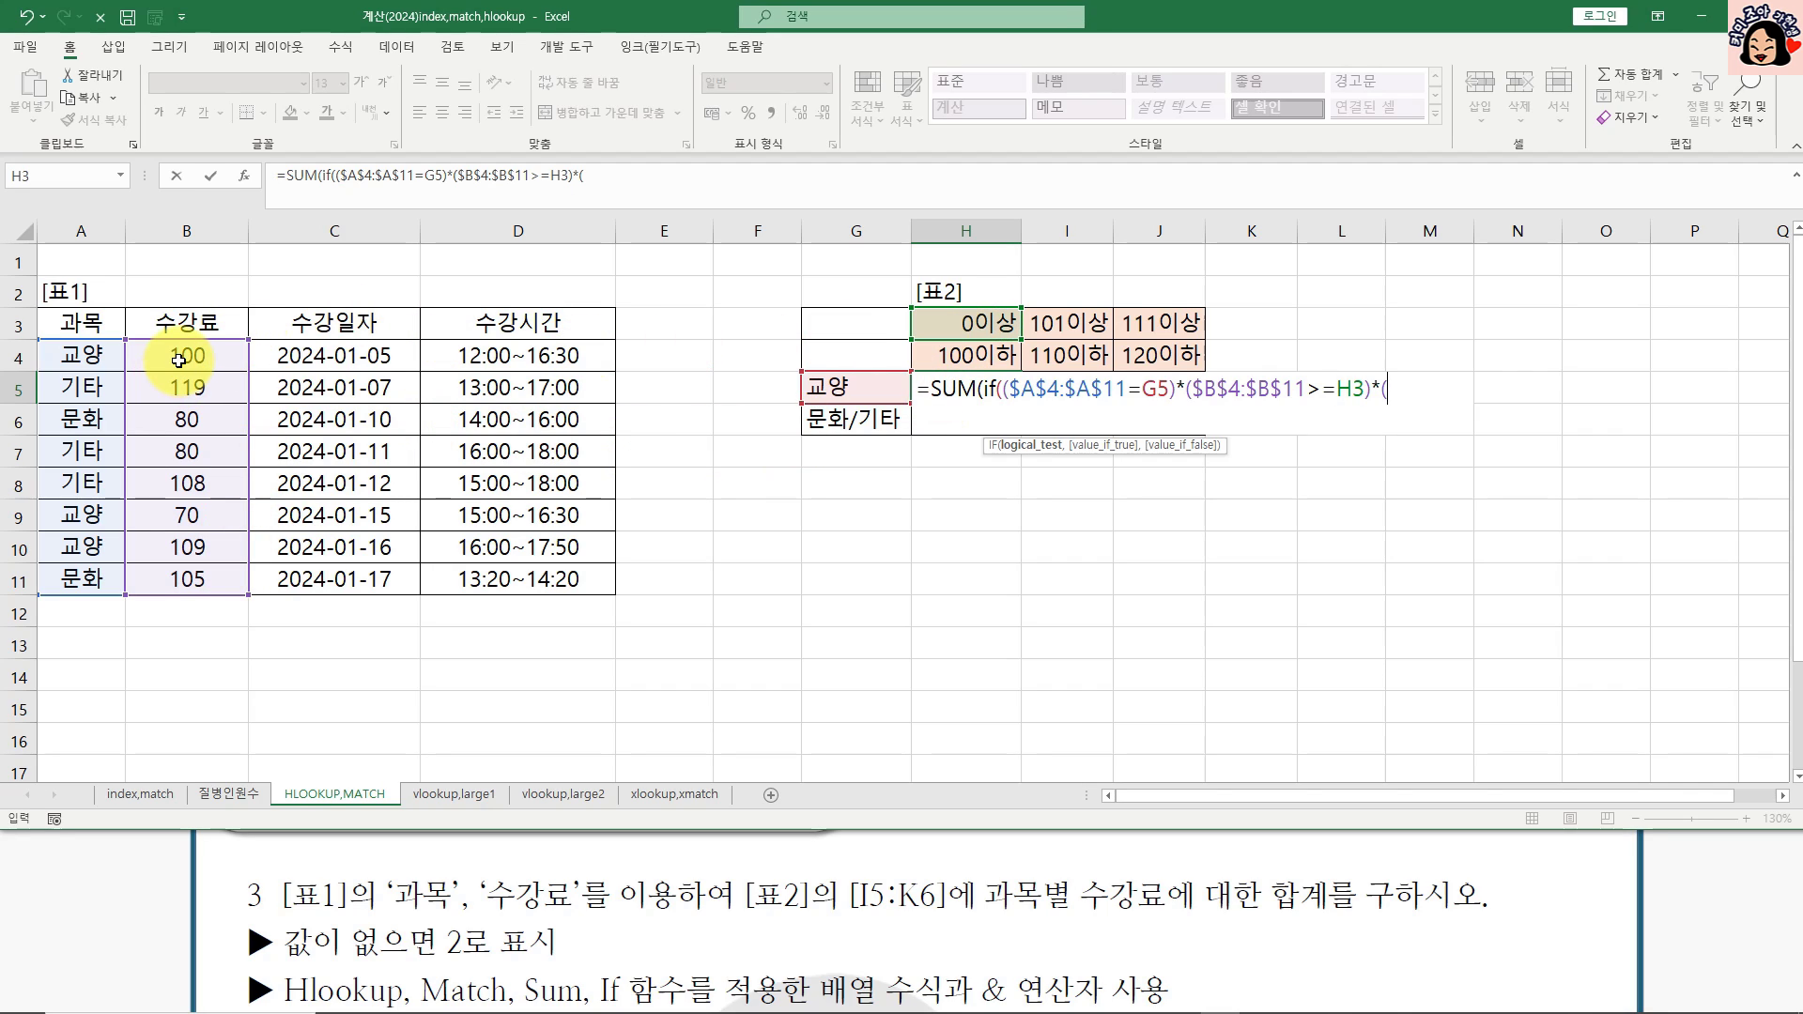
# Step: Add the upper-limit condition $B$4:$B$11<=H4, use B4:B11 as the value if true, and close both functions
pyautogui.moveTo(187, 355); pyautogui.dragTo(190, 573)
pyautogui.press('F4')
pyautogui.write('<=')
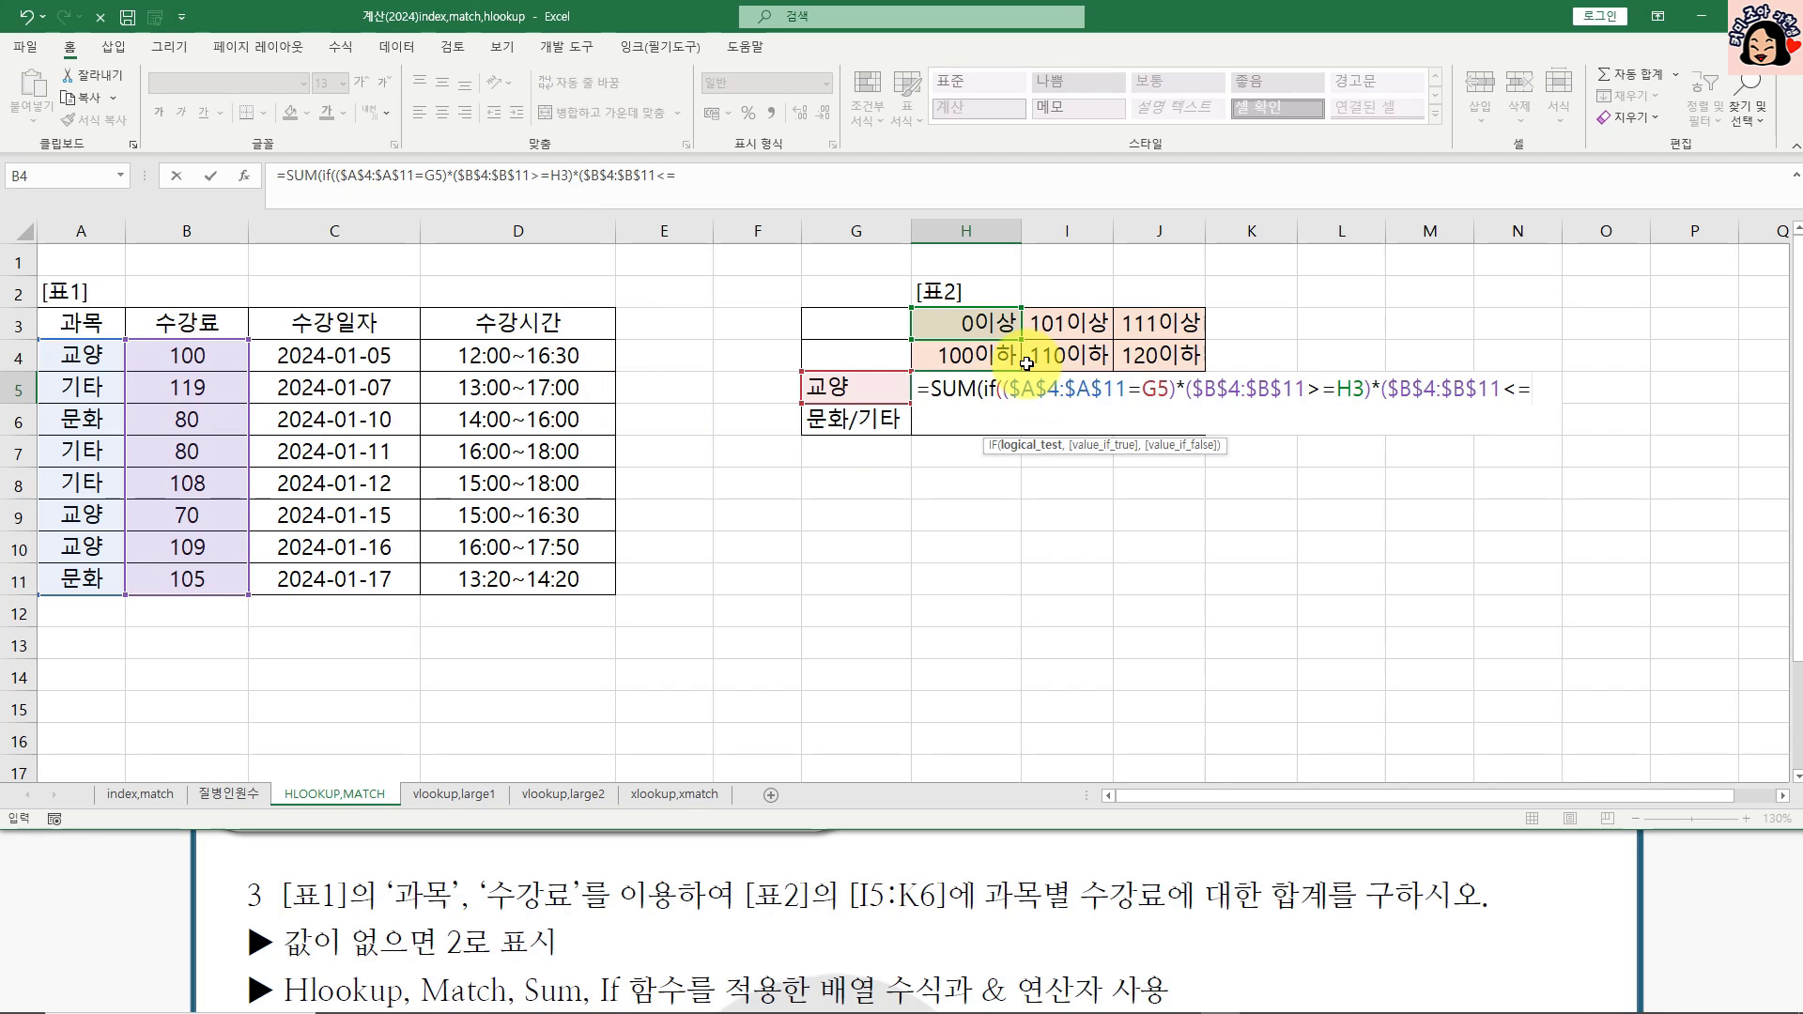
pyautogui.click(977, 356)
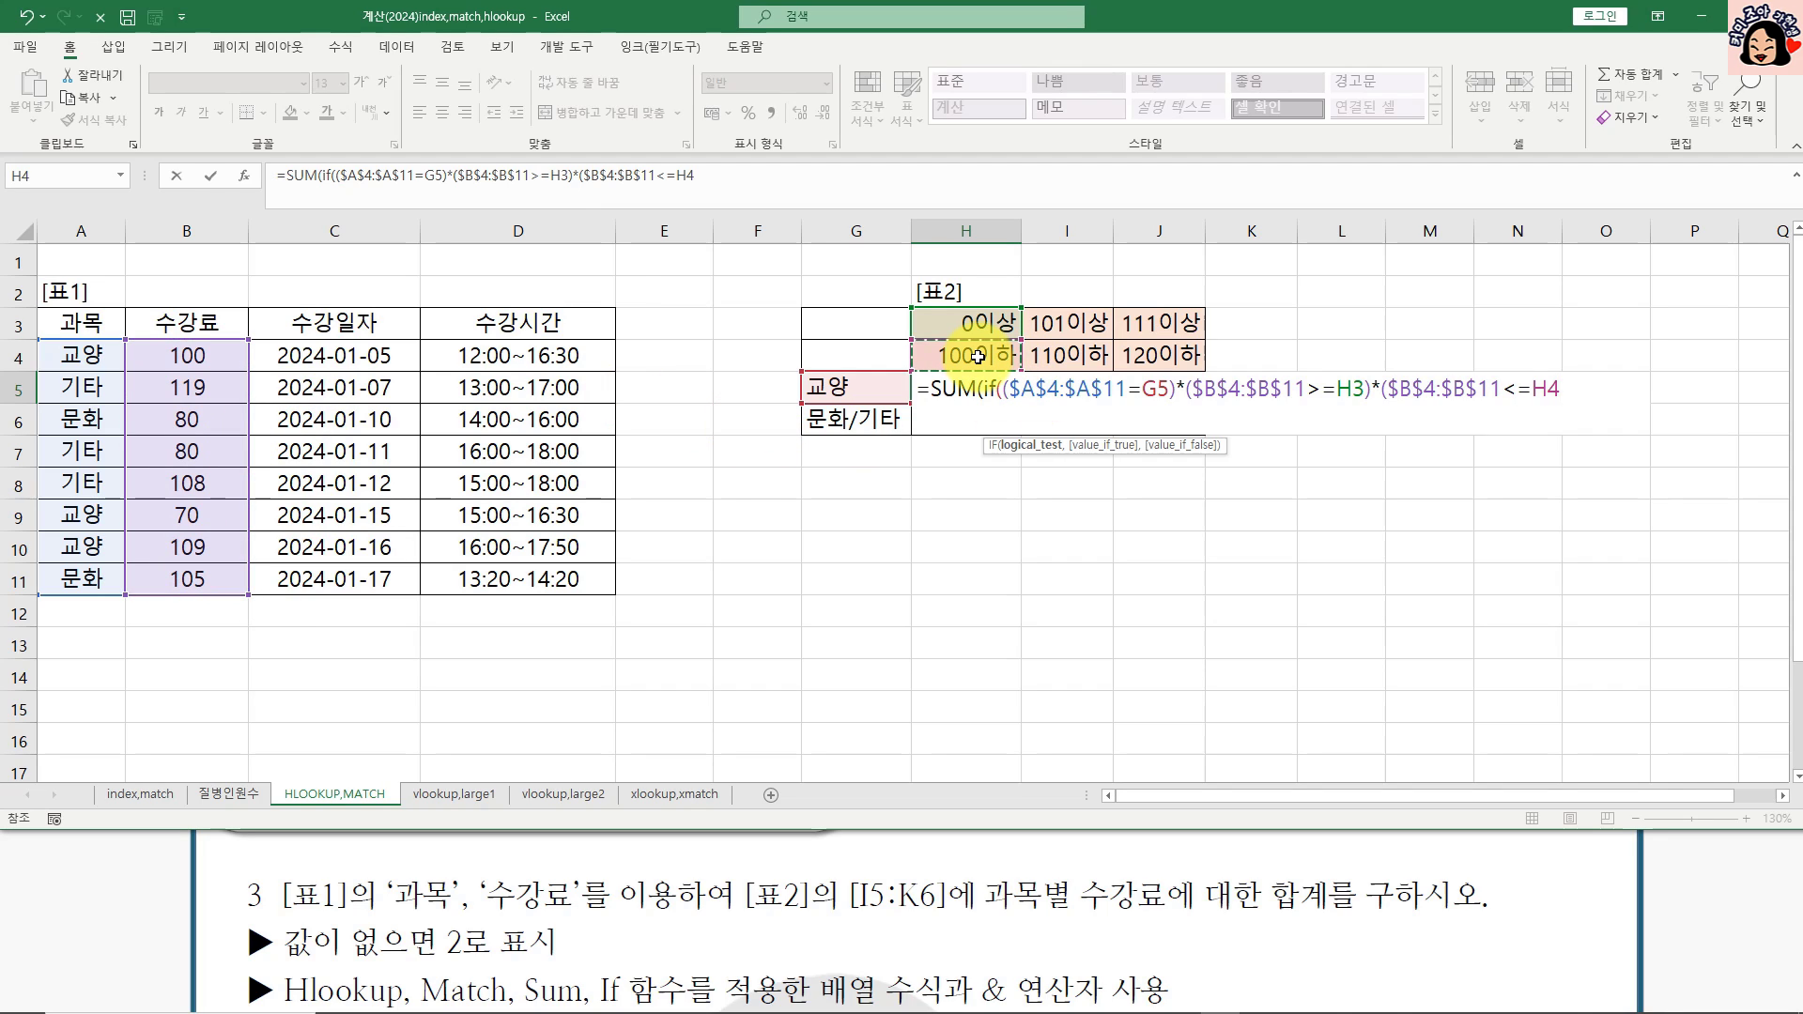
pyautogui.write('),')
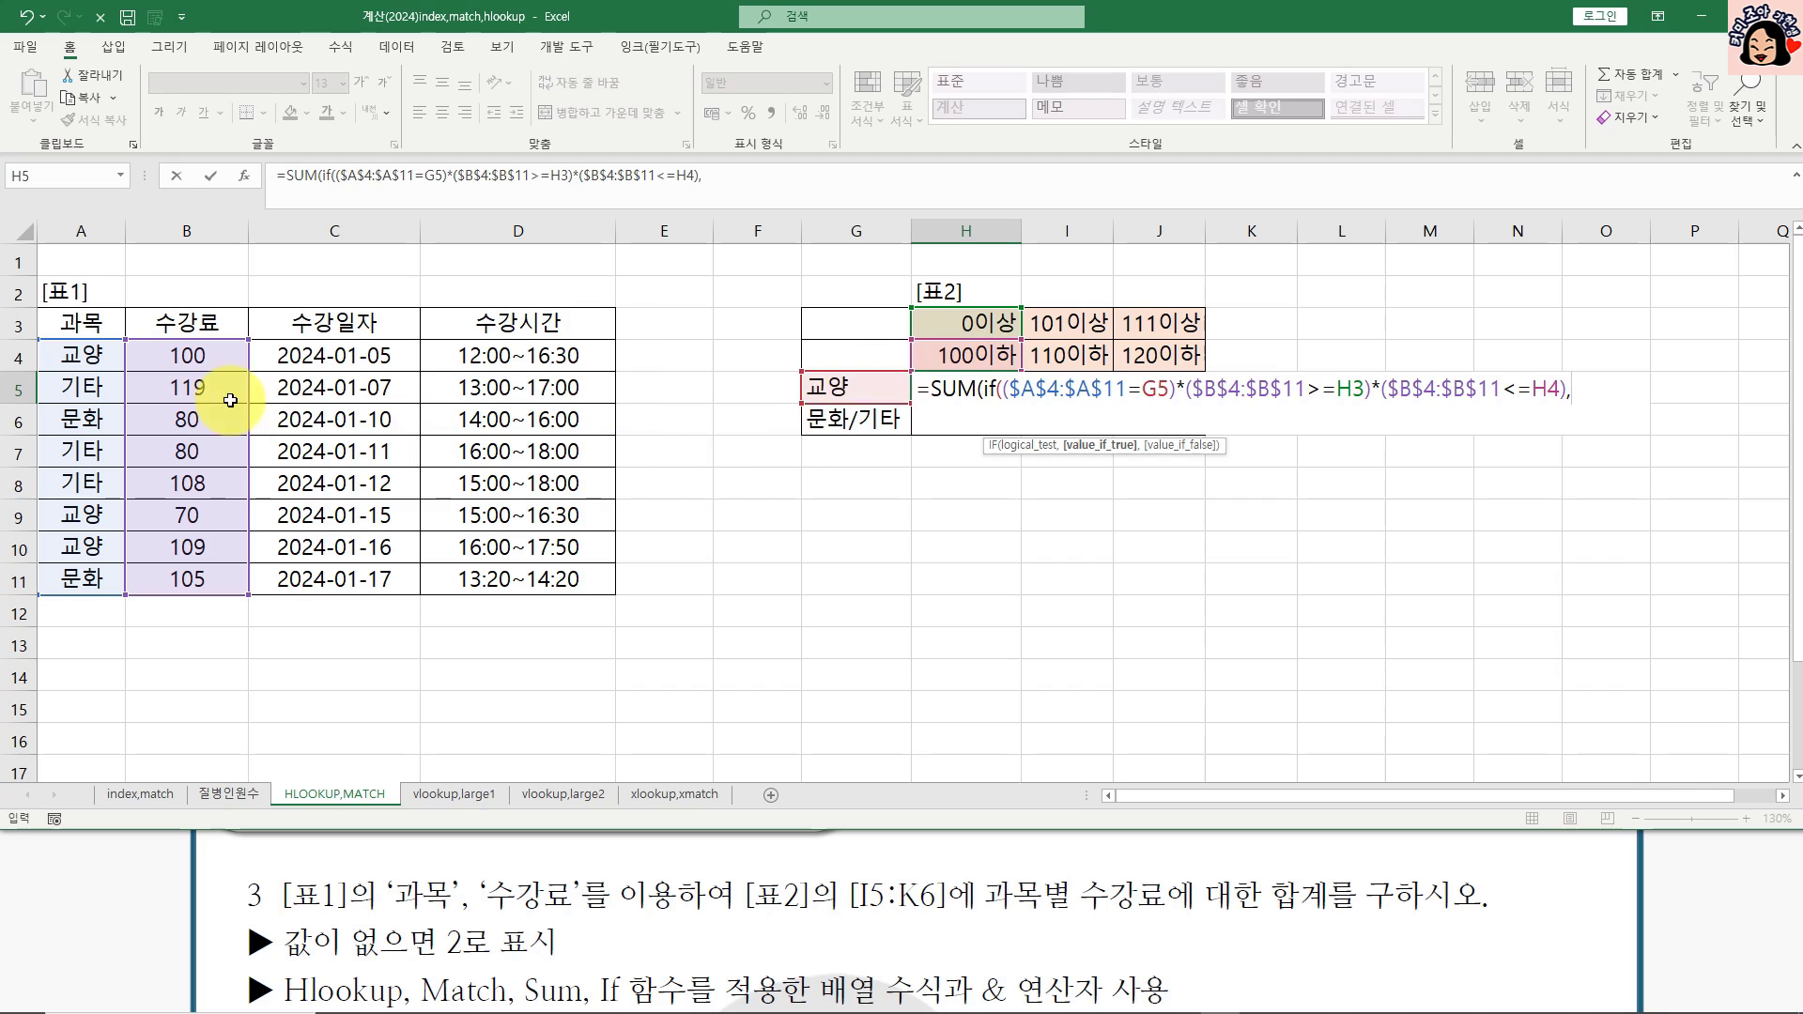
pyautogui.moveTo(221, 354); pyautogui.dragTo(213, 590)
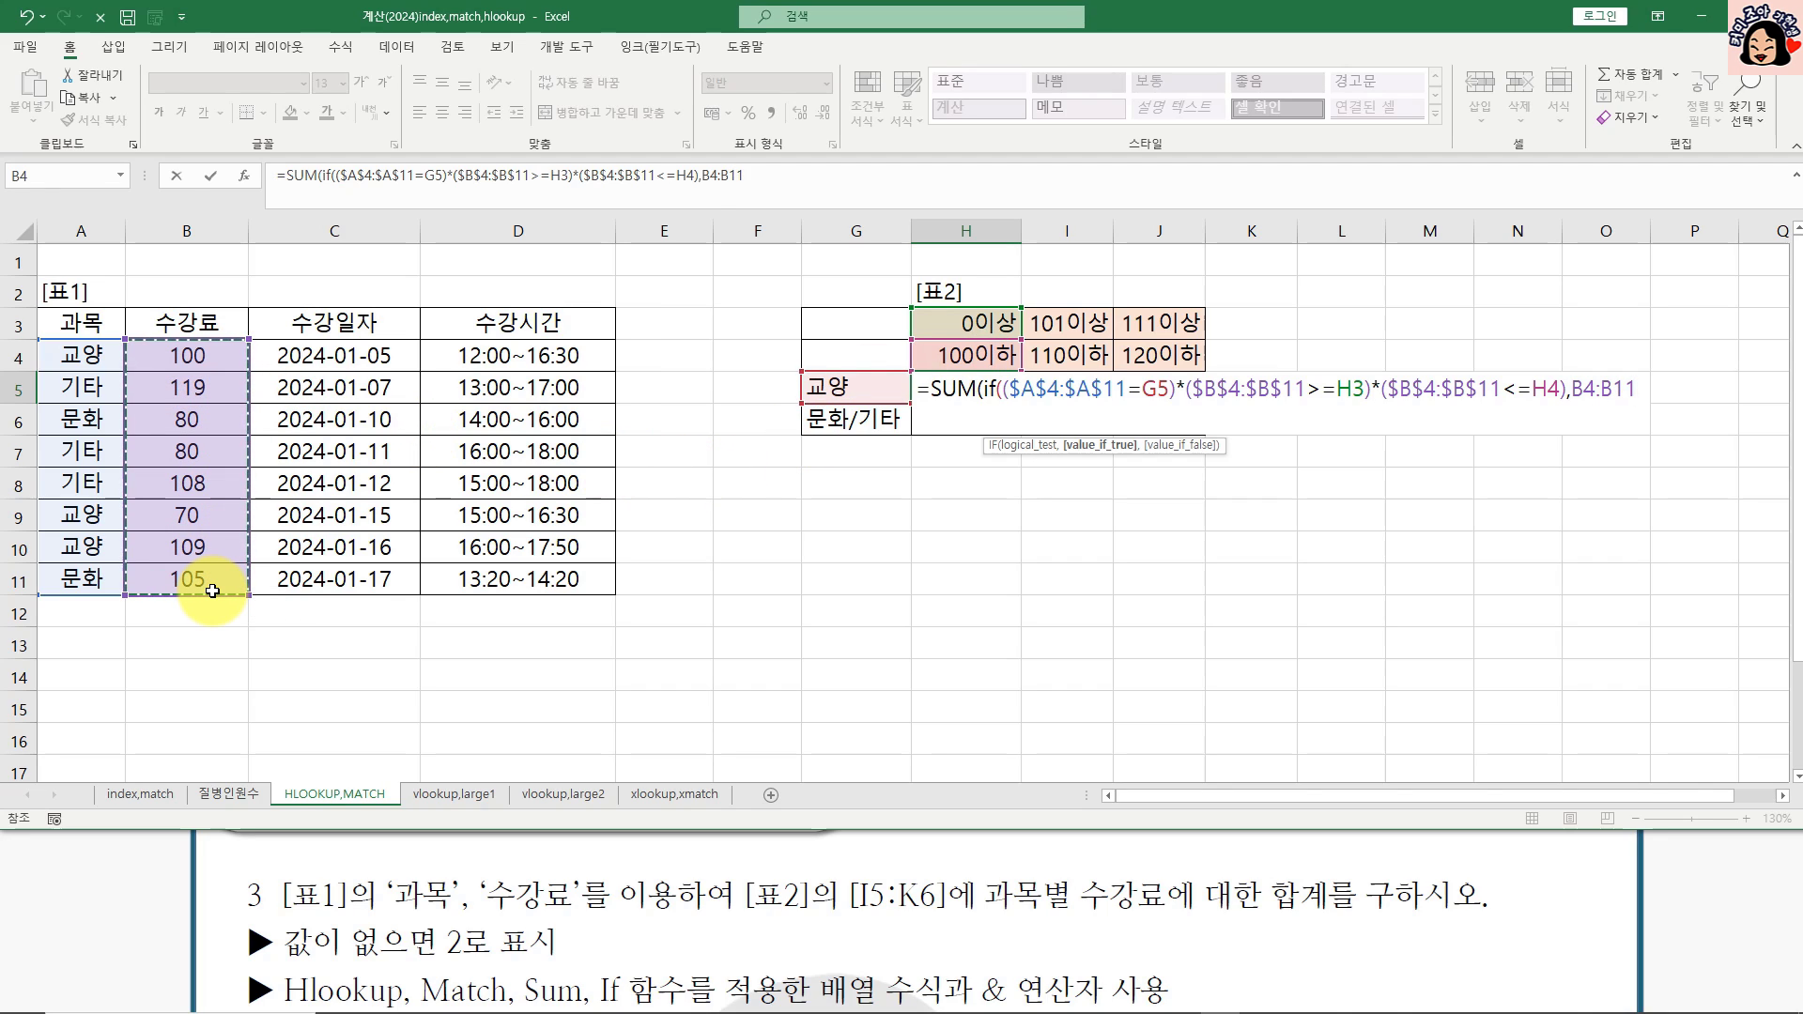
pyautogui.write('))')
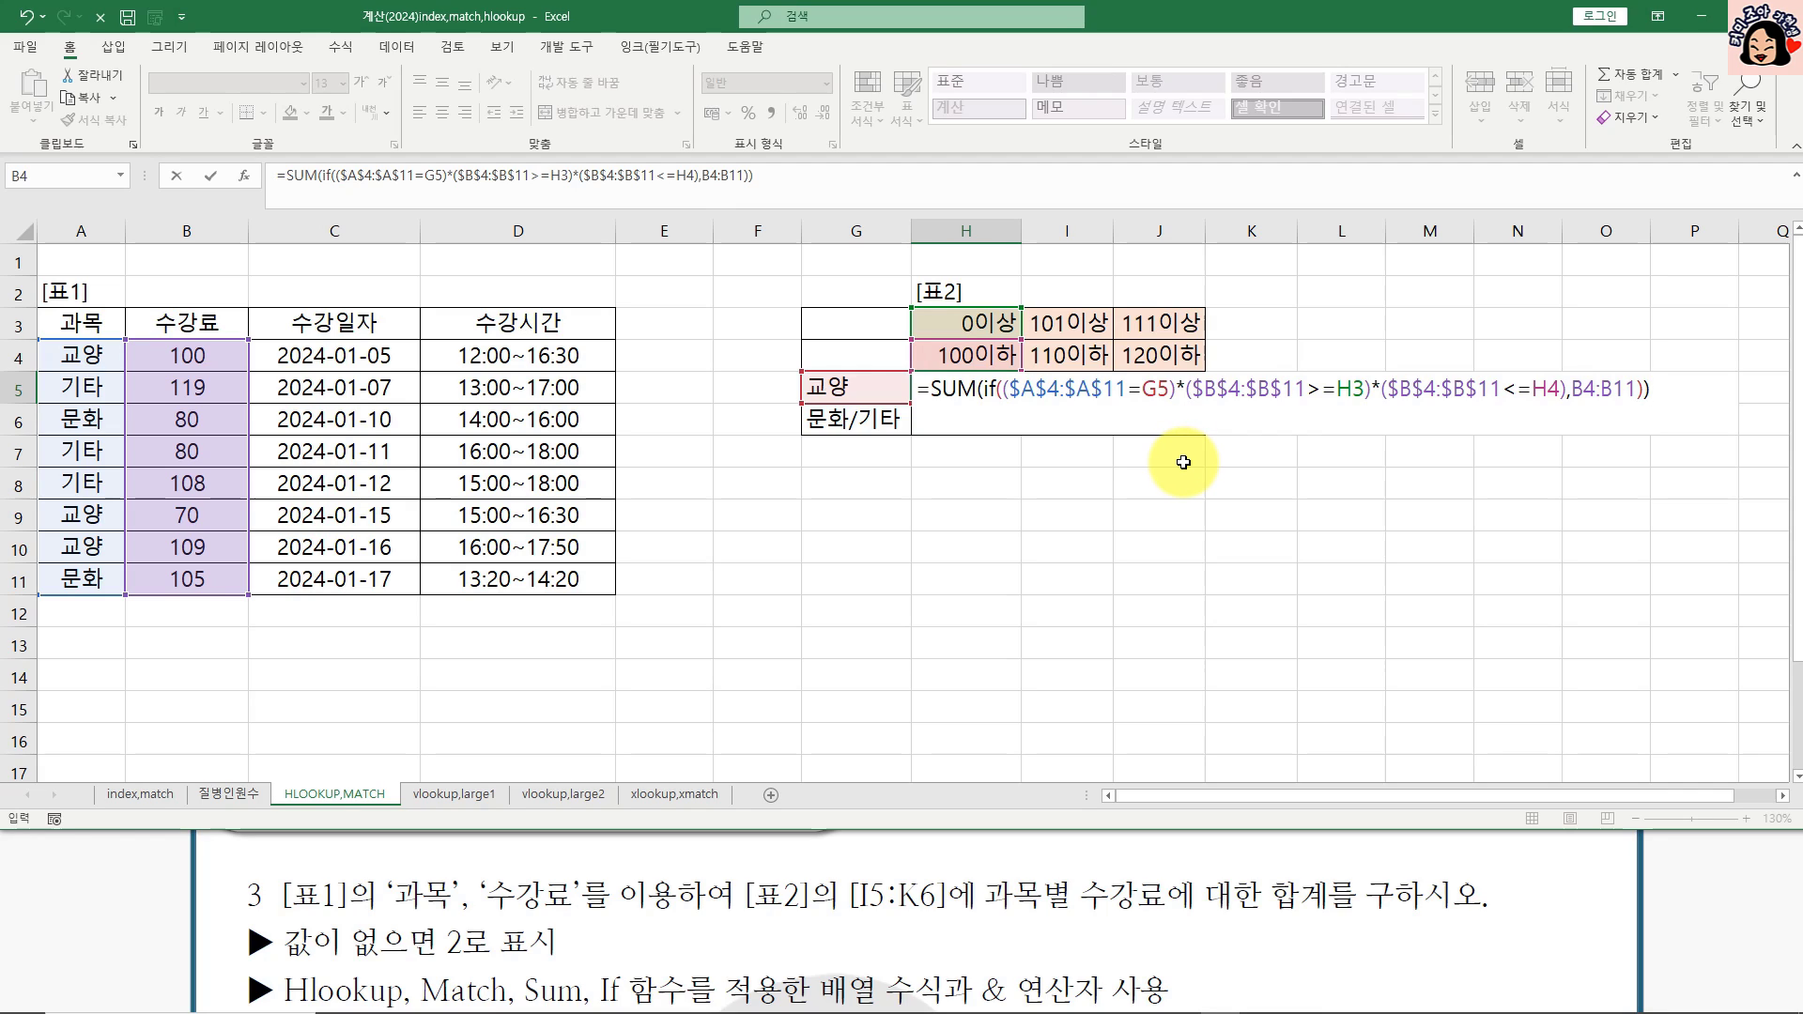
# Step: Change the criteria references in the H5 formula to the mixed references $G5, H$3 and H$4
pyautogui.click(1160, 391)
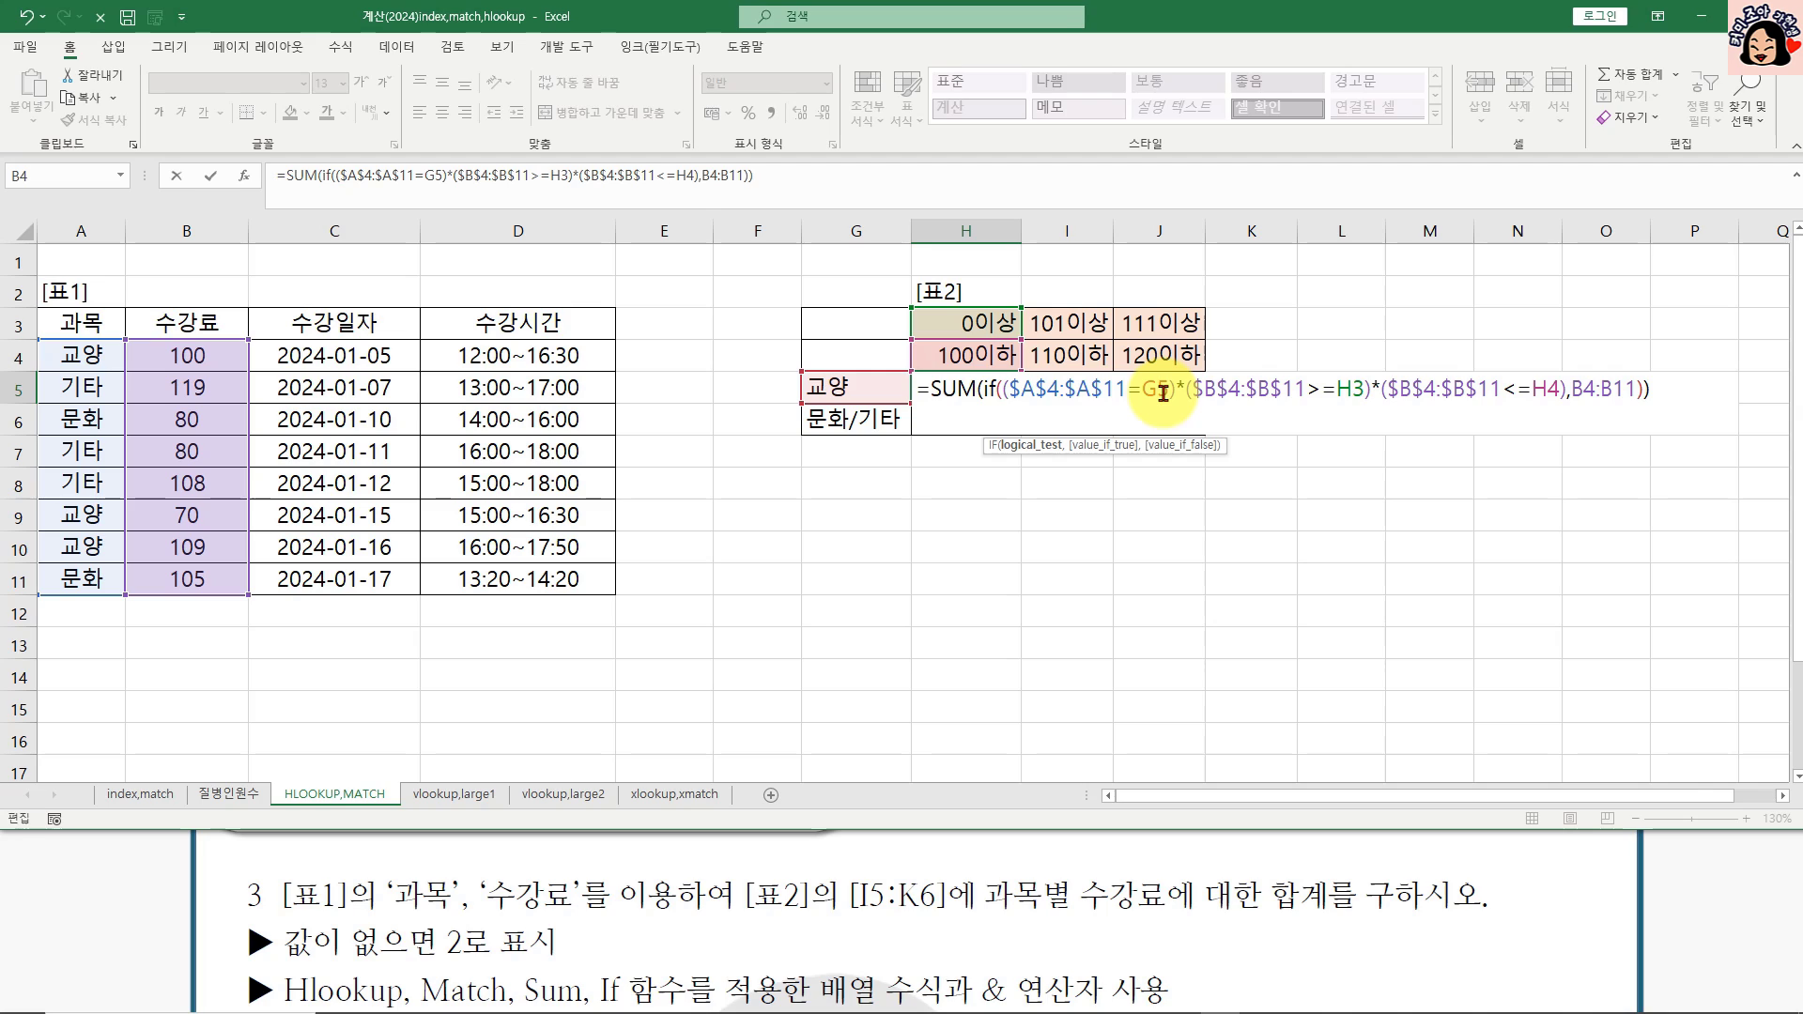
pyautogui.press('F4')
pyautogui.press('F4')
pyautogui.press('F4')
pyautogui.click(1363, 390)
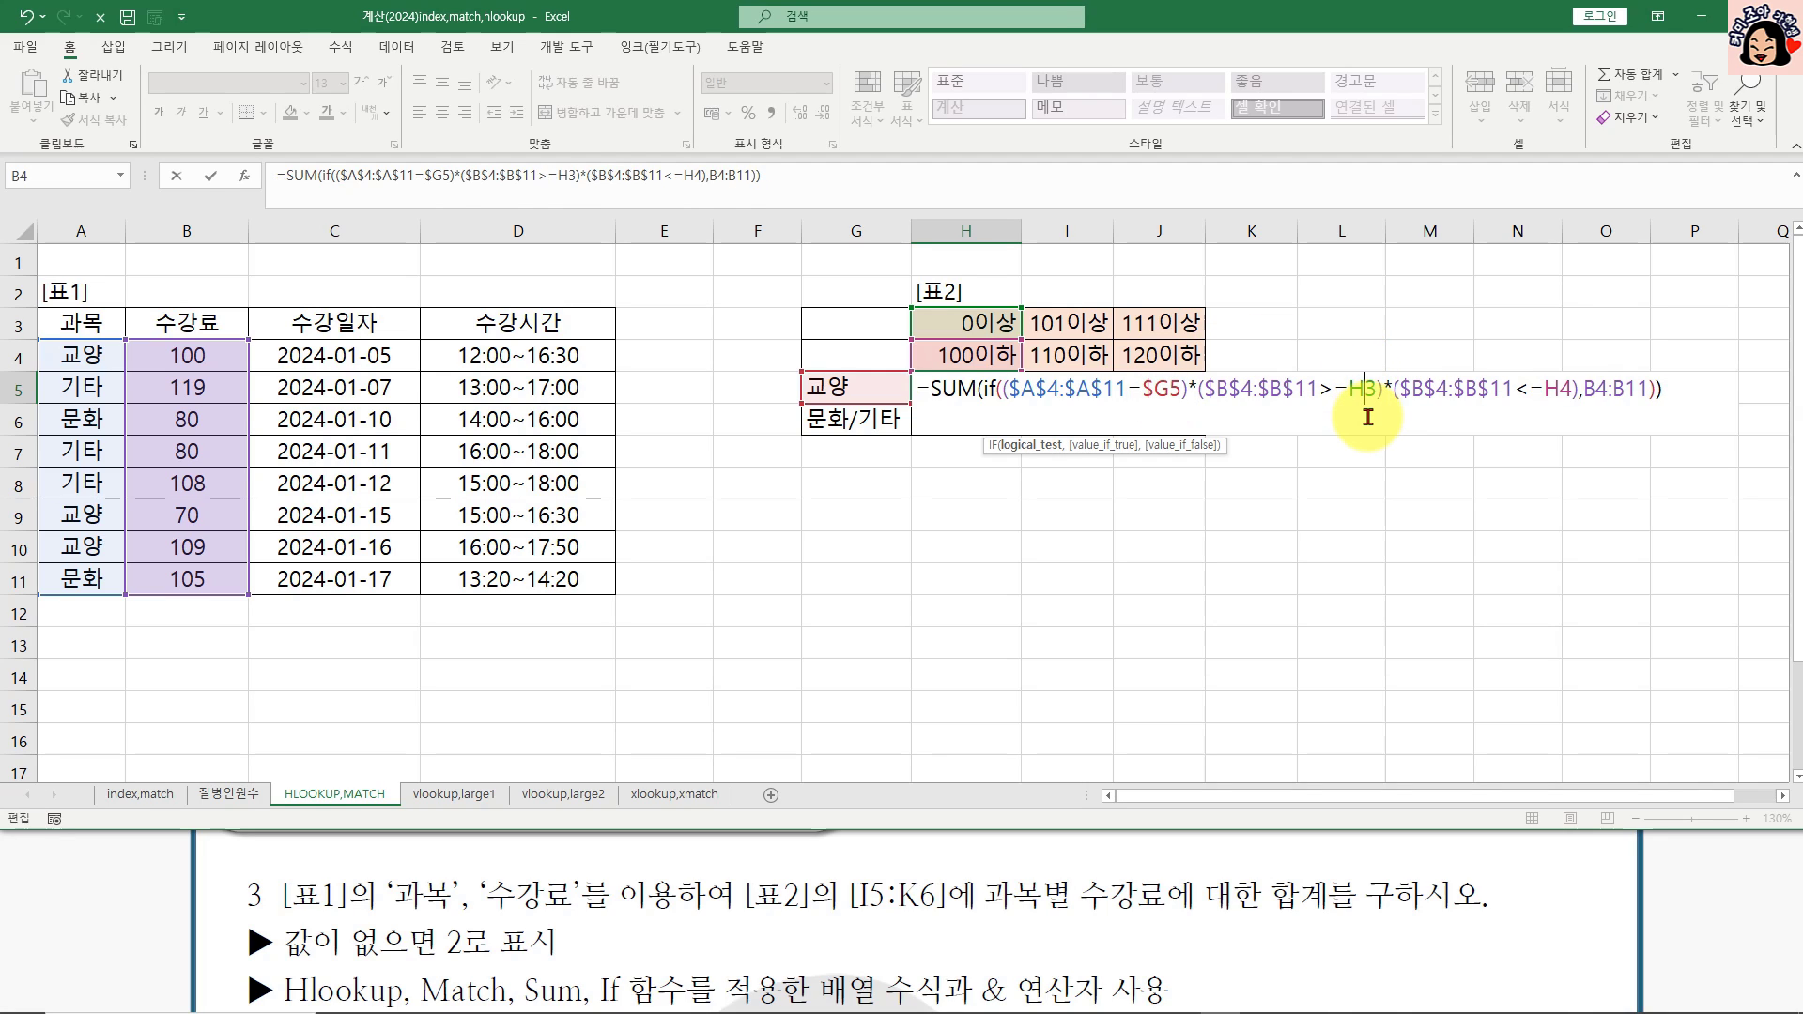
pyautogui.press('F4')
pyautogui.press('F4')
pyautogui.click(1570, 390)
pyautogui.press('F4')
pyautogui.press('F4')
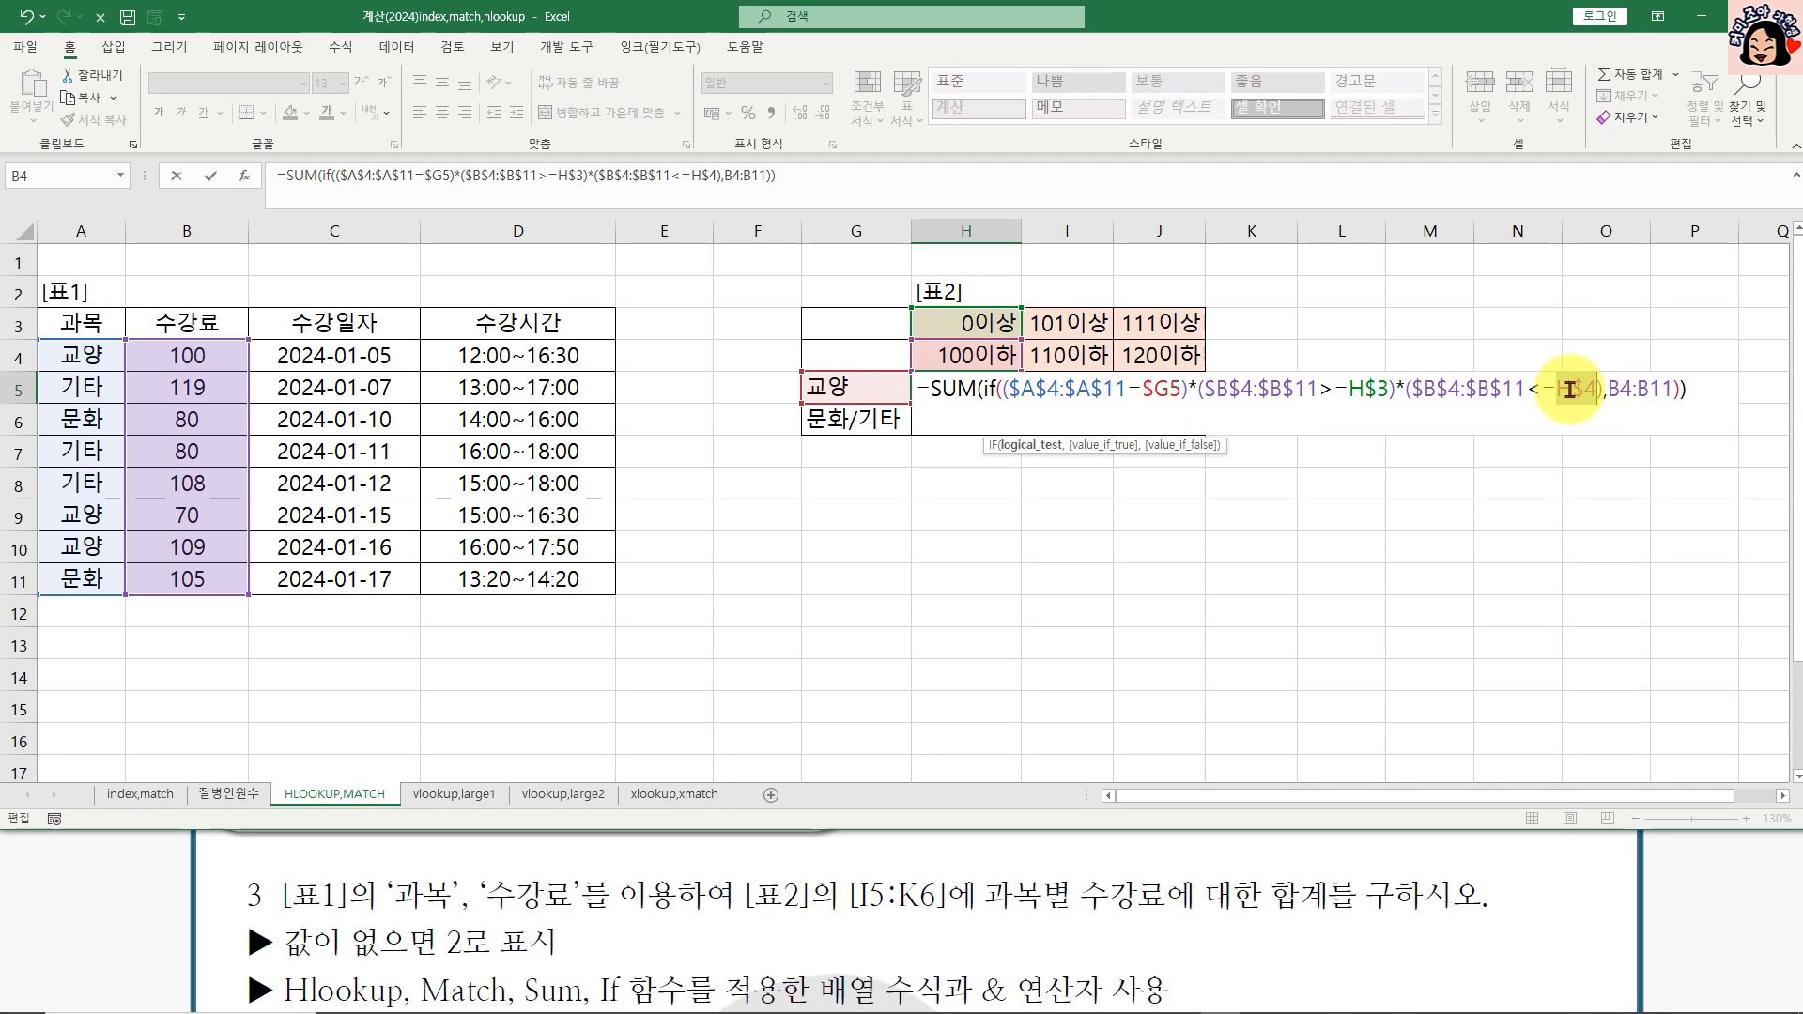
# Step: Enter the formula in H5, fill it across H5:J6, and check the copied formula in I5
pyautogui.press('Return')
pyautogui.press('Up')
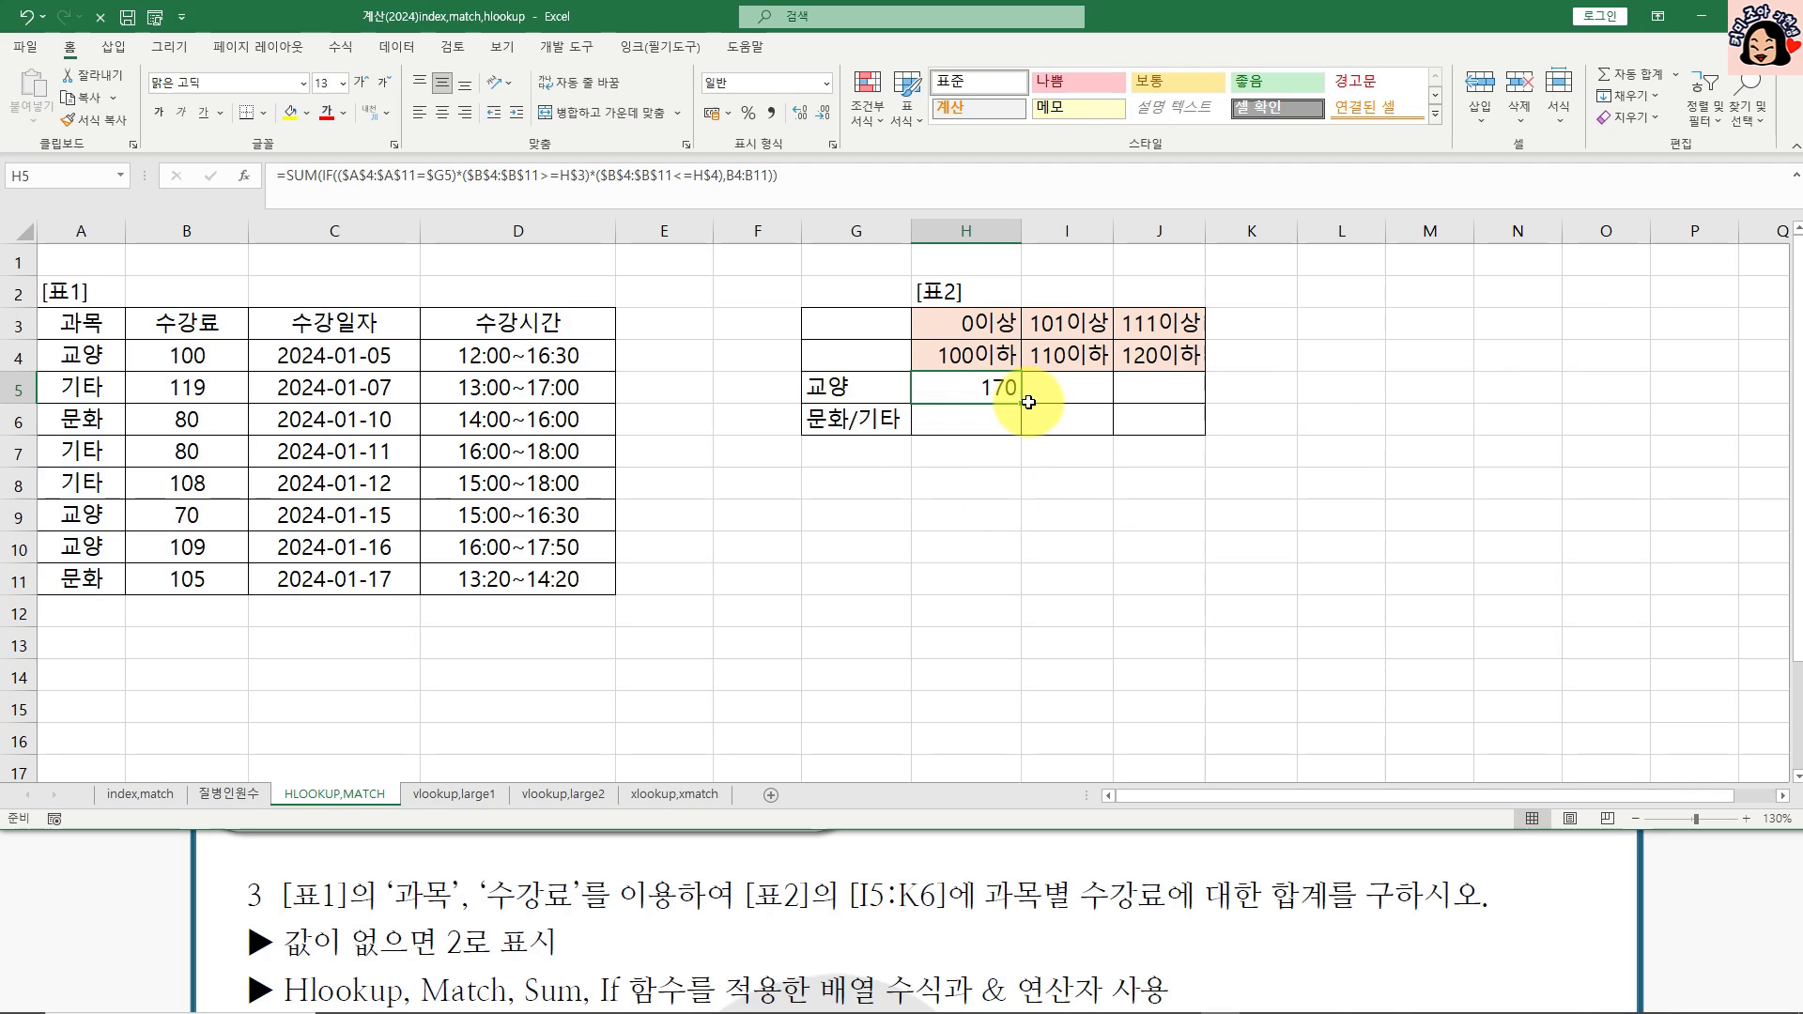
pyautogui.moveTo(1025, 404); pyautogui.dragTo(1181, 430)
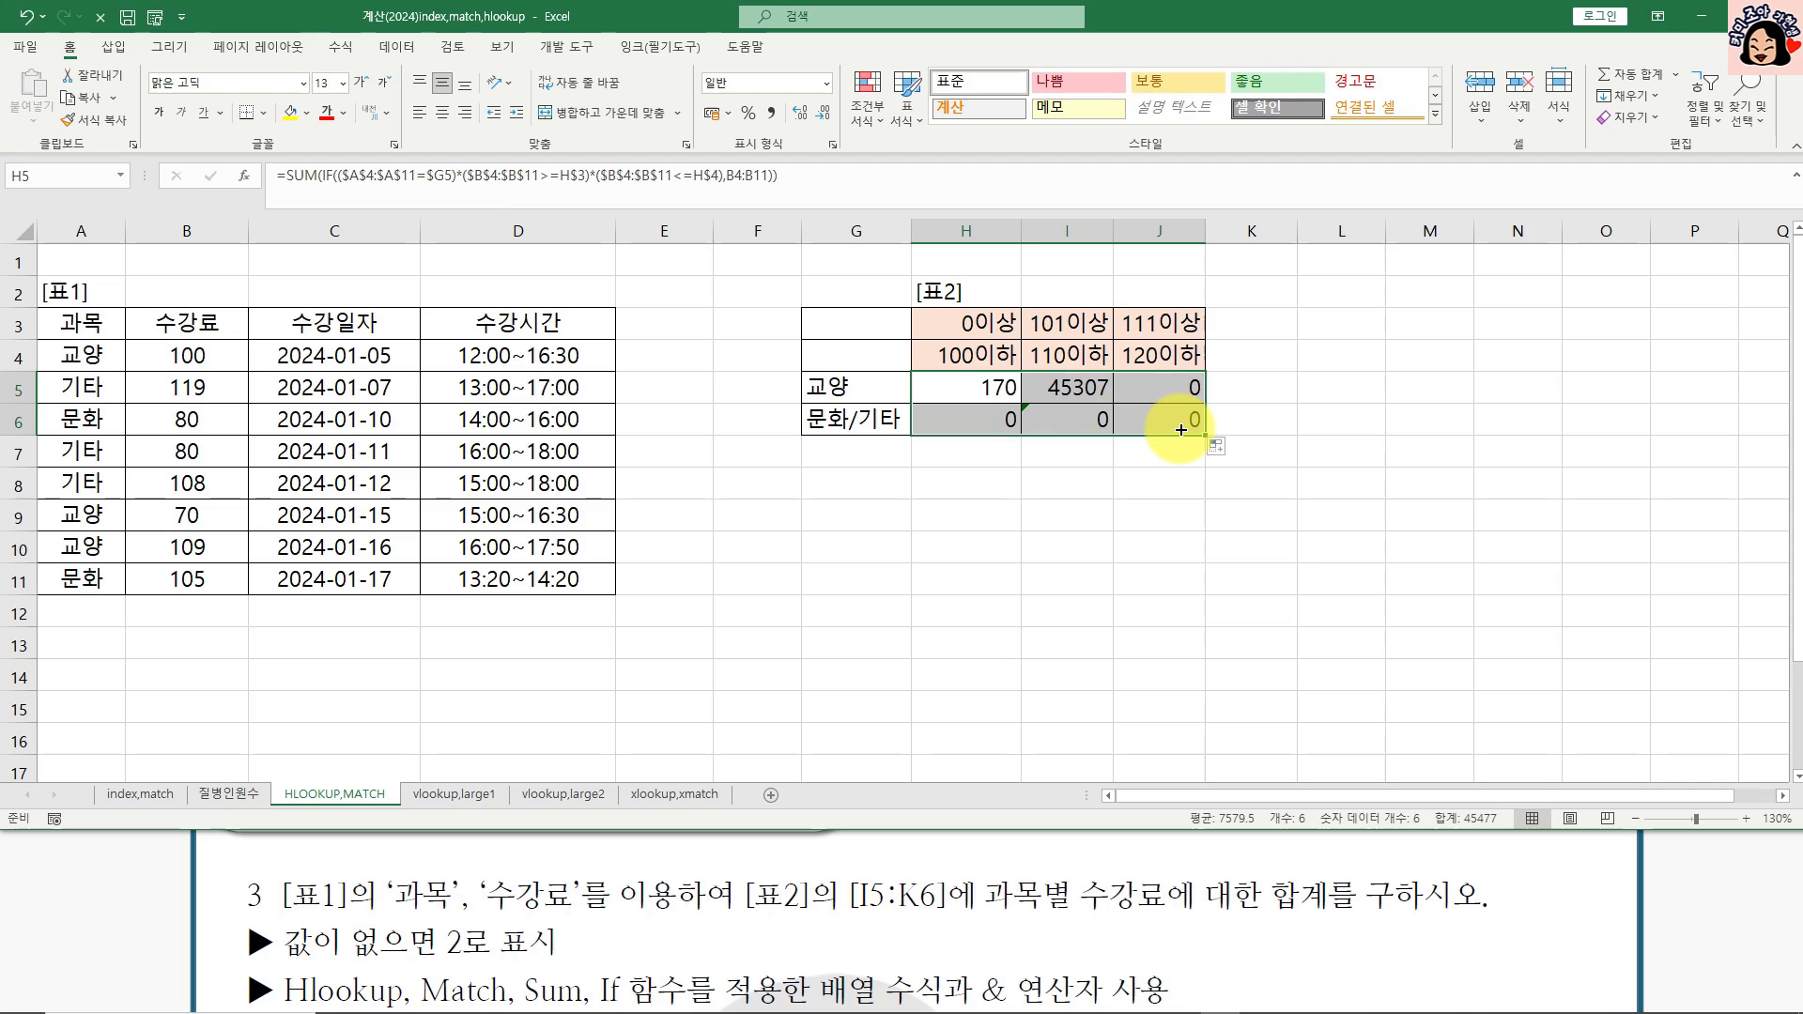
pyautogui.click(1065, 384)
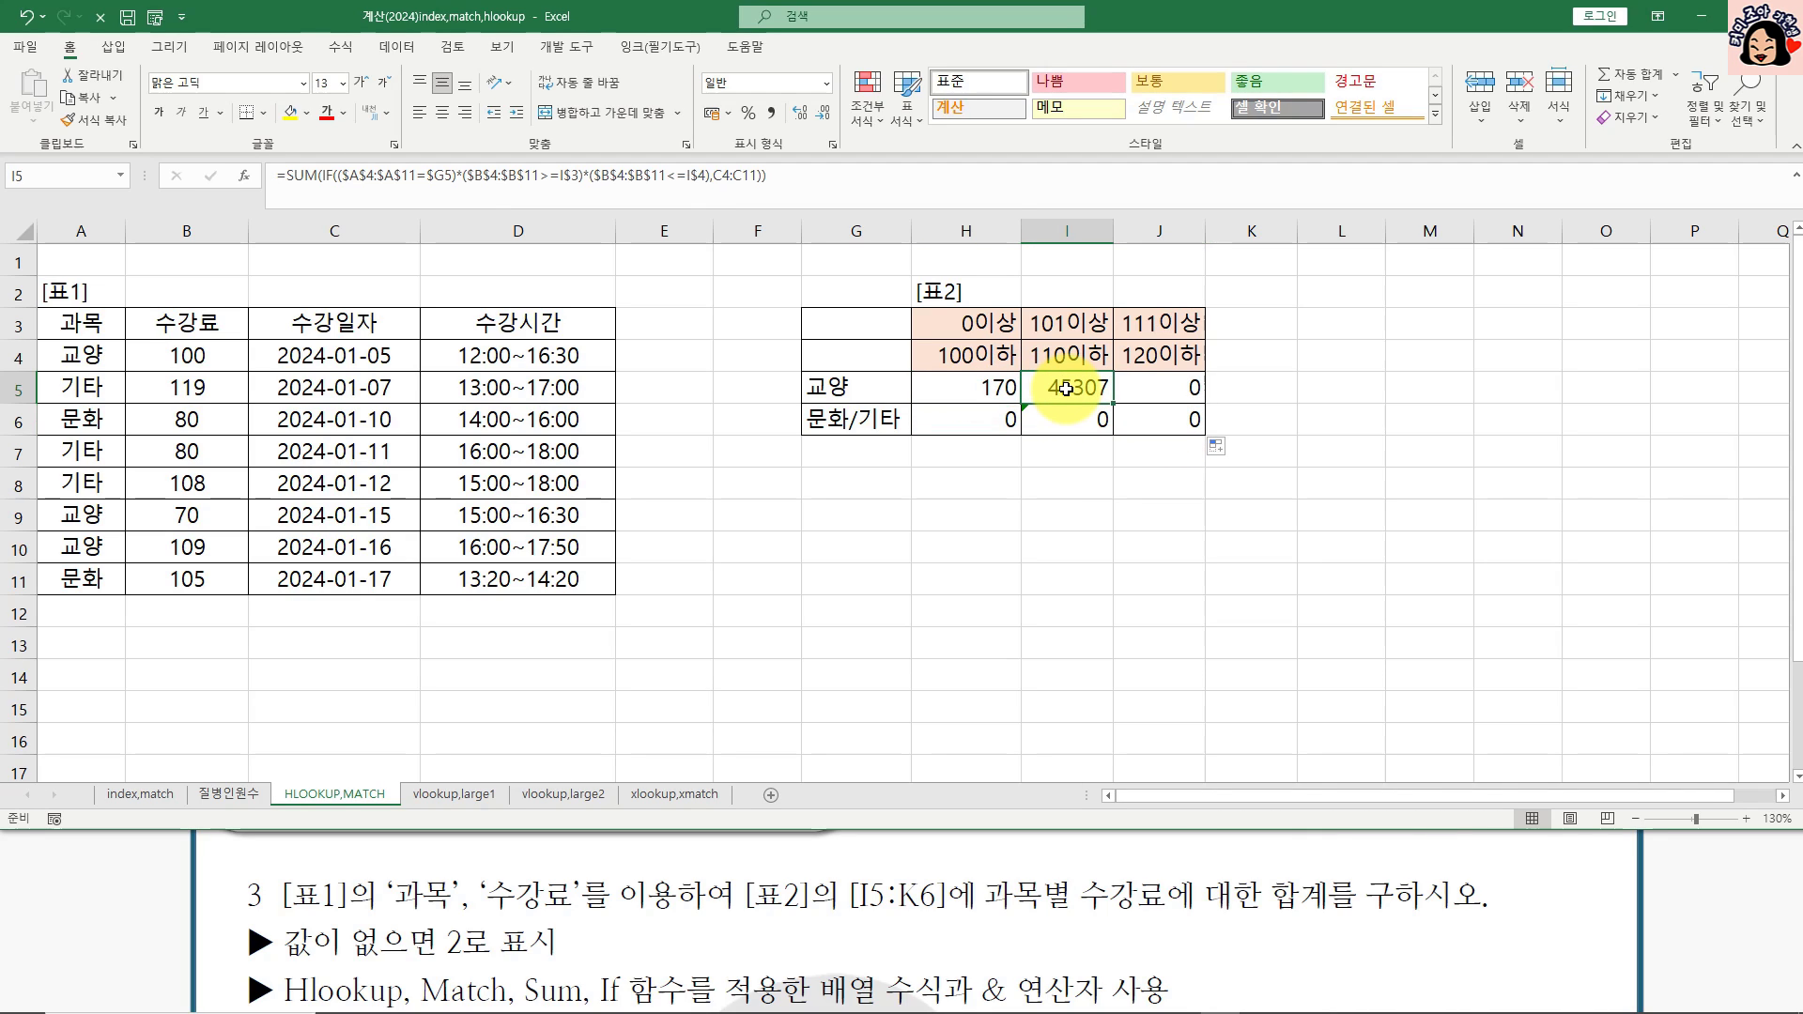
# Step: Make the sum range in the H5 formula absolute as $B$4:$B$11 and refill the formula across H5:J6
pyautogui.click(967, 384)
pyautogui.doubleClick(972, 388)
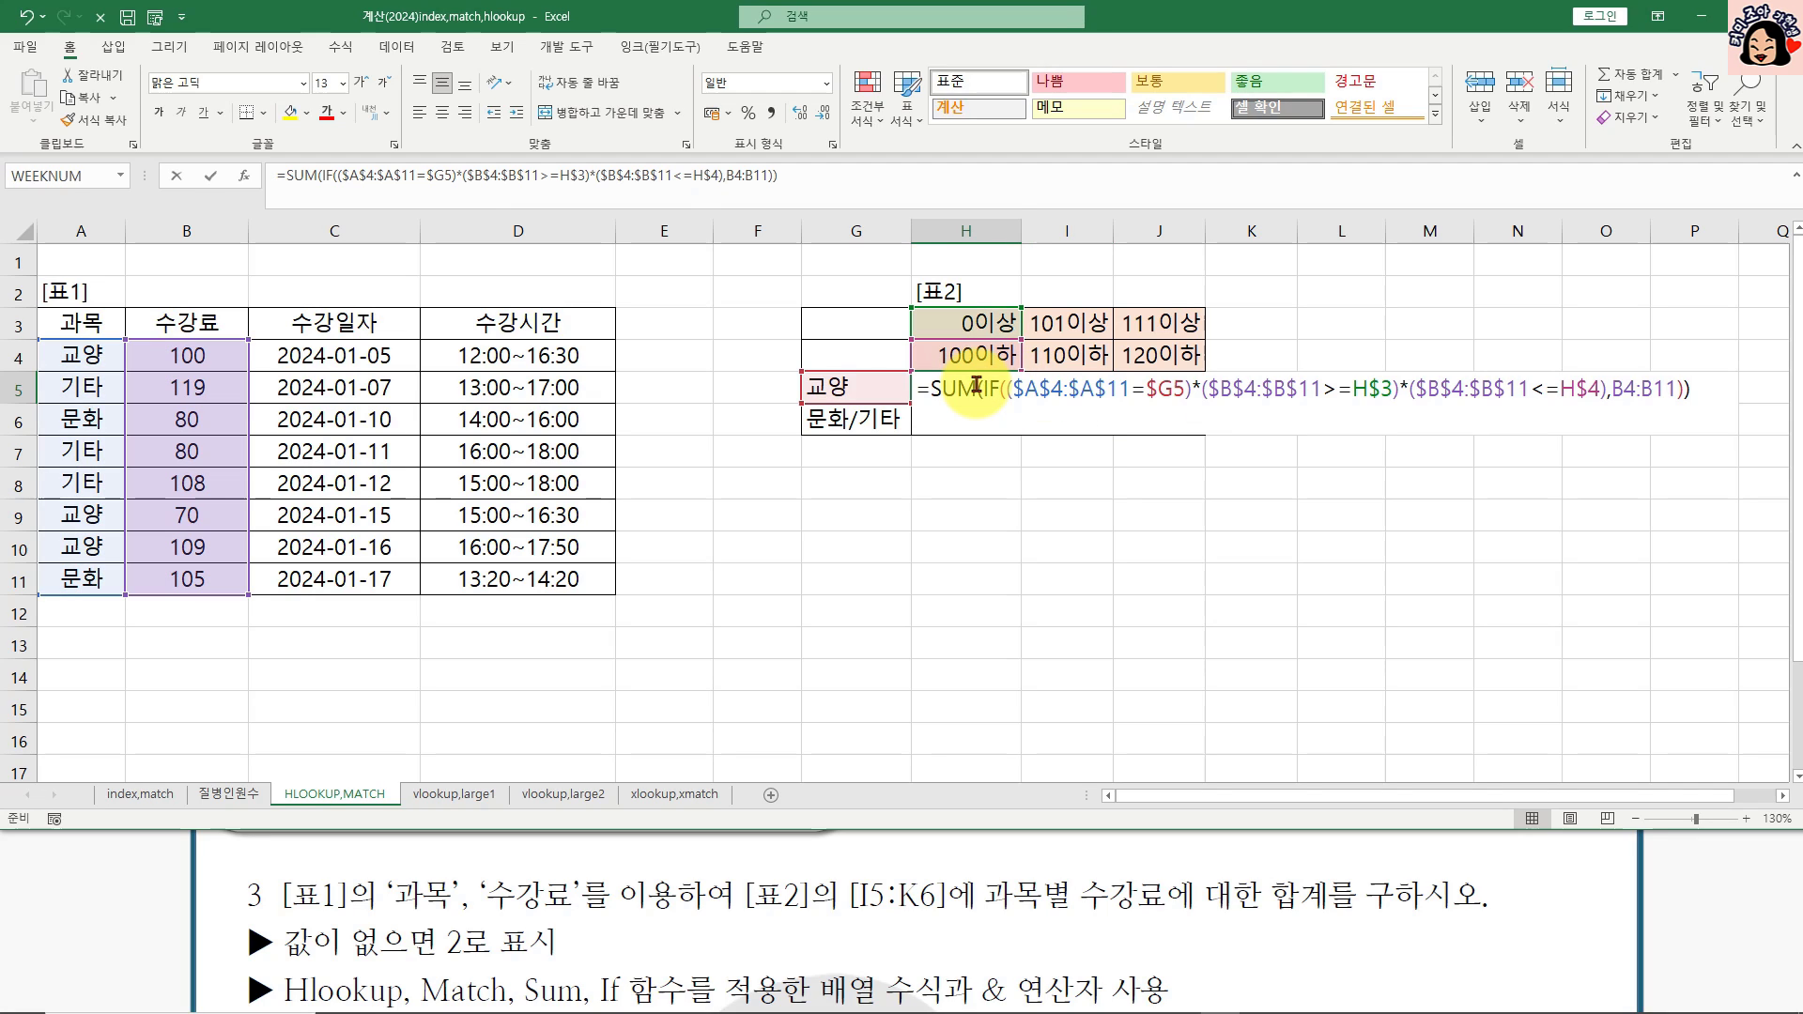
pyautogui.moveTo(1620, 389); pyautogui.dragTo(1661, 385)
pyautogui.press('F4')
pyautogui.press('Return')
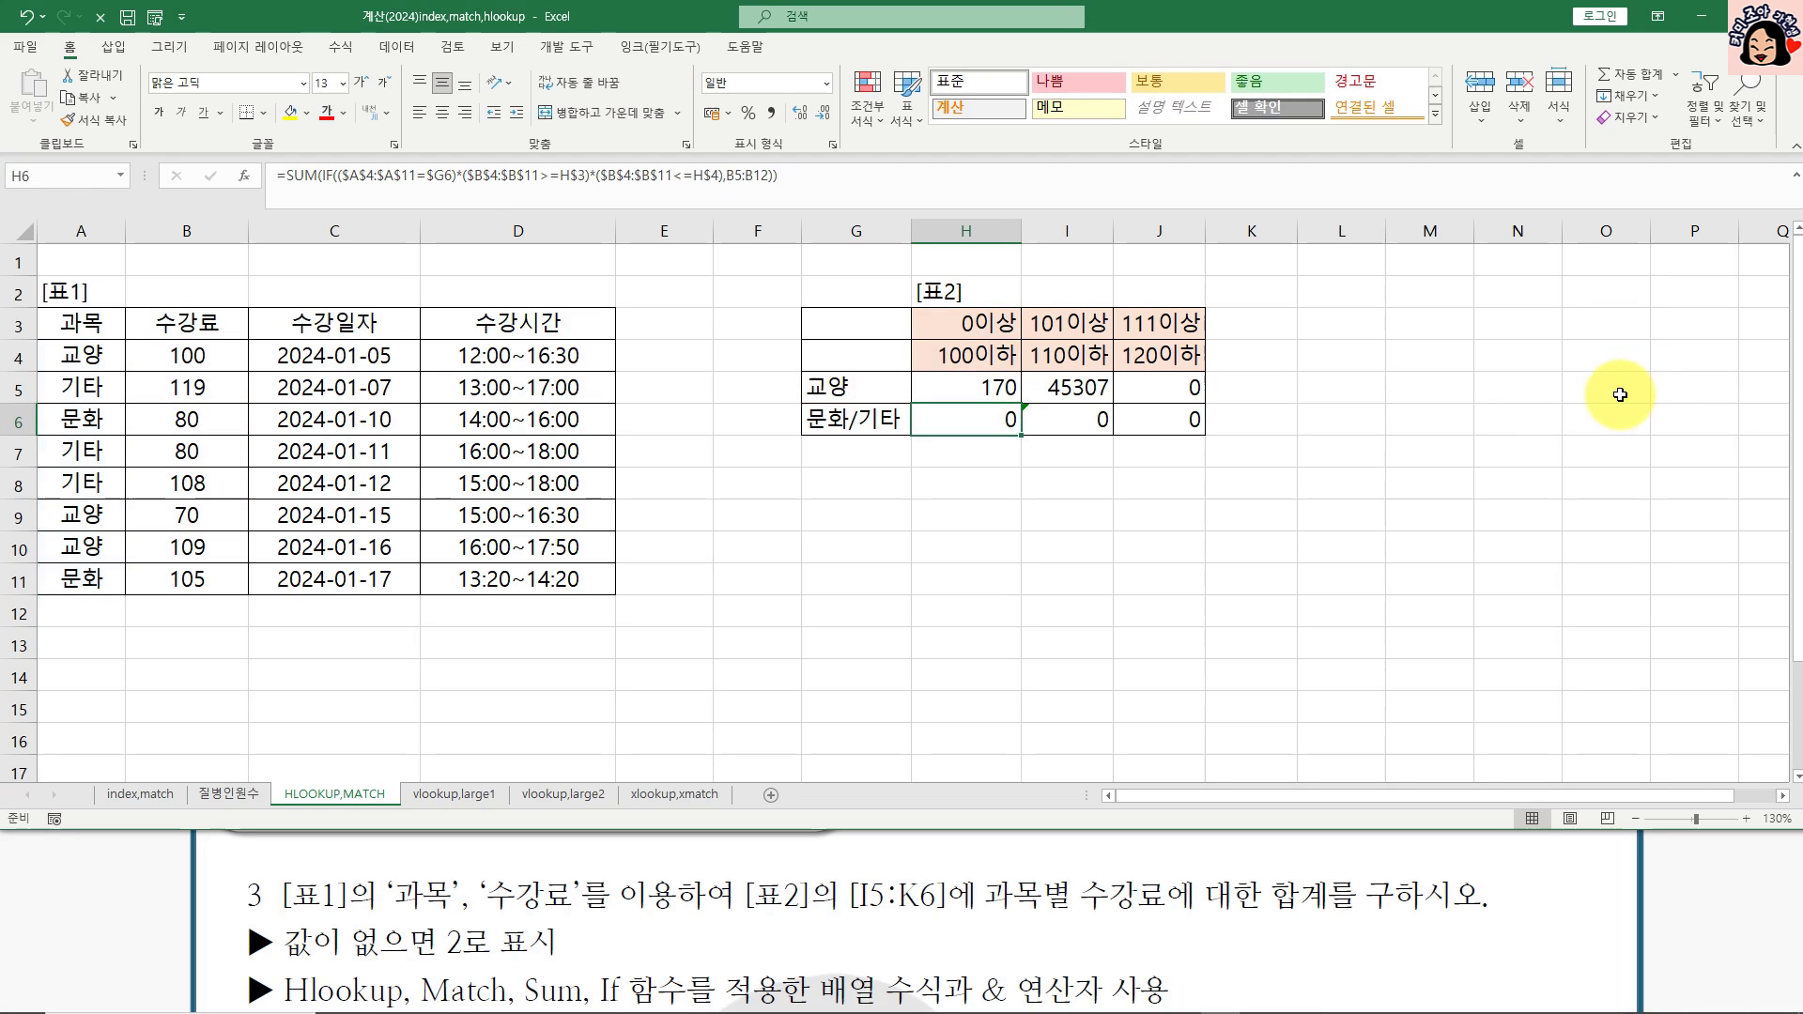
pyautogui.click(1013, 395)
pyautogui.moveTo(1013, 394); pyautogui.dragTo(1178, 425)
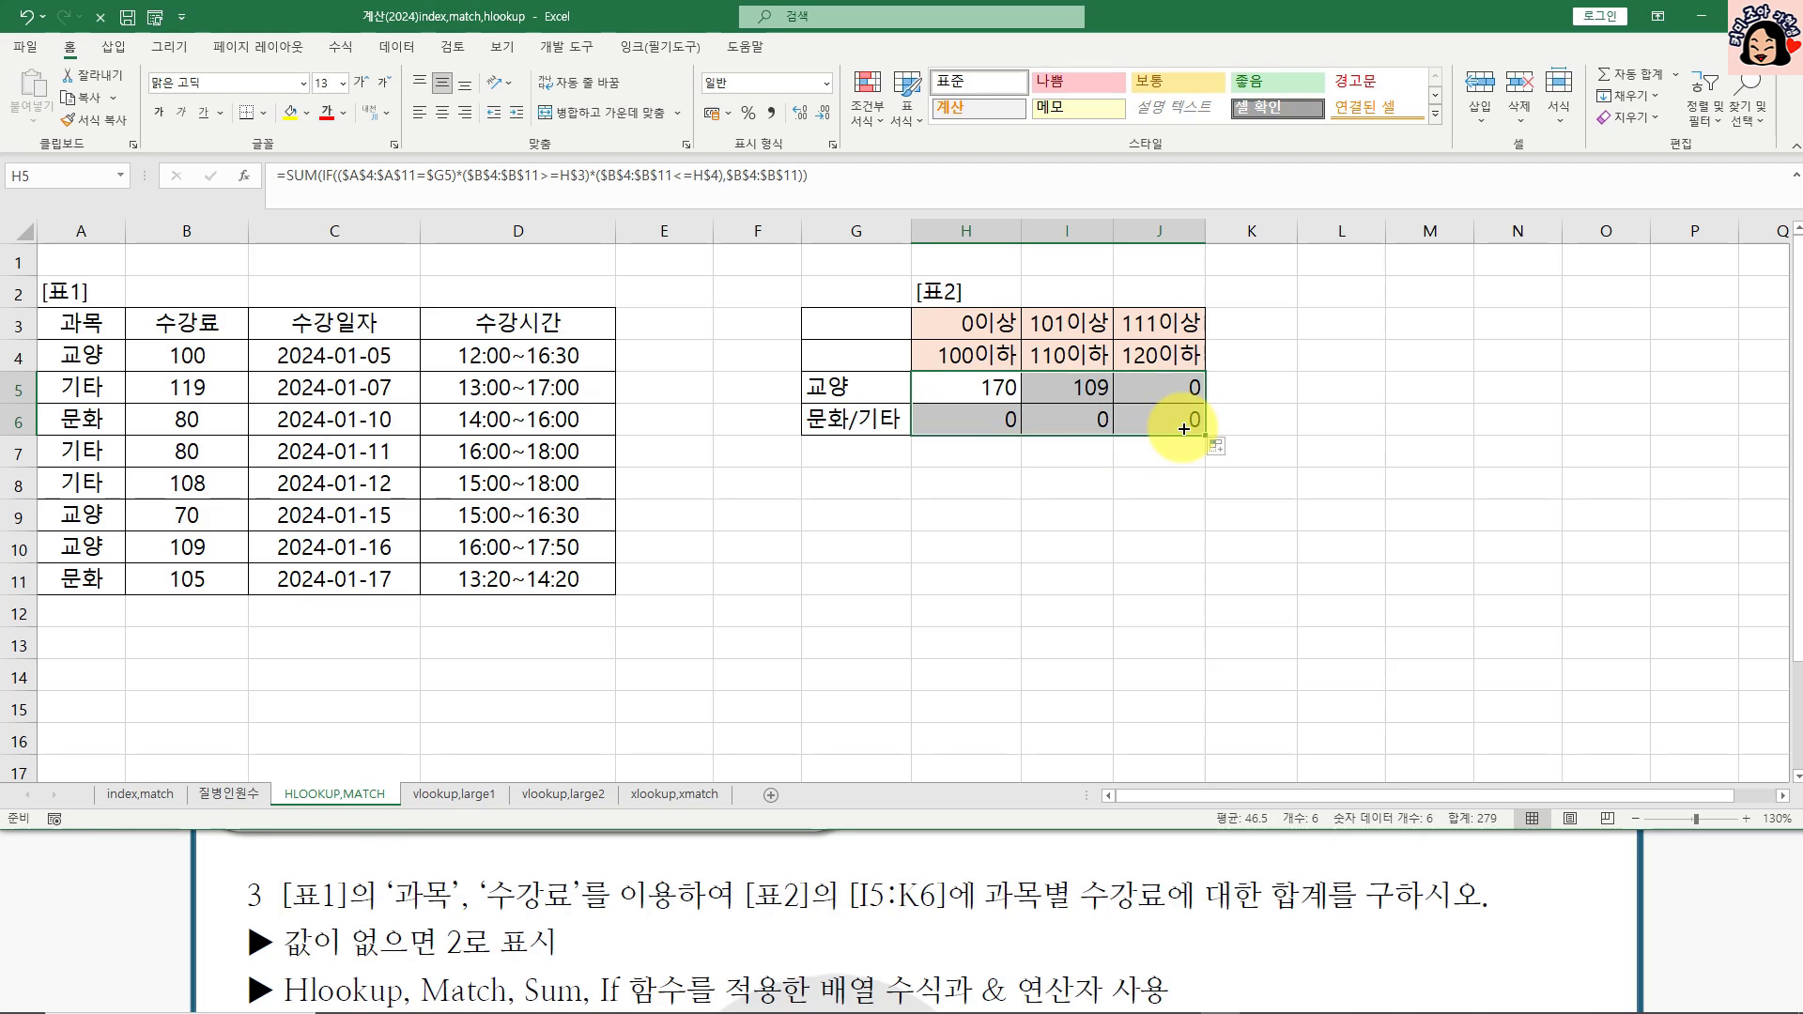
# Step: Examine the copied formulas across H5:J6, checking the subject criteria references $G6 in H6 and $G5 in H5
pyautogui.click(977, 394)
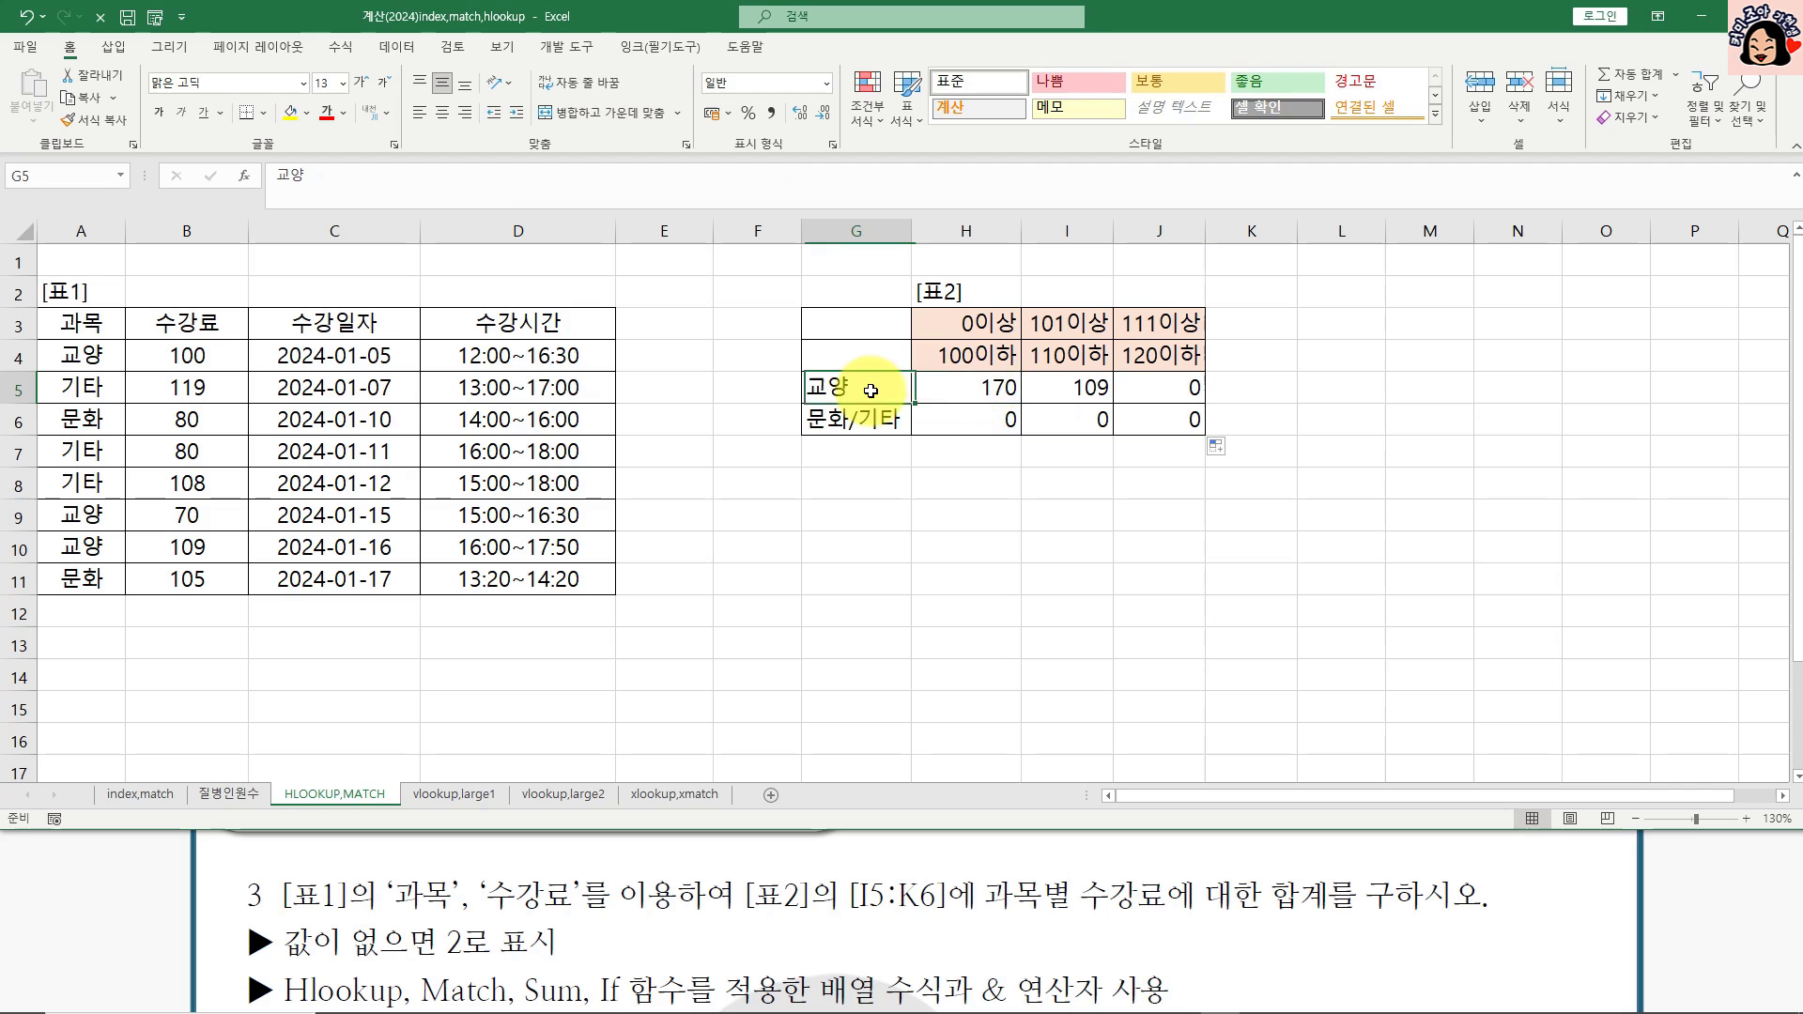
pyautogui.click(1067, 392)
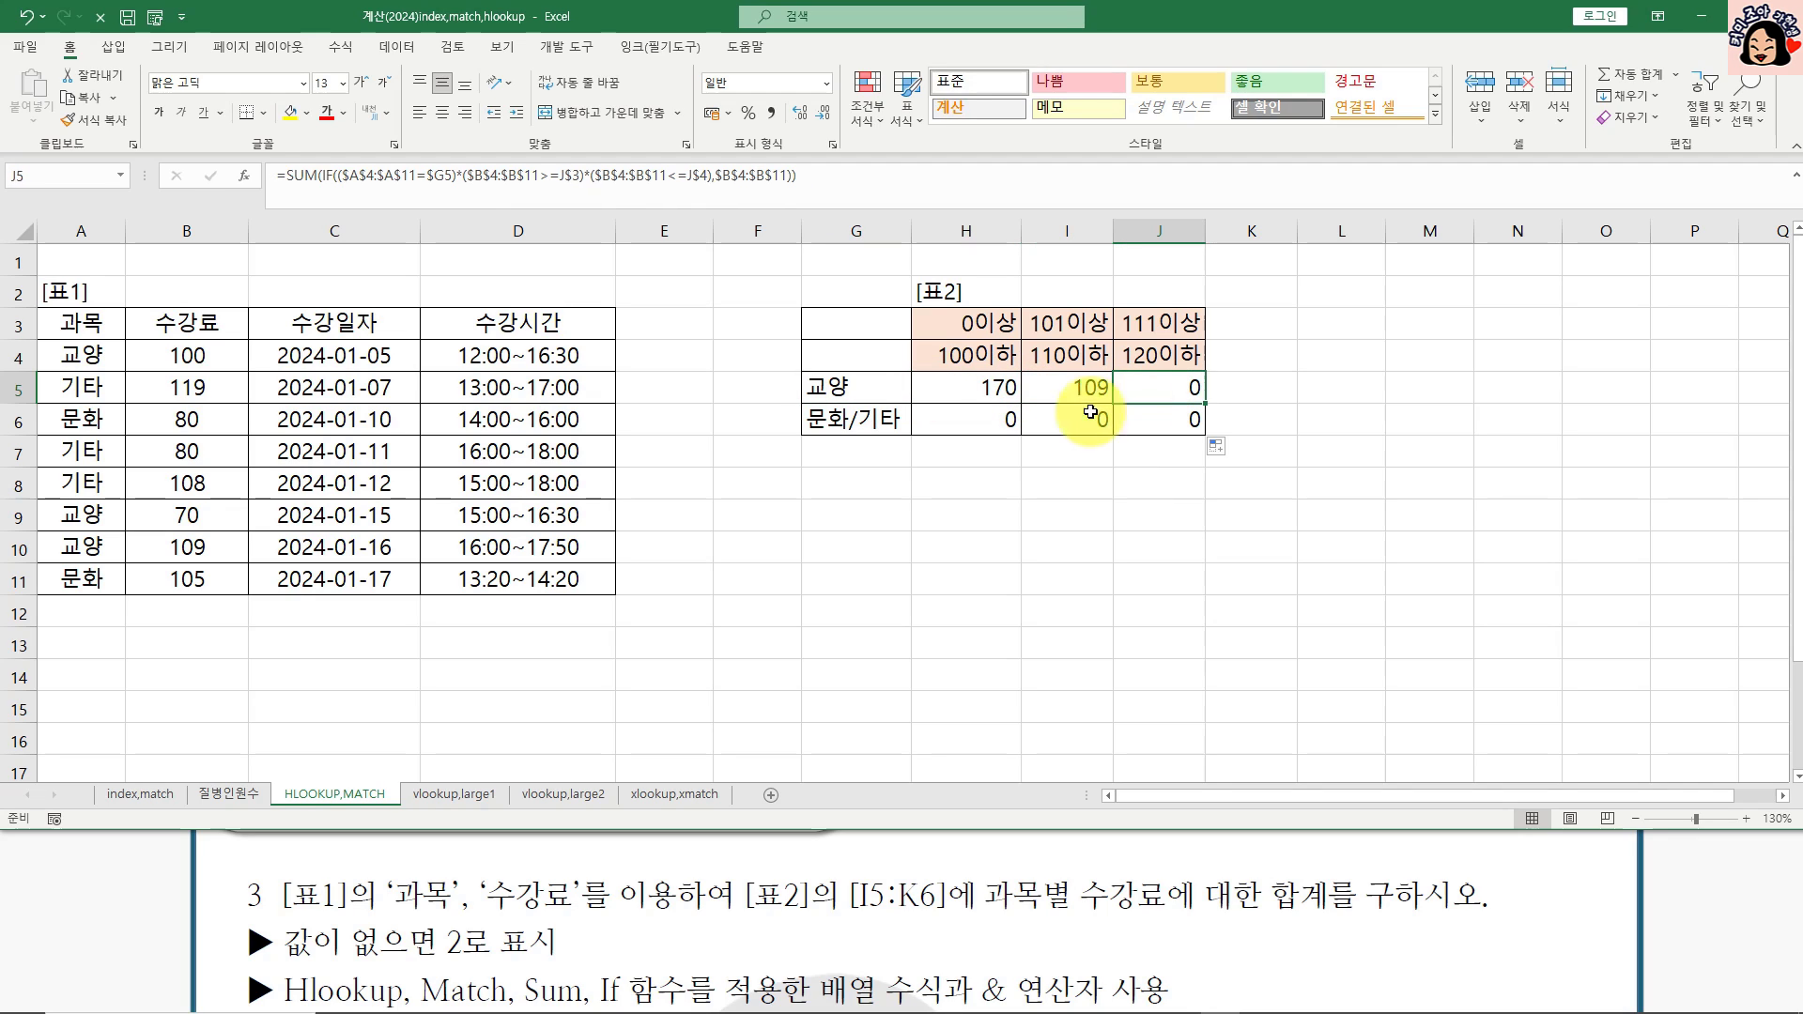
pyautogui.click(1002, 427)
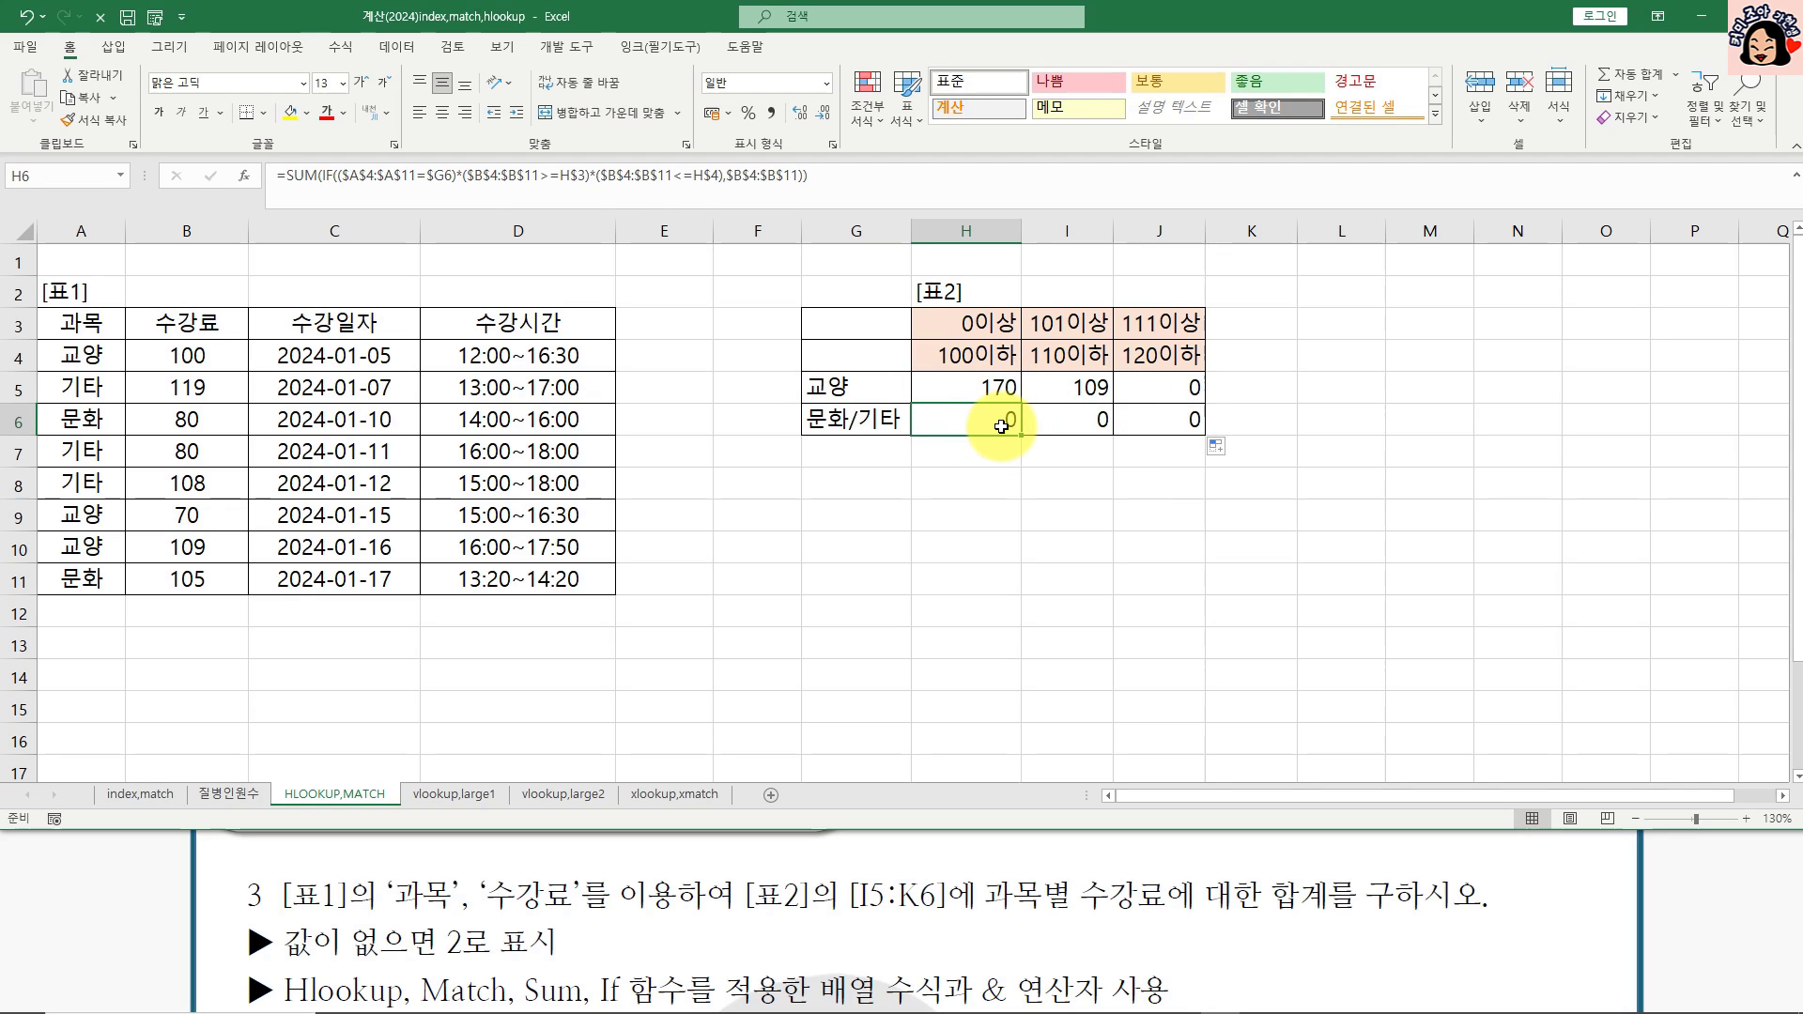
pyautogui.click(989, 389)
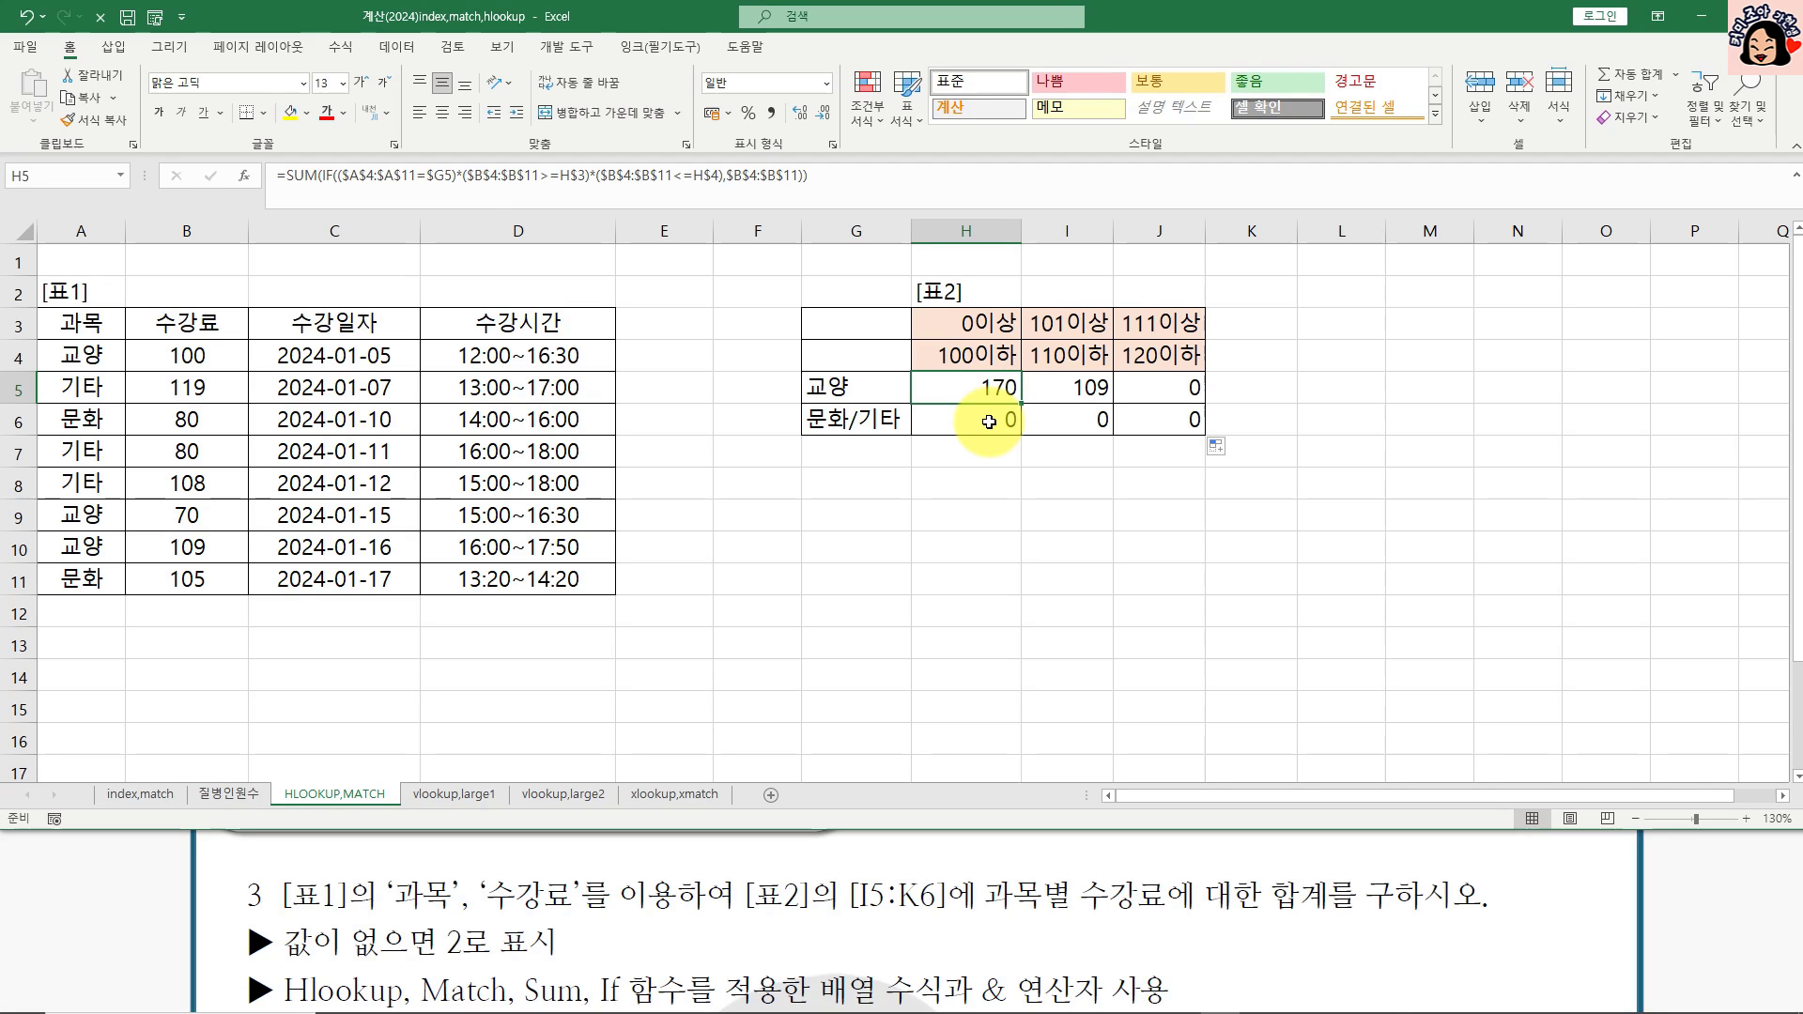
pyautogui.doubleClick(983, 421)
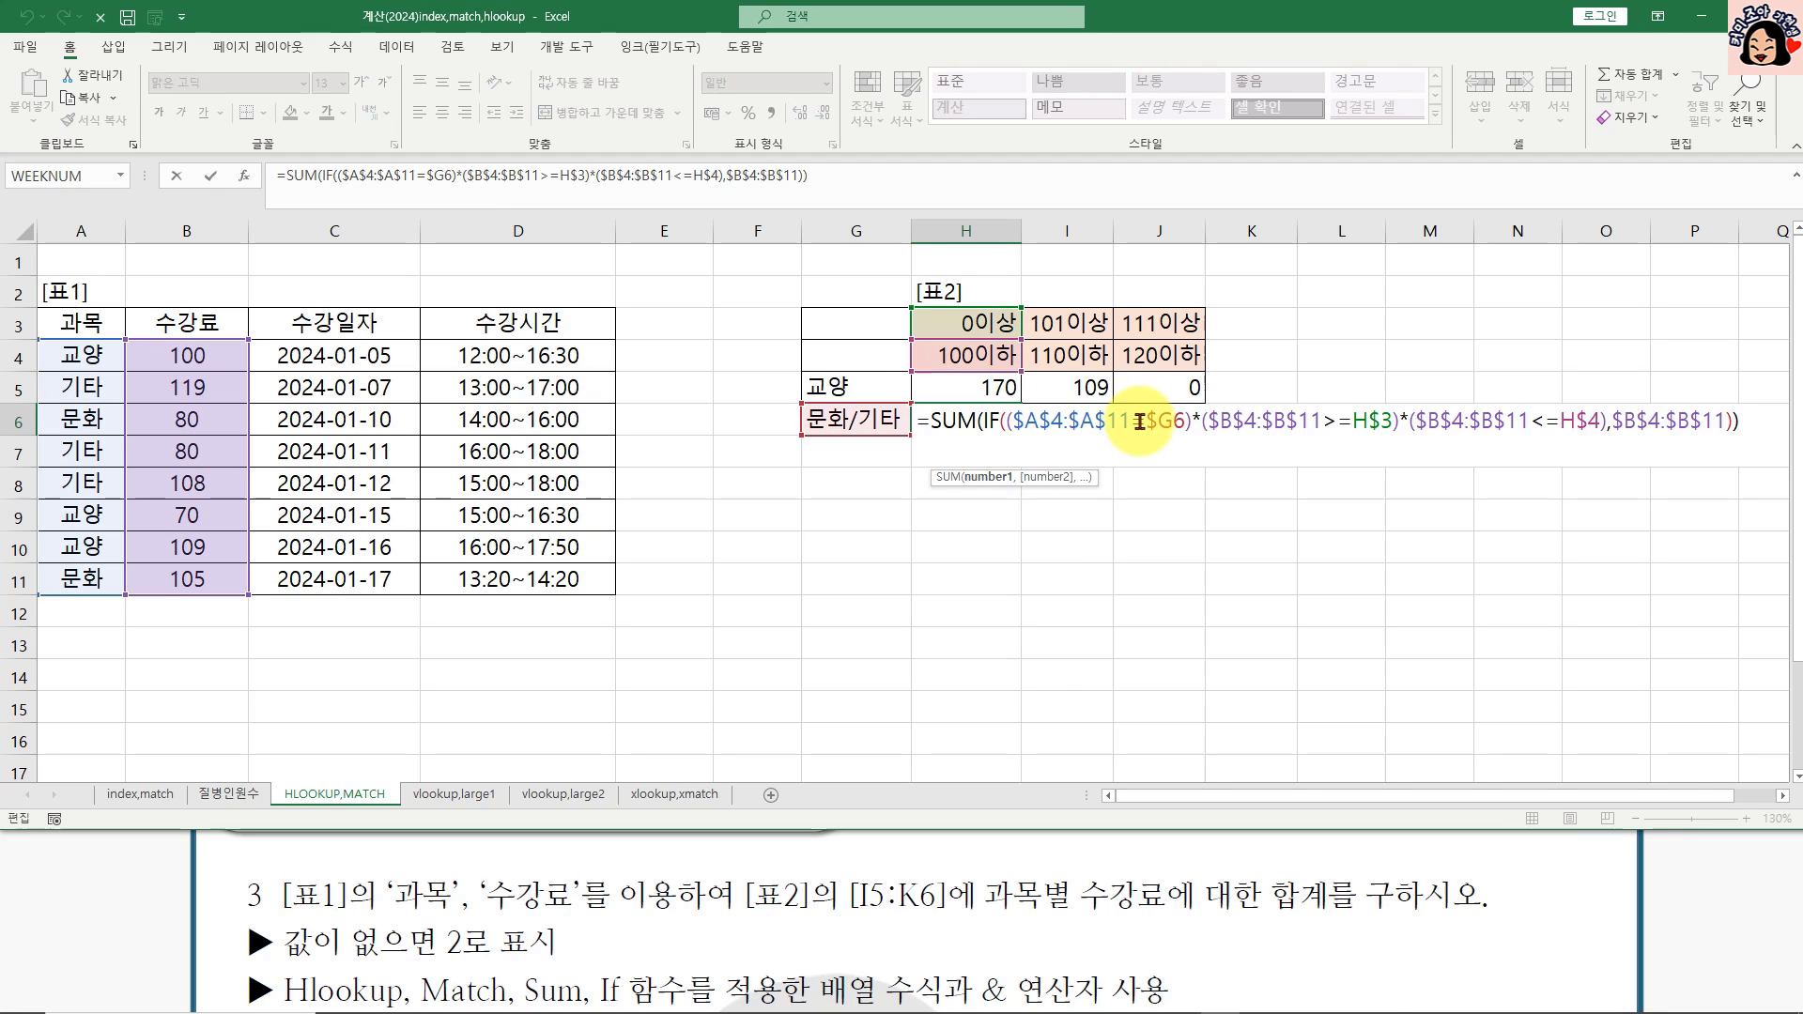
pyautogui.moveTo(1144, 422); pyautogui.dragTo(1185, 422)
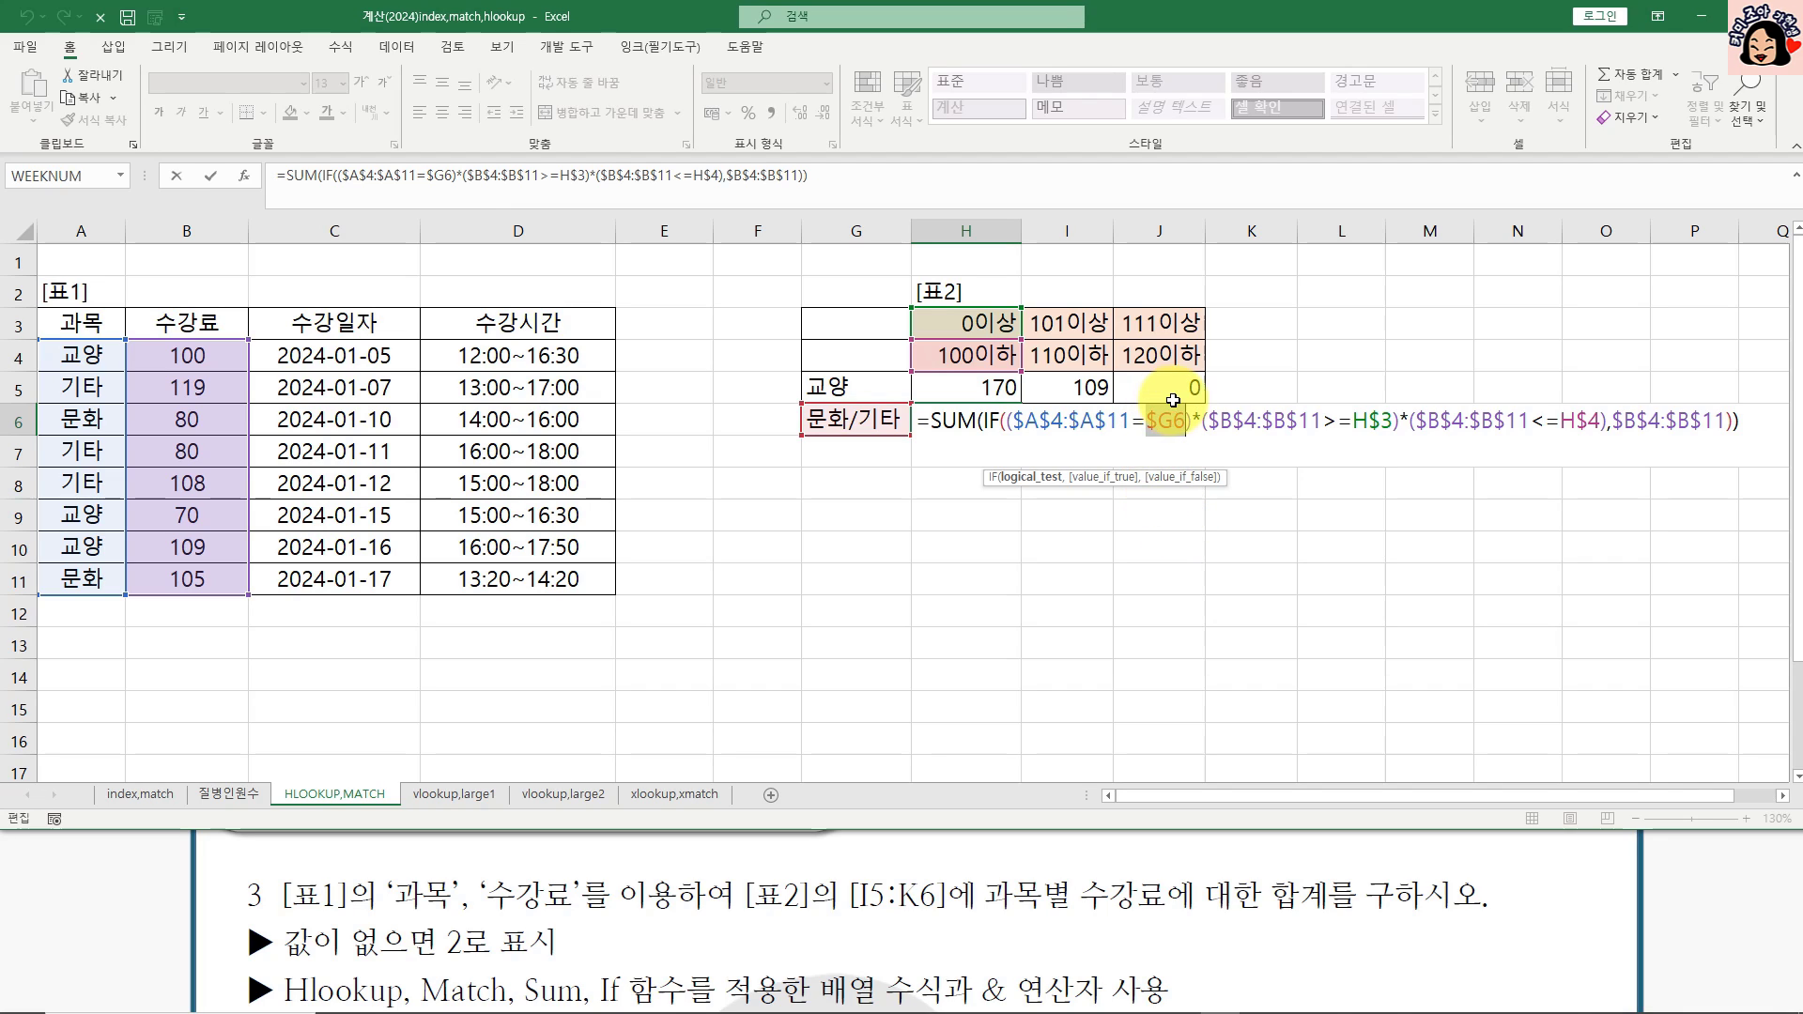
pyautogui.hotkey('ctrl', 'Return')
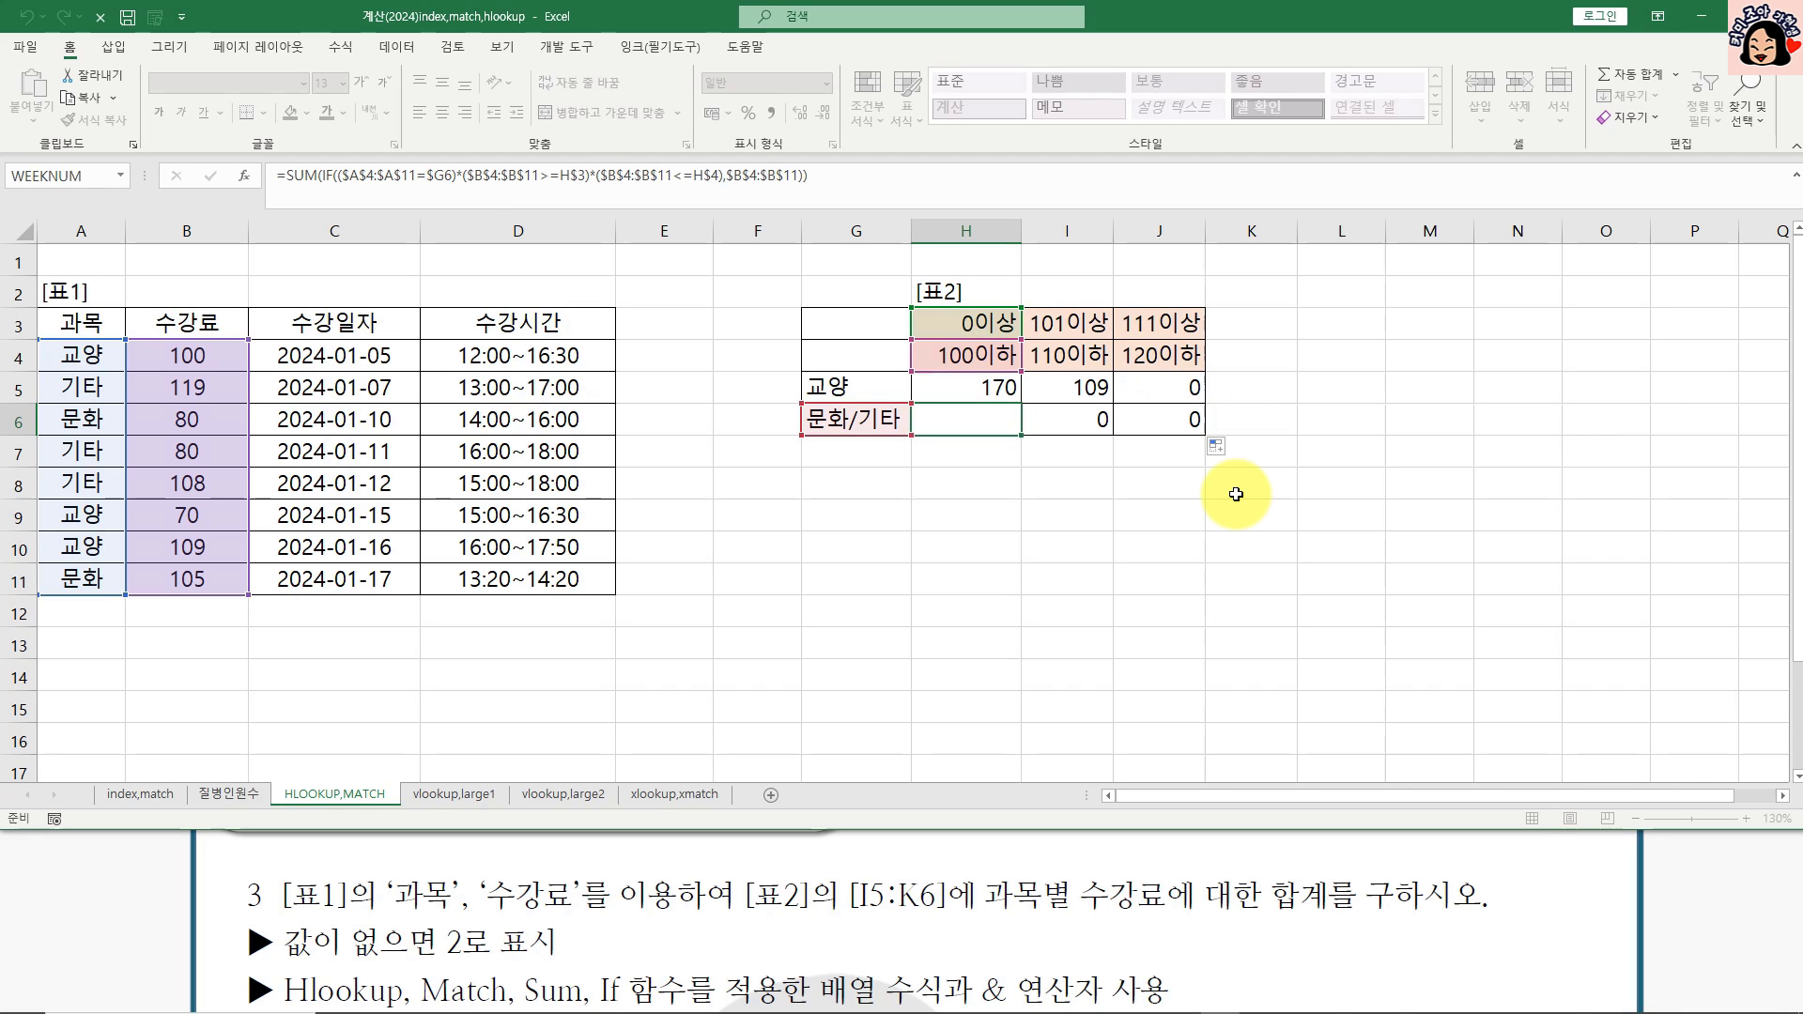
pyautogui.click(998, 393)
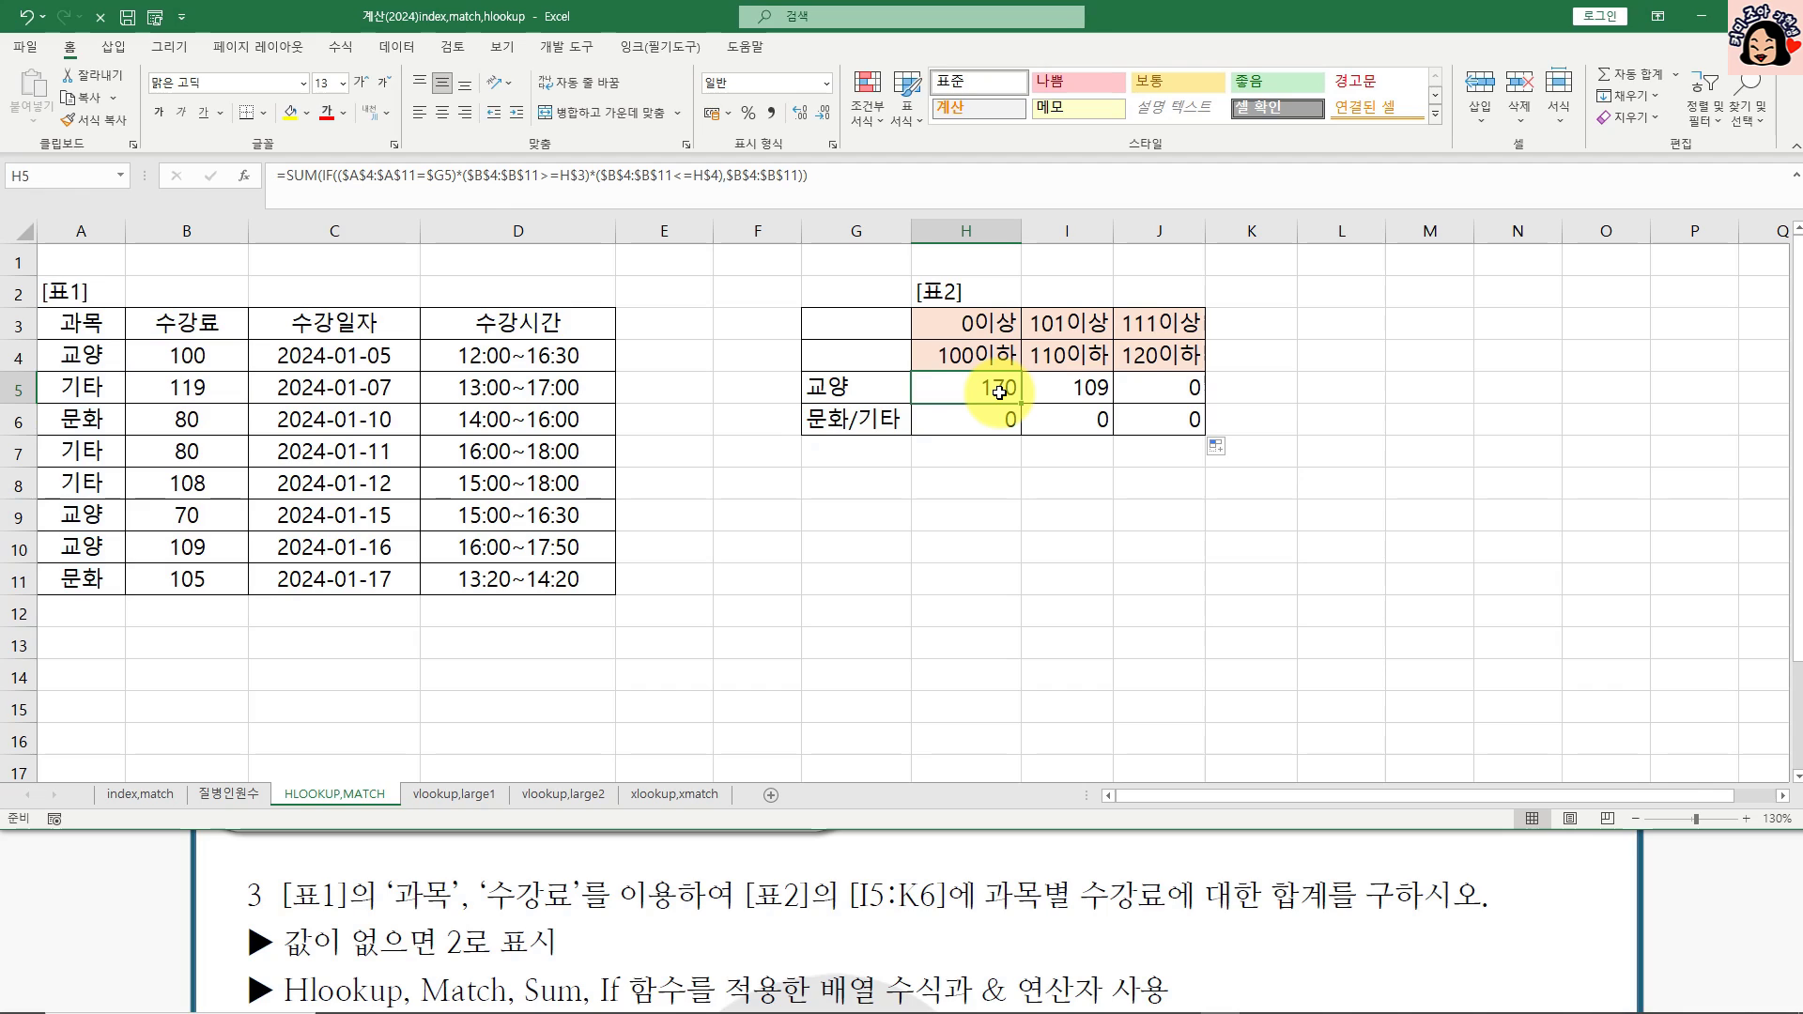
pyautogui.doubleClick(998, 393)
pyautogui.doubleClick(1173, 392)
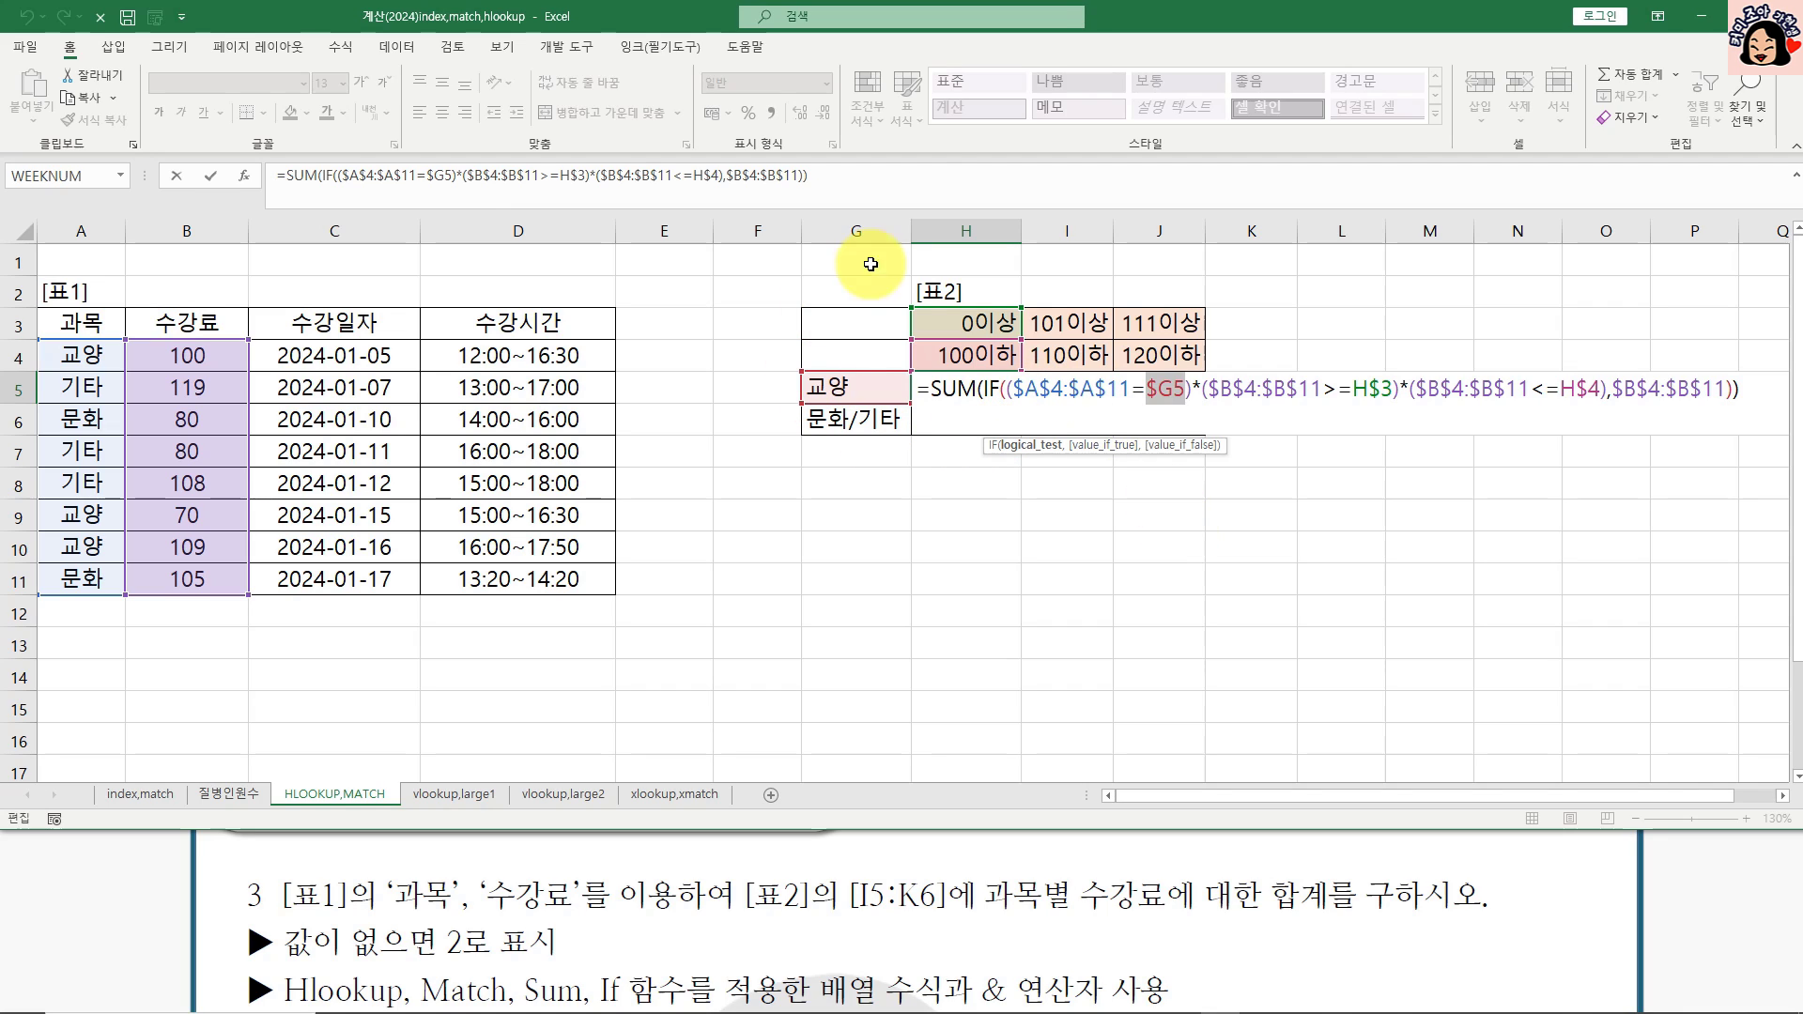
pyautogui.hotkey('ctrl', 'Return')
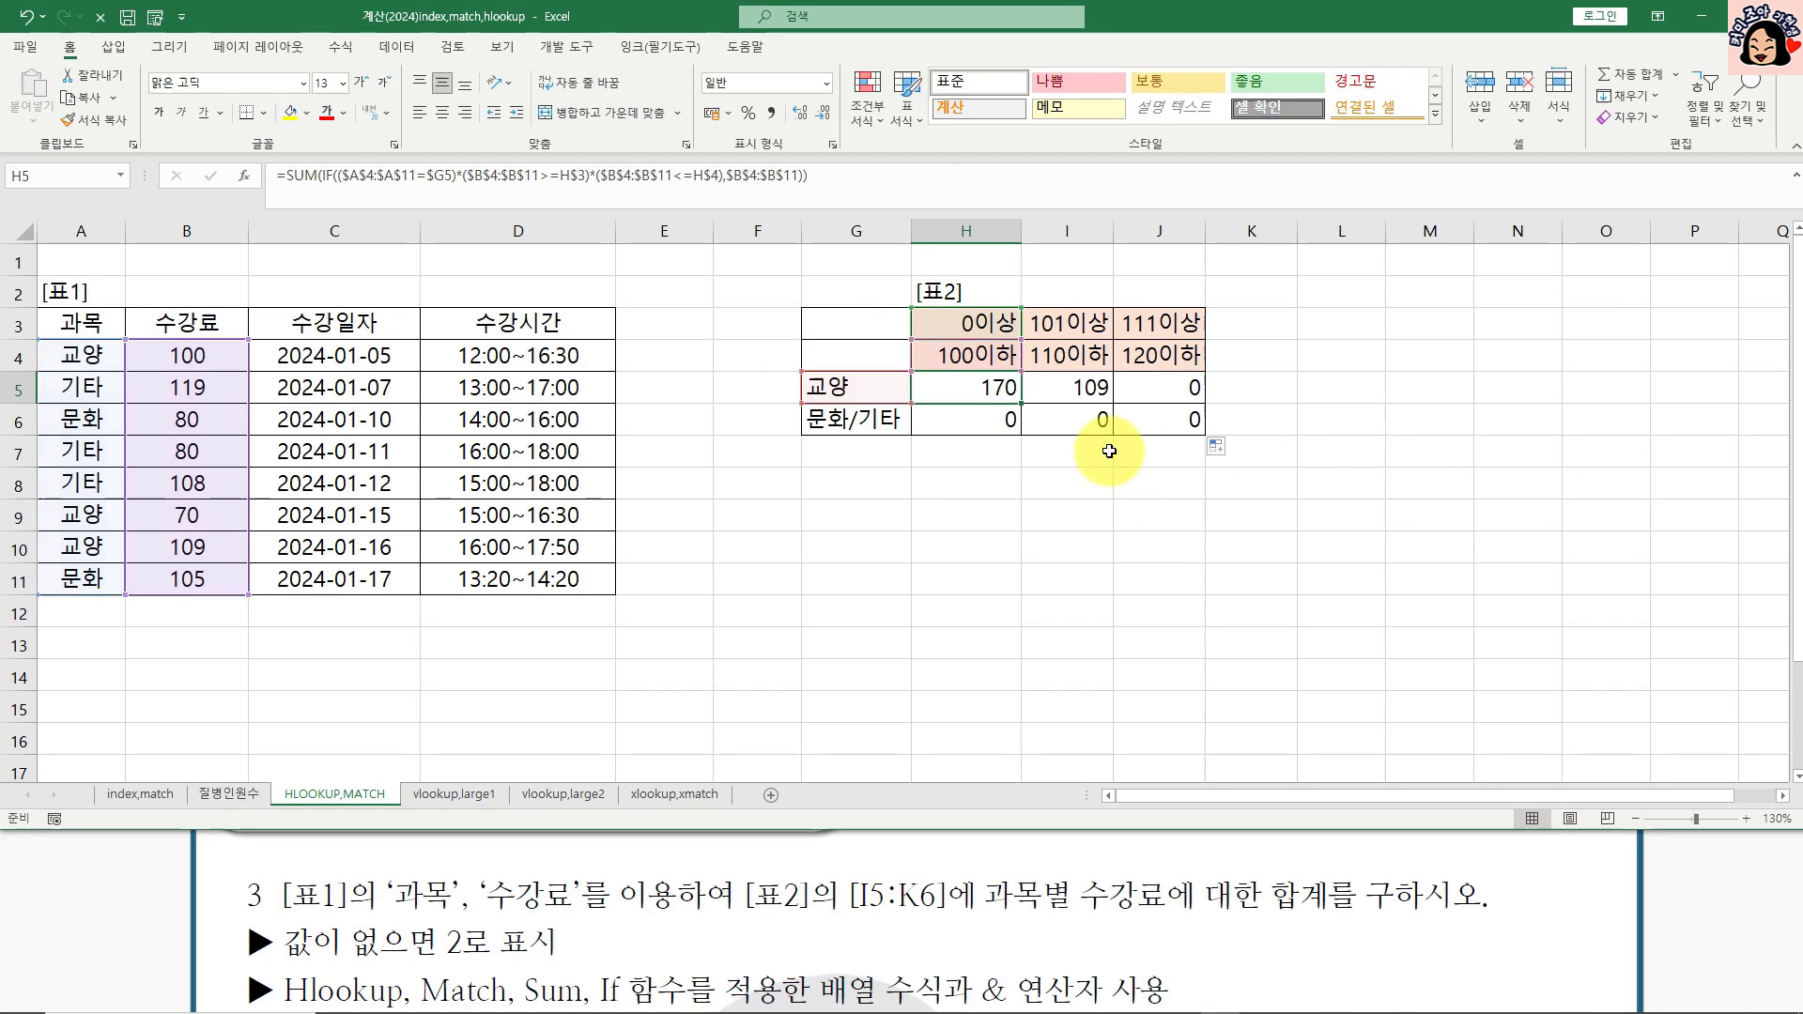
# Step: Clear H5:J6 and start an HLOOKUP formula in H5 with the absolute range $A$4:$A$11 as the lookup value
pyautogui.moveTo(968, 387); pyautogui.dragTo(1153, 415)
pyautogui.press('Delete')
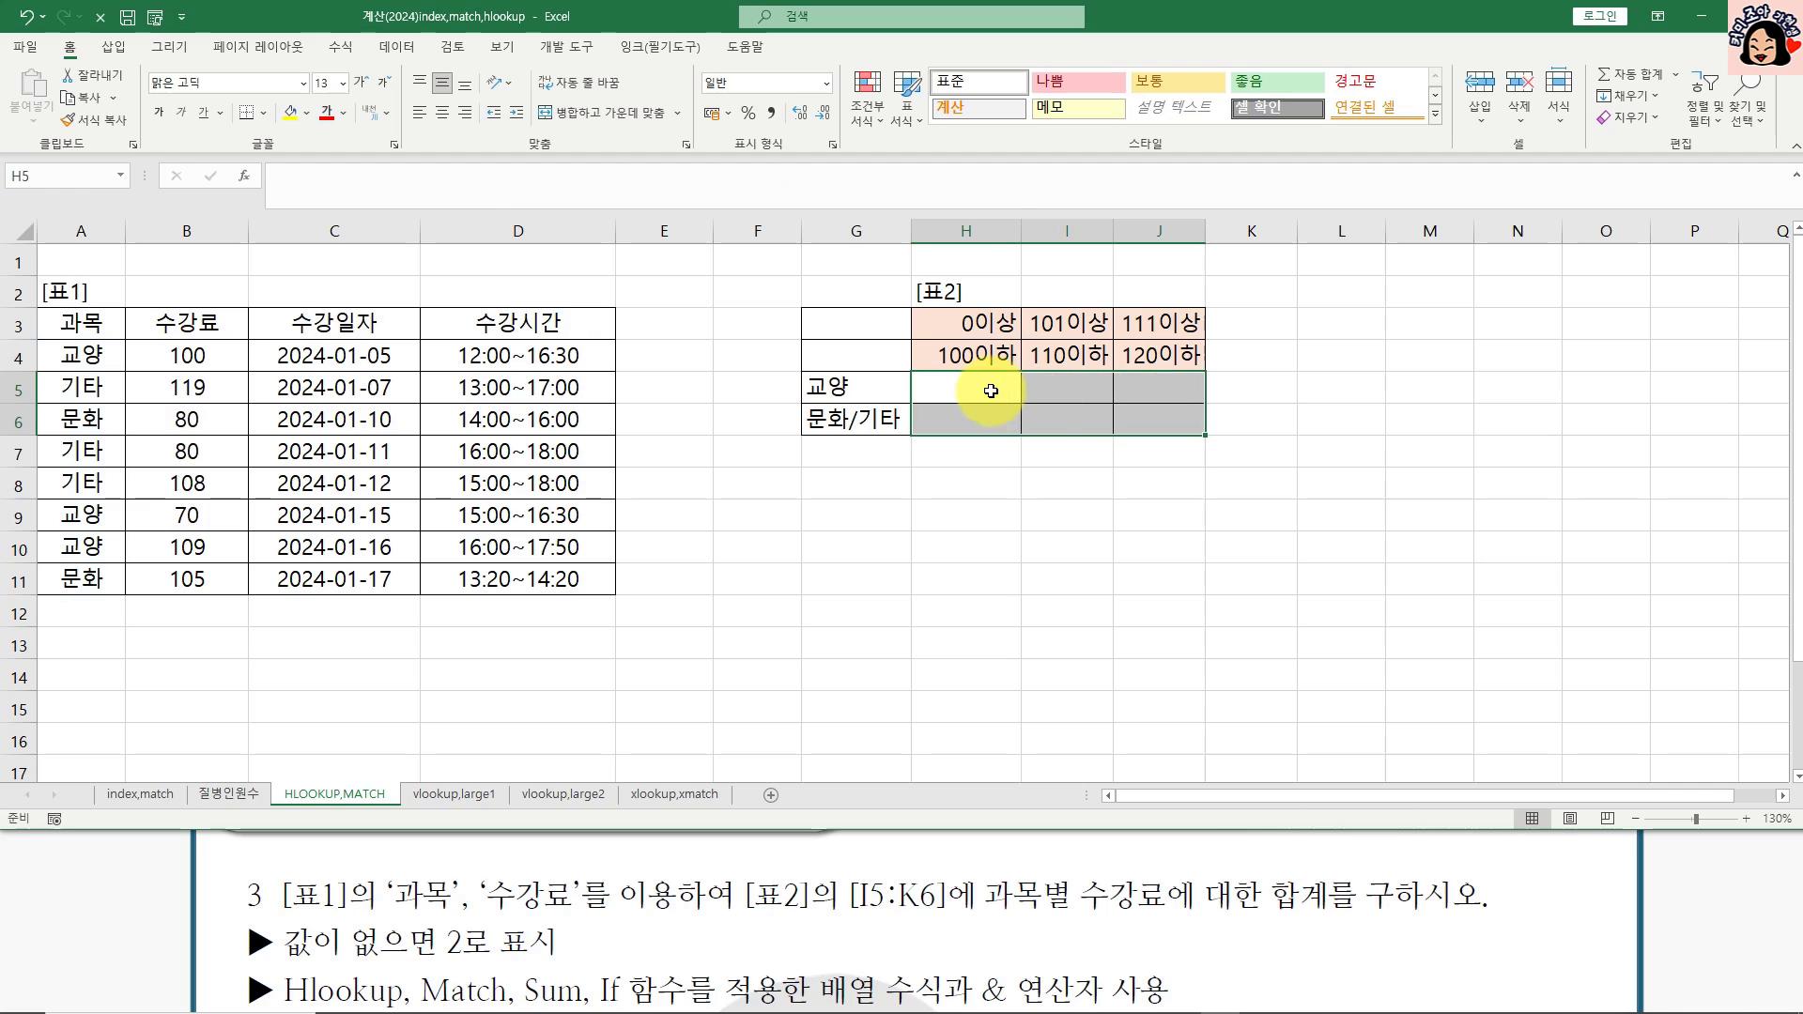
pyautogui.click(991, 390)
pyautogui.write('=hl')
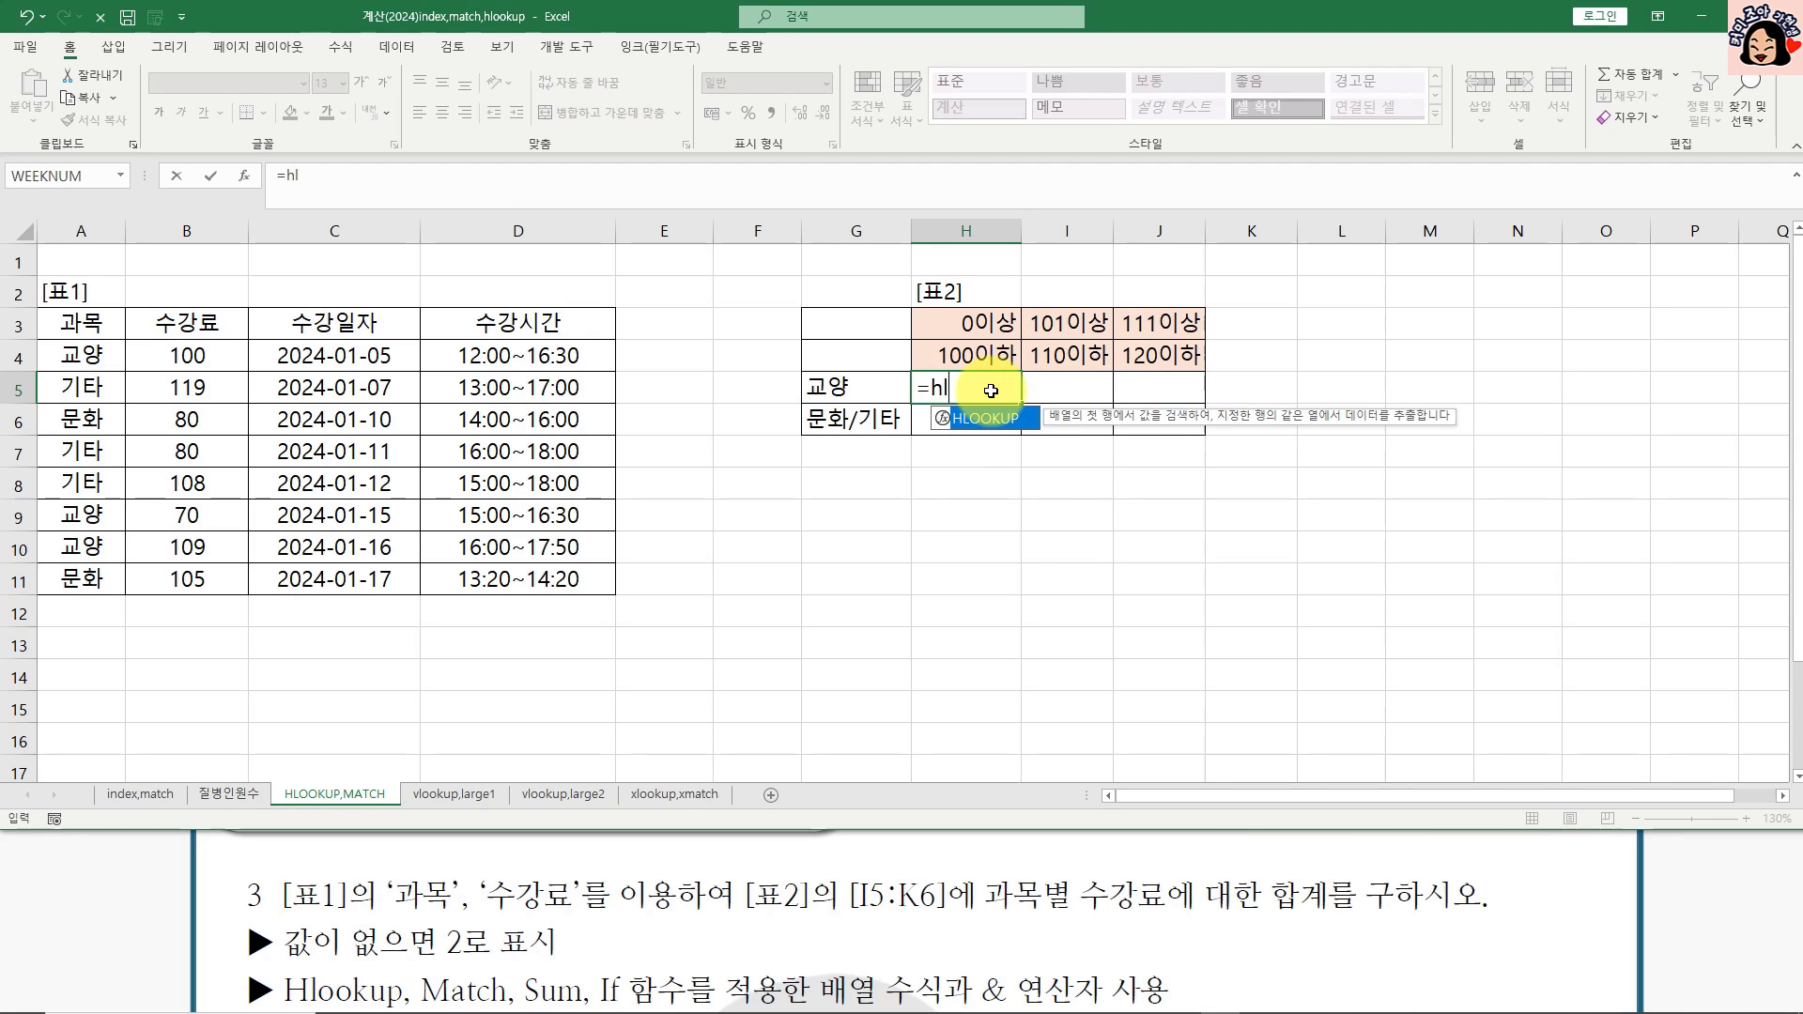
pyautogui.press('Tab')
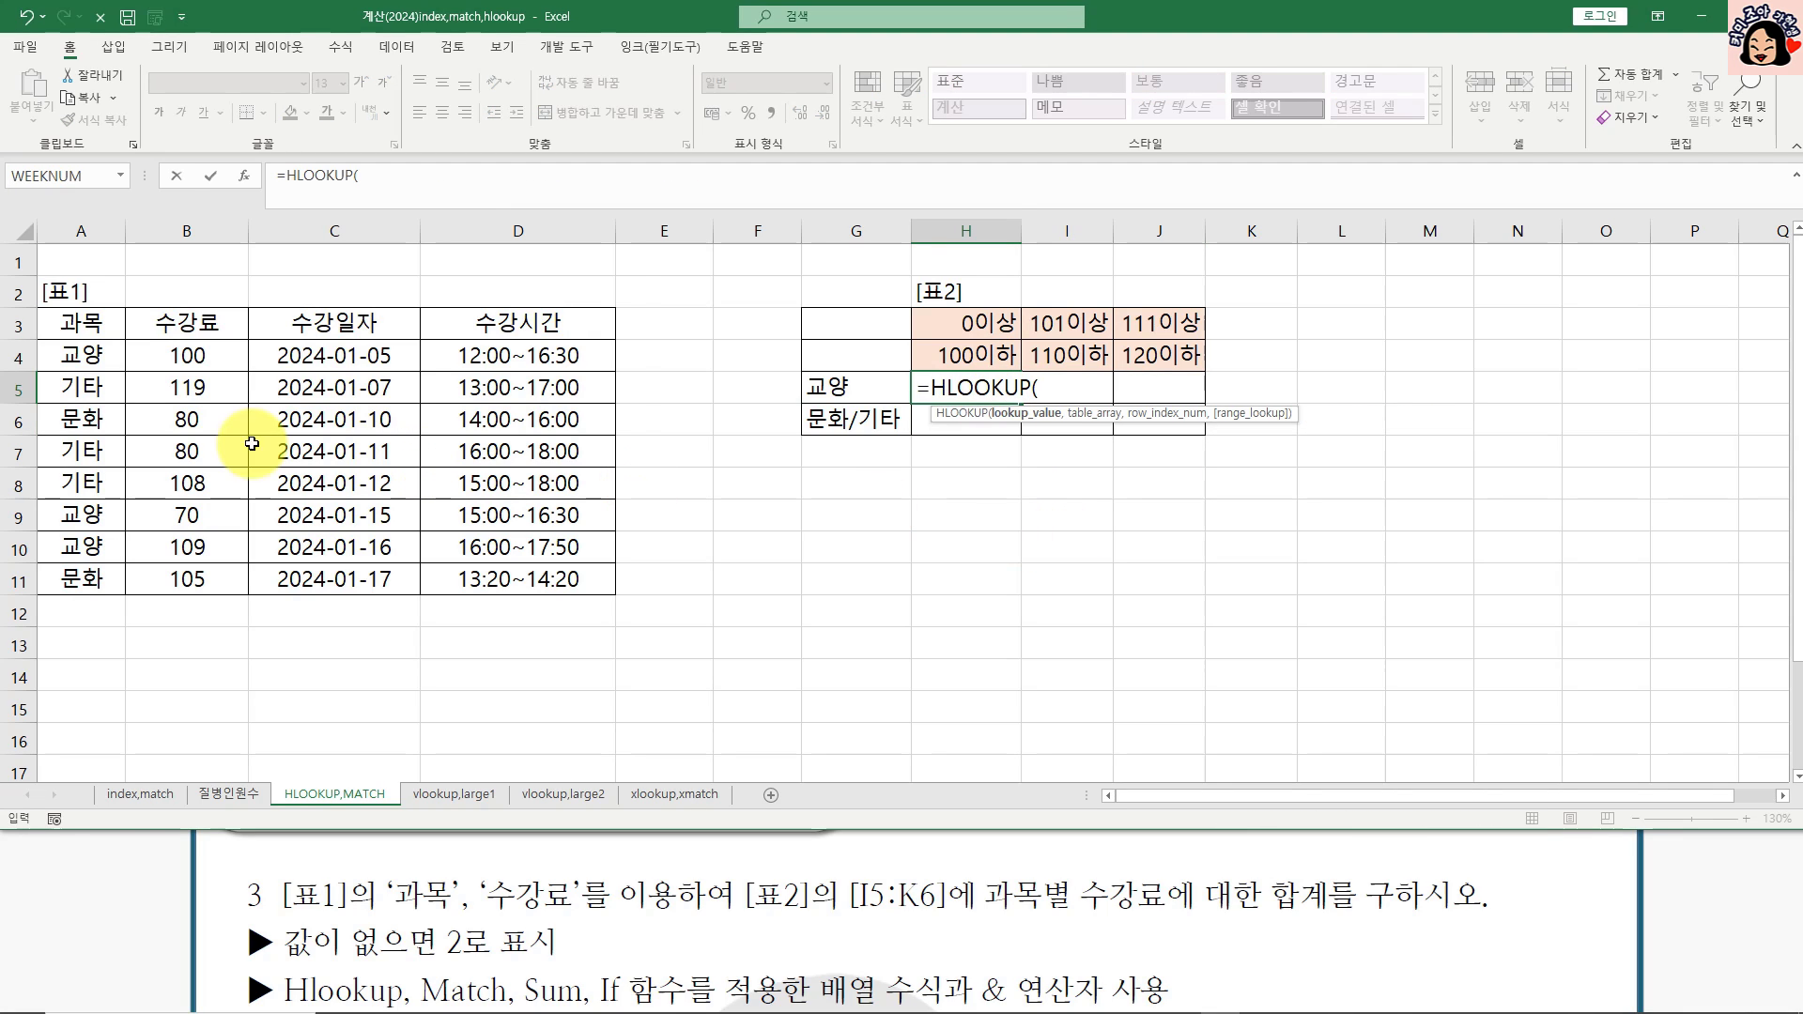
pyautogui.moveTo(85, 355); pyautogui.dragTo(85, 578)
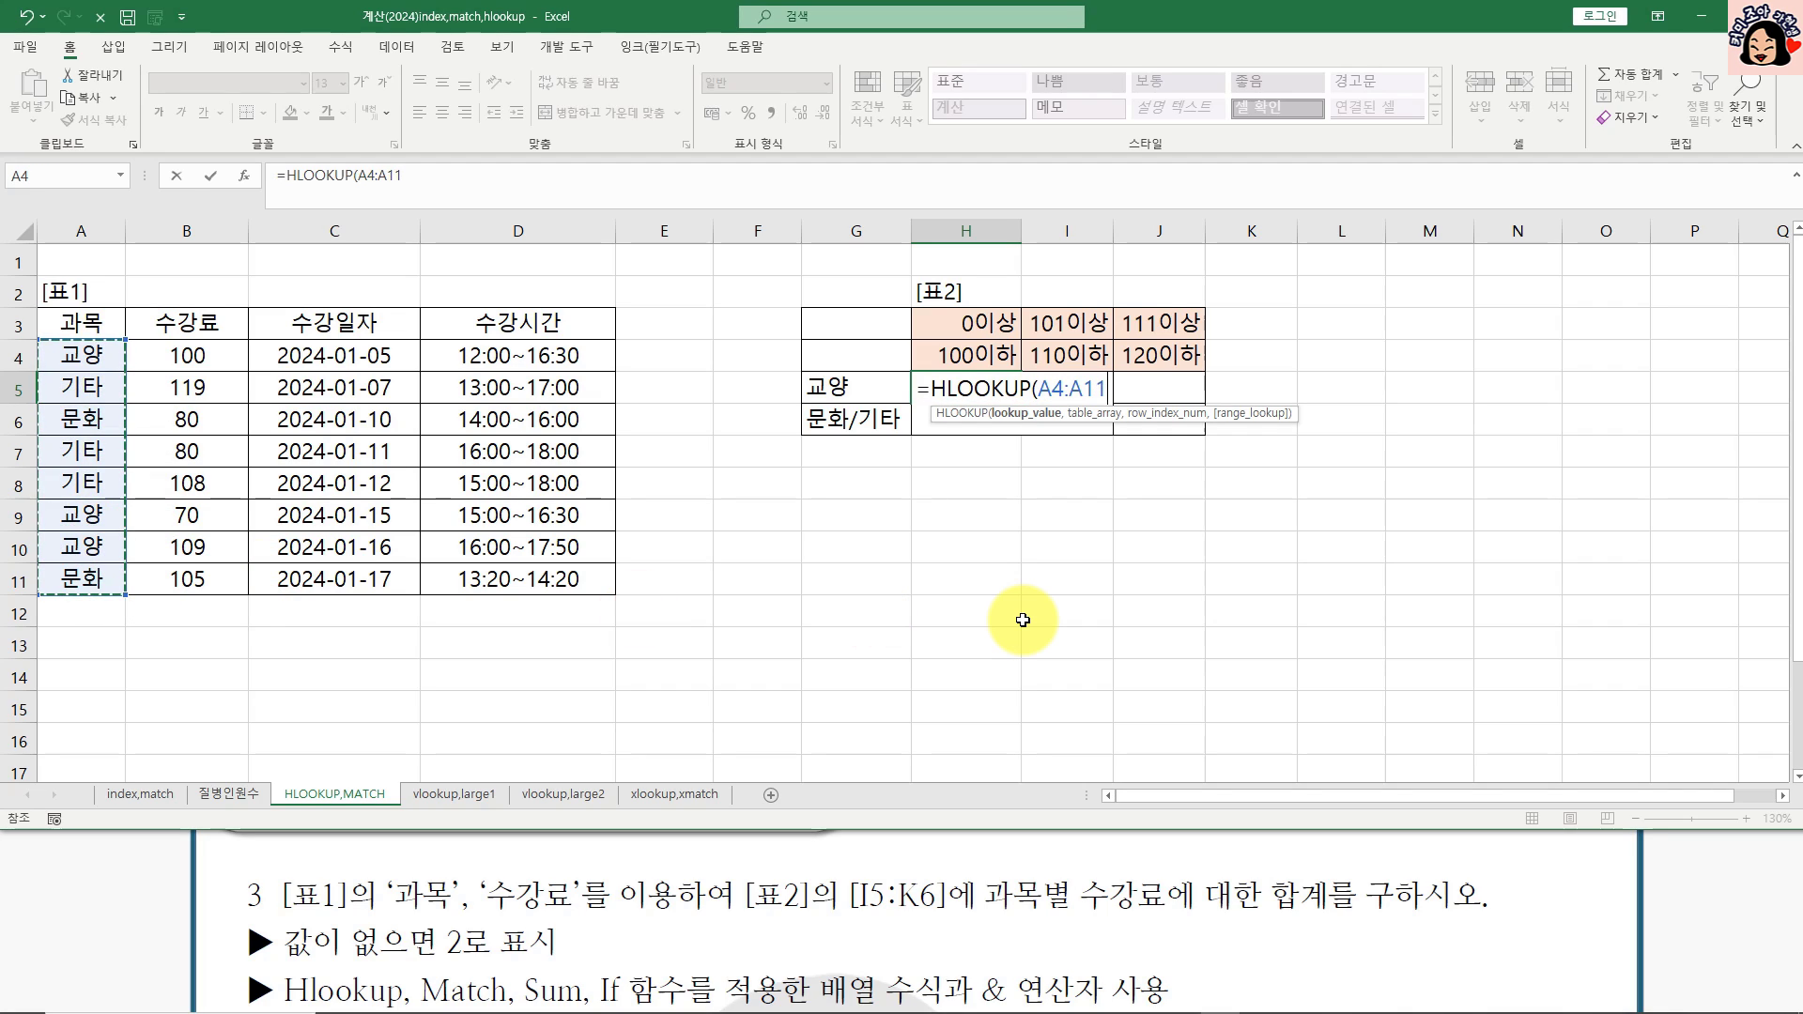
pyautogui.press('F4')
# Step: Add the array constant {"교양";"문화"} as the HLOOKUP table array, with a semicolon separating its two rows
pyautogui.write(',{')
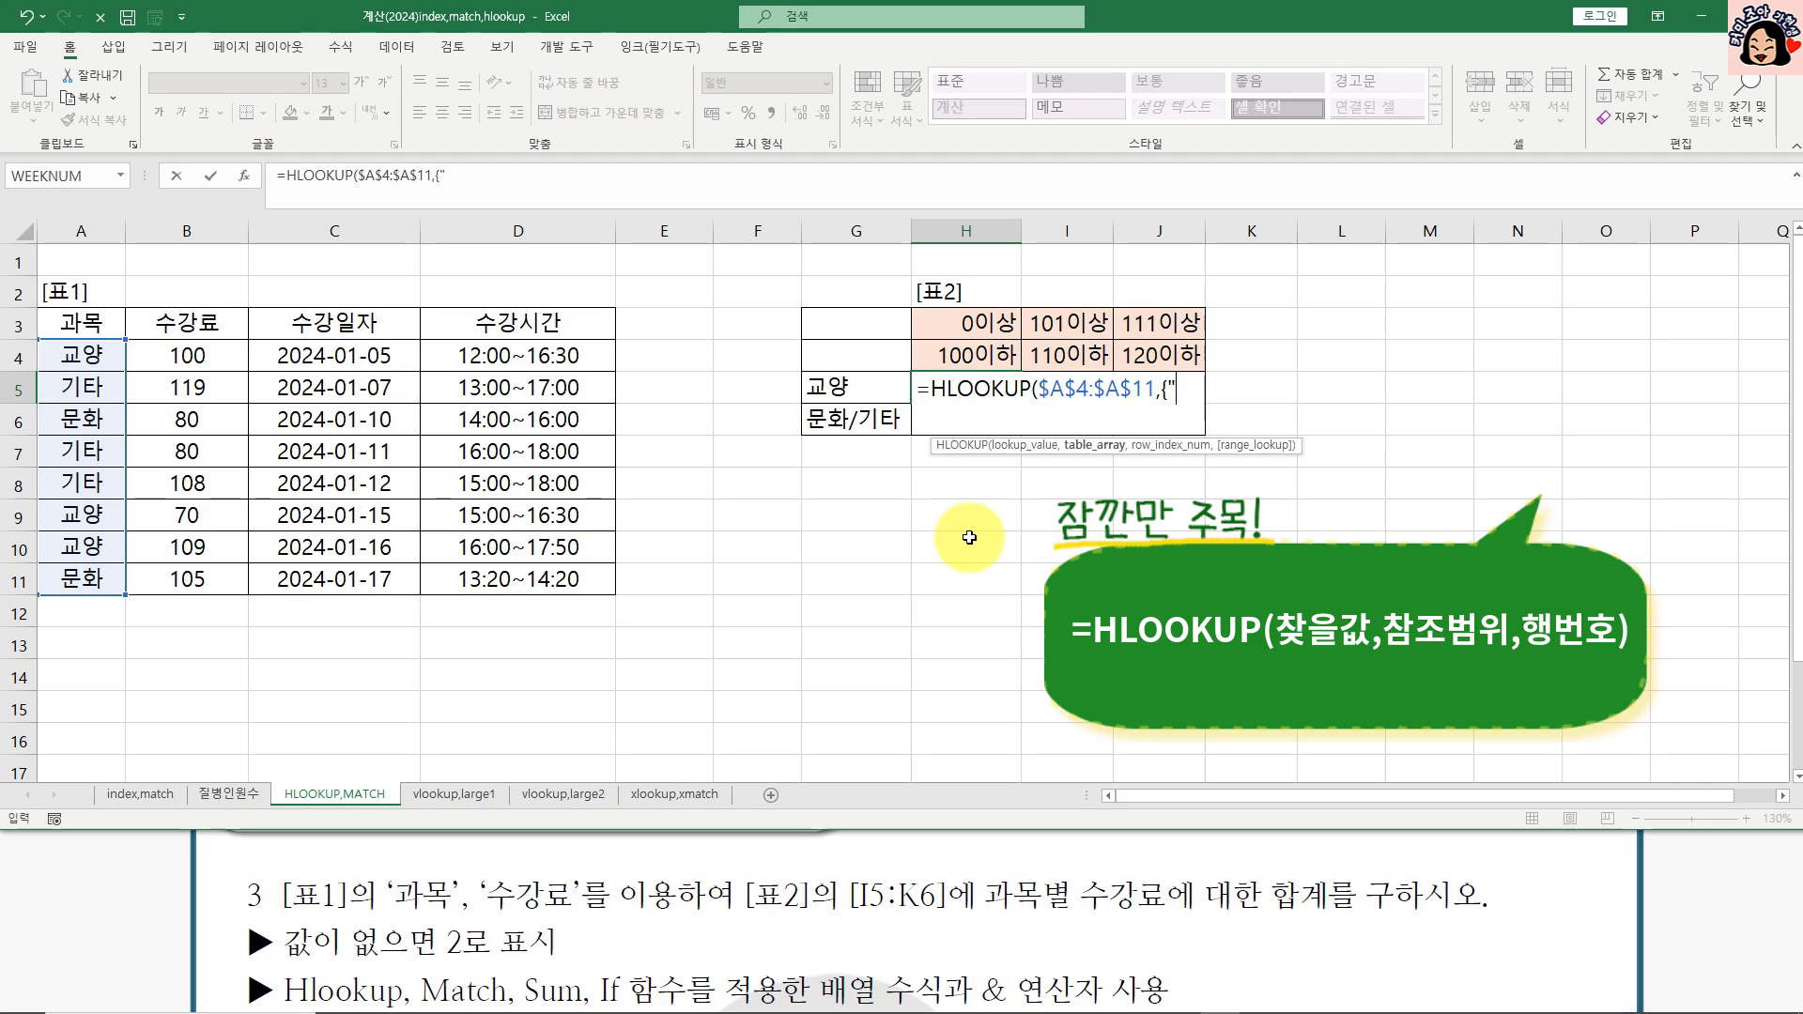
pyautogui.write('야')
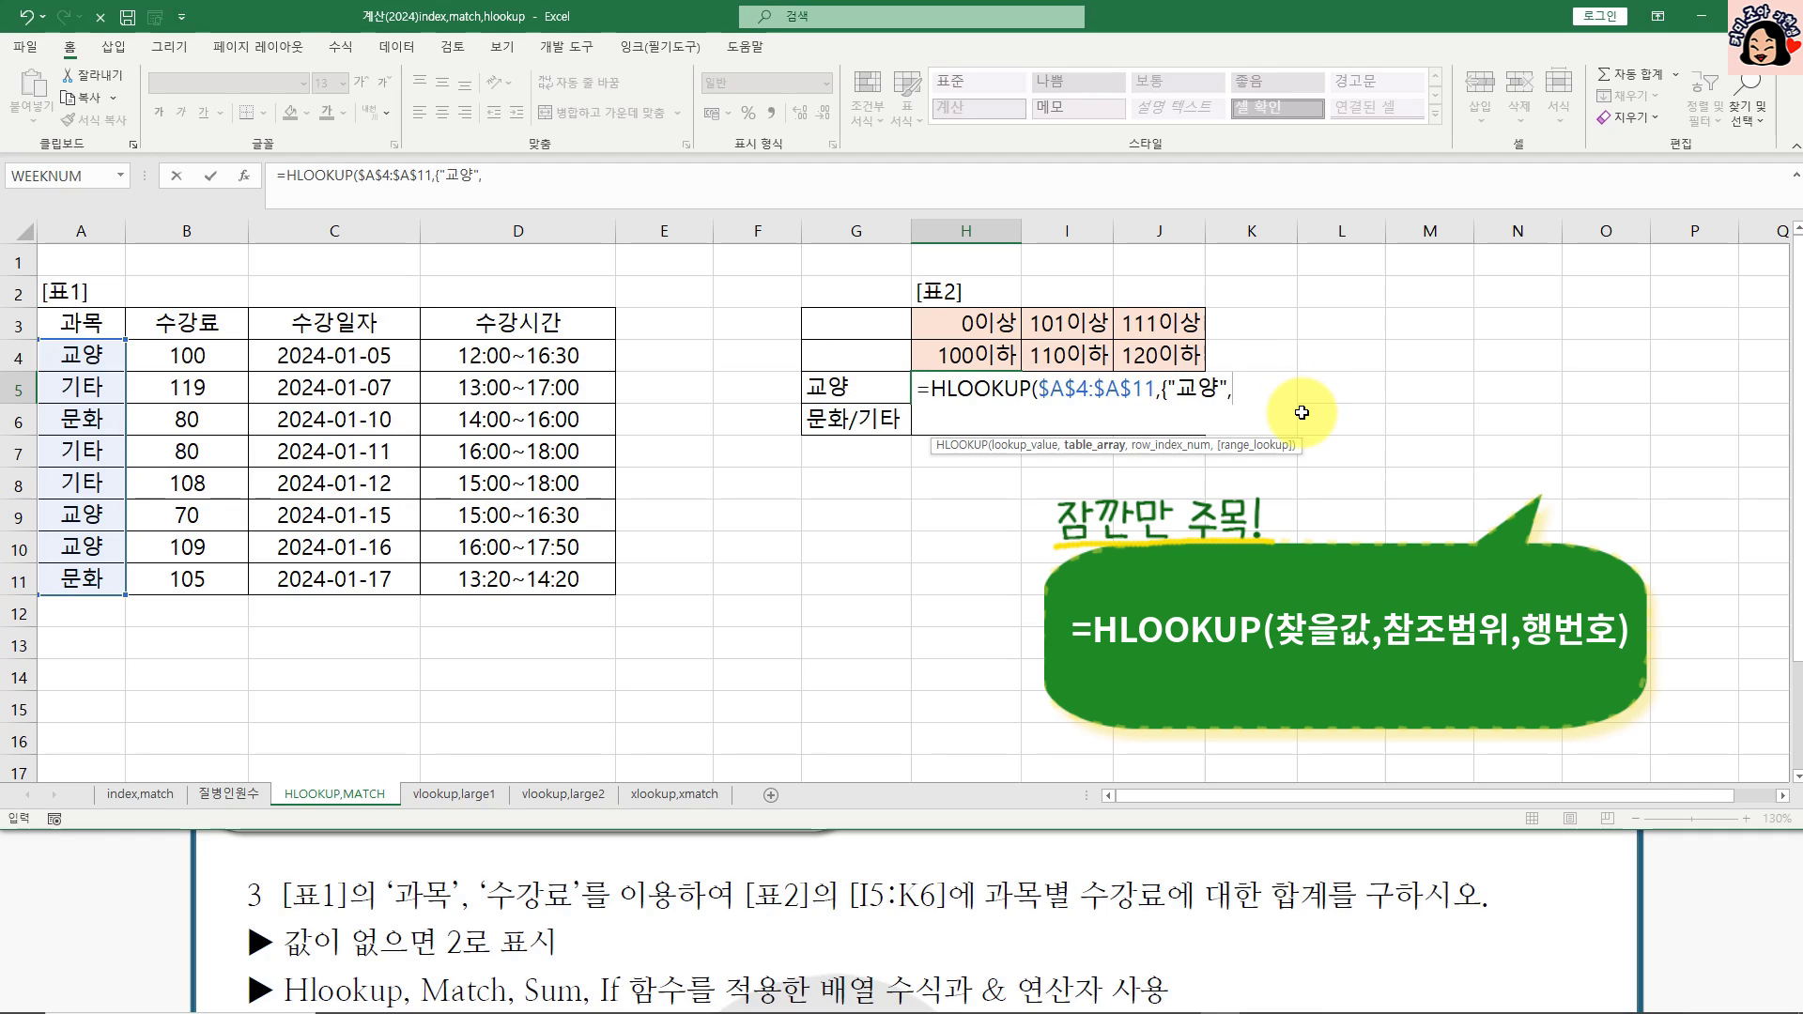
pyautogui.write('문화","기타')
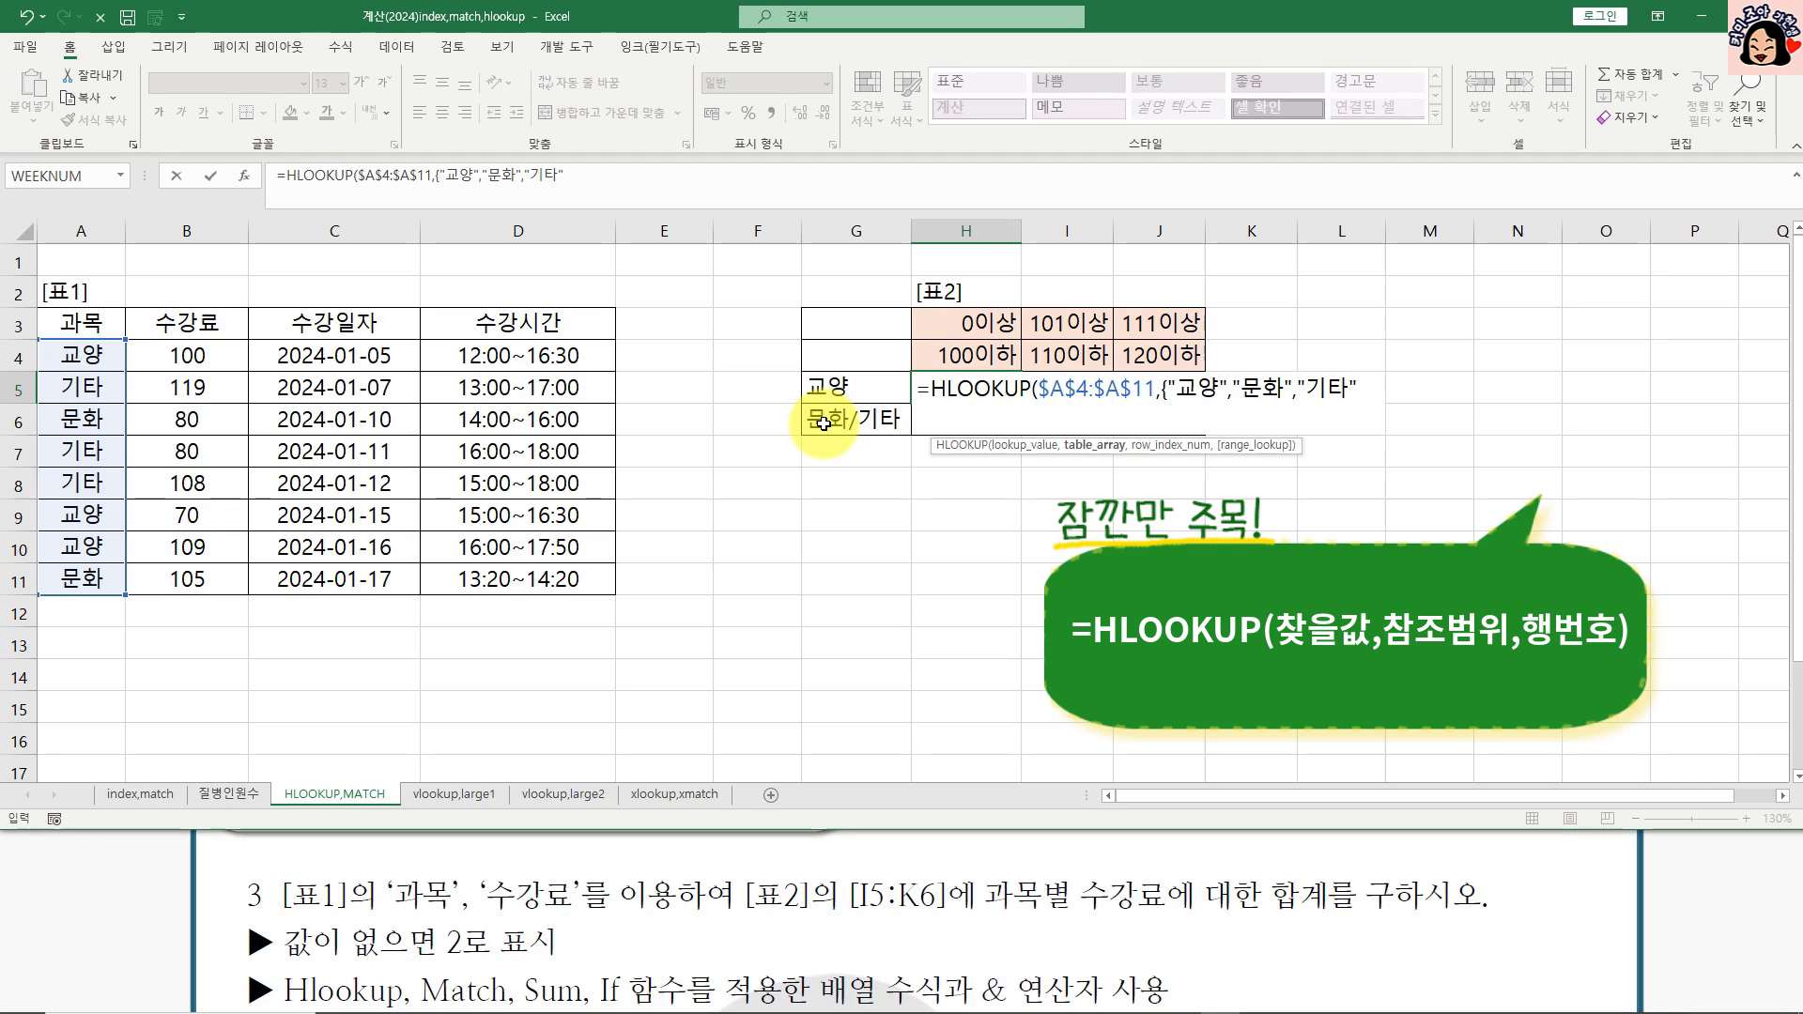
pyautogui.moveTo(1285, 387); pyautogui.dragTo(1384, 390)
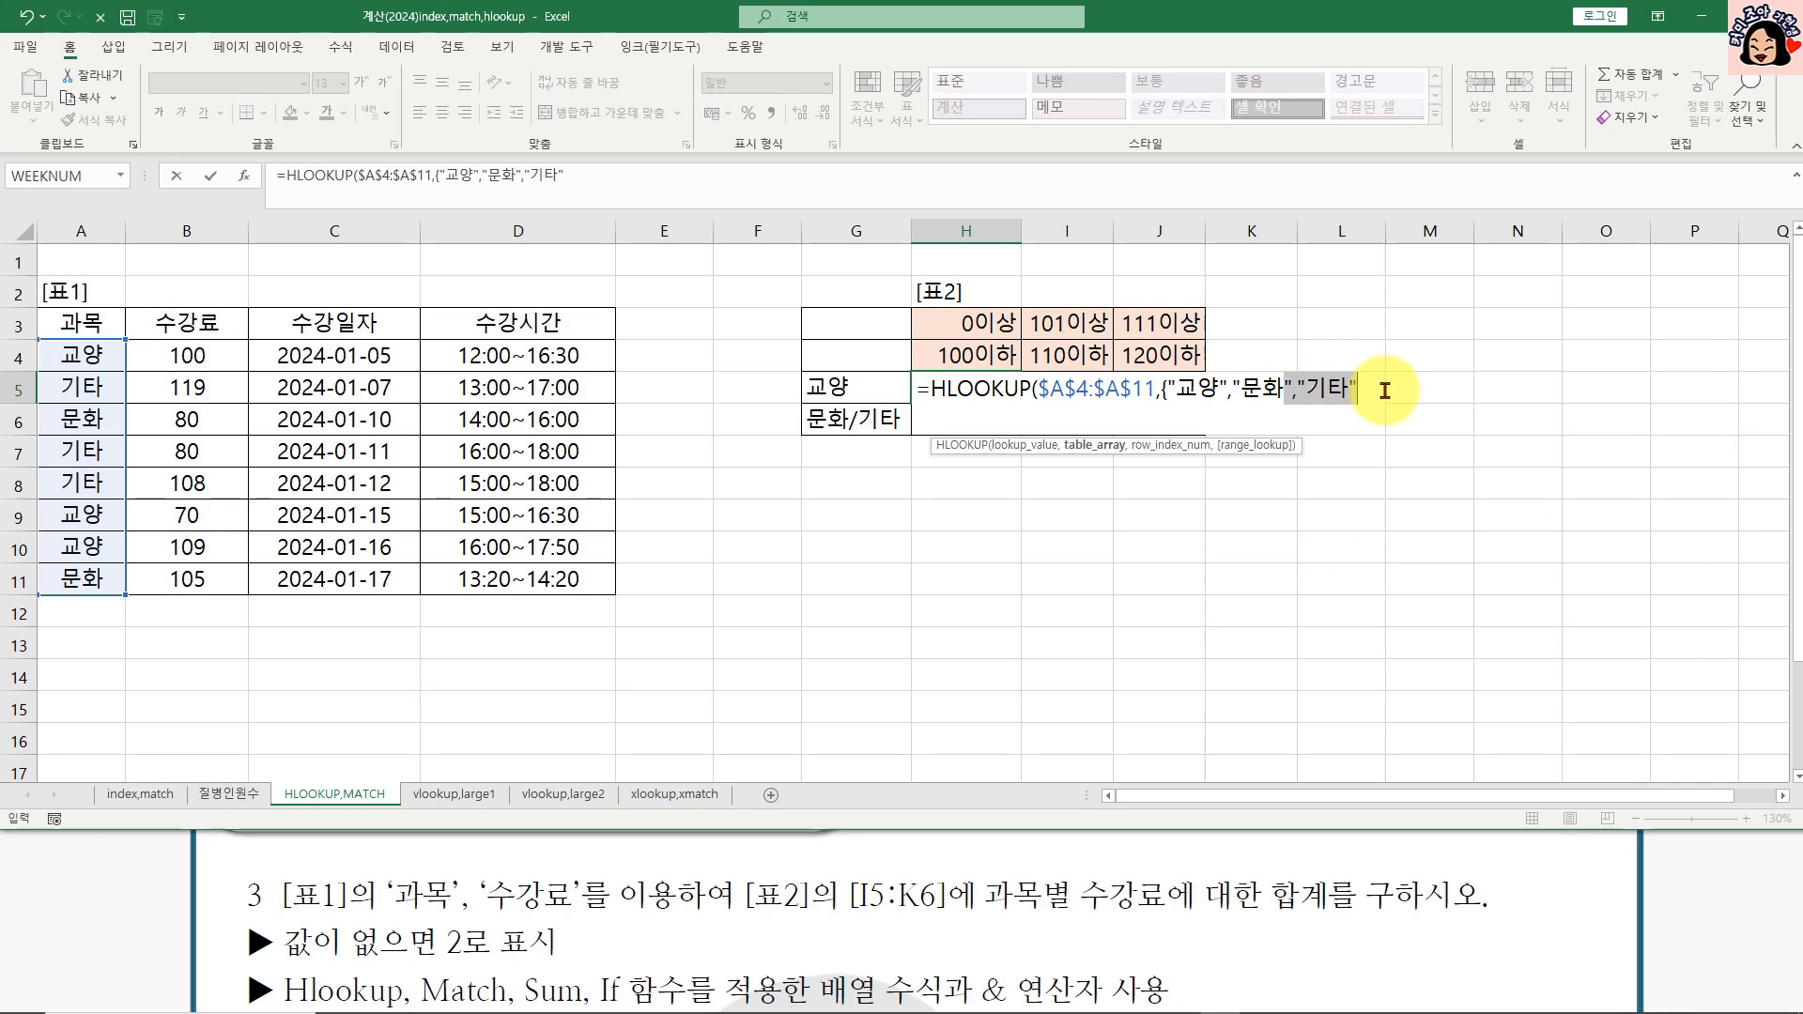
pyautogui.press('Delete')
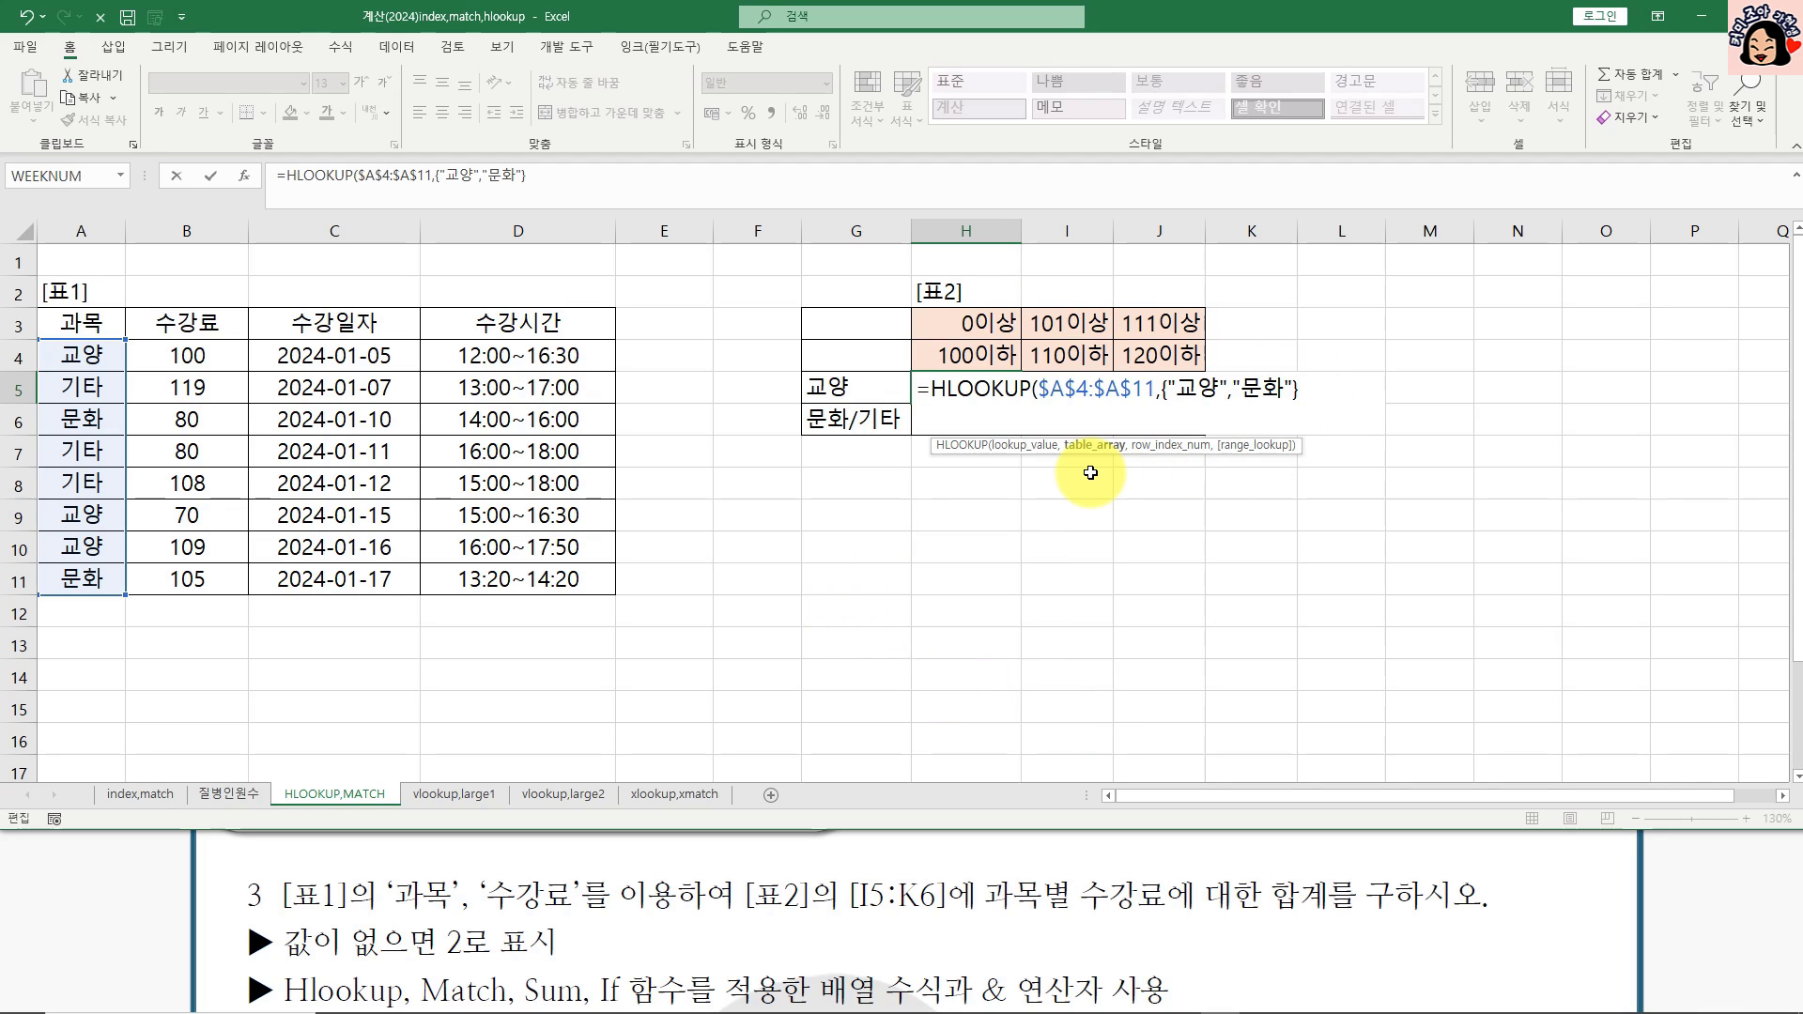
pyautogui.write(',')
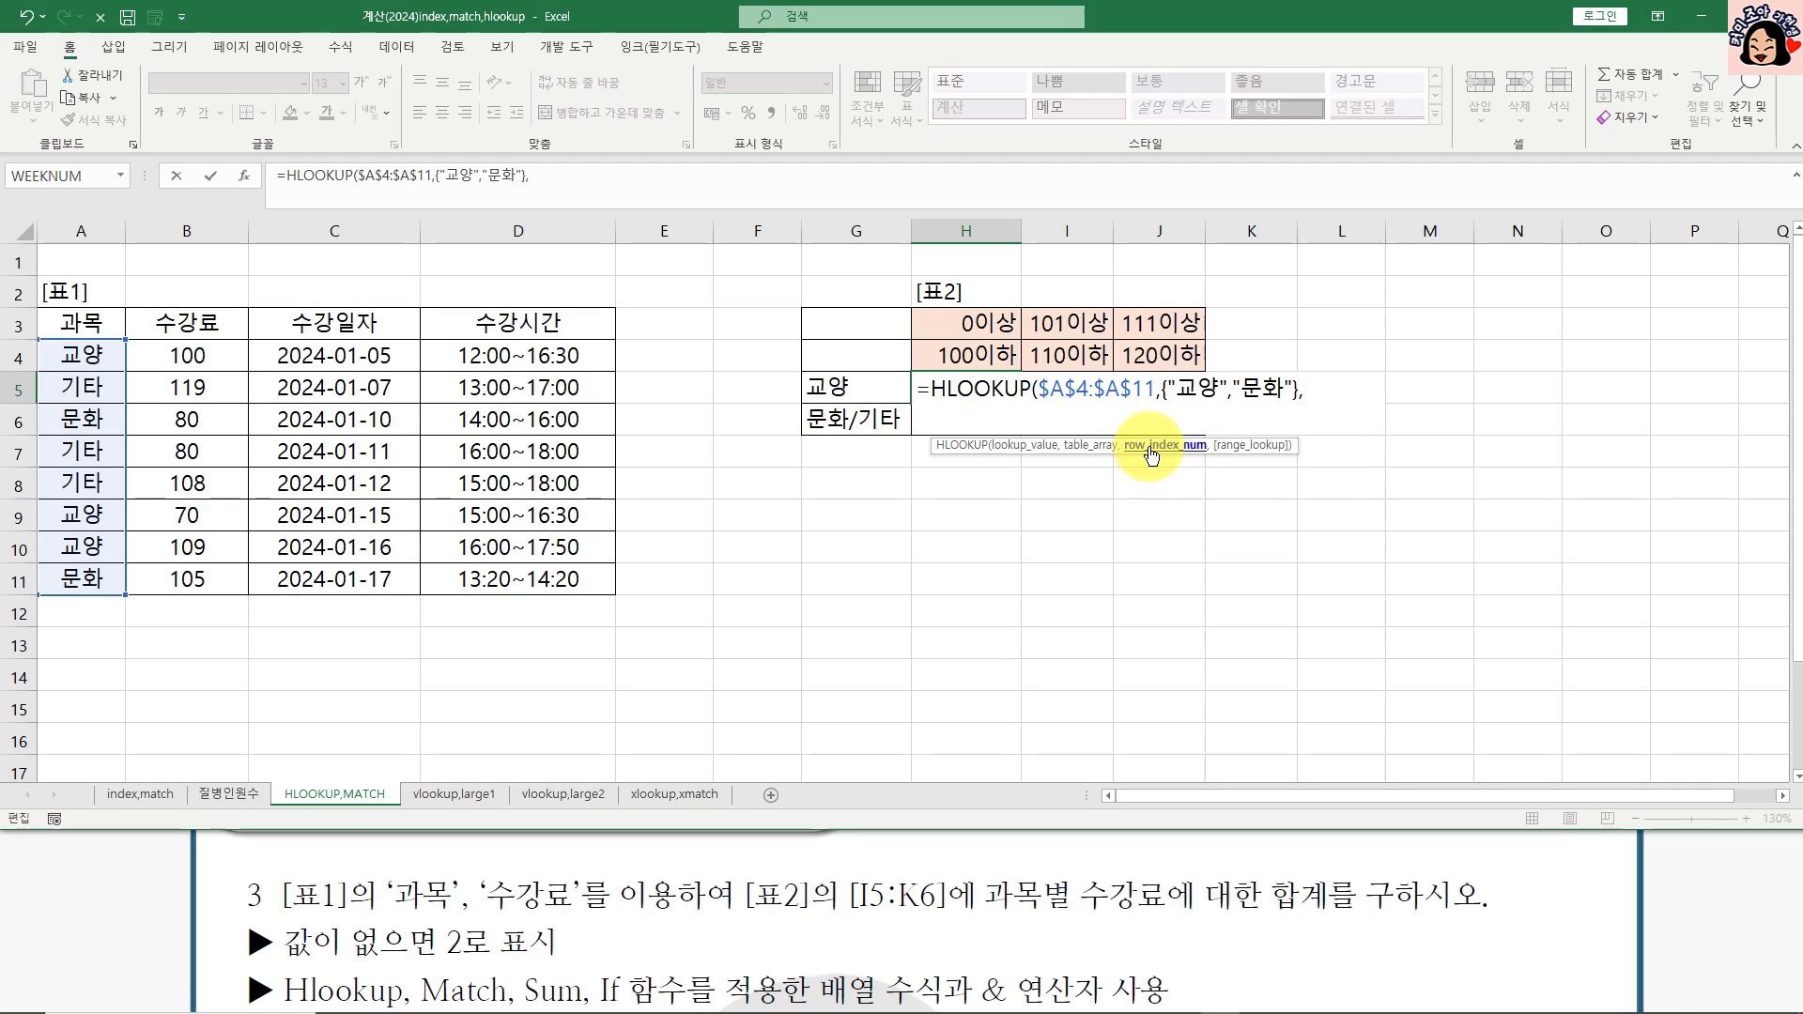
pyautogui.click(1223, 399)
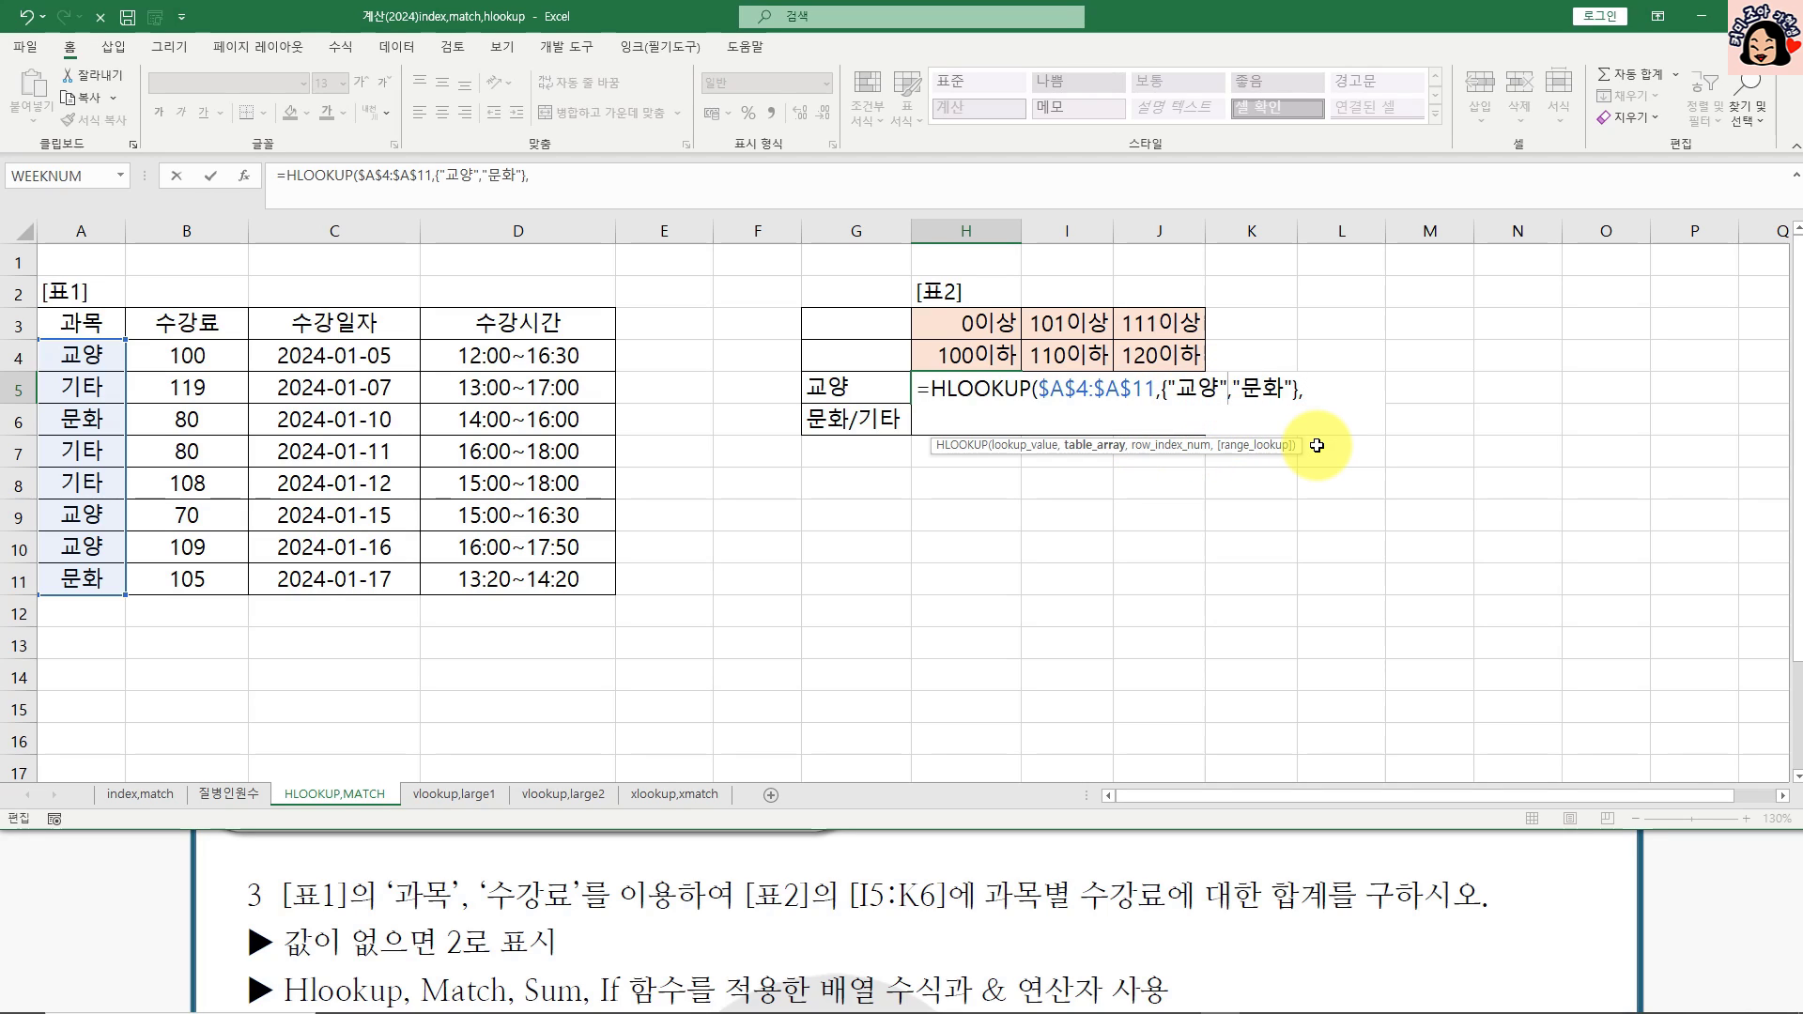
pyautogui.write(';')
pyautogui.click(1331, 391)
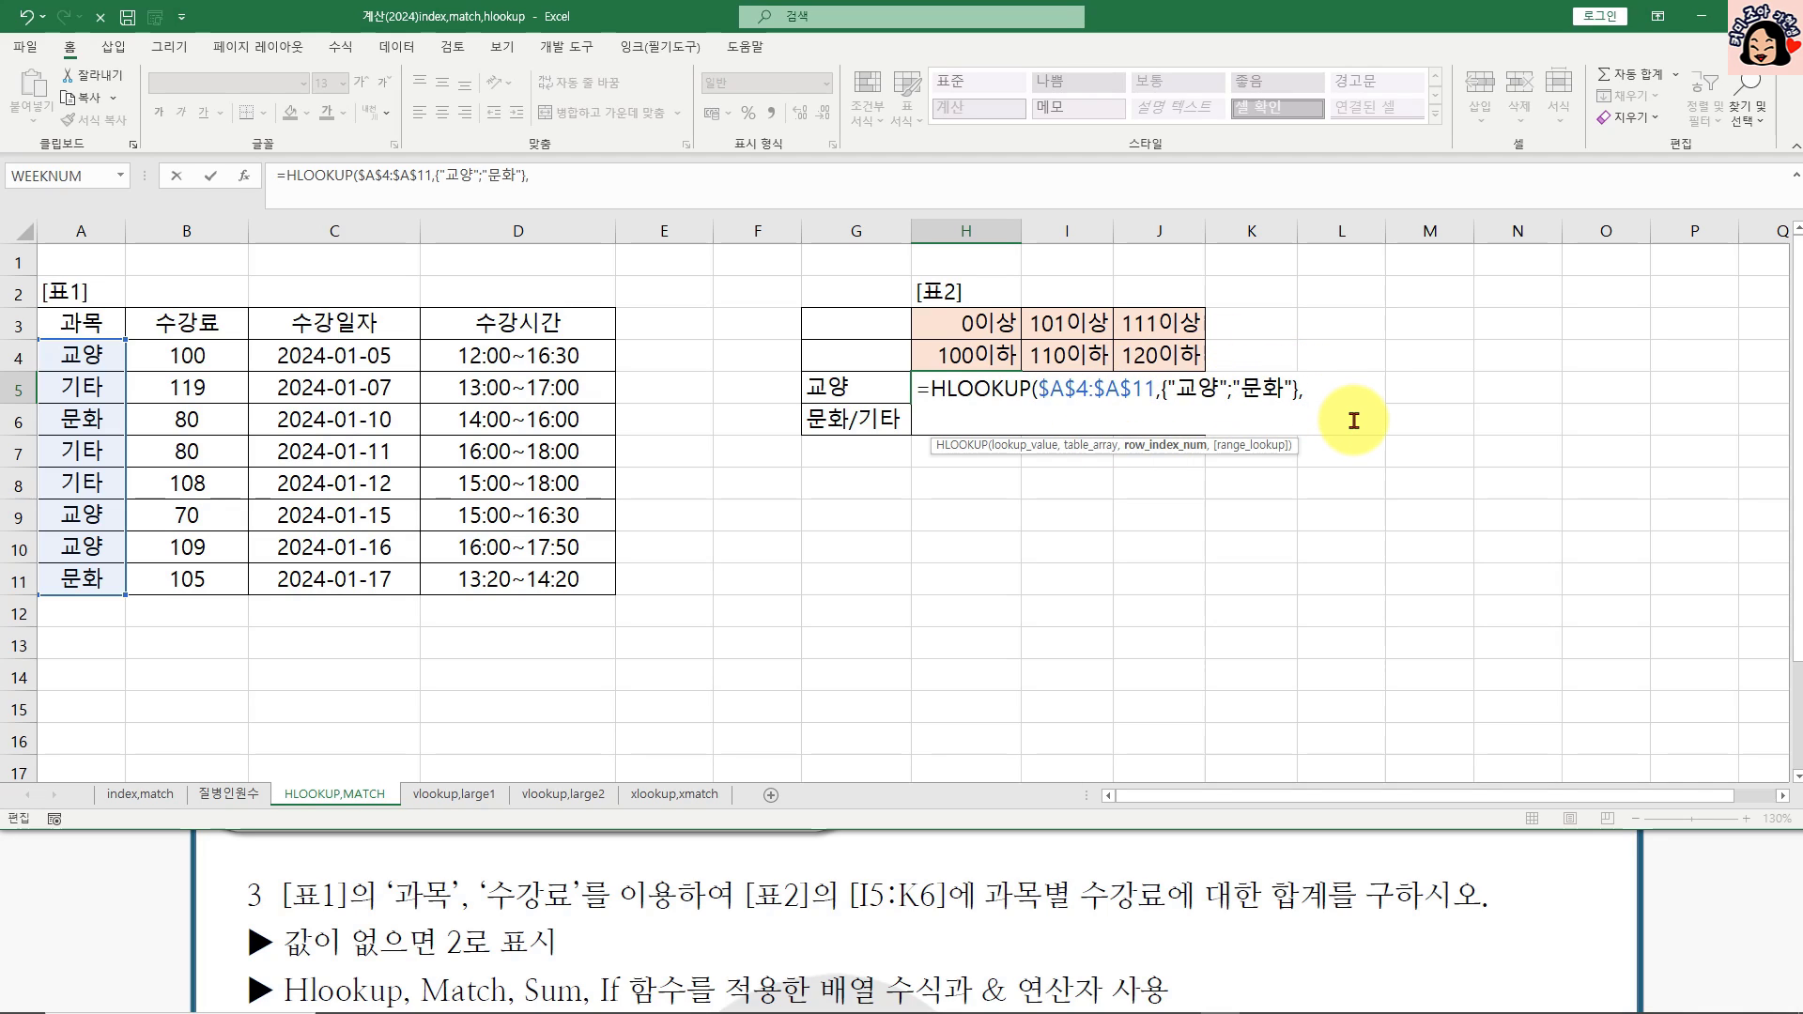
# Step: Use MATCH(G5,$G$5:$G$6,0) as the HLOOKUP row number and close both functions
pyautogui.write('ㅡ')
pyautogui.write('m')
pyautogui.press('Tab')
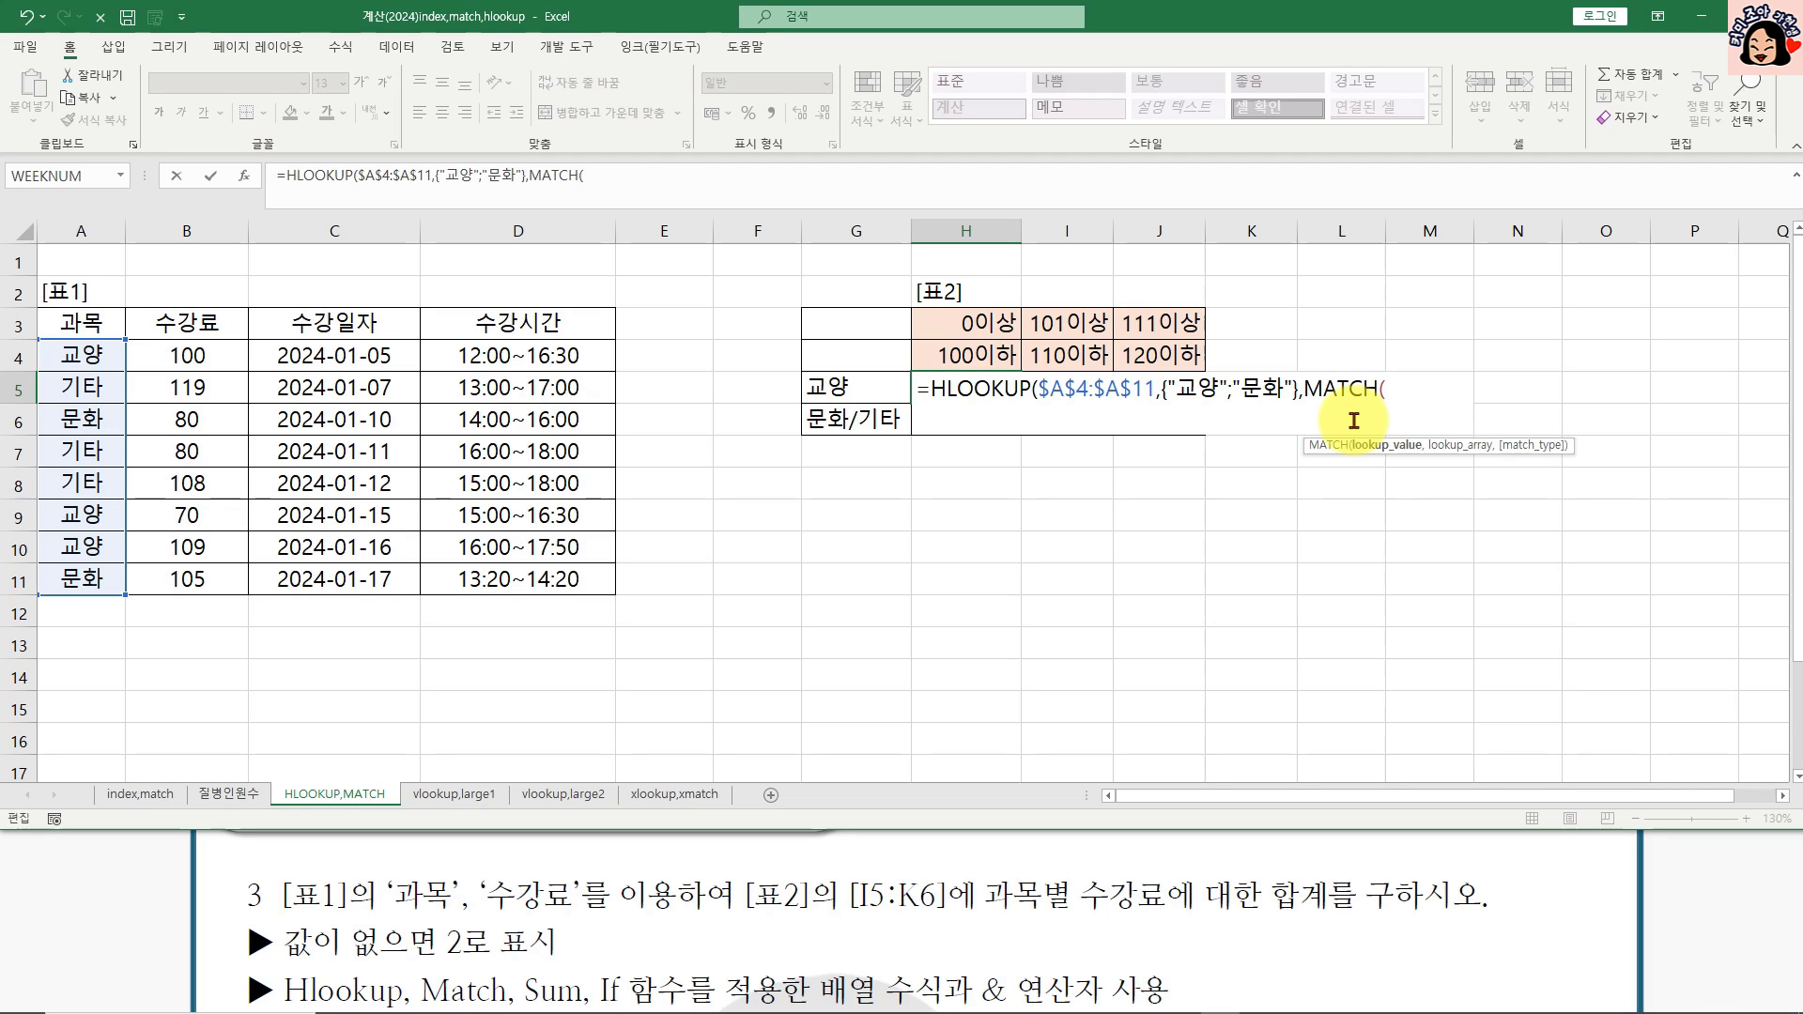
pyautogui.click(832, 383)
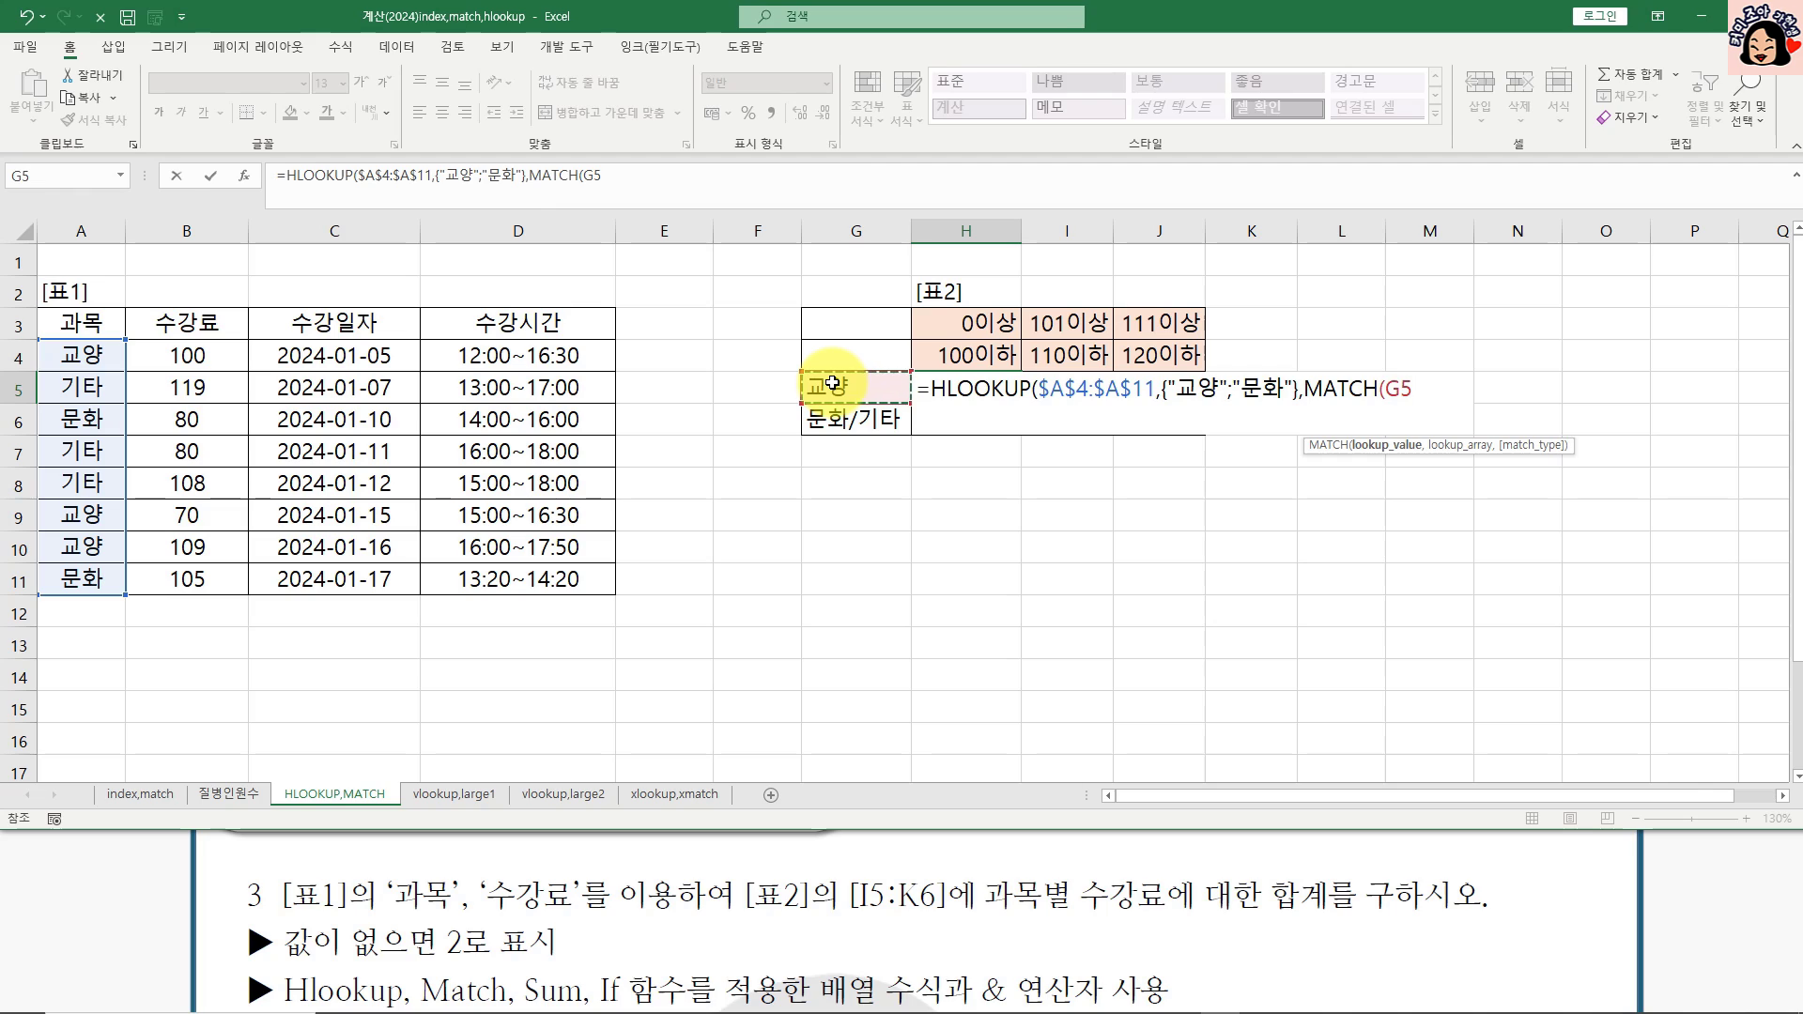
pyautogui.write(',')
pyautogui.moveTo(832, 383); pyautogui.dragTo(850, 411)
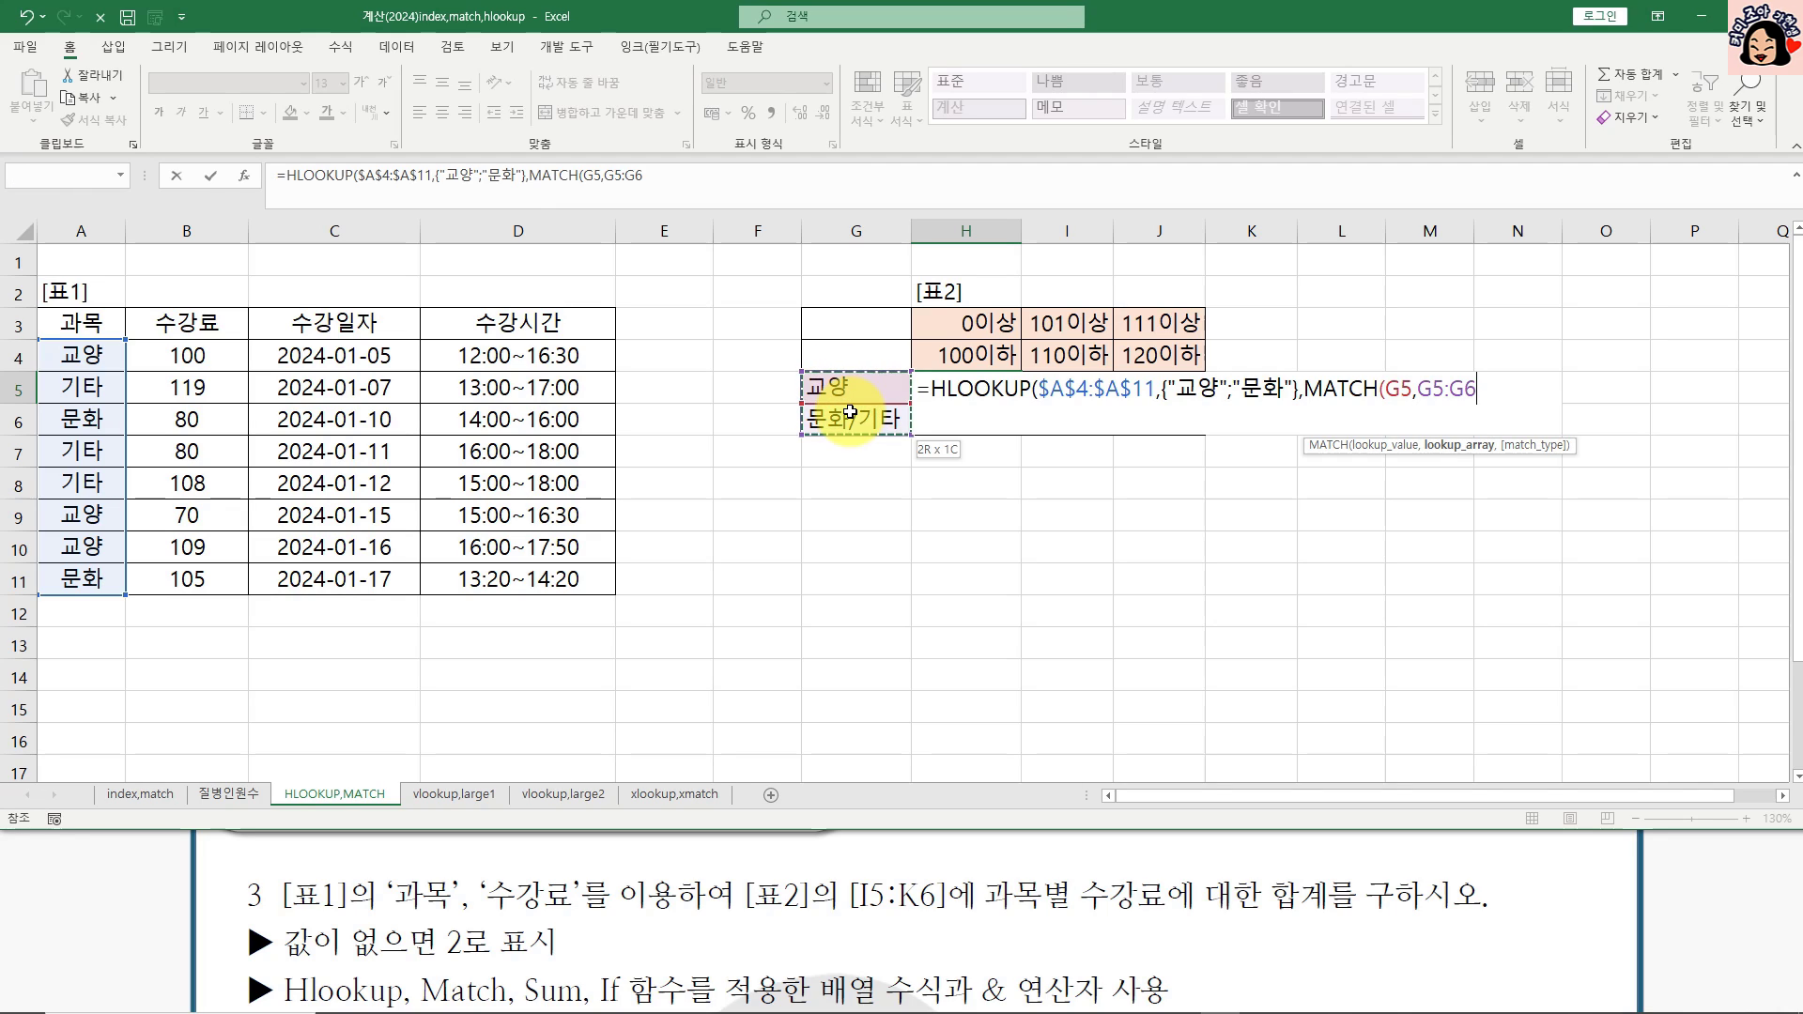
pyautogui.press('F4')
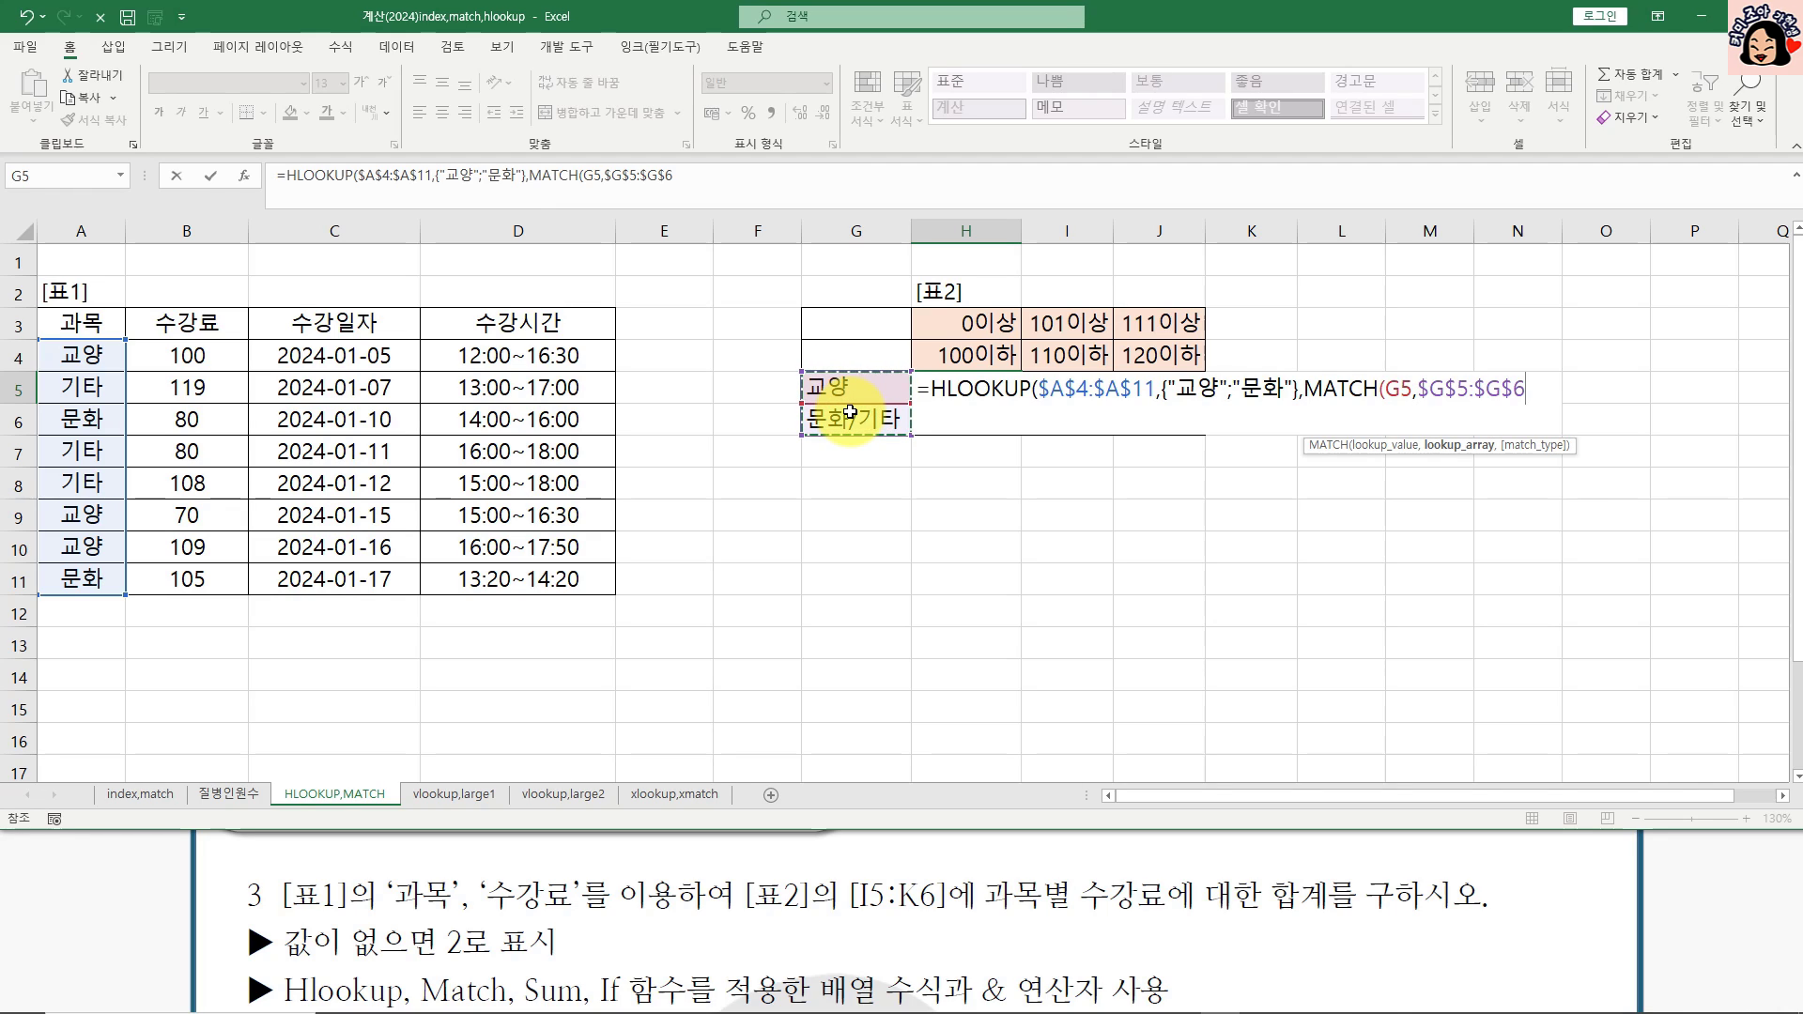
pyautogui.write(',0')
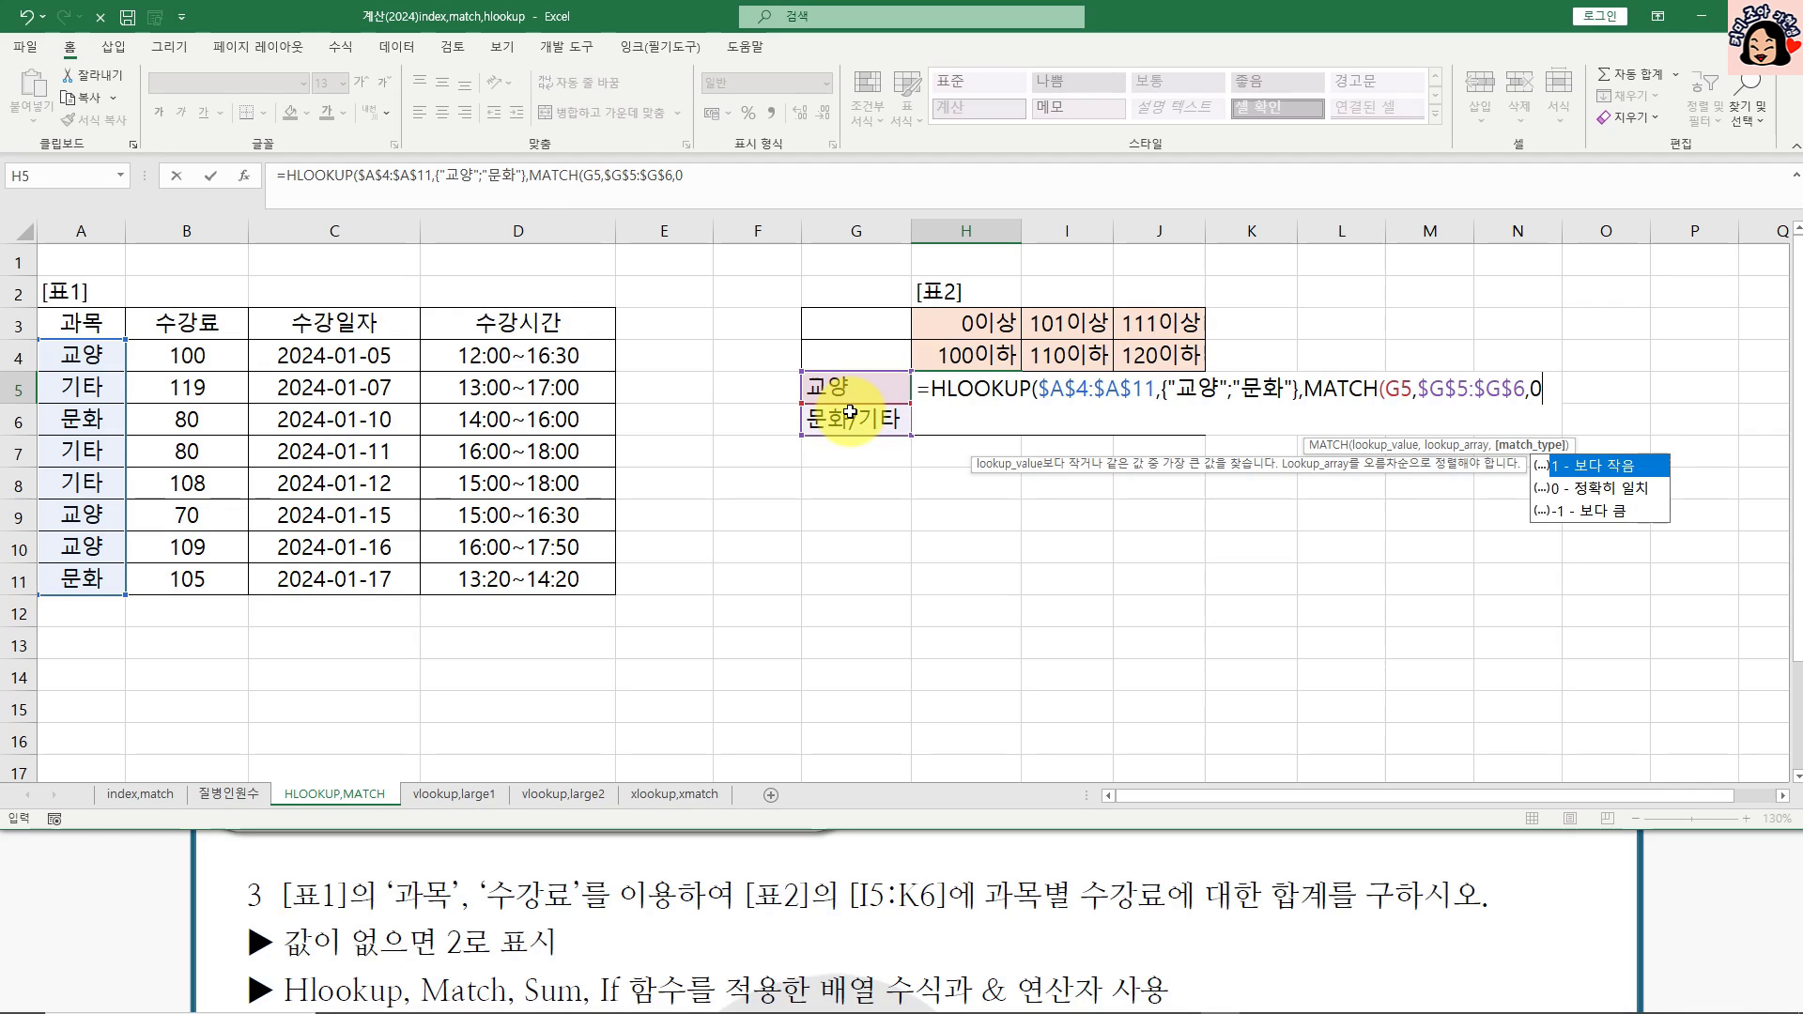
pyautogui.write(')')
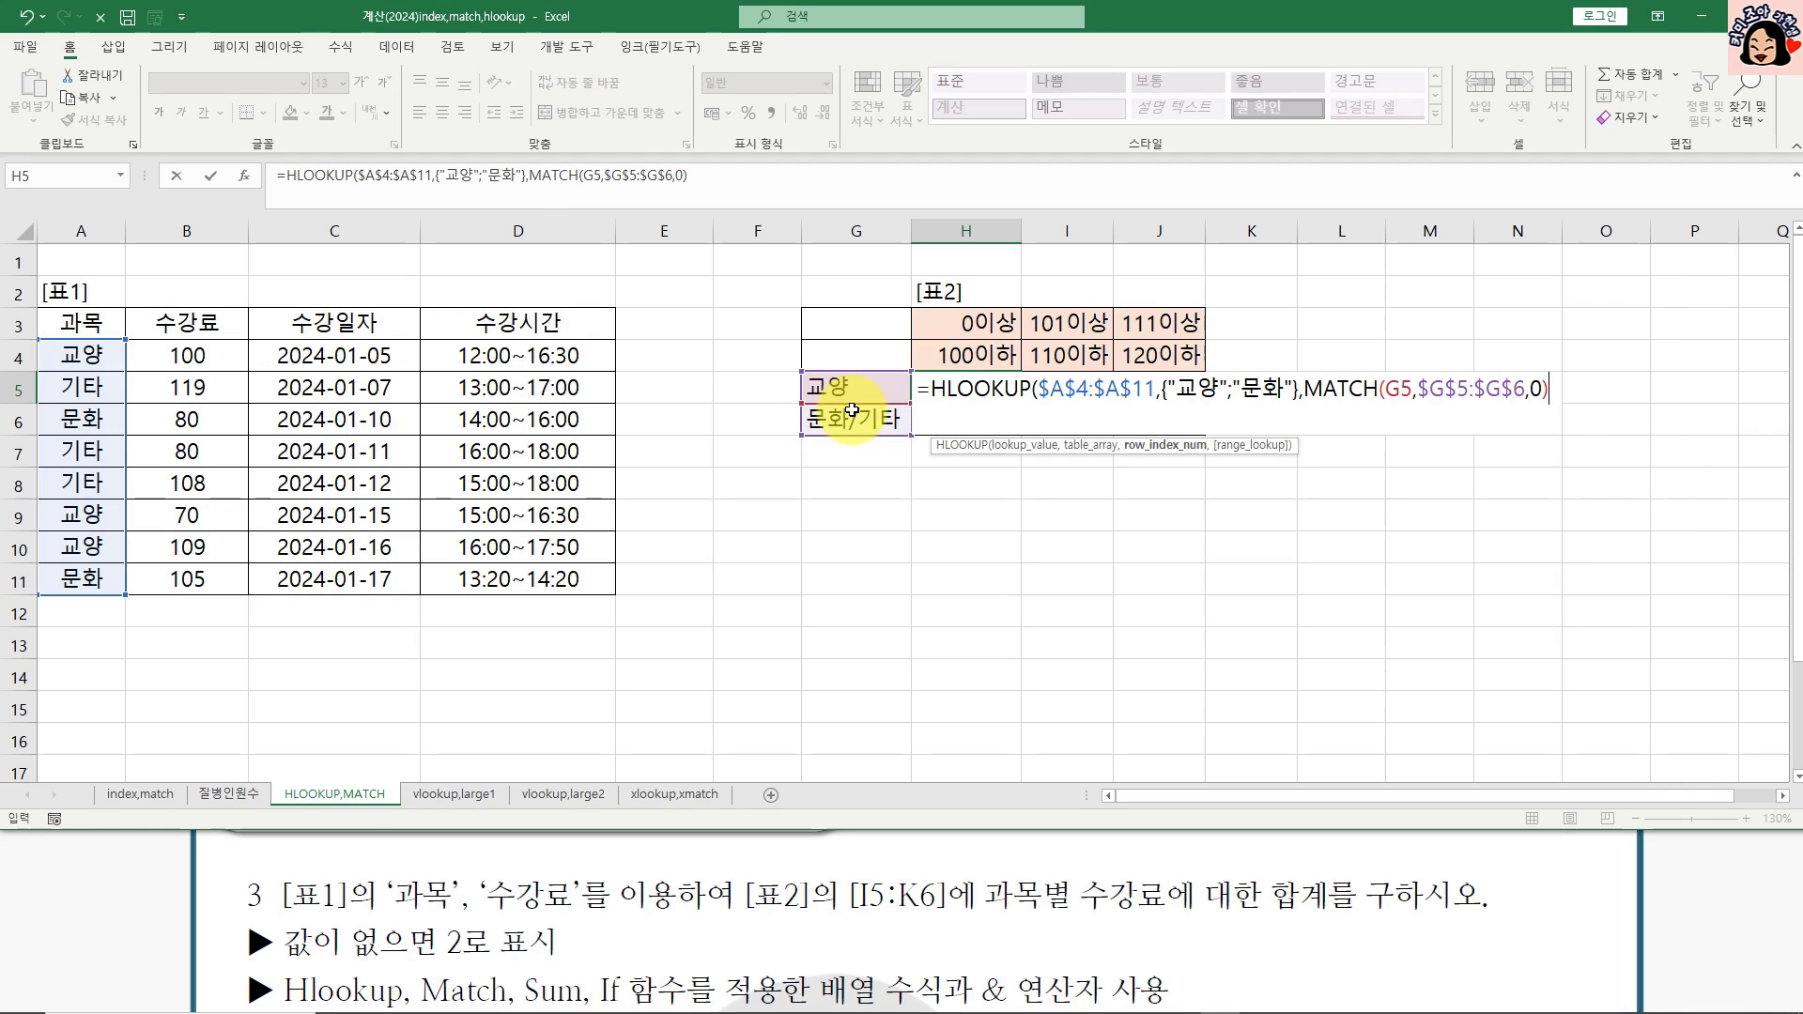
pyautogui.write(')')
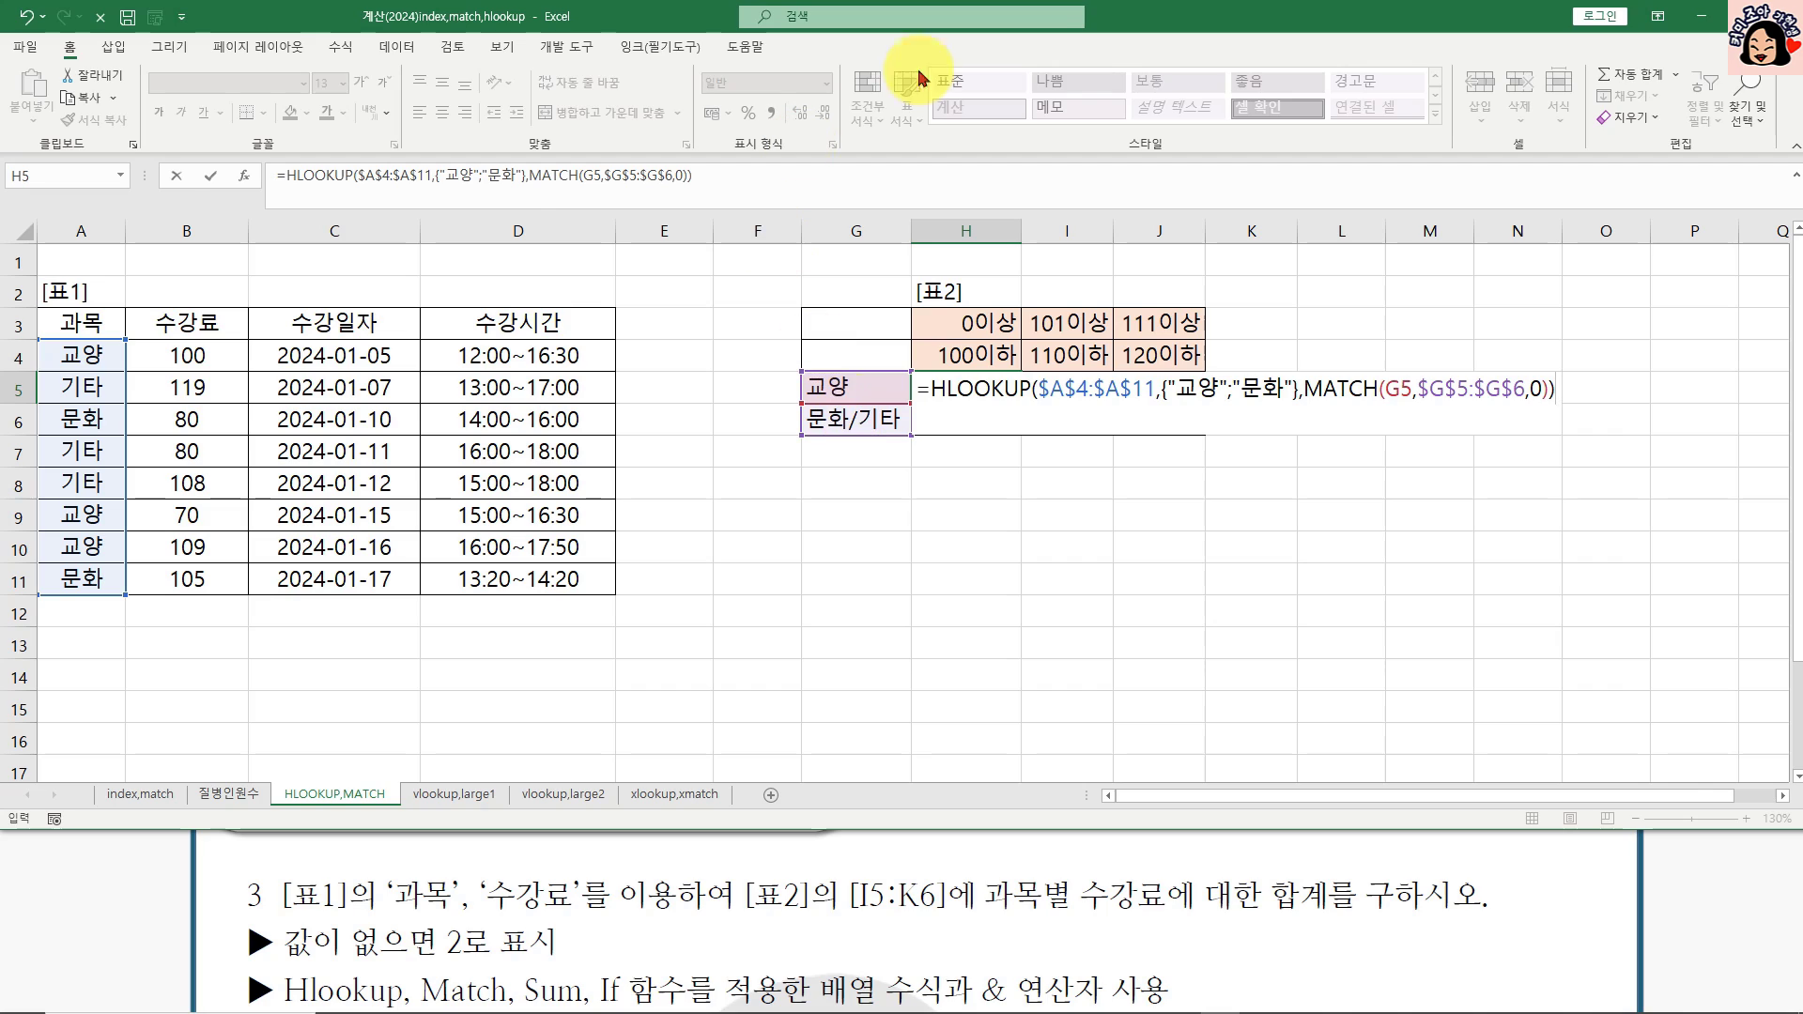
# Step: Review the MATCH arguments and the array constant, and enter the HLOOKUP formula in H5
pyautogui.doubleClick(1394, 388)
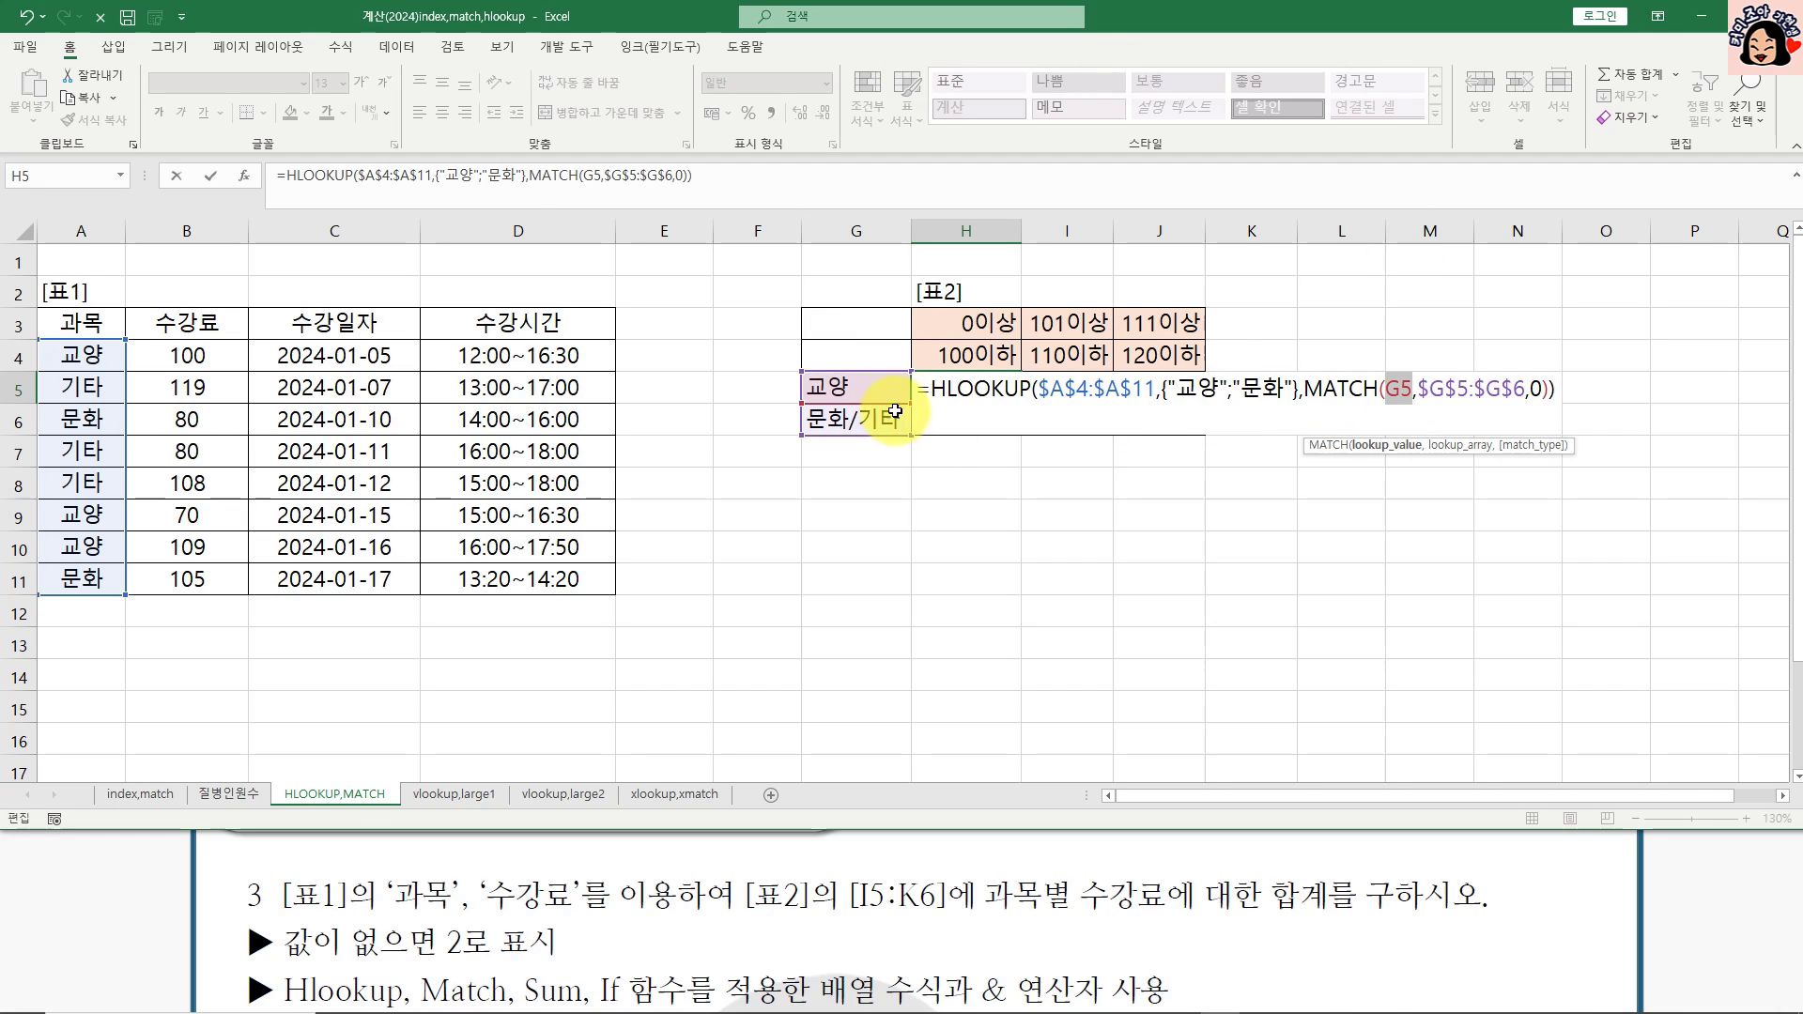
pyautogui.moveTo(1445, 388); pyautogui.dragTo(1517, 388)
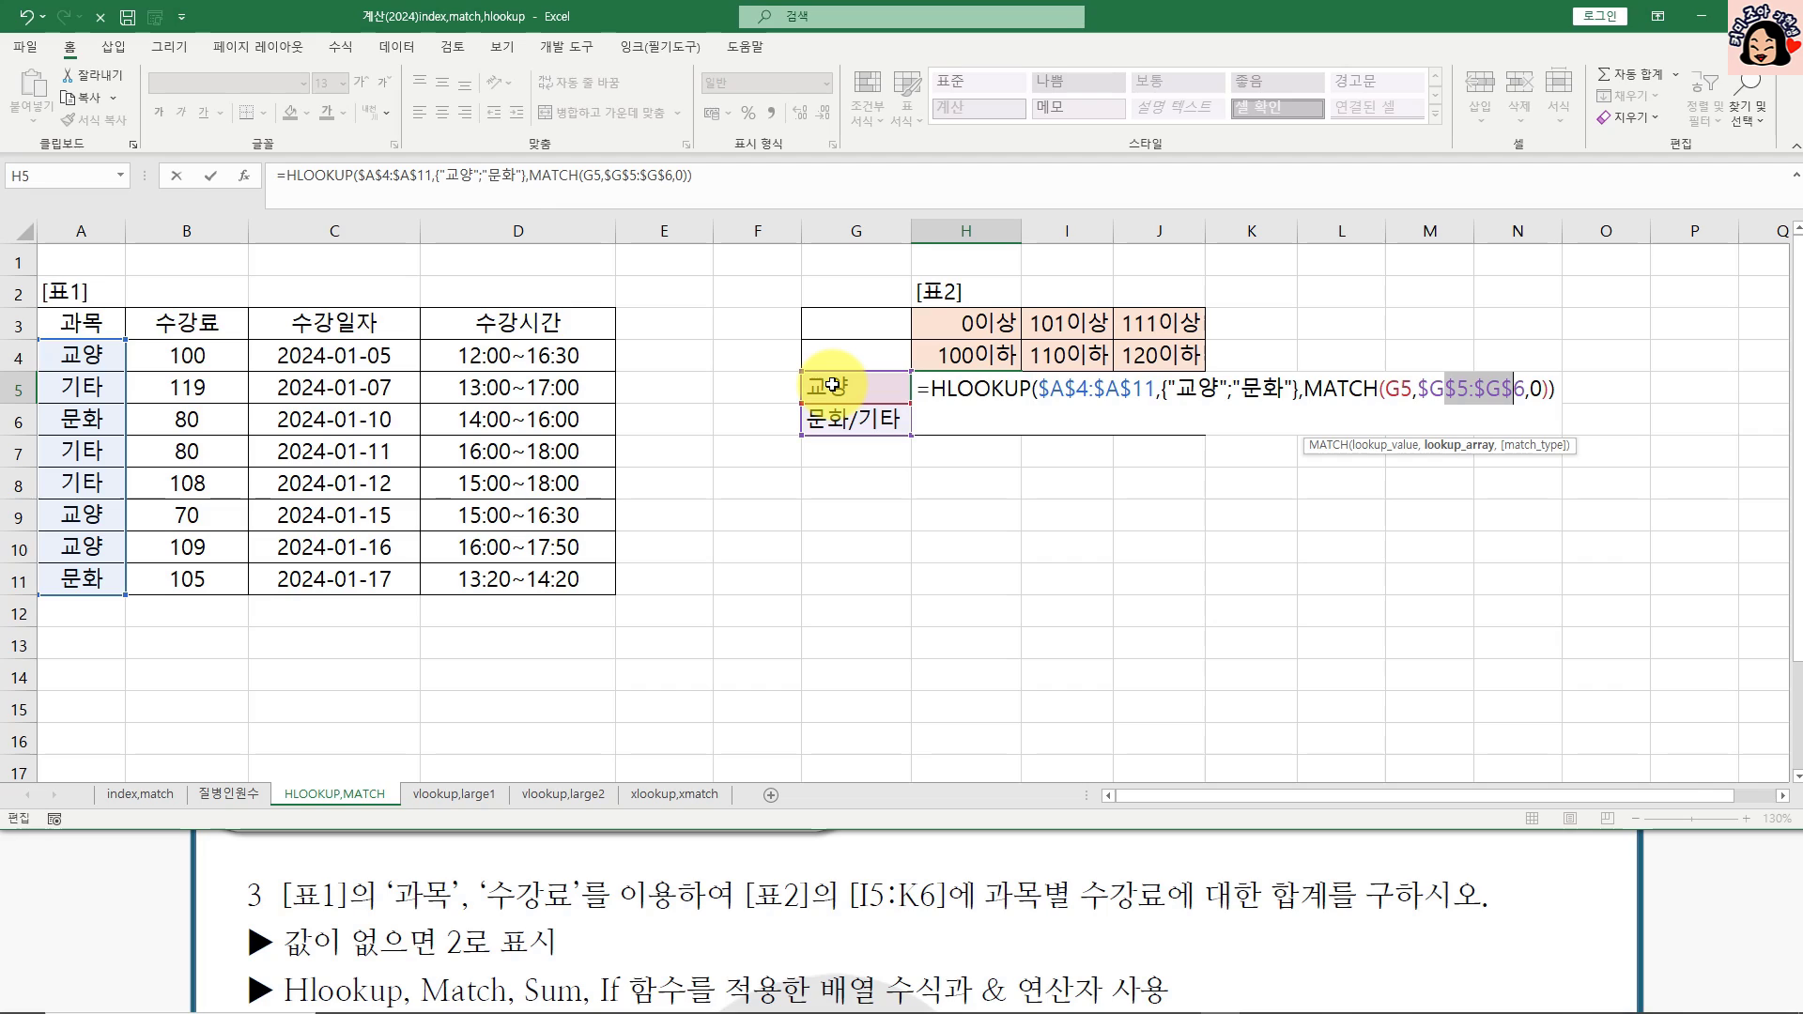
pyautogui.moveTo(1385, 388); pyautogui.dragTo(1401, 388)
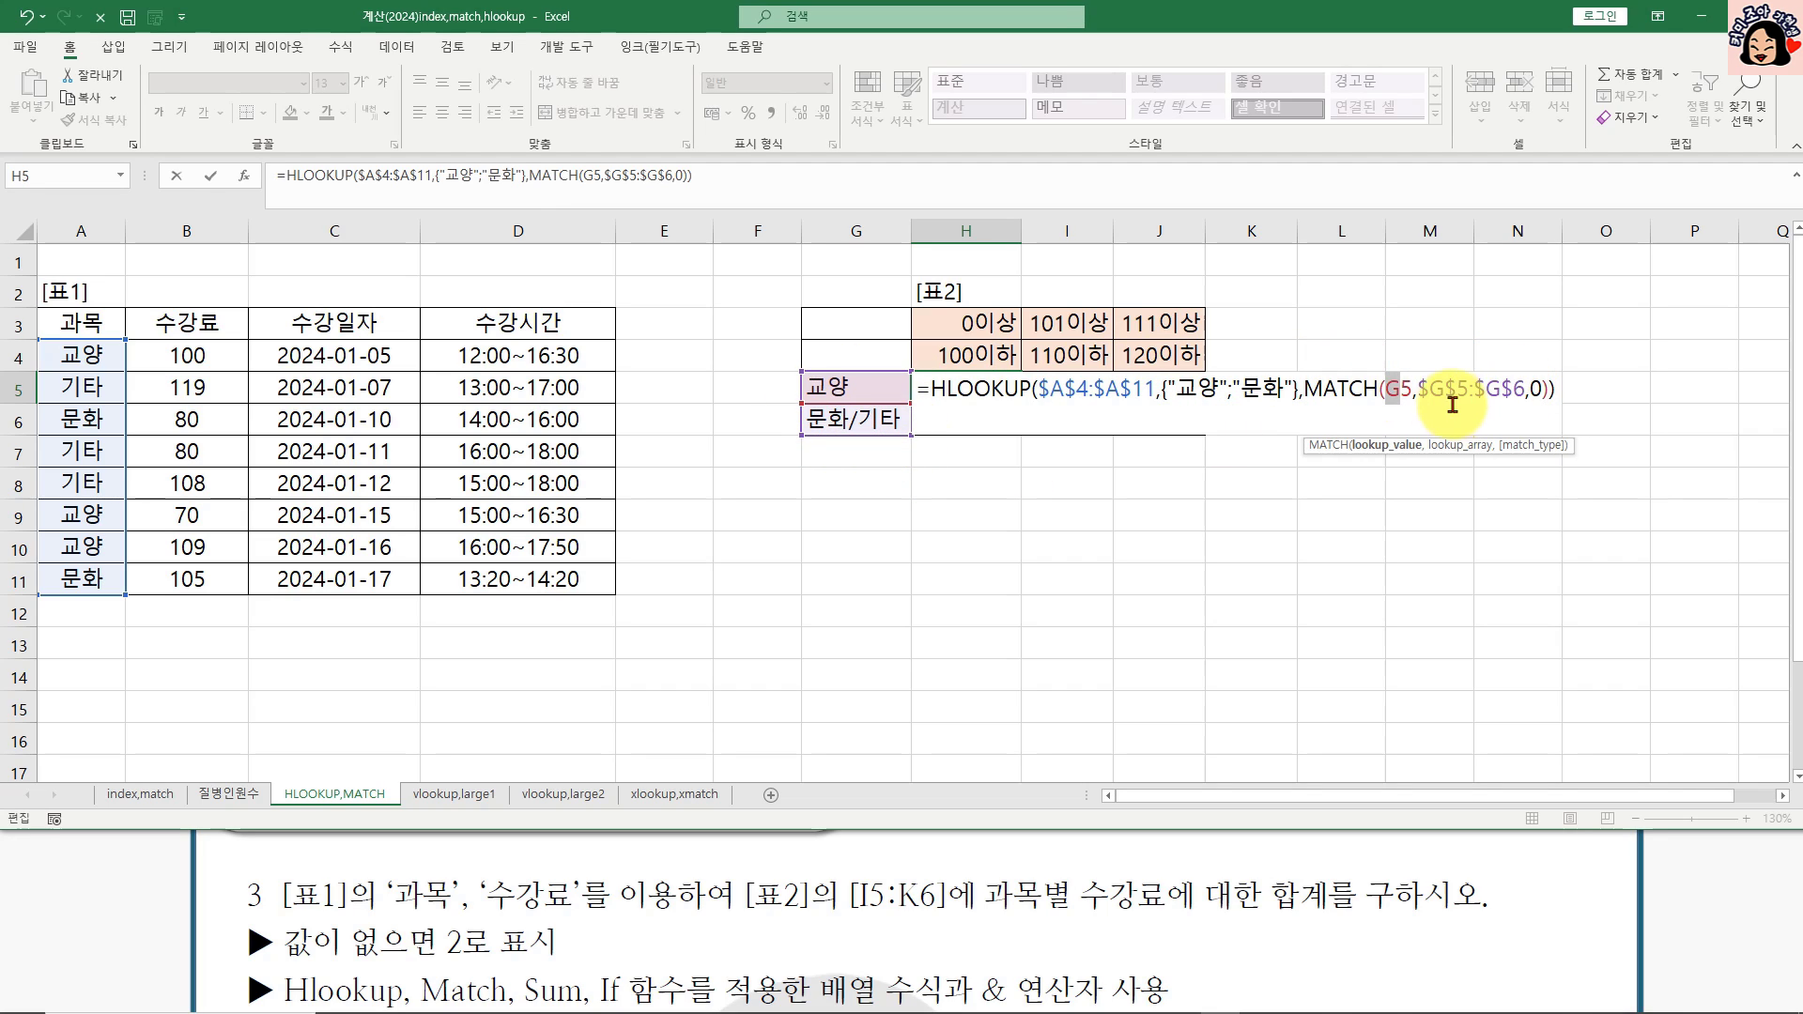
pyautogui.moveTo(1446, 389); pyautogui.dragTo(1486, 388)
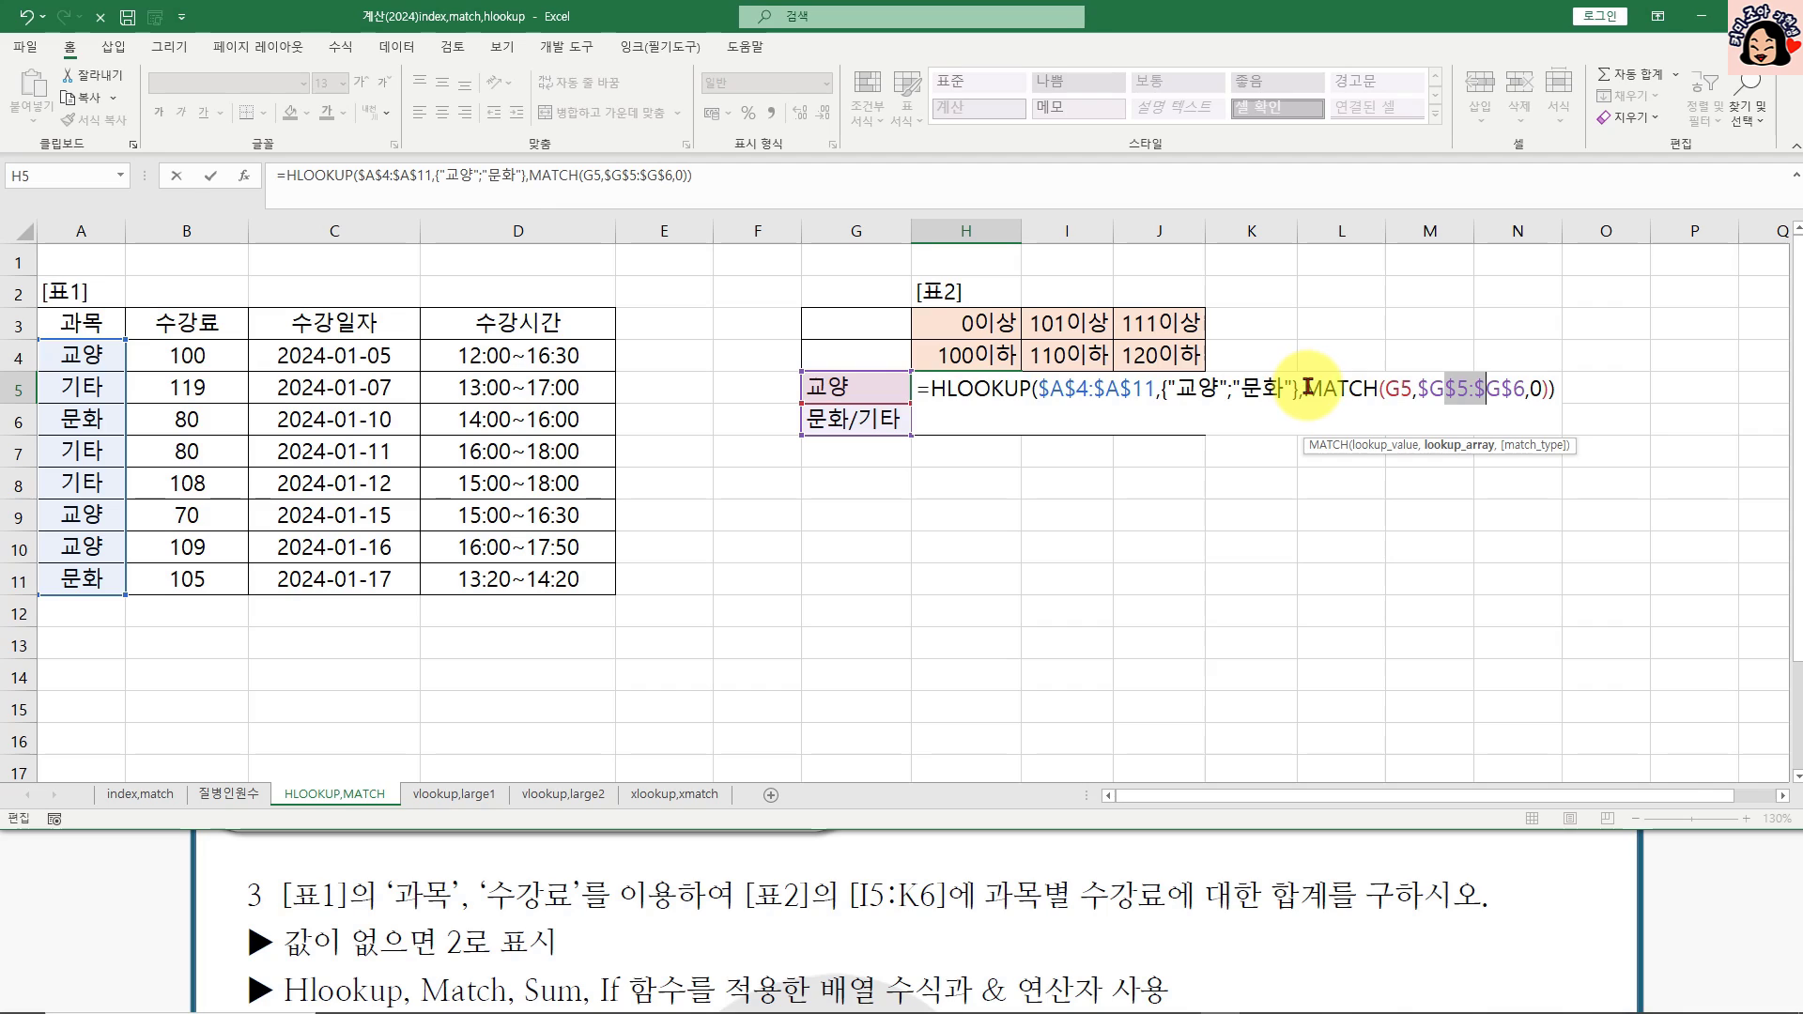
pyautogui.moveTo(1307, 388); pyautogui.dragTo(1555, 388)
pyautogui.click(1187, 391)
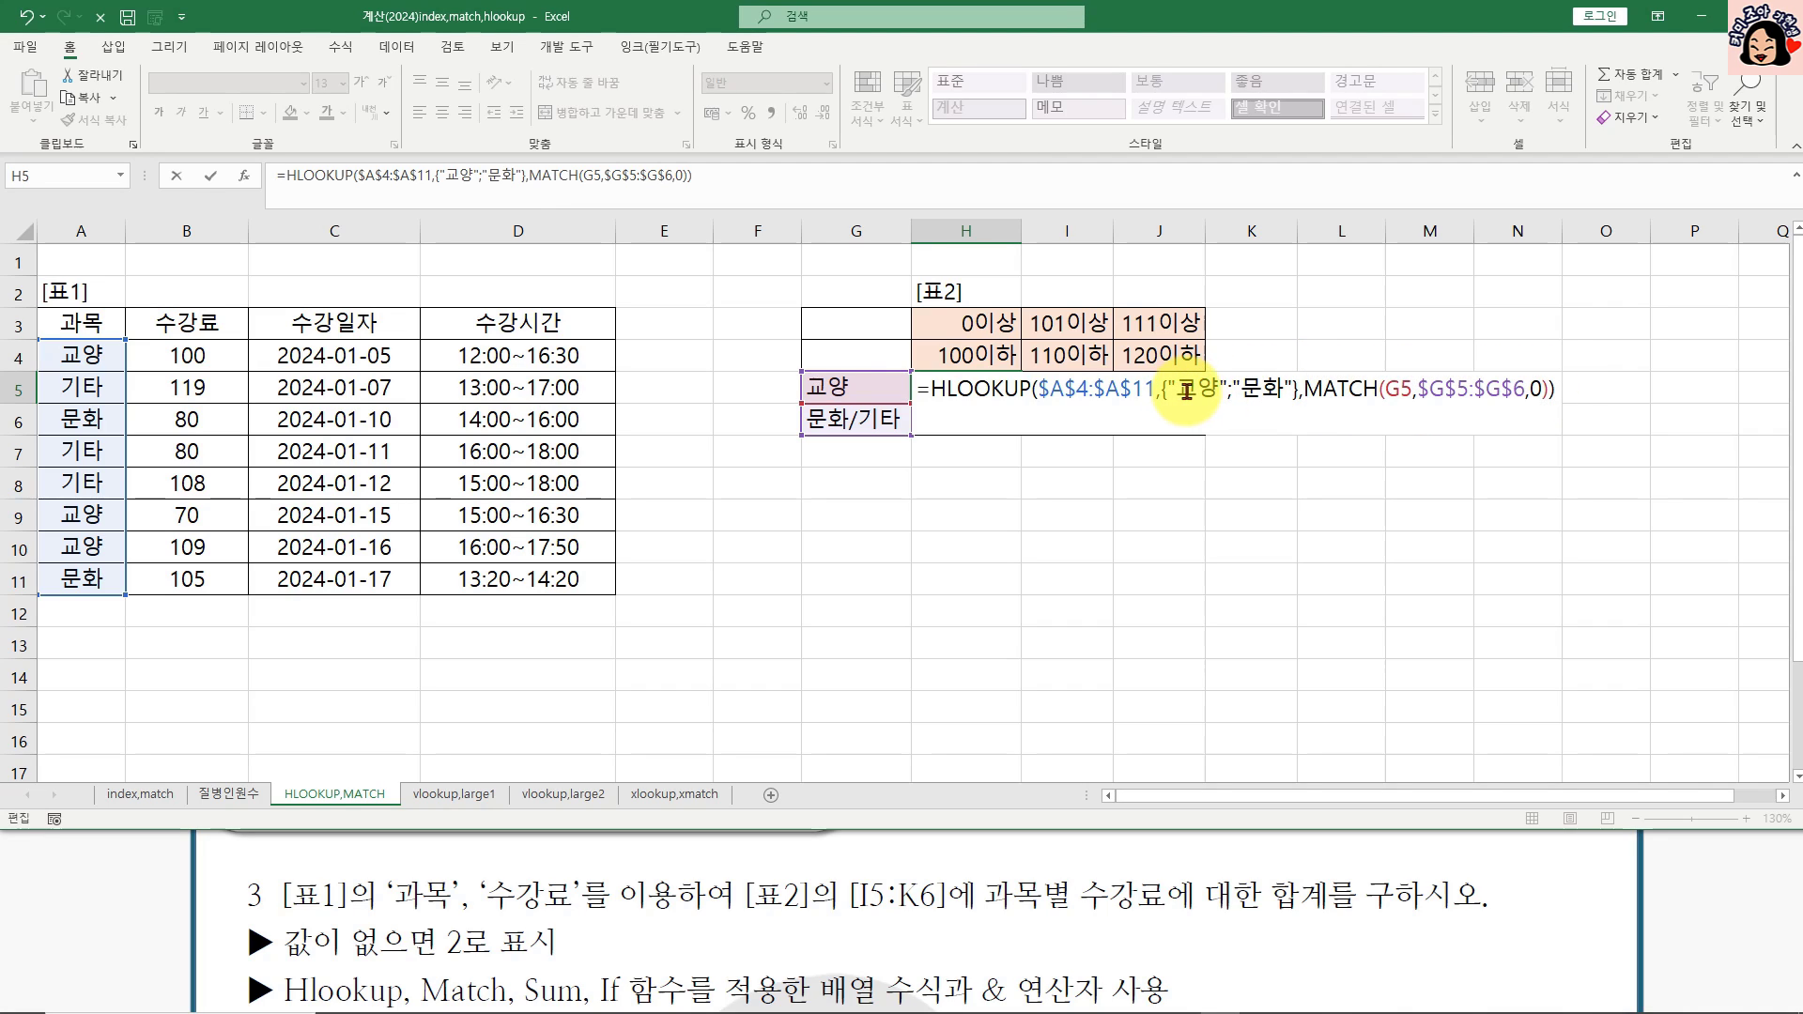
pyautogui.hotkey('ctrl', 'Return')
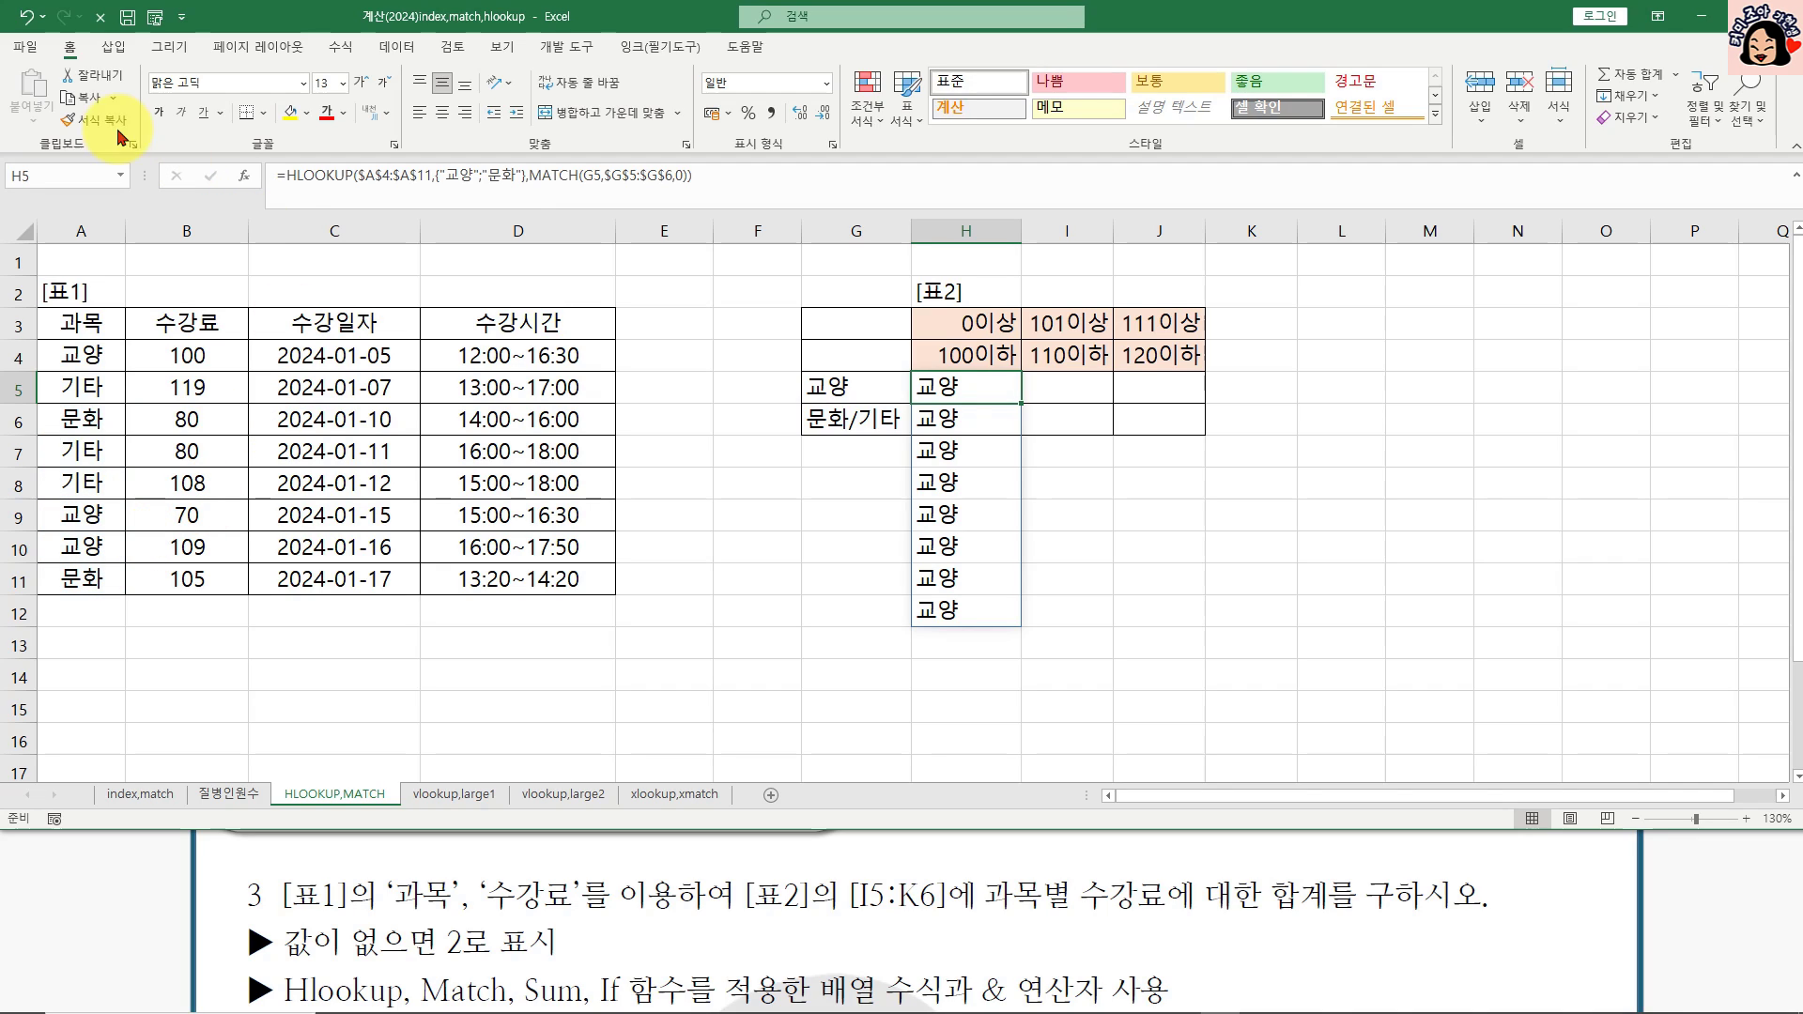
# Step: Undo the last formula entry and start a new HLOOKUP in H5 with the absolute range $A$4:$A$11 as lookup value
pyautogui.click(26, 16)
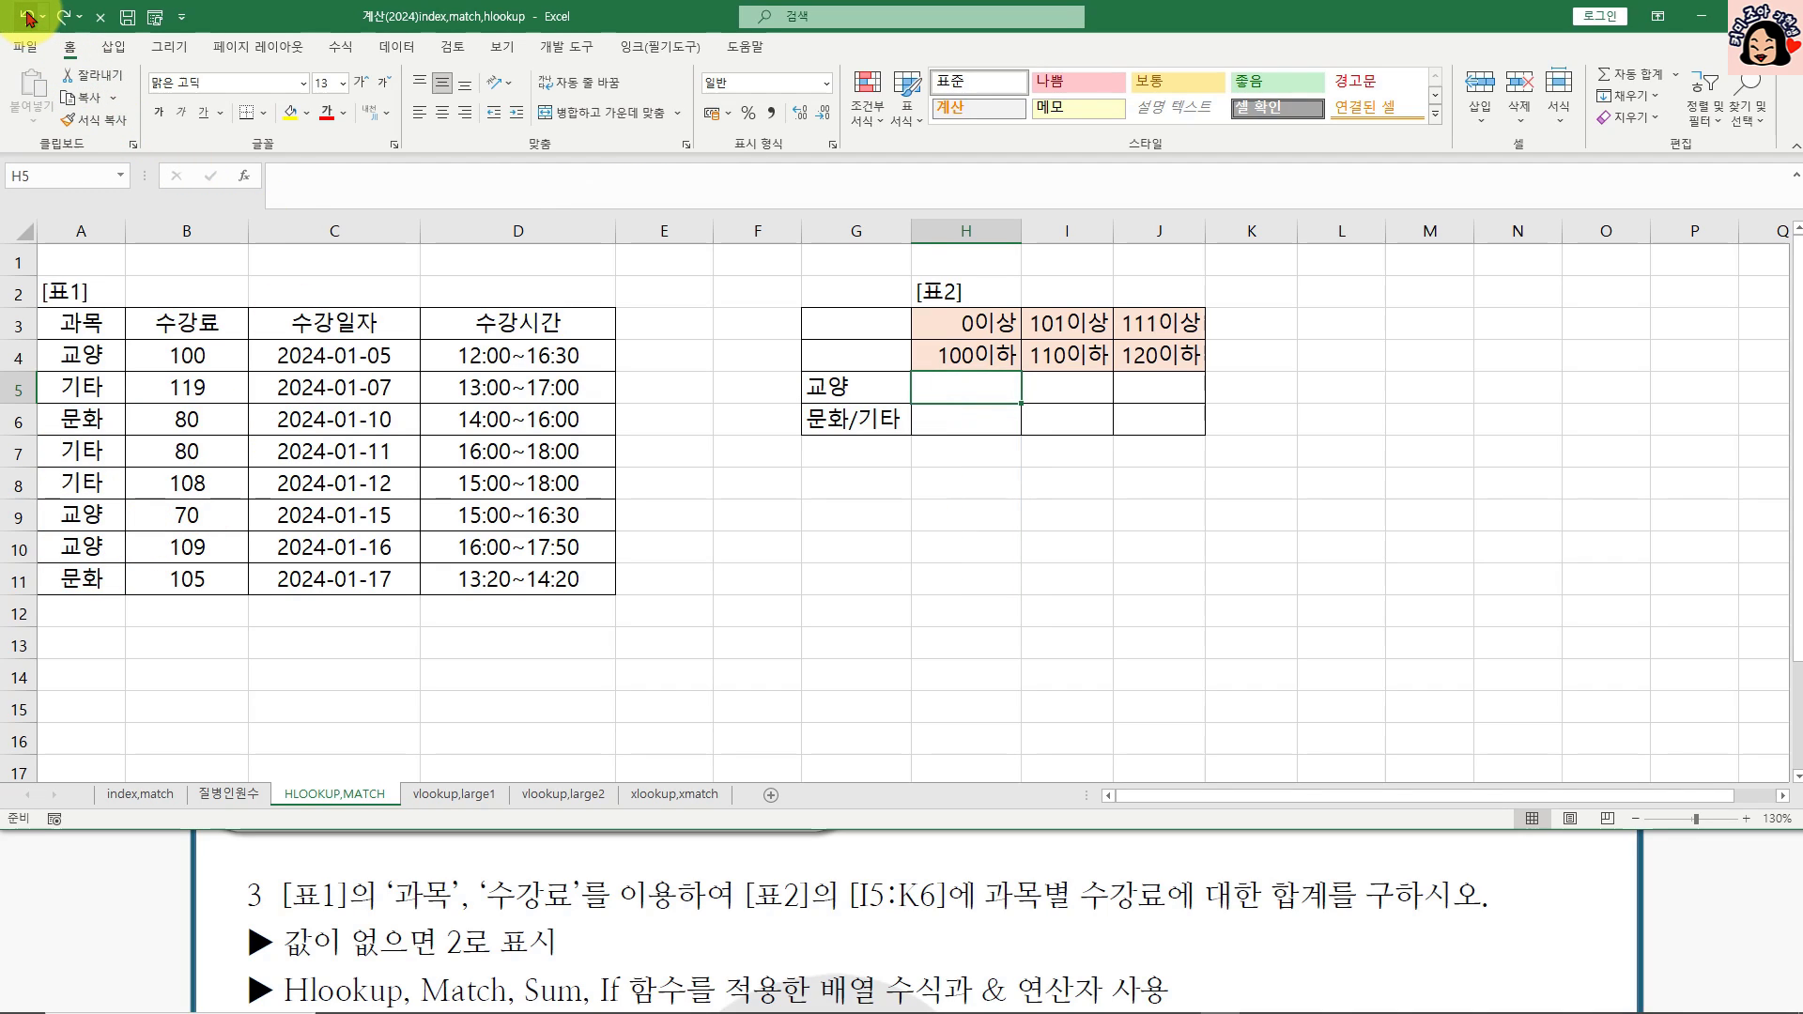
pyautogui.doubleClick(970, 383)
pyautogui.write('=HL')
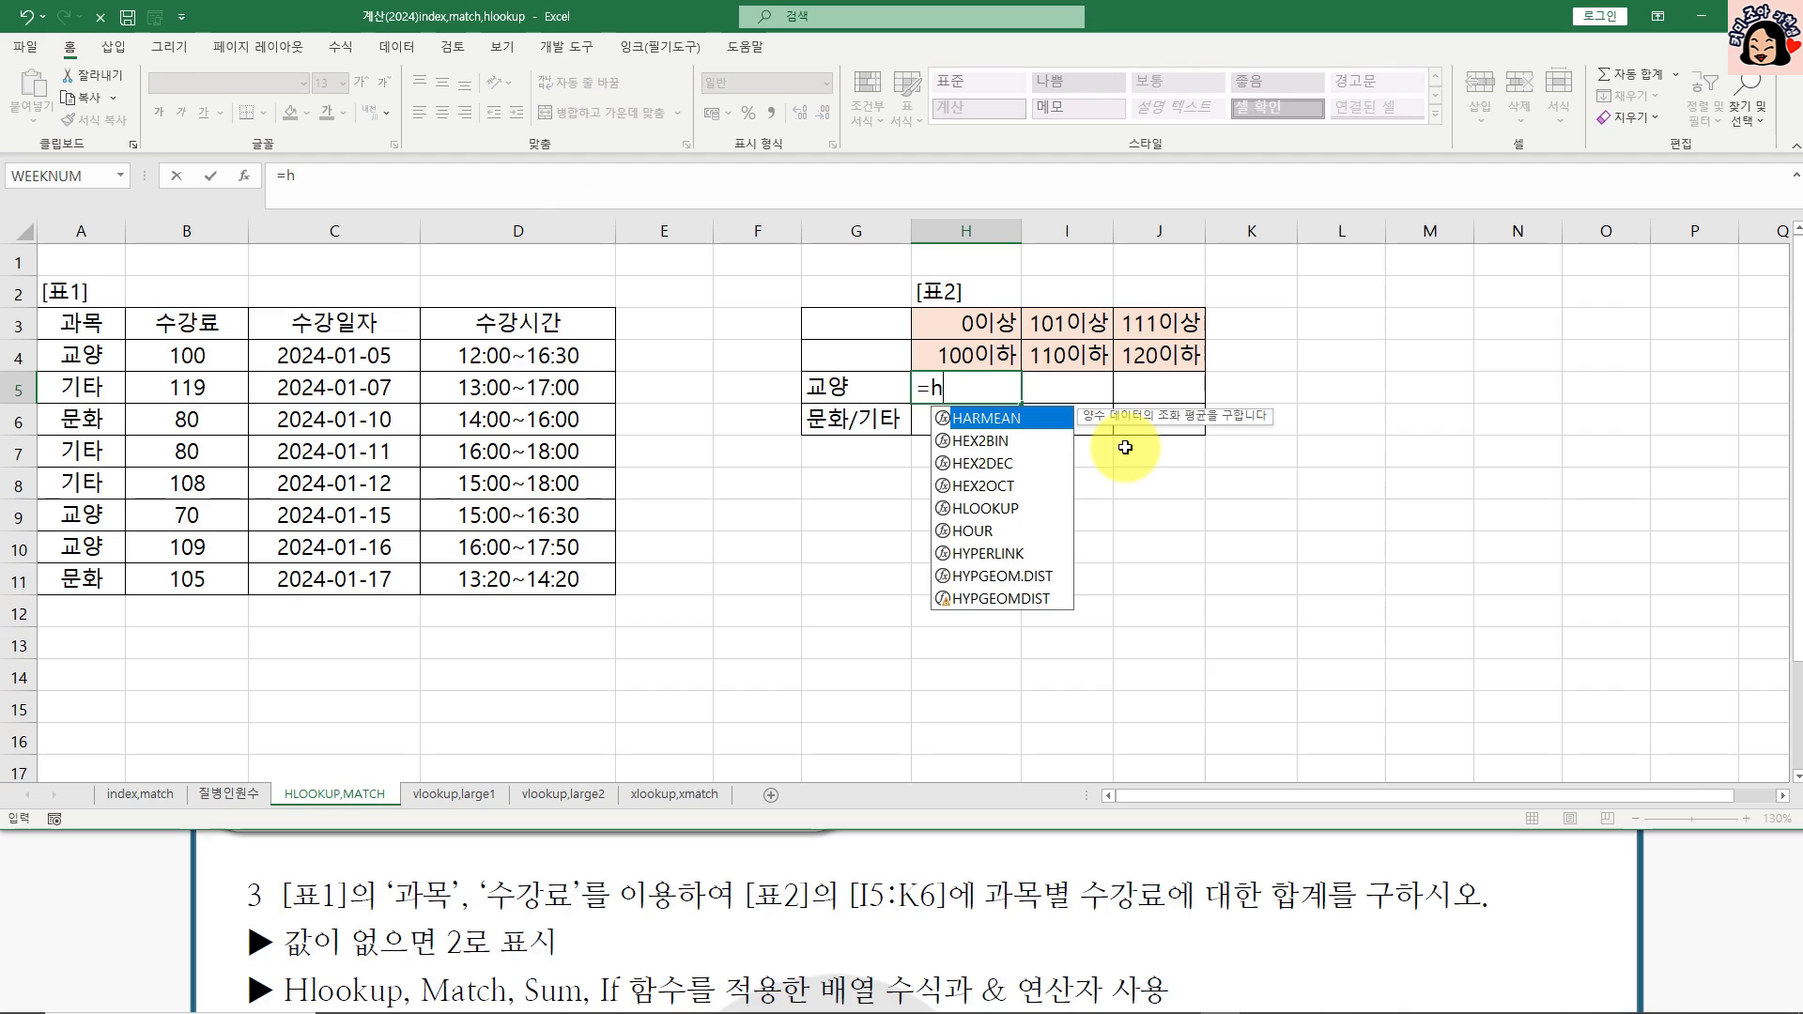
pyautogui.press('Tab')
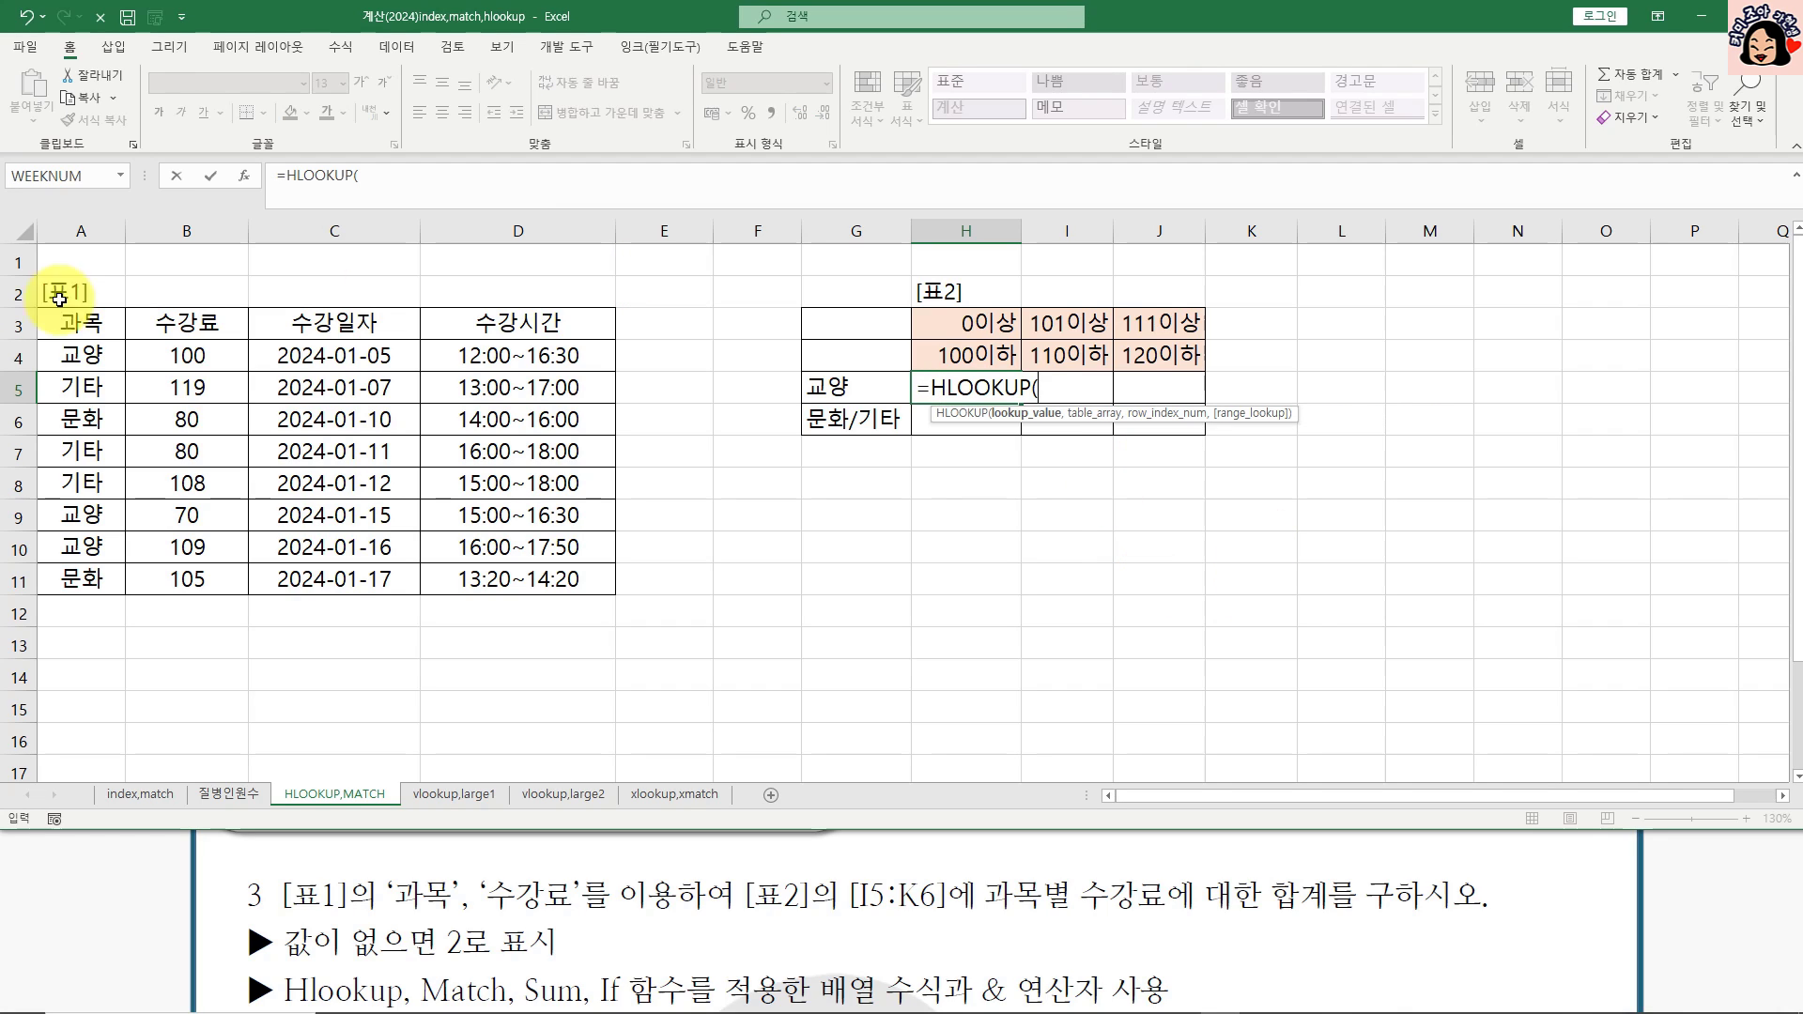
pyautogui.click(99, 357)
pyautogui.moveTo(99, 398); pyautogui.dragTo(102, 568)
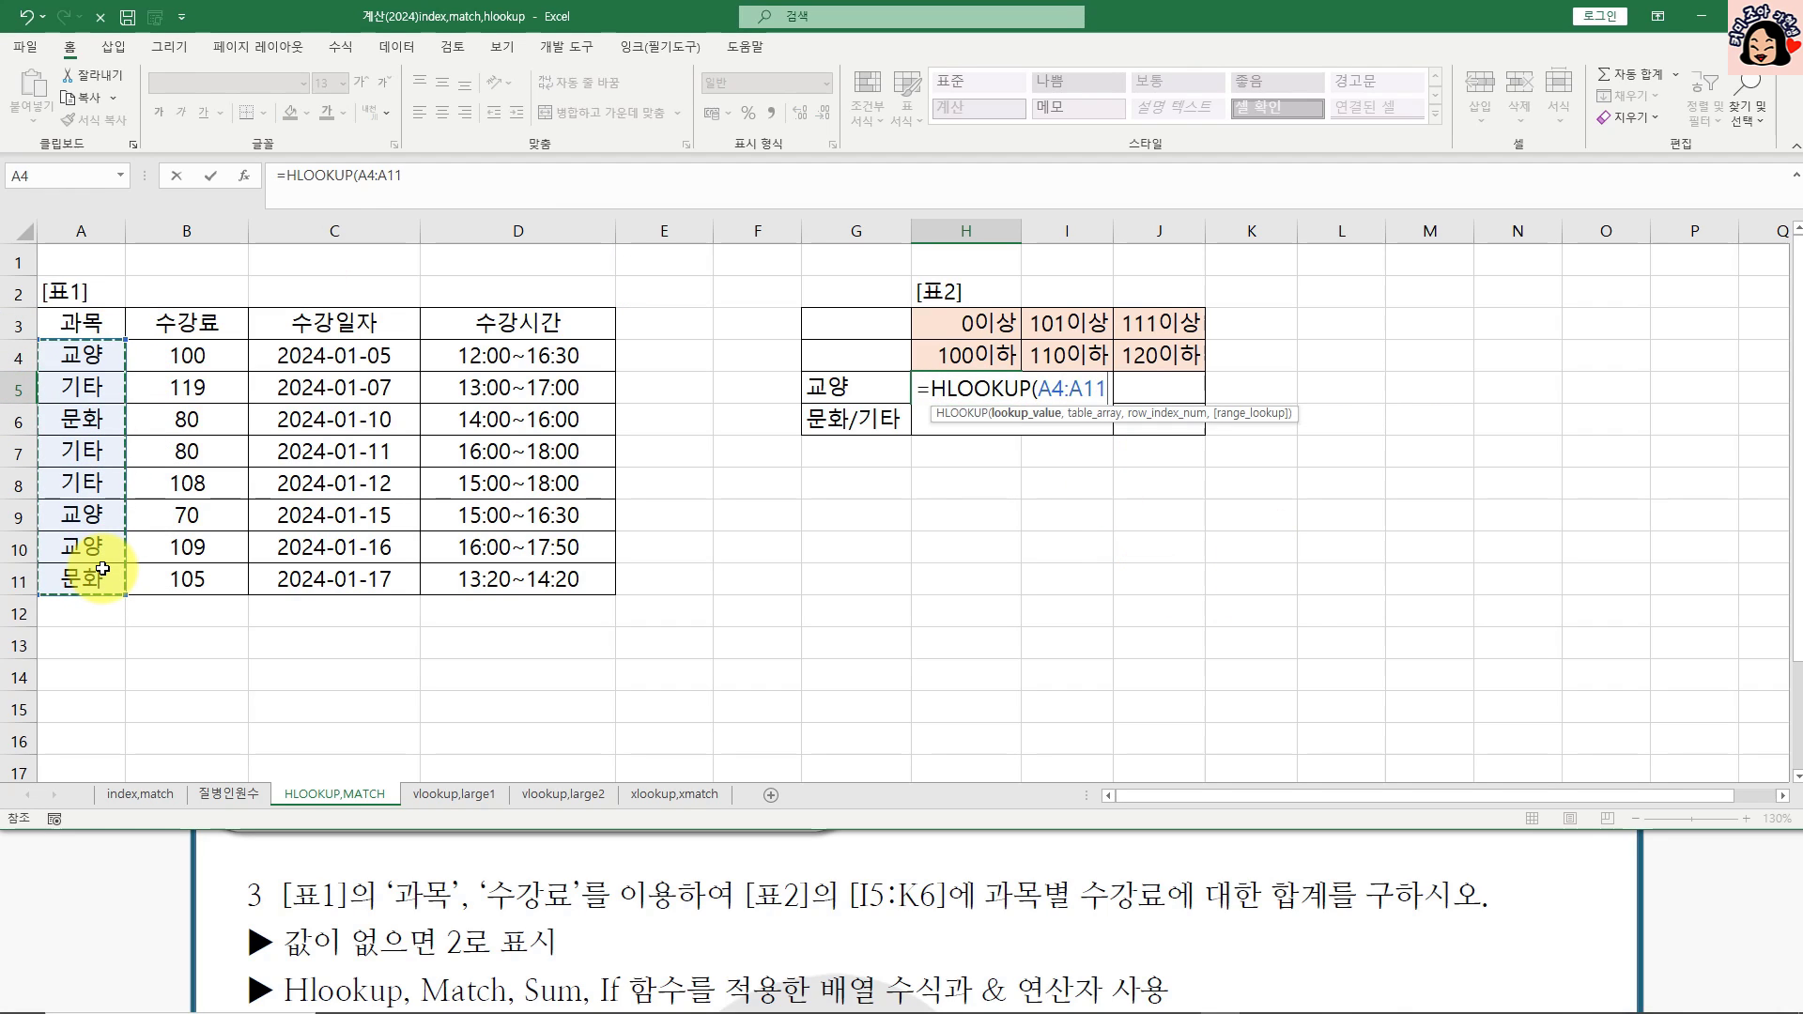
pyautogui.press('F4')
pyautogui.write(',')
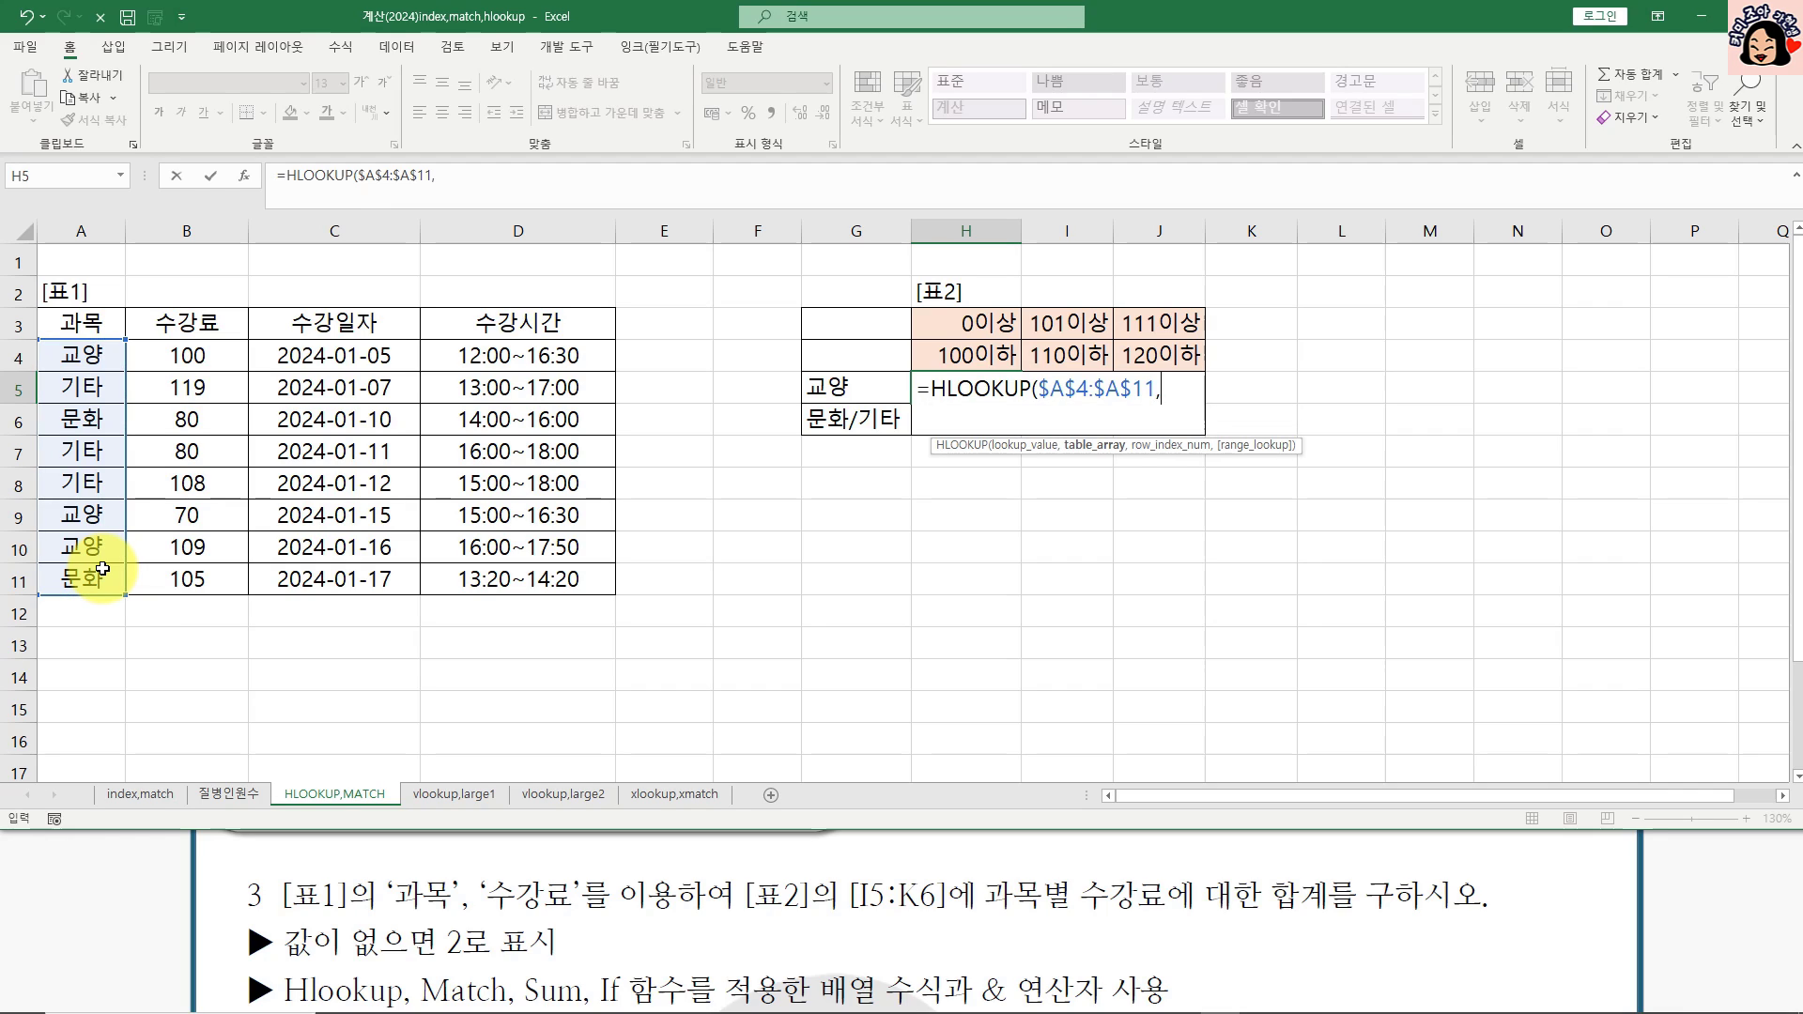
# Step: Add the array constant {"교양","문화"} as the HLOOKUP table array, with a comma separating the two items
pyautogui.write('{"교야')
pyautogui.write('","문화')
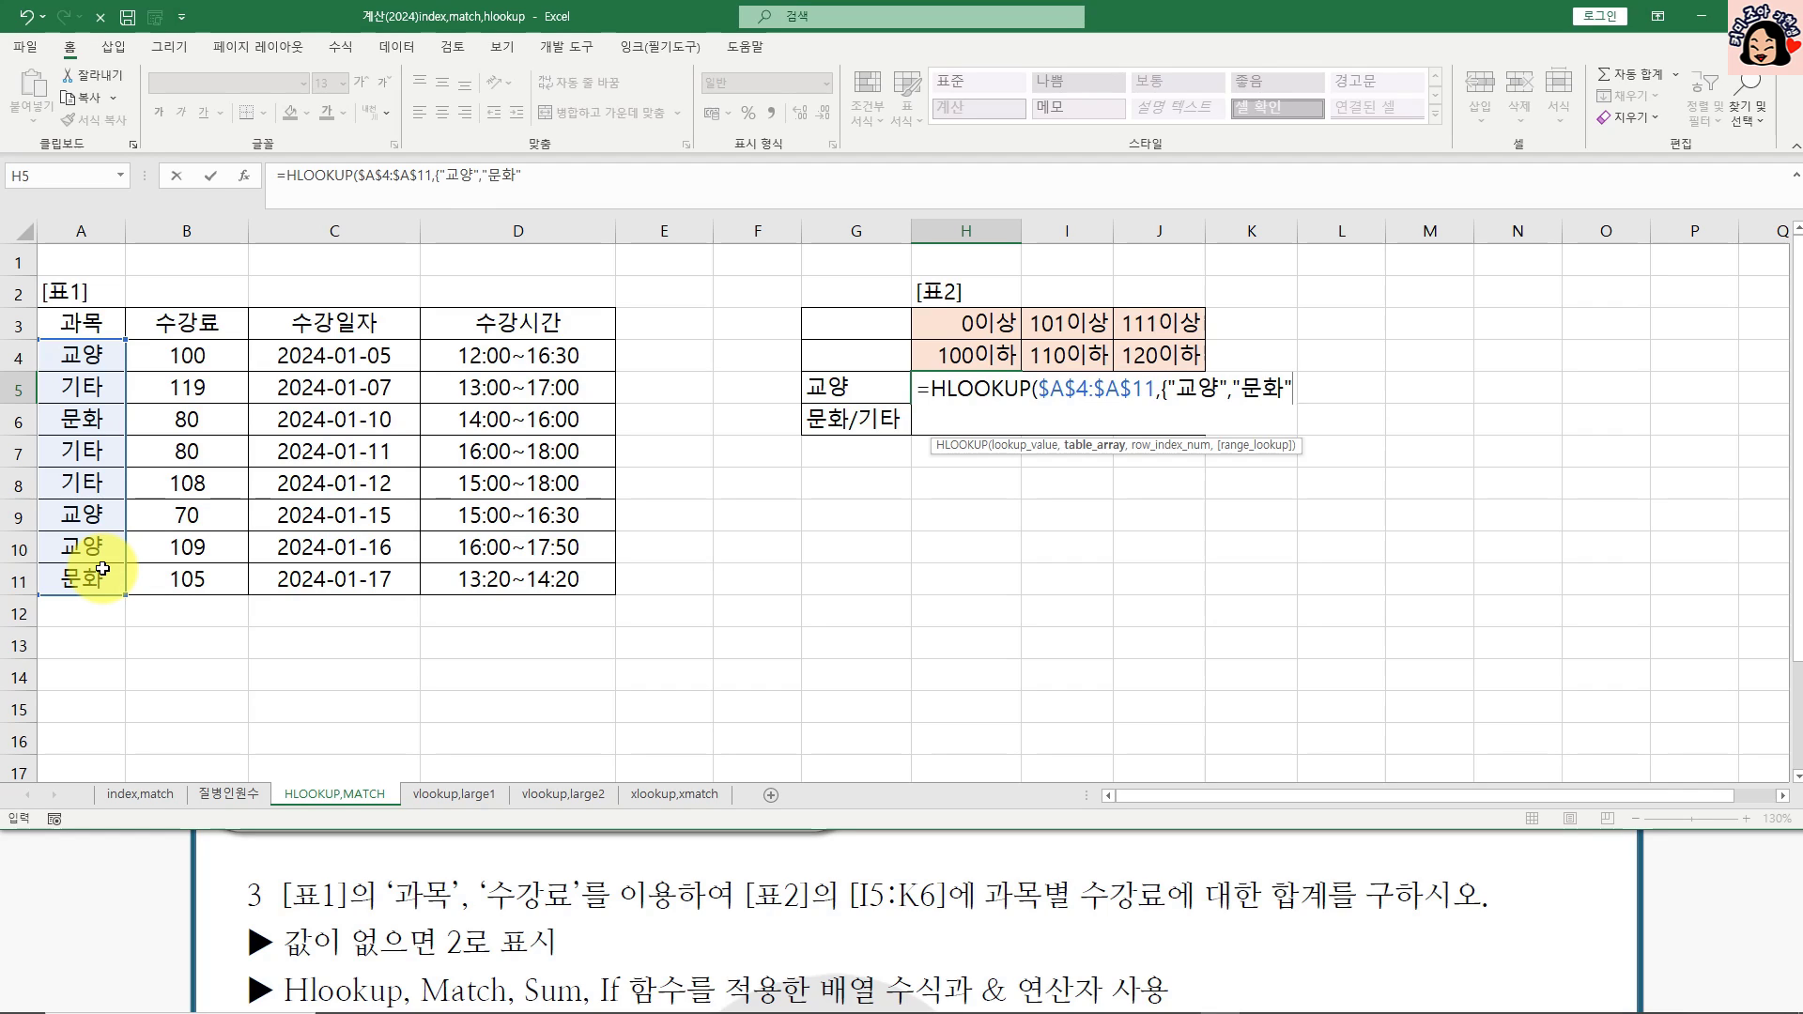
pyautogui.write('"},')
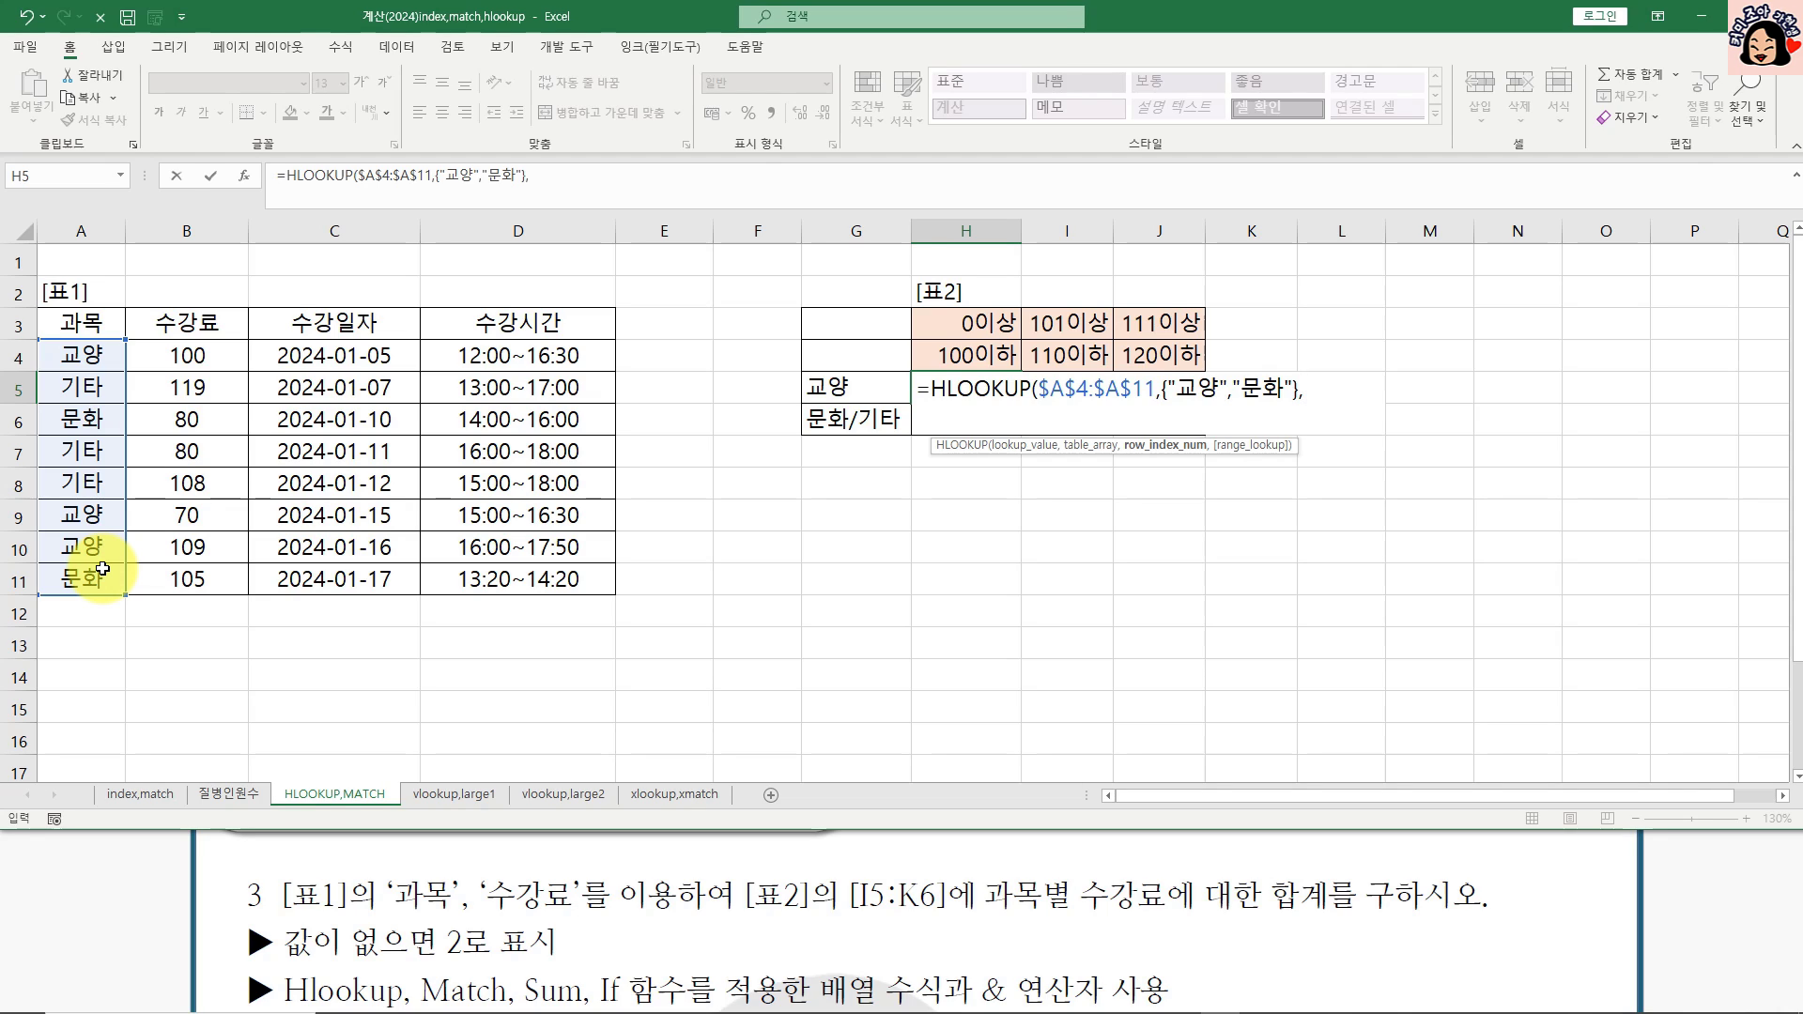
# Step: Use MATCH($G5,$G$5:$G$6,0) as the HLOOKUP row number and close both functions
pyautogui.write('m')
pyautogui.press('Tab')
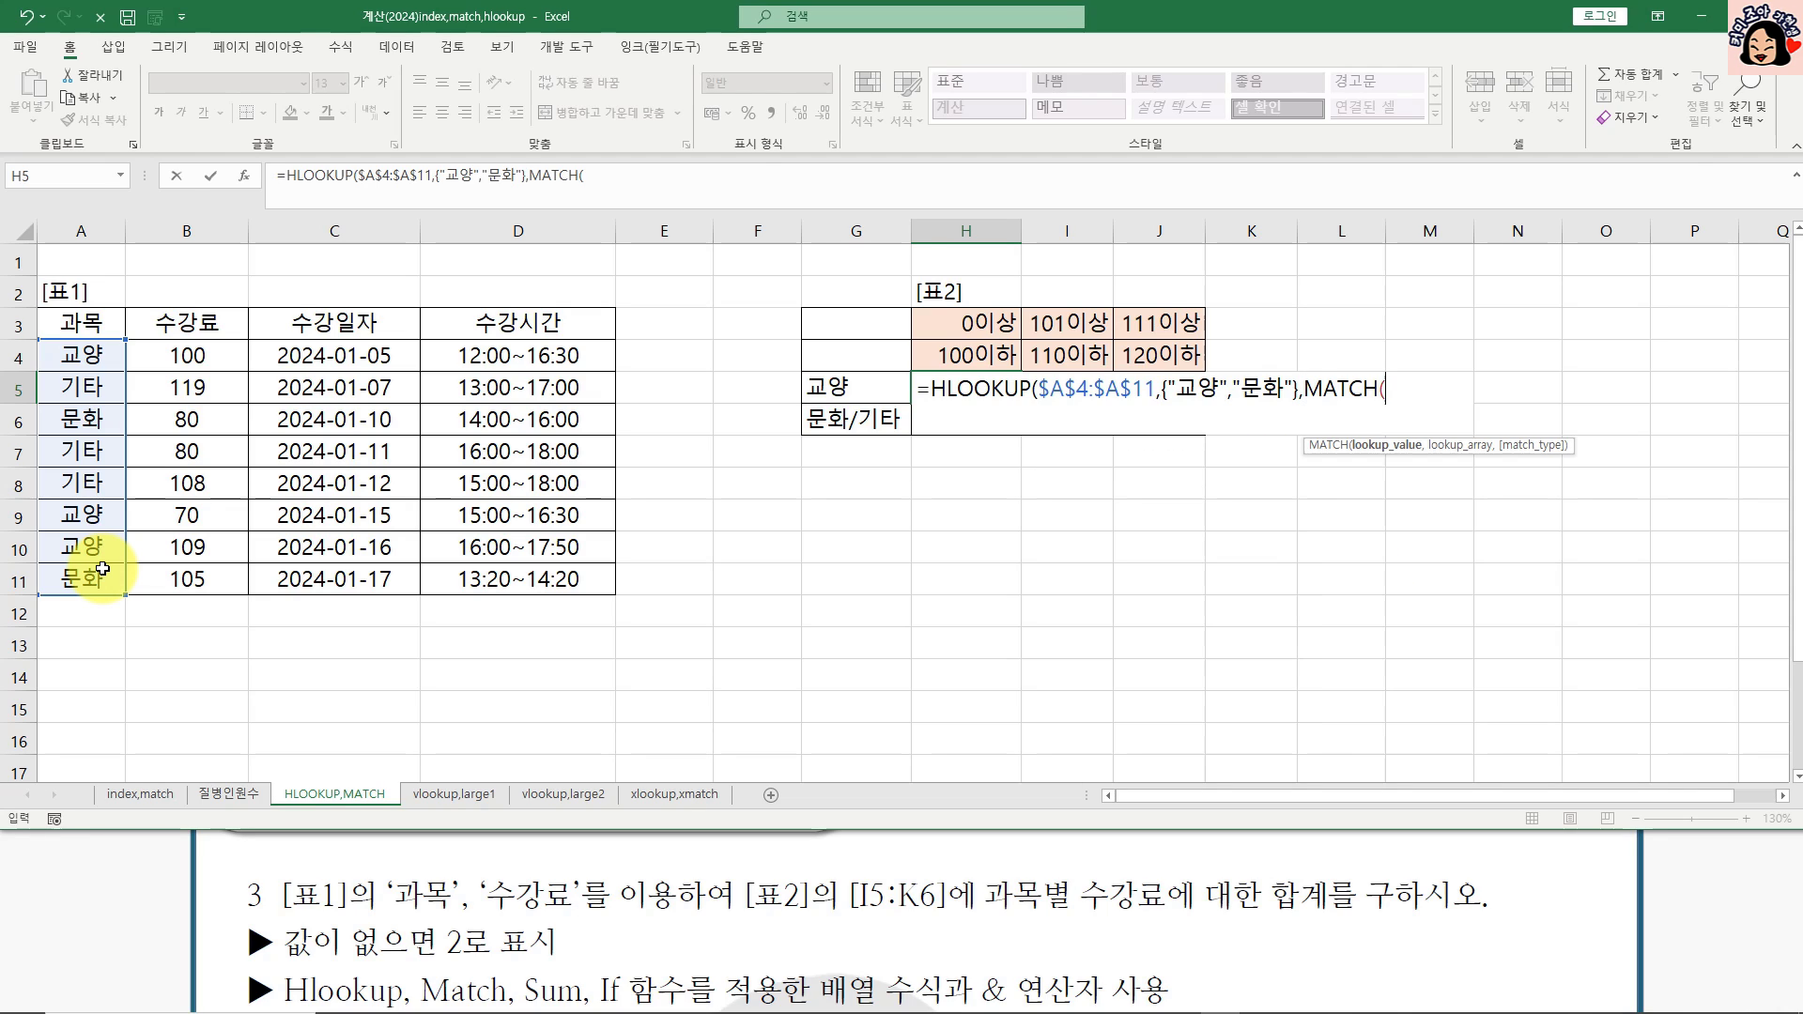
pyautogui.click(866, 389)
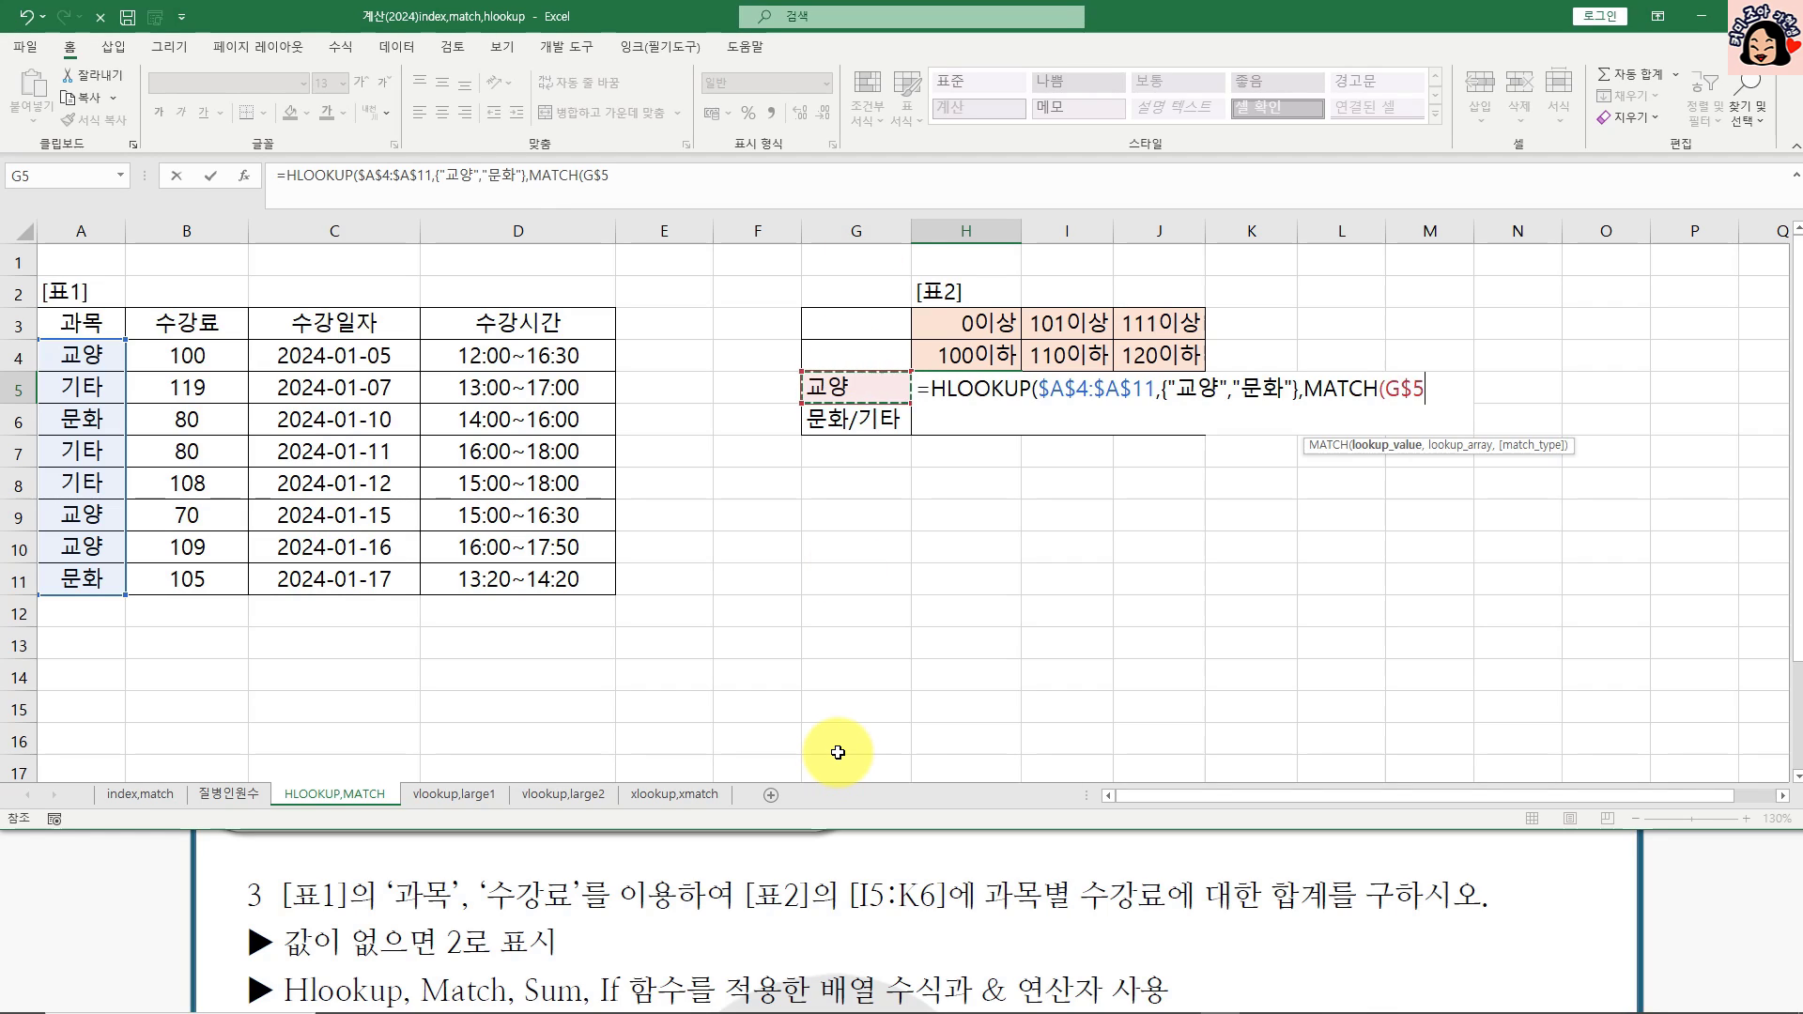
pyautogui.press('F4')
pyautogui.write(',')
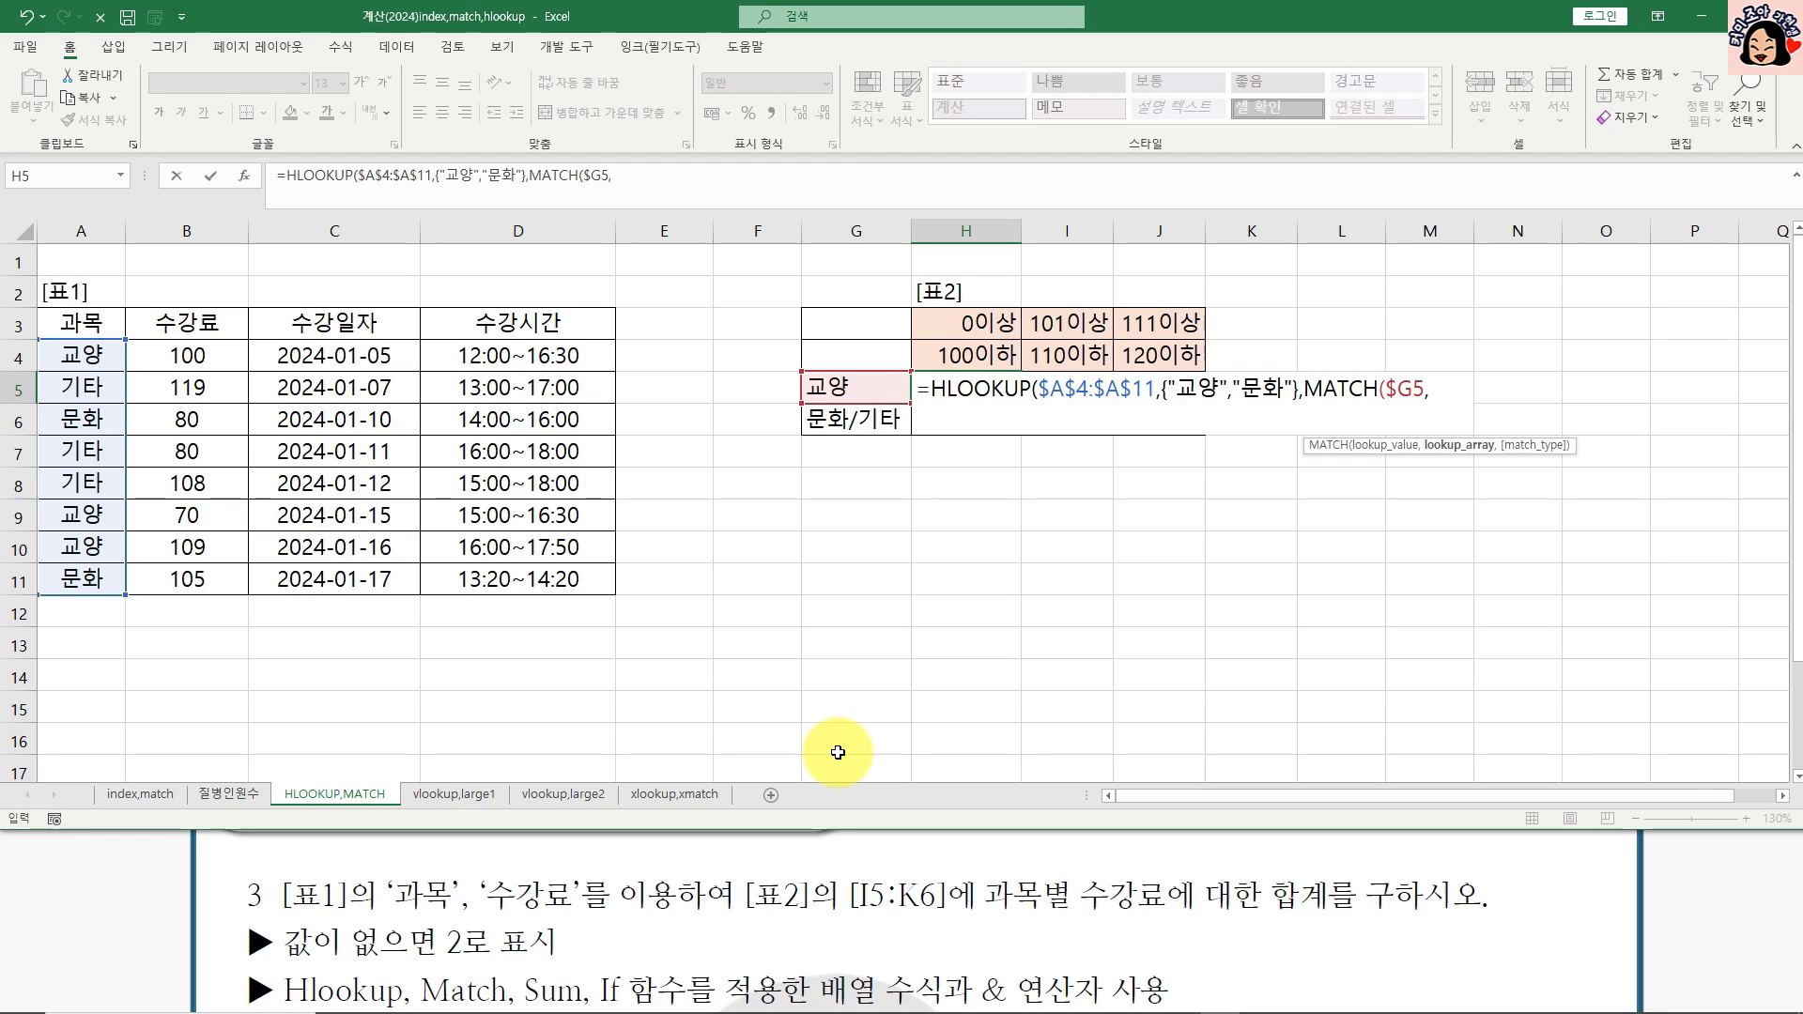
pyautogui.moveTo(839, 387); pyautogui.dragTo(845, 420)
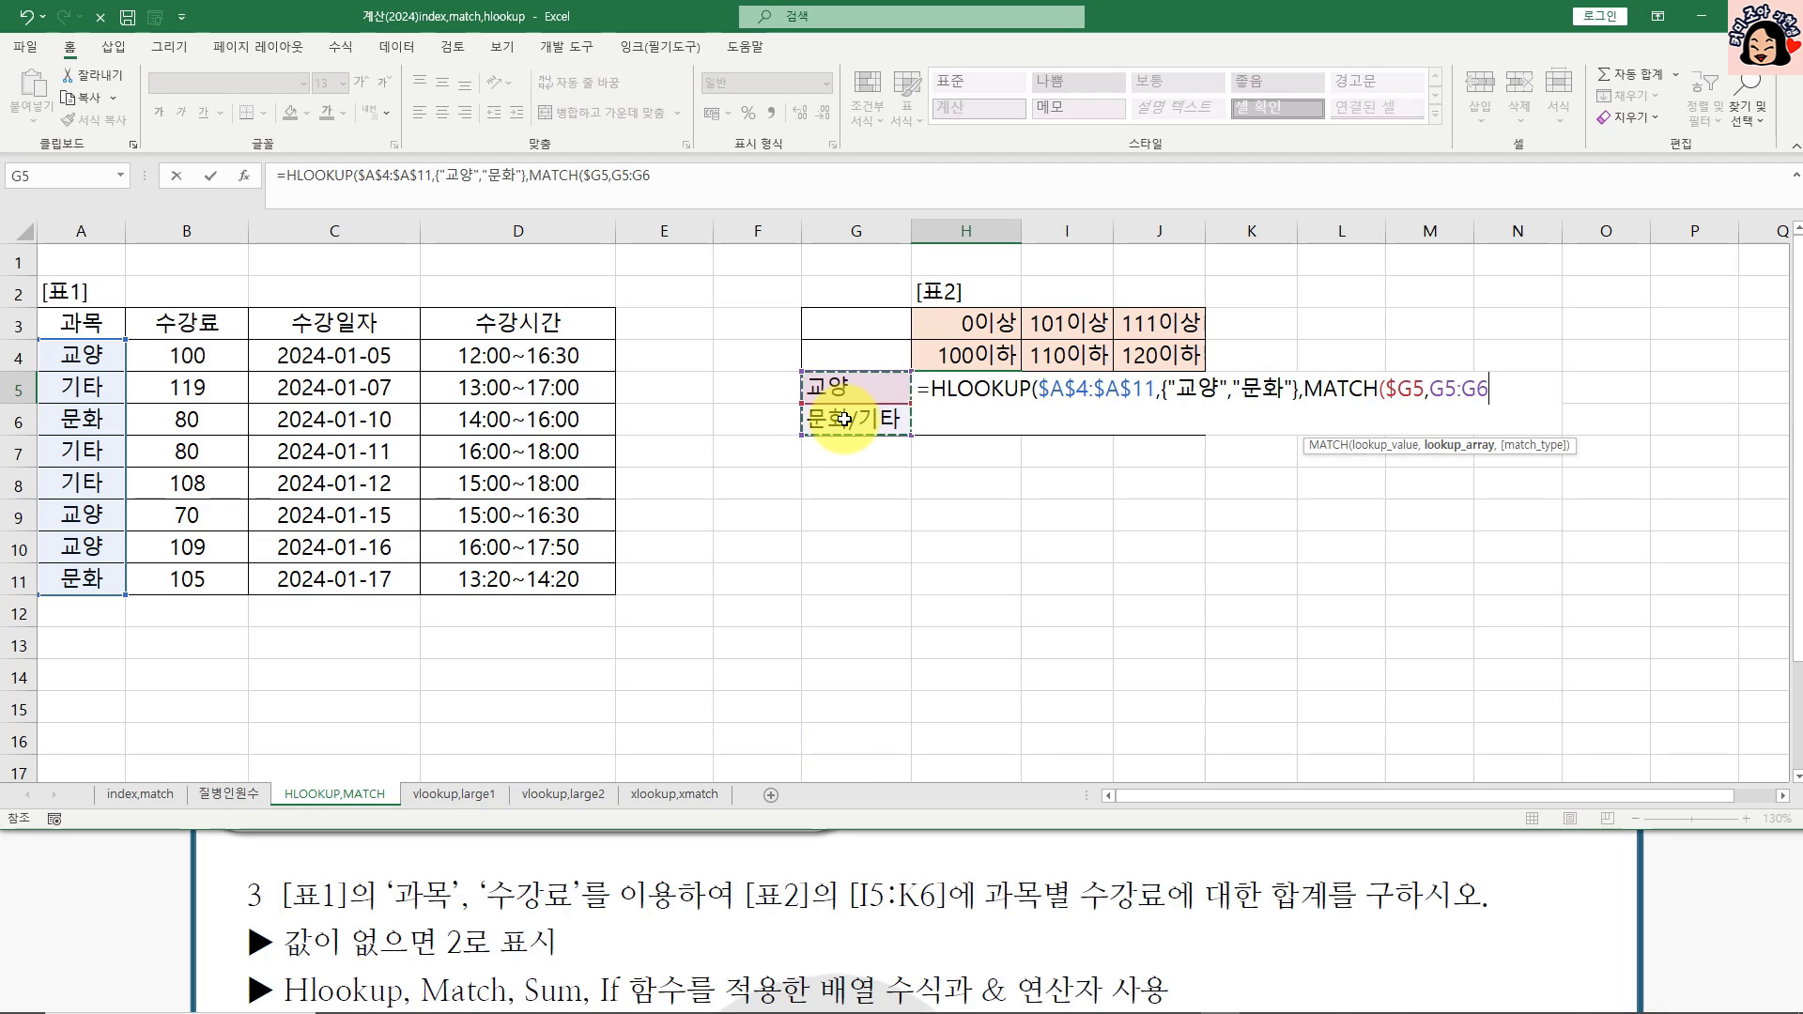
pyautogui.press('F4')
pyautogui.write(',0')
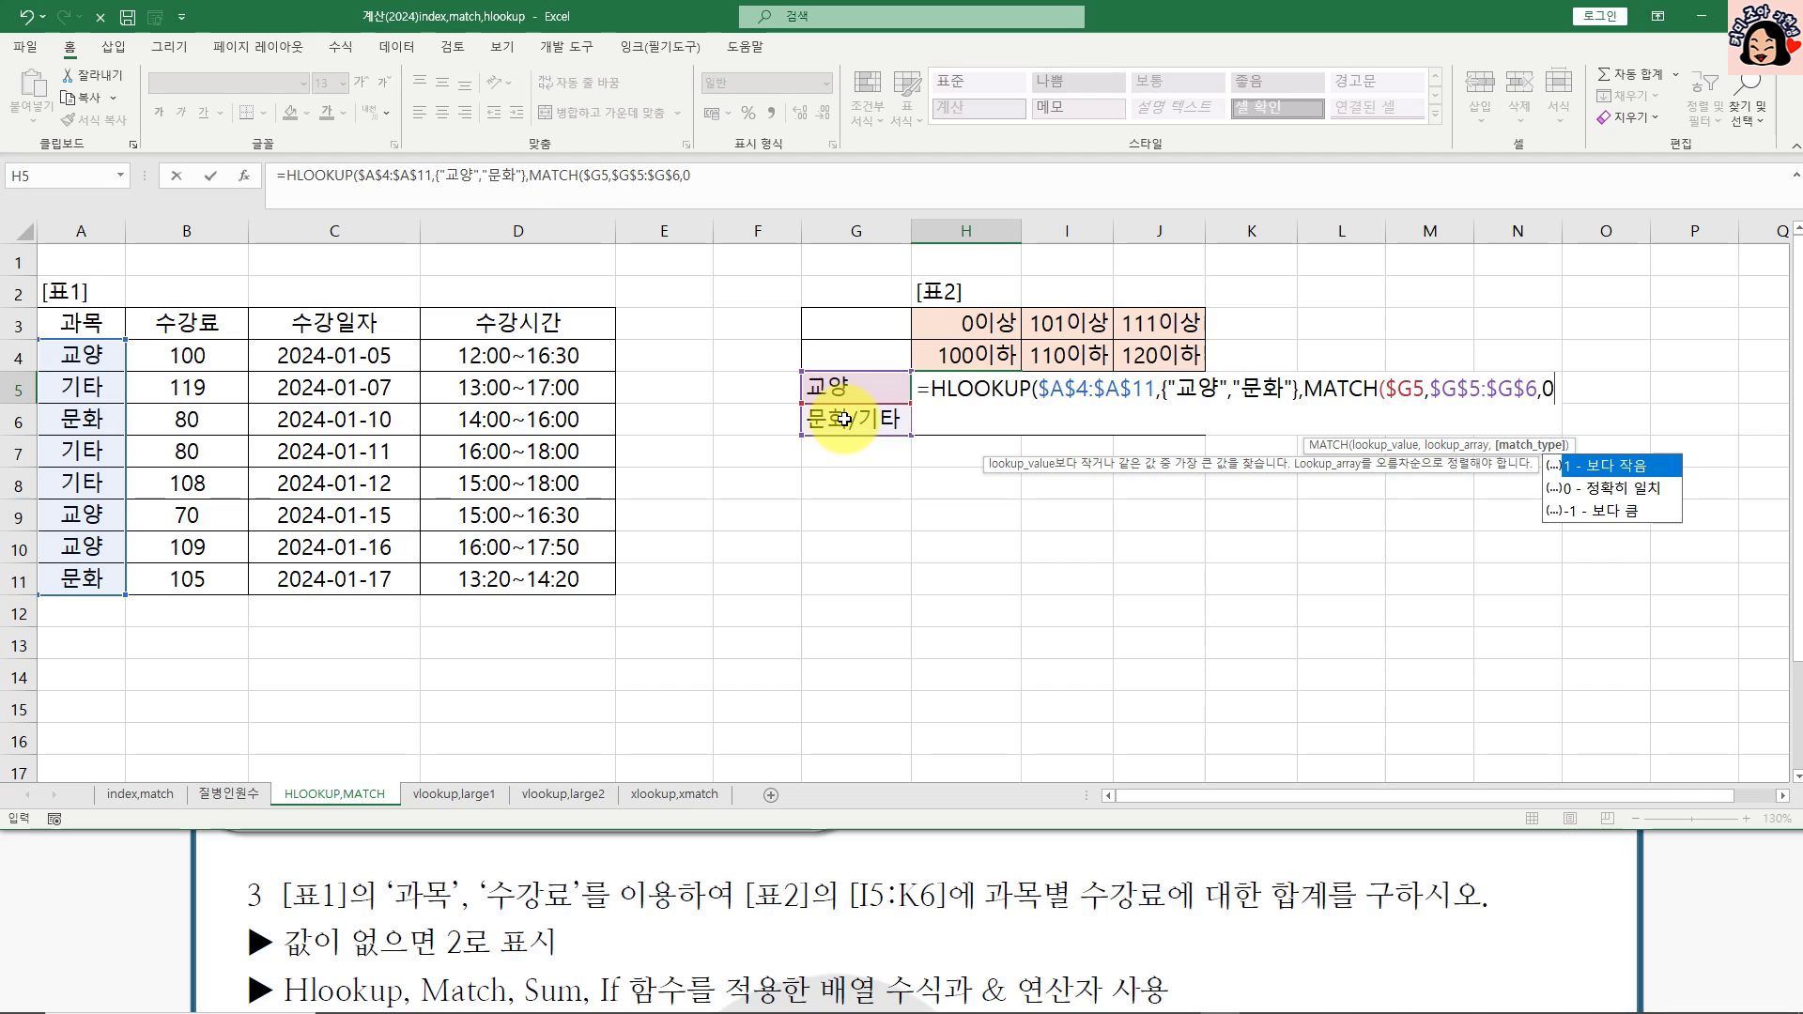
pyautogui.write('))')
# Step: Copy the whole HLOOKUP expression for reuse and insert SUM(IF( in front of it
pyautogui.click(1587, 391)
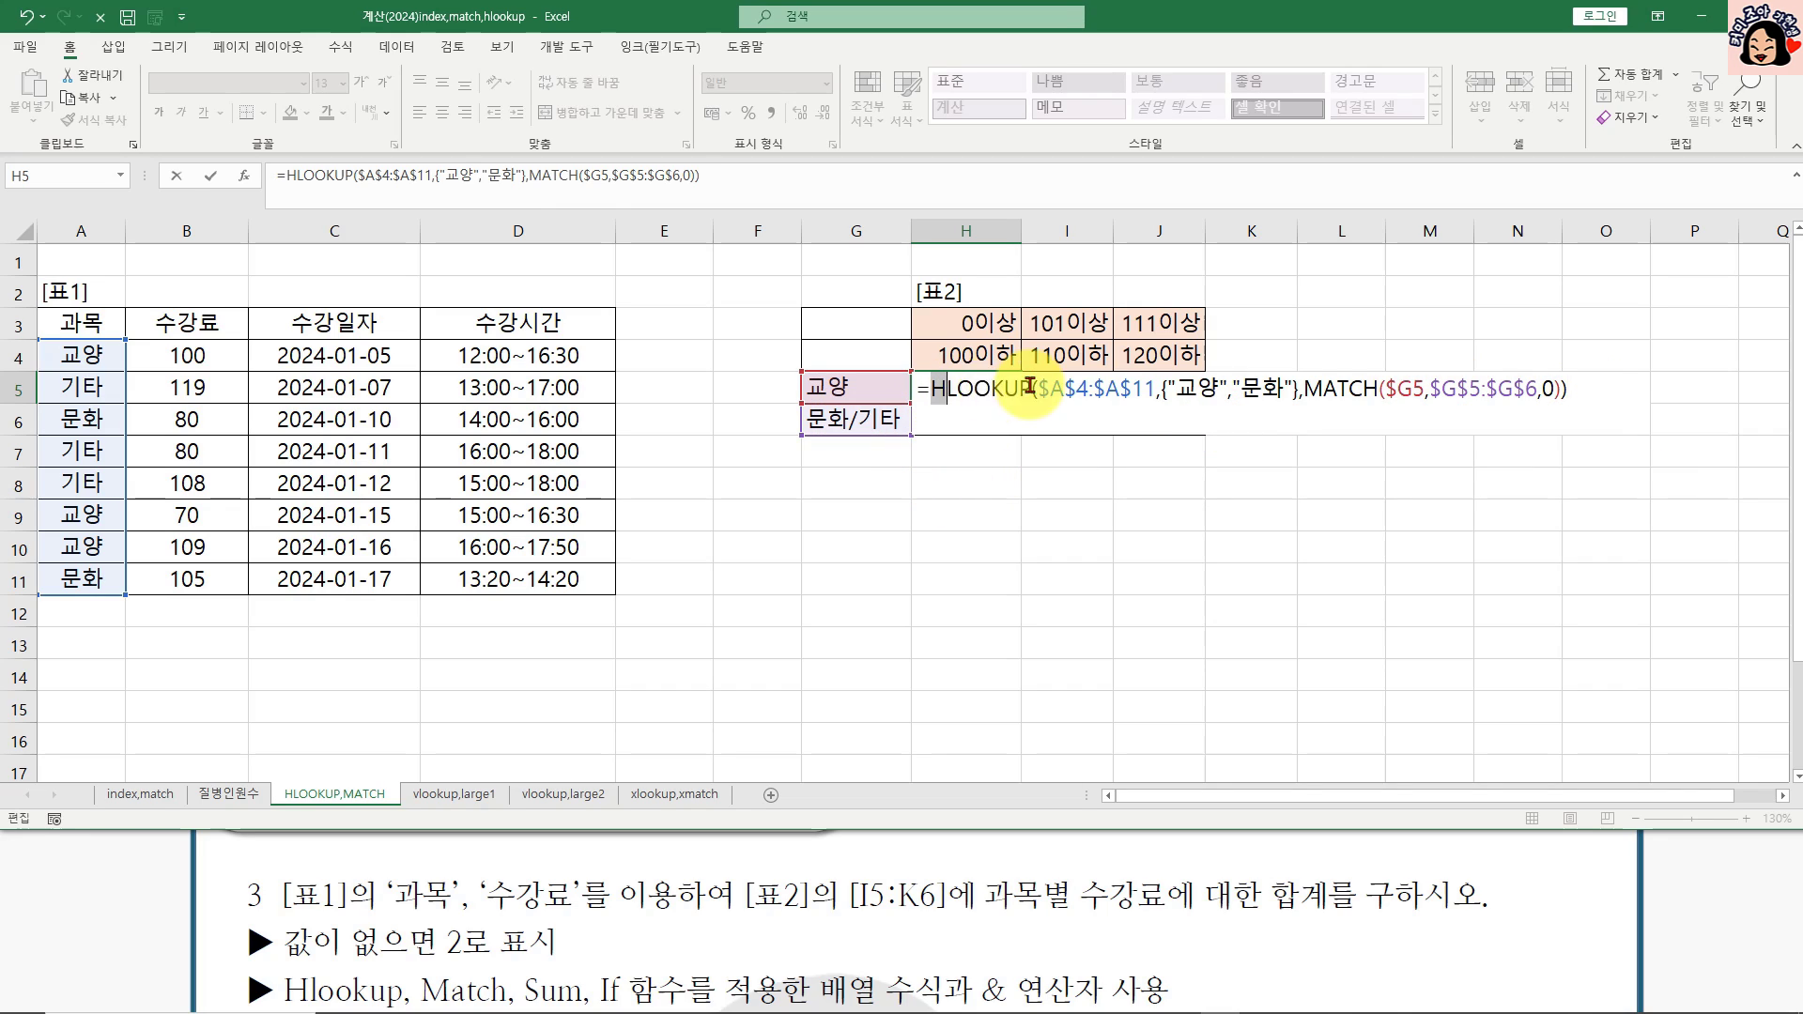
pyautogui.moveTo(928, 388); pyautogui.dragTo(1579, 389)
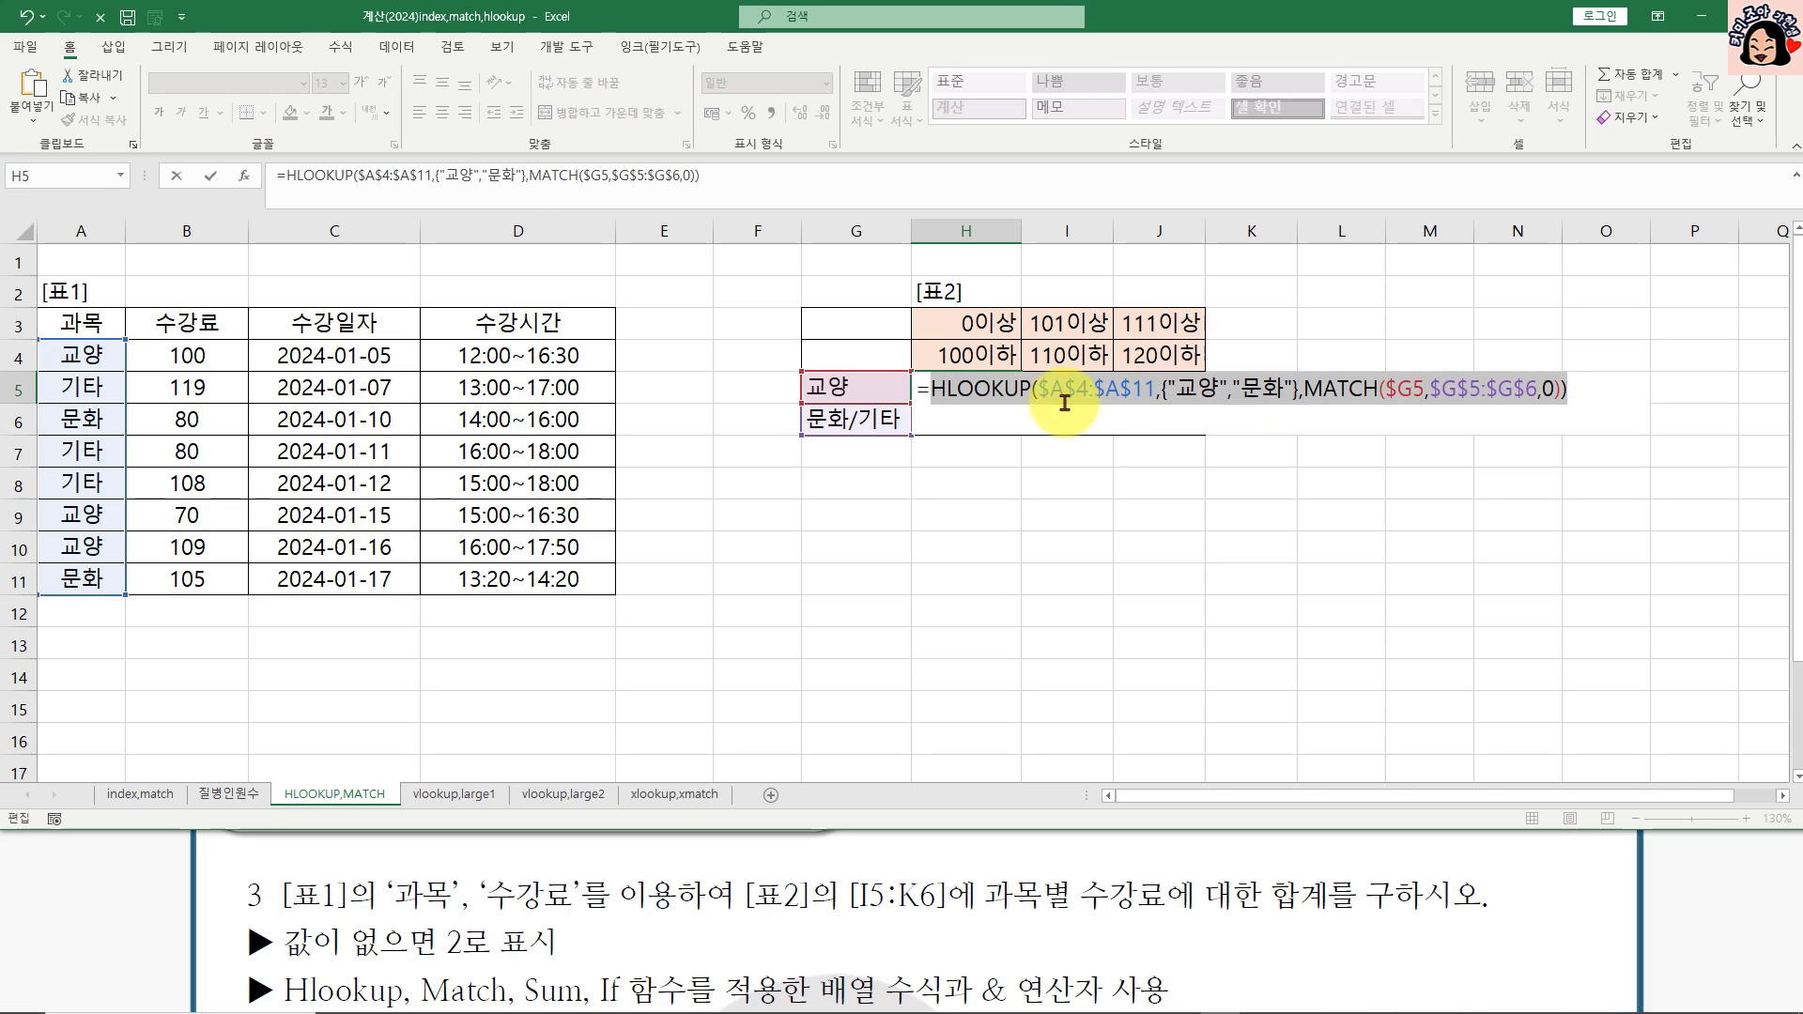
pyautogui.click(939, 389)
pyautogui.write('sum(if(')
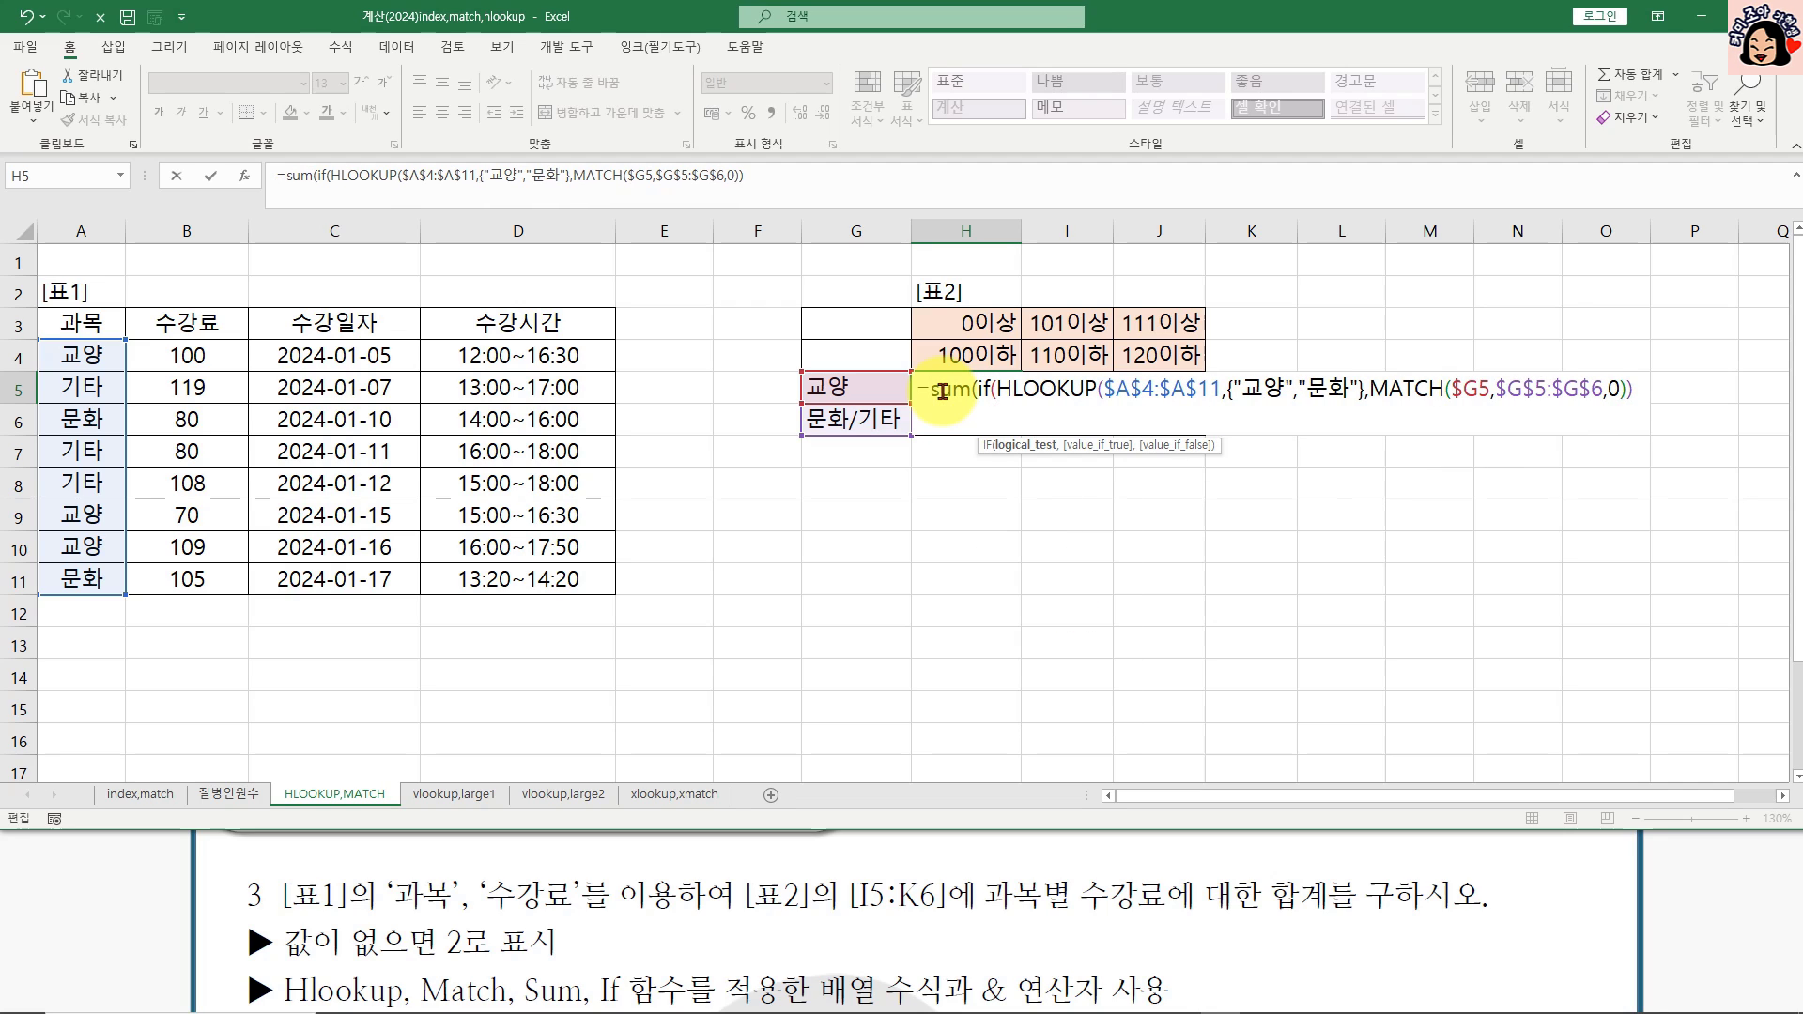
# Step: Turn the HLOOKUP into a parenthesized condition comparing $A$4:$A$11 with its result, followed by a plus sign
pyautogui.write('(')
pyautogui.moveTo(89, 347); pyautogui.dragTo(95, 585)
pyautogui.press('F4')
pyautogui.write('=')
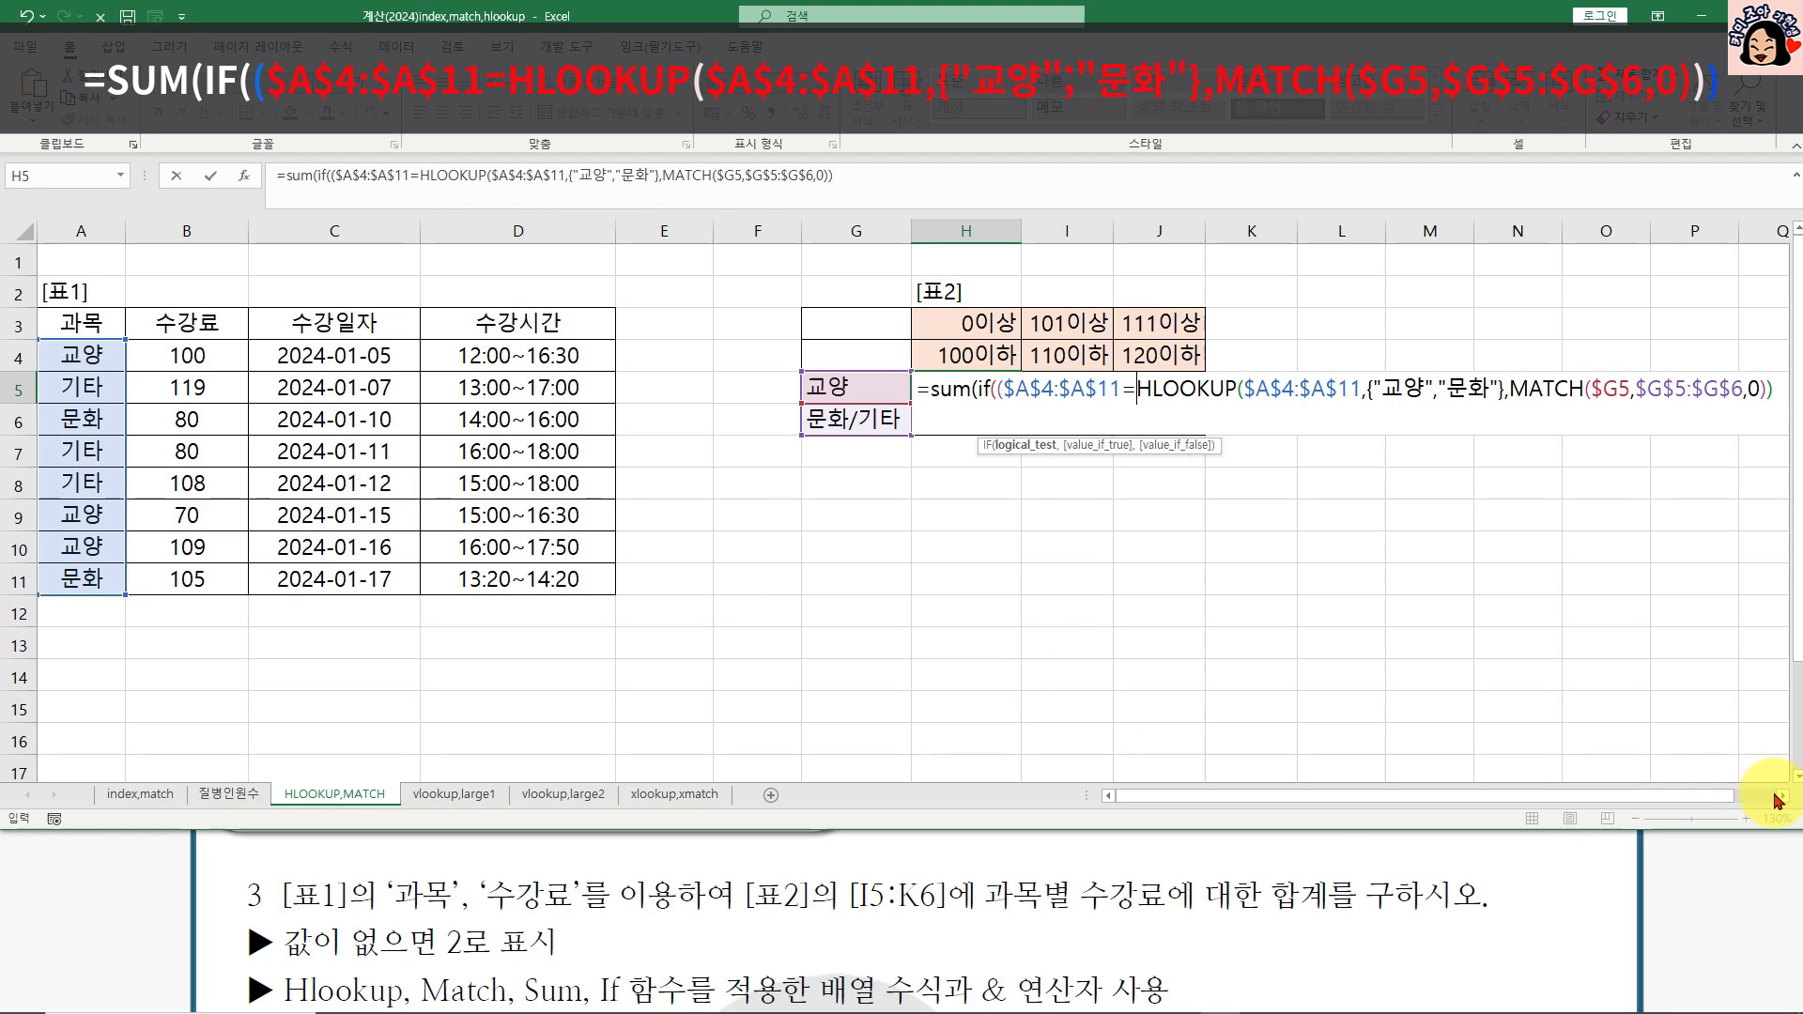
pyautogui.hscroll(5, 1778, 801)
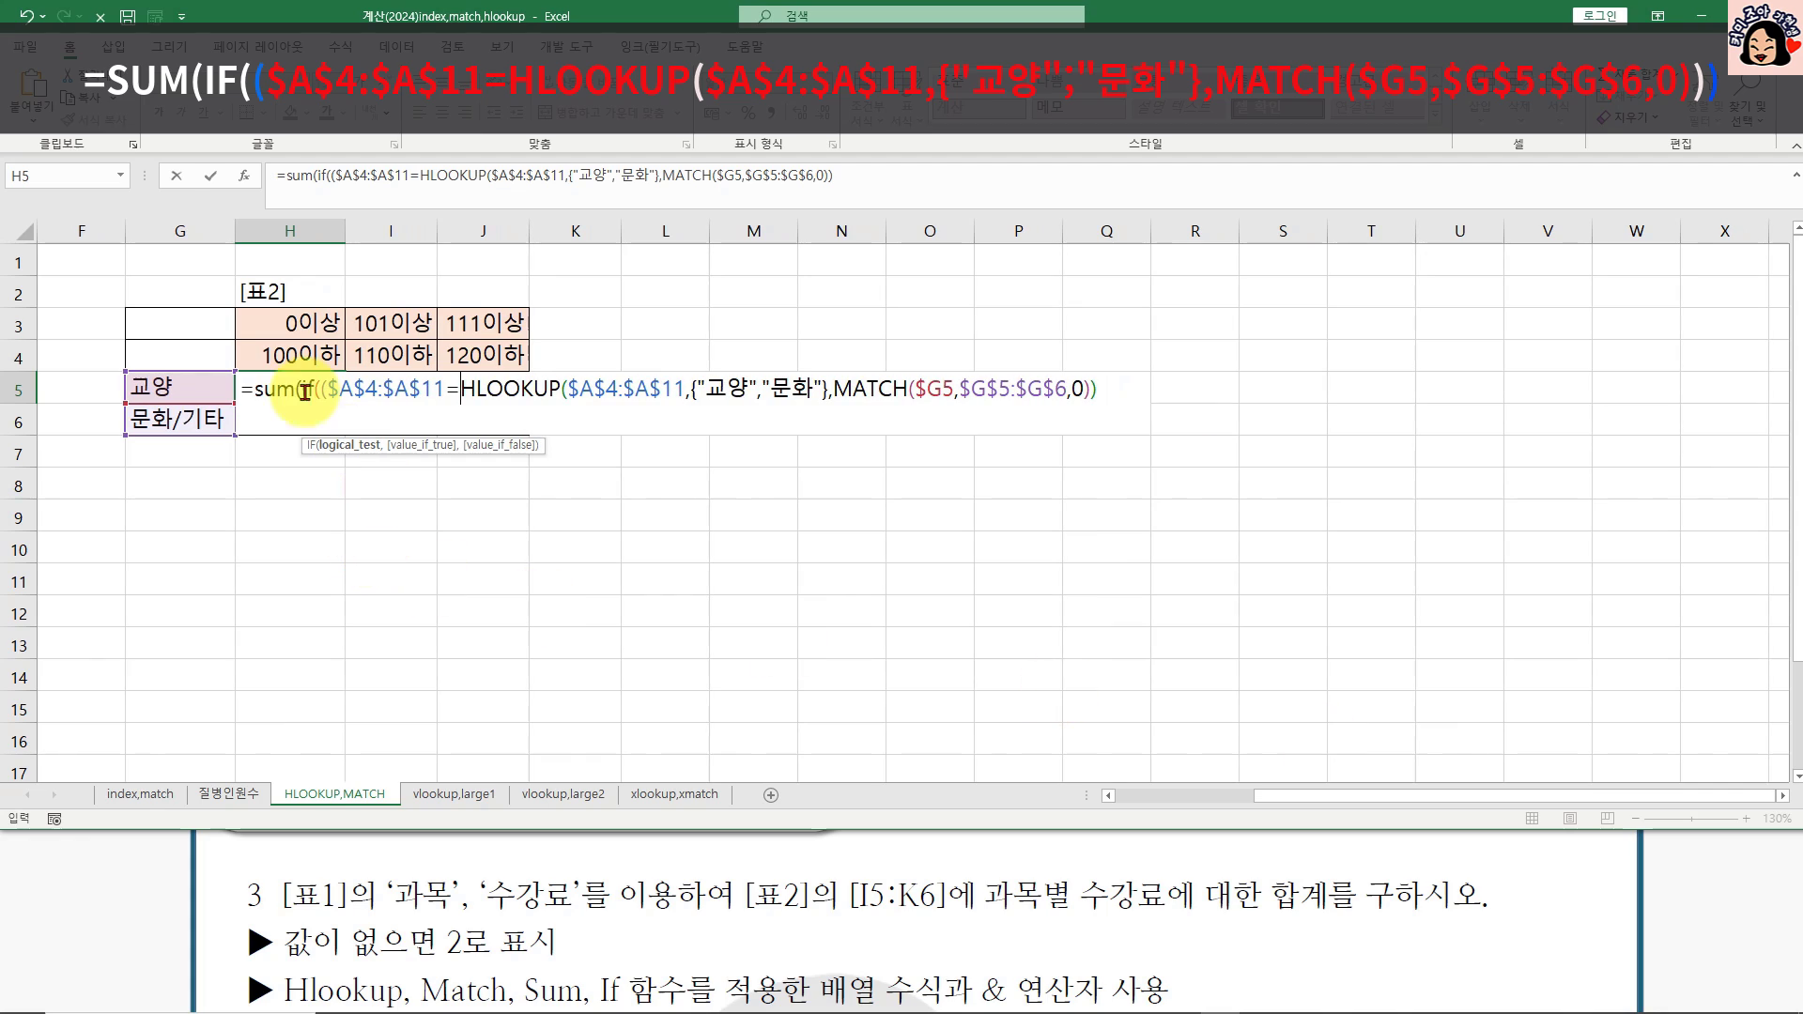
pyautogui.click(1108, 389)
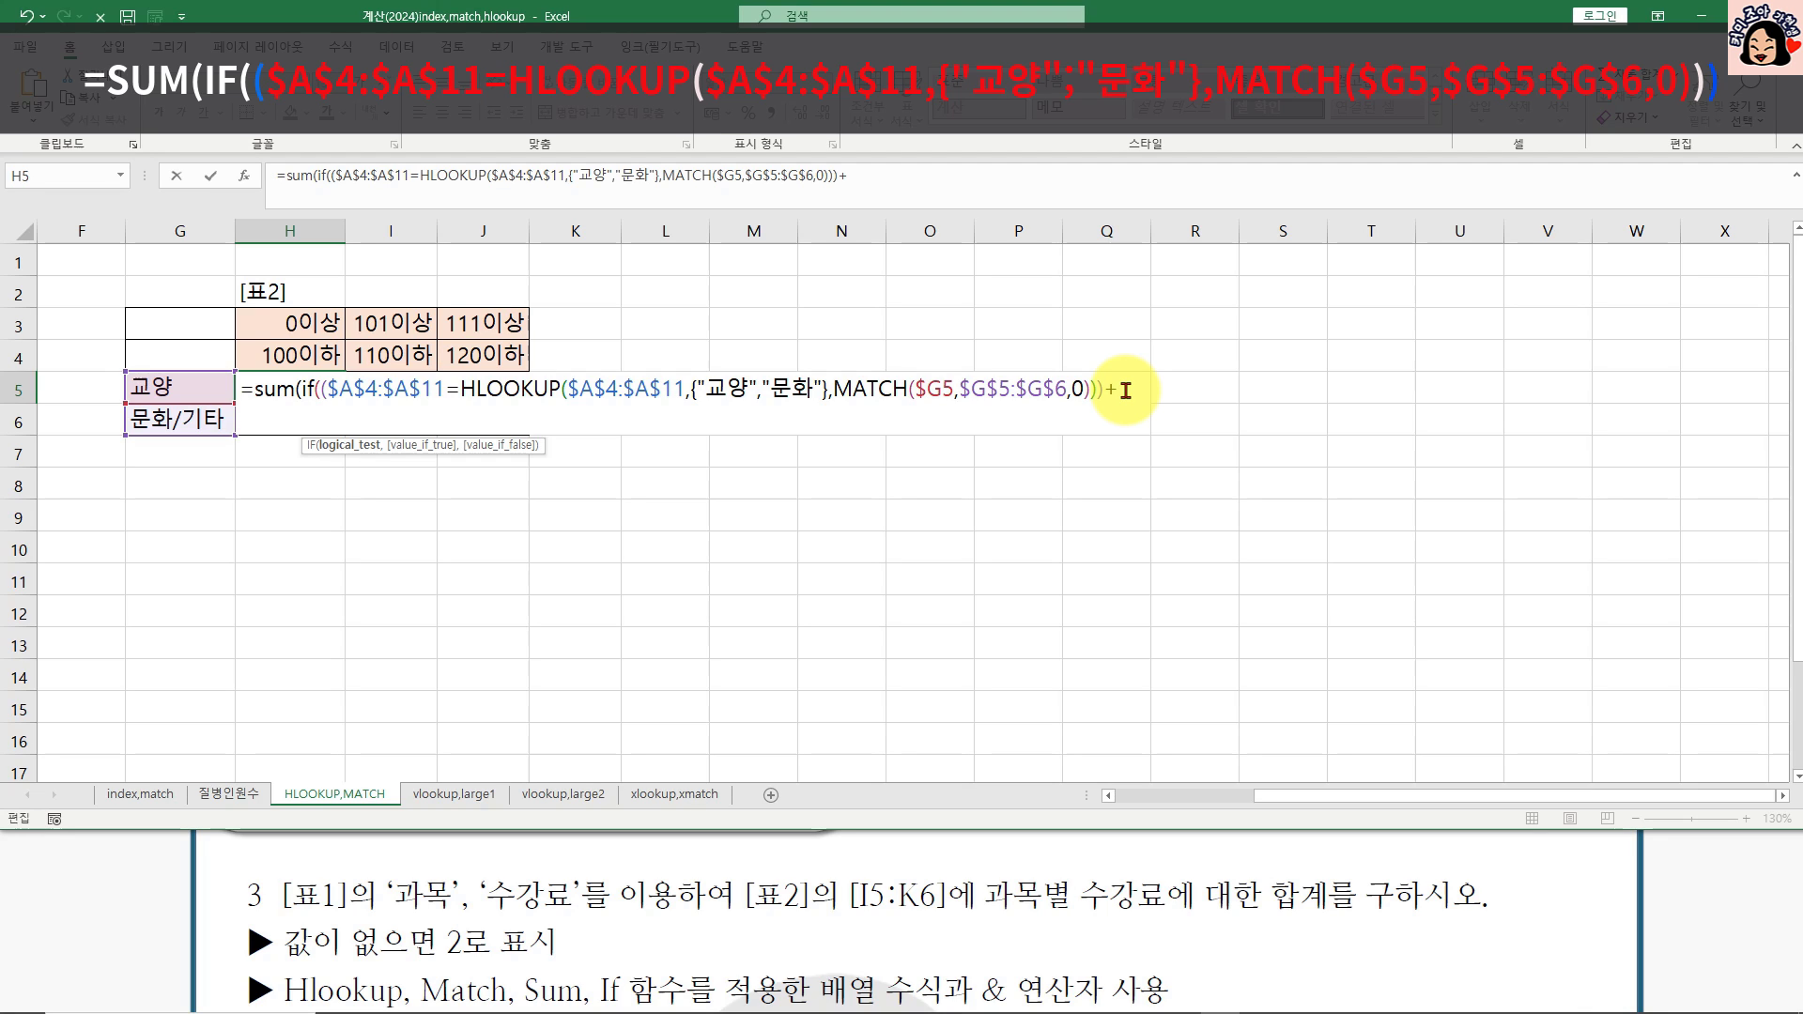
# Step: Add a second condition comparing $A$4:$A$11 with the copied HLOOKUP expression
pyautogui.write('(')
pyautogui.moveTo(1328, 796); pyautogui.dragTo(1162, 798)
pyautogui.moveTo(80, 357); pyautogui.dragTo(86, 587)
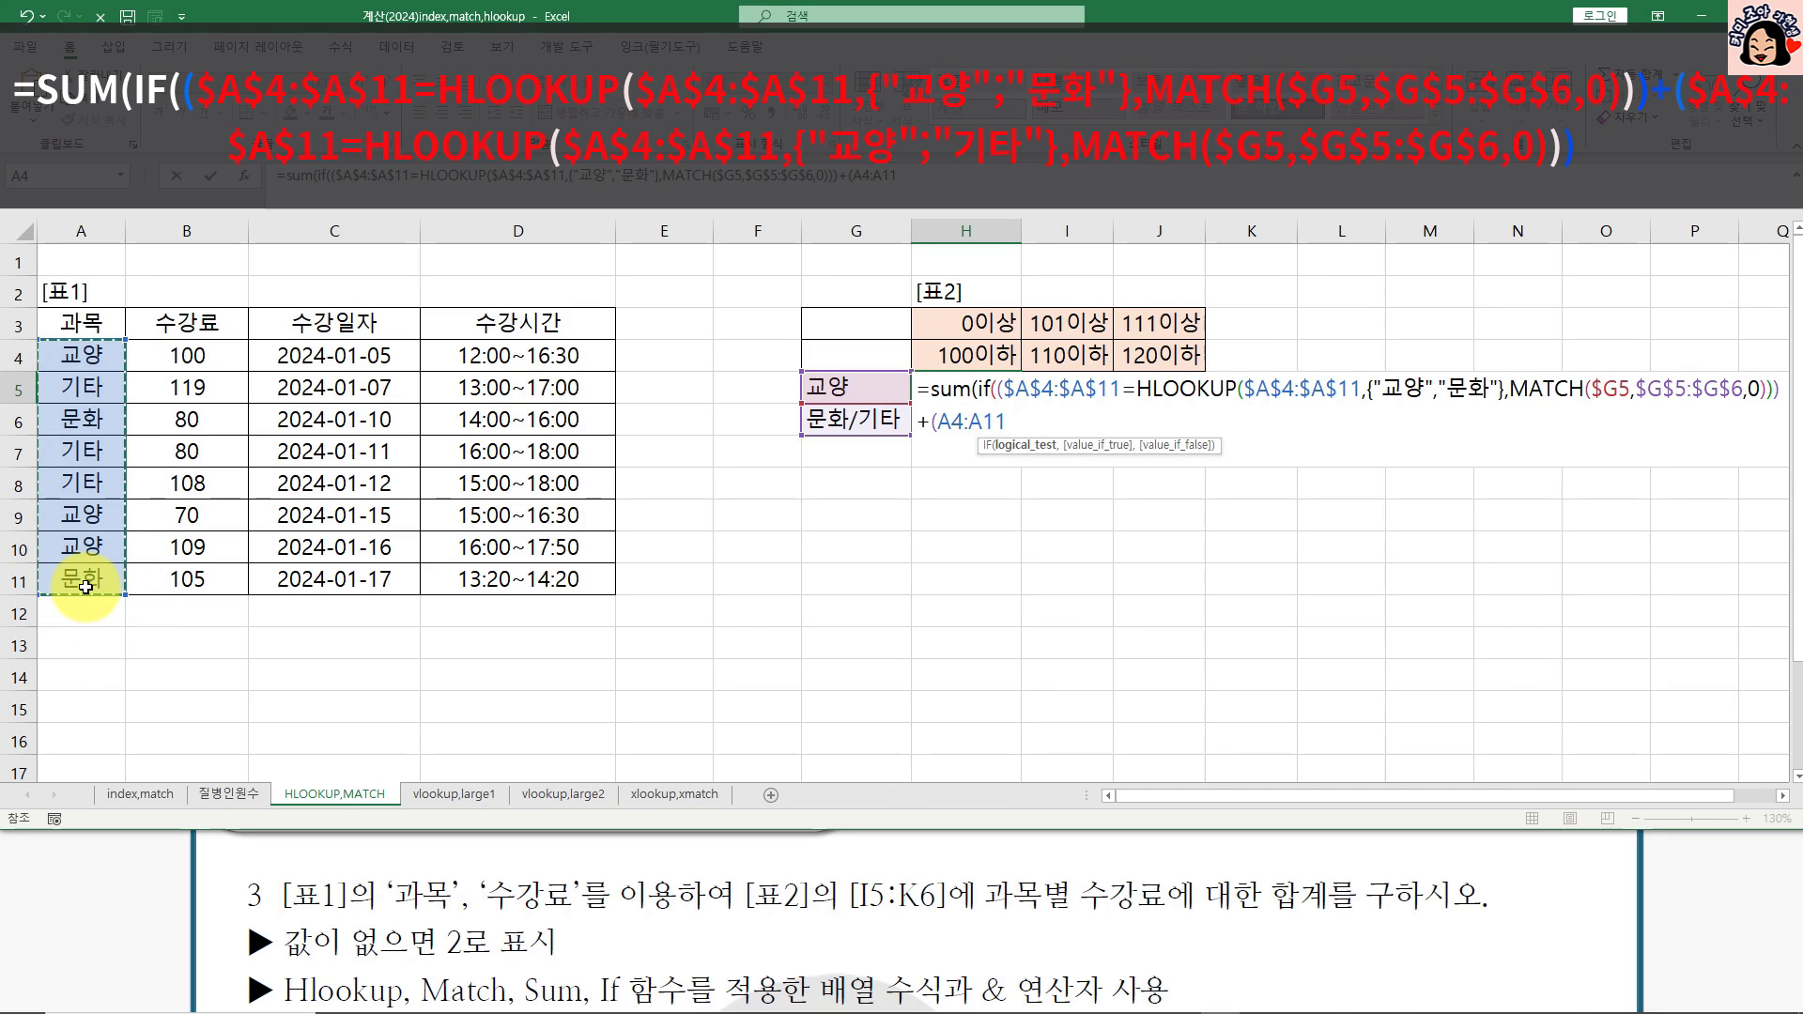
pyautogui.press('F4')
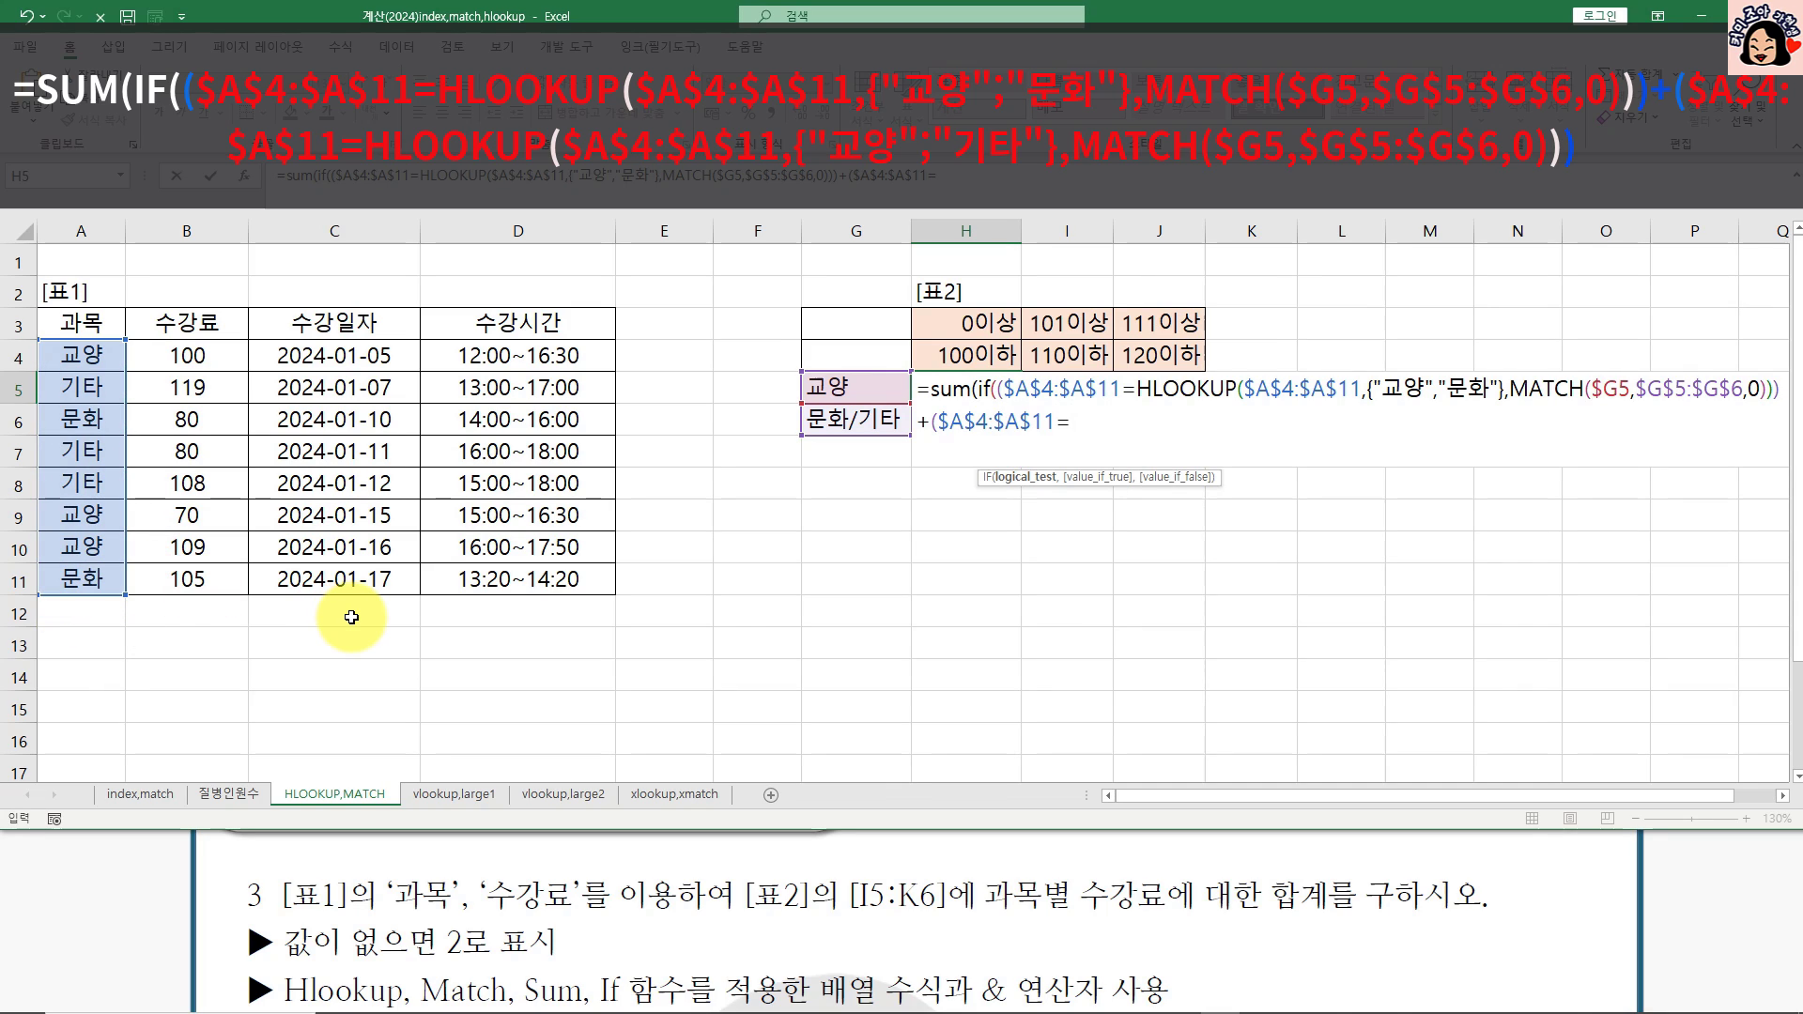
pyautogui.write('=HLOOKUP($A$4:$A$11,{"교양","문화"},MATCH($G5,$G$5:$G$6,0))')
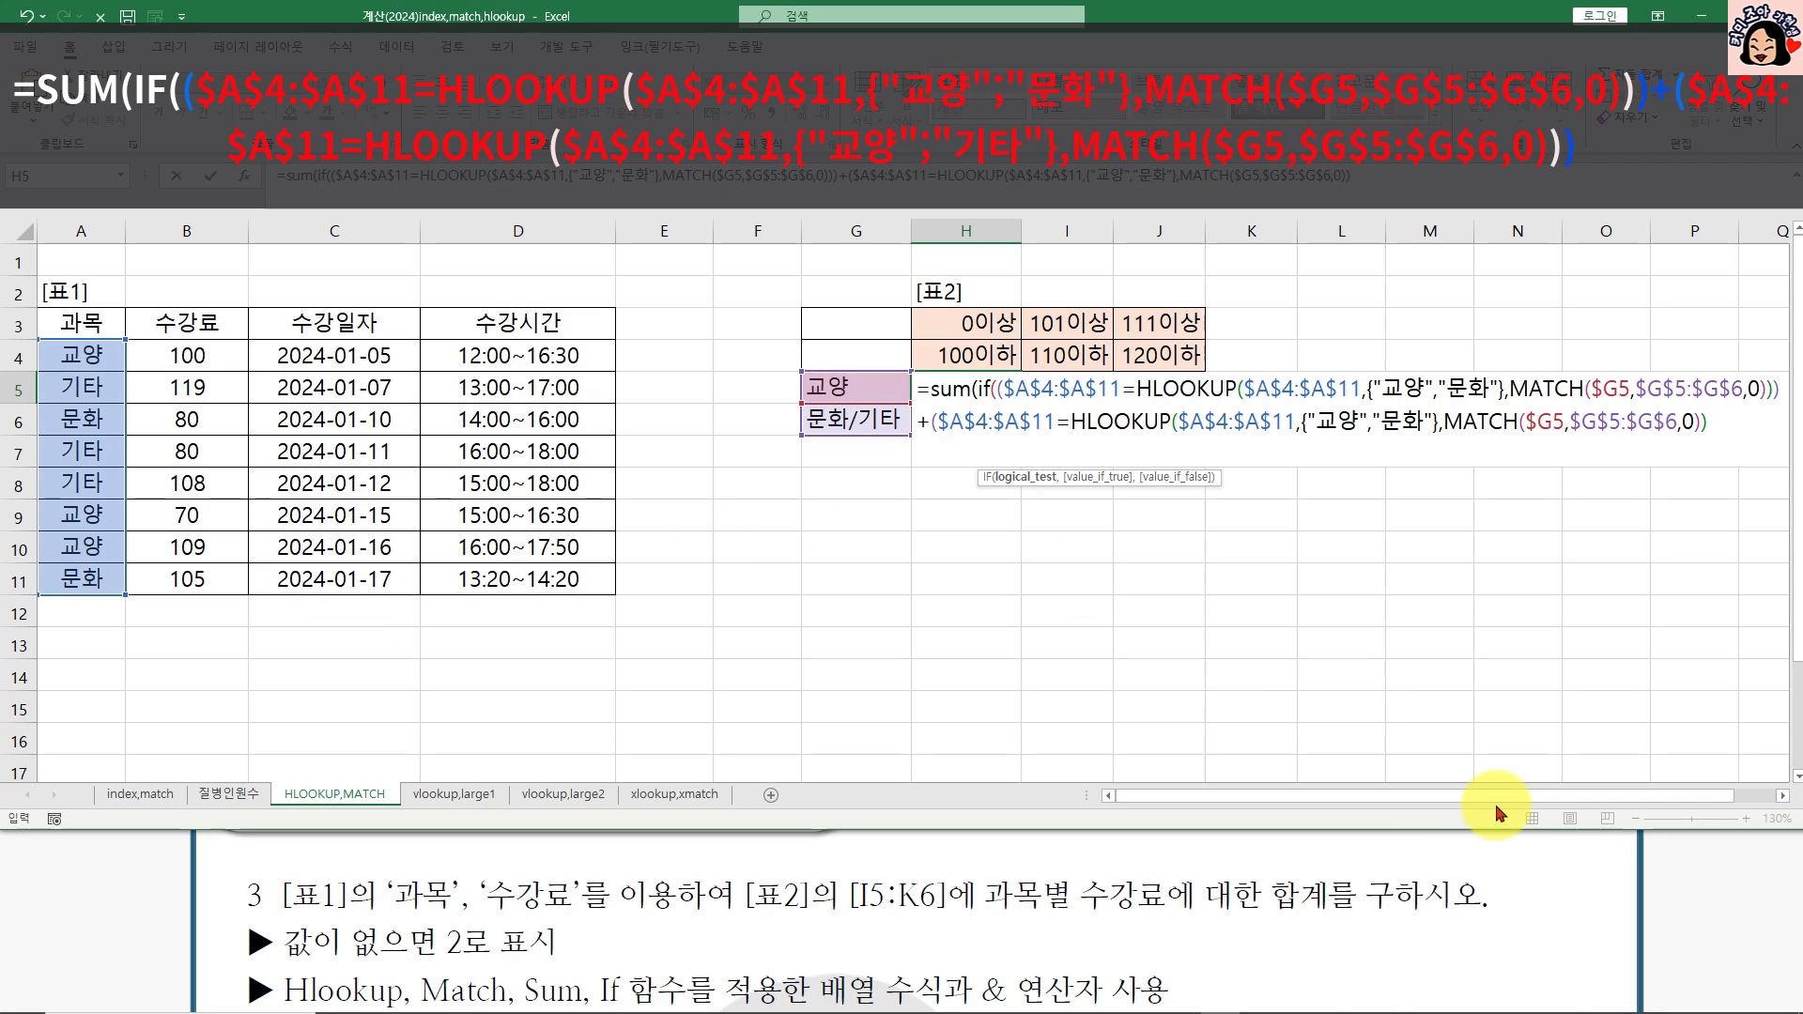
# Step: Replace 문화 with 기타 in the second HLOOKUP's array constant and close the second condition's parenthesis
pyautogui.moveTo(1495, 798); pyautogui.dragTo(1579, 796)
pyautogui.moveTo(1215, 421); pyautogui.dragTo(1256, 421)
pyautogui.write('기타')
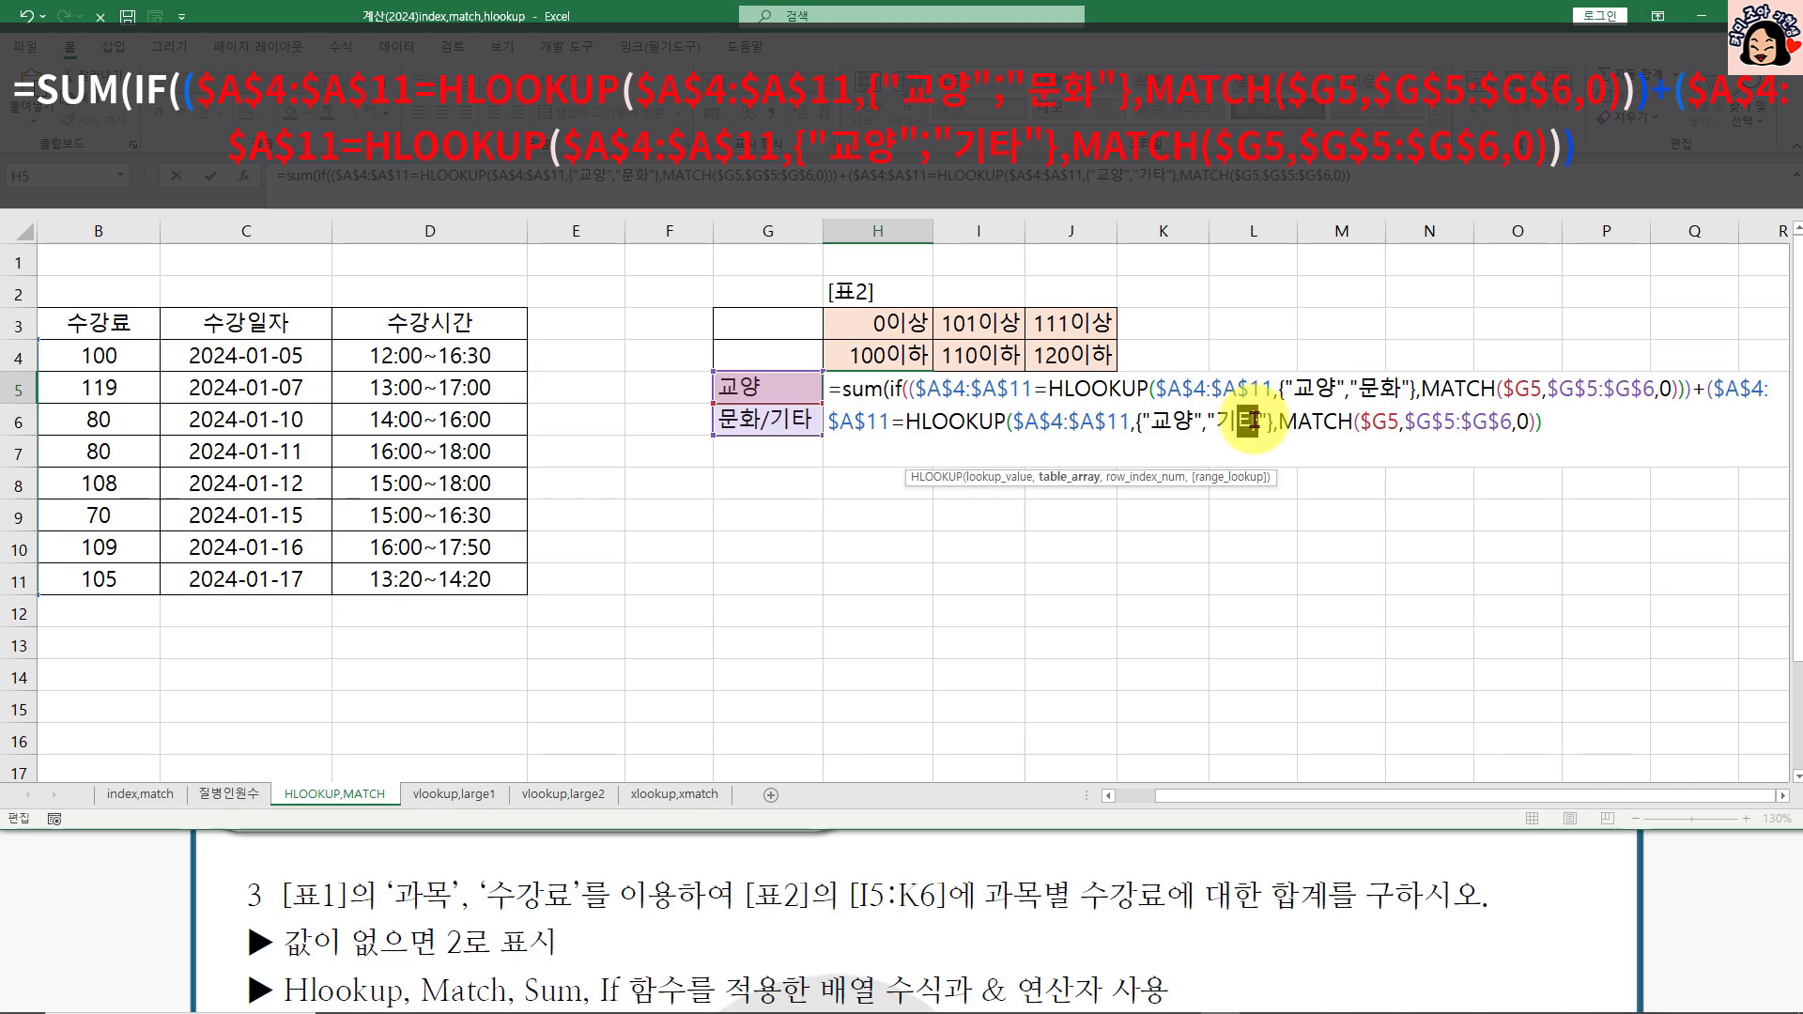
pyautogui.moveTo(1490, 419); pyautogui.dragTo(1457, 422)
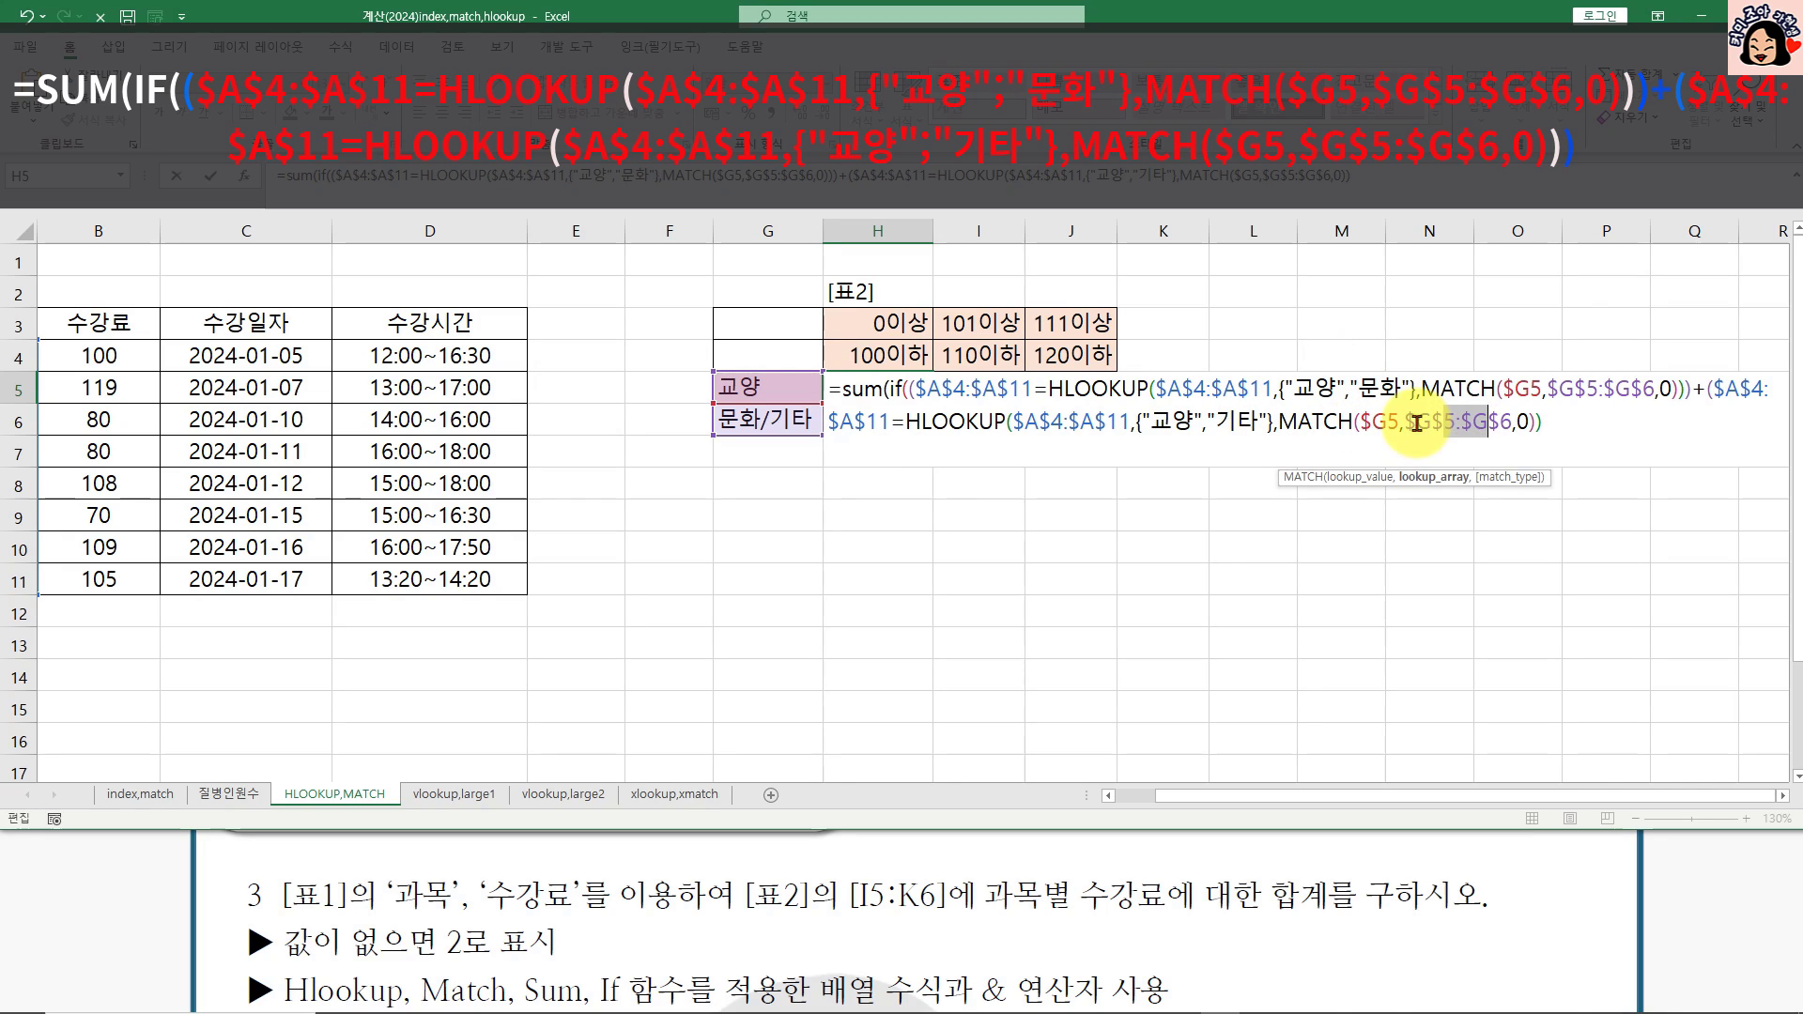
pyautogui.click(1242, 415)
pyautogui.click(1557, 421)
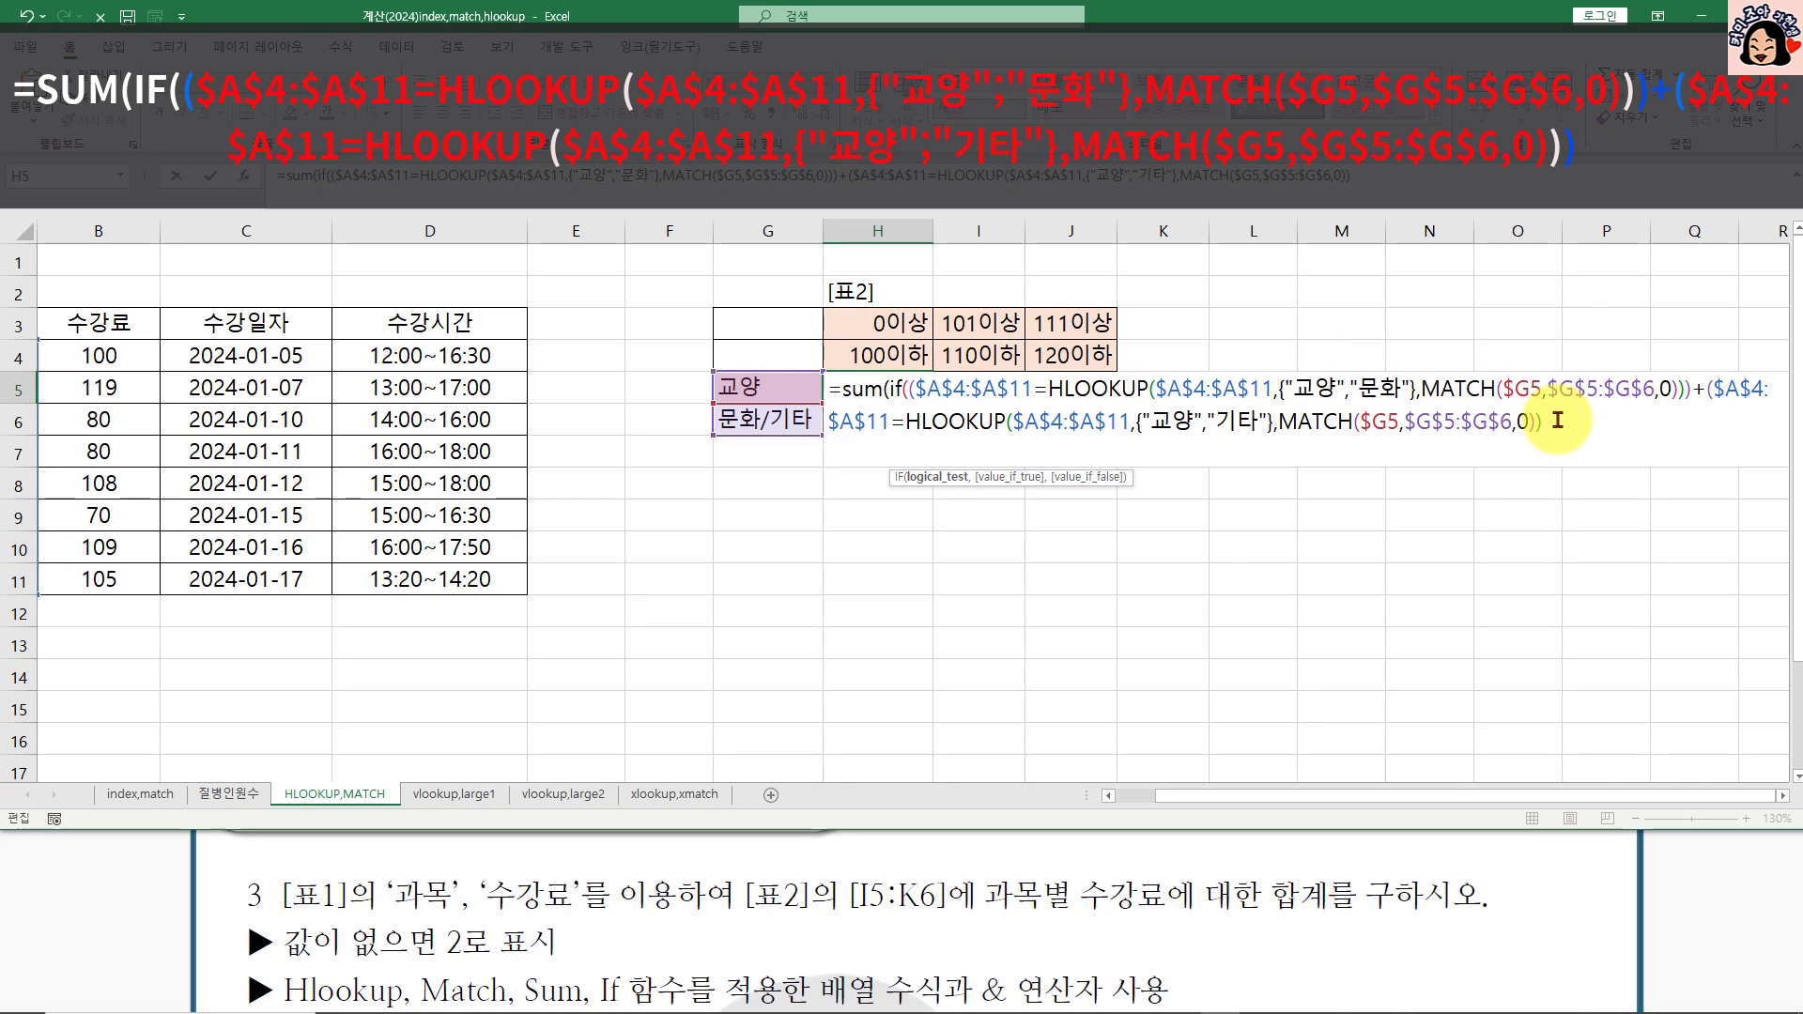
pyautogui.write(')')
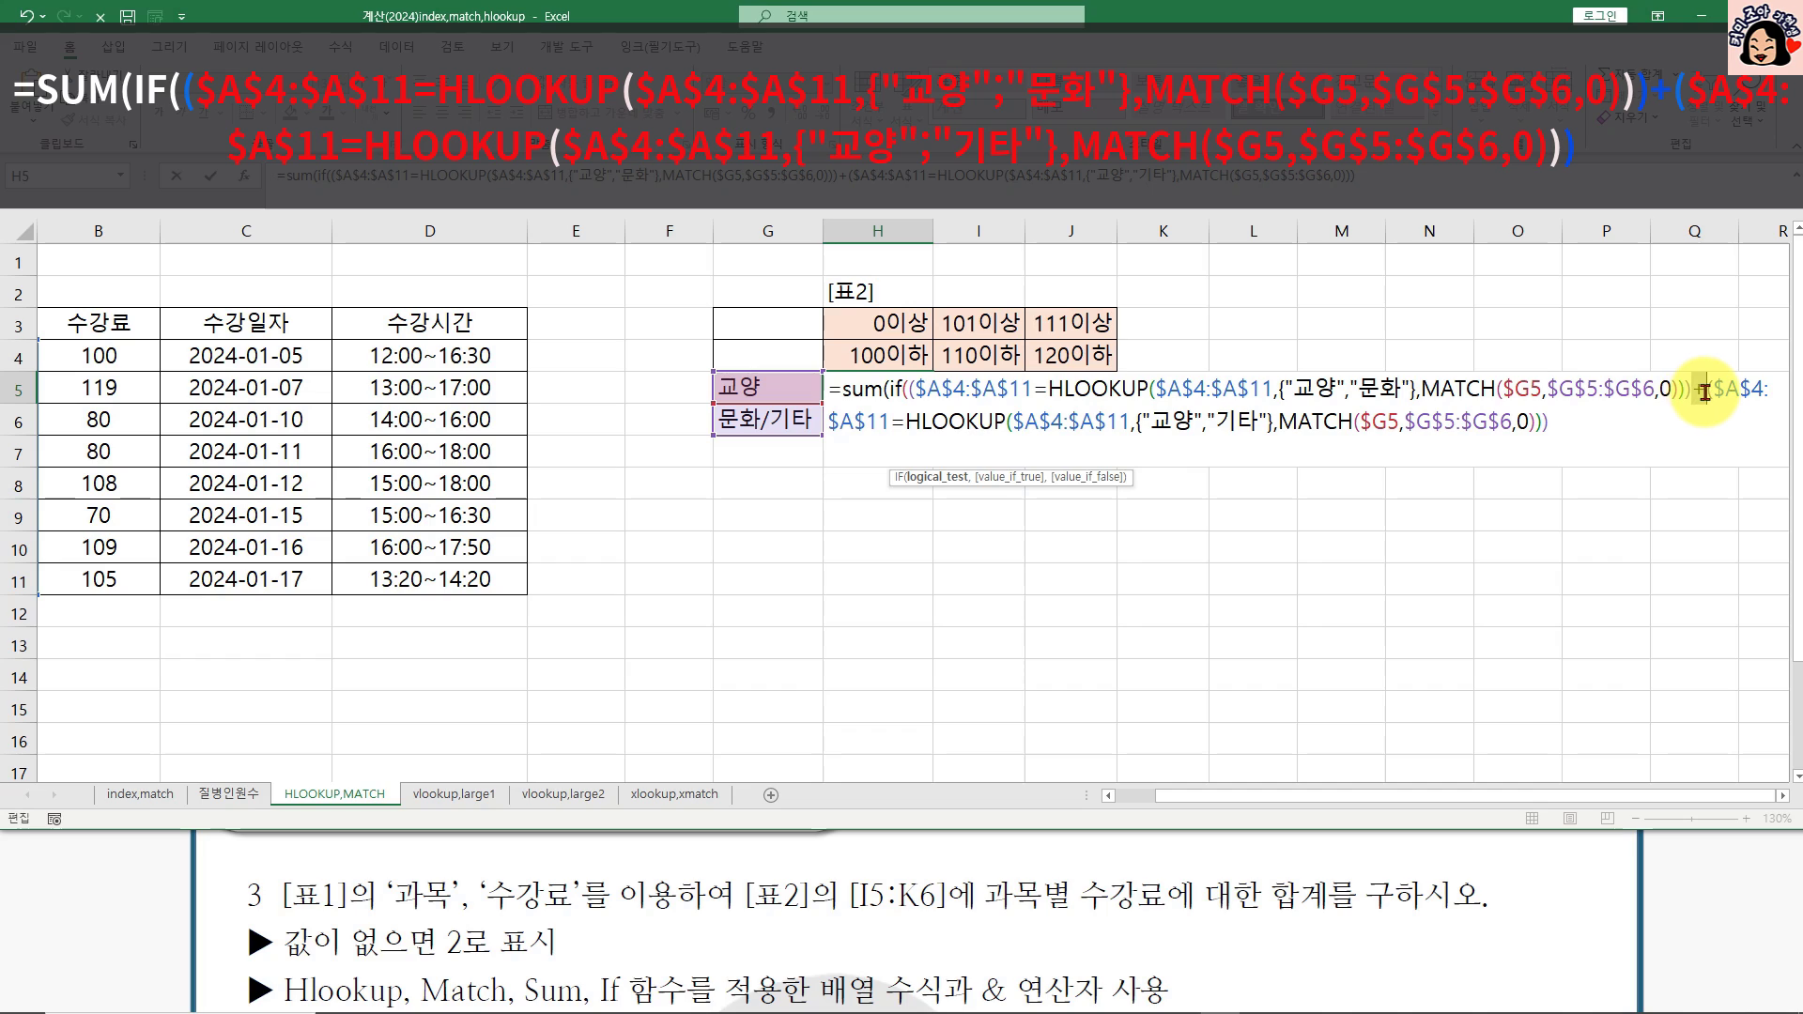
# Step: Enclose the two added subject conditions in an outer pair of parentheses inside the IF
pyautogui.click(1409, 388)
pyautogui.click(1416, 422)
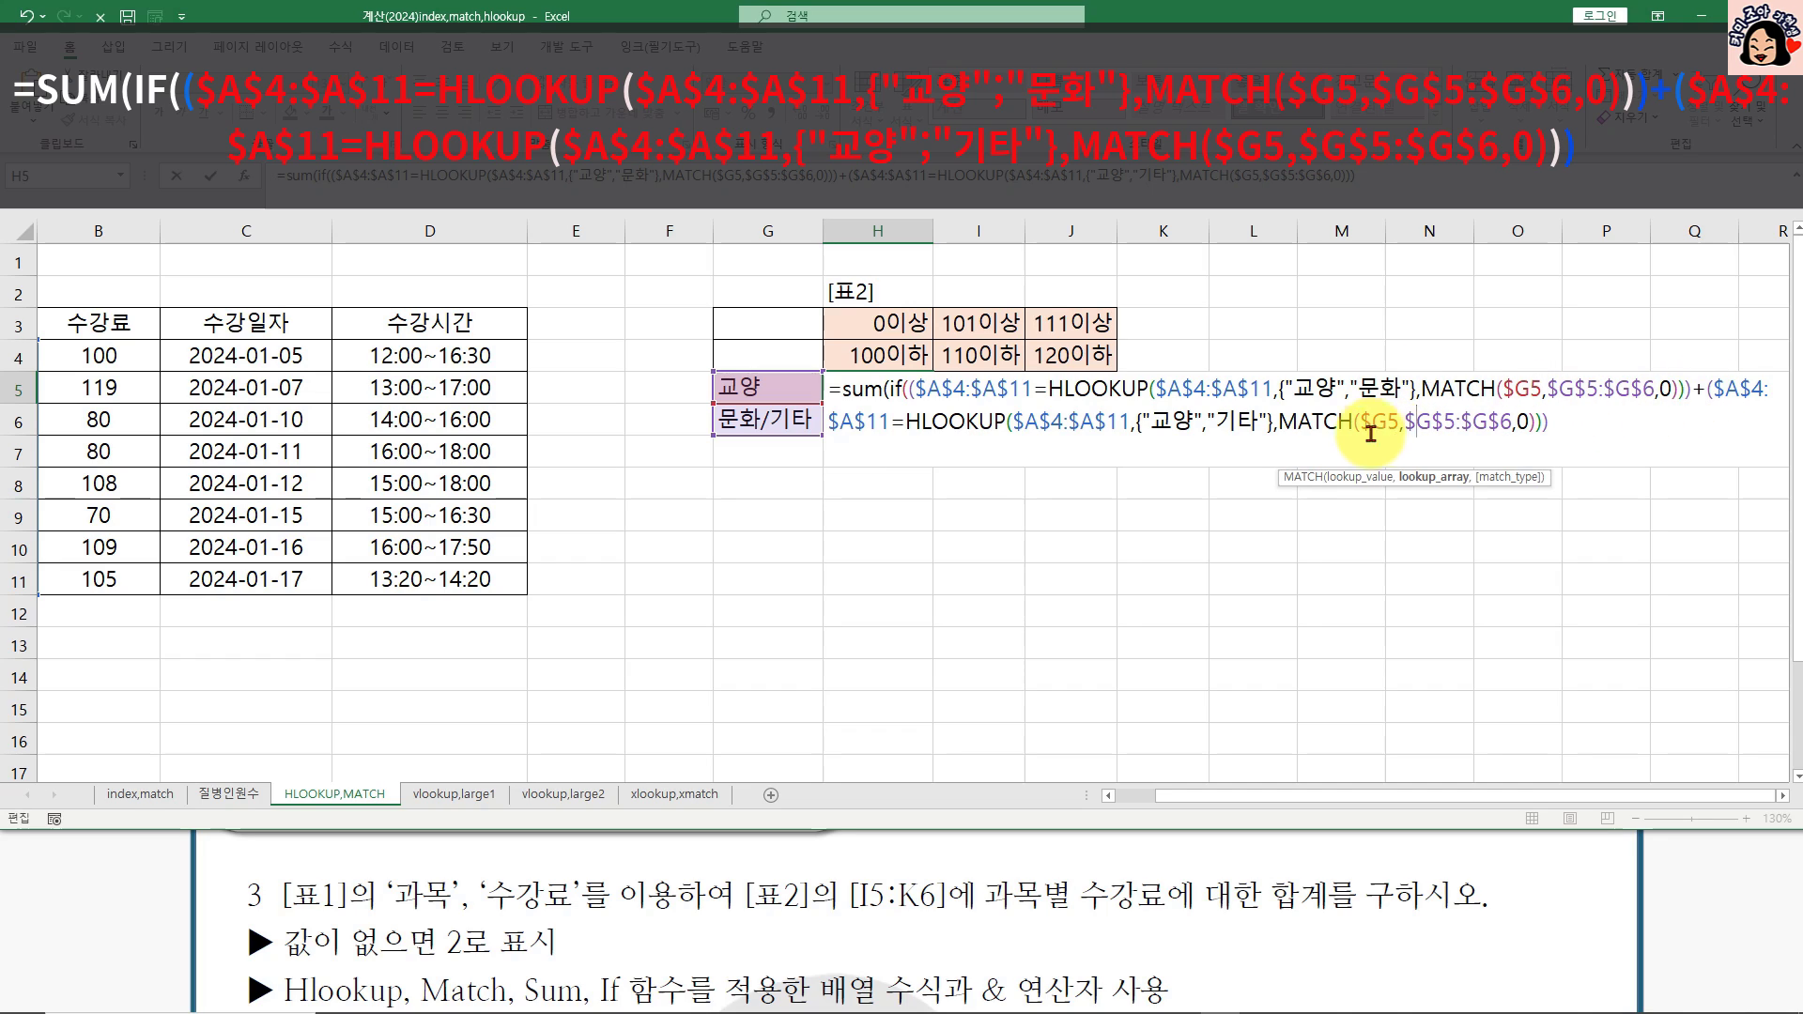
pyautogui.click(907, 391)
pyautogui.press('BackSpace')
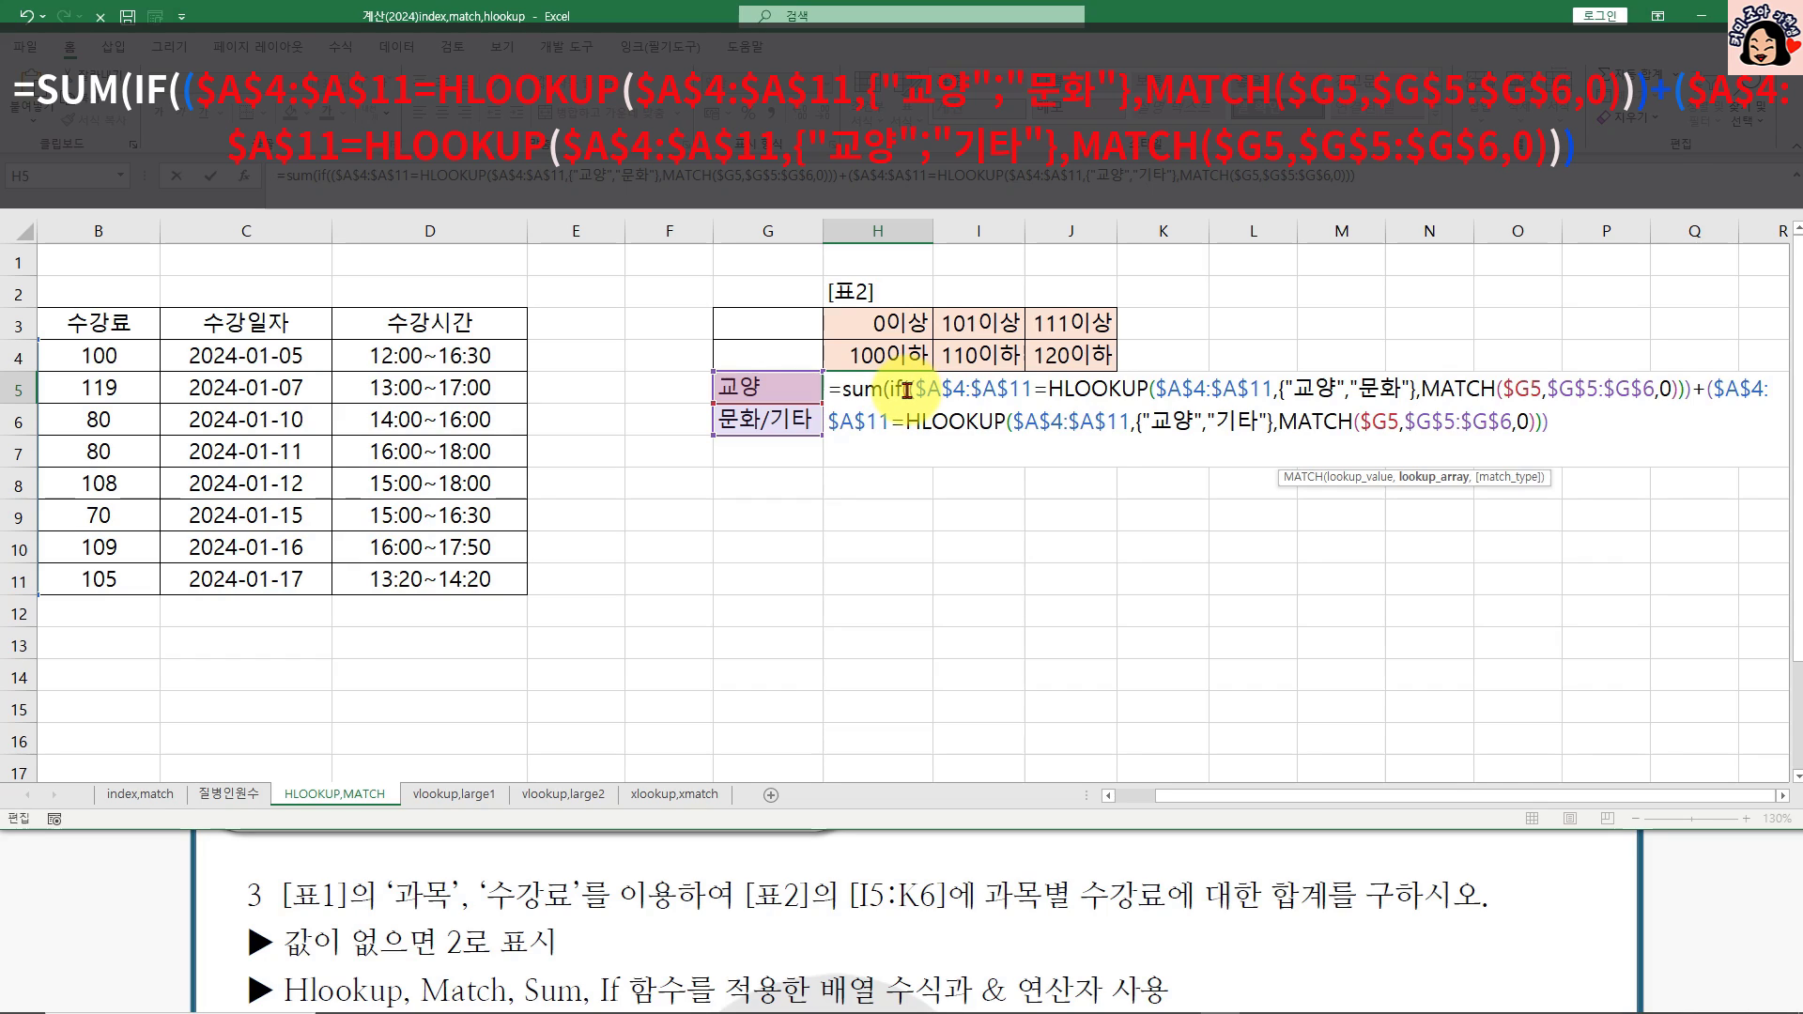
pyautogui.click(907, 391)
pyautogui.write('((')
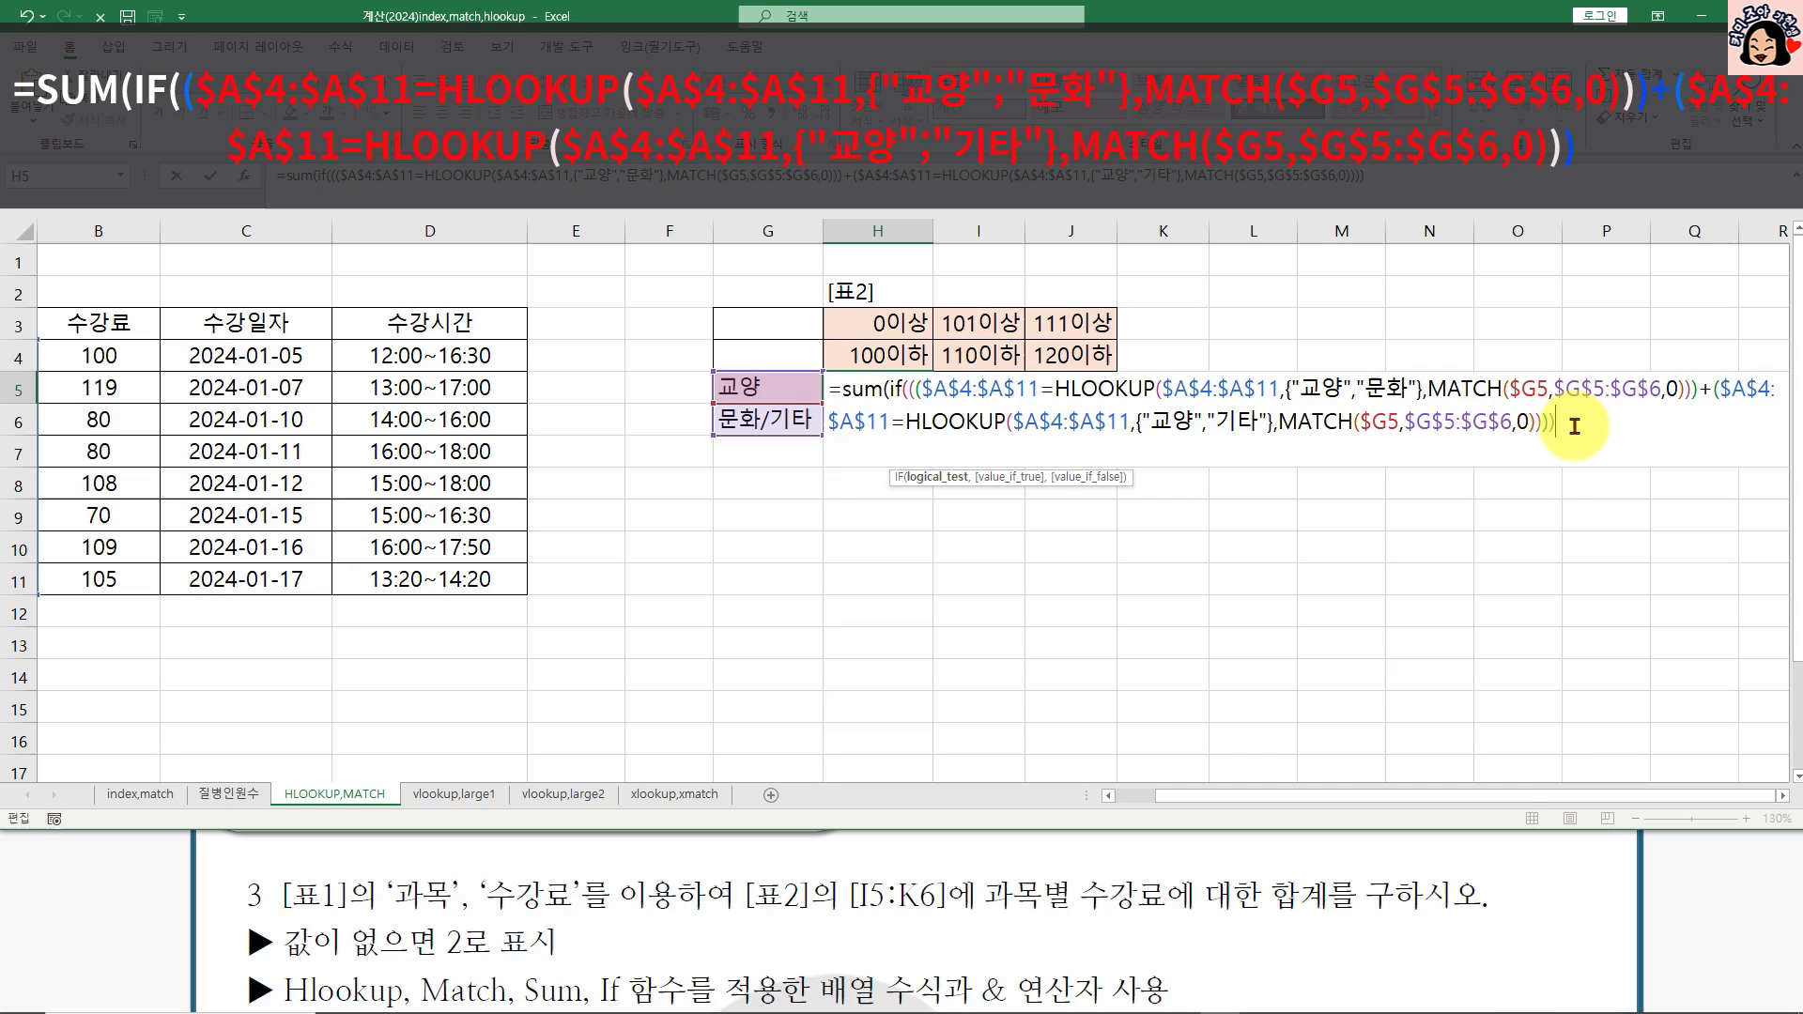
# Step: Multiply the subject conditions by the lower fee limit condition ($B$4:$B$11>=H$3)
pyautogui.write('*(')
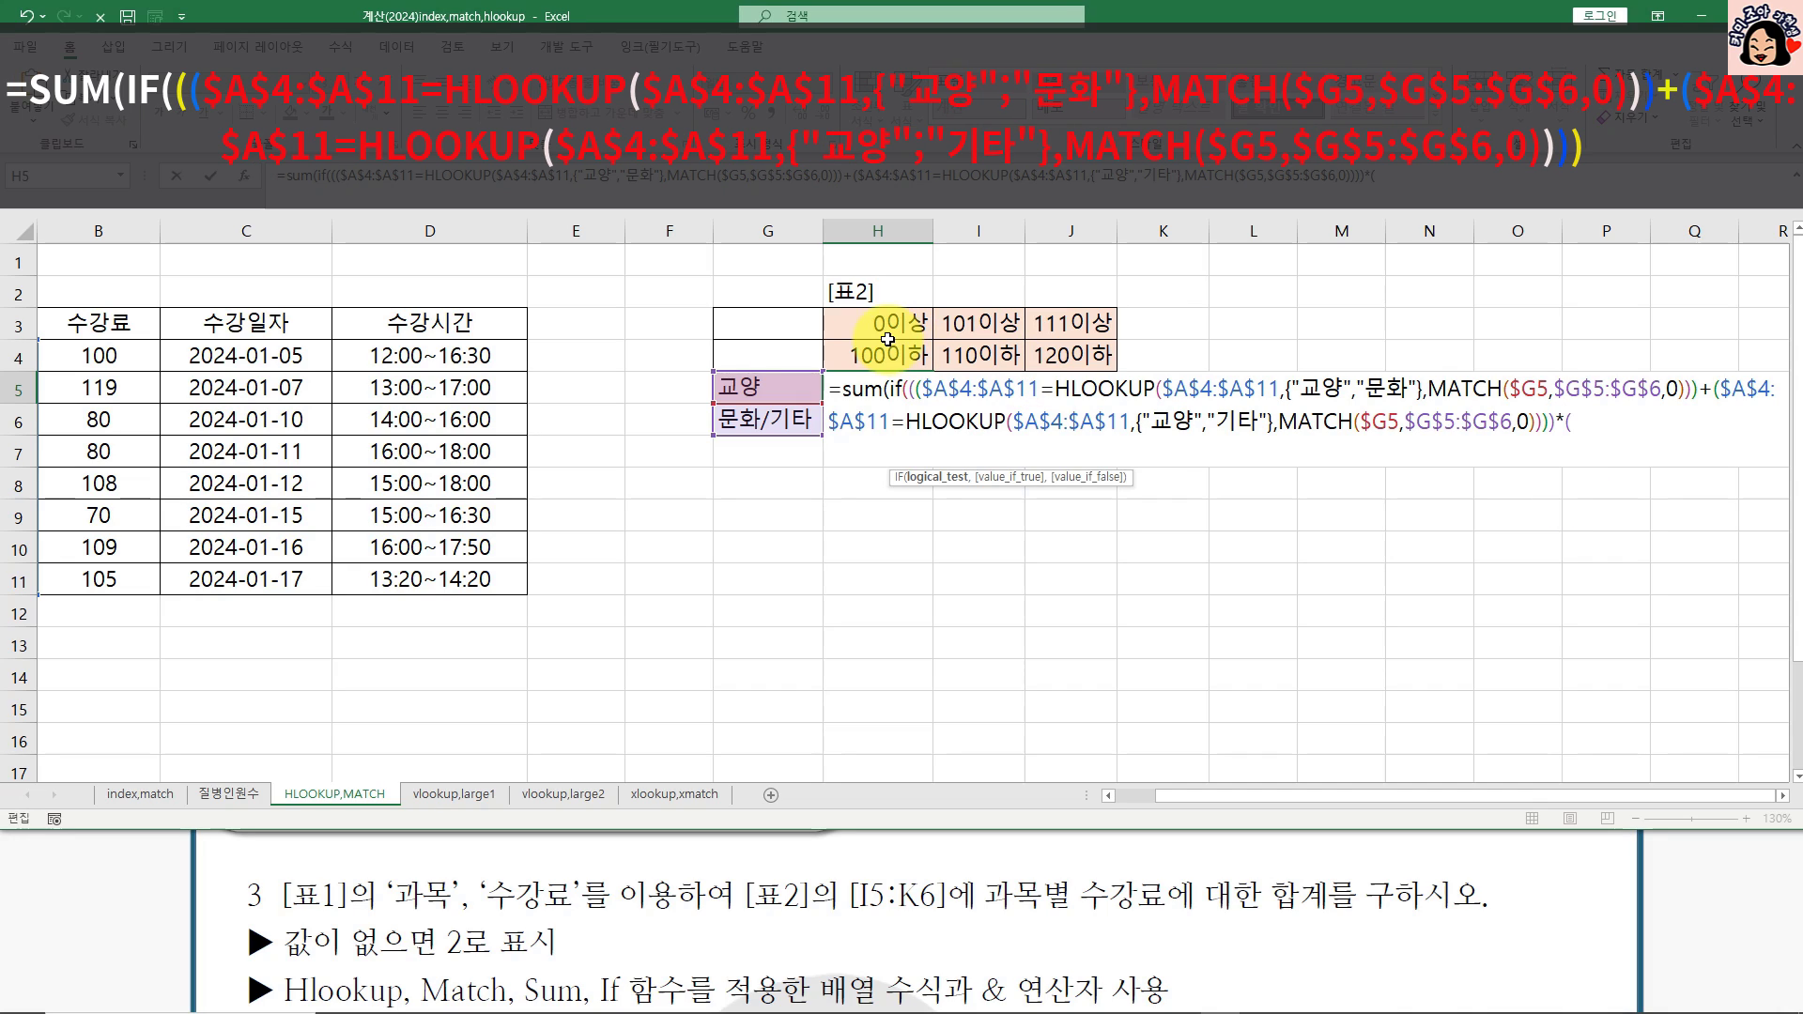
pyautogui.moveTo(134, 359); pyautogui.dragTo(130, 566)
pyautogui.press('F4')
pyautogui.write('>=')
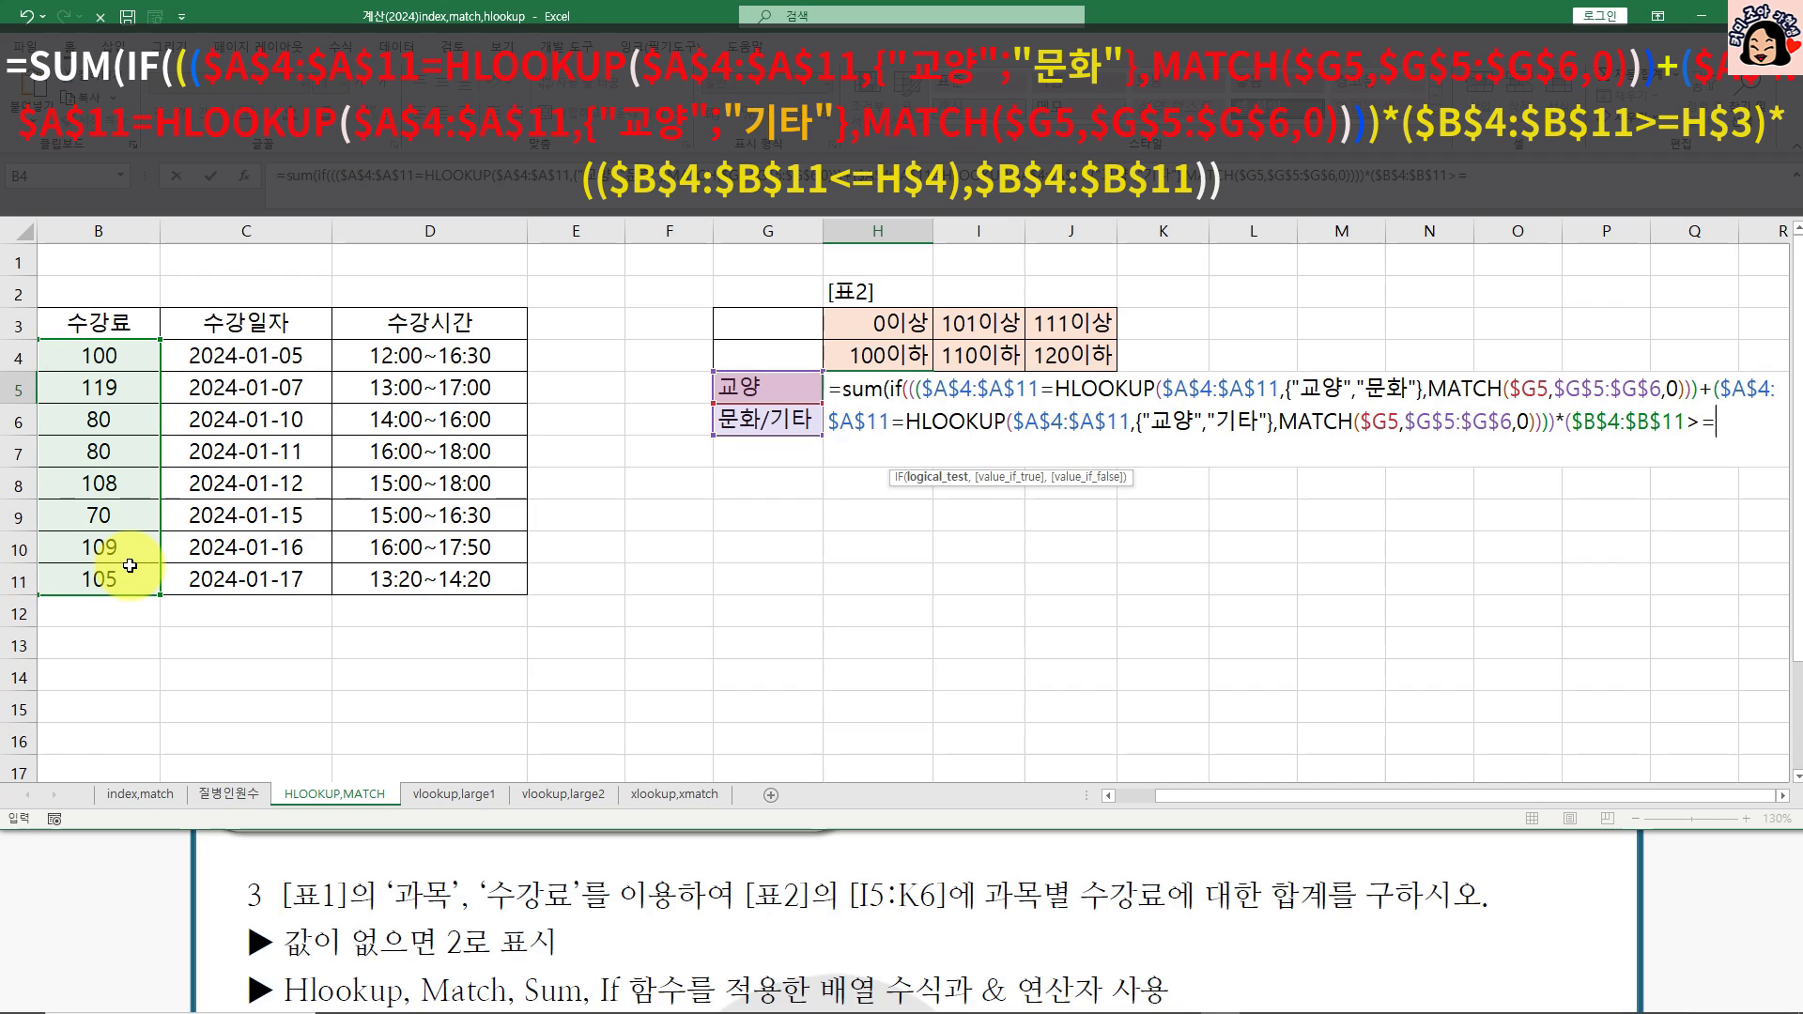
pyautogui.click(872, 324)
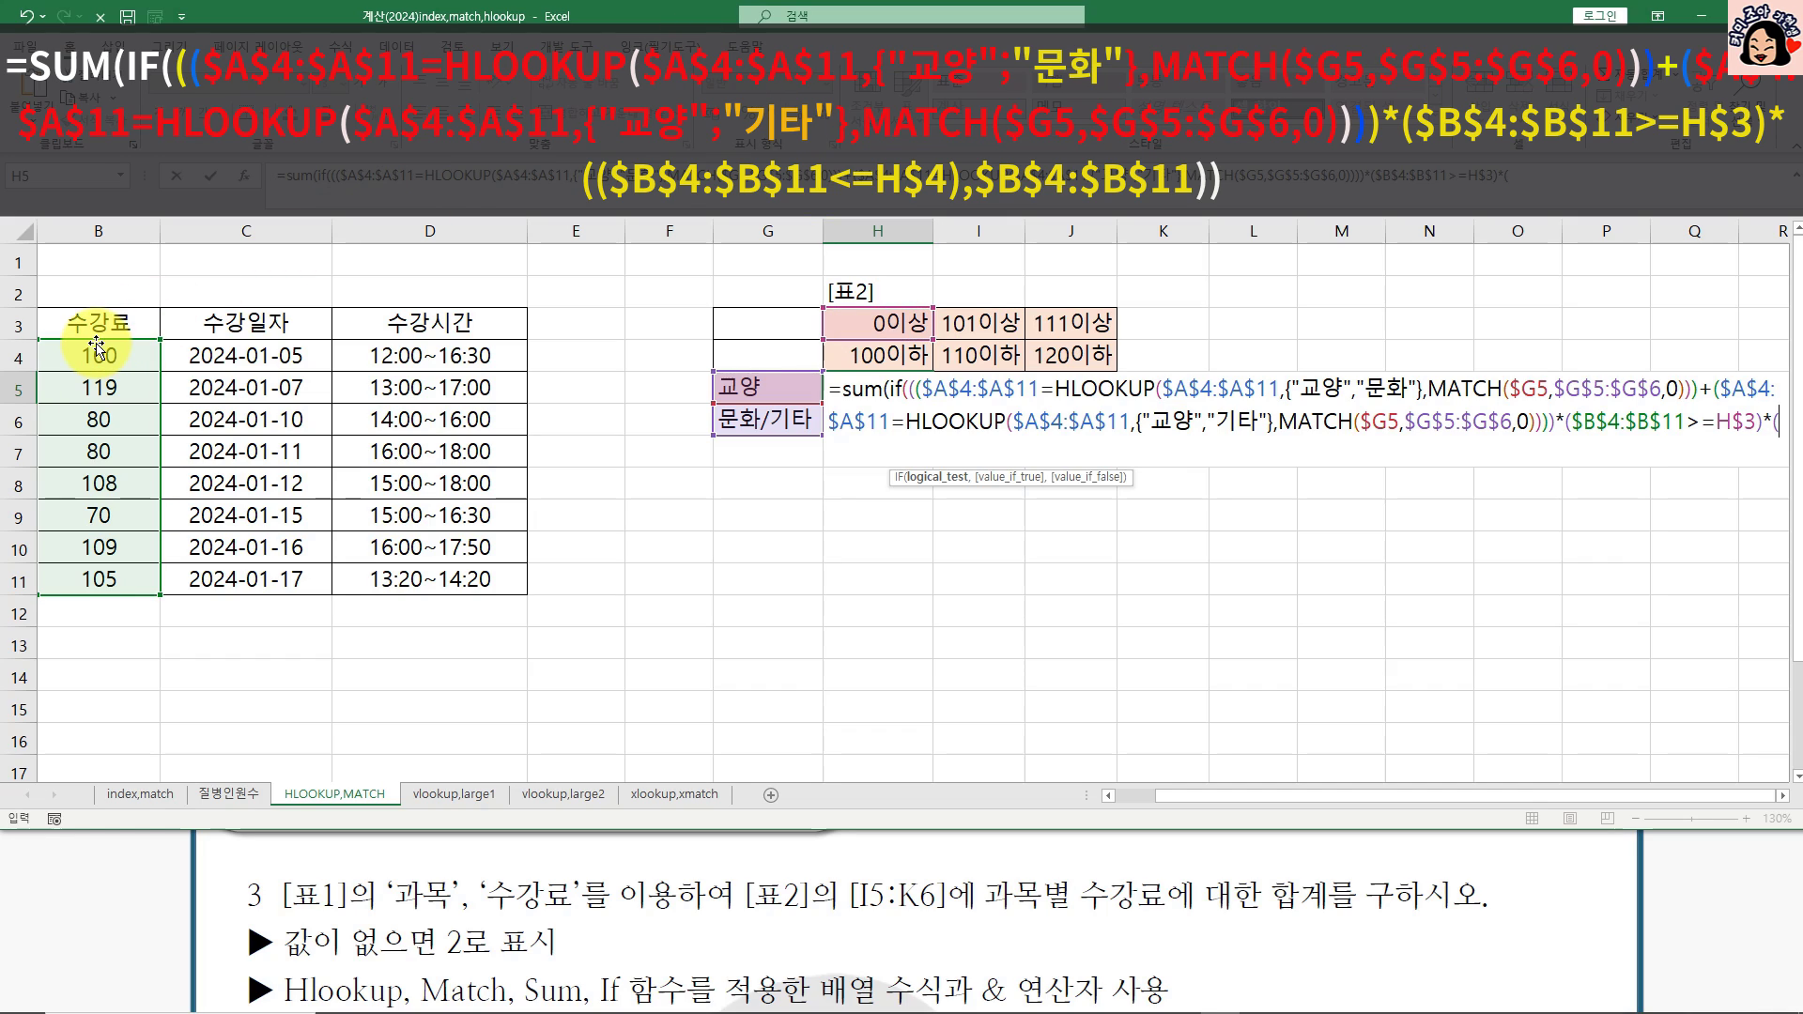
# Step: Multiply by the upper fee limit condition ($B$4:$B$11<=H$4) and move on to the IF's value-if-true argument
pyautogui.moveTo(102, 350); pyautogui.dragTo(138, 580)
pyautogui.press('F4')
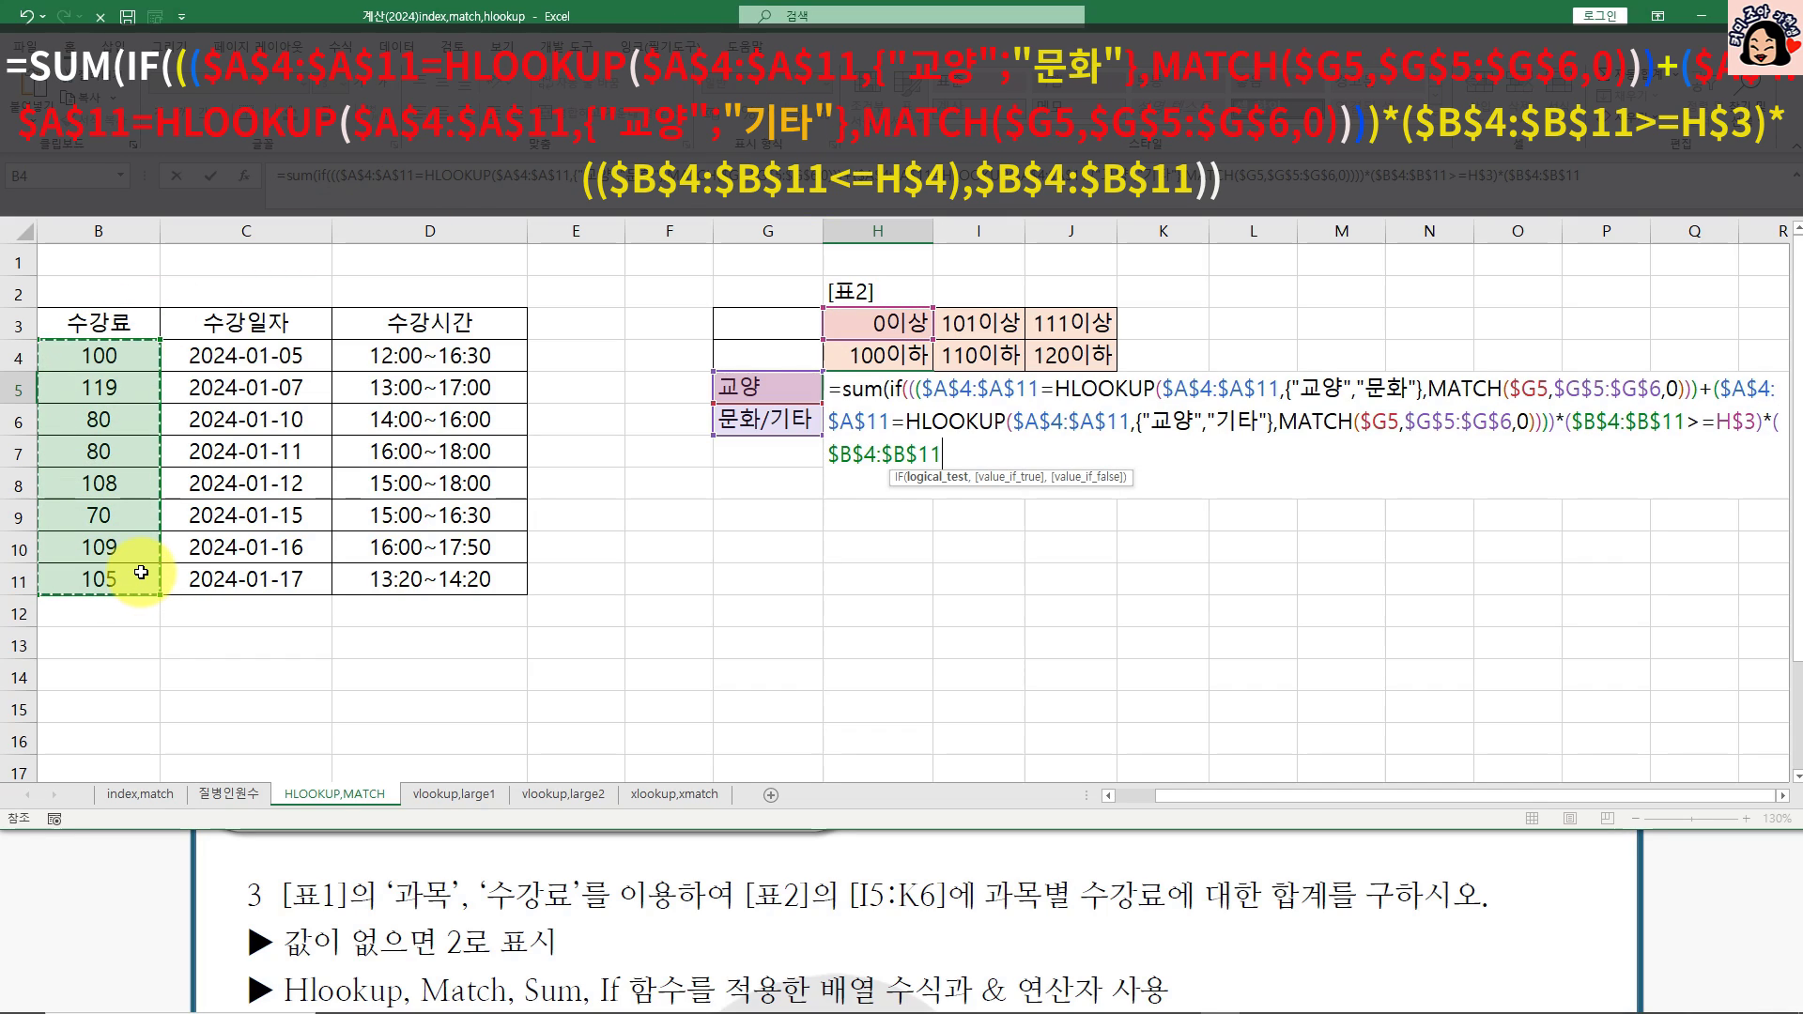
pyautogui.write('<=')
pyautogui.click(891, 355)
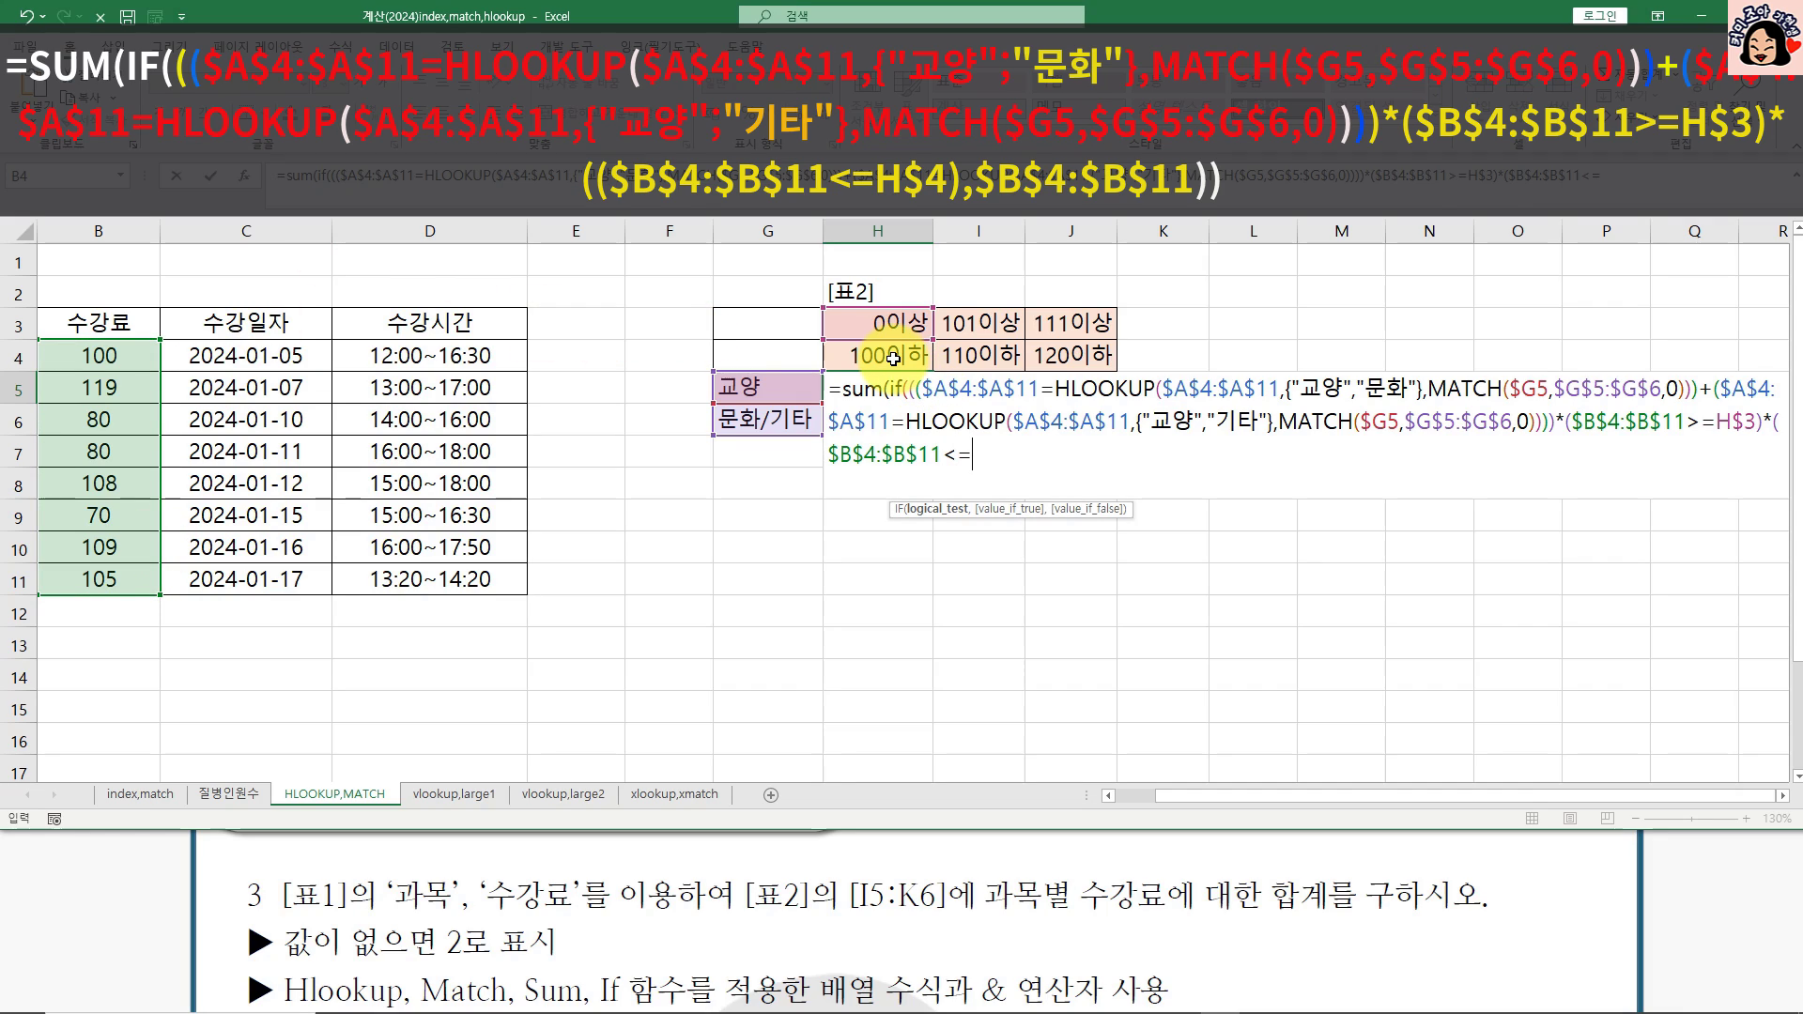
pyautogui.press('F4')
pyautogui.press('F4')
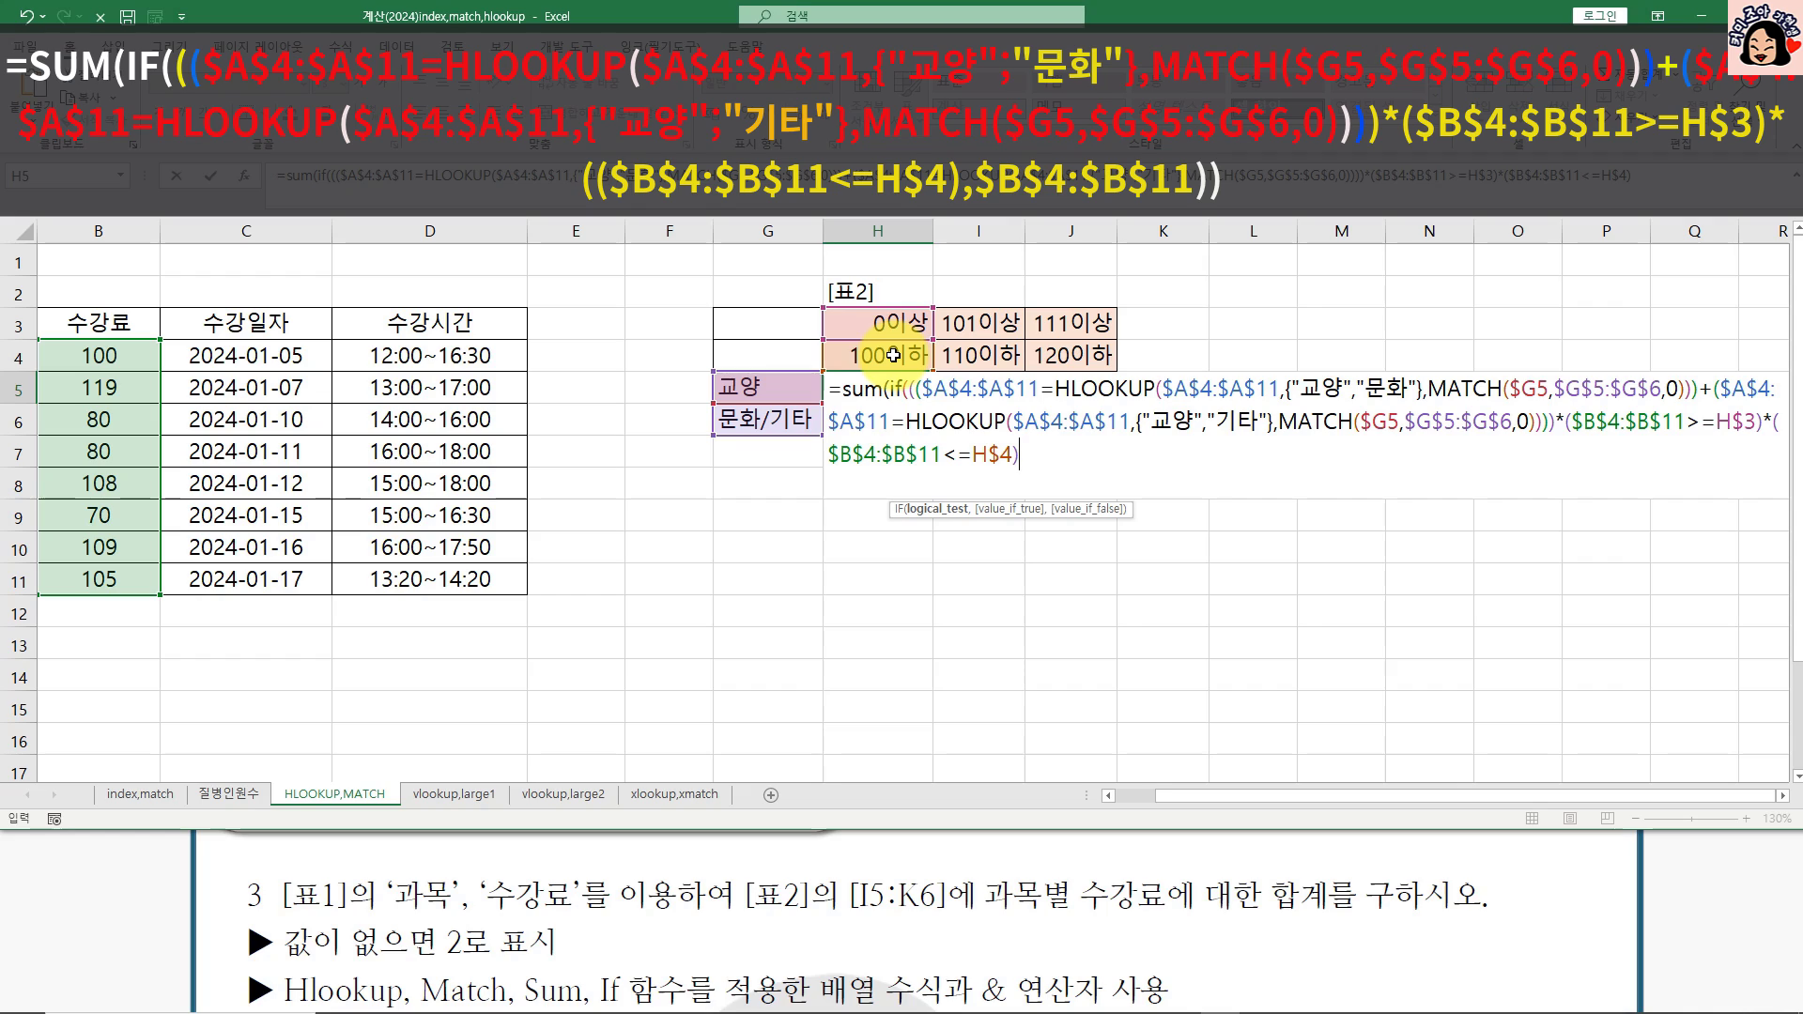
pyautogui.write('),')
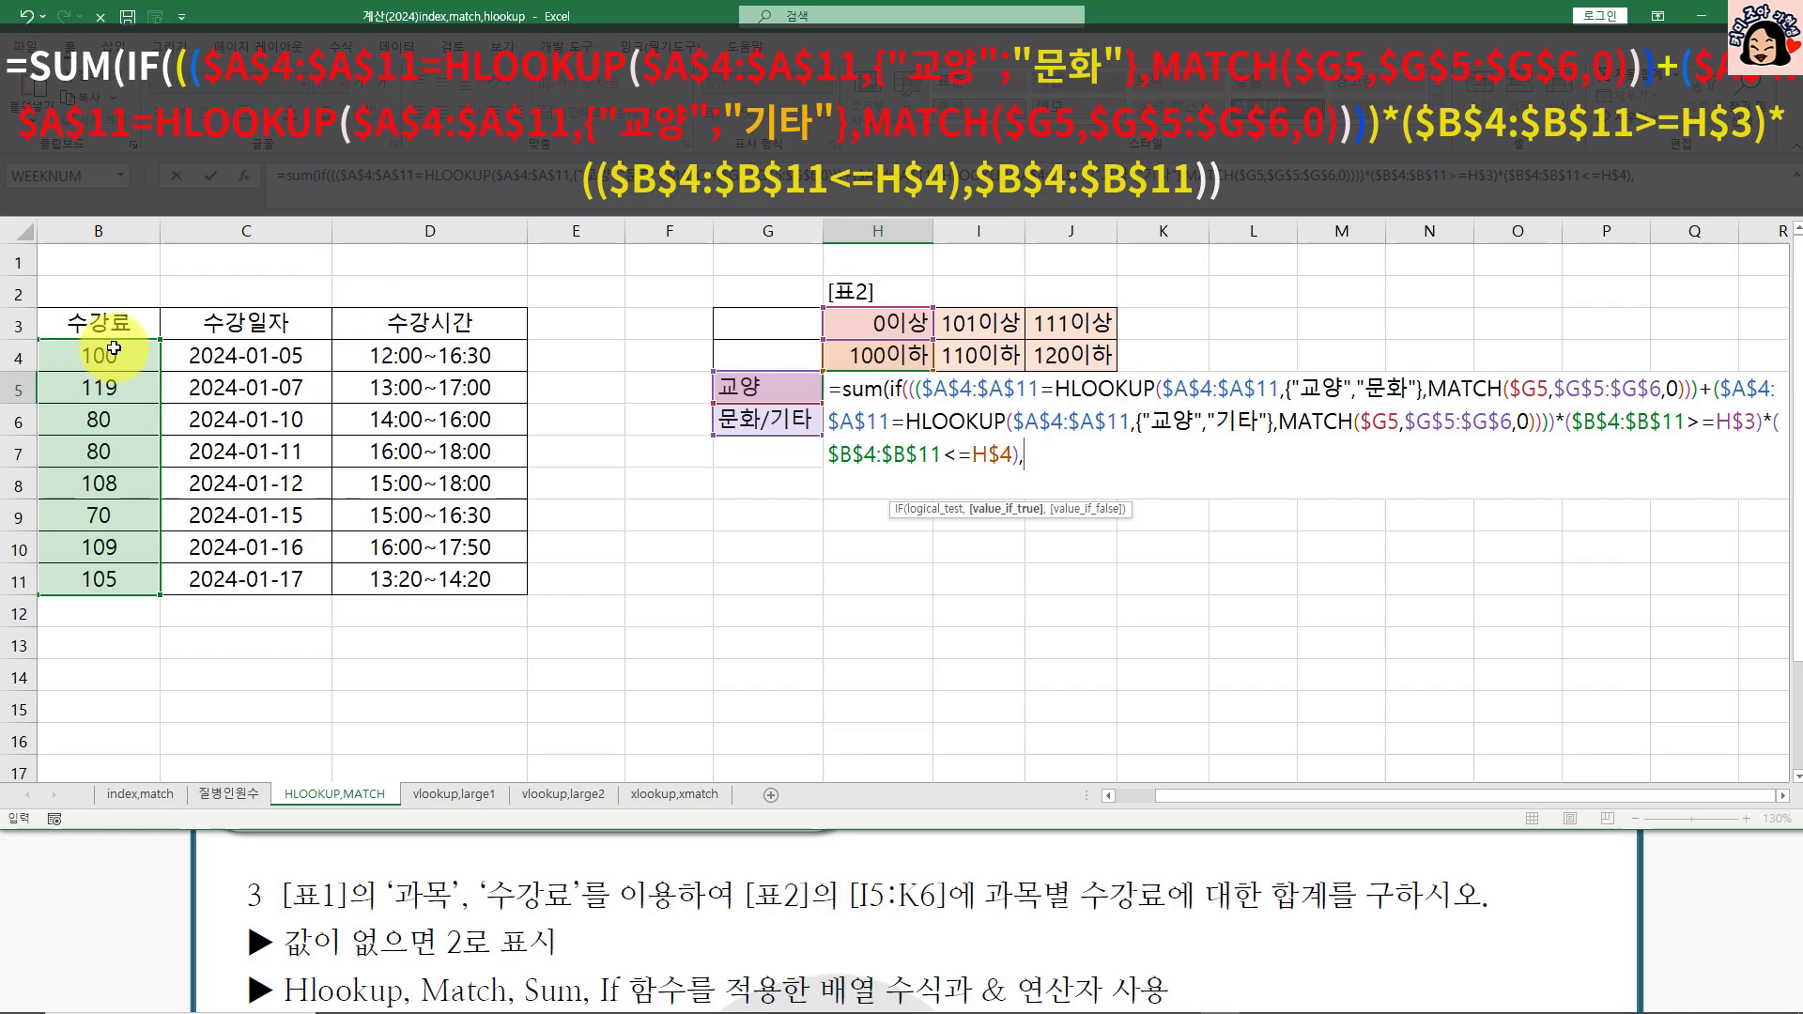
# Step: Set the IF's value-if-true to $B$4:$B$11, close both functions and enter H5 as an array formula
pyautogui.moveTo(92, 355); pyautogui.dragTo(132, 579)
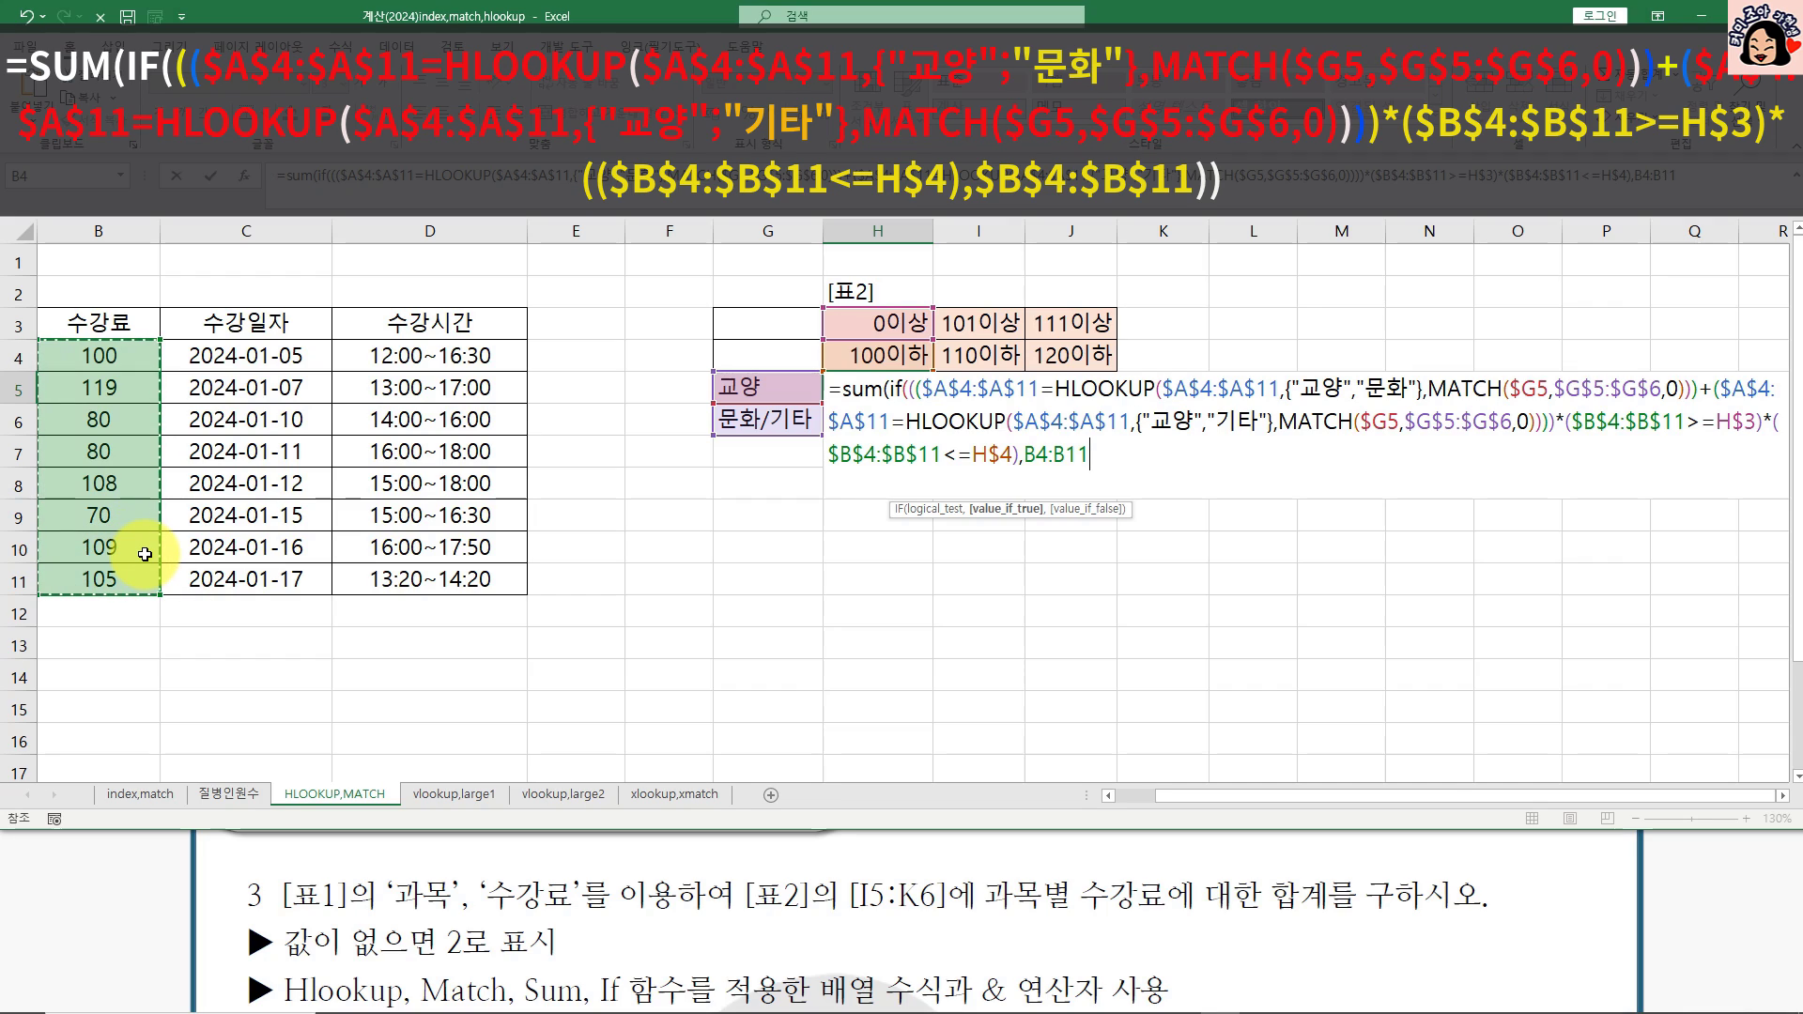
pyautogui.press('F4')
pyautogui.write(')')
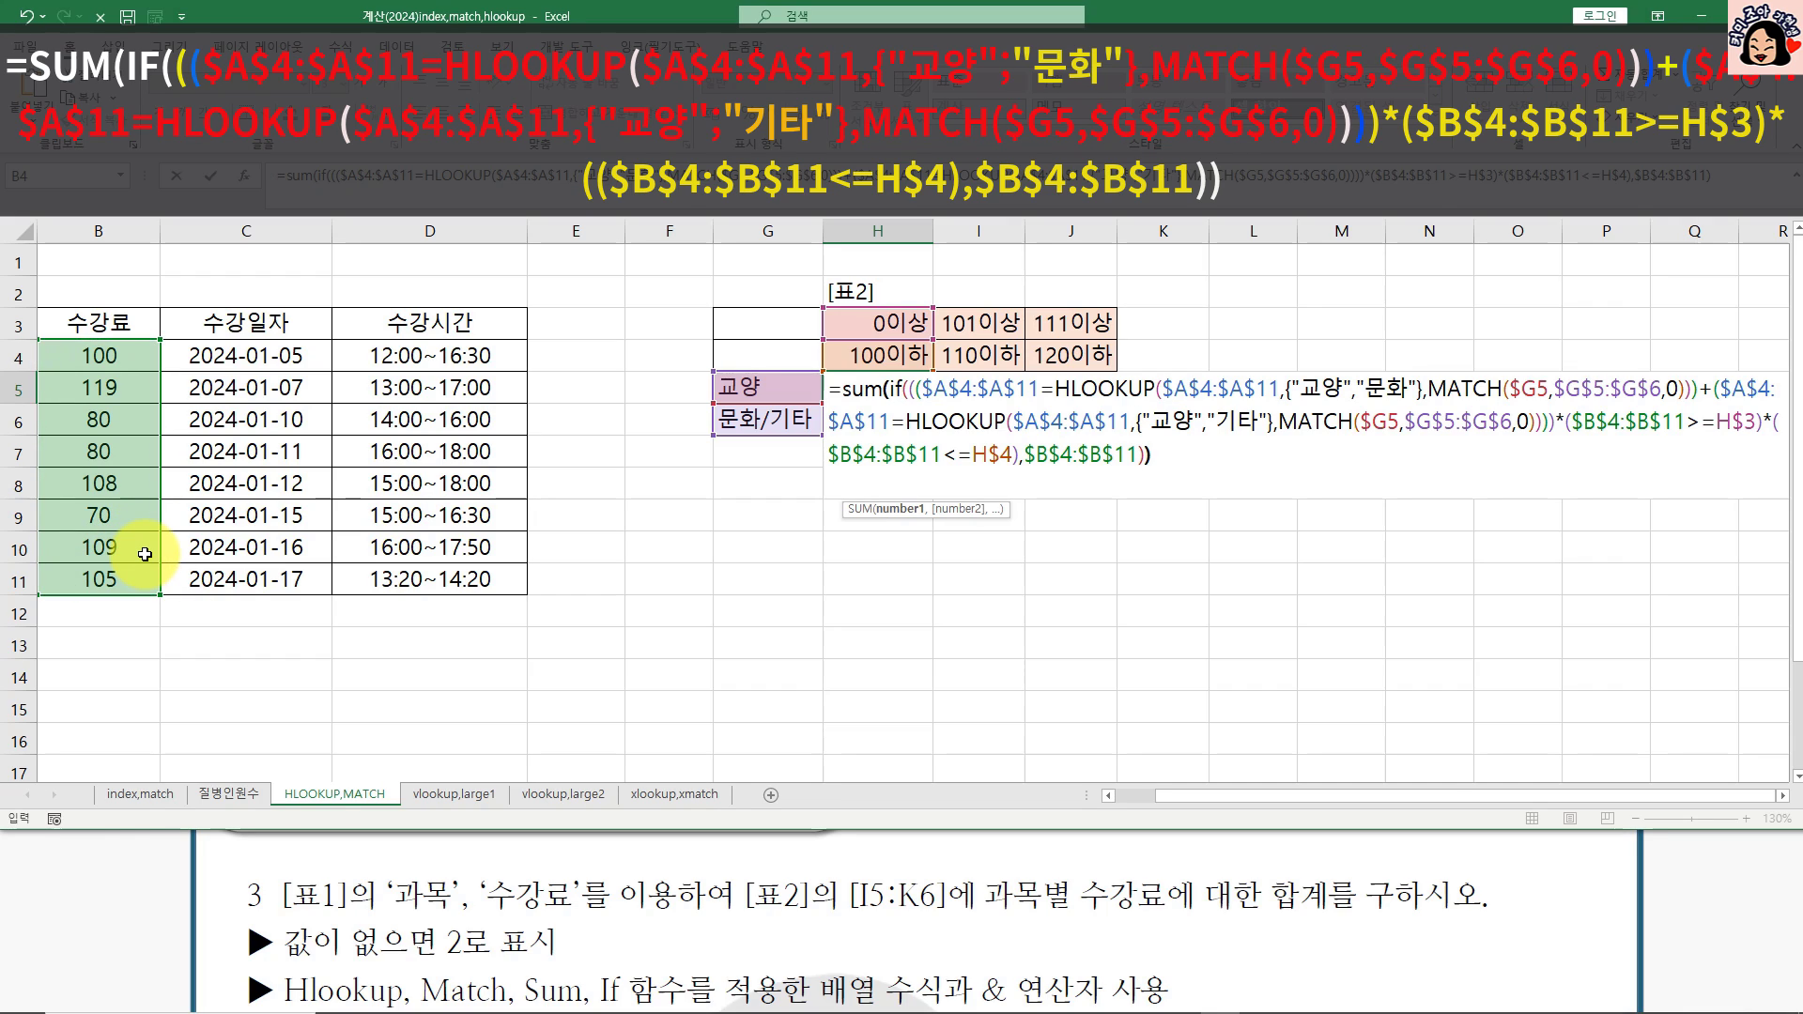
pyautogui.write(')')
pyautogui.hotkey('ctrl', 'shift', 'Return')
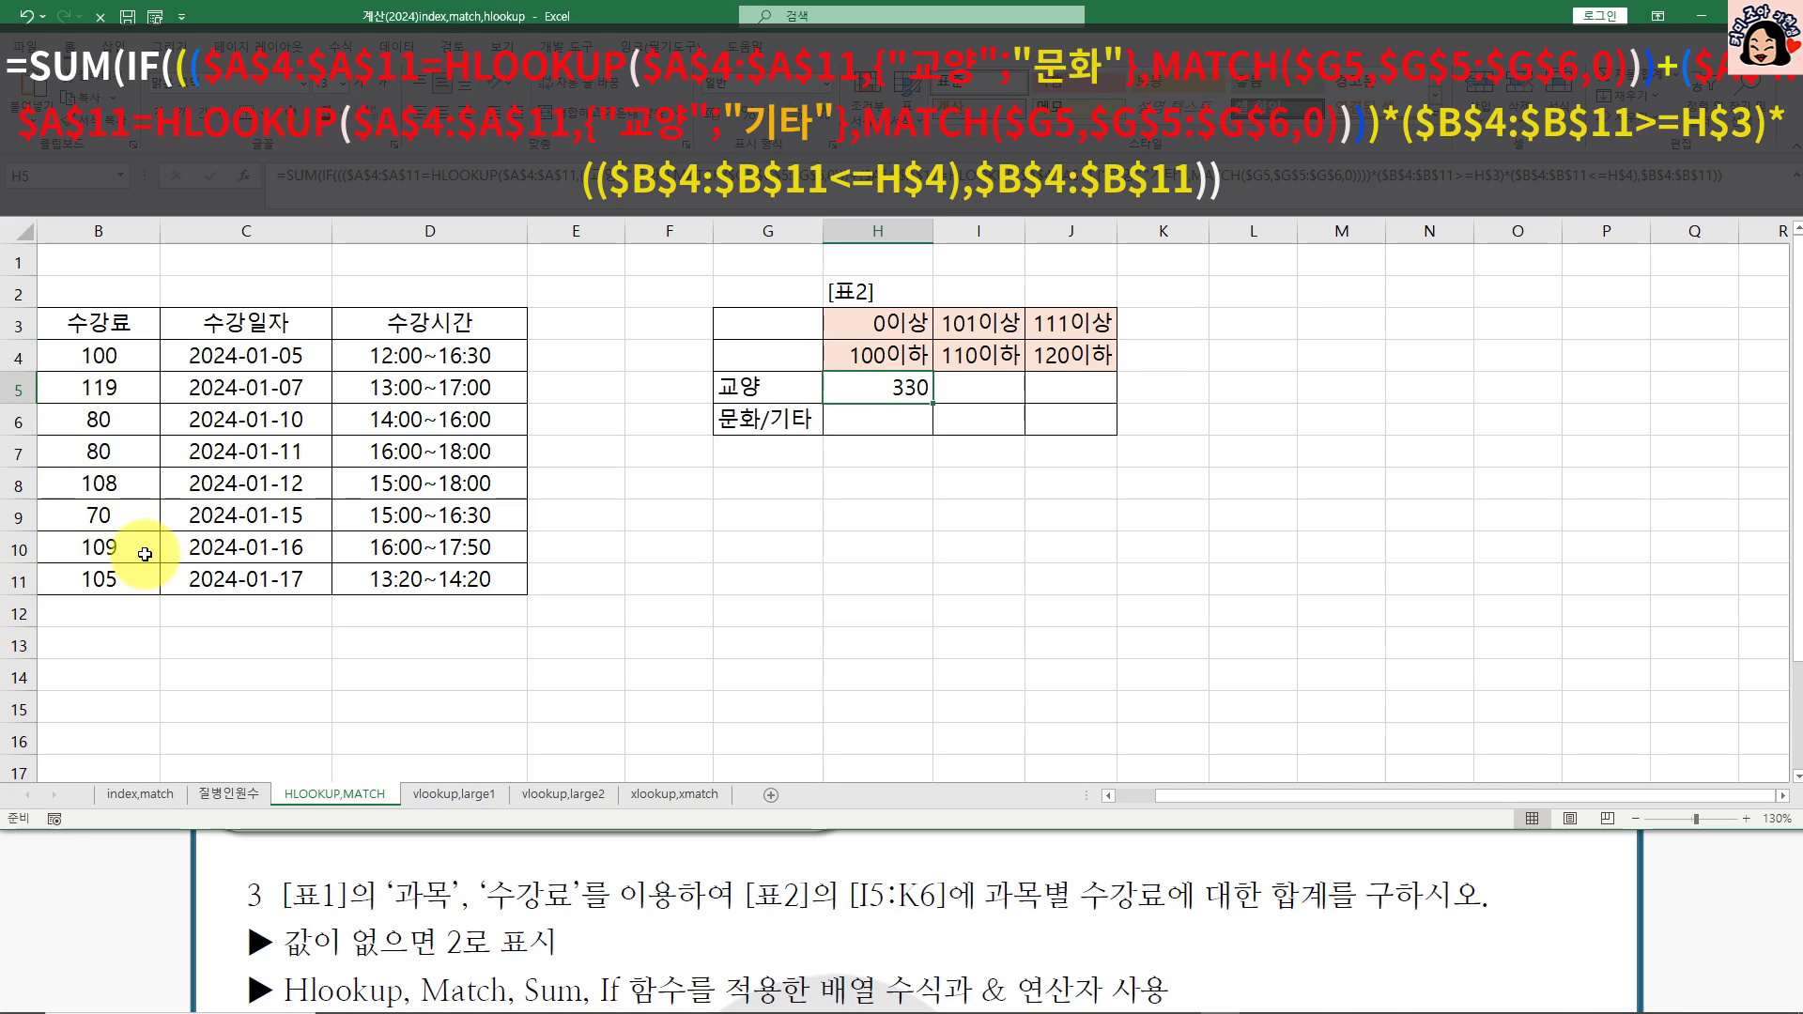
# Step: Try copying the H5 formula down to H6, and clear H6 again
pyautogui.hscroll(-1, 945, 423)
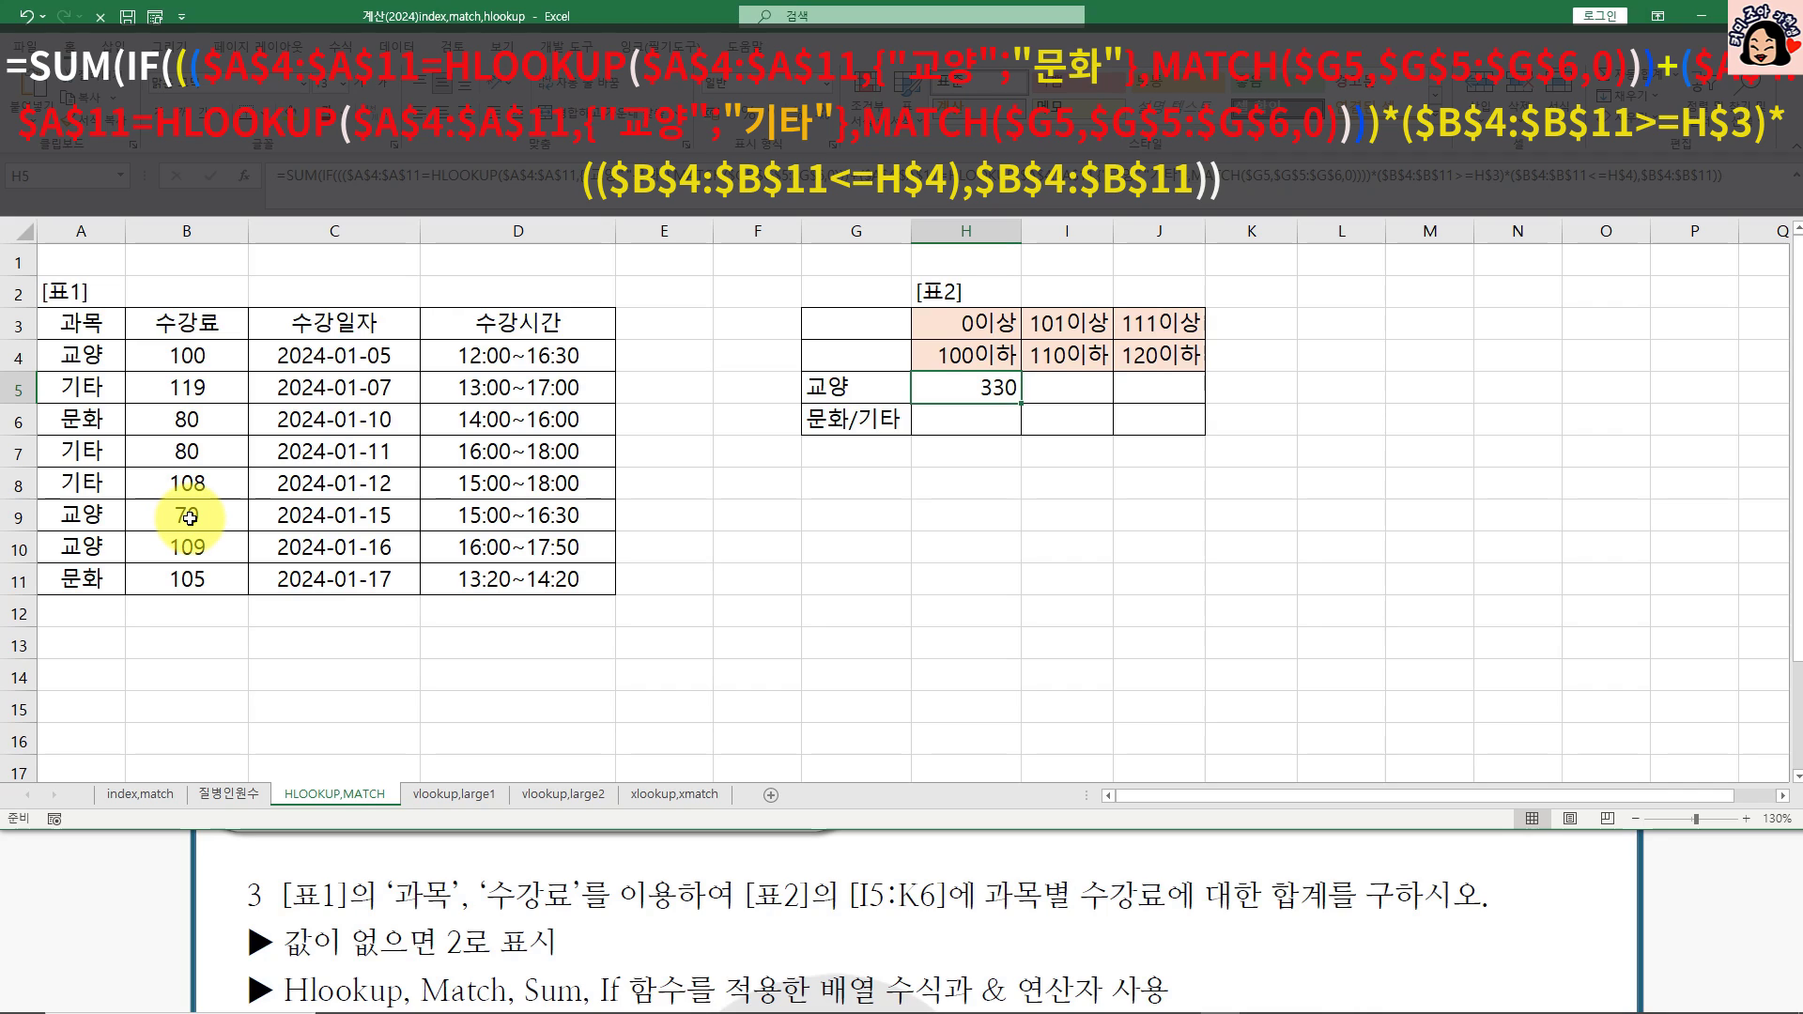
pyautogui.moveTo(1021, 402); pyautogui.dragTo(1018, 426)
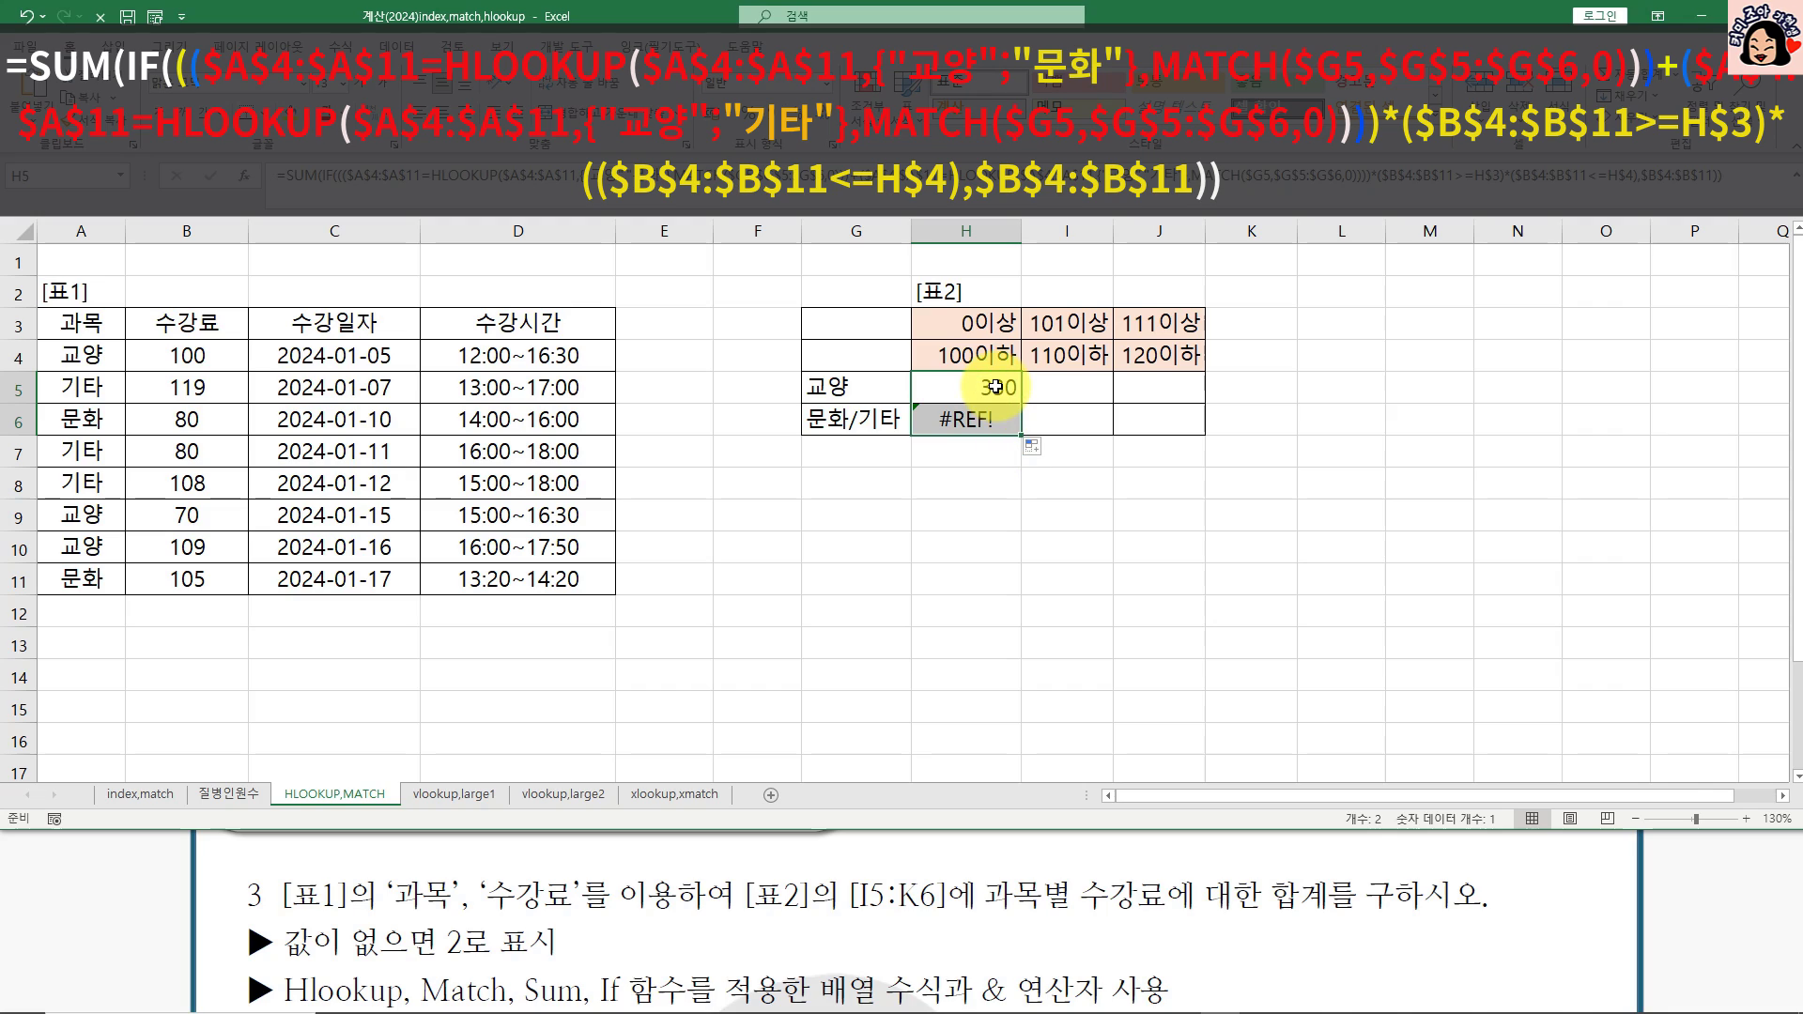
pyautogui.click(991, 419)
pyautogui.press('Delete')
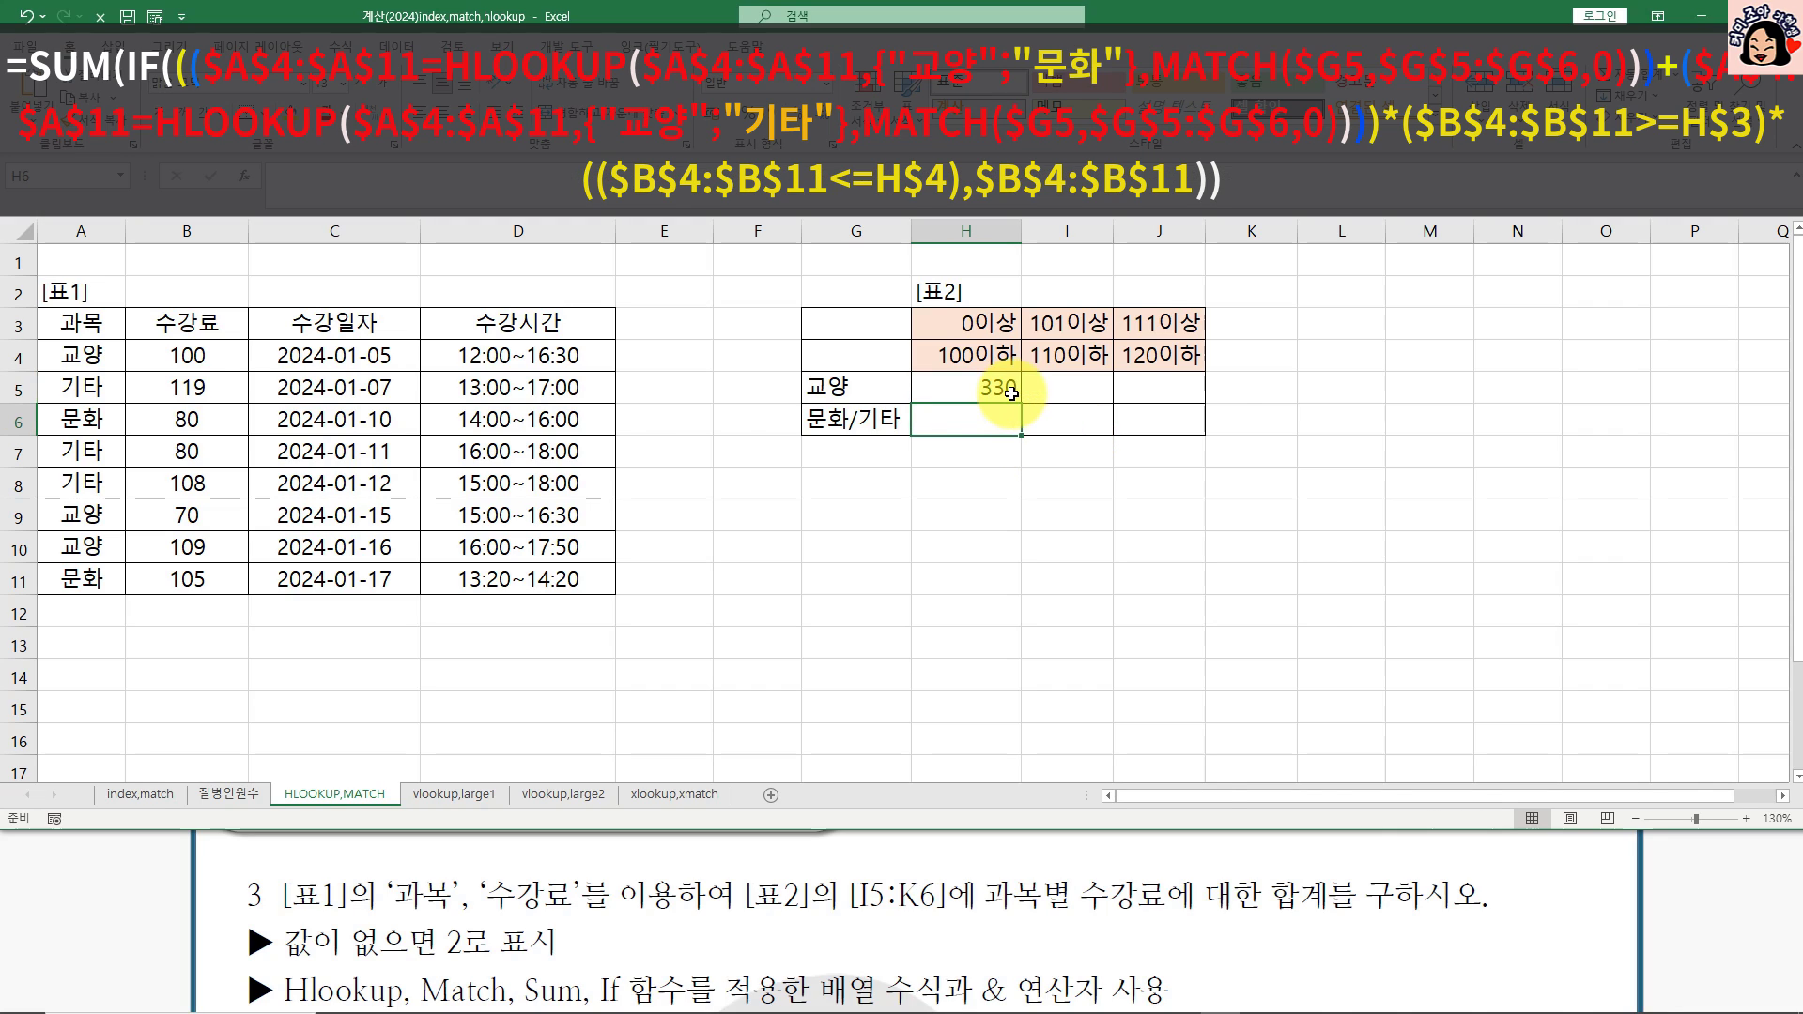
# Step: Re-enter the H5 formula as an array formula and fill it across the rest of table 2
pyautogui.doubleClick(1012, 393)
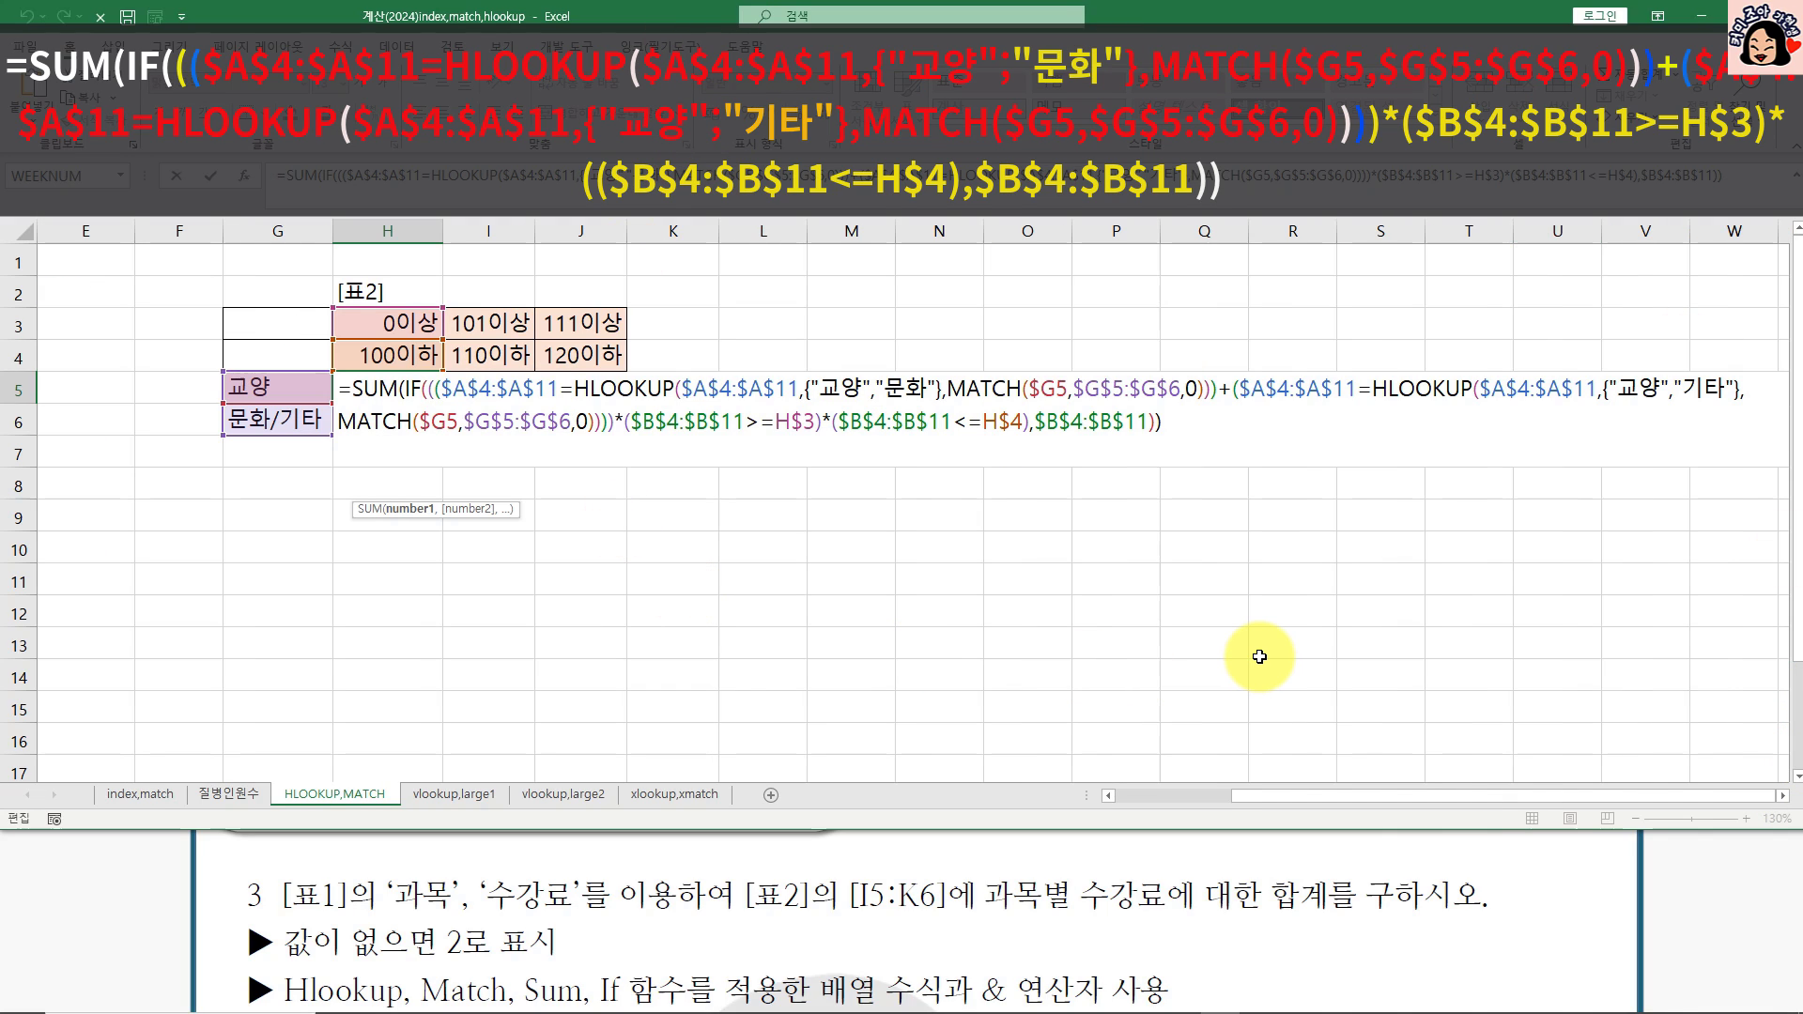
pyautogui.hotkey('ctrl', 'shift', 'Return')
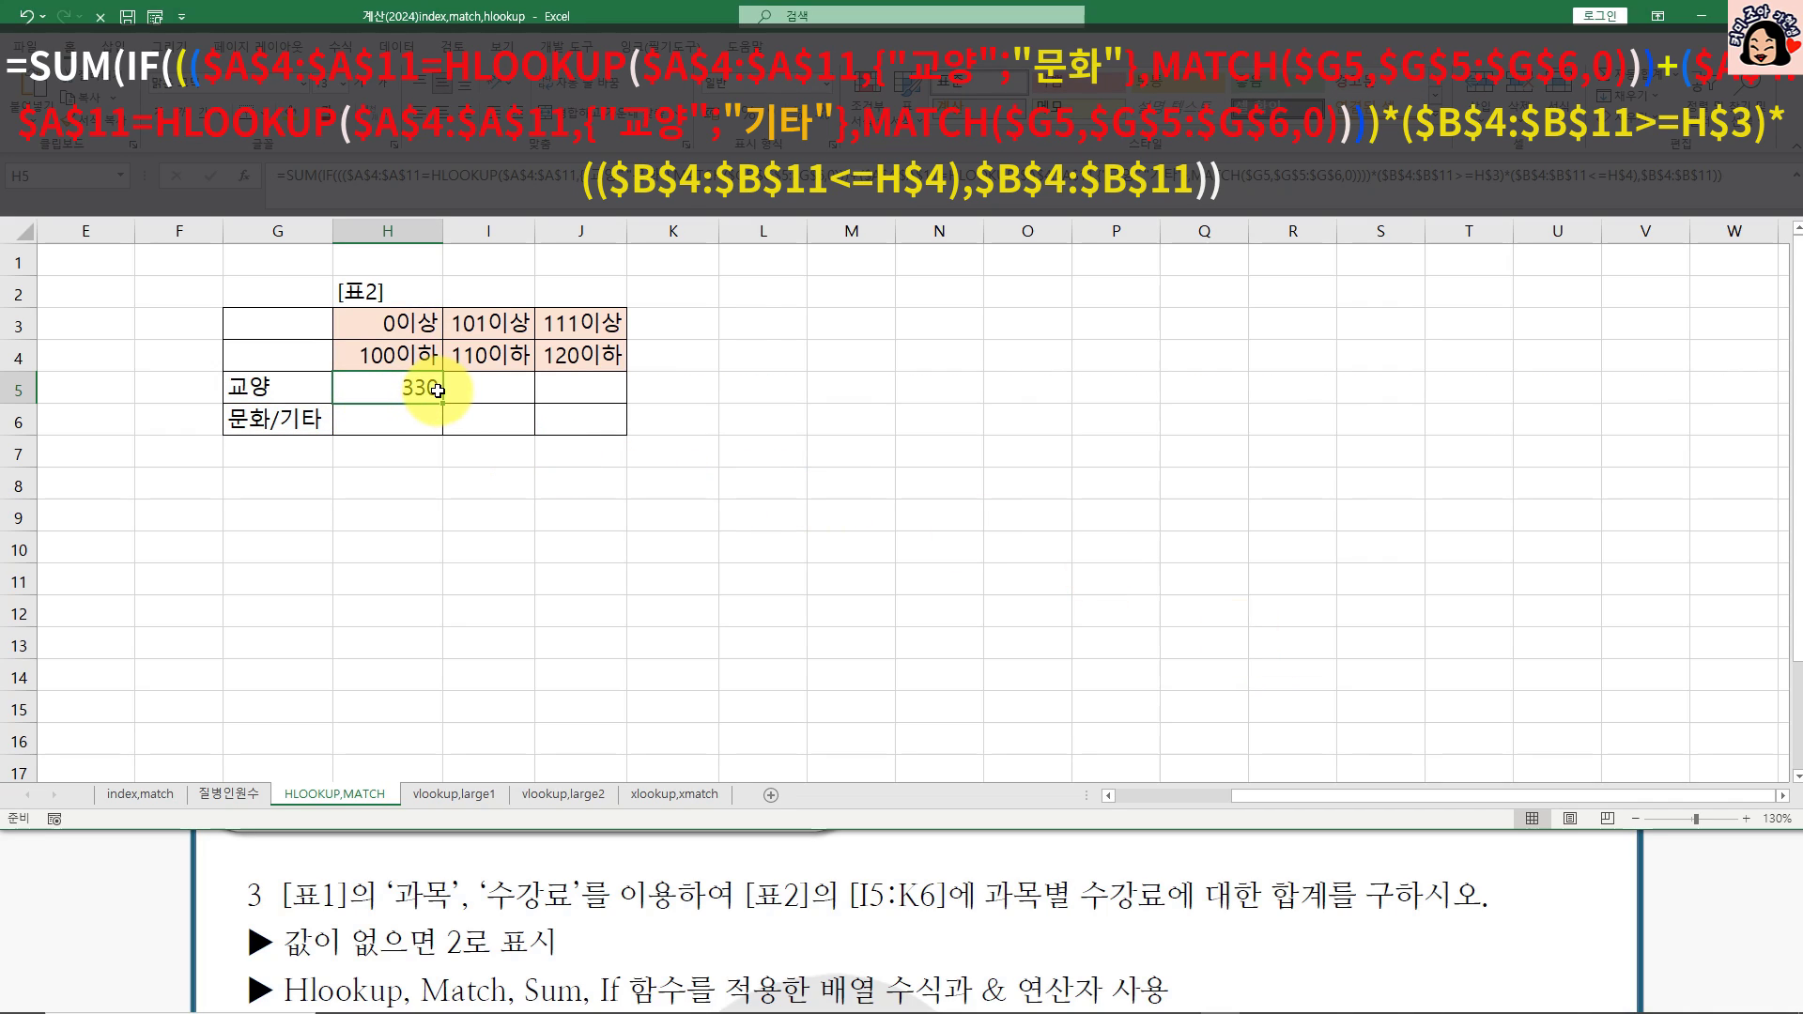
pyautogui.moveTo(442, 406); pyautogui.dragTo(615, 395)
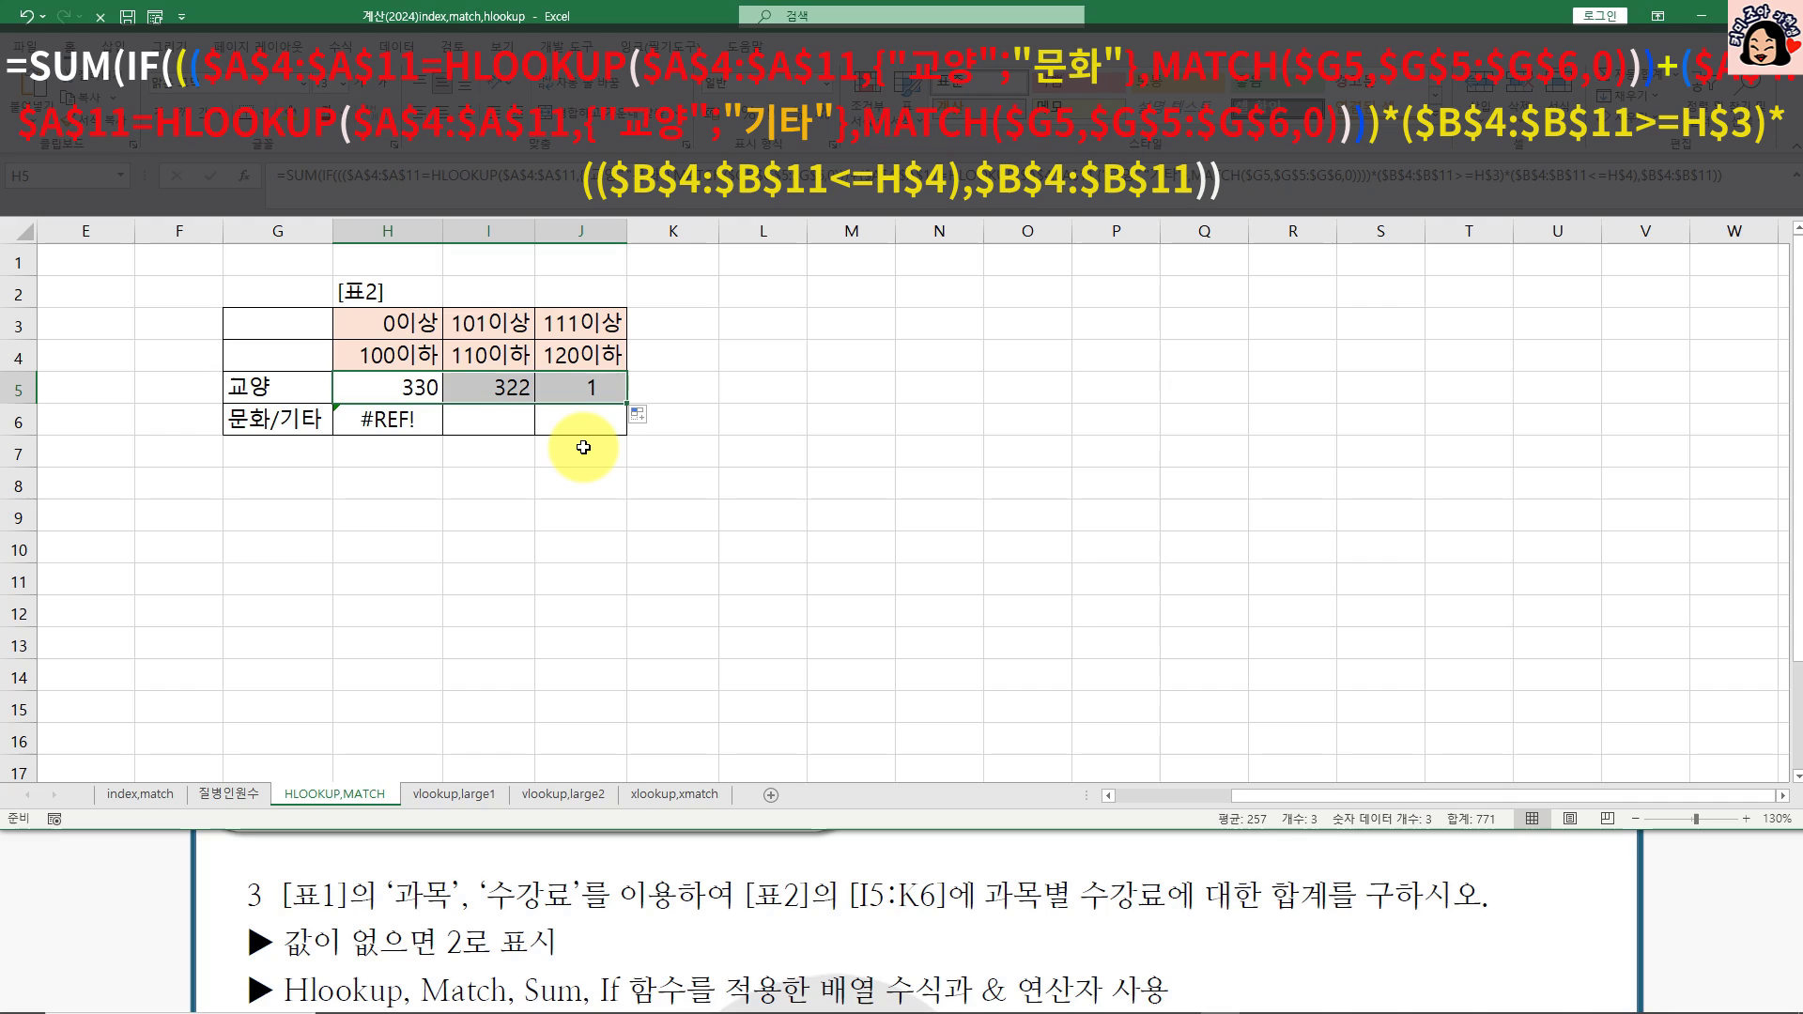
# Step: Change the comma to a semicolon in the first HLOOKUP's array constant in H5, giving {"교양";"문화"}
pyautogui.doubleClick(409, 393)
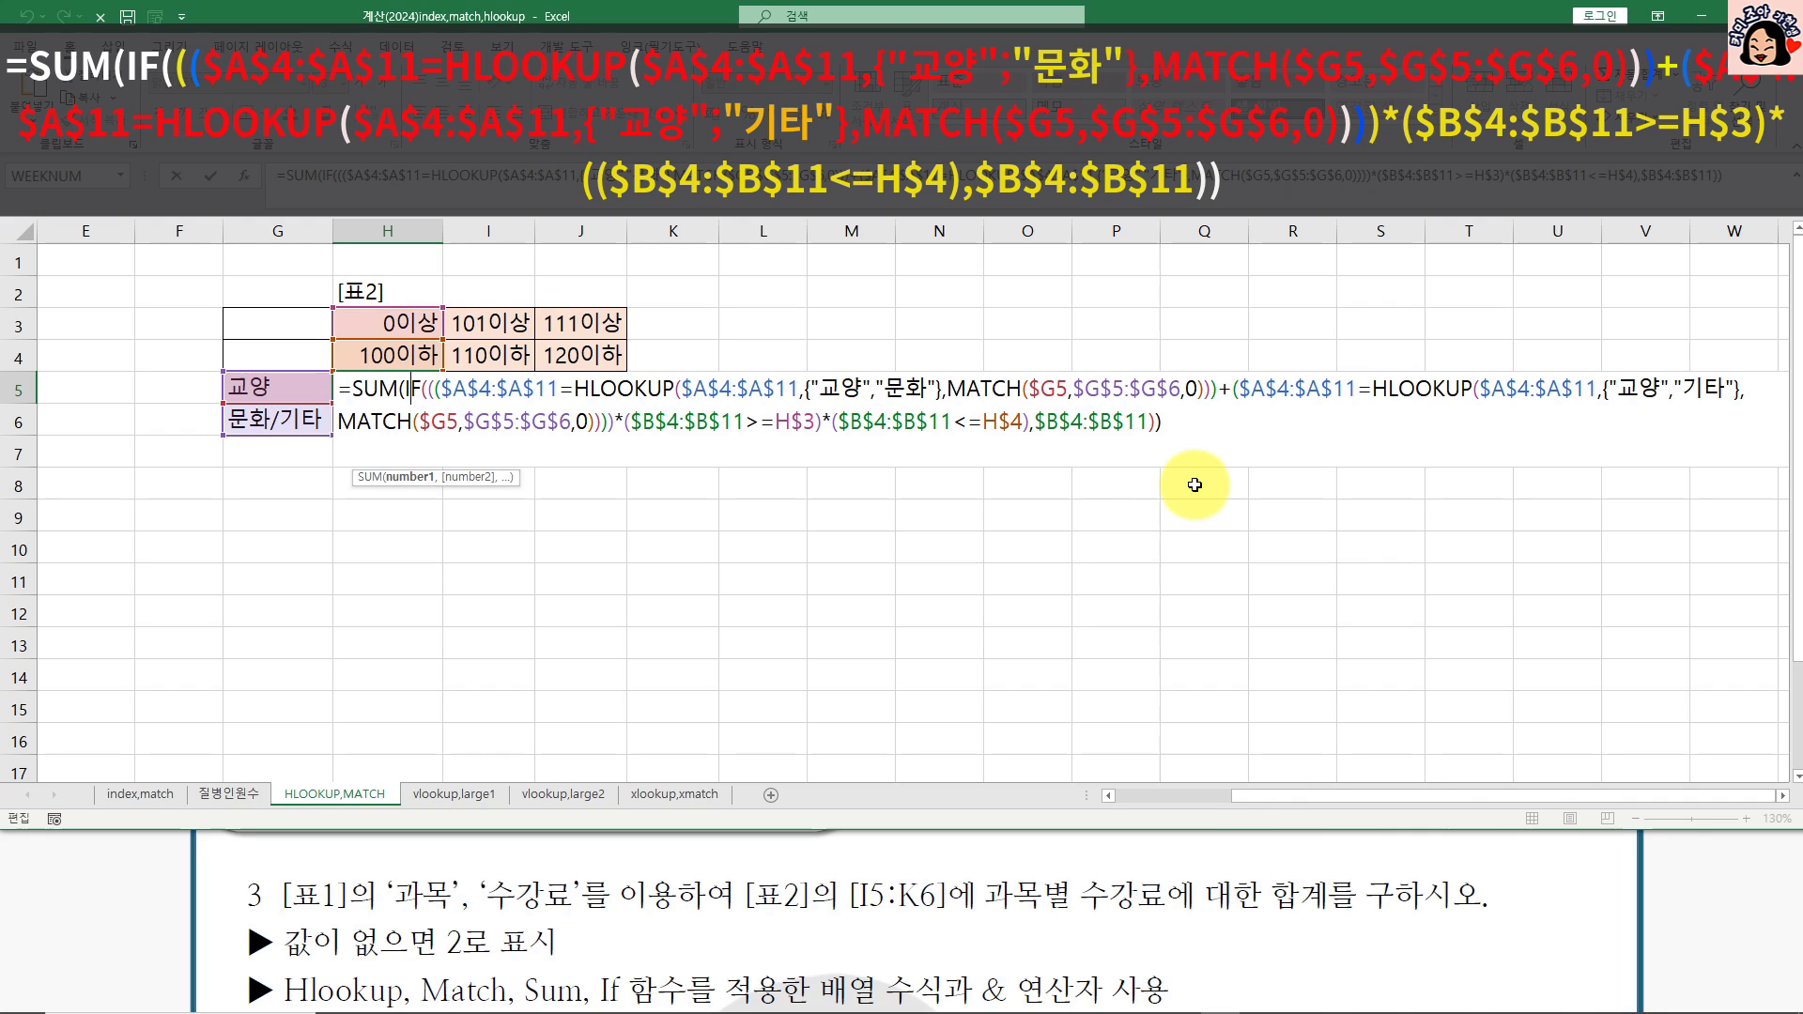
pyautogui.click(879, 391)
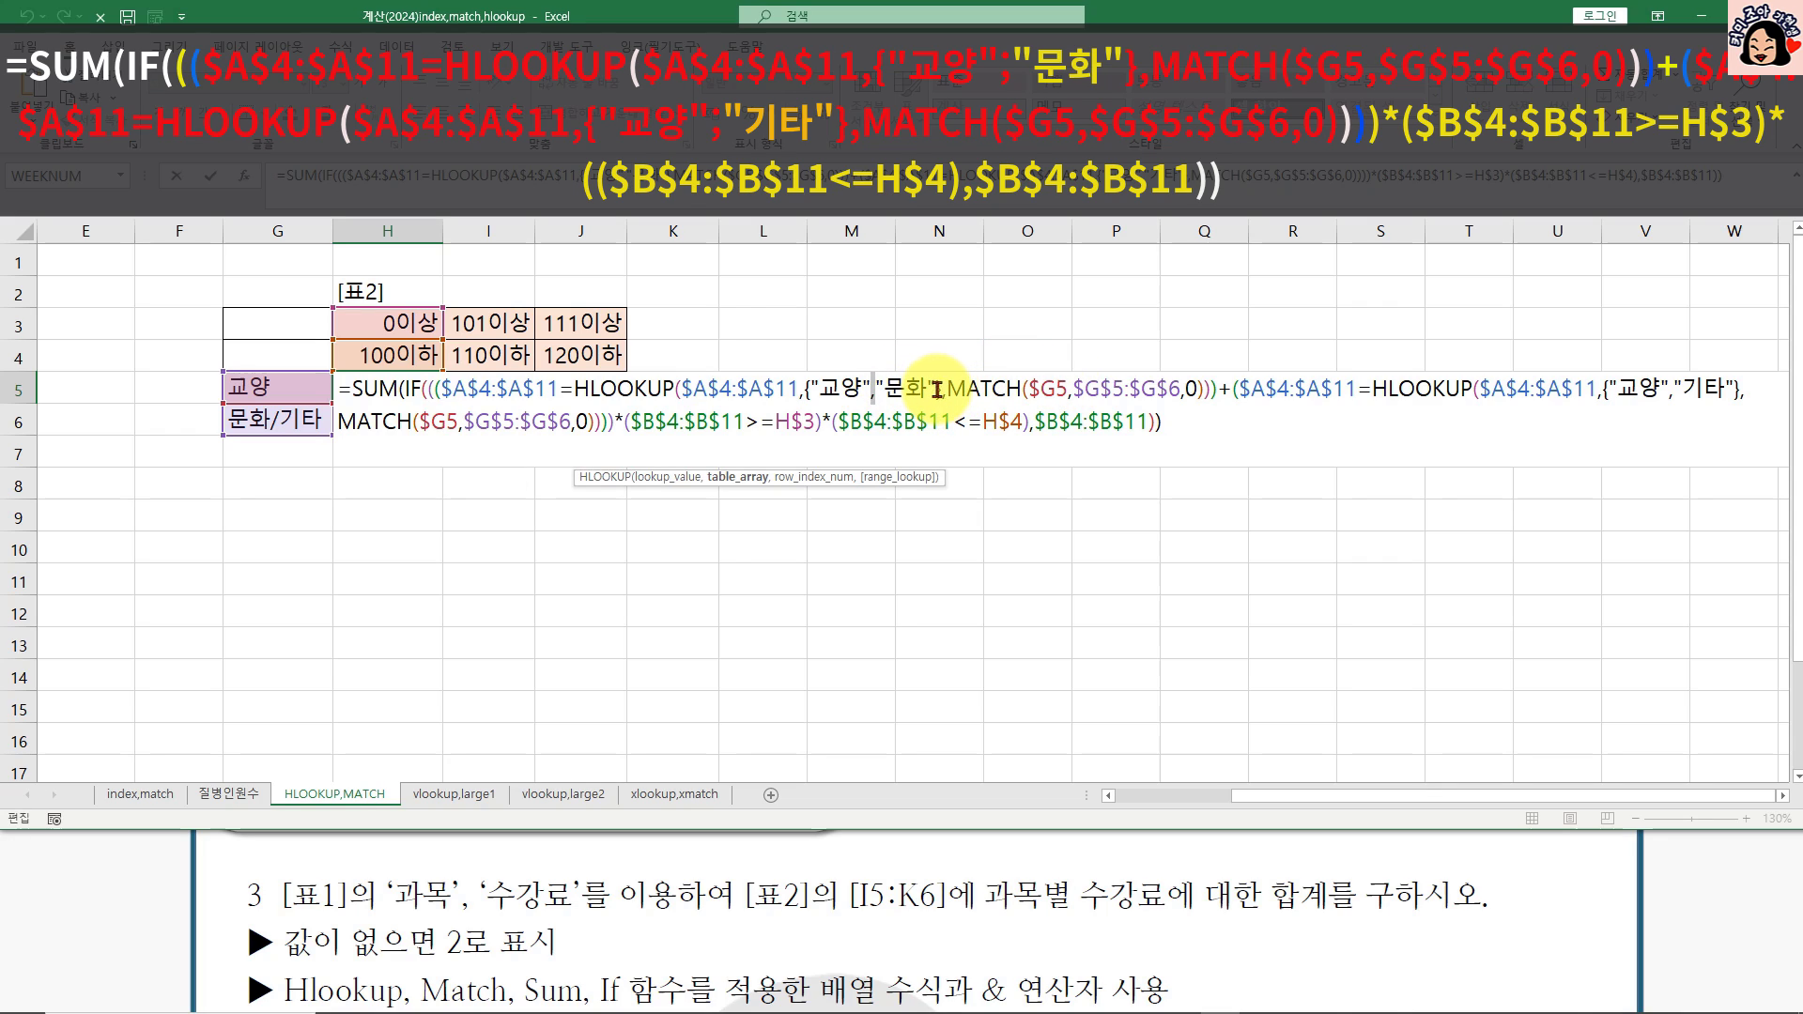
pyautogui.moveTo(947, 390); pyautogui.dragTo(1194, 391)
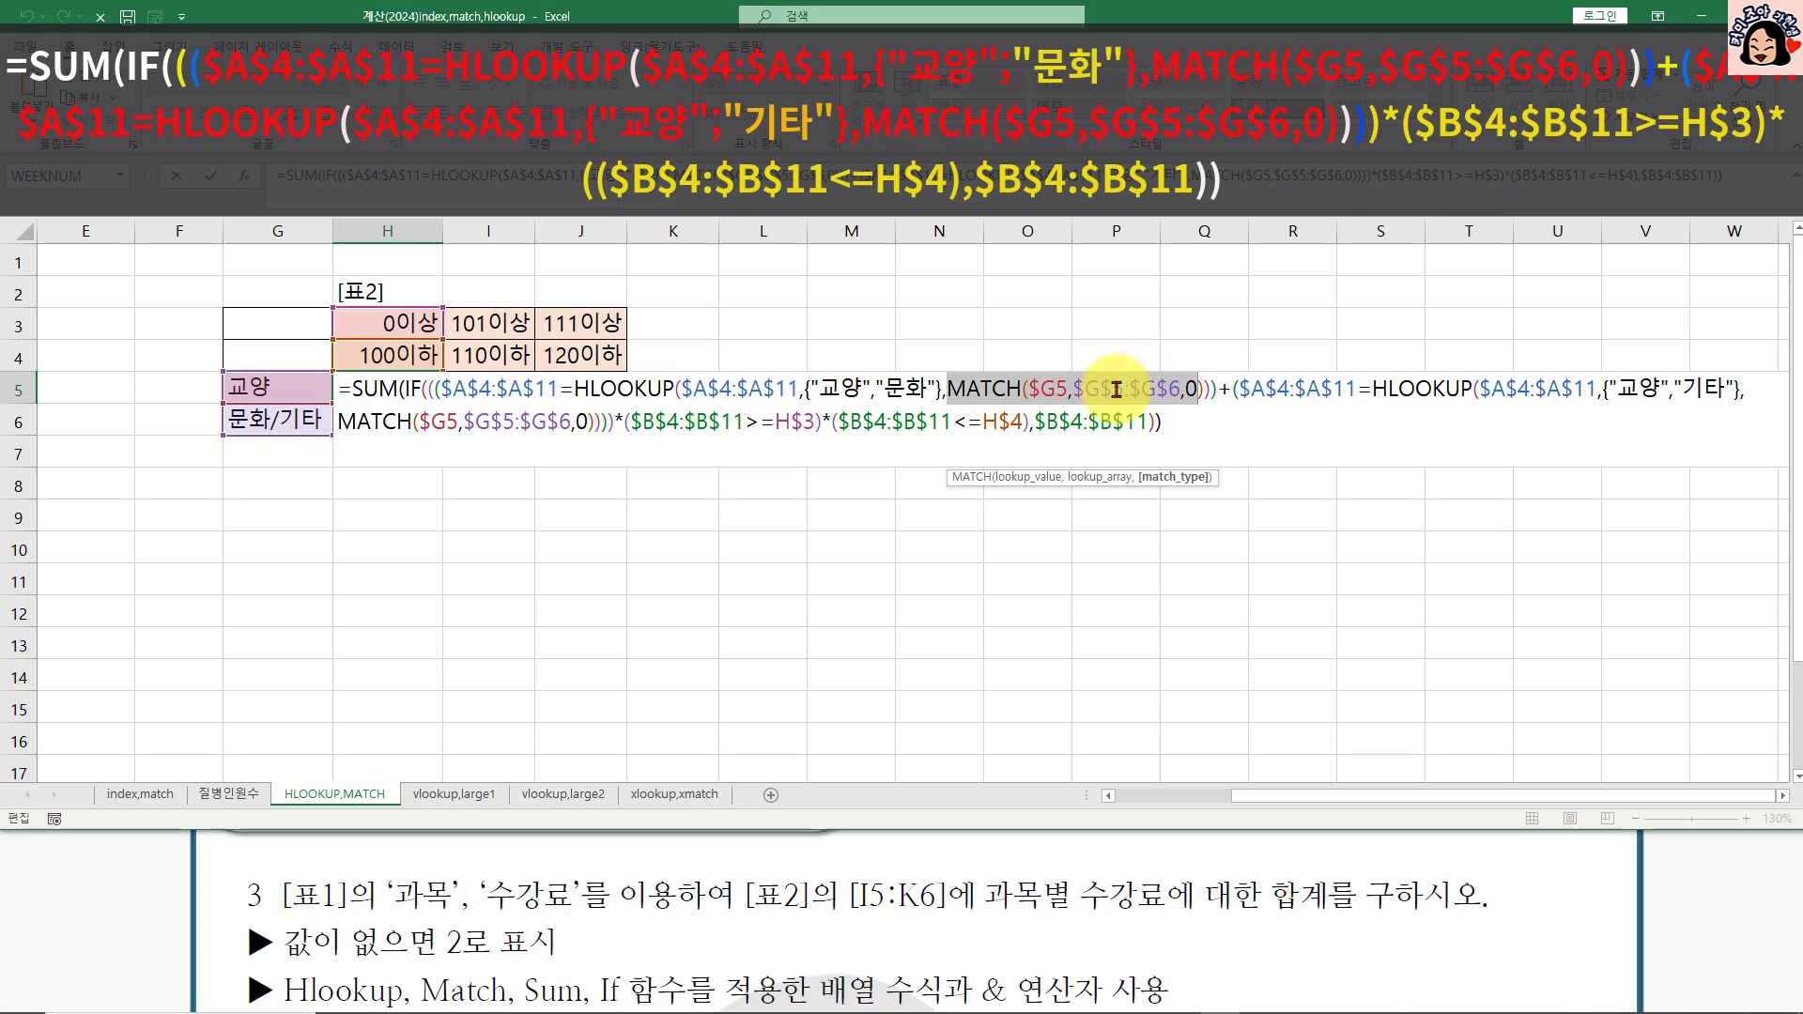
pyautogui.click(982, 391)
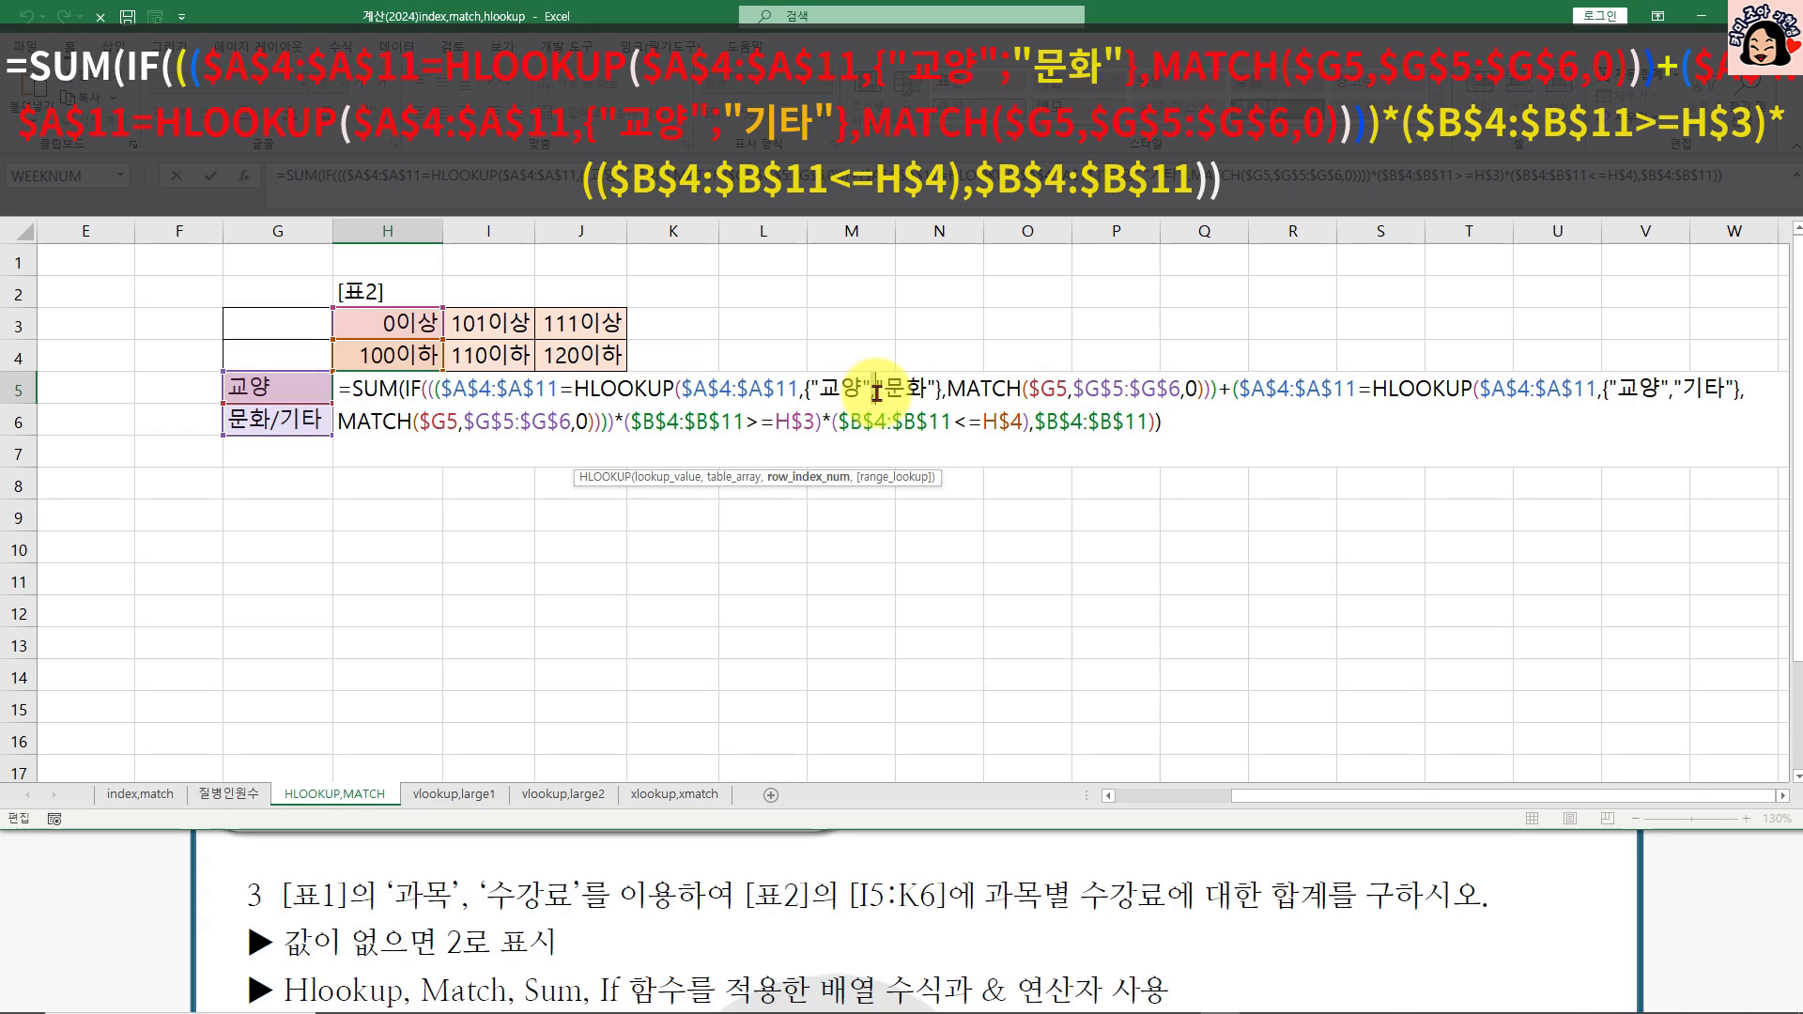
pyautogui.click(873, 391)
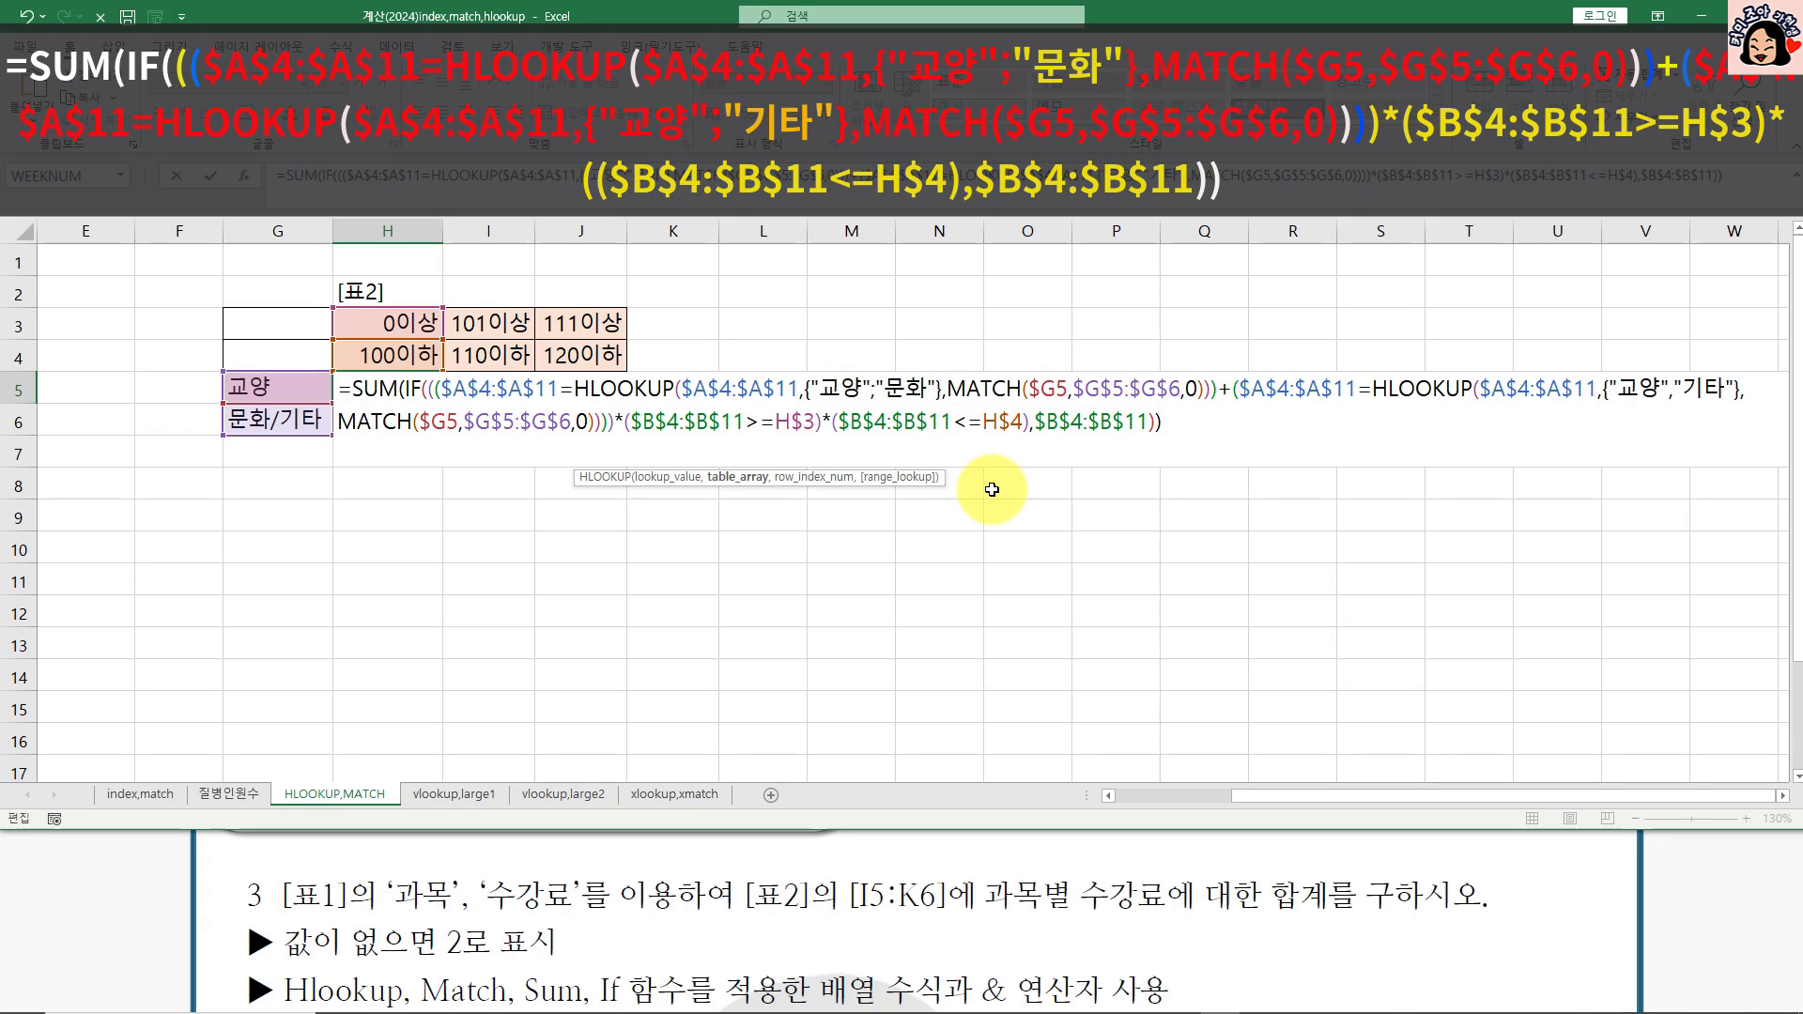
# Step: Change the second HLOOKUP's array constant to {"교양";"기타"}, re-enter the array formula and fill it through H5:J6
pyautogui.click(1670, 389)
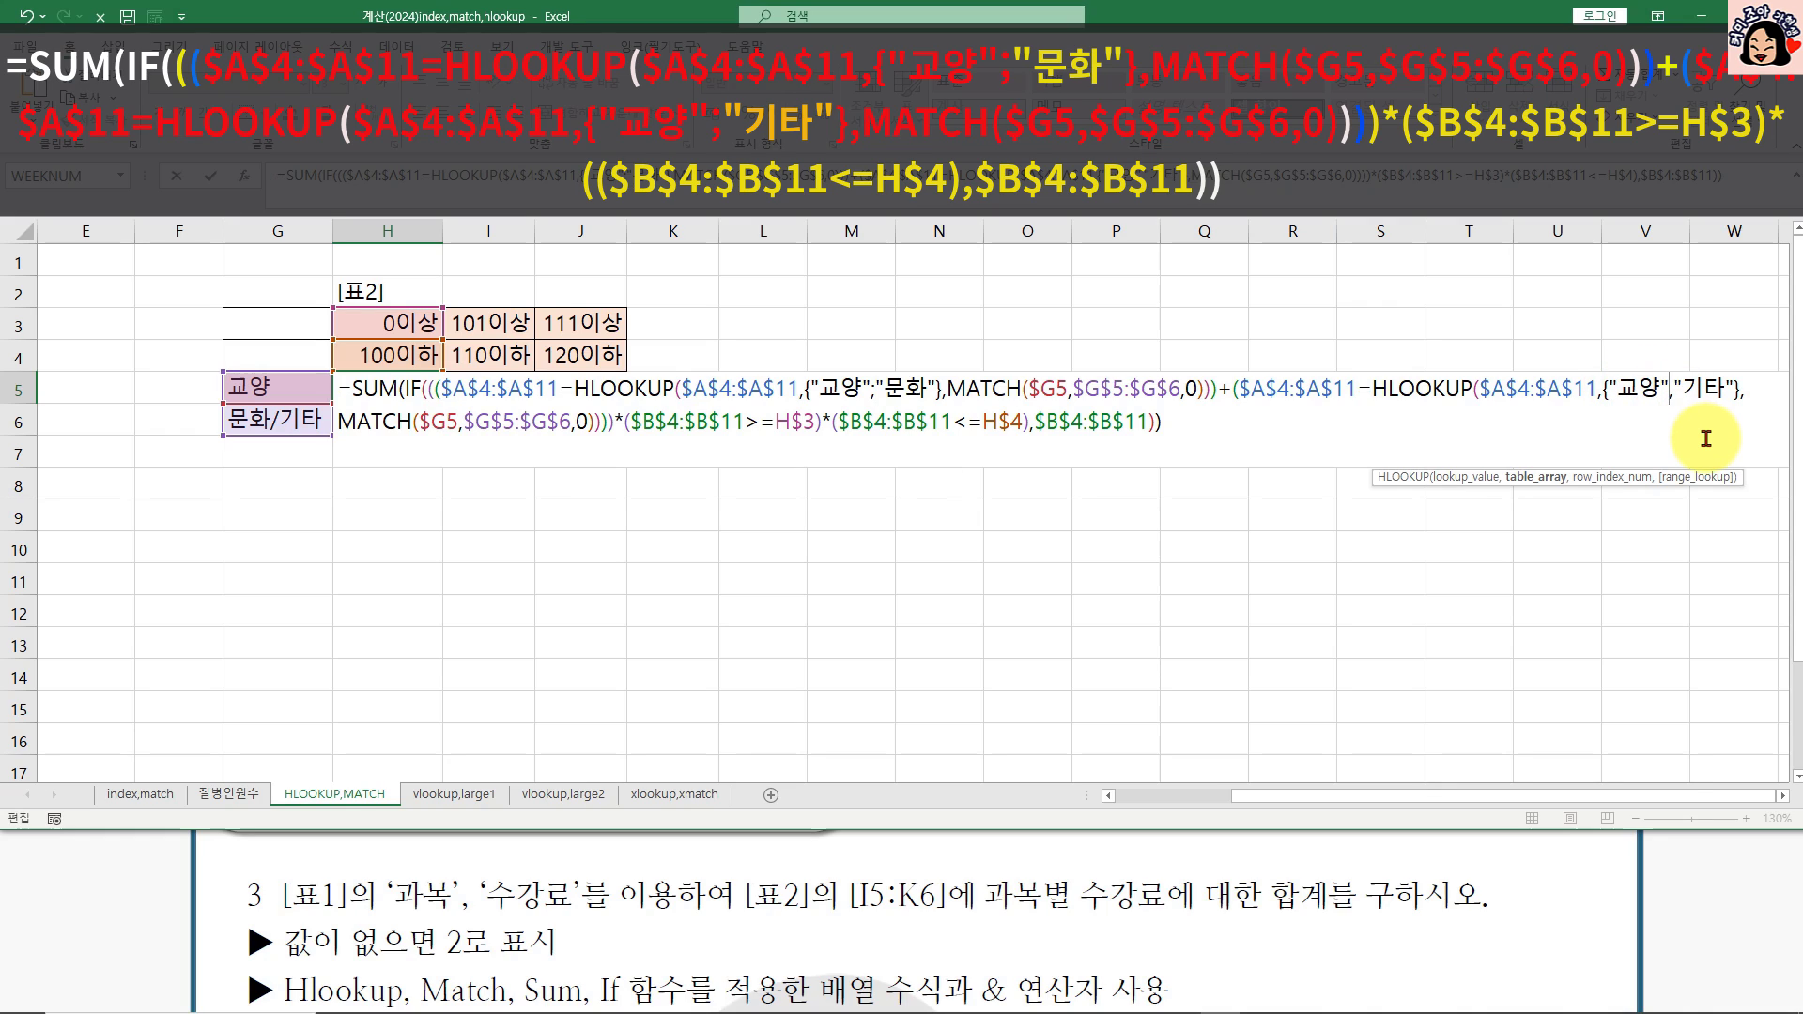
pyautogui.press('Delete')
pyautogui.write(';')
pyautogui.hotkey('ctrl', 'shift', 'Return')
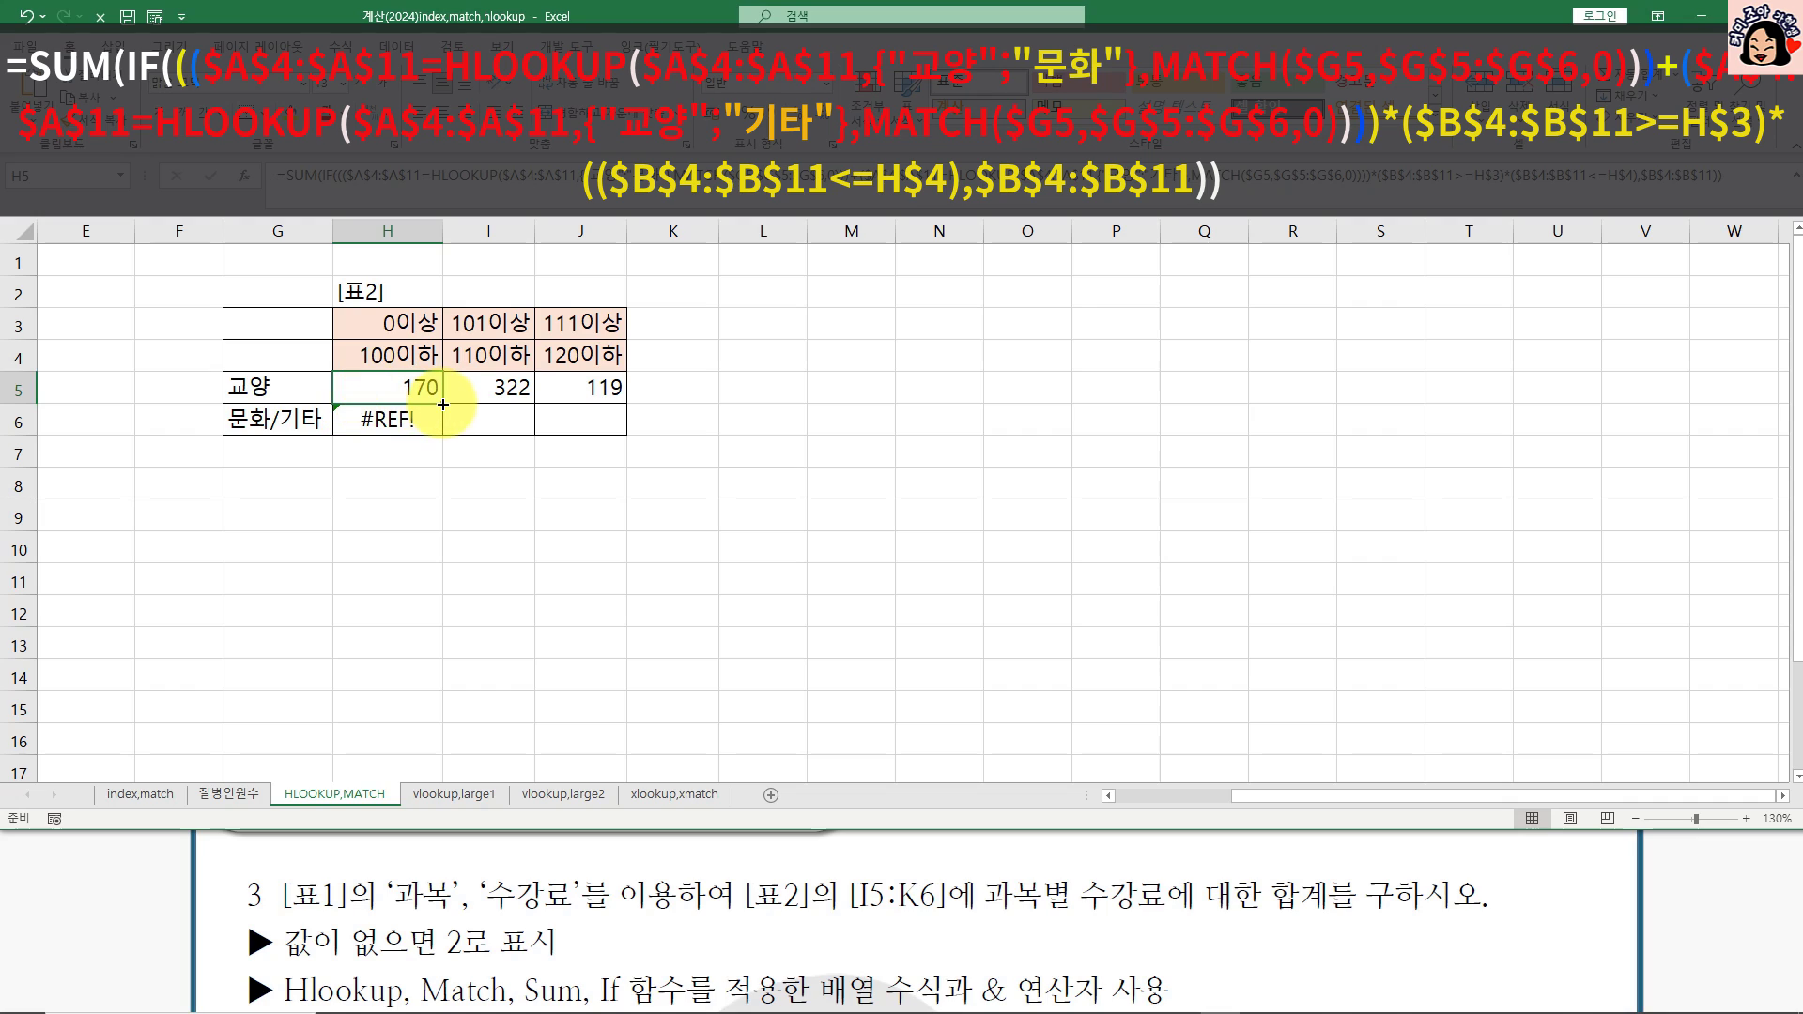
pyautogui.moveTo(442, 404); pyautogui.dragTo(631, 430)
pyautogui.click(423, 390)
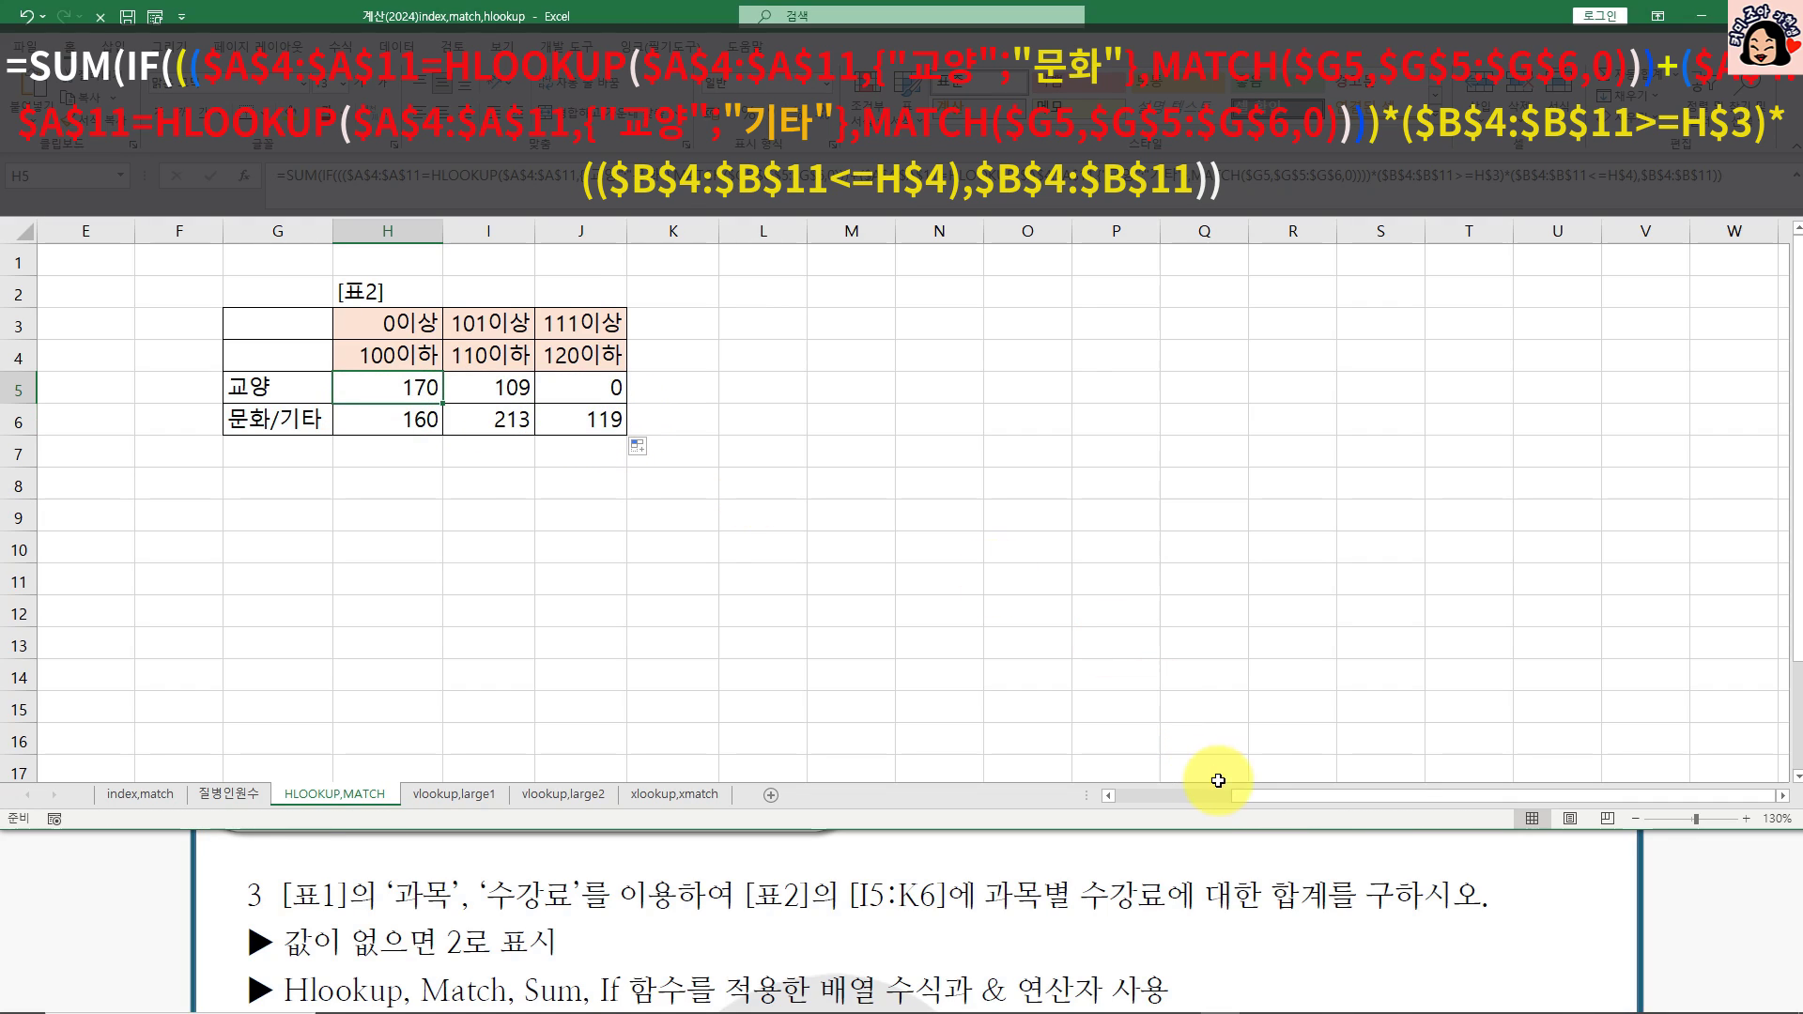
# Step: Open the H5 formula and examine the first HLOOKUP's array constant and its MATCH row index
pyautogui.moveTo(1252, 798); pyautogui.dragTo(908, 740)
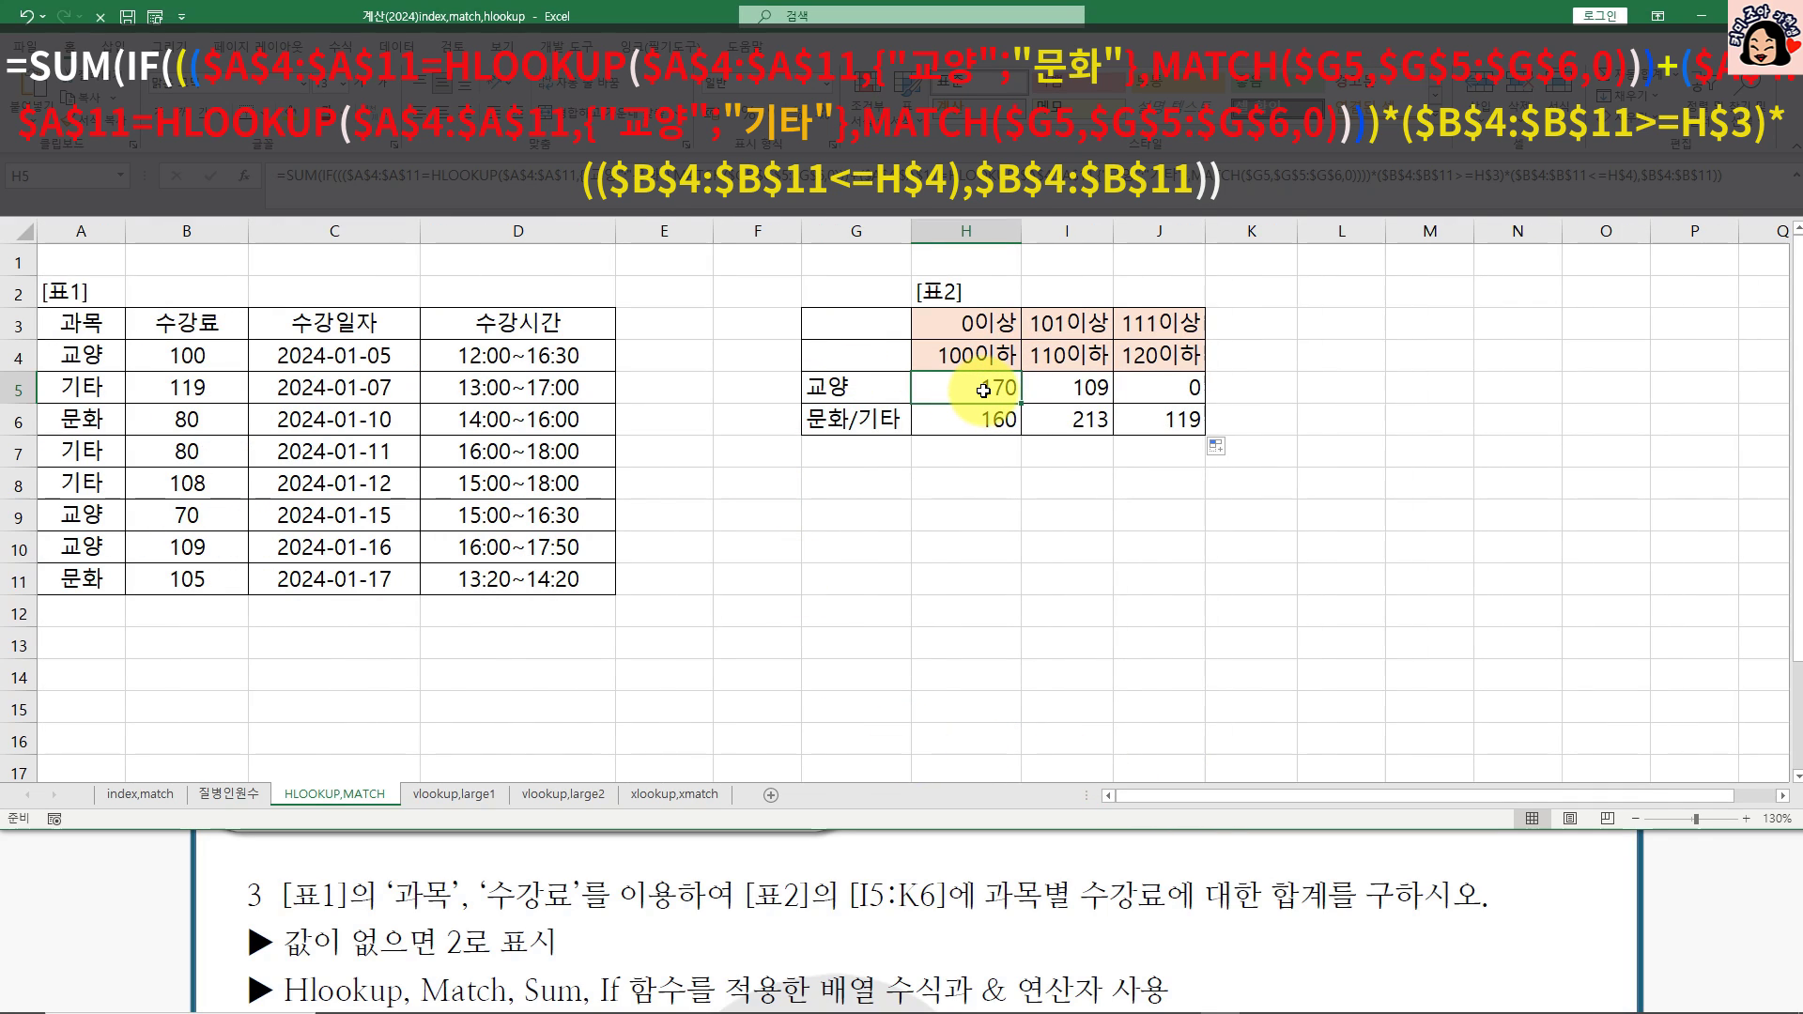
pyautogui.doubleClick(983, 391)
pyautogui.moveTo(1180, 389); pyautogui.dragTo(1246, 389)
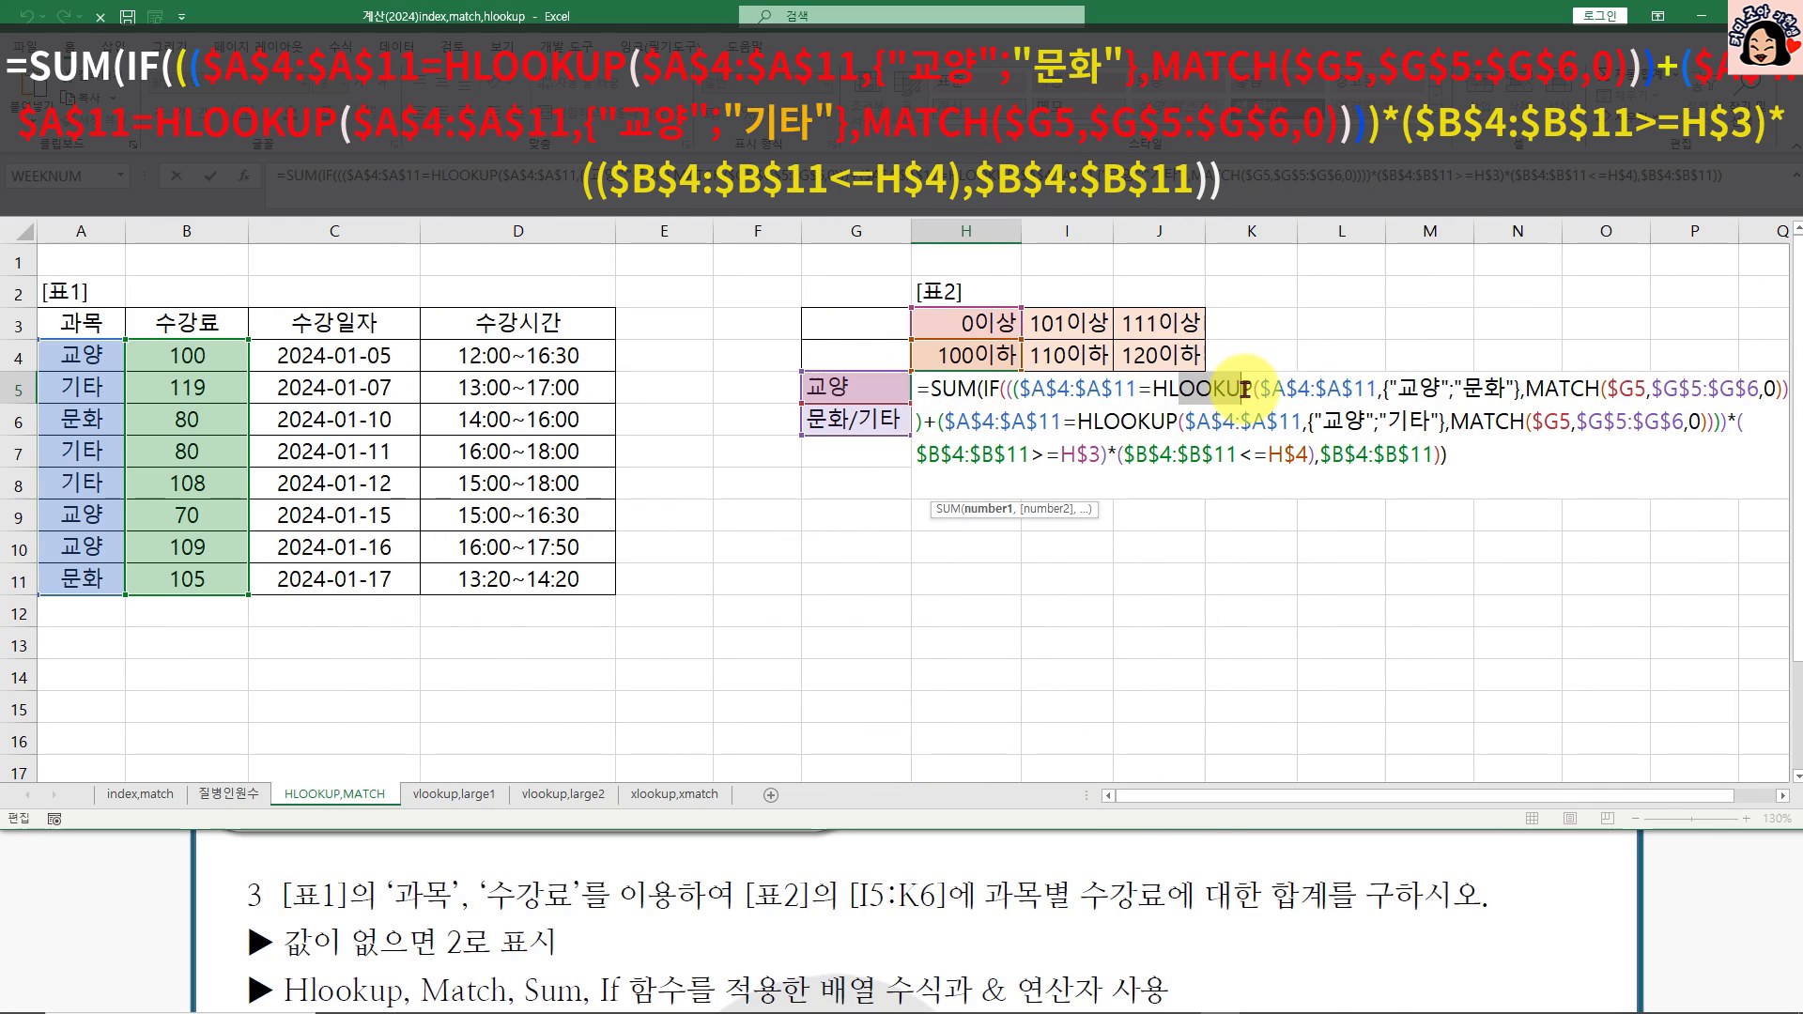
pyautogui.click(1587, 387)
pyautogui.moveTo(1717, 386); pyautogui.dragTo(1726, 386)
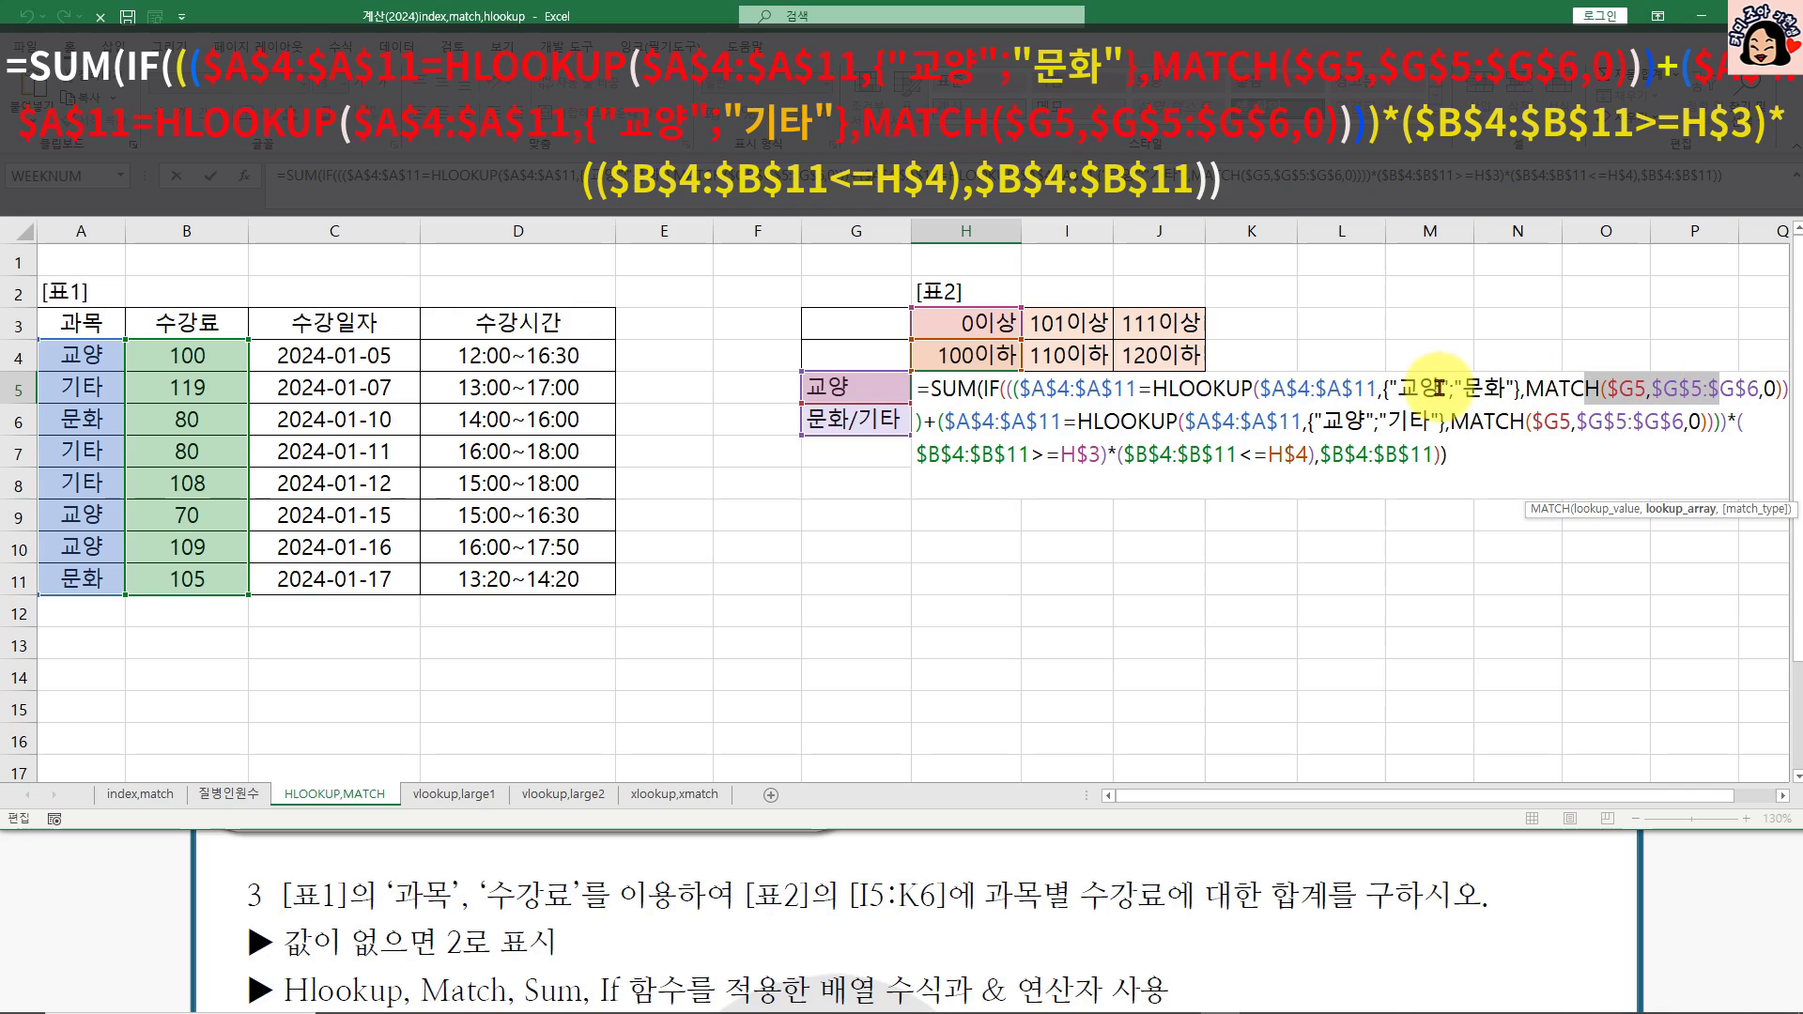
pyautogui.click(1448, 390)
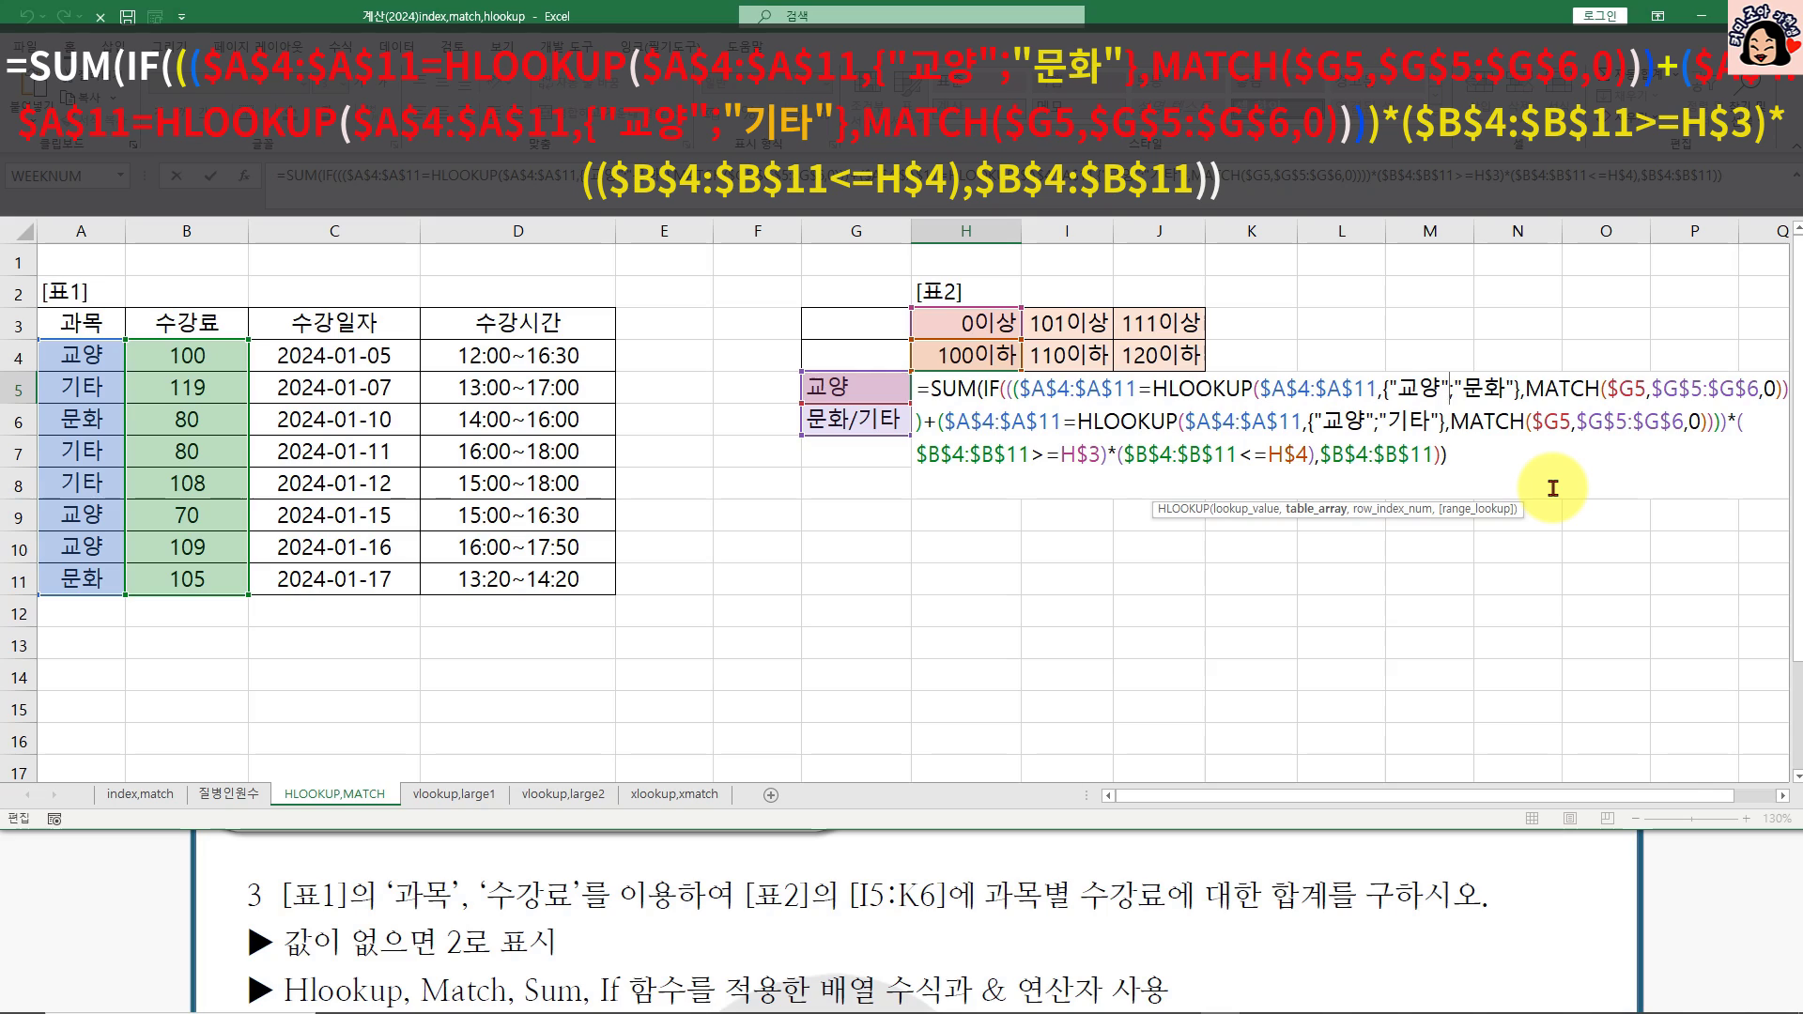
# Step: Compare the two HLOOKUP array constants and their MATCH arguments within the H5 formula
pyautogui.click(1783, 796)
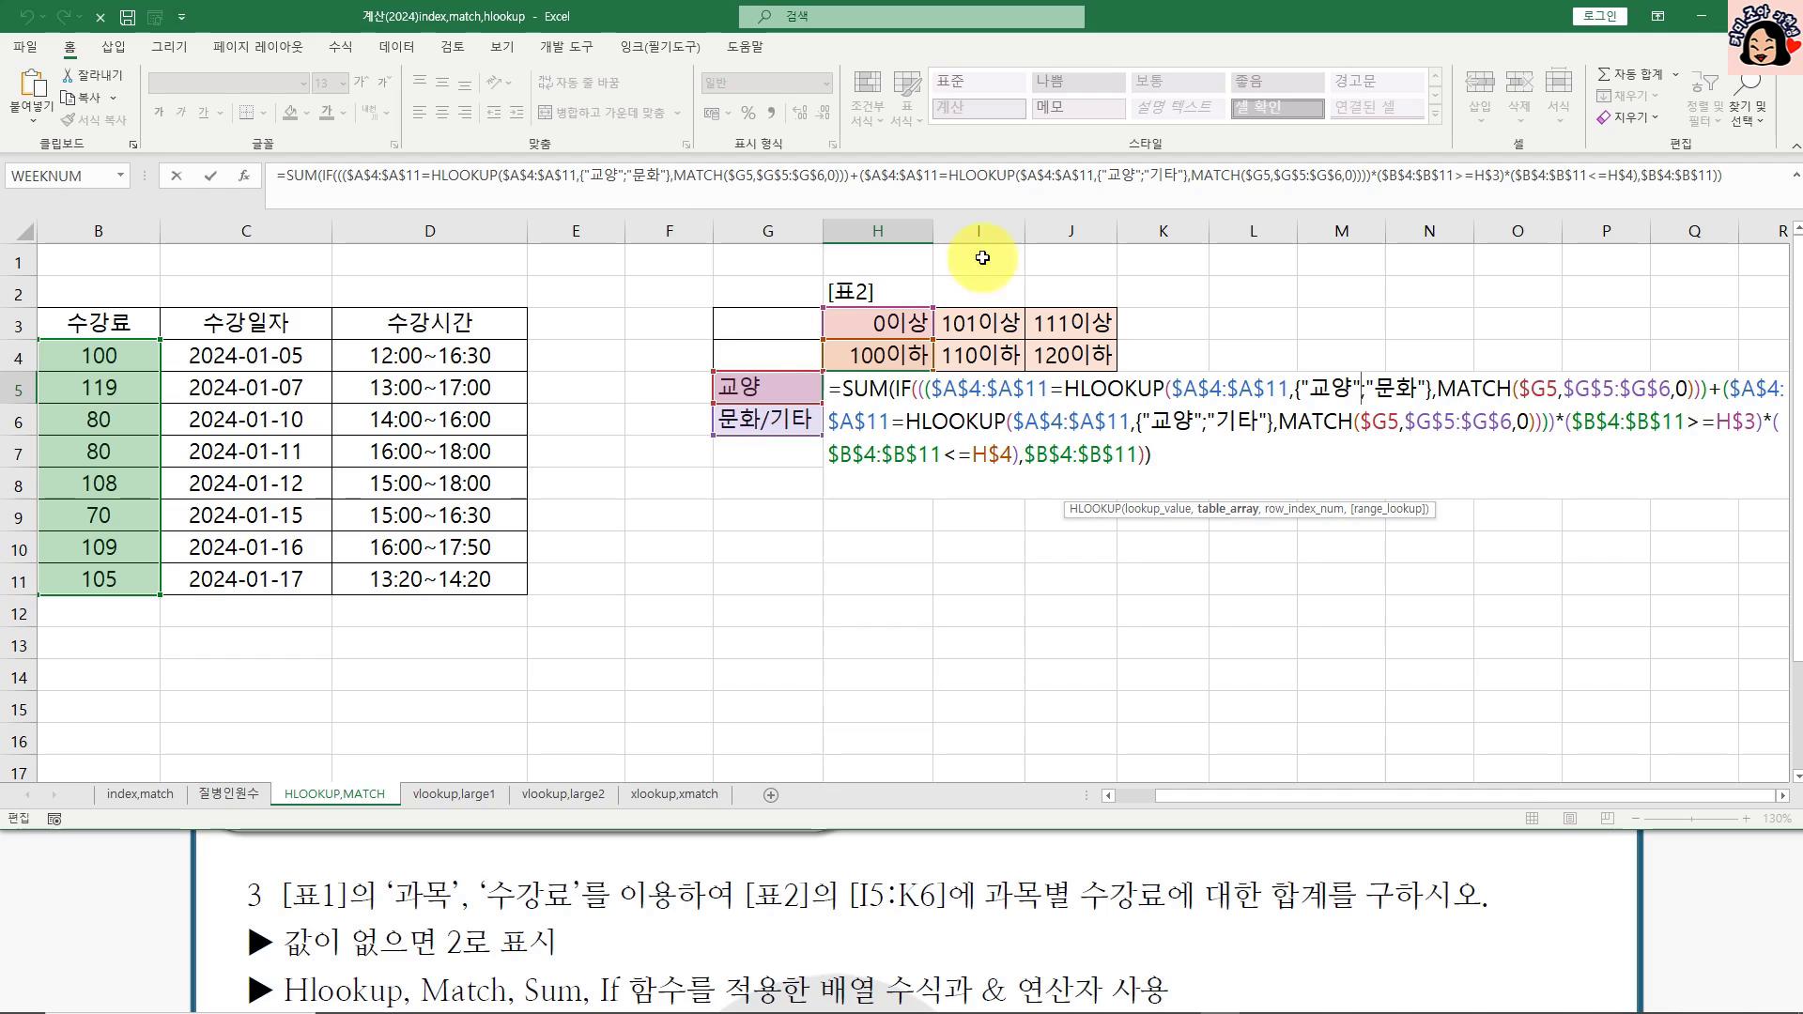
pyautogui.moveTo(1310, 388); pyautogui.dragTo(1404, 387)
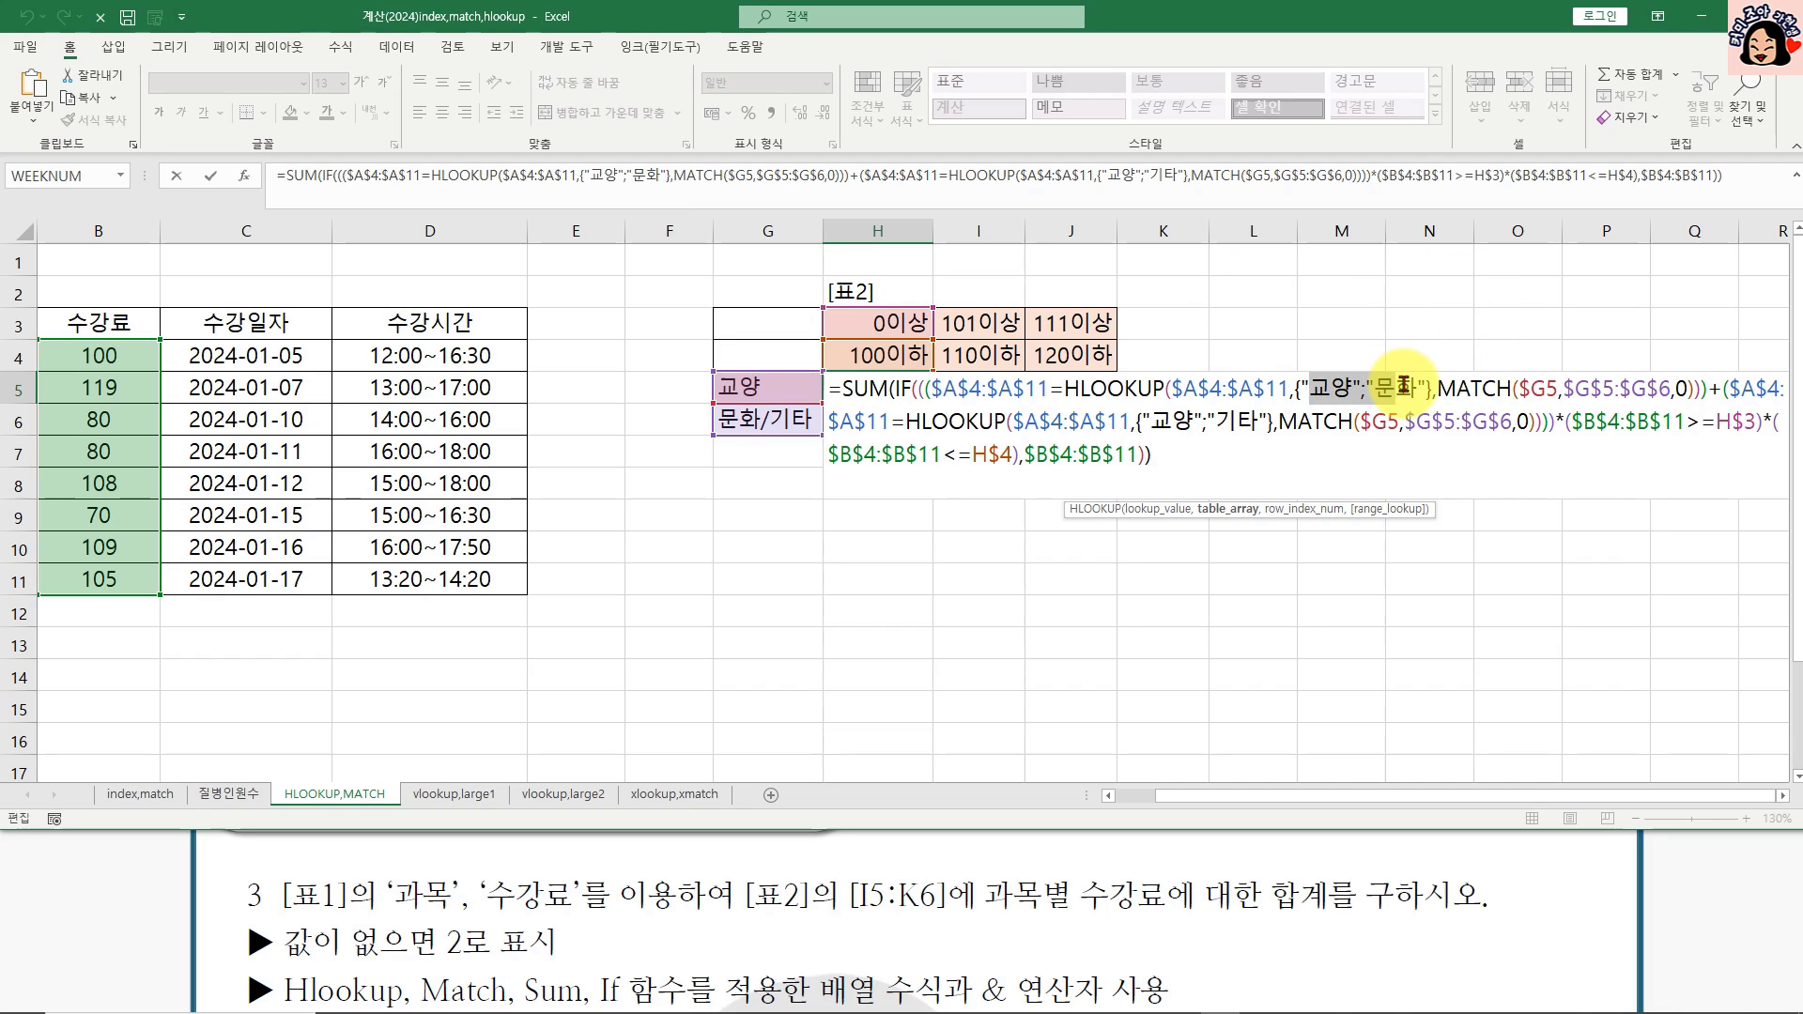
pyautogui.moveTo(1152, 423); pyautogui.dragTo(1250, 428)
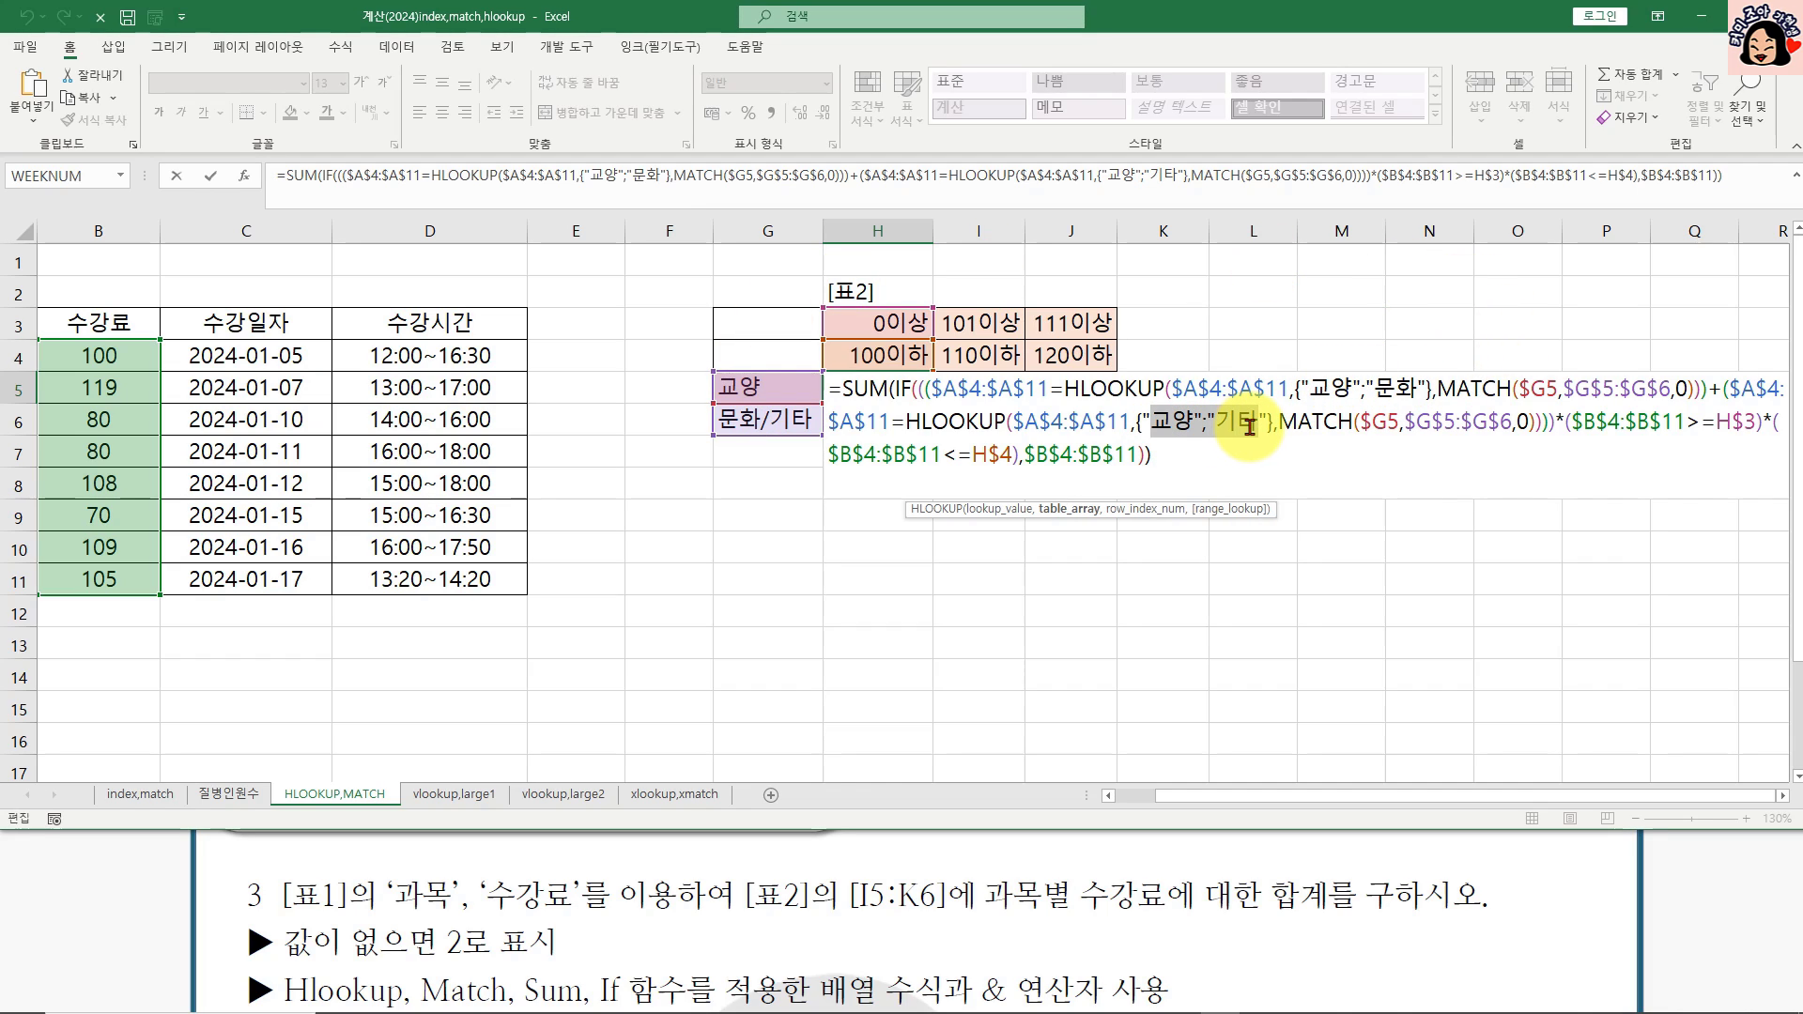
pyautogui.click(1252, 426)
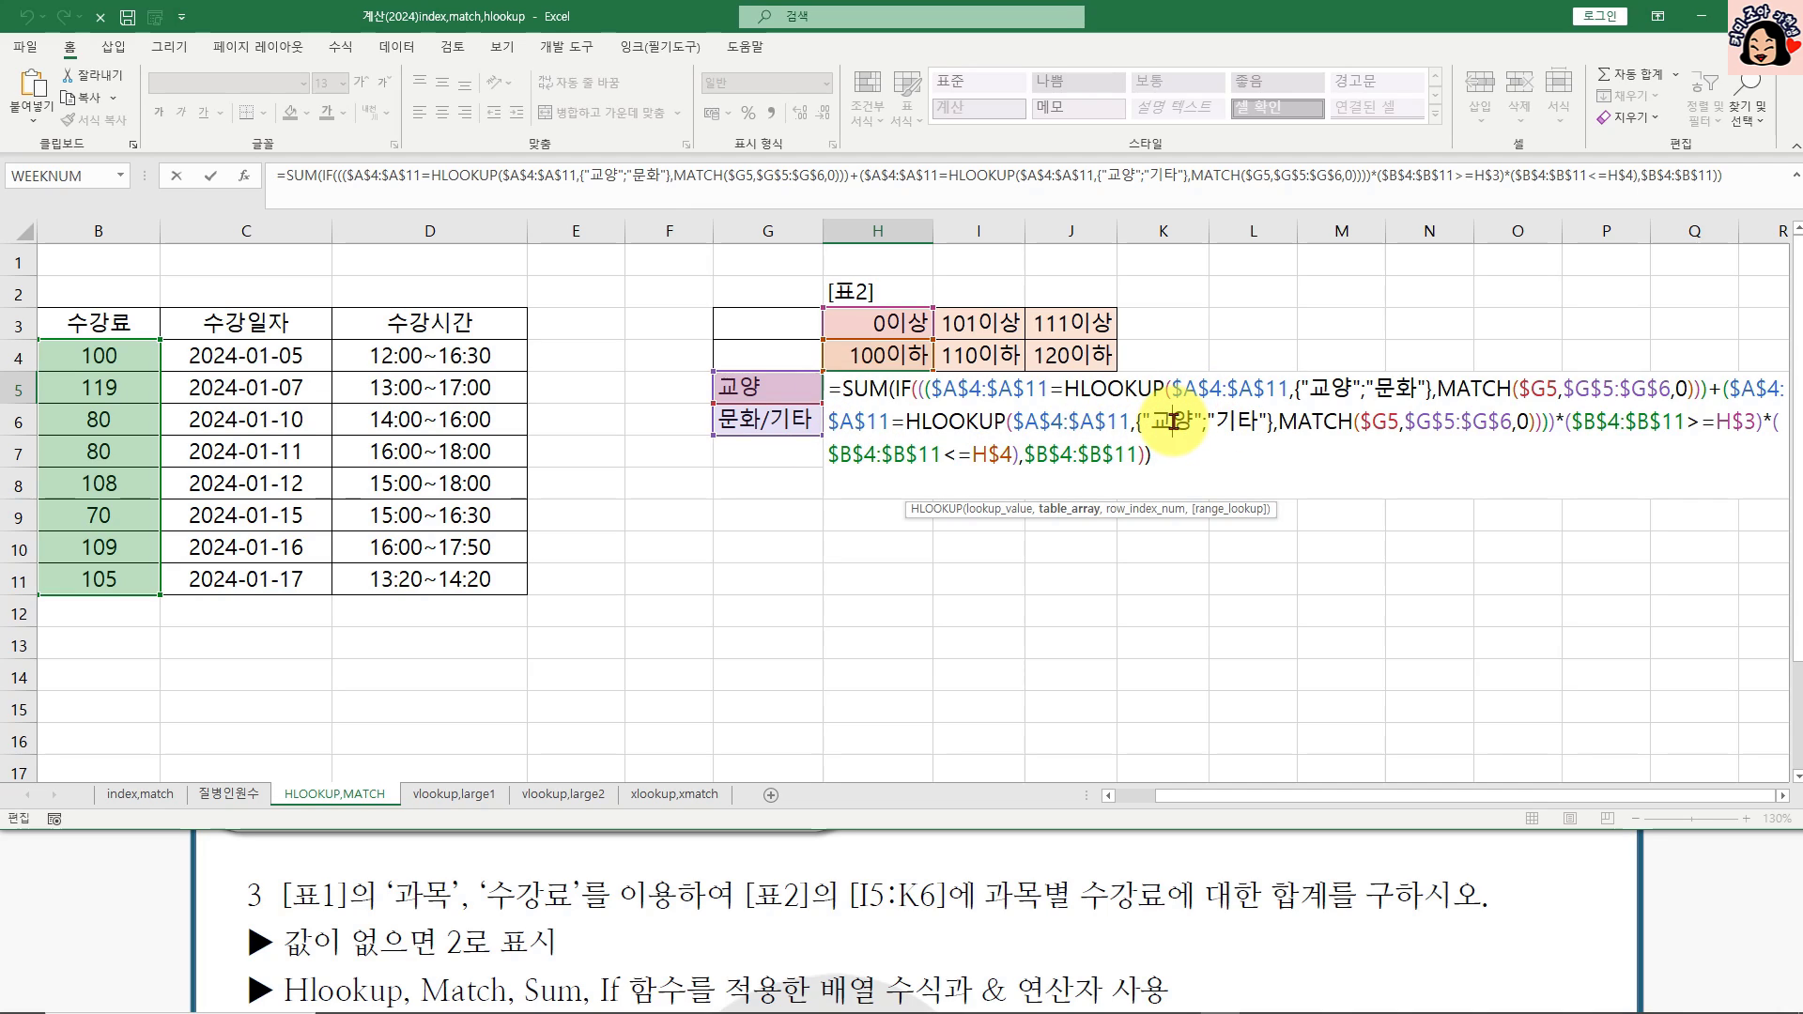
pyautogui.click(1173, 424)
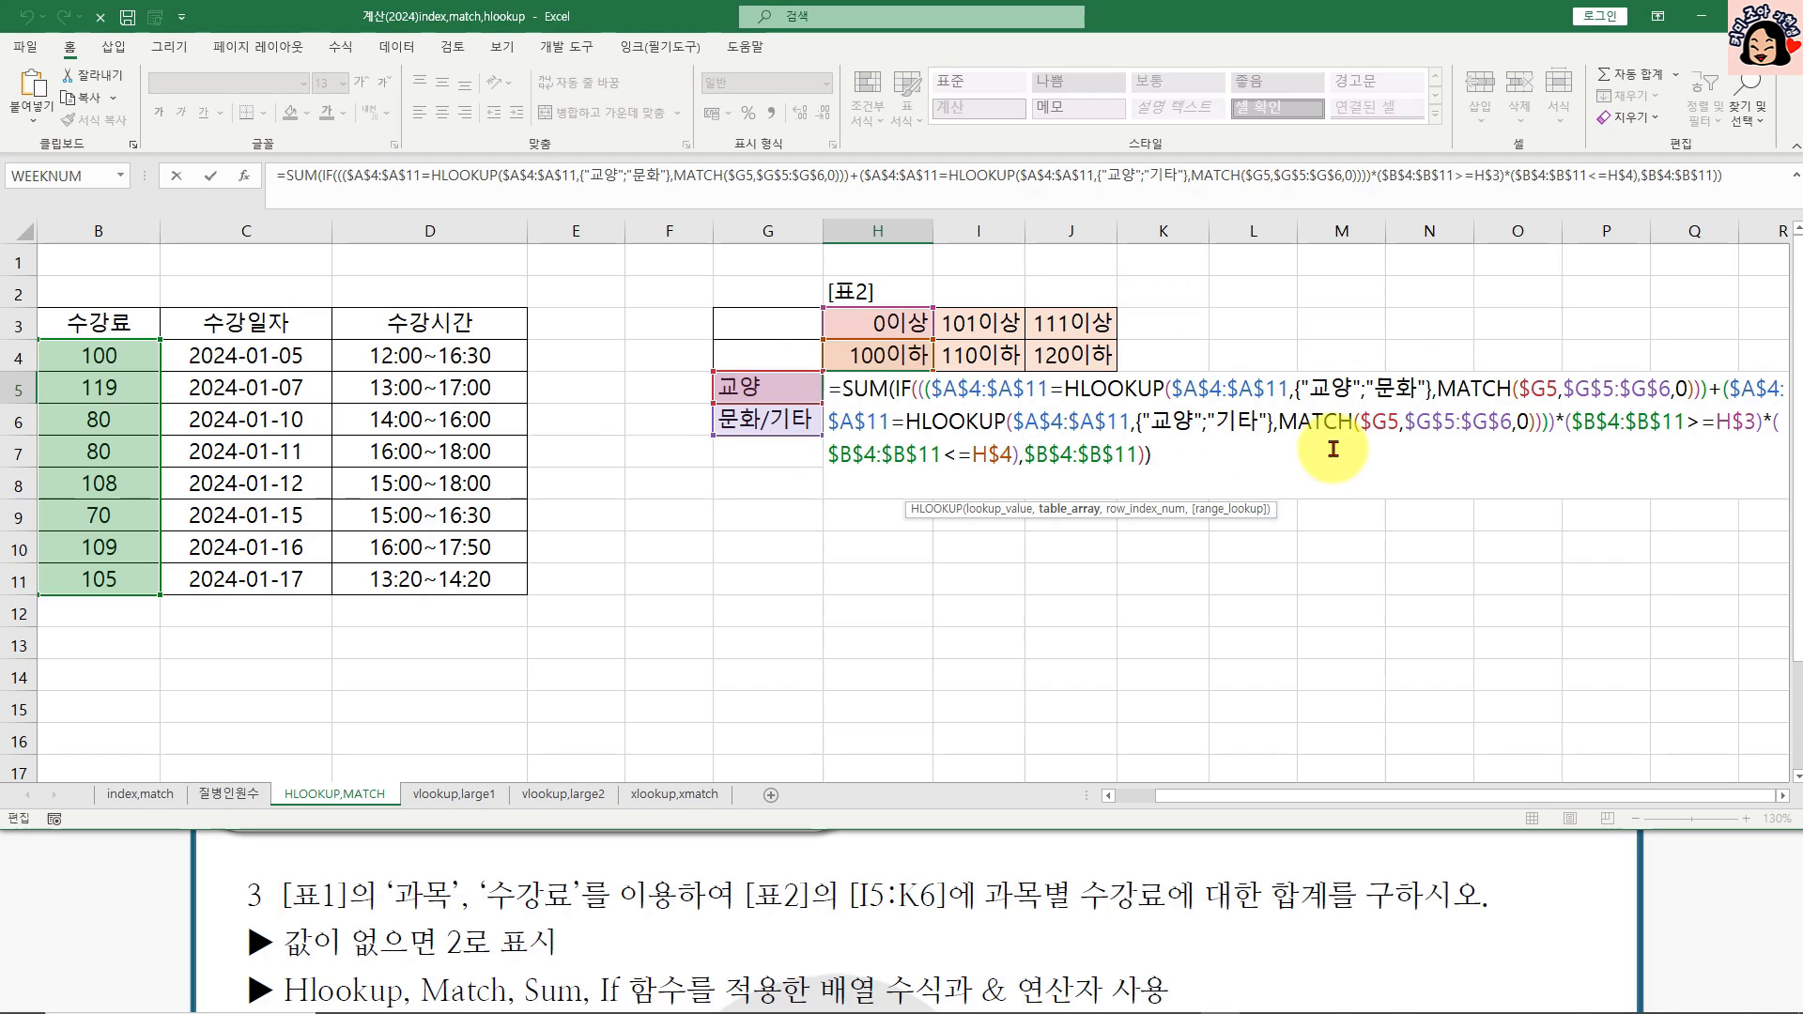
pyautogui.click(1435, 423)
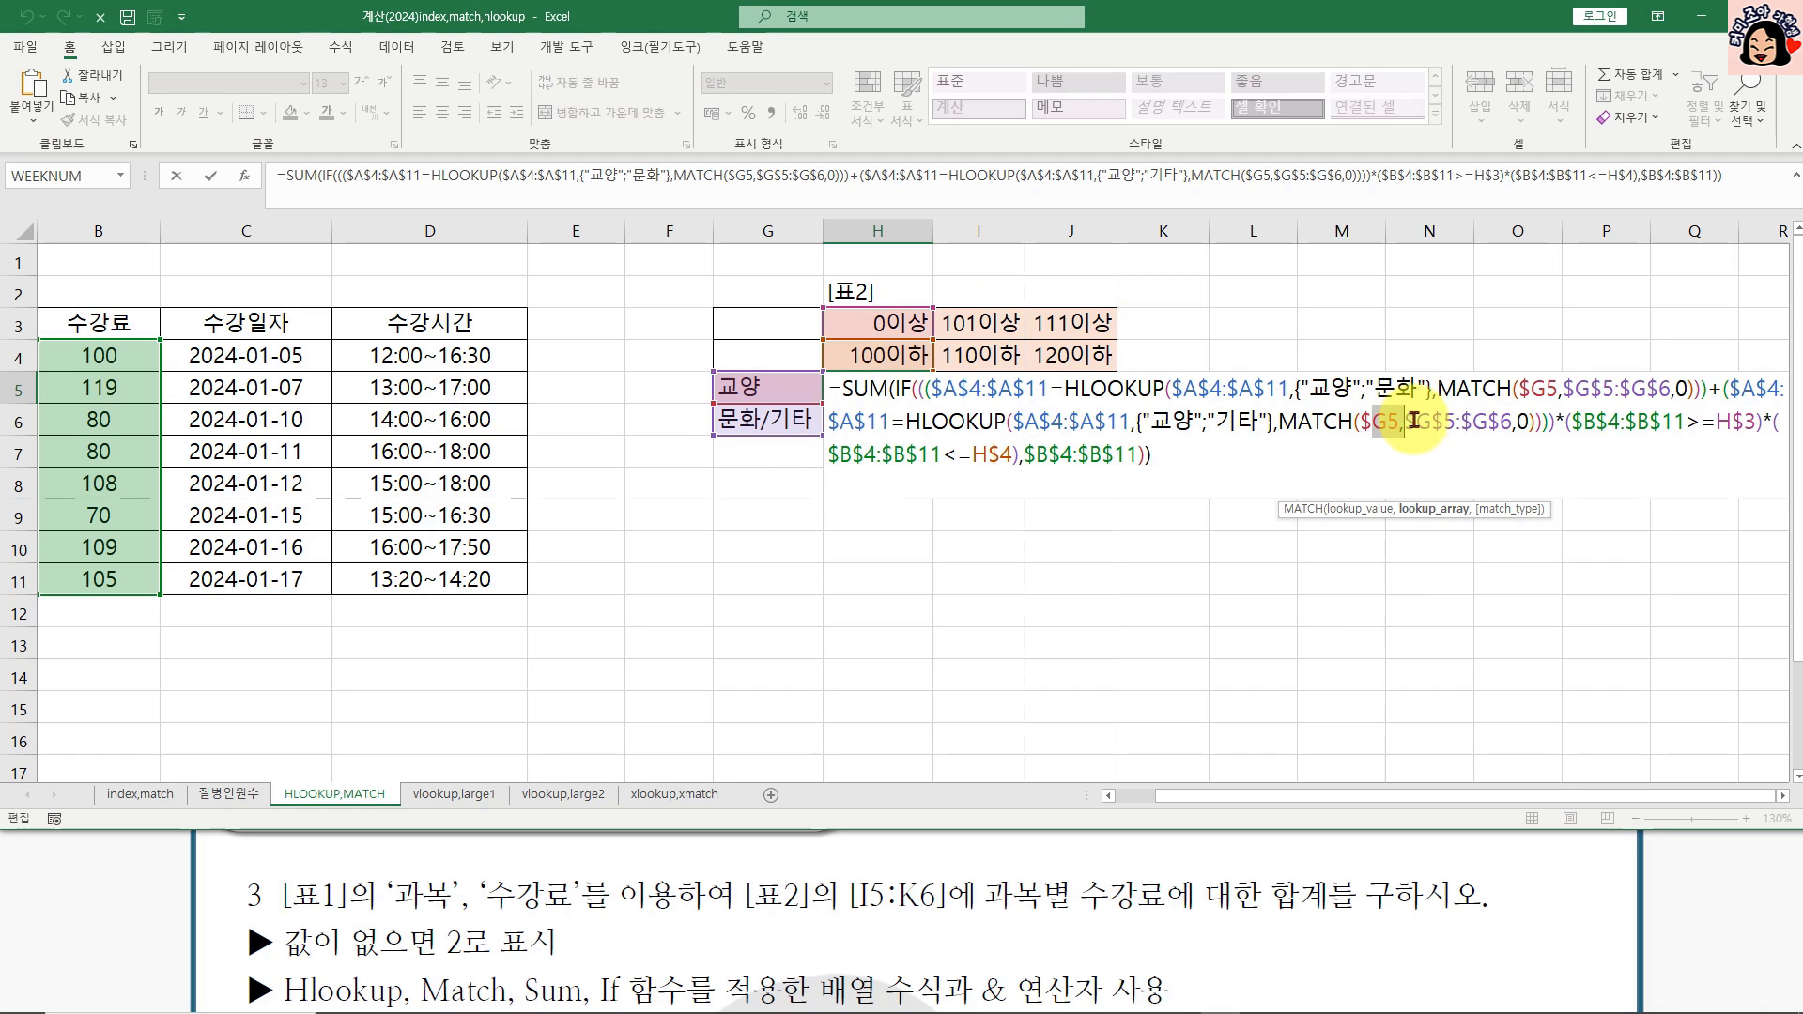
pyautogui.click(1540, 388)
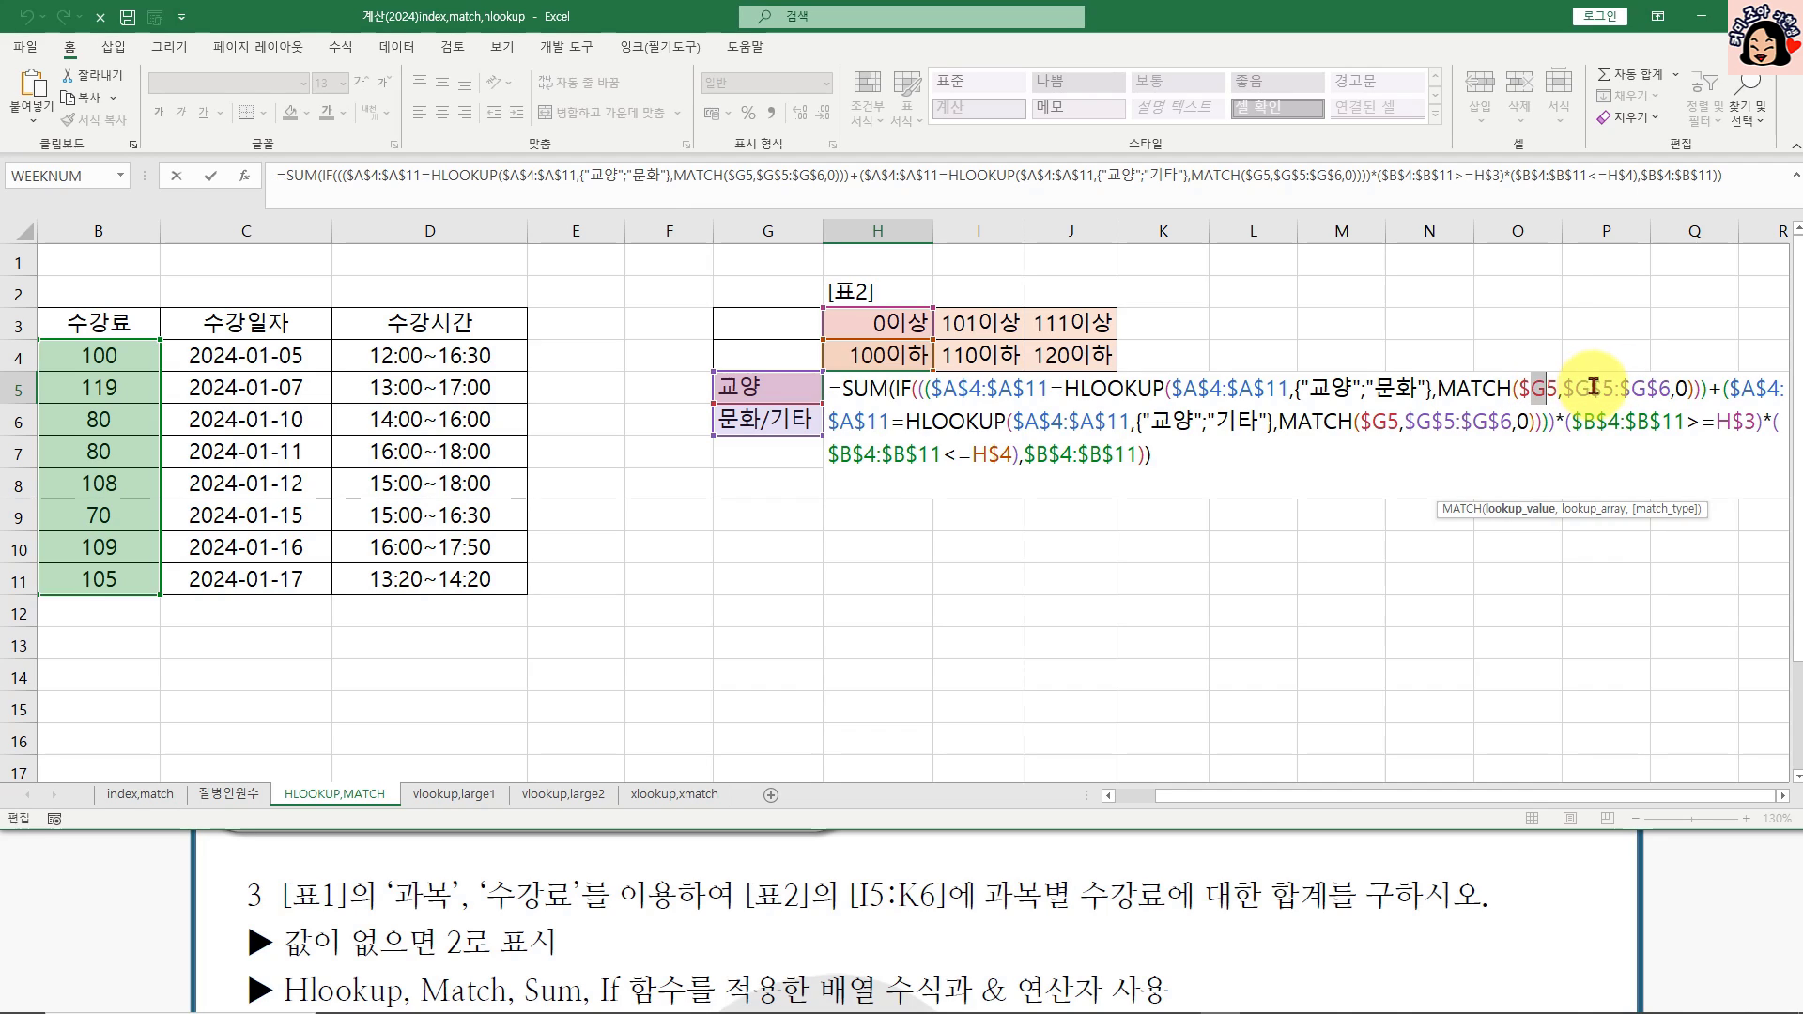
pyautogui.moveTo(1514, 388); pyautogui.dragTo(1700, 392)
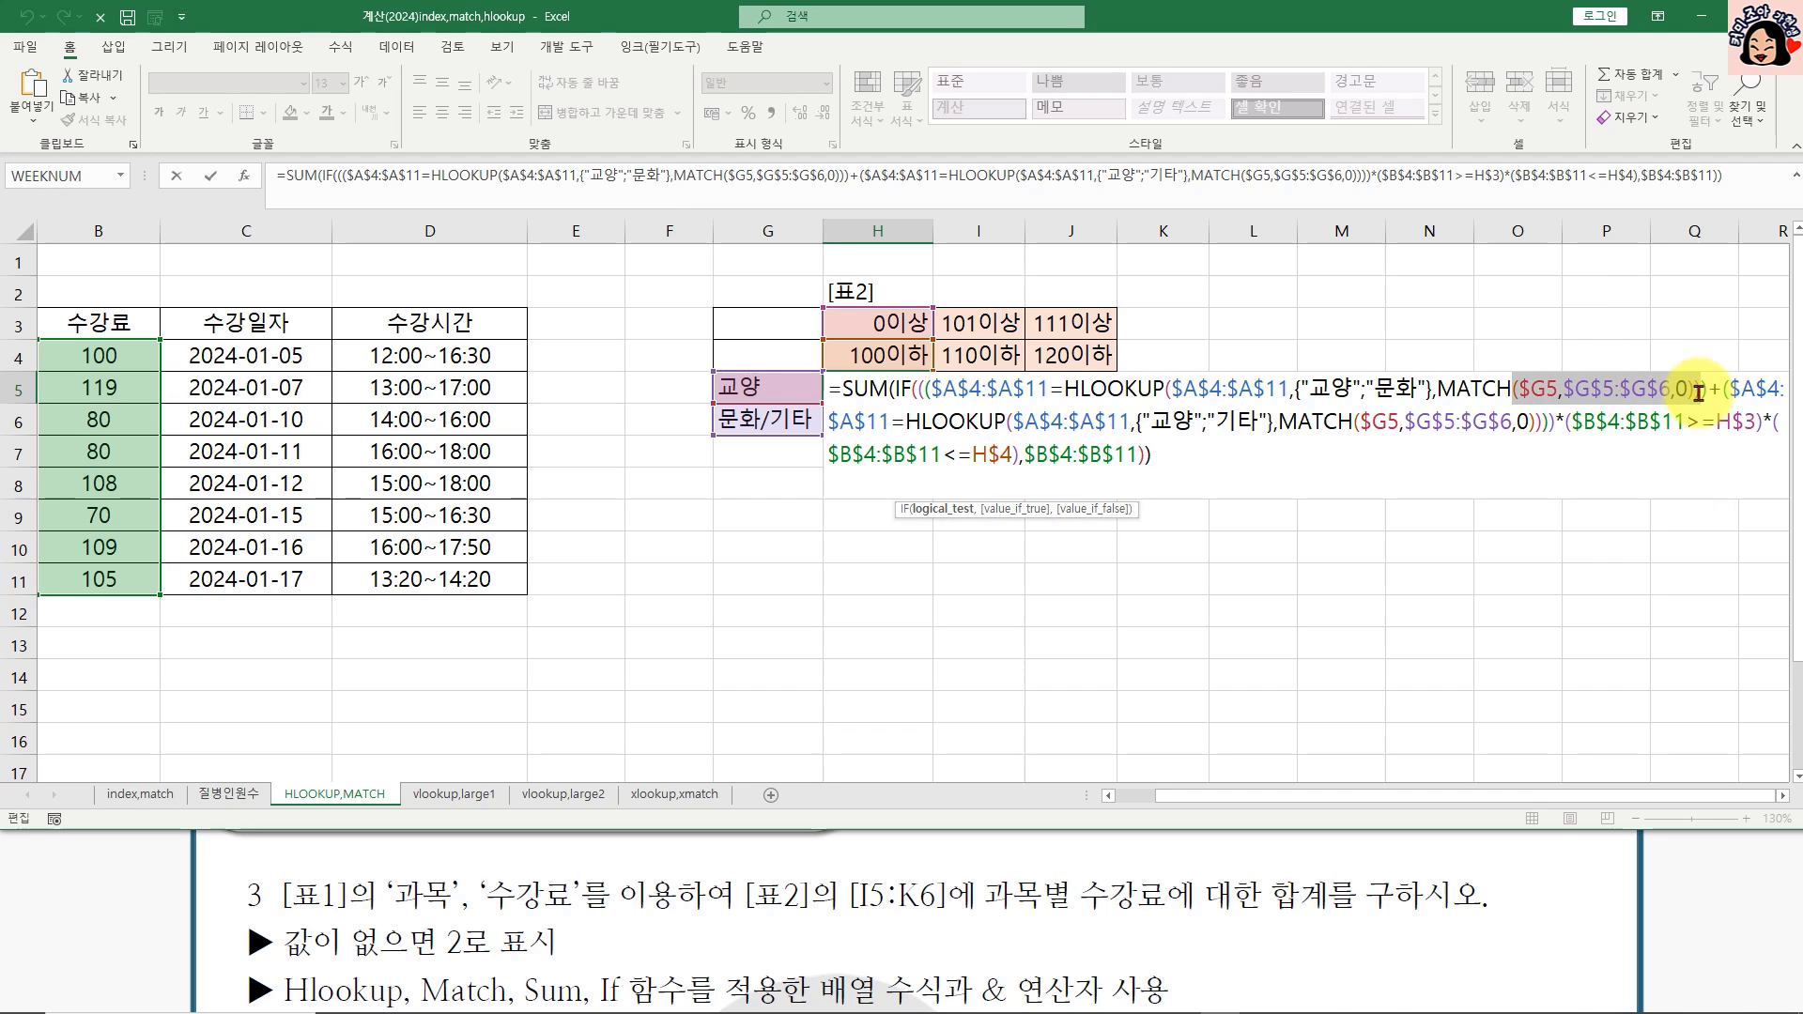
pyautogui.click(1492, 389)
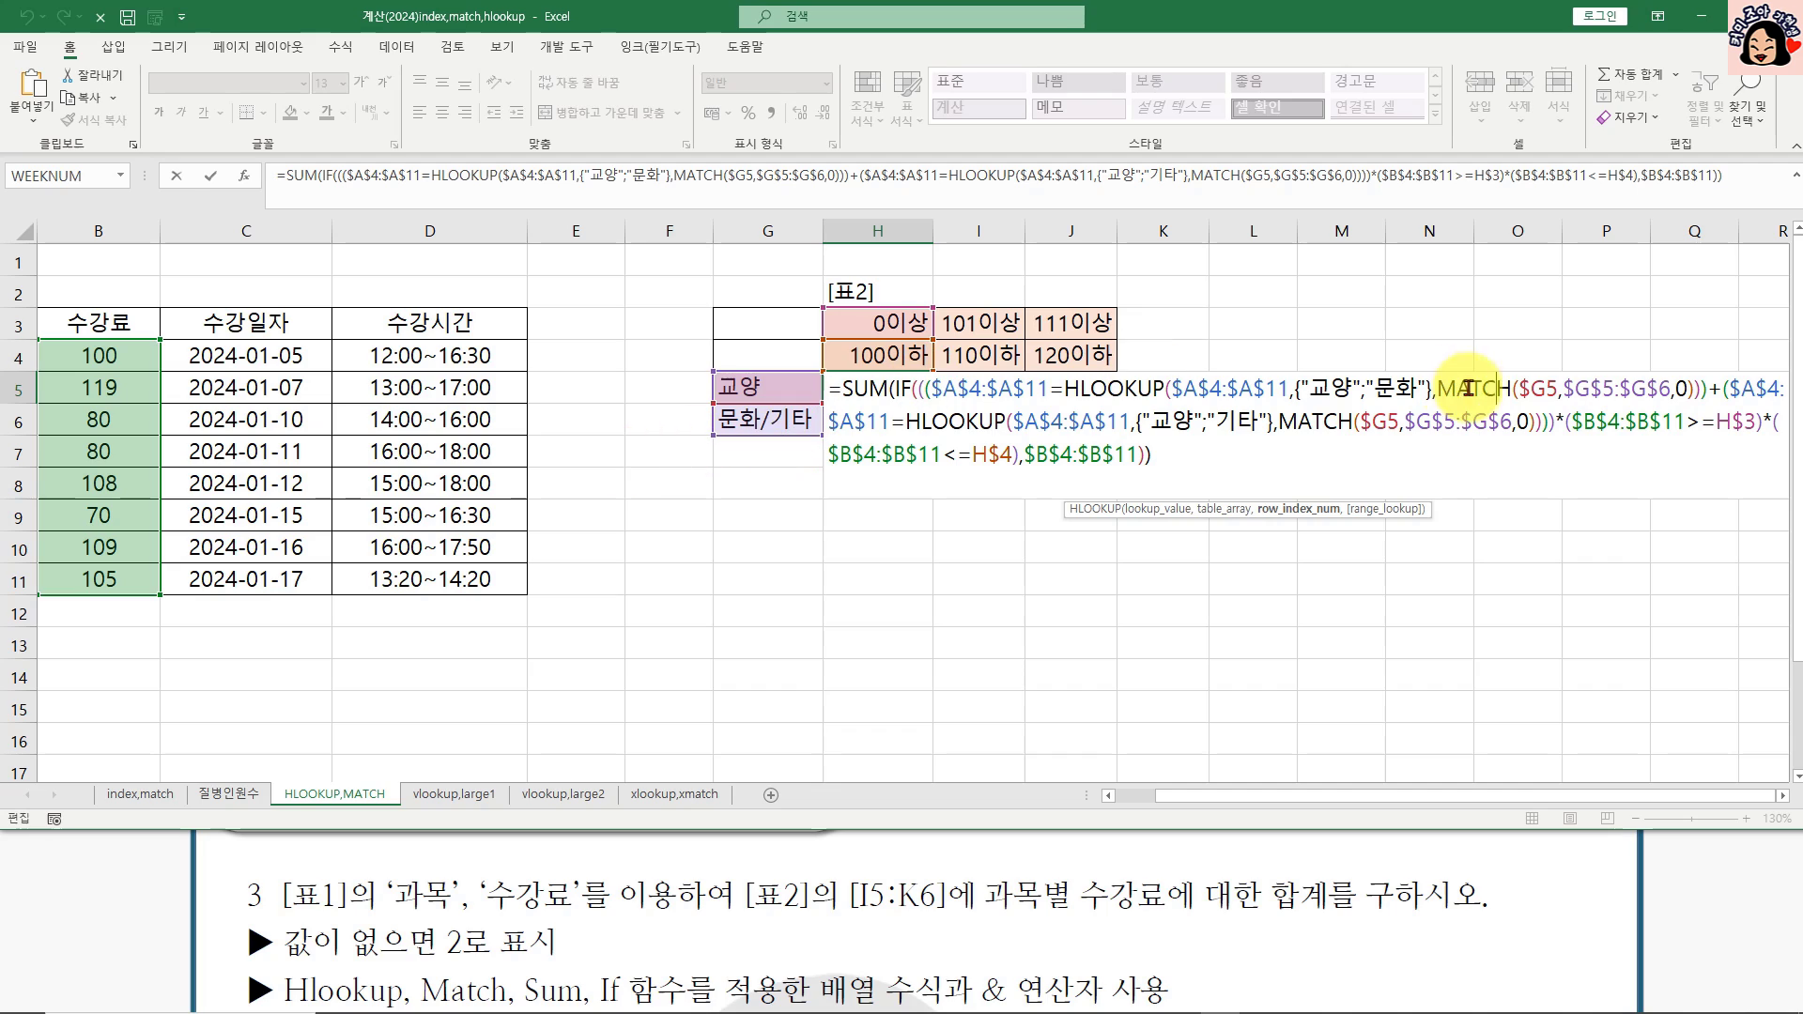
pyautogui.moveTo(1458, 388); pyautogui.dragTo(1648, 388)
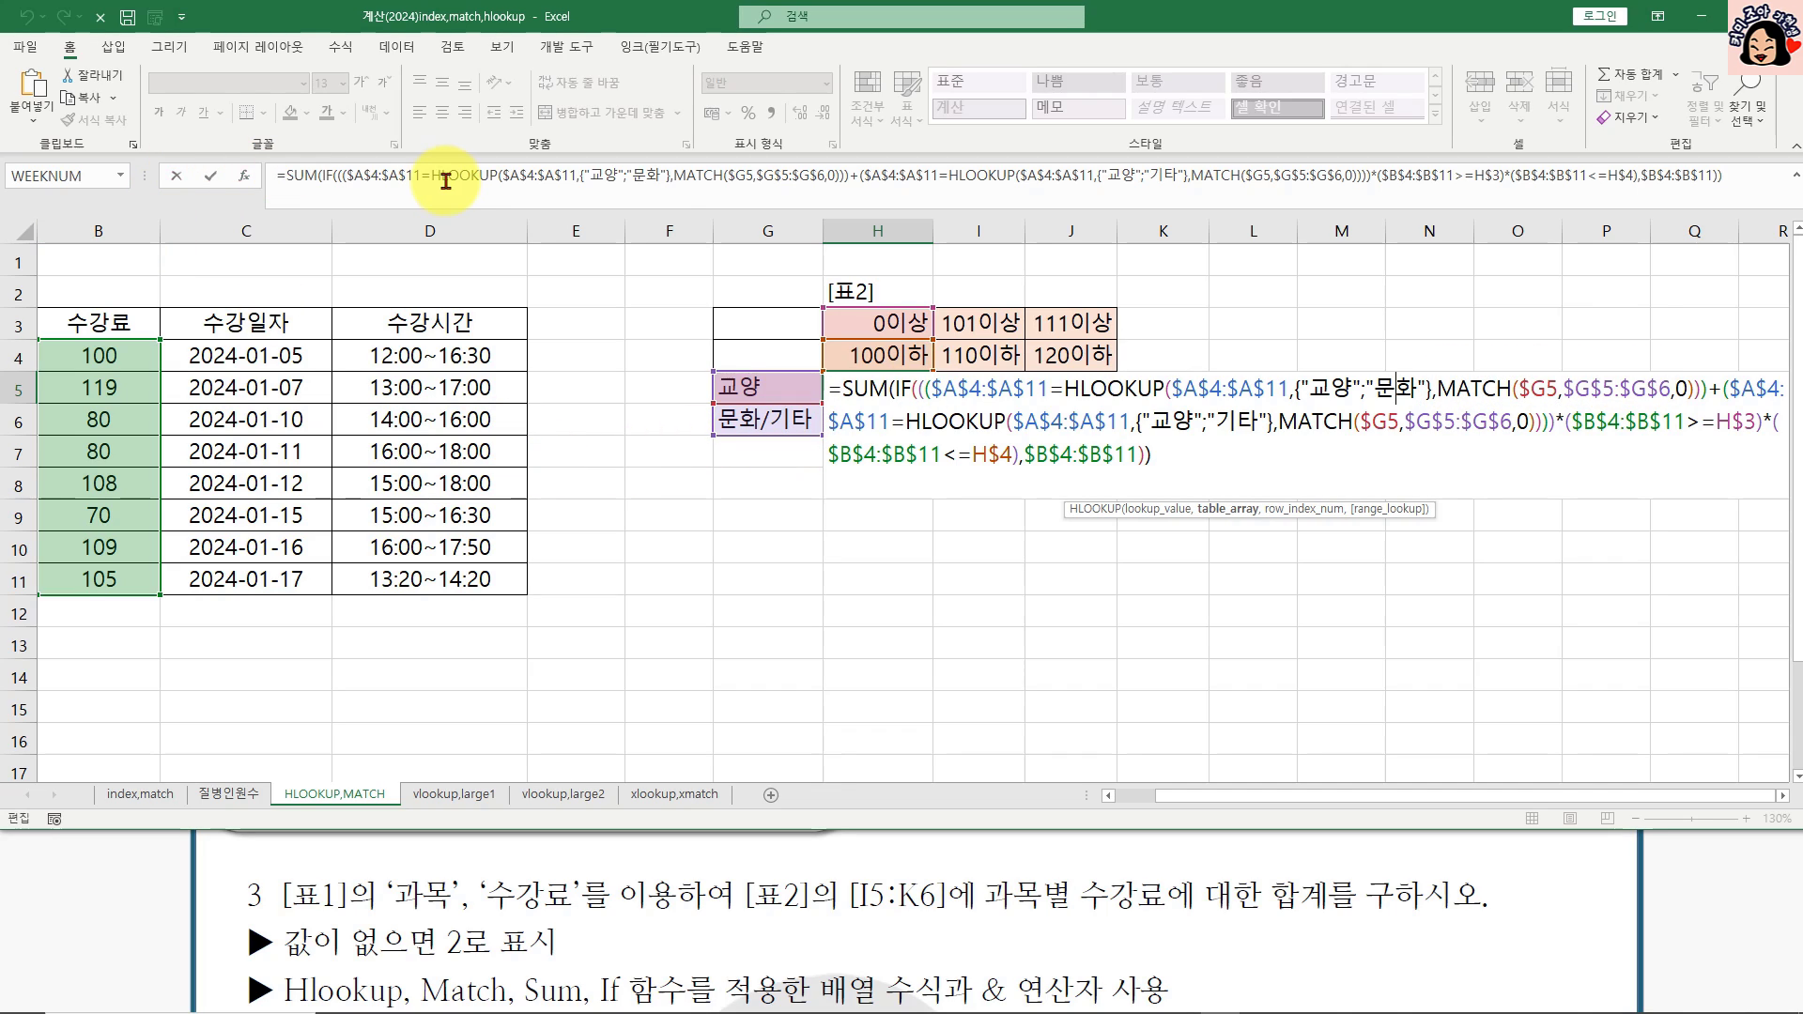
# Step: Inspect the function arguments of the first HLOOKUP and its nested MATCH in the H5 formula
pyautogui.click(244, 176)
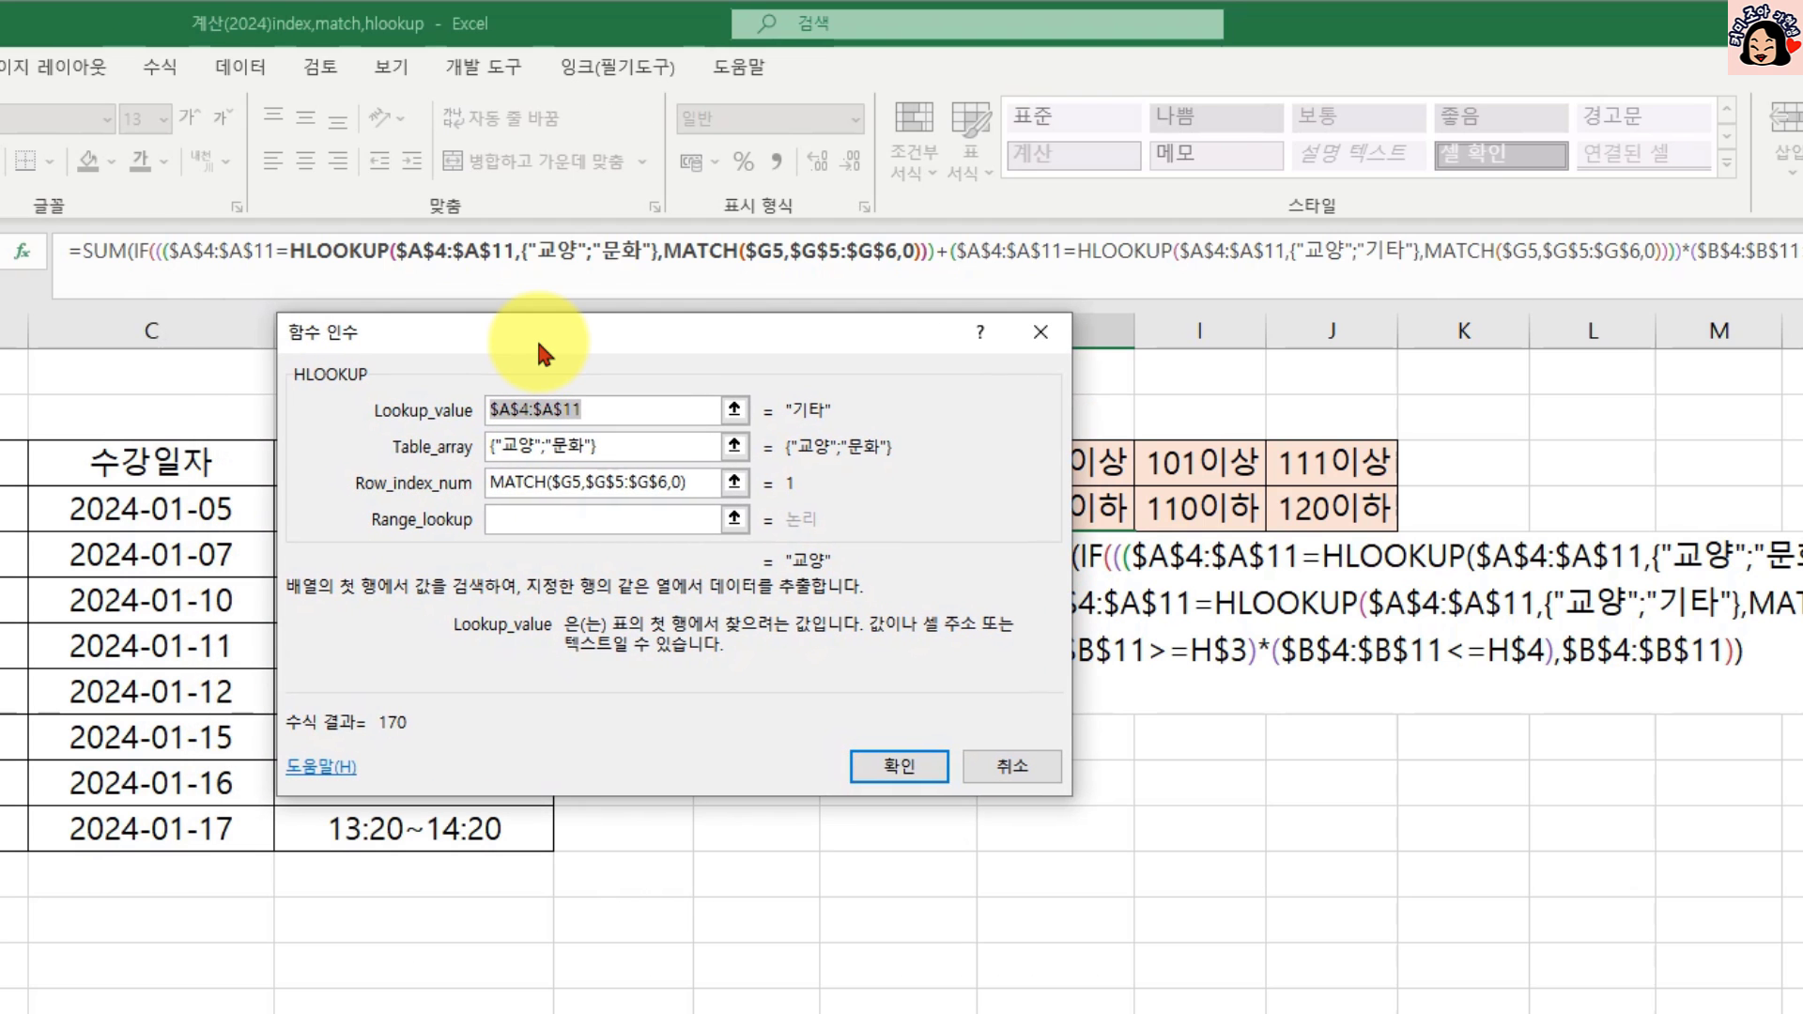
pyautogui.click(695, 251)
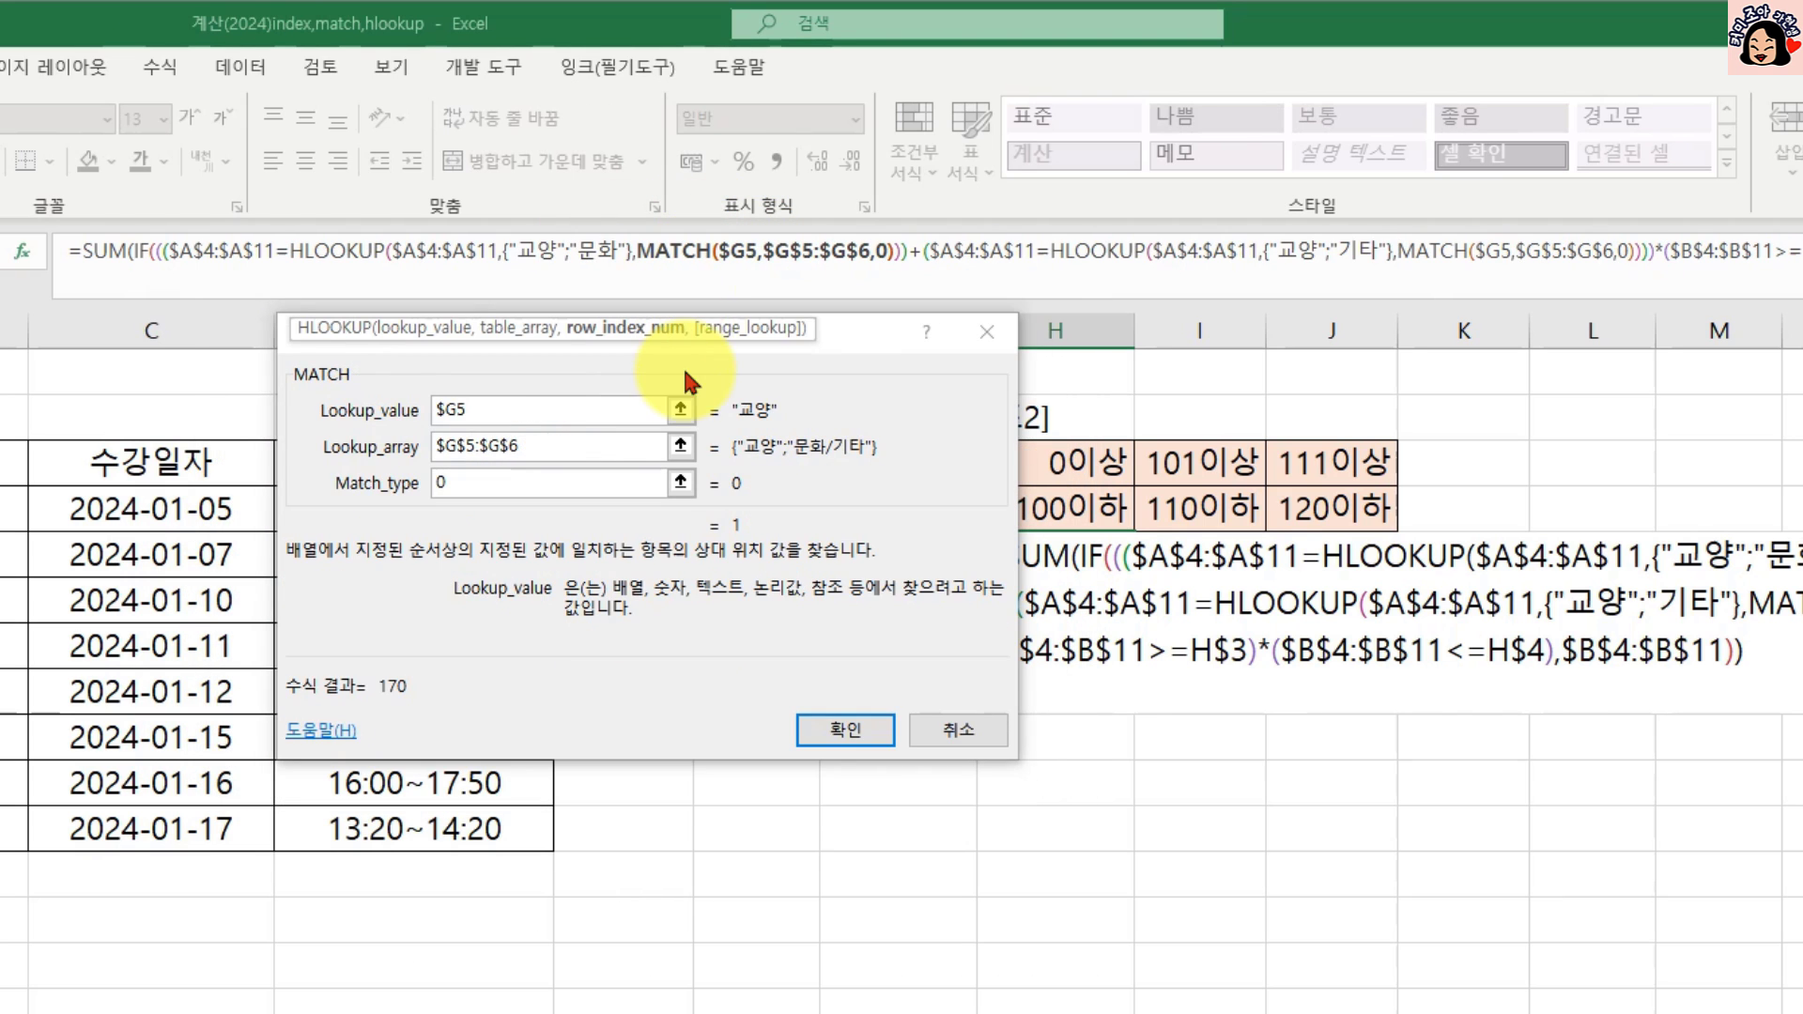
pyautogui.moveTo(866, 335); pyautogui.dragTo(896, 324)
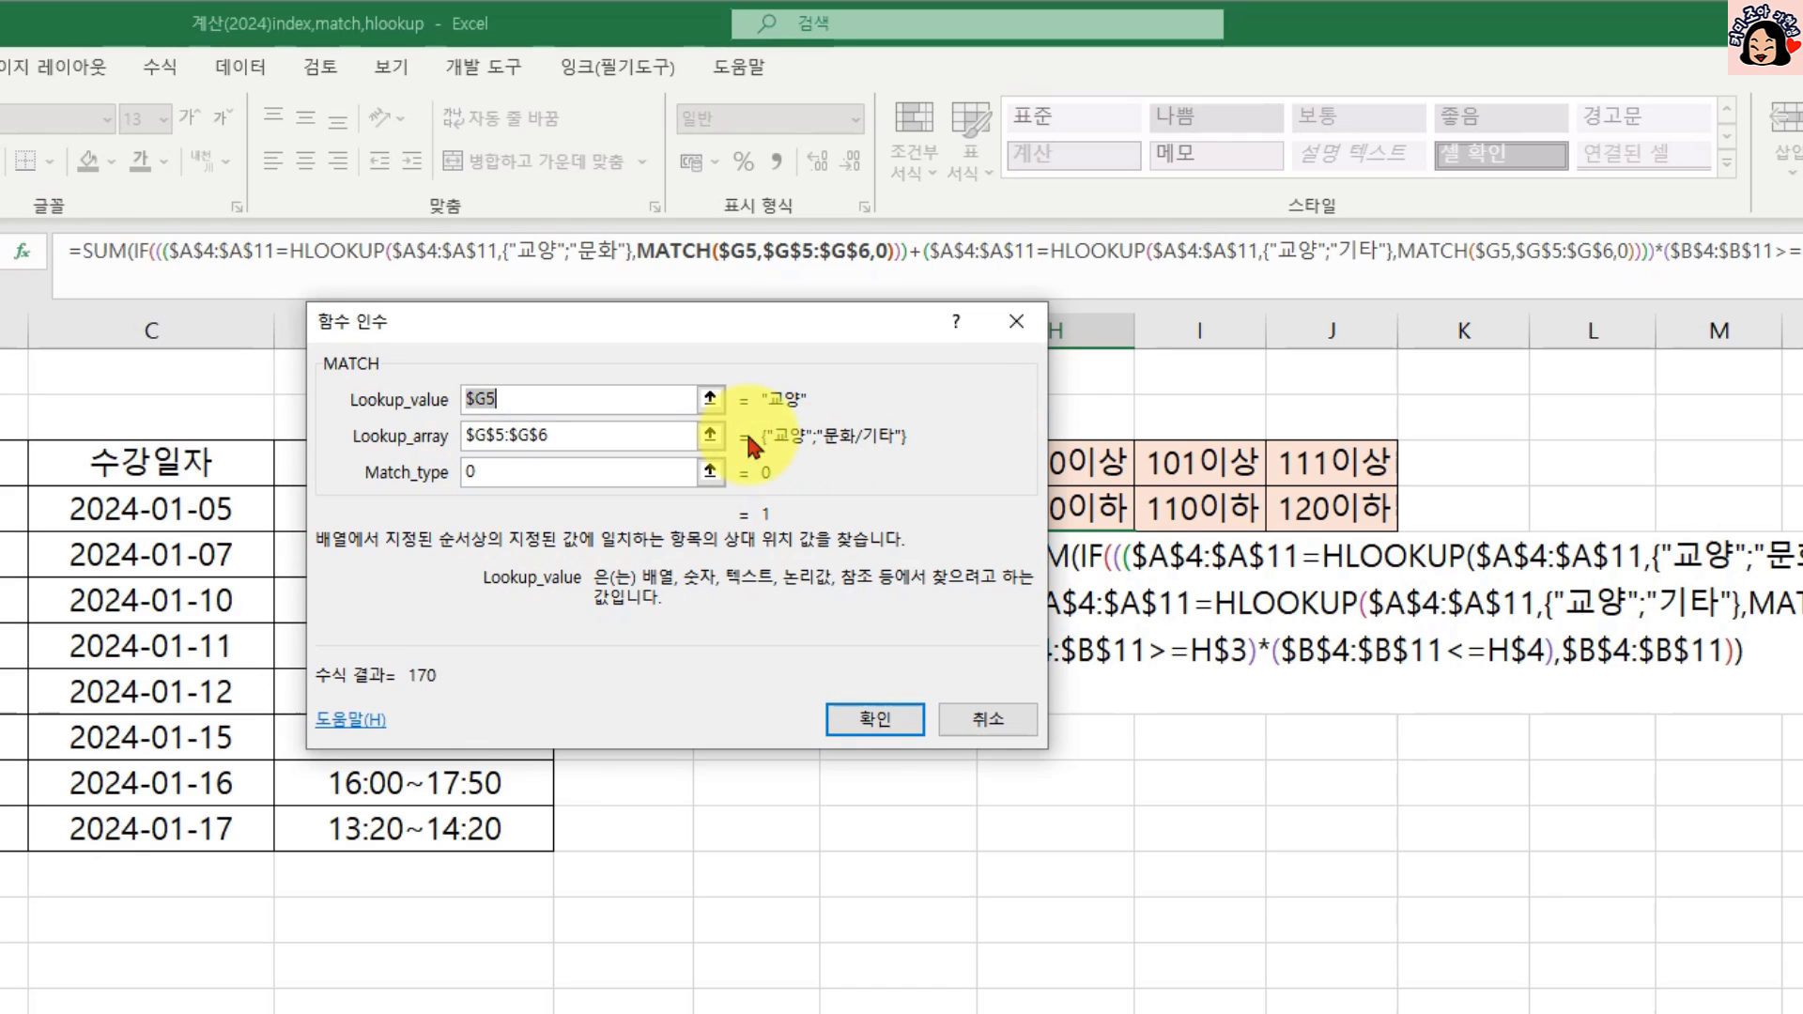
pyautogui.click(343, 250)
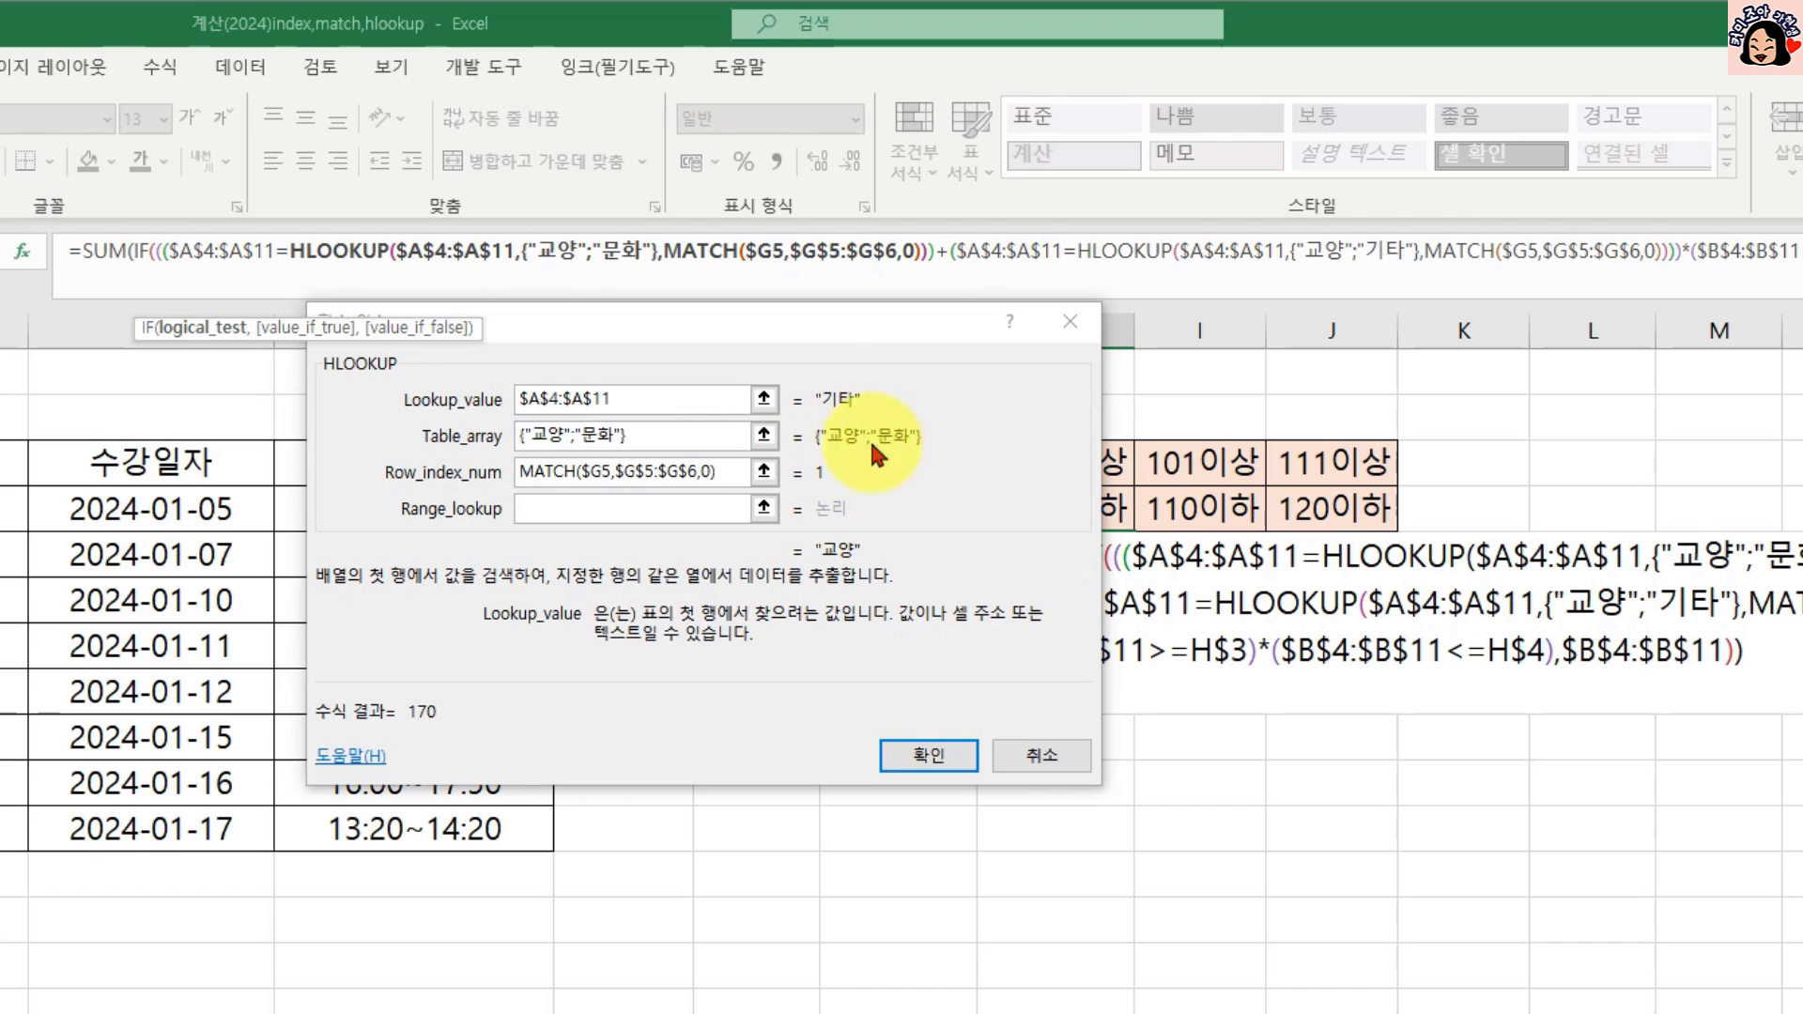
# Step: Examine the first HLOOKUP's array constant in the H5 formula and the nested MATCH arguments in the H6 formula
pyautogui.moveTo(533, 438); pyautogui.dragTo(644, 428)
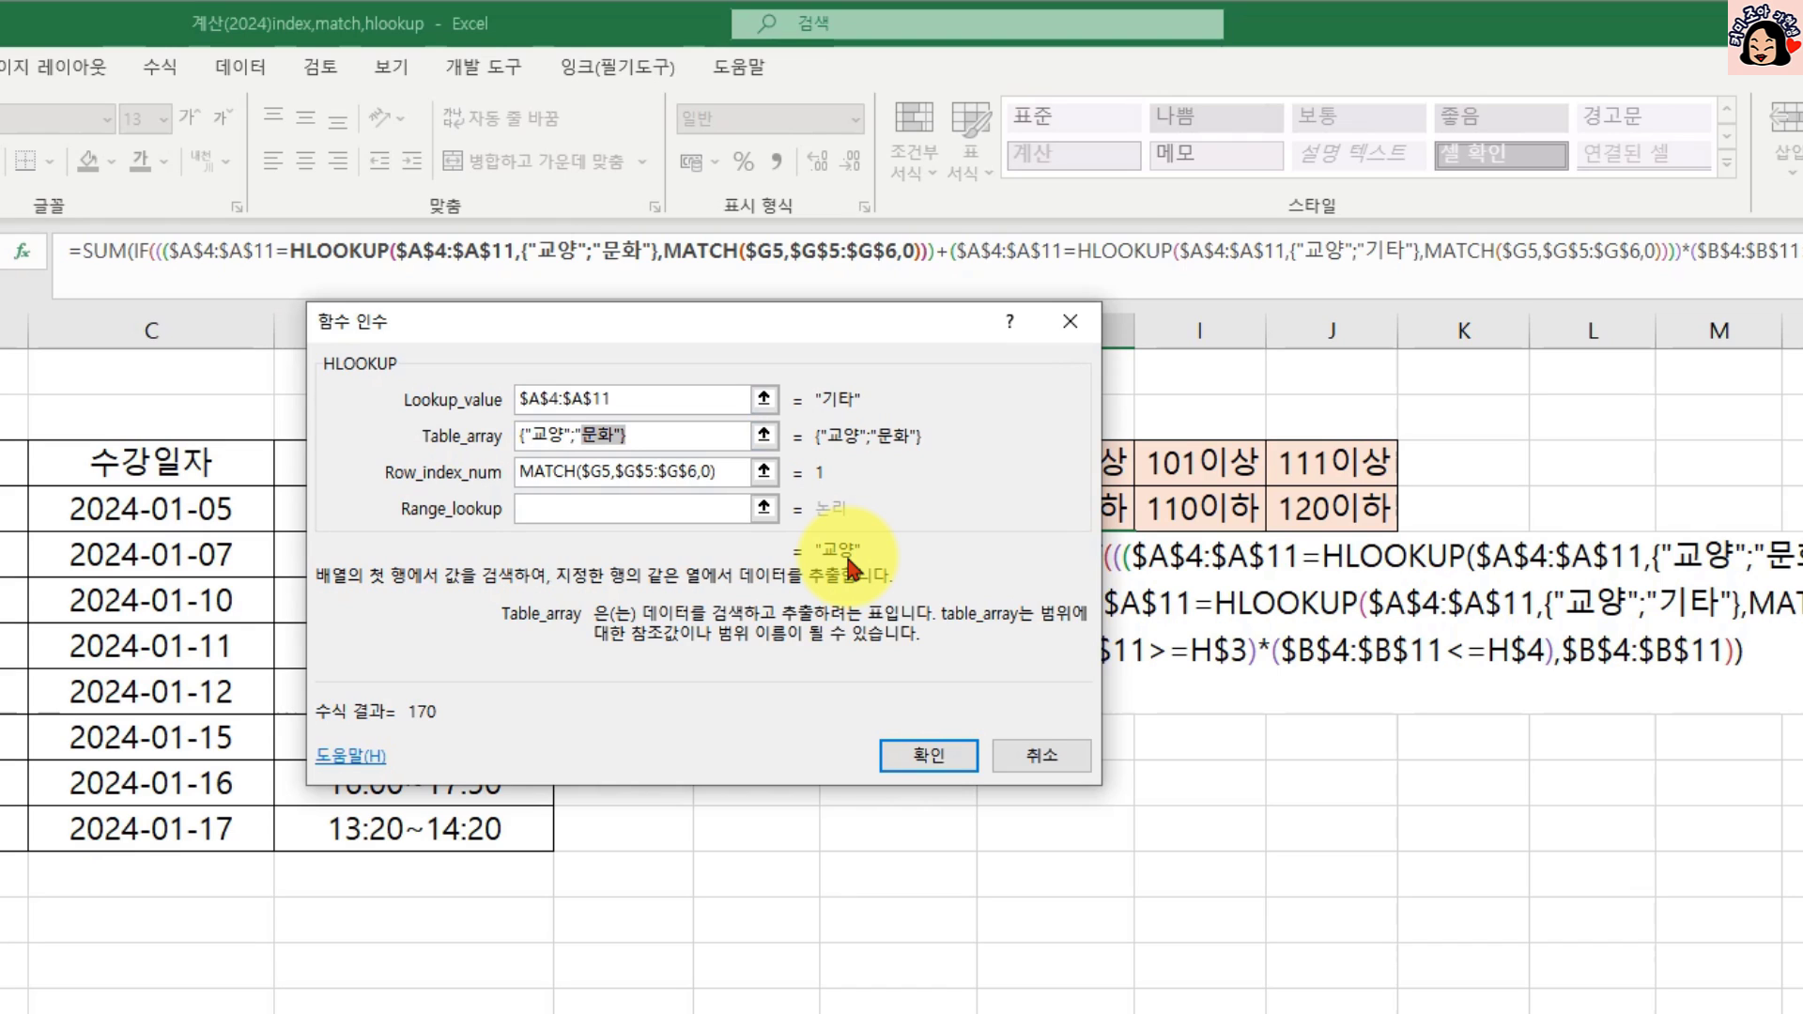
pyautogui.press('Return')
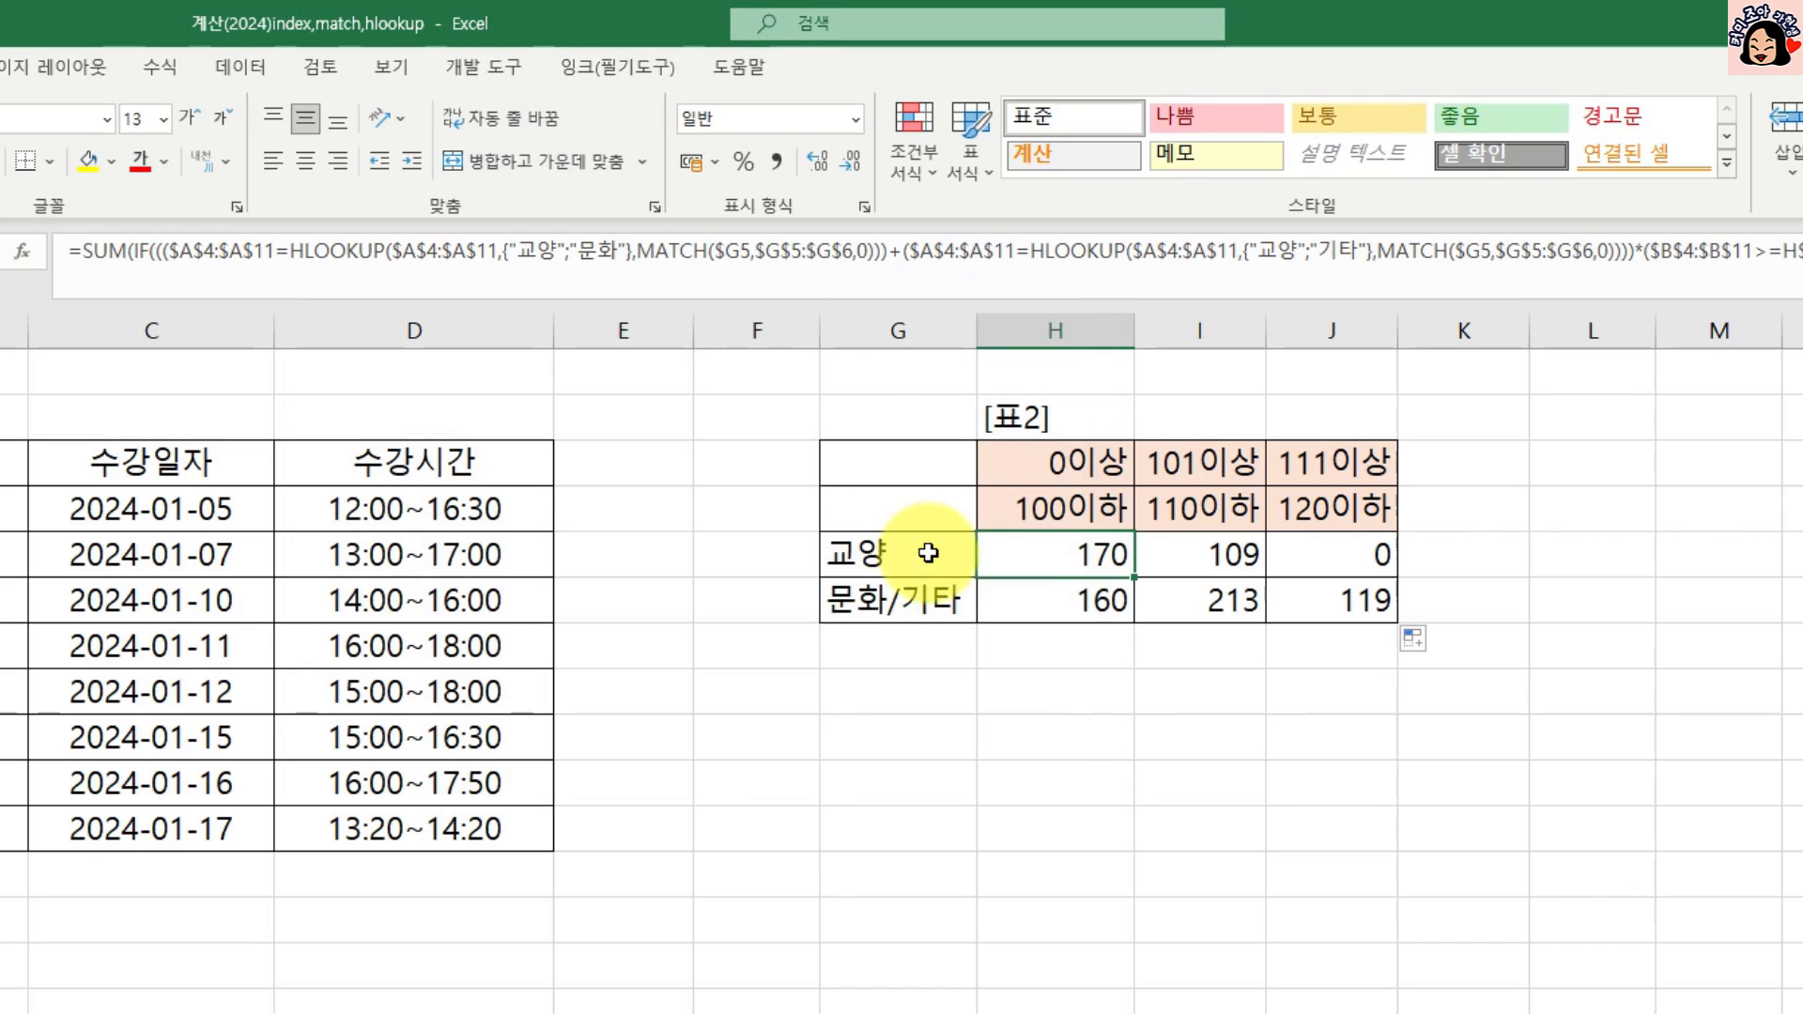
pyautogui.click(1071, 599)
pyautogui.click(658, 251)
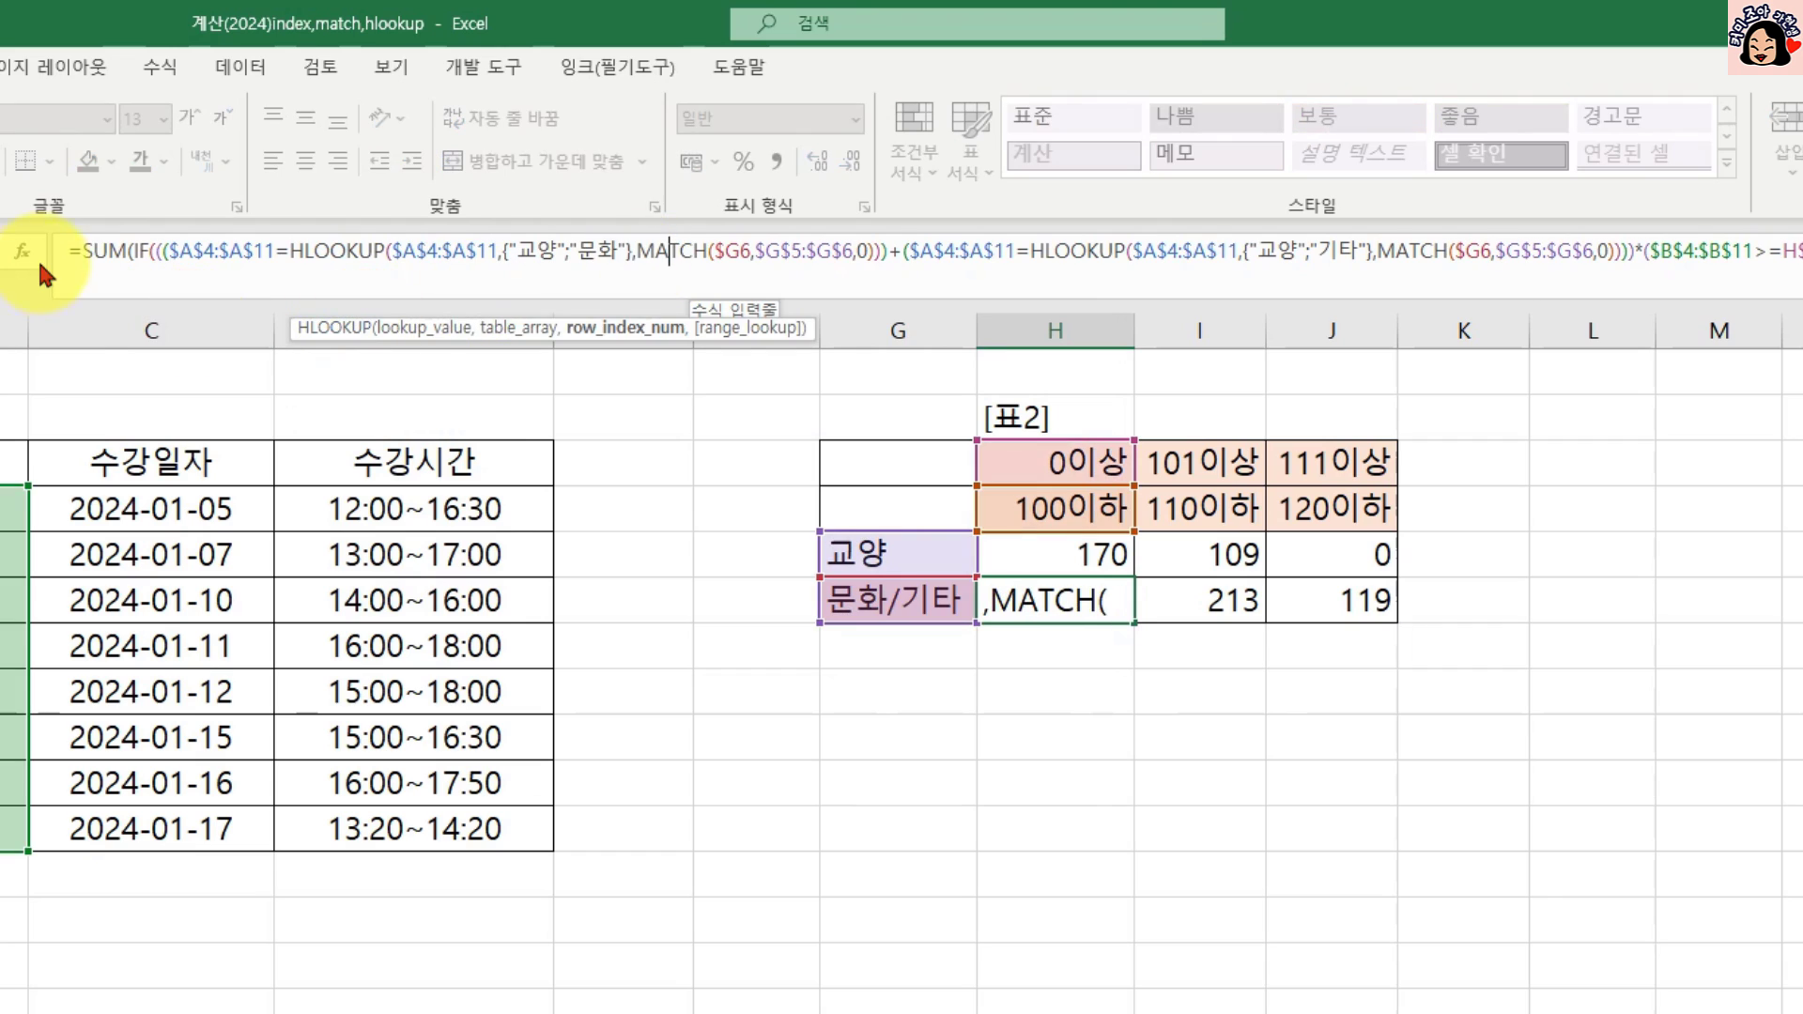
pyautogui.click(21, 251)
pyautogui.moveTo(554, 368); pyautogui.dragTo(631, 399)
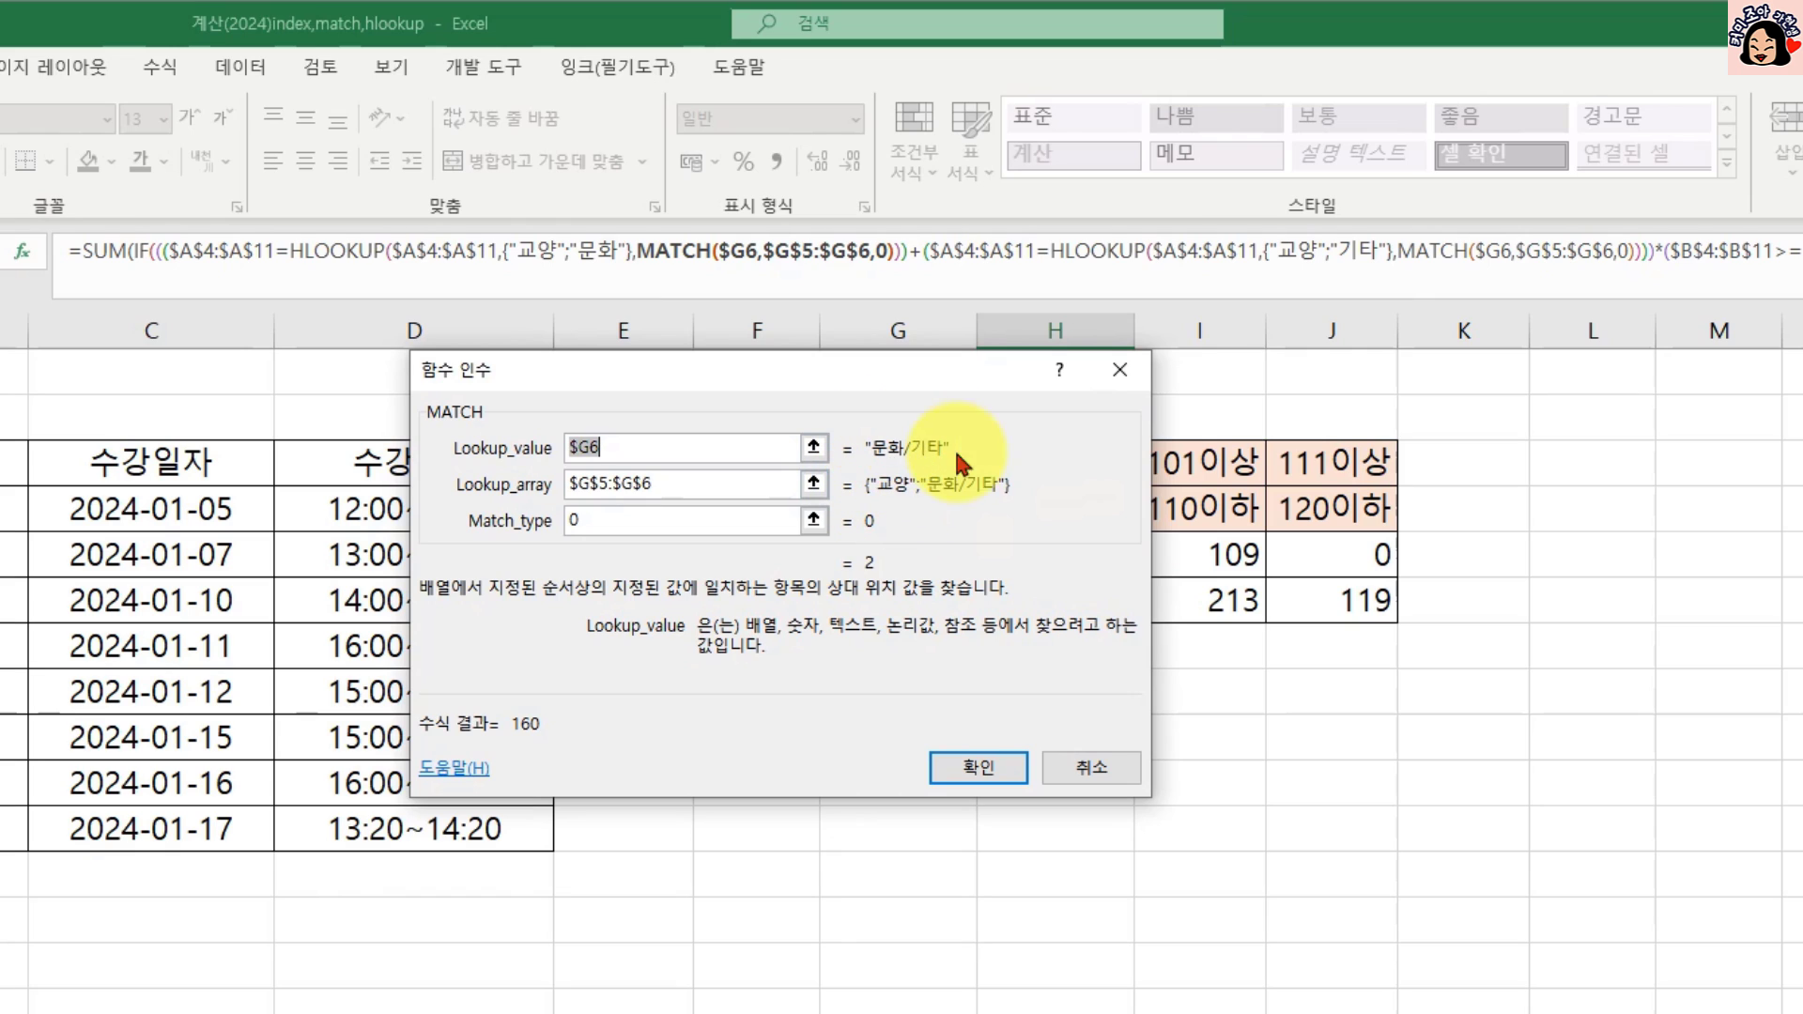
# Step: Inspect the function arguments of both HLOOKUPs in the H6 formula, comparing their array constants and row index
pyautogui.click(346, 252)
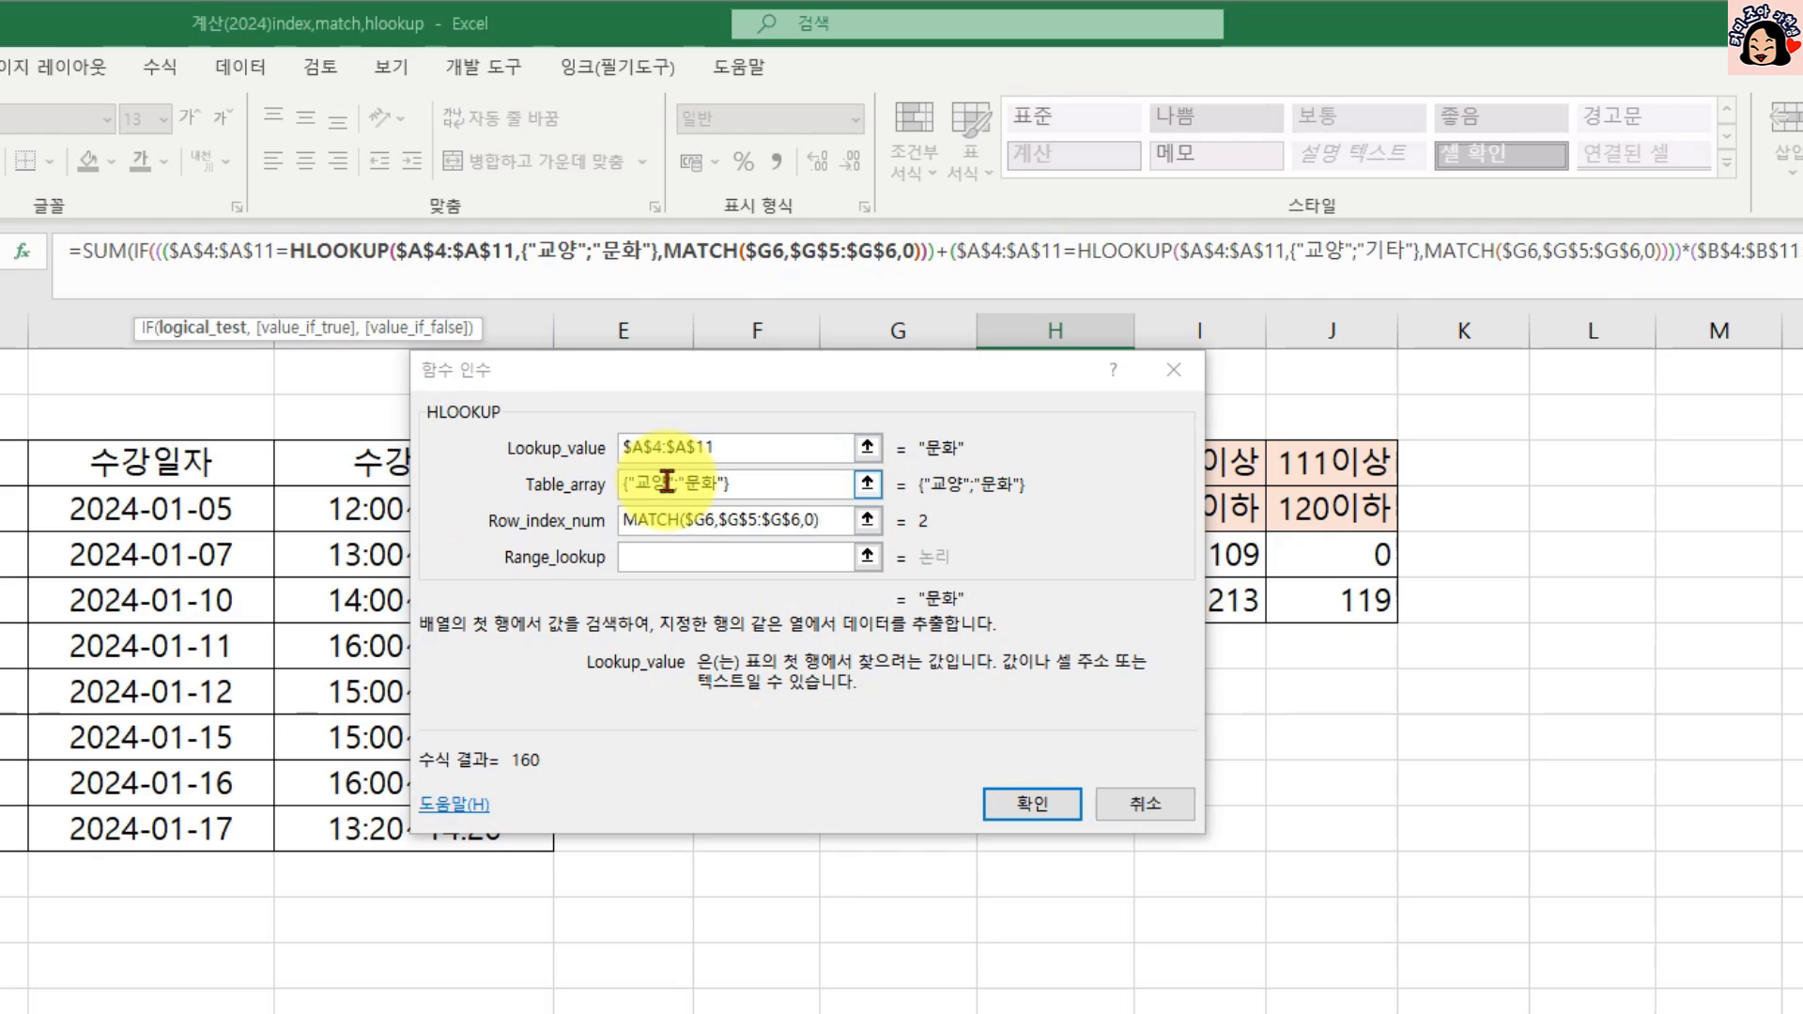
pyautogui.moveTo(666, 485); pyautogui.dragTo(933, 631)
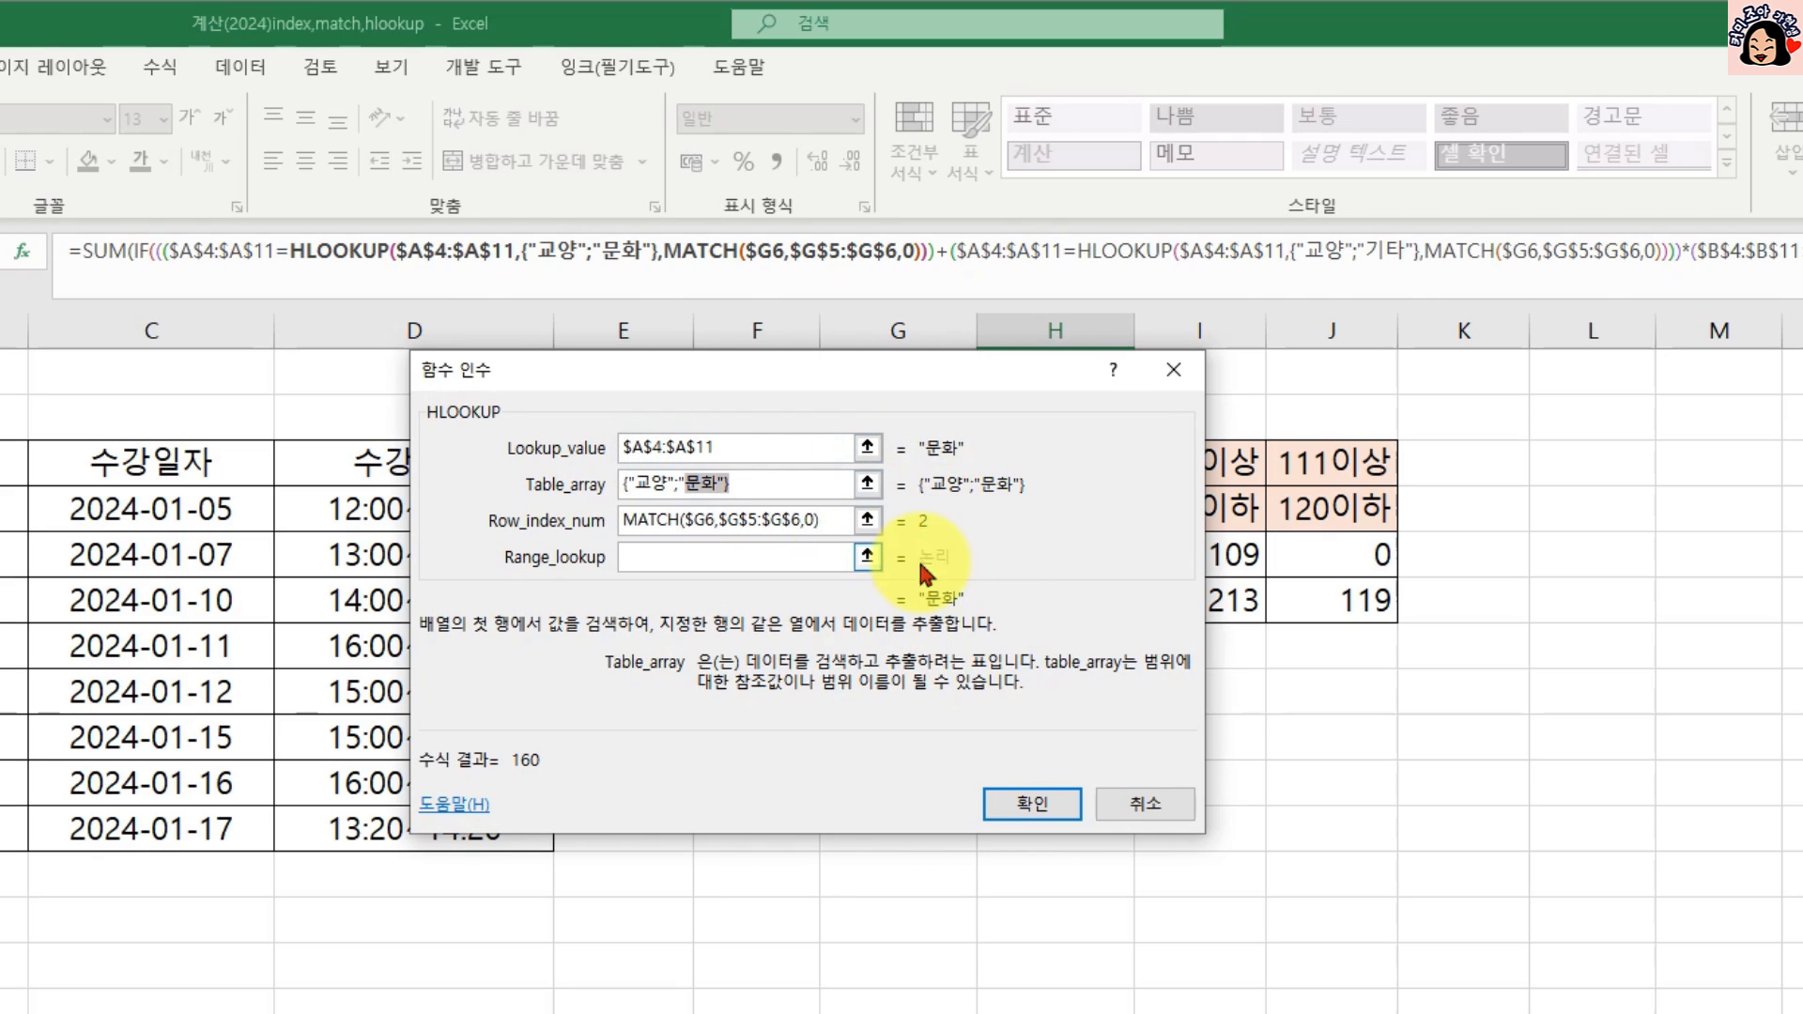
pyautogui.click(1123, 256)
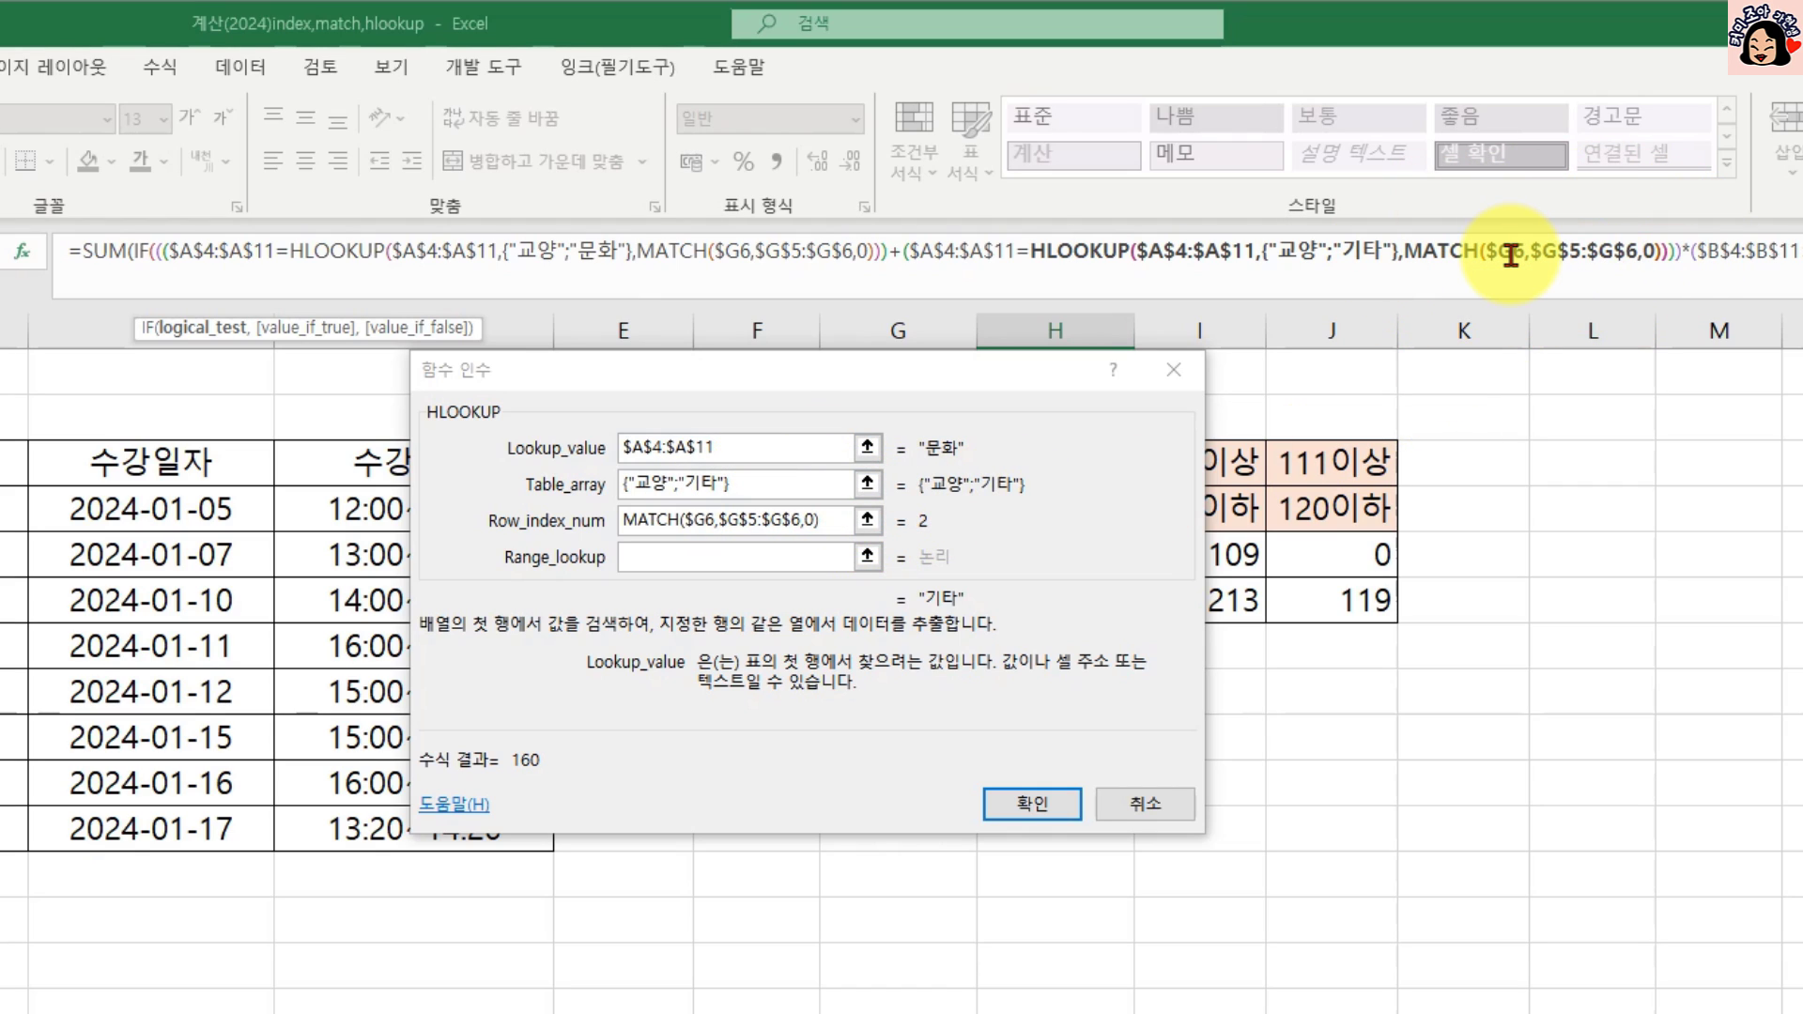
pyautogui.click(1033, 805)
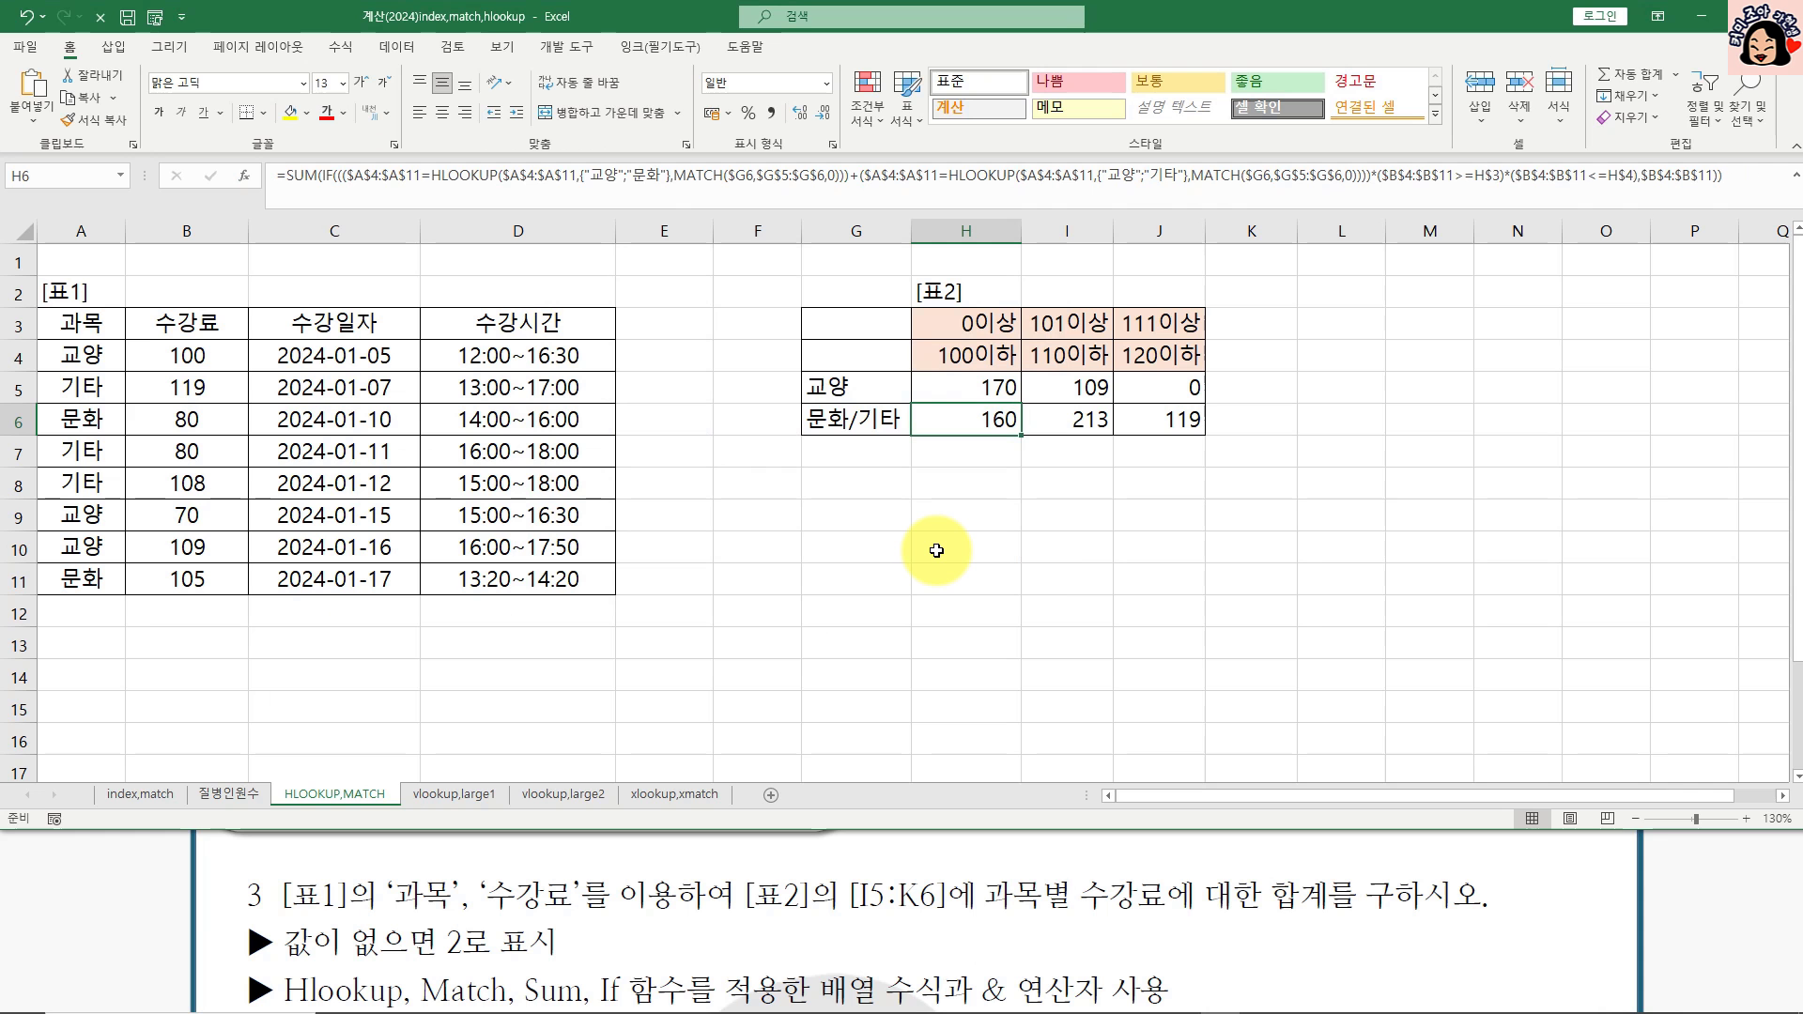
pyautogui.click(1007, 380)
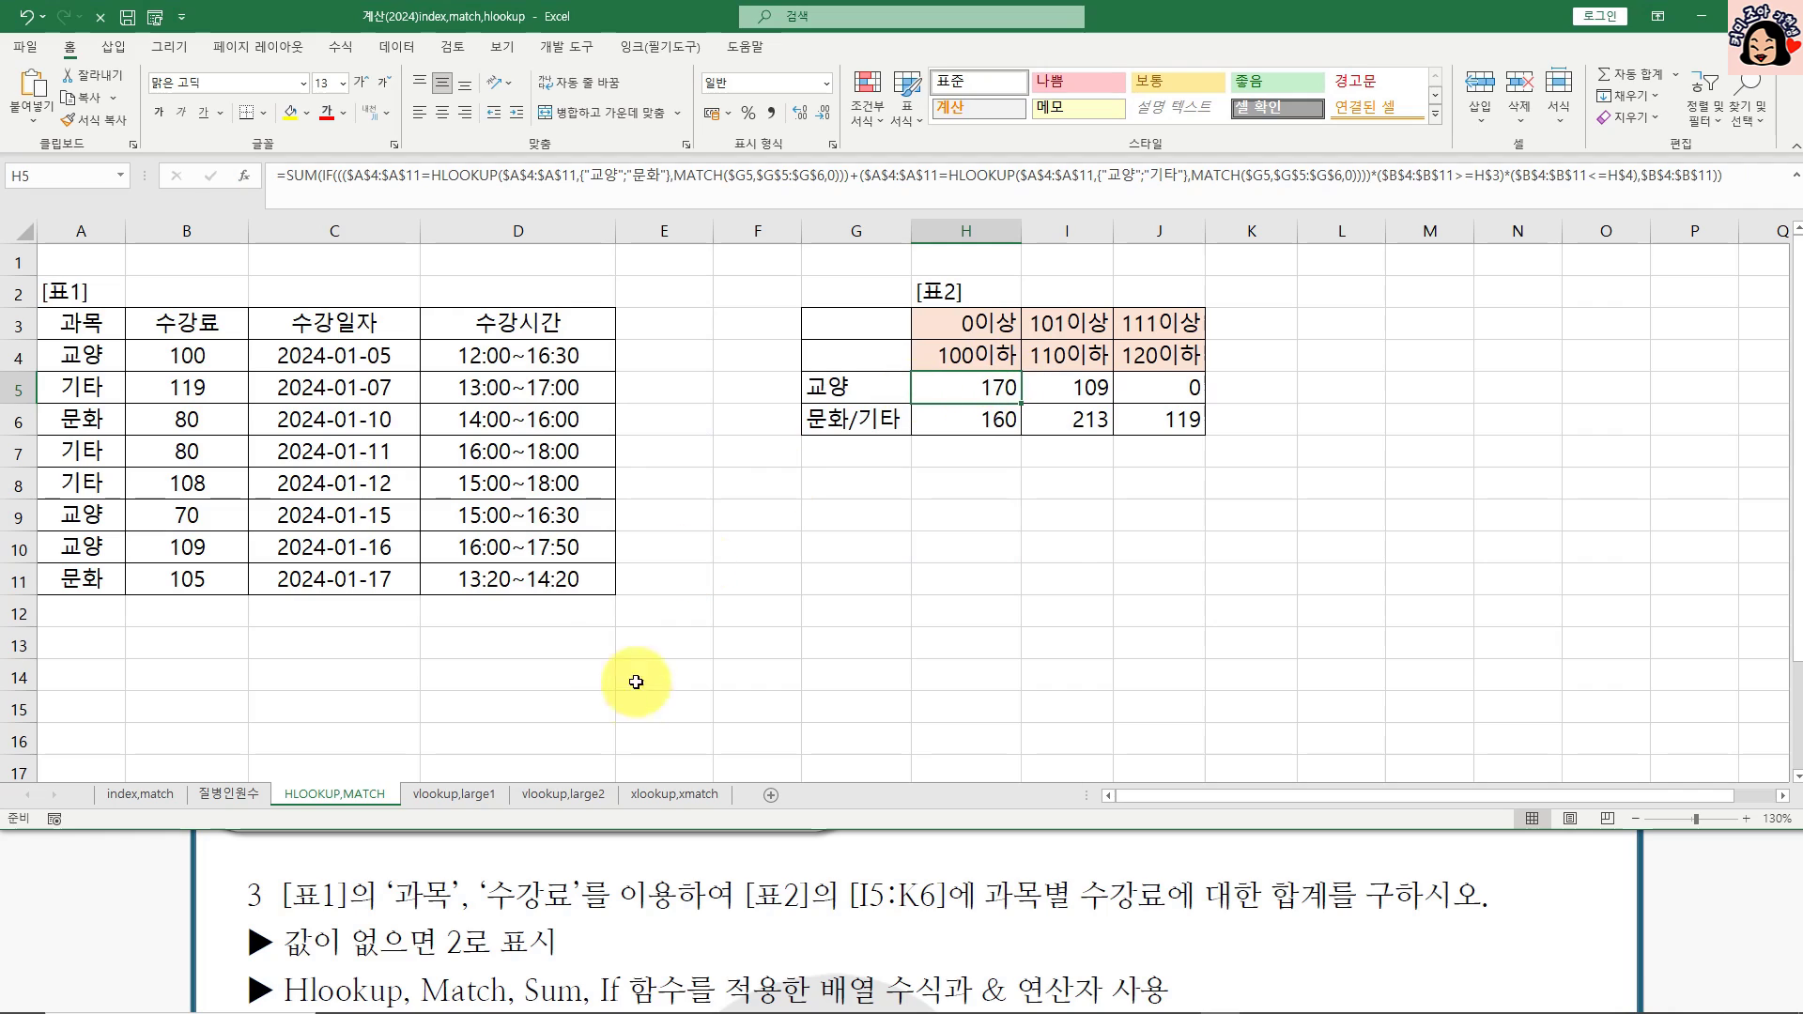
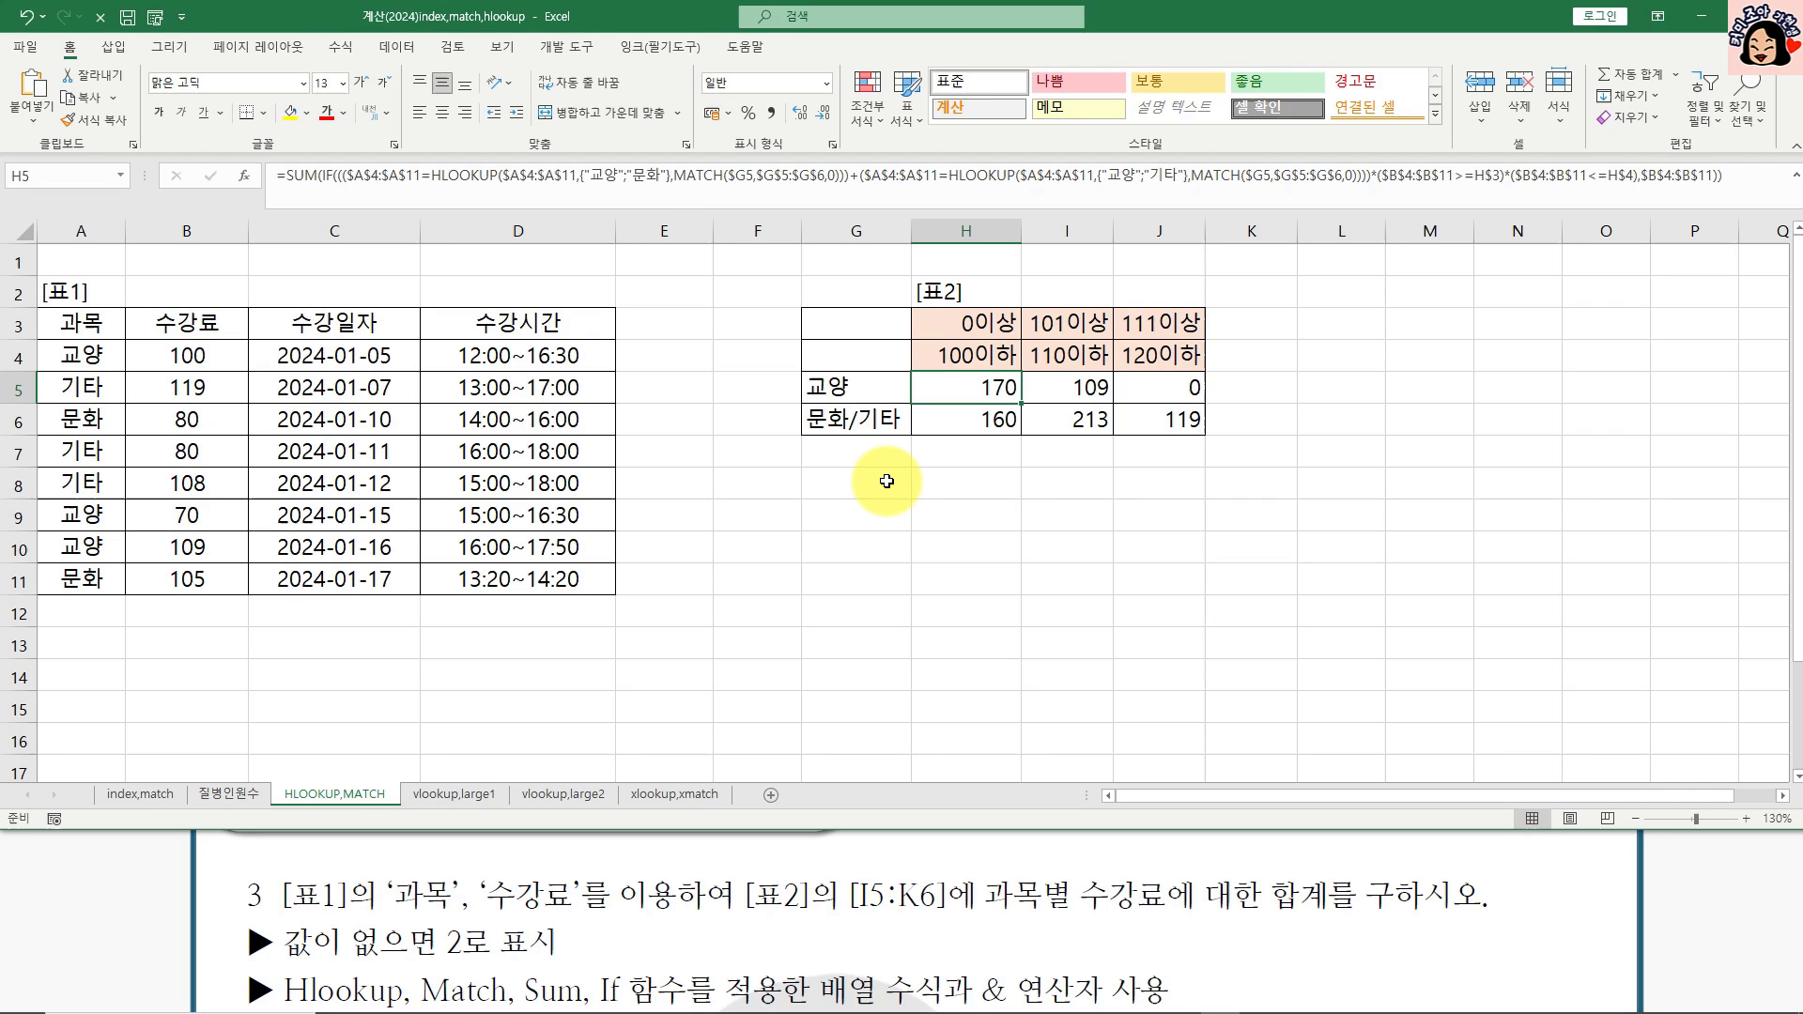
# Step: Open the vlookup,large1 sheet and look over the 금액 values in [표1]
pyautogui.click(455, 795)
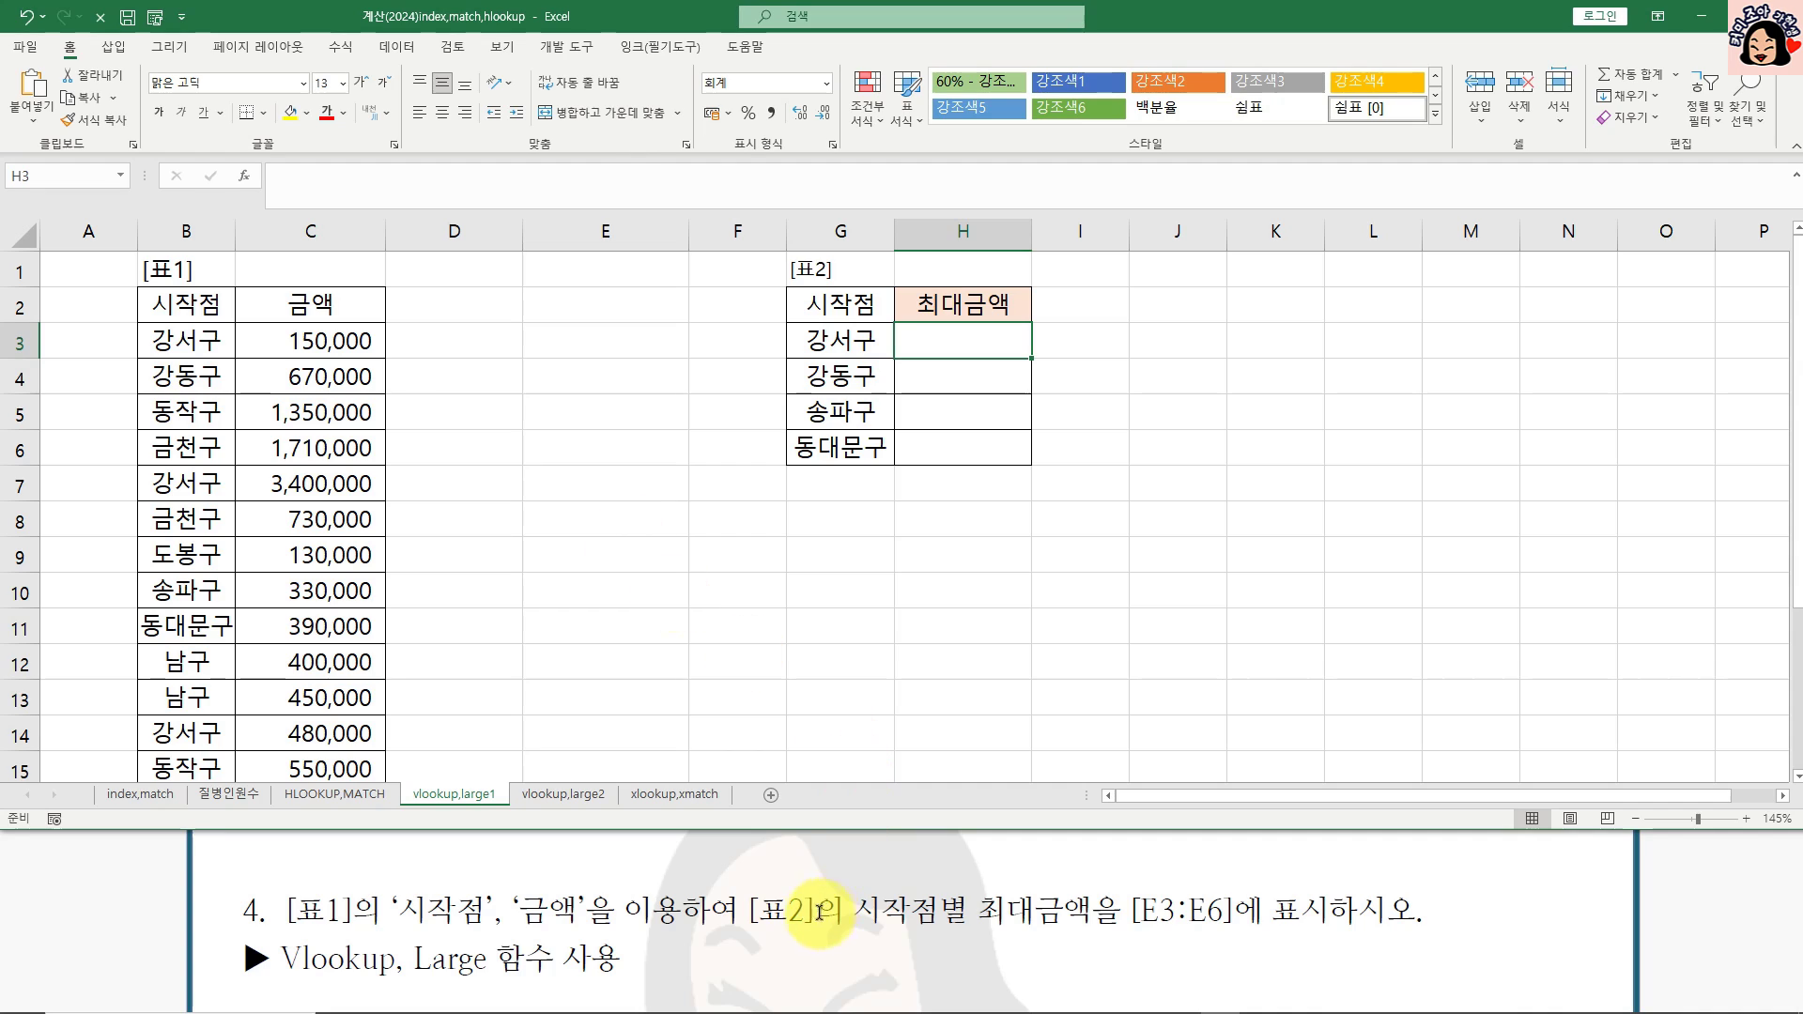
pyautogui.moveTo(329, 341); pyautogui.dragTo(323, 666)
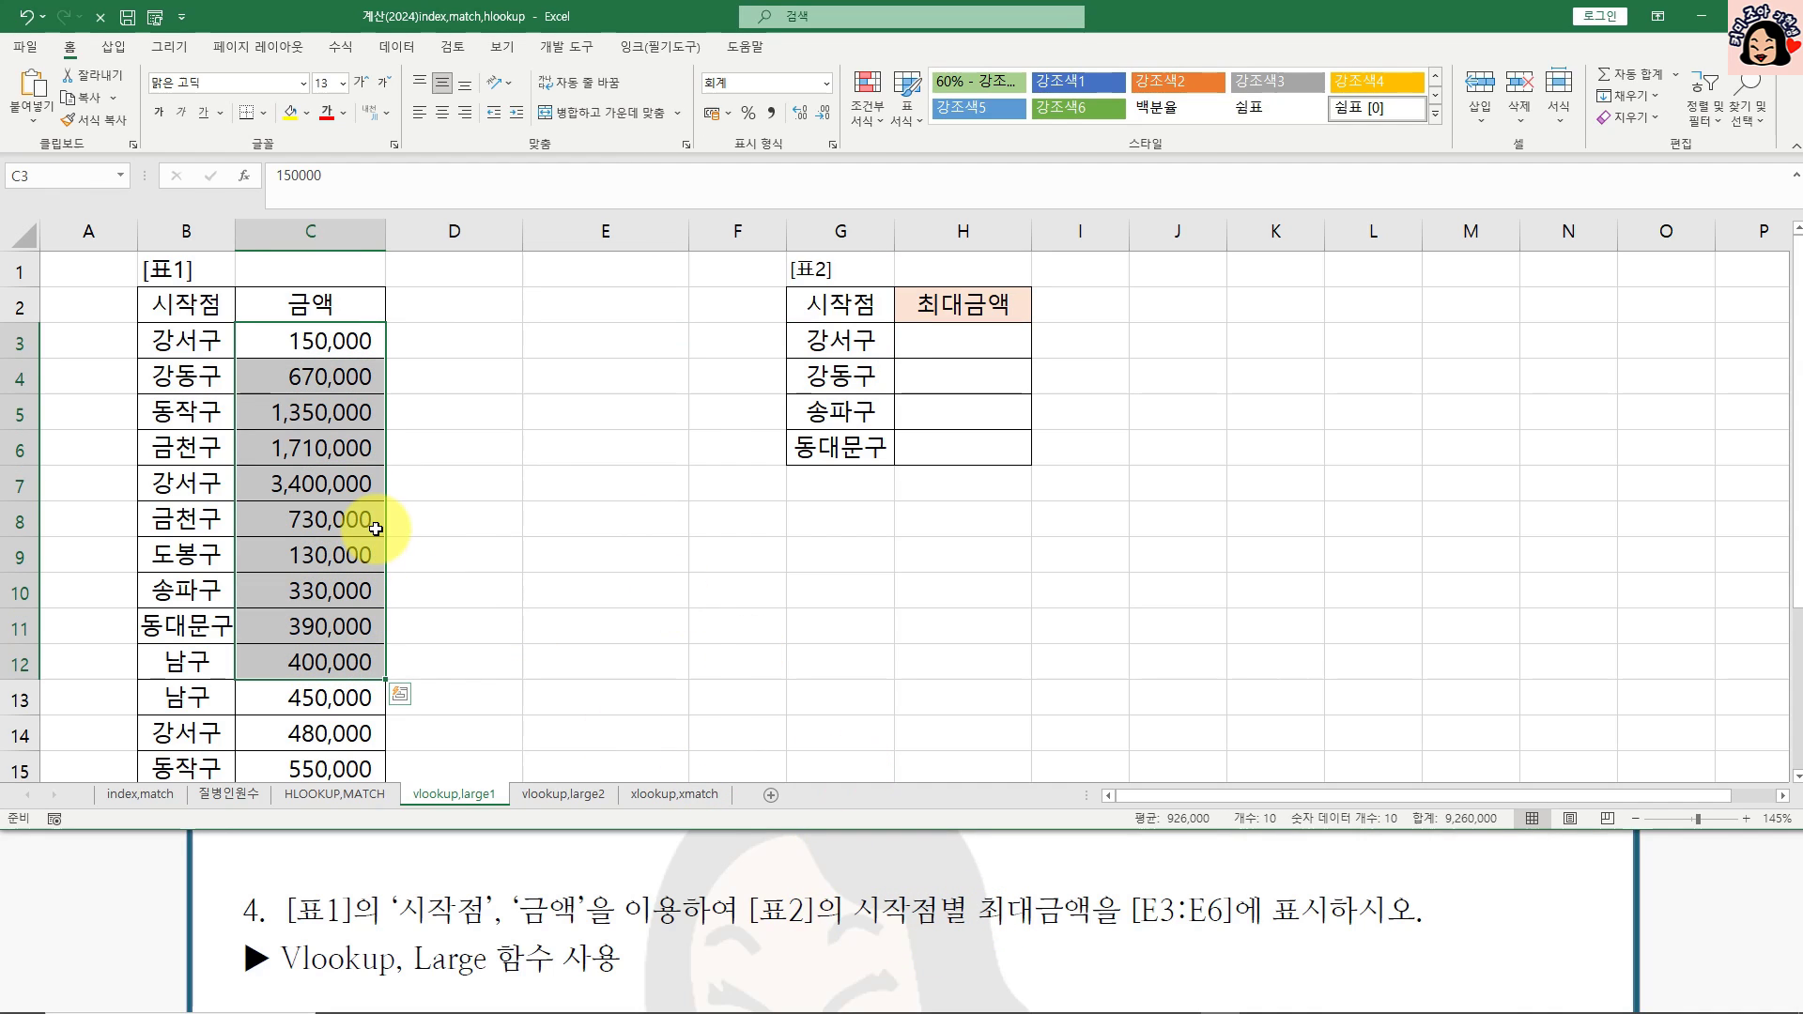
pyautogui.click(355, 344)
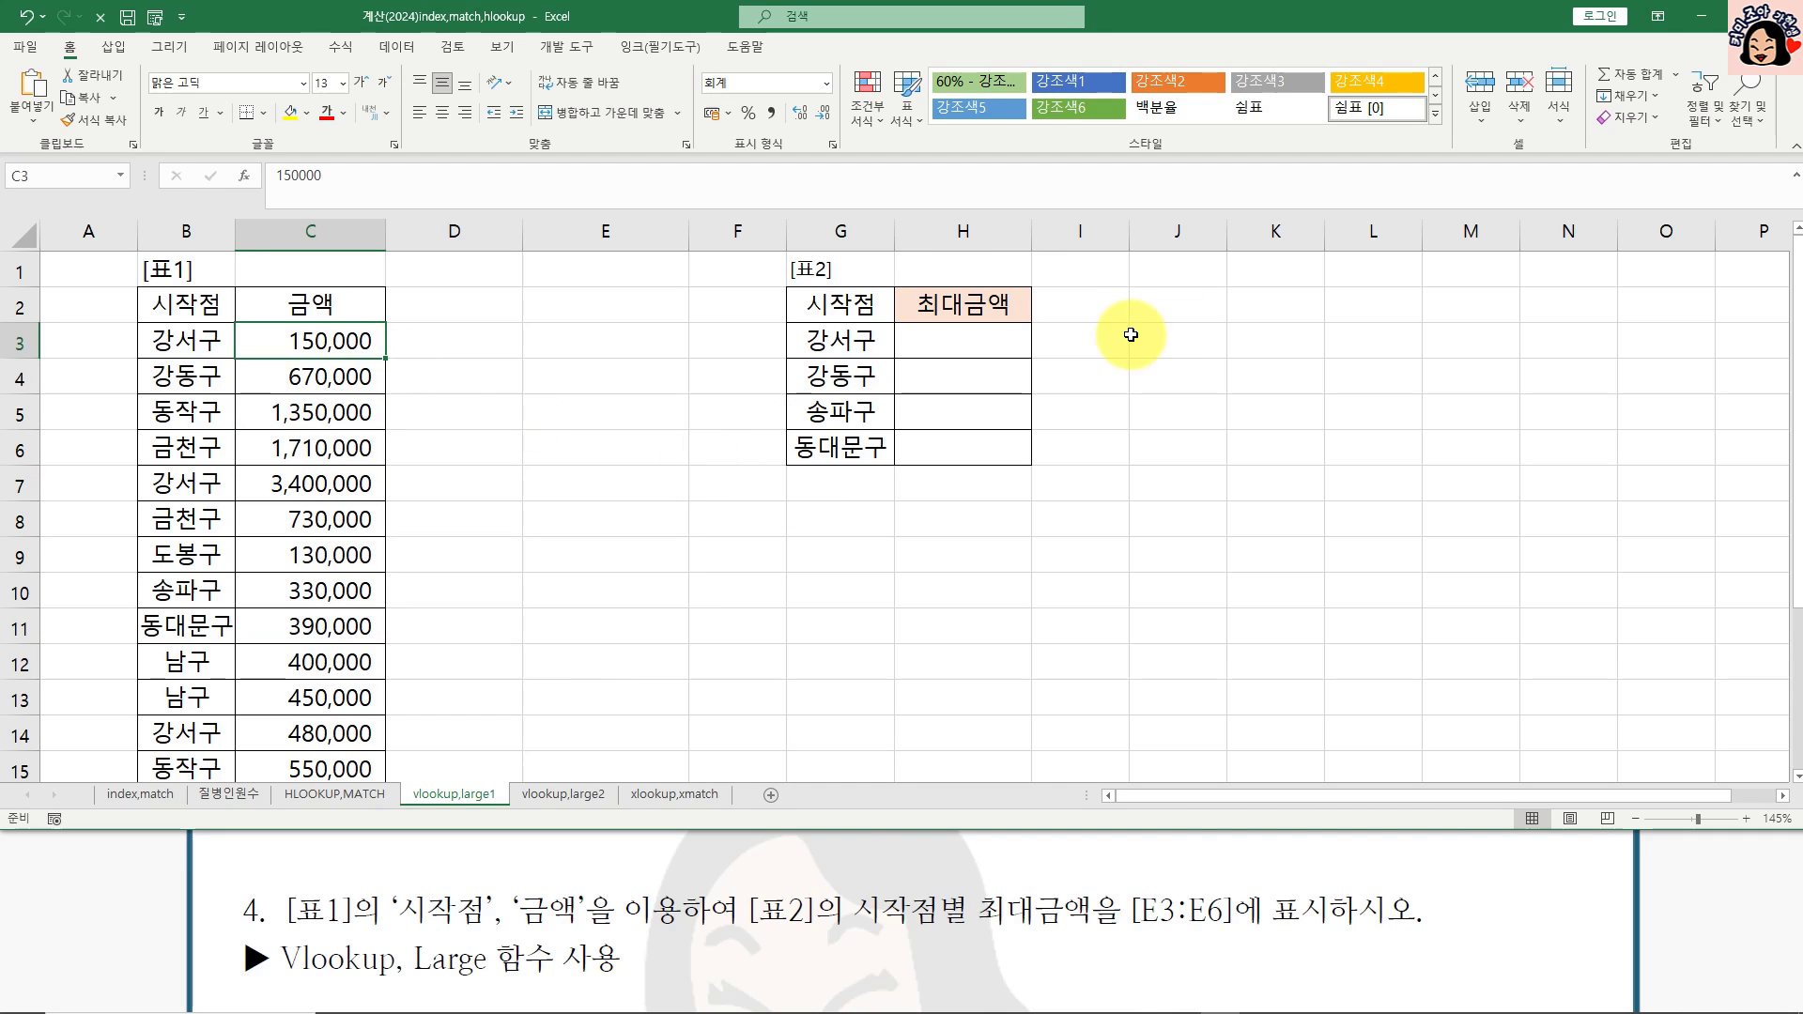
# Step: Start a LARGE formula in H3 whose array condition is ($B$3:$B$20=G3), followed by a multiplication sign
pyautogui.click(968, 338)
pyautogui.write('=')
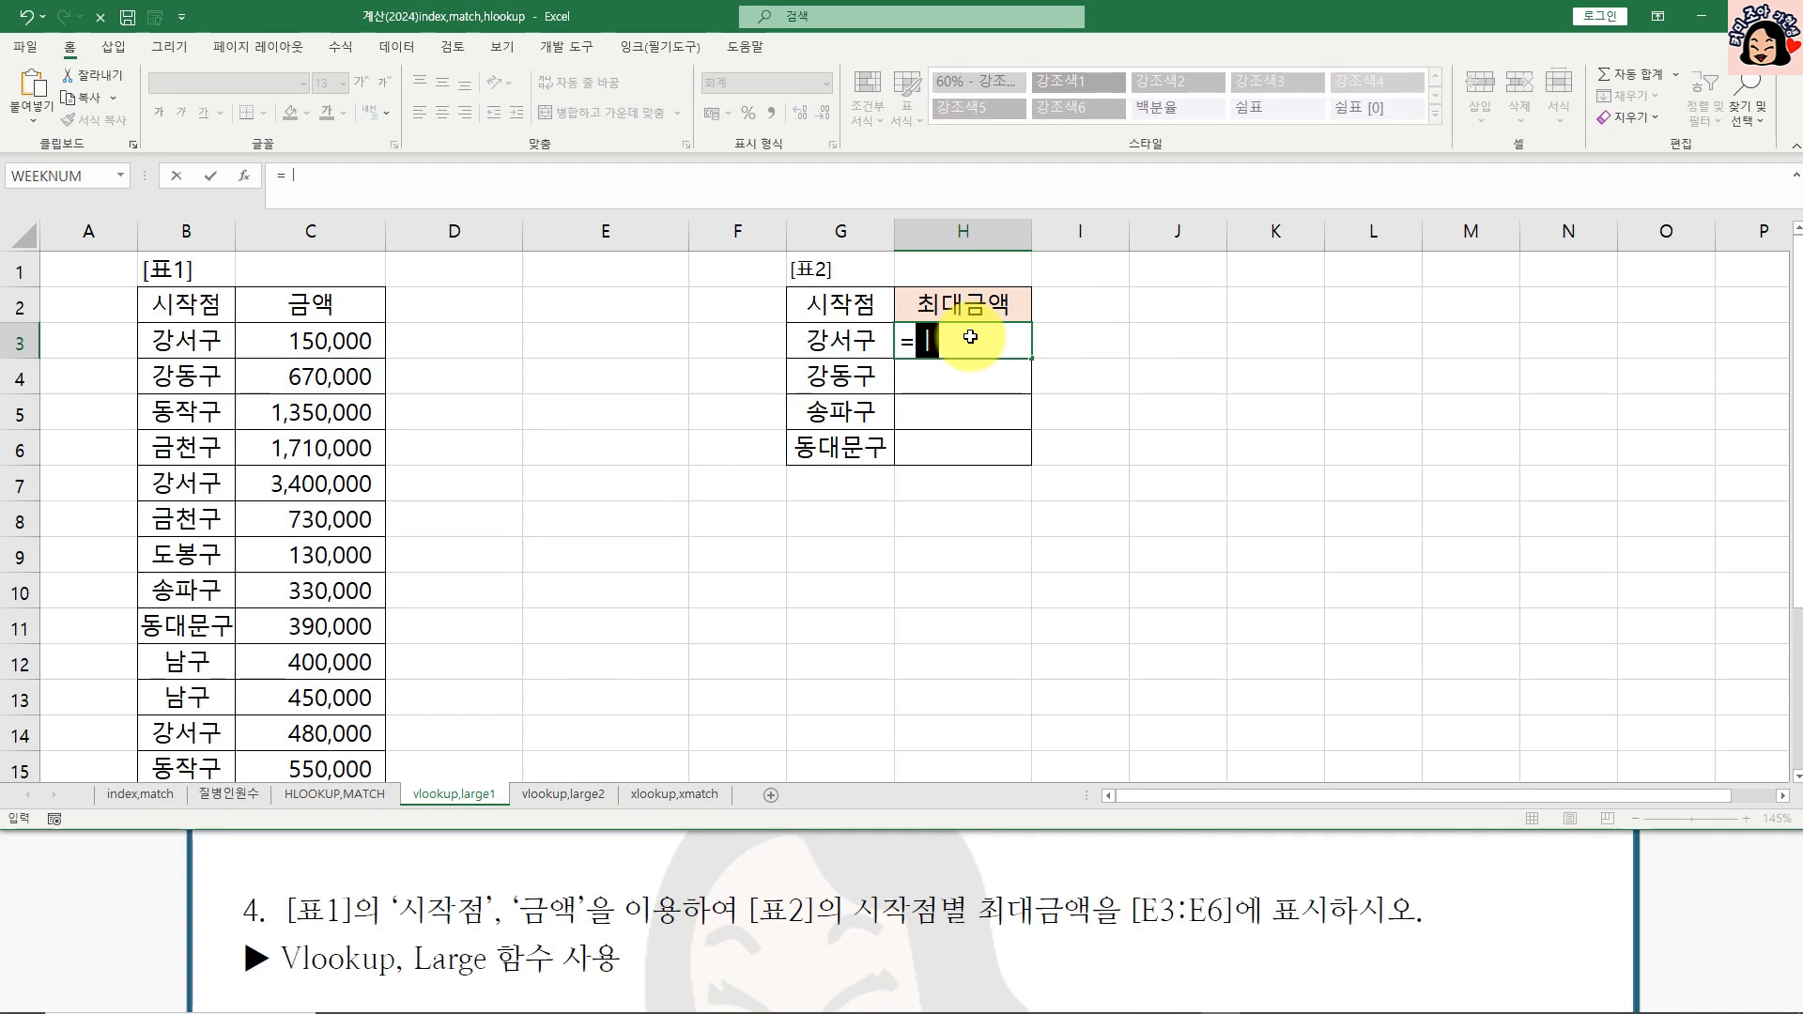
pyautogui.write('LARGE((')
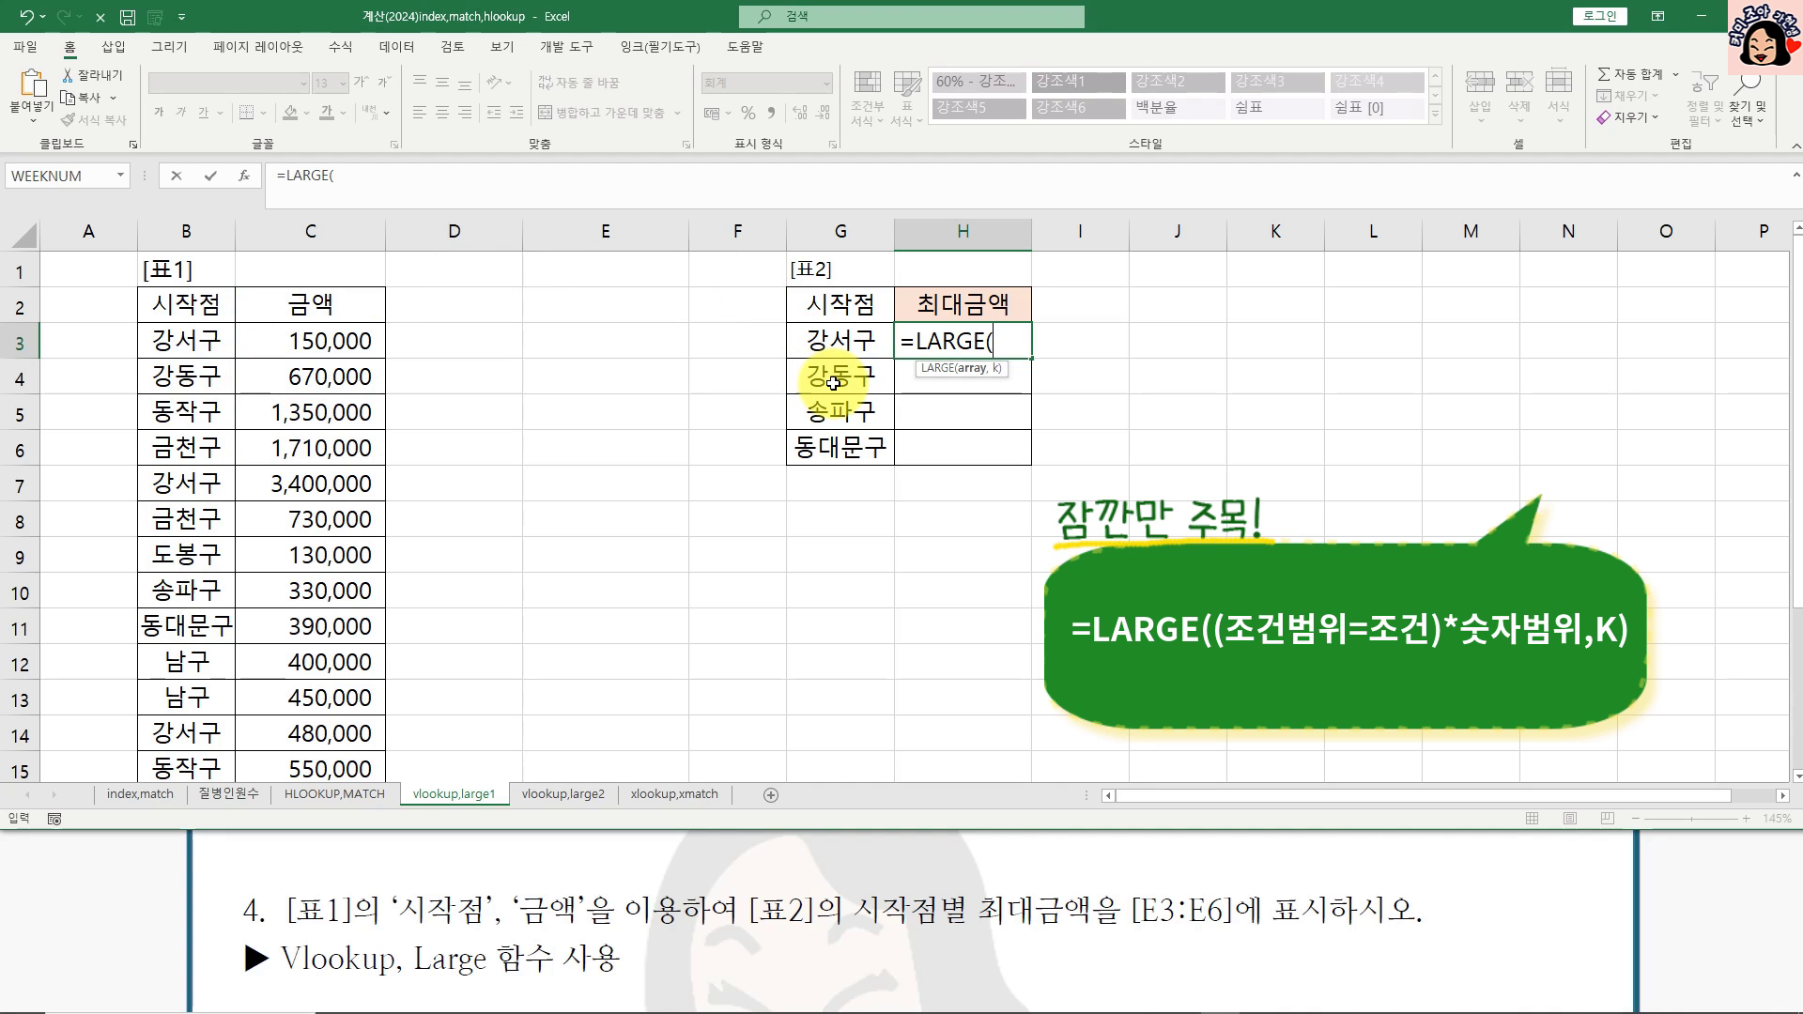
pyautogui.click(193, 340)
pyautogui.hotkey('ctrl', 'shift', 'Down')
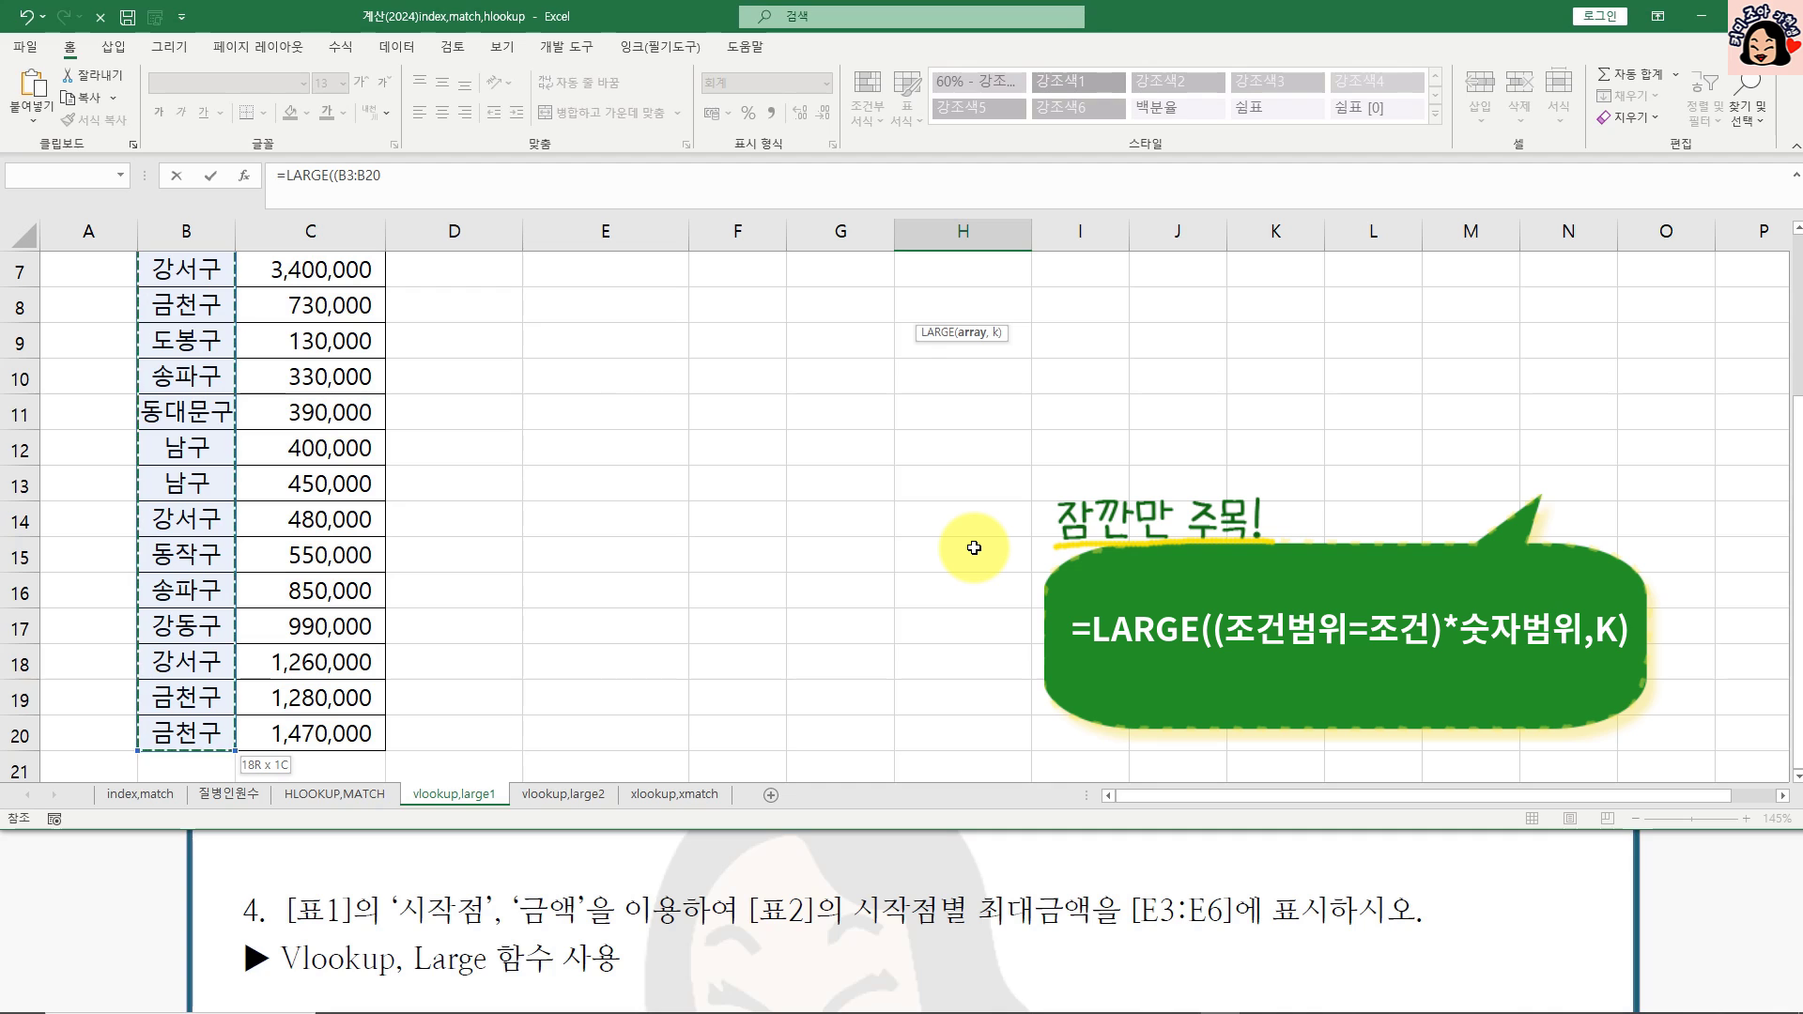
pyautogui.scroll(2, 970, 539)
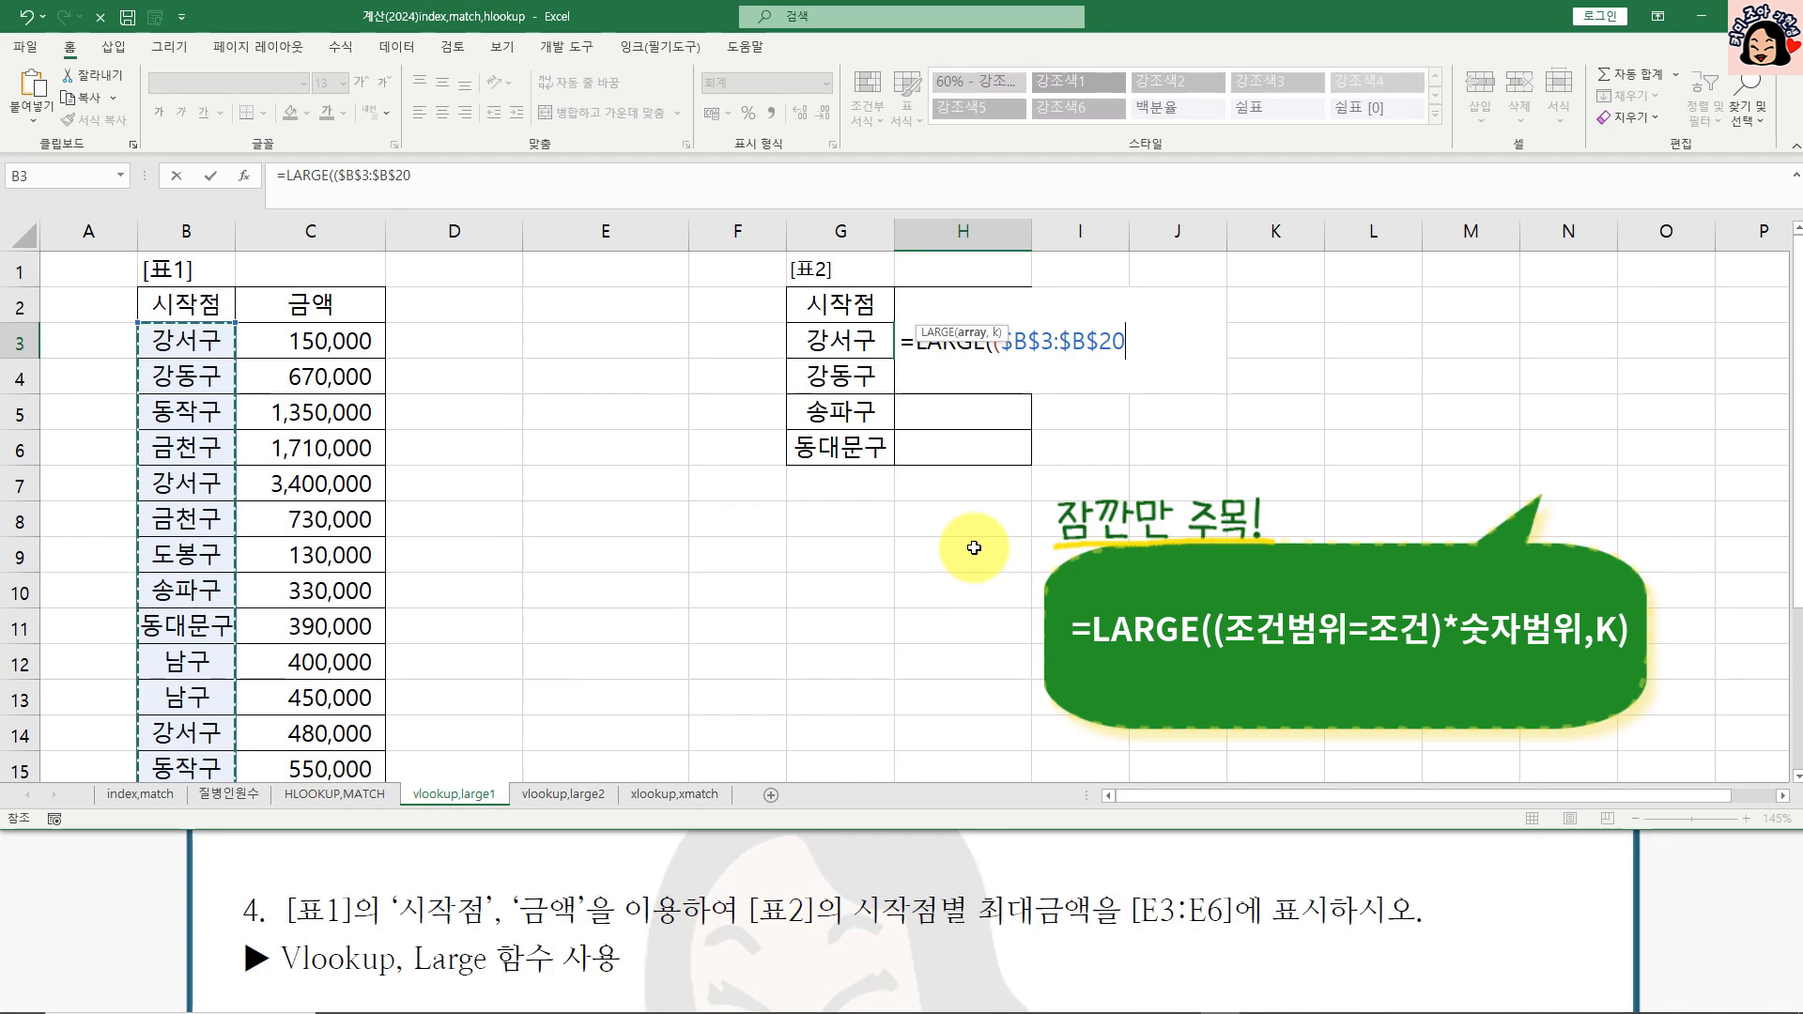
pyautogui.press('F4')
pyautogui.write('=')
pyautogui.click(859, 343)
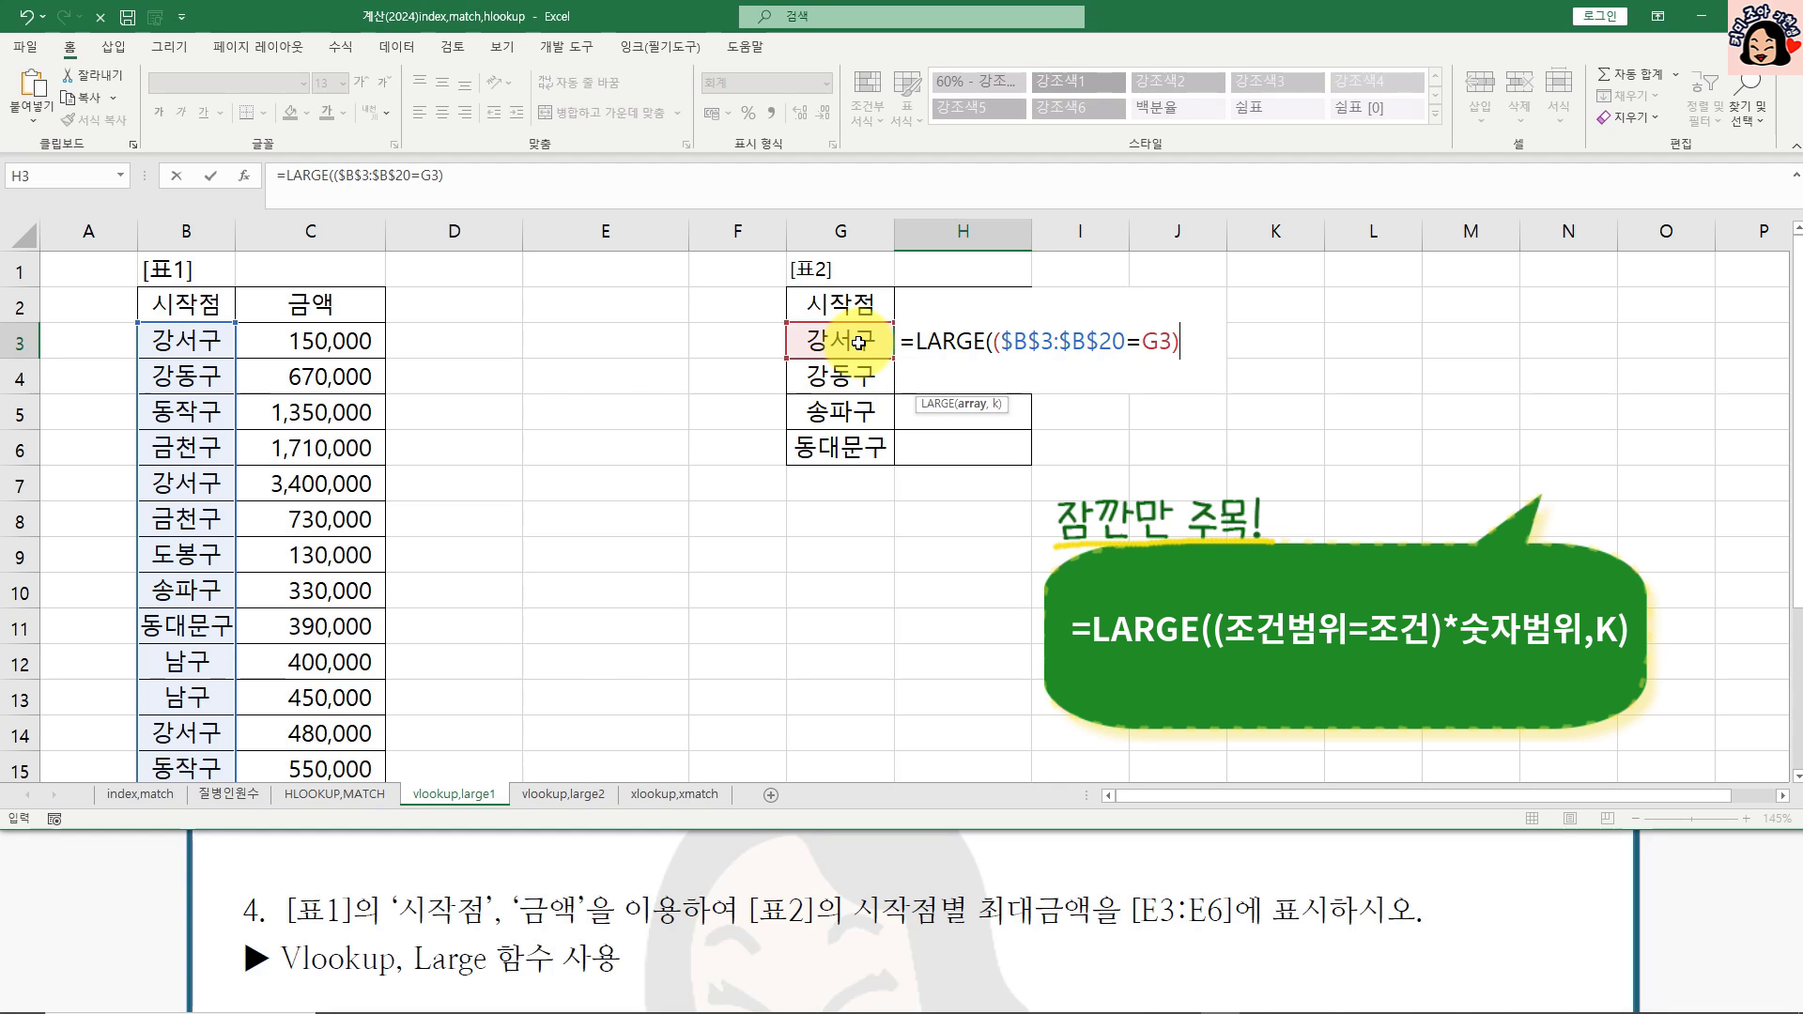
pyautogui.write(')*')
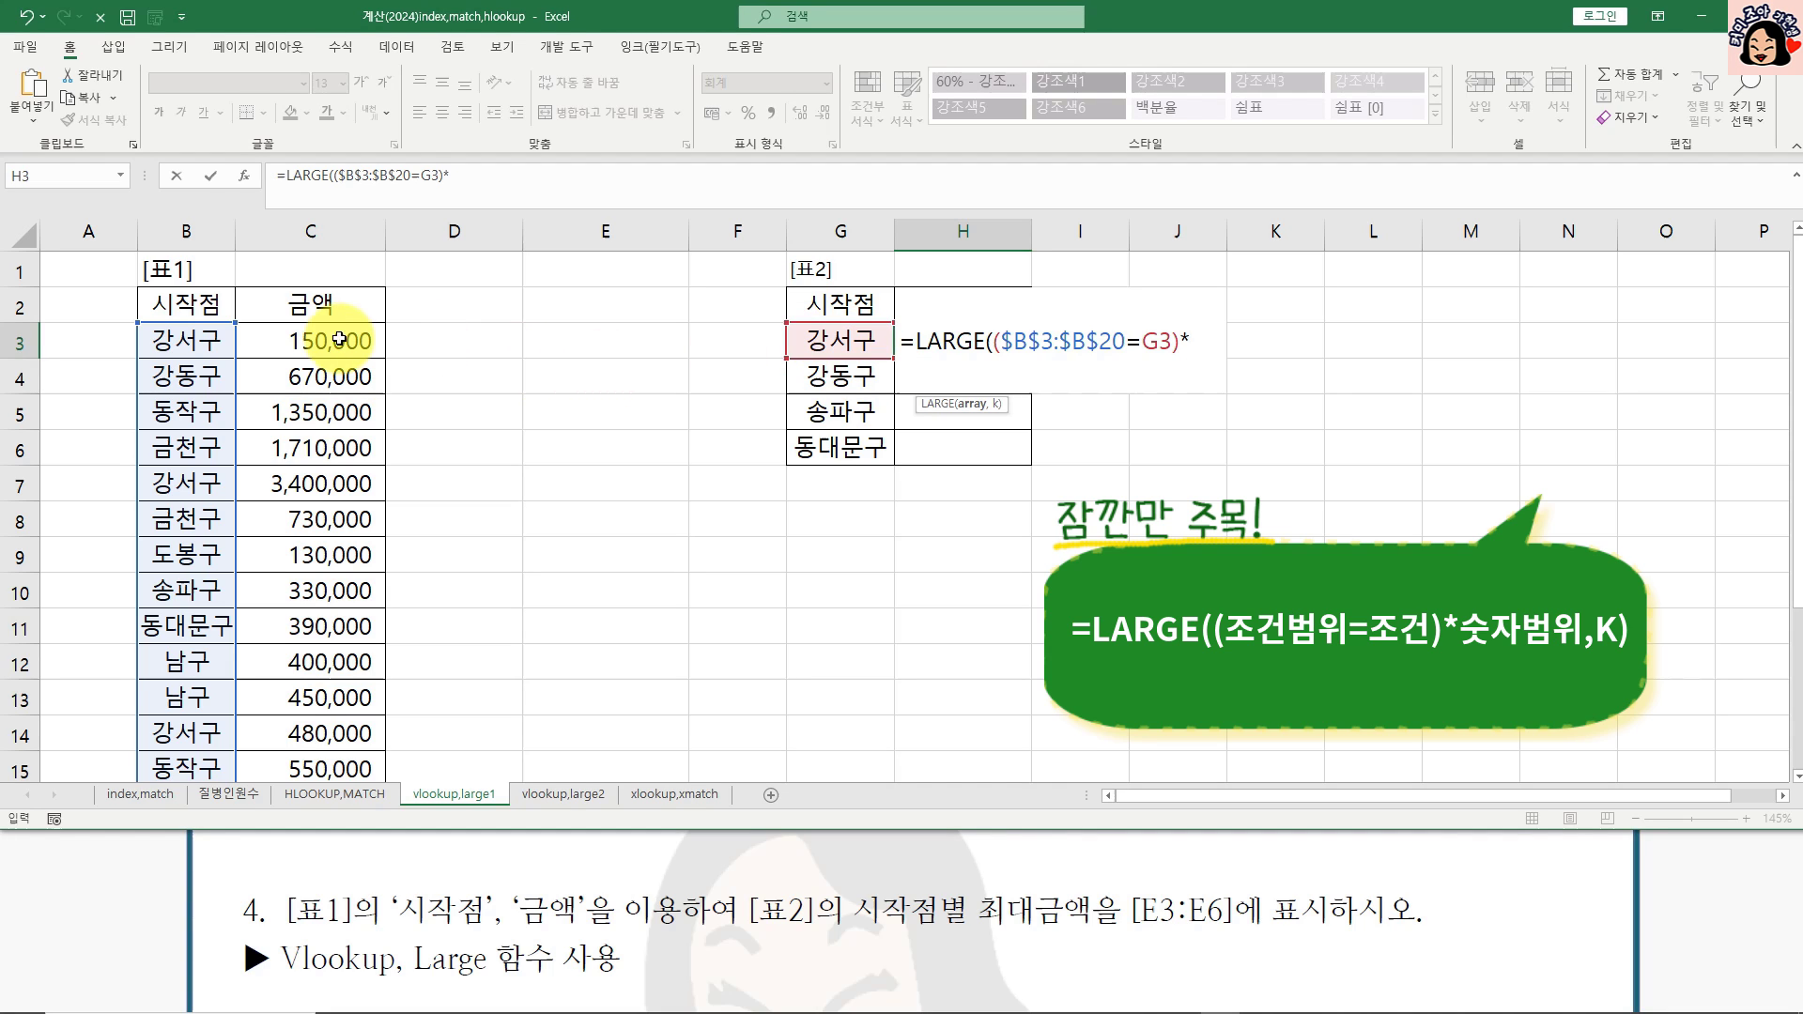
# Step: Complete H3 as =LARGE(($B$3:$B$20=G3)*$C$3:$C$20,1) and fill it down to H6
pyautogui.click(320, 340)
pyautogui.hotkey('ctrl', 'shift', 'Down')
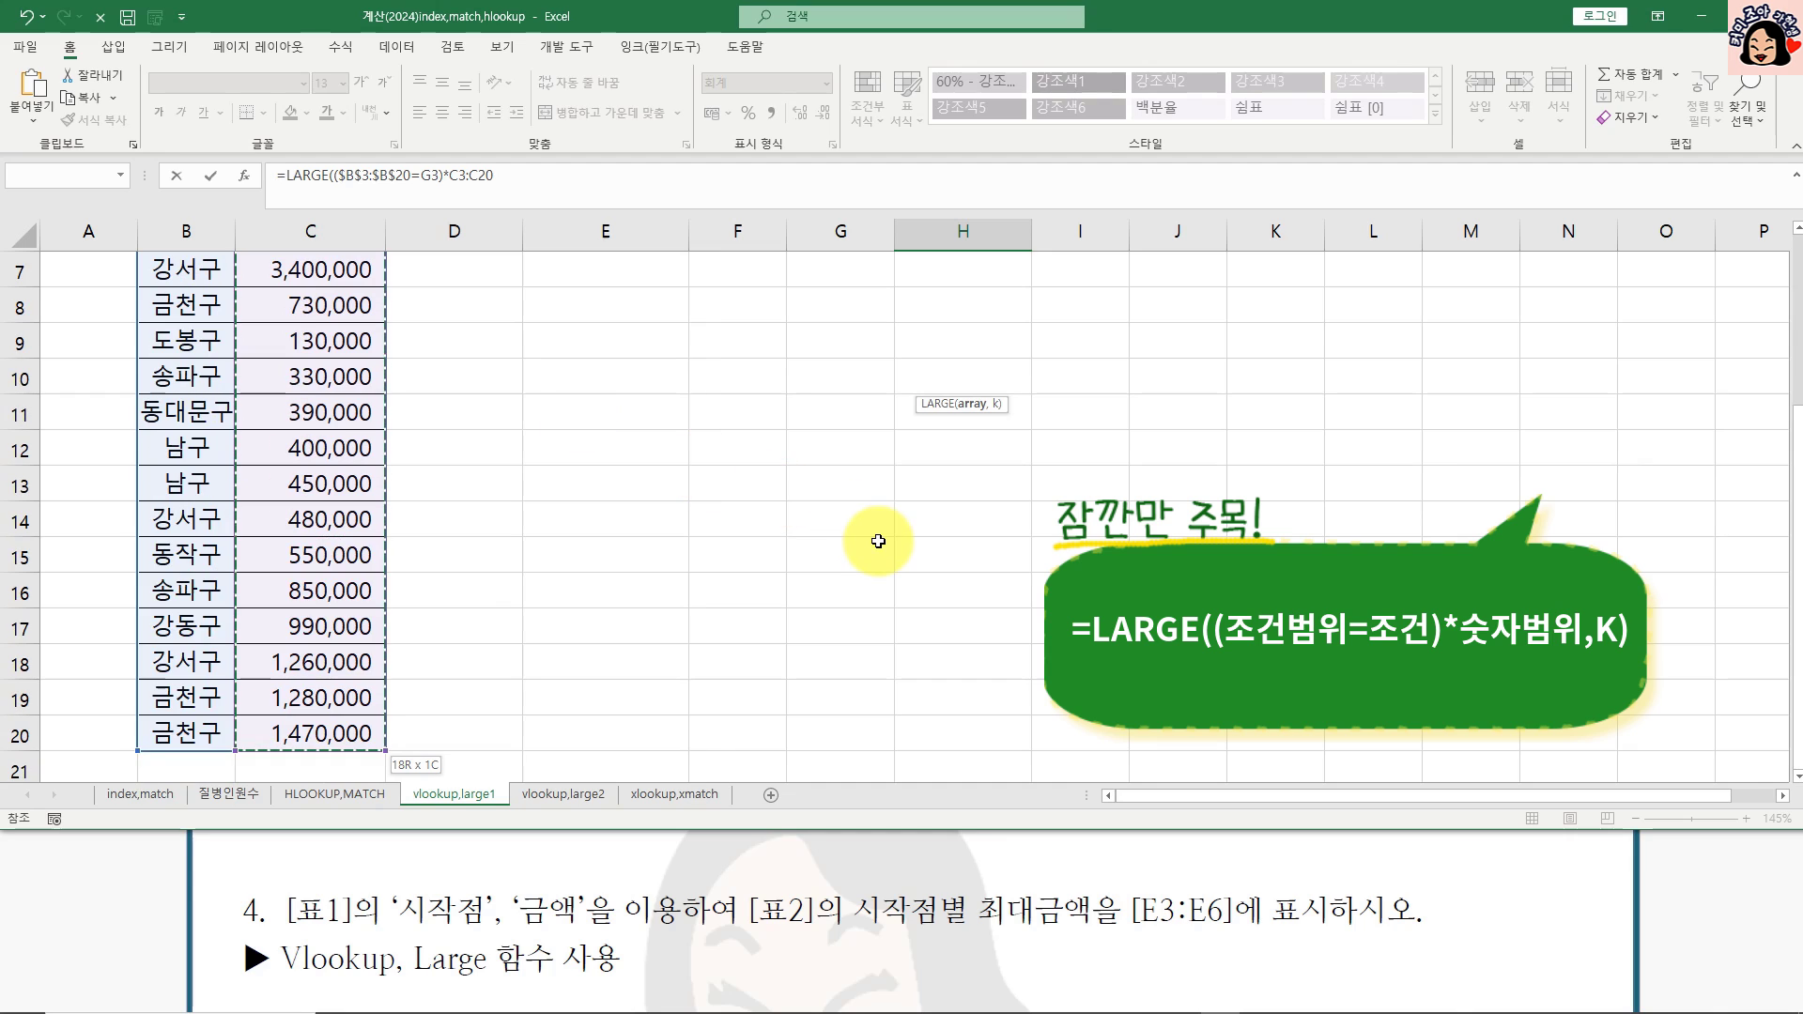
pyautogui.press('F4')
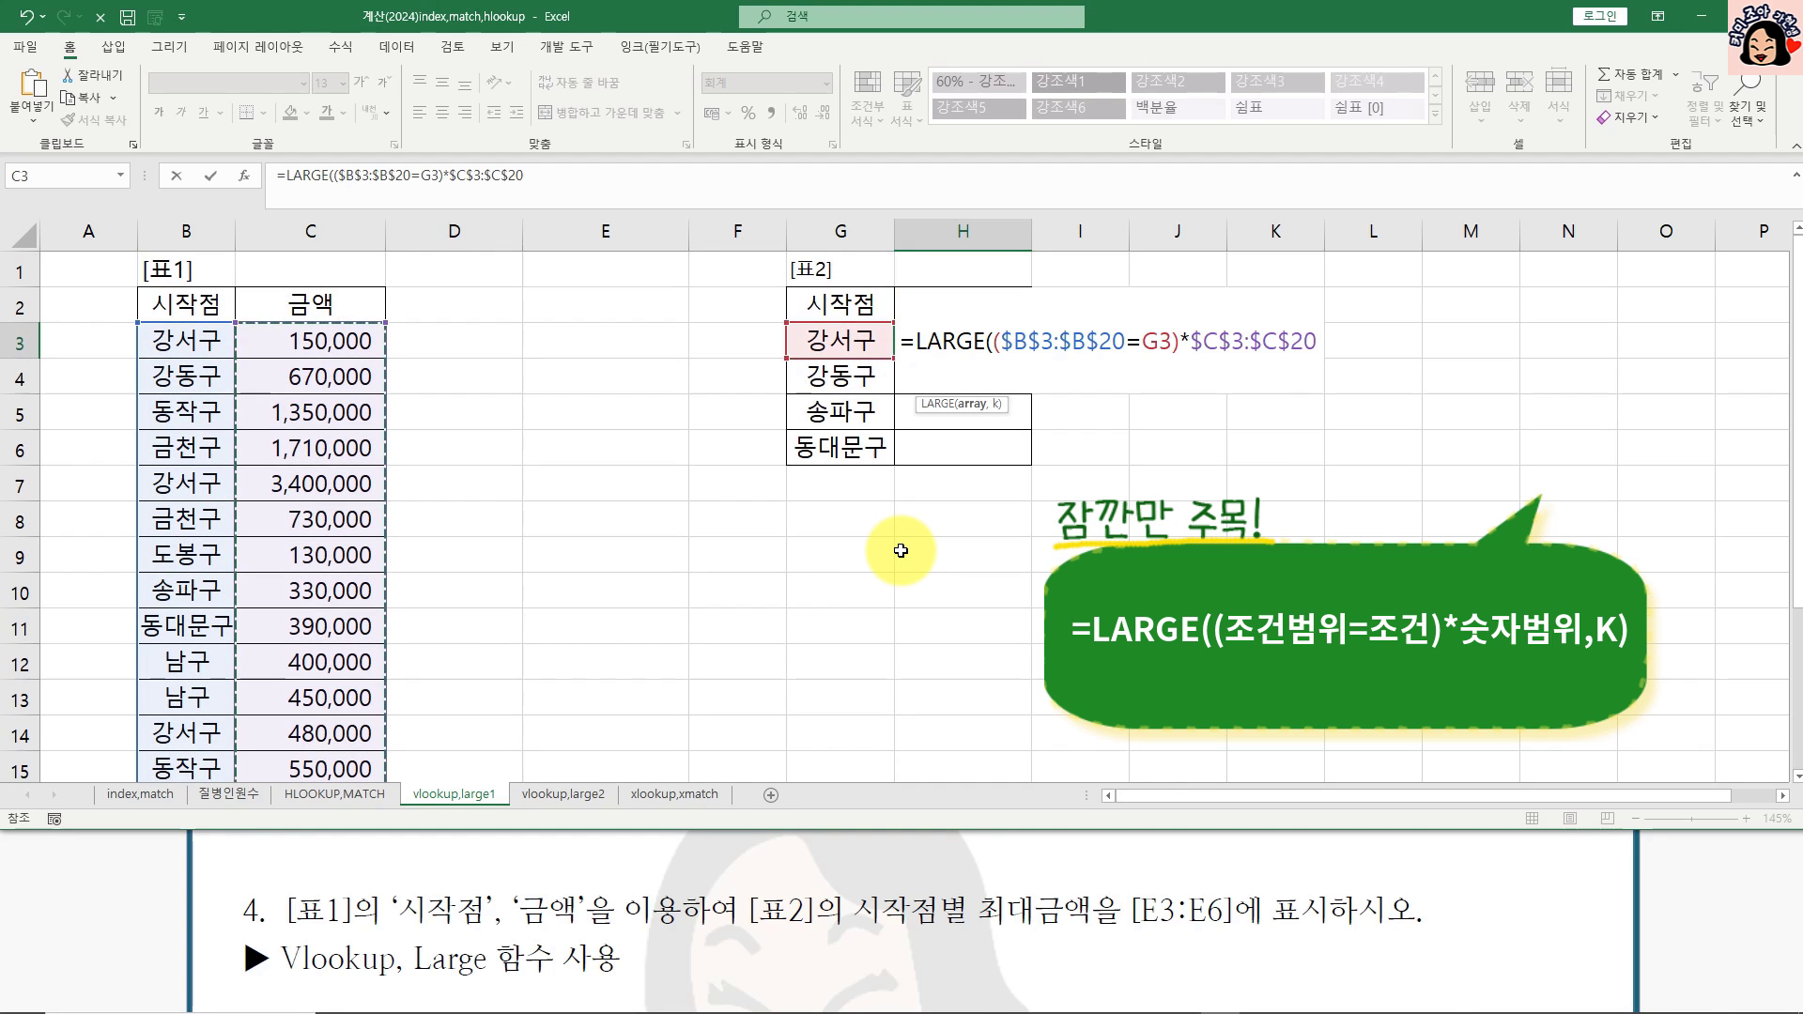
pyautogui.write(')')
pyautogui.press('Return')
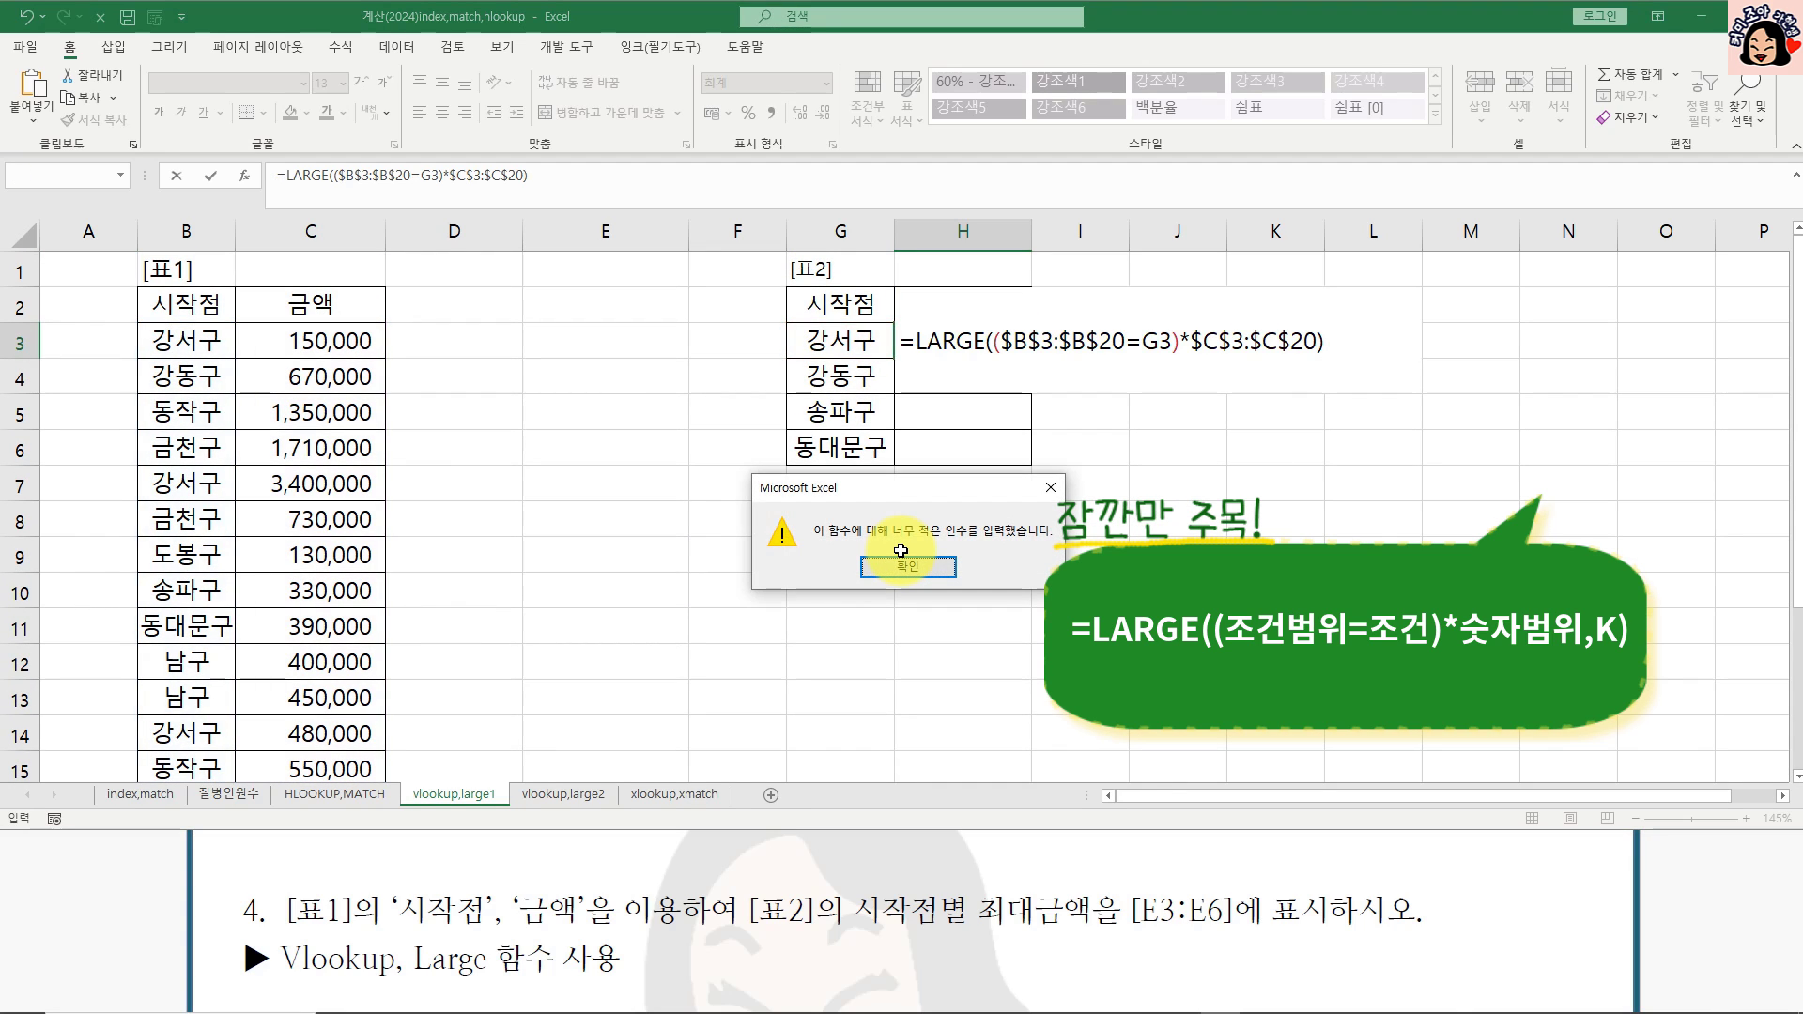
pyautogui.click(902, 563)
pyautogui.write('1')
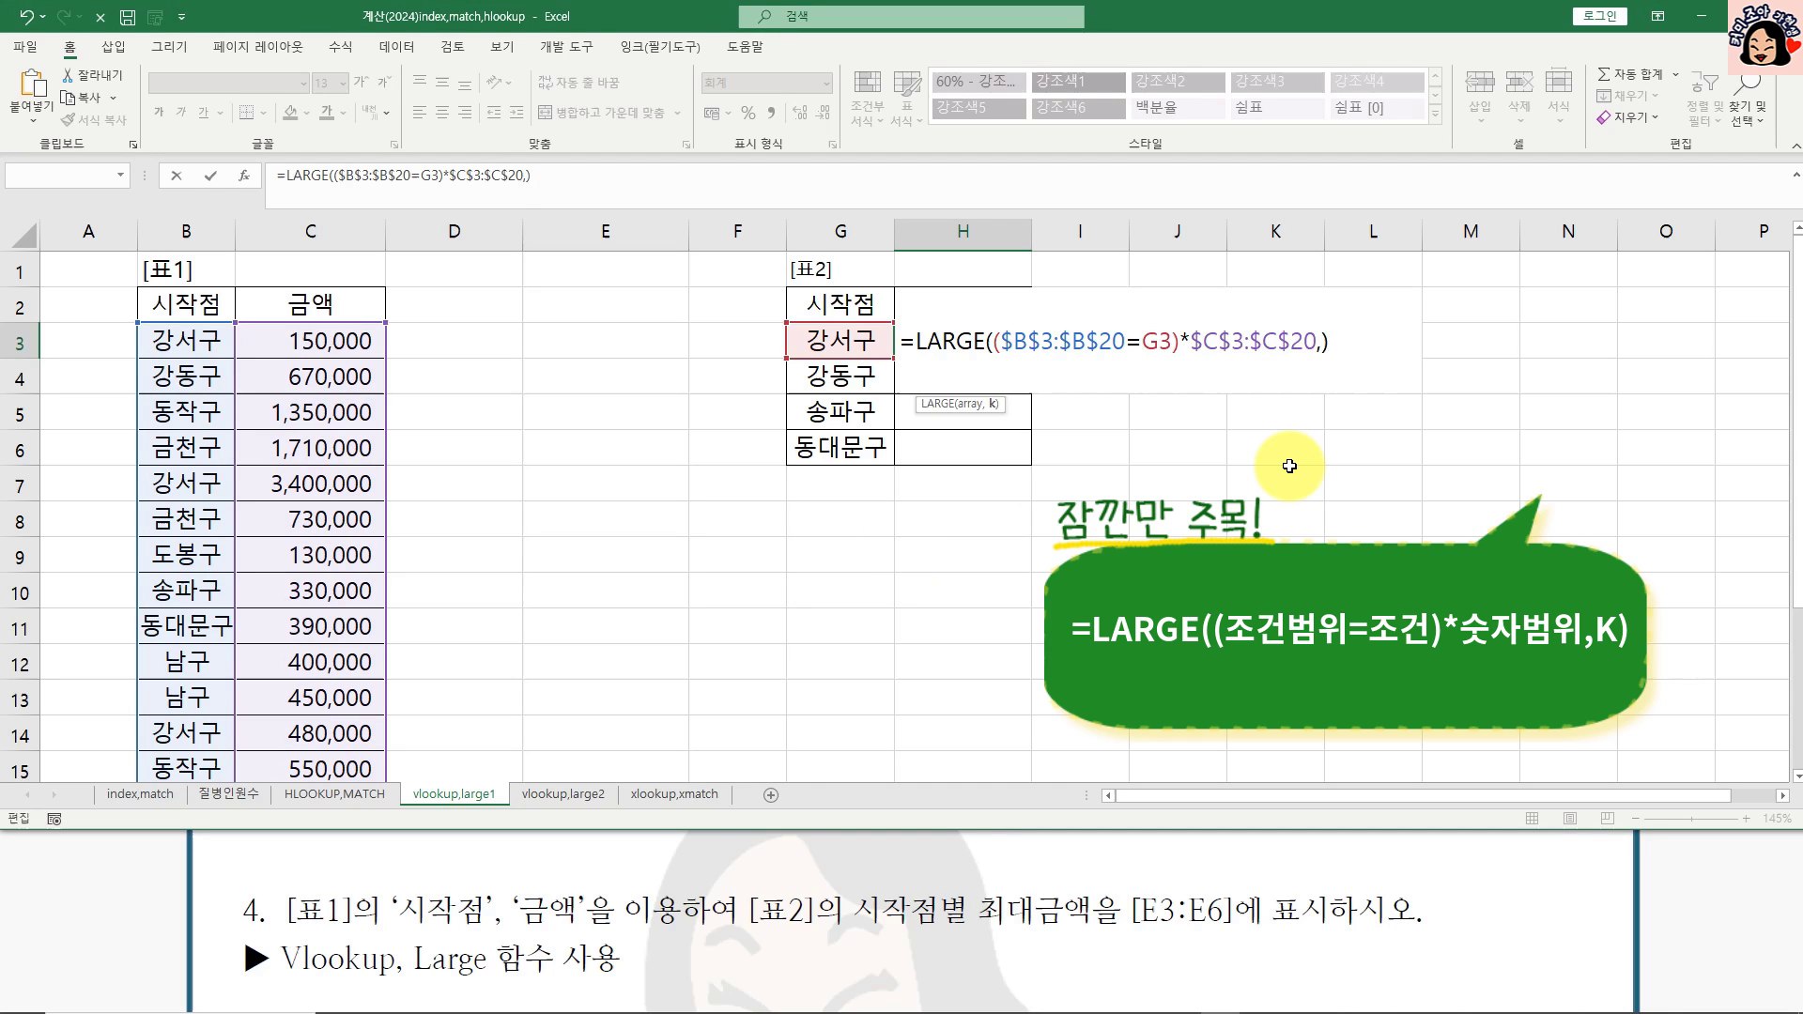
pyautogui.hotkey('ctrl', 'Return')
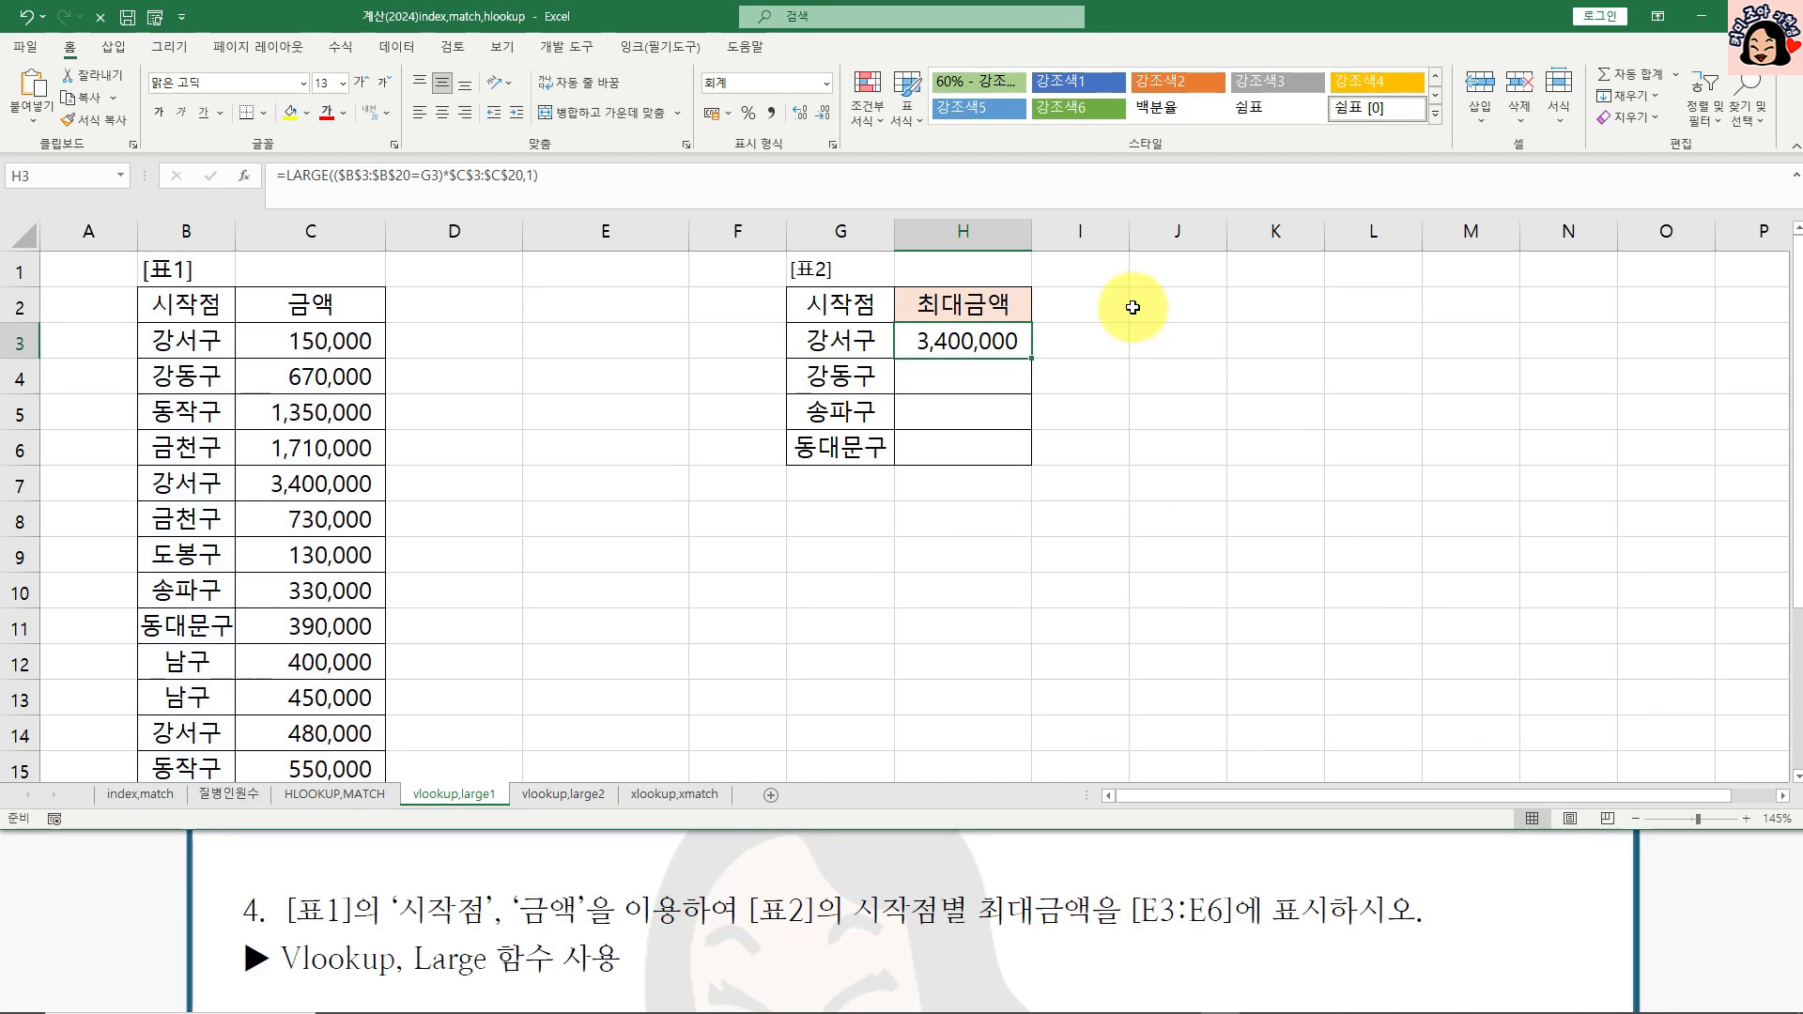
pyautogui.moveTo(1033, 358); pyautogui.dragTo(1020, 468)
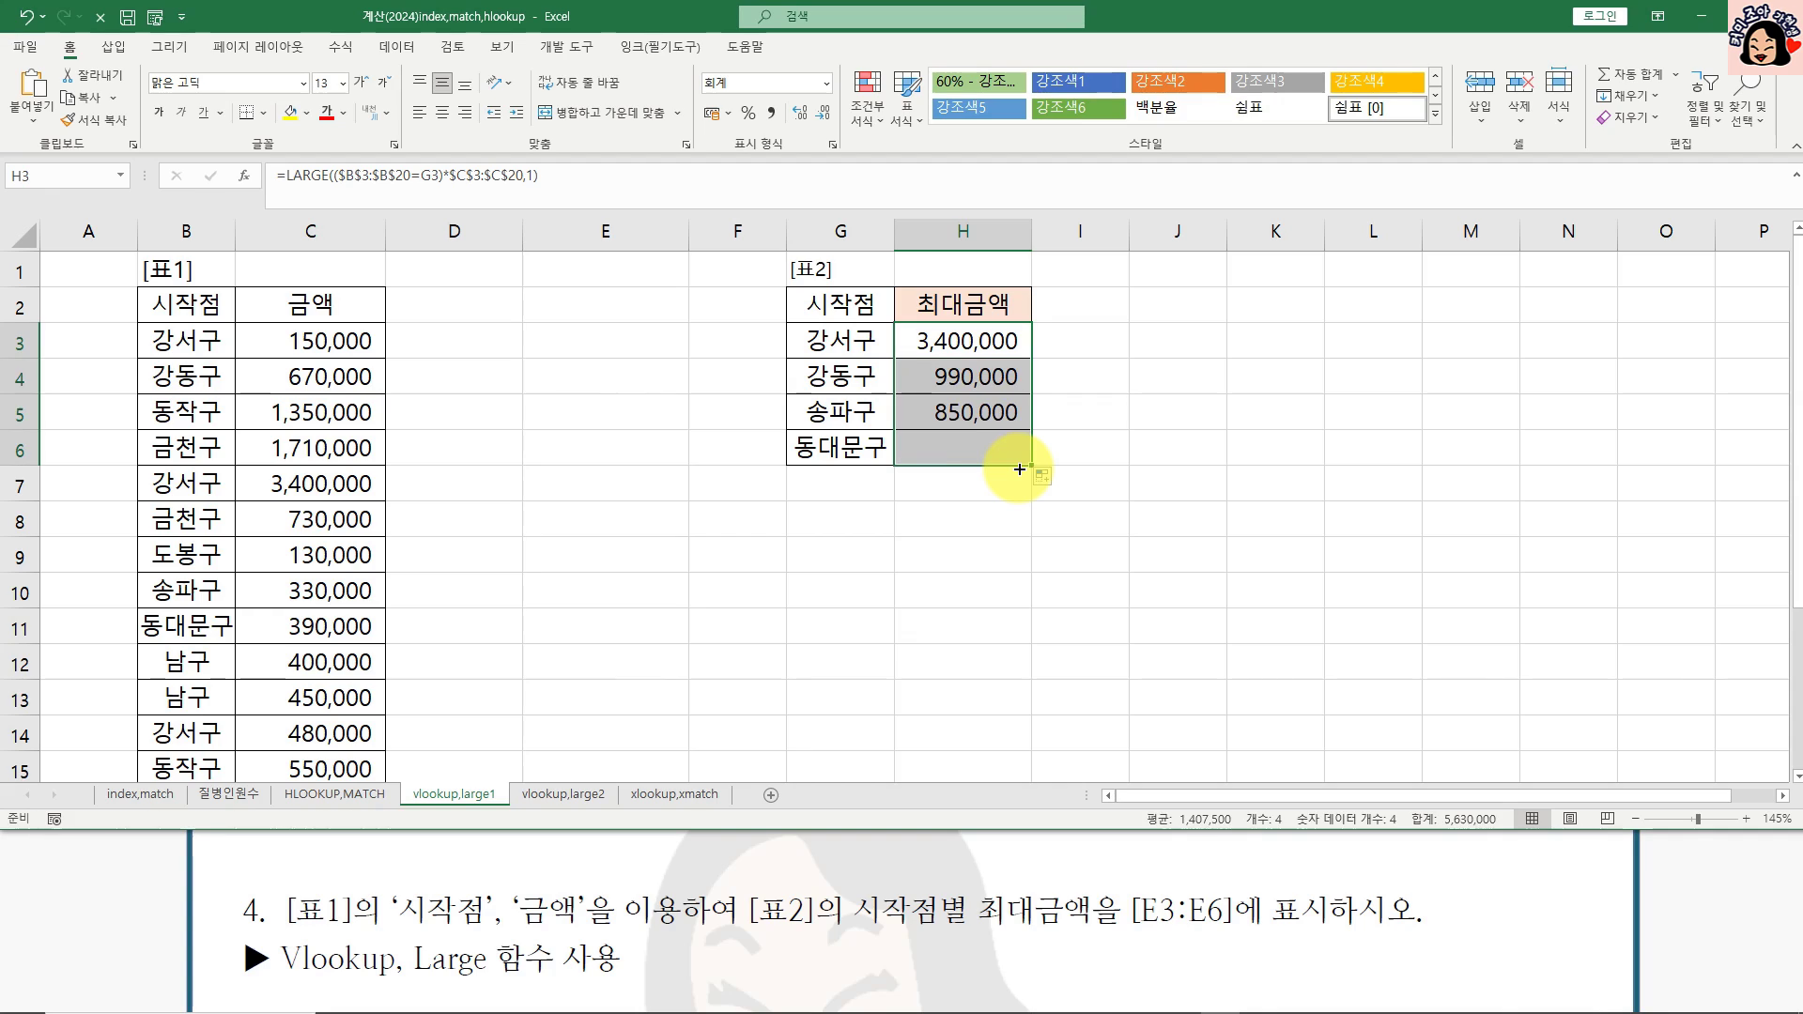
# Step: Wrap the LARGE expression in H3 in a VLOOKUP as its lookup value, ready for the table array argument
pyautogui.click(985, 338)
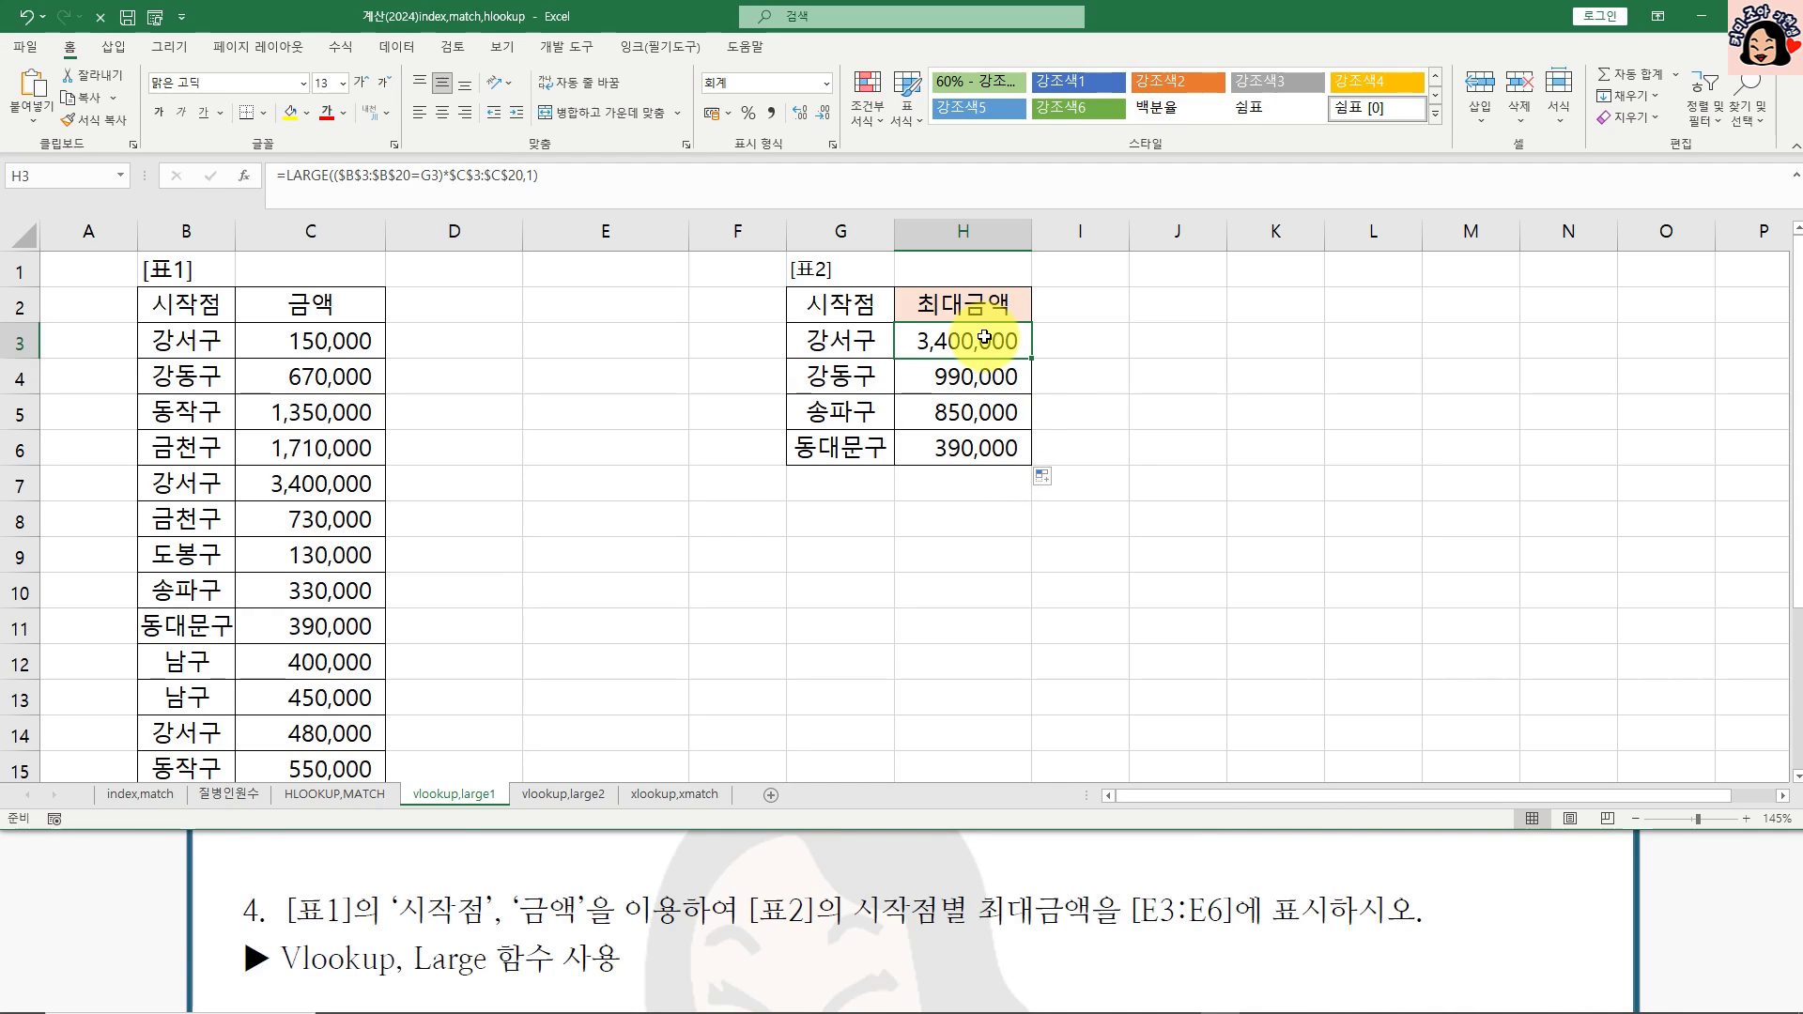
pyautogui.doubleClick(985, 338)
pyautogui.moveTo(918, 340); pyautogui.dragTo(1378, 356)
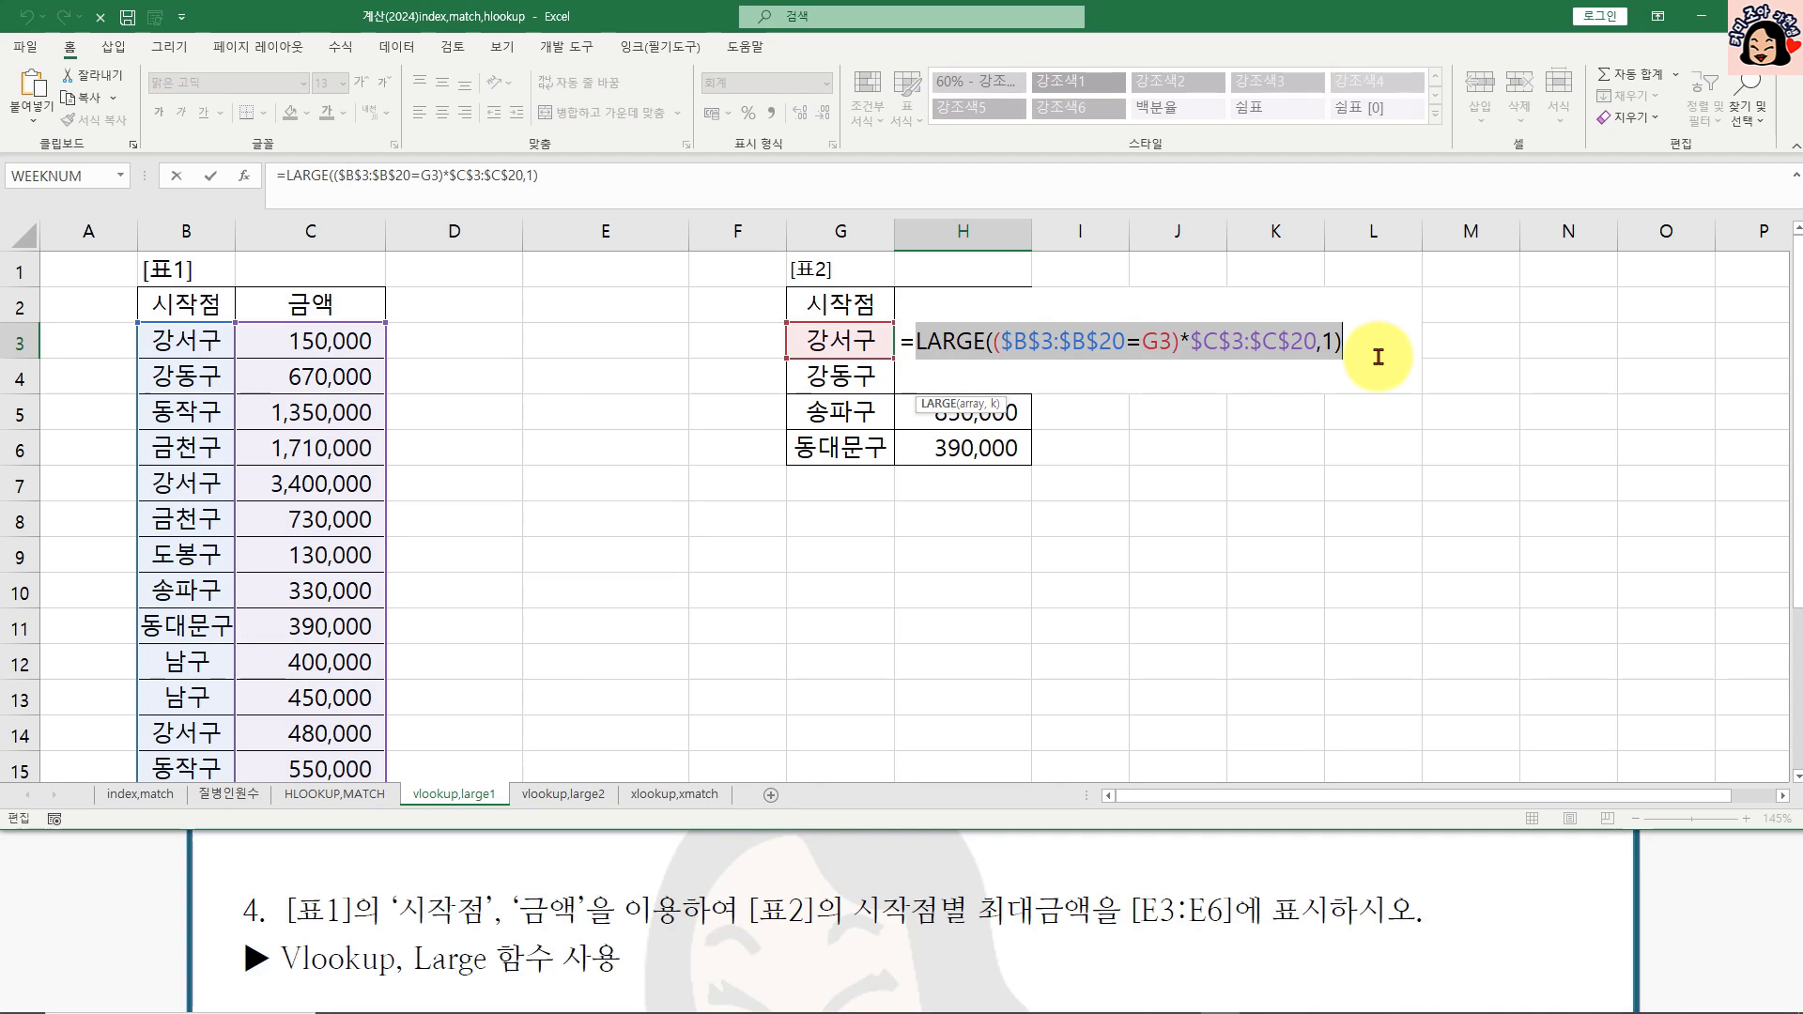
pyautogui.click(918, 341)
pyautogui.write('VLOOKUP(')
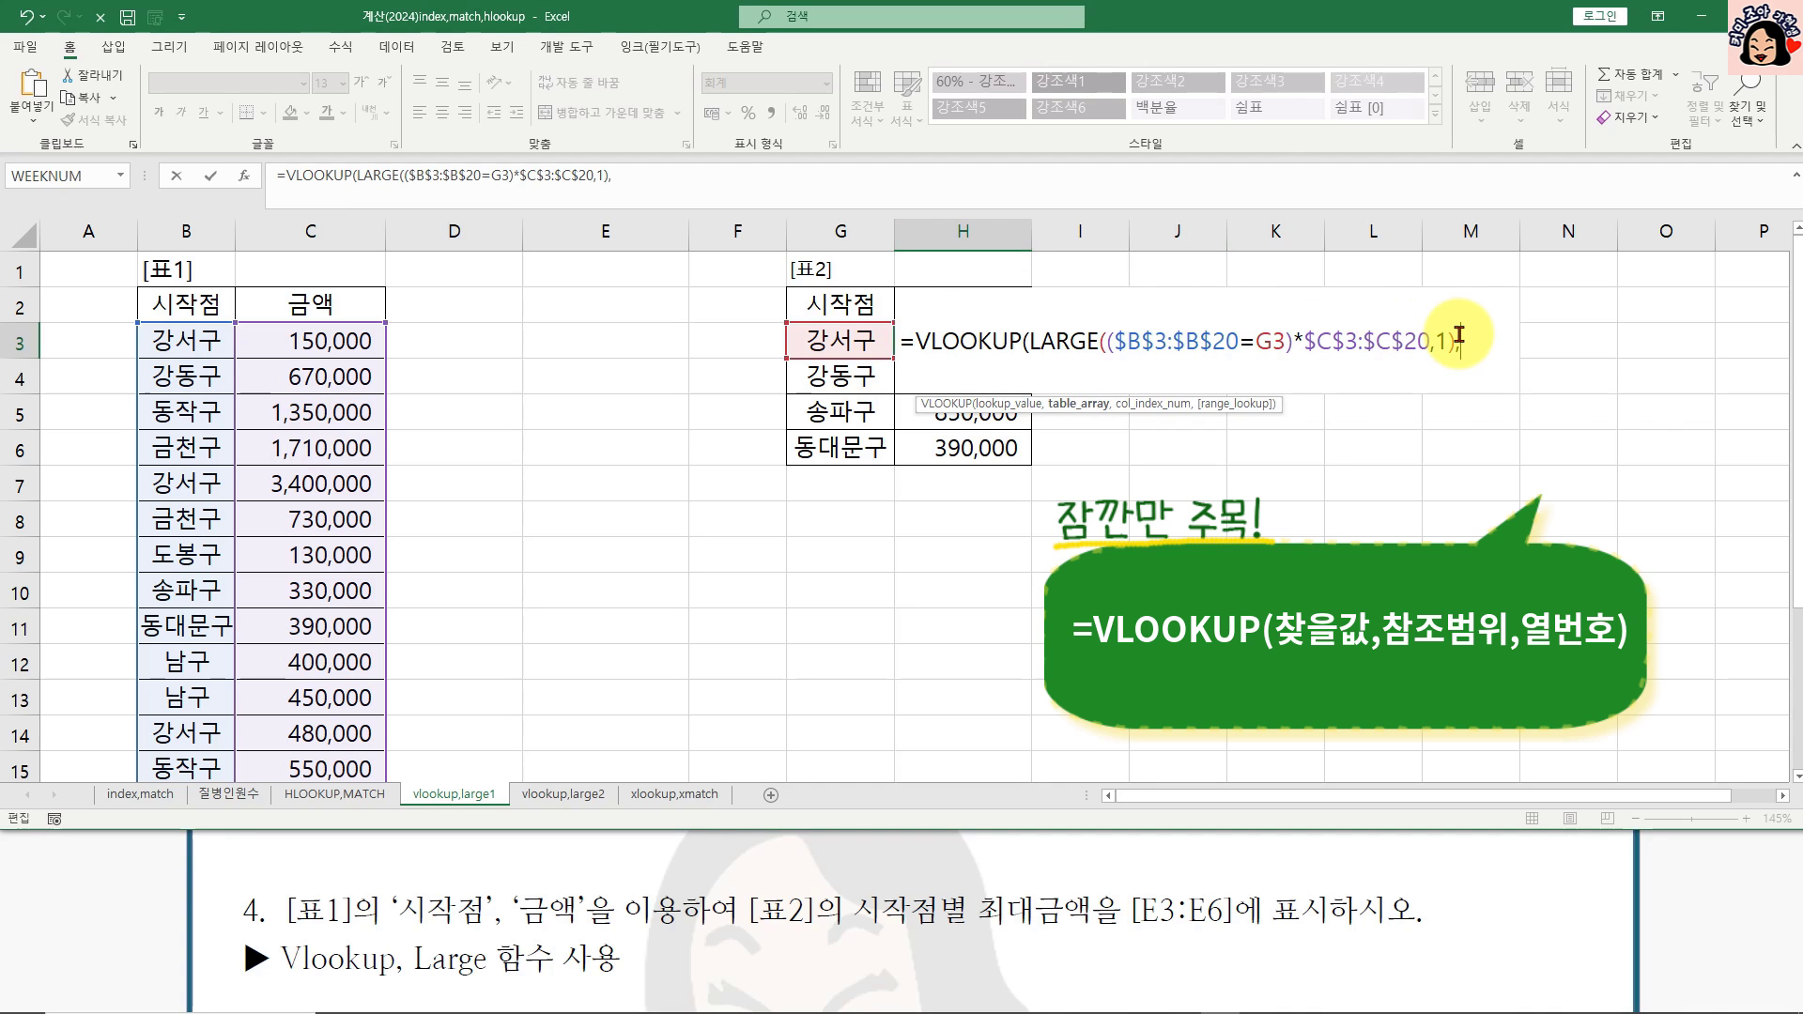
pyautogui.write(',')
# Step: Try B3:C12 as the VLOOKUP table array and check it against the LARGE lookup value
pyautogui.click(189, 349)
pyautogui.moveTo(189, 348); pyautogui.dragTo(375, 664)
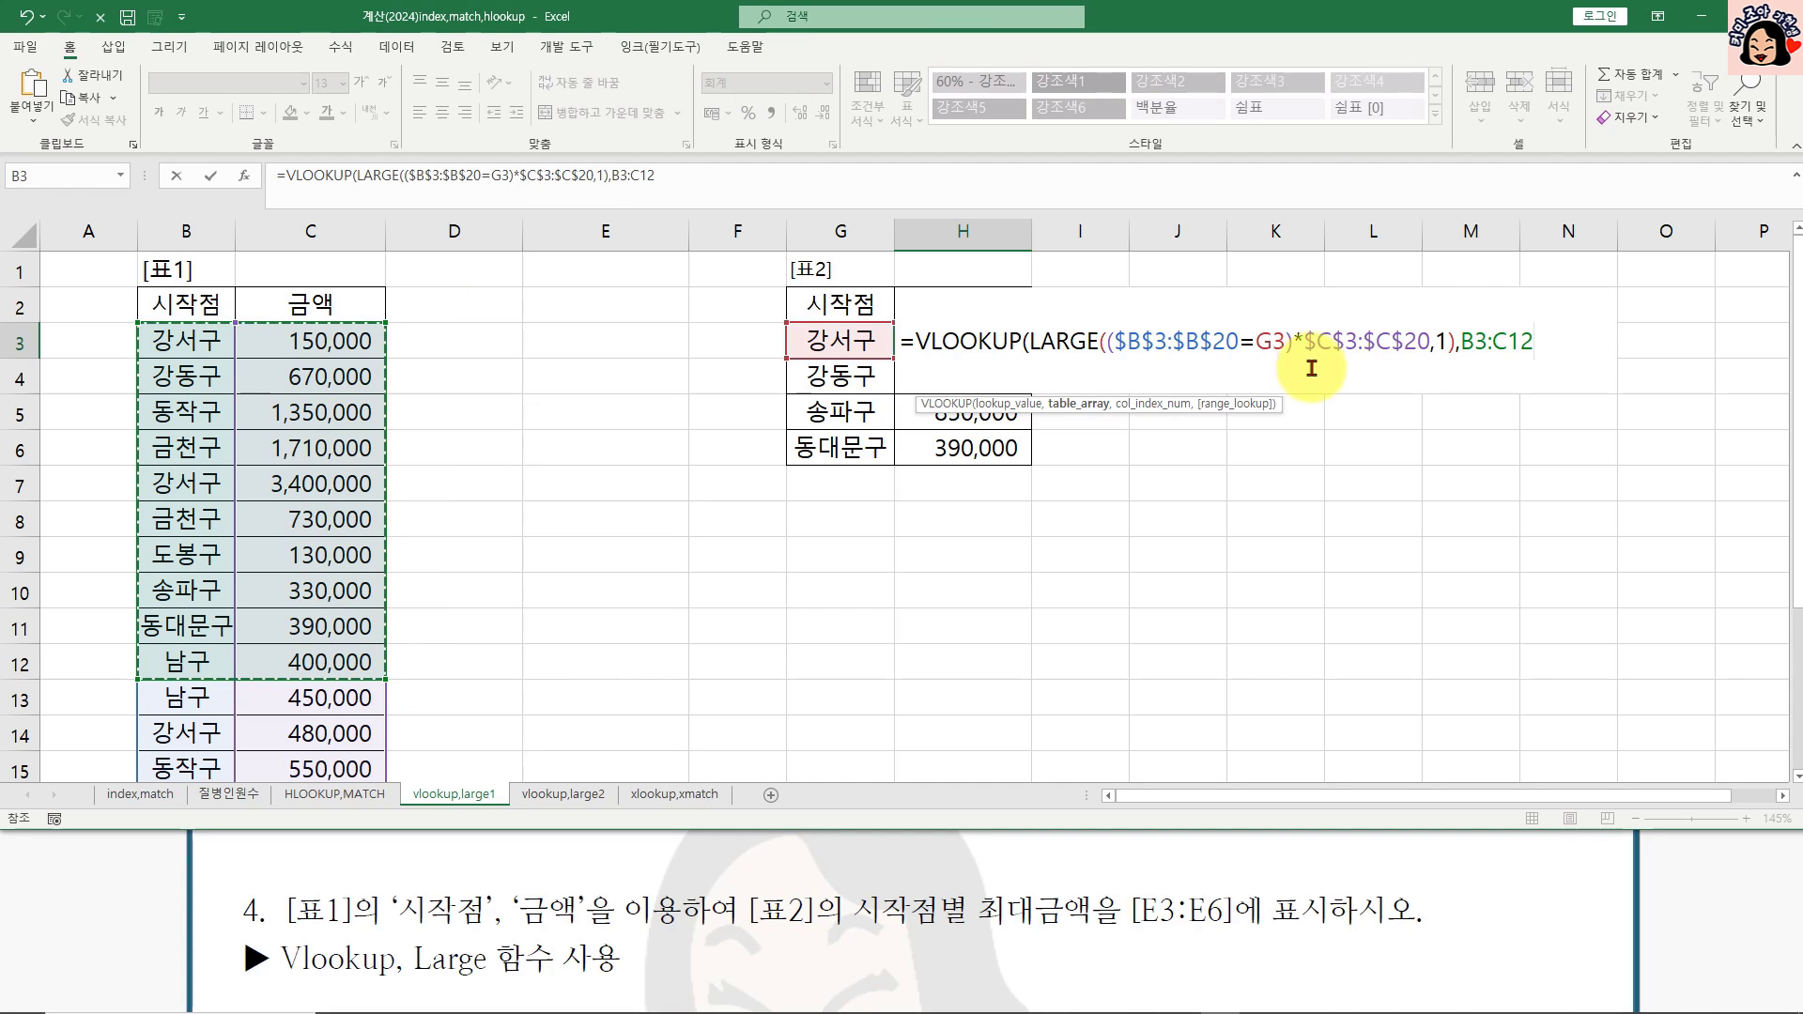
pyautogui.doubleClick(1051, 341)
pyautogui.keyDown('shift'); pyautogui.click(1406, 341); pyautogui.keyUp('shift')
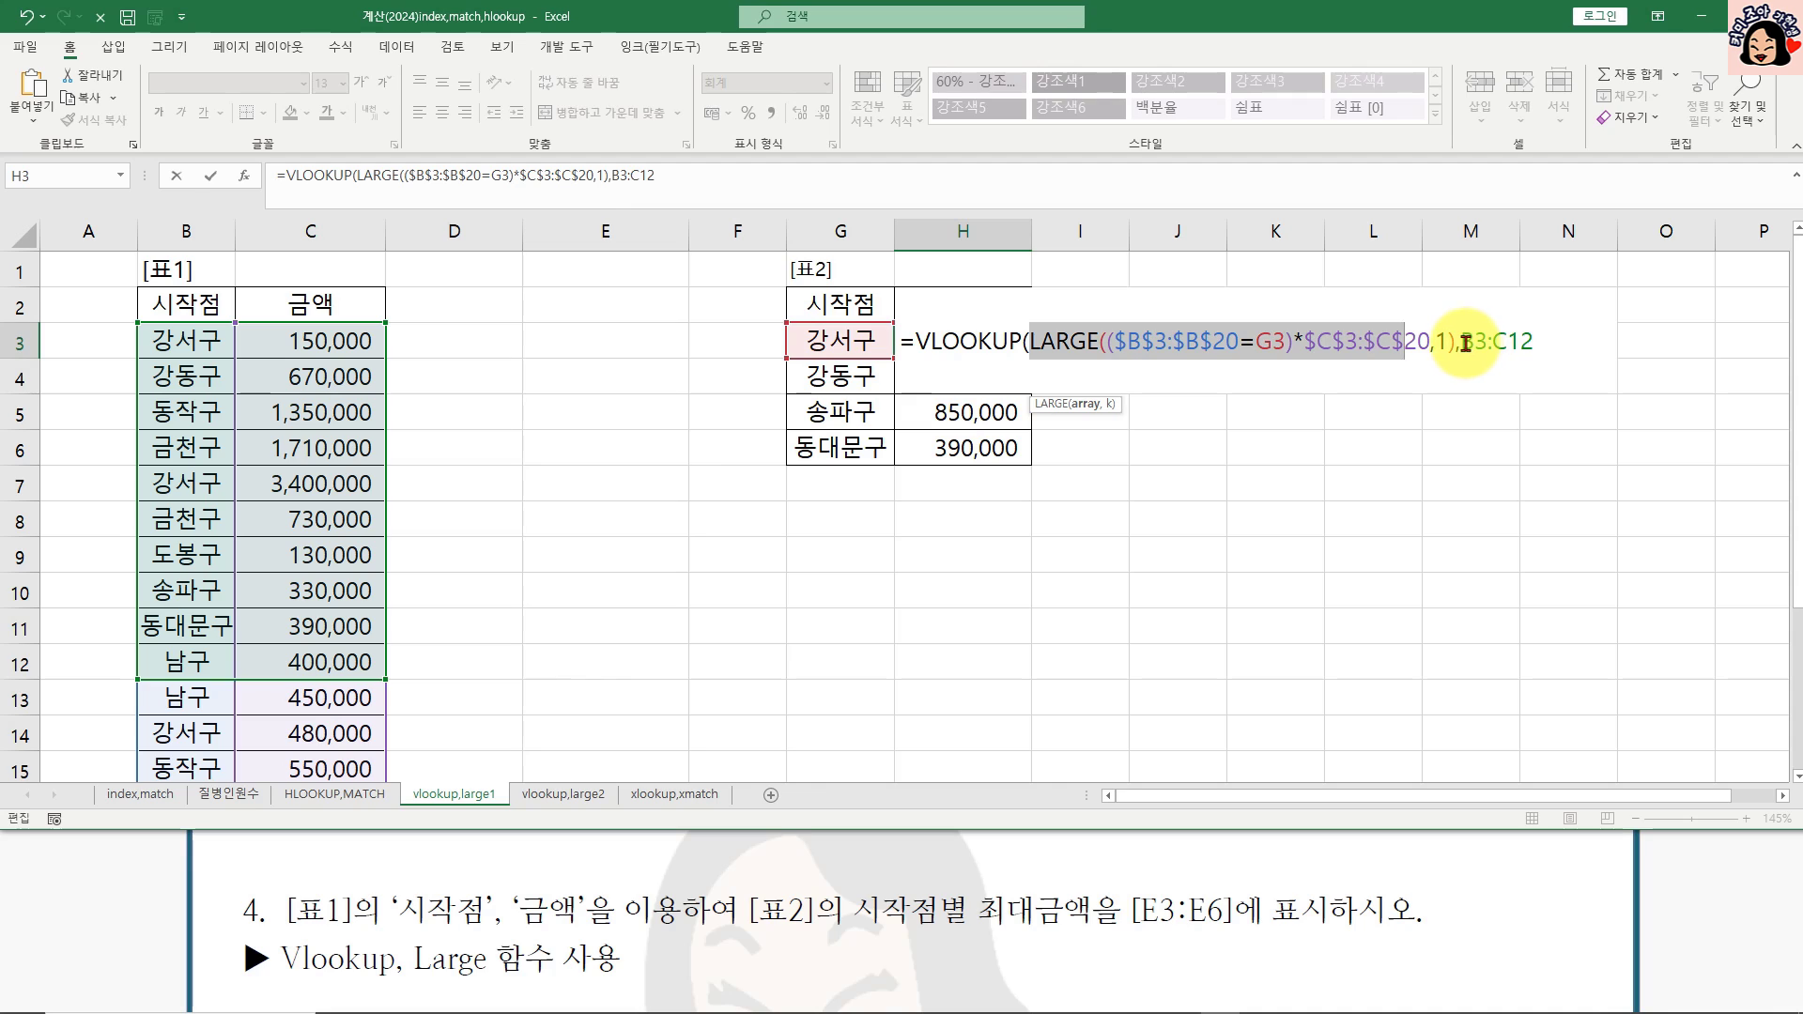
# Step: Replace the VLOOKUP table array in H3 with the absolute range $C$3:$C$20
pyautogui.moveTo(1461, 343); pyautogui.dragTo(1545, 346)
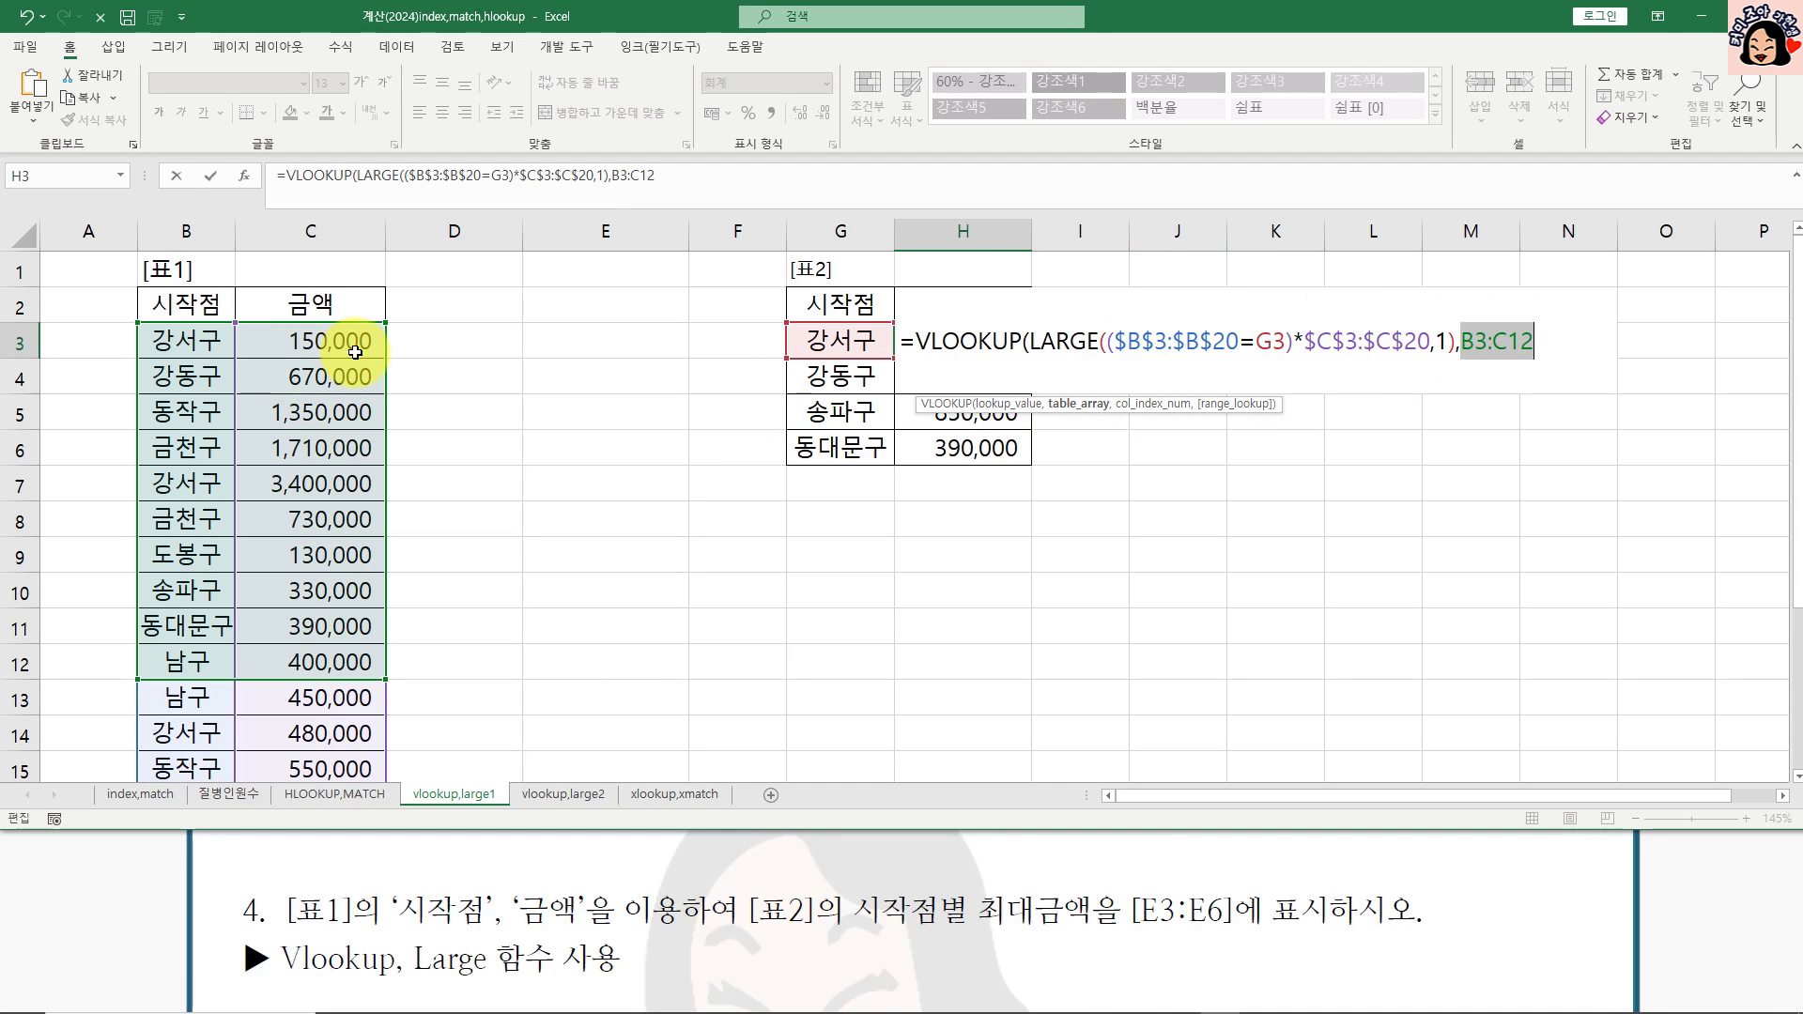
pyautogui.moveTo(352, 342); pyautogui.dragTo(363, 845)
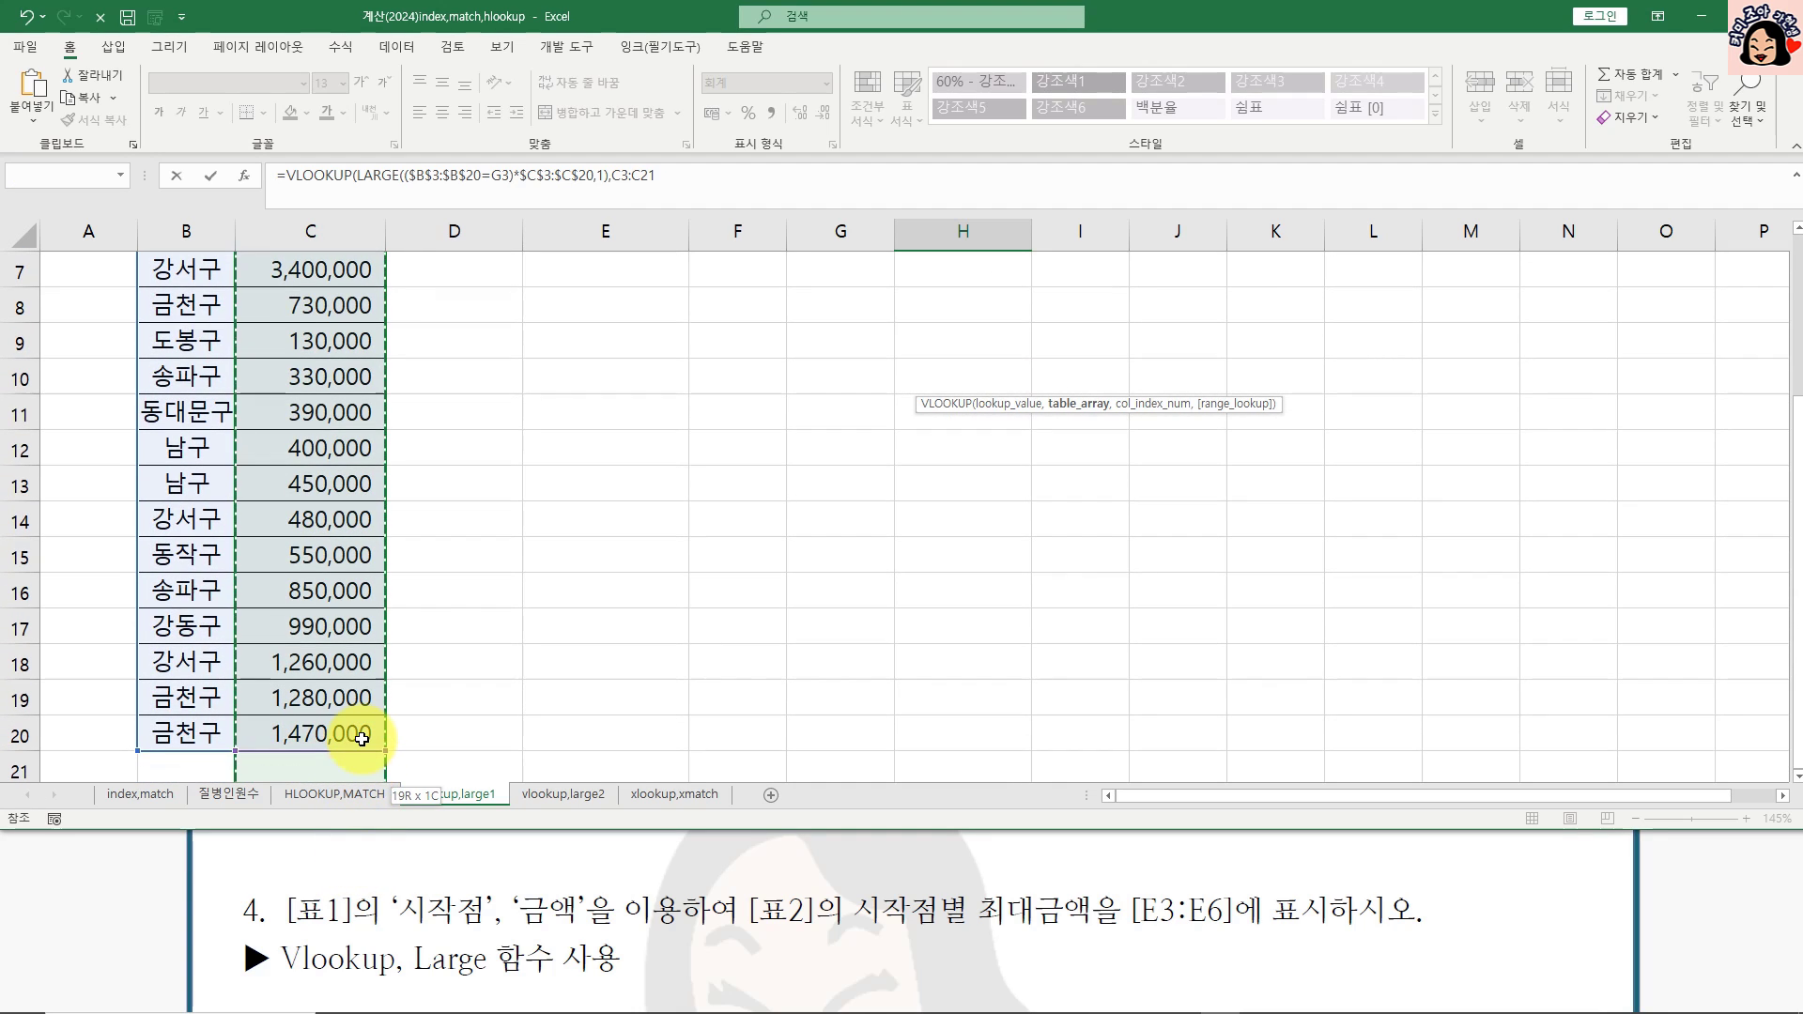
pyautogui.scroll(2, 749, 495)
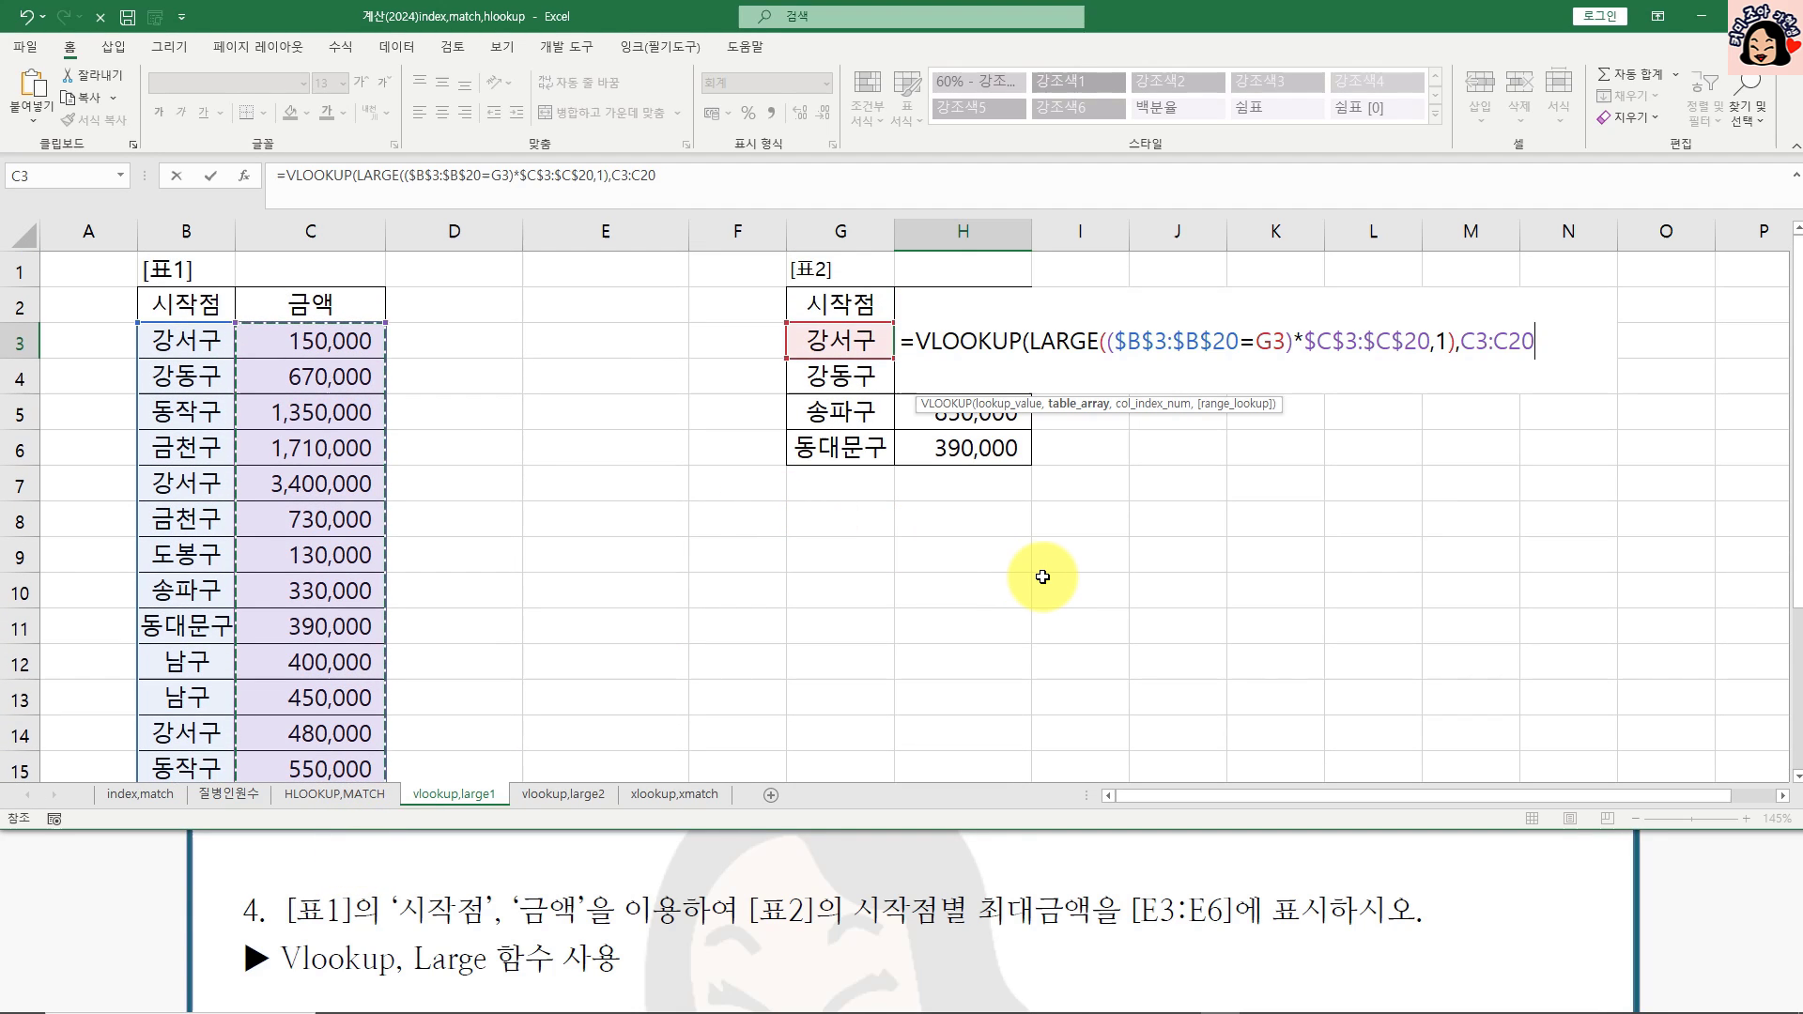
pyautogui.press('F4')
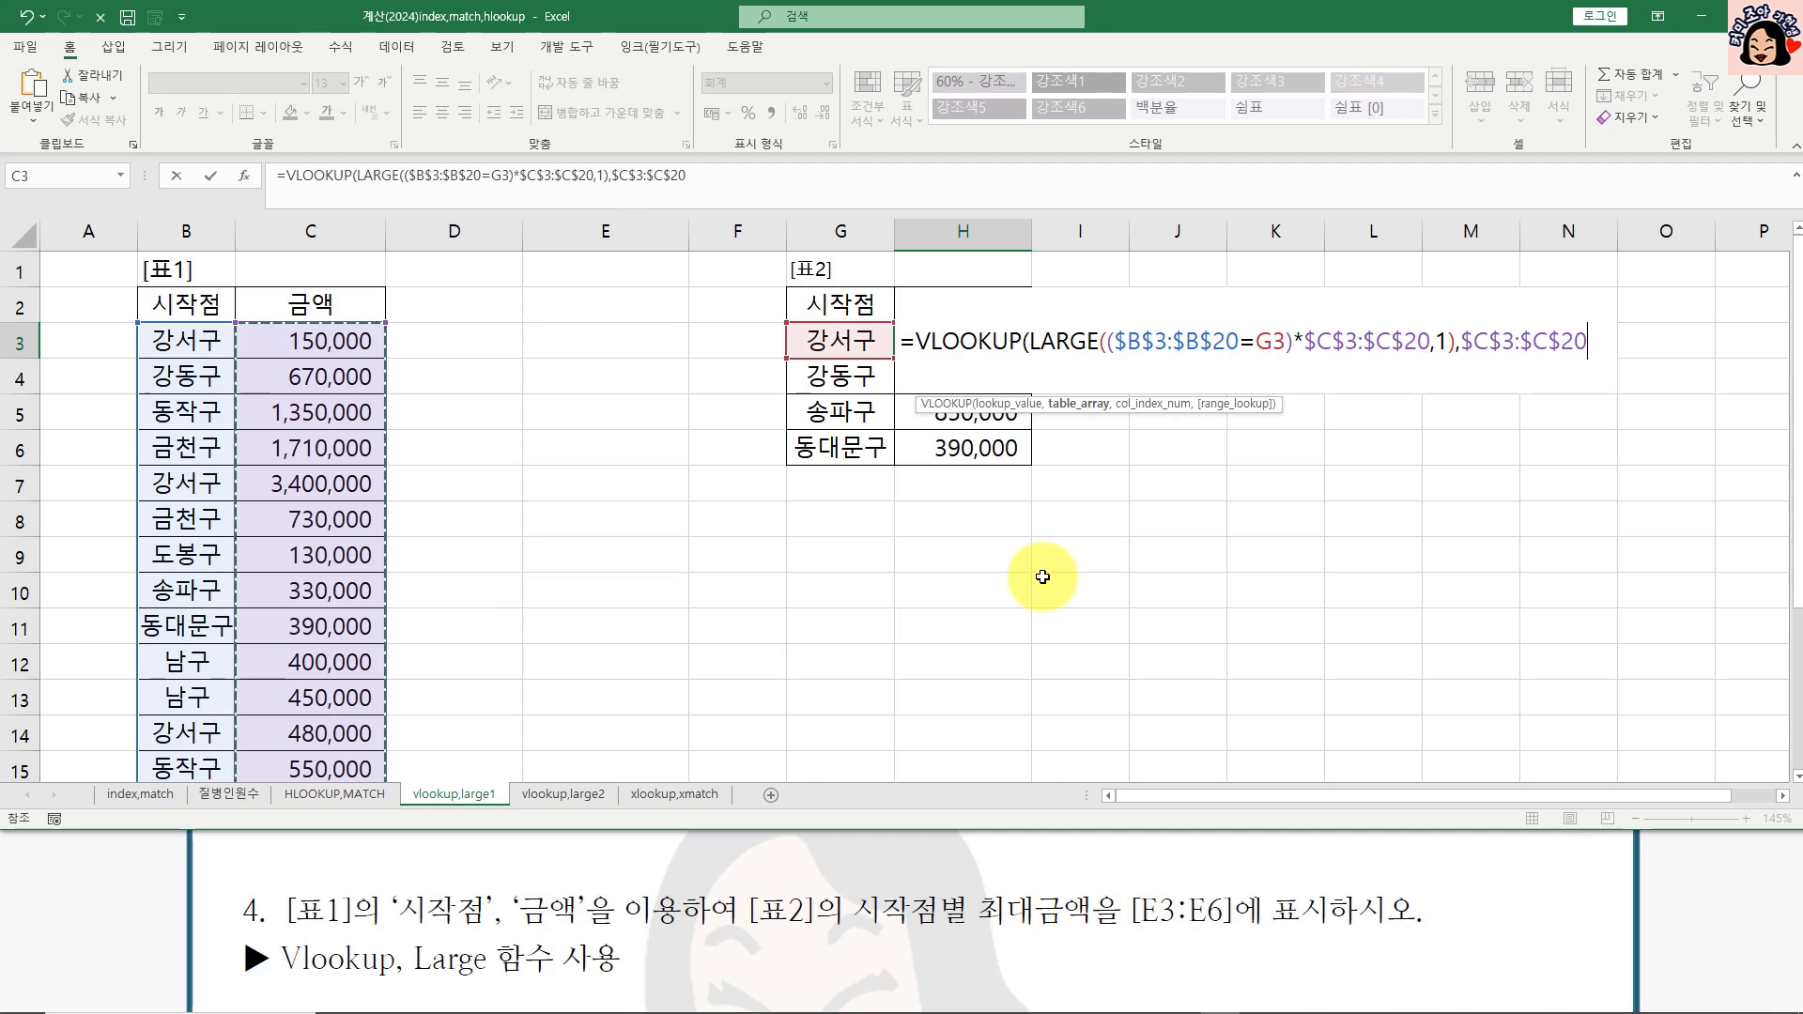
# Step: Finish the H3 VLOOKUP with column index 1 and exact match 0, and fill it down to H6
pyautogui.write(',1')
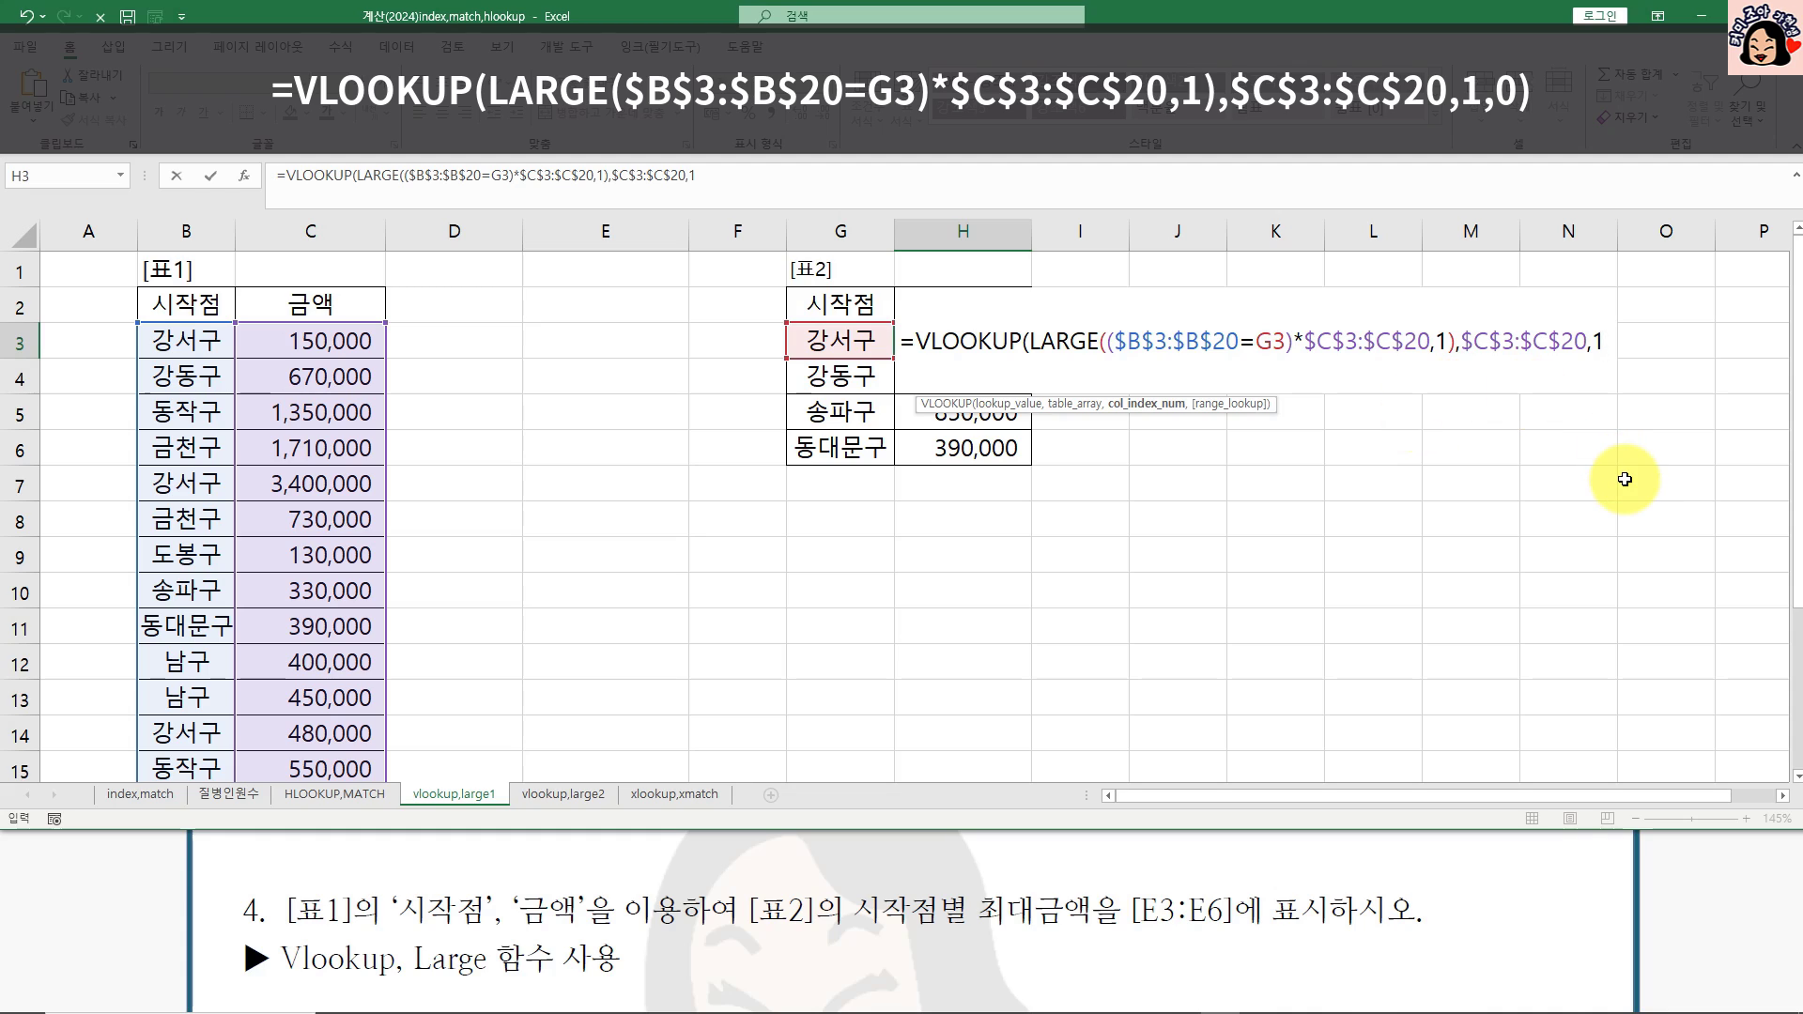
pyautogui.write(',')
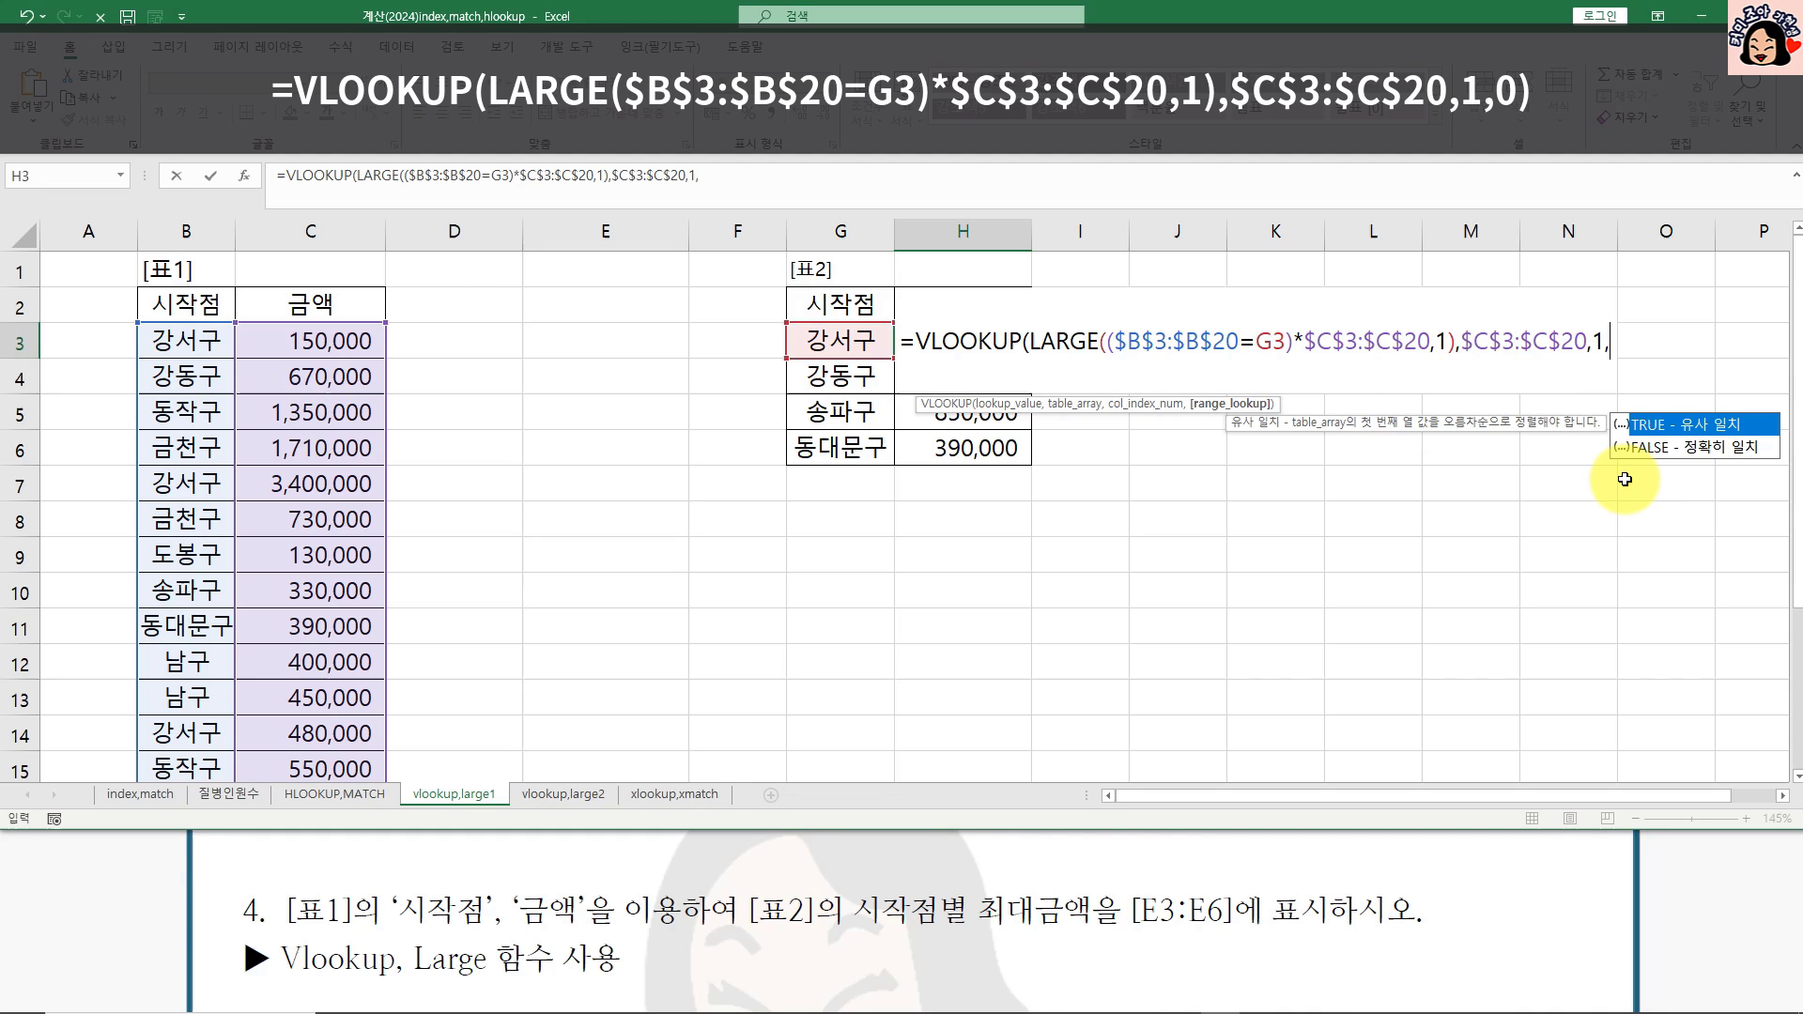
pyautogui.write('0')
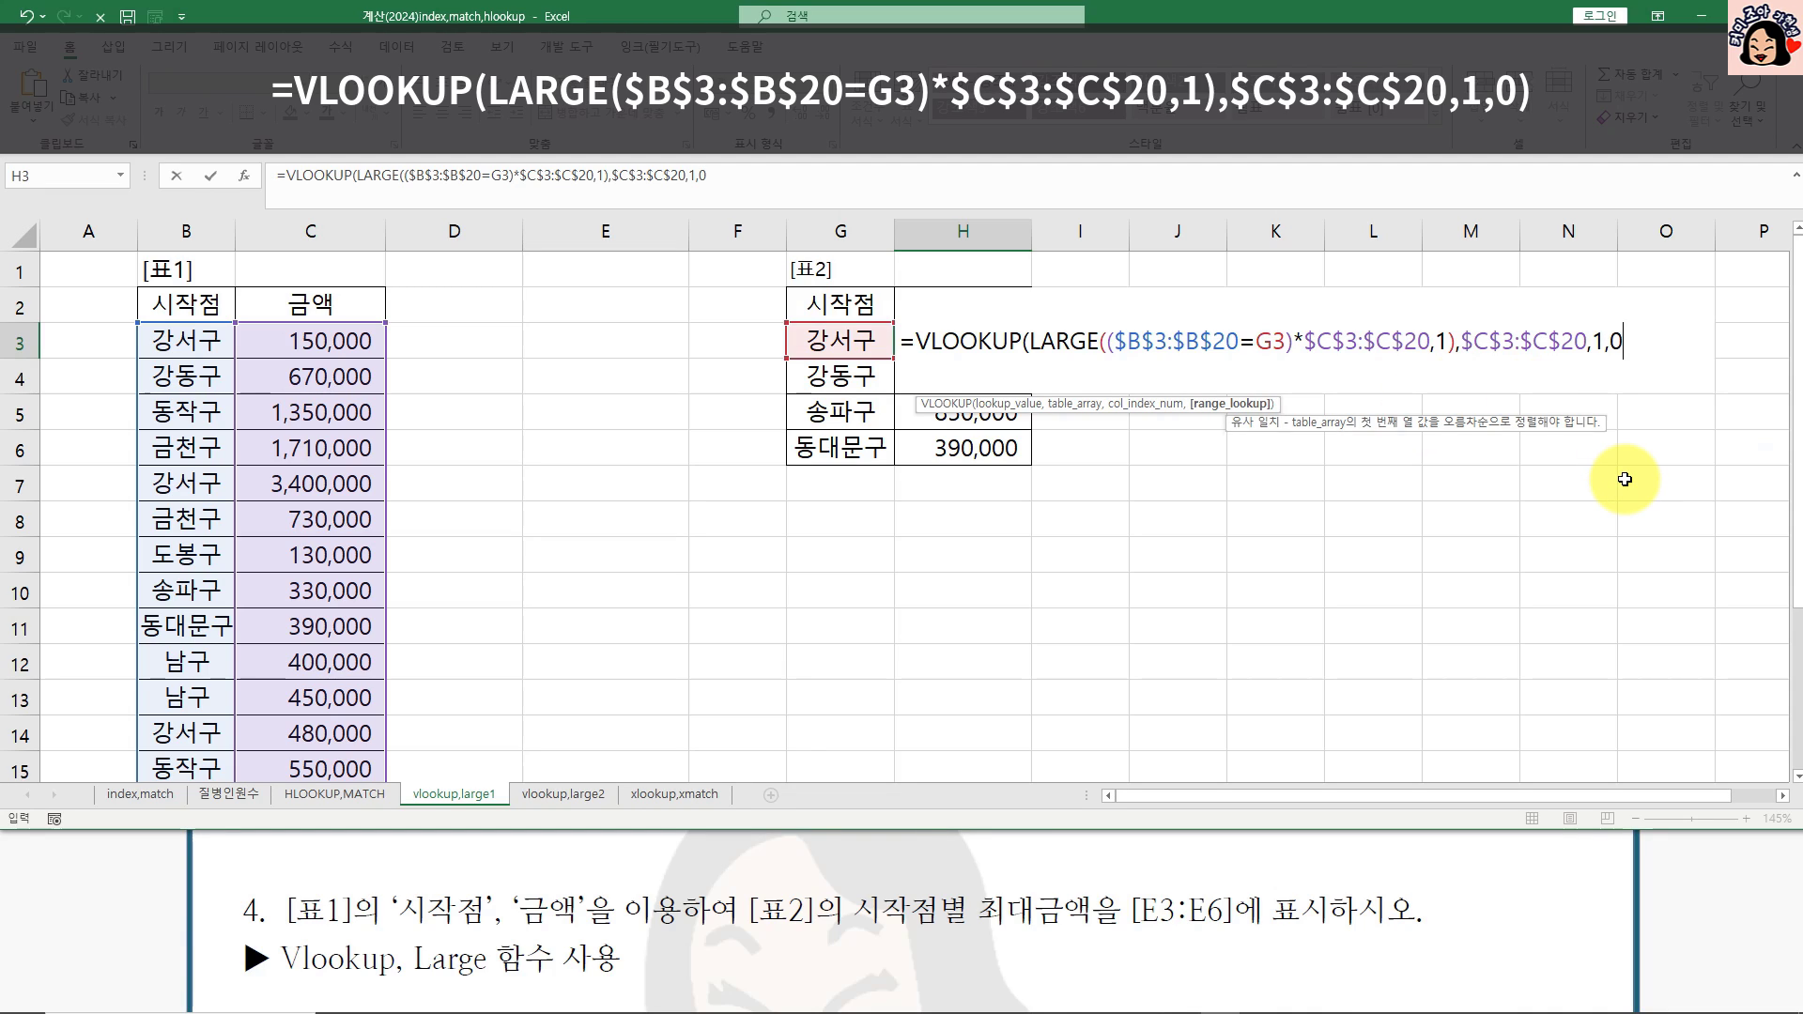
pyautogui.write(')')
pyautogui.hotkey('ctrl', 'Return')
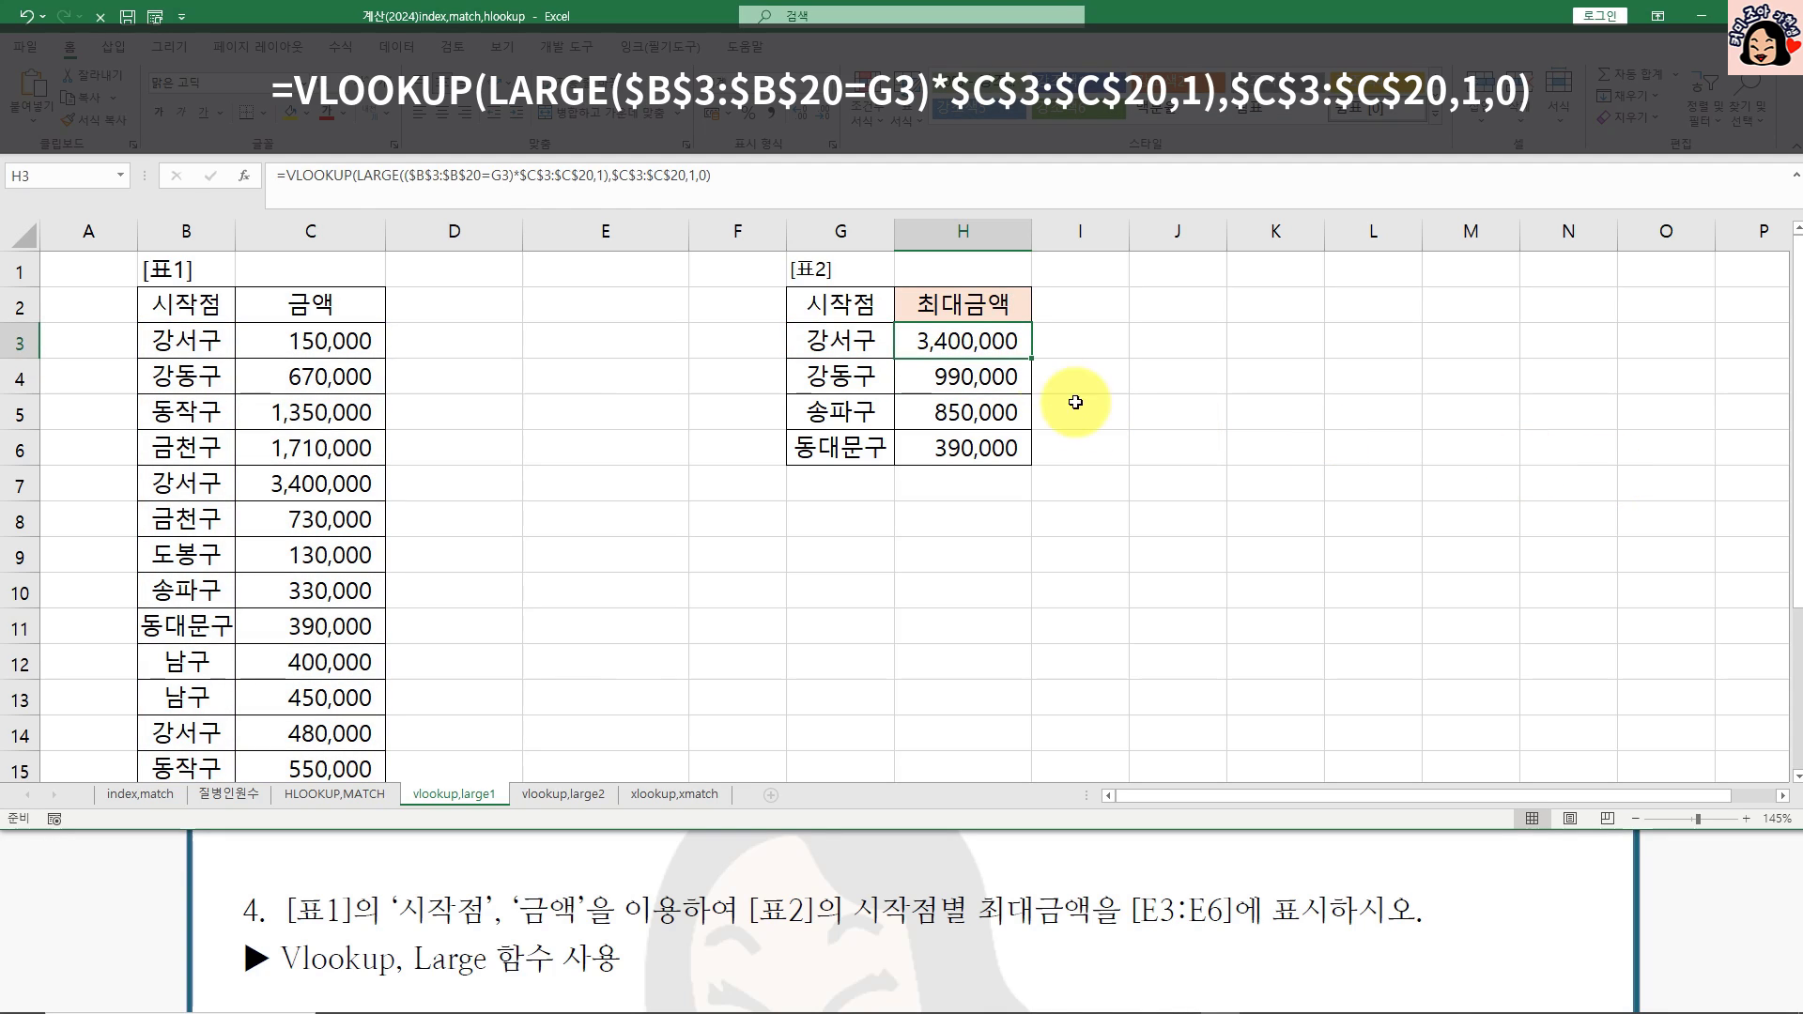
pyautogui.moveTo(1031, 358); pyautogui.dragTo(1020, 456)
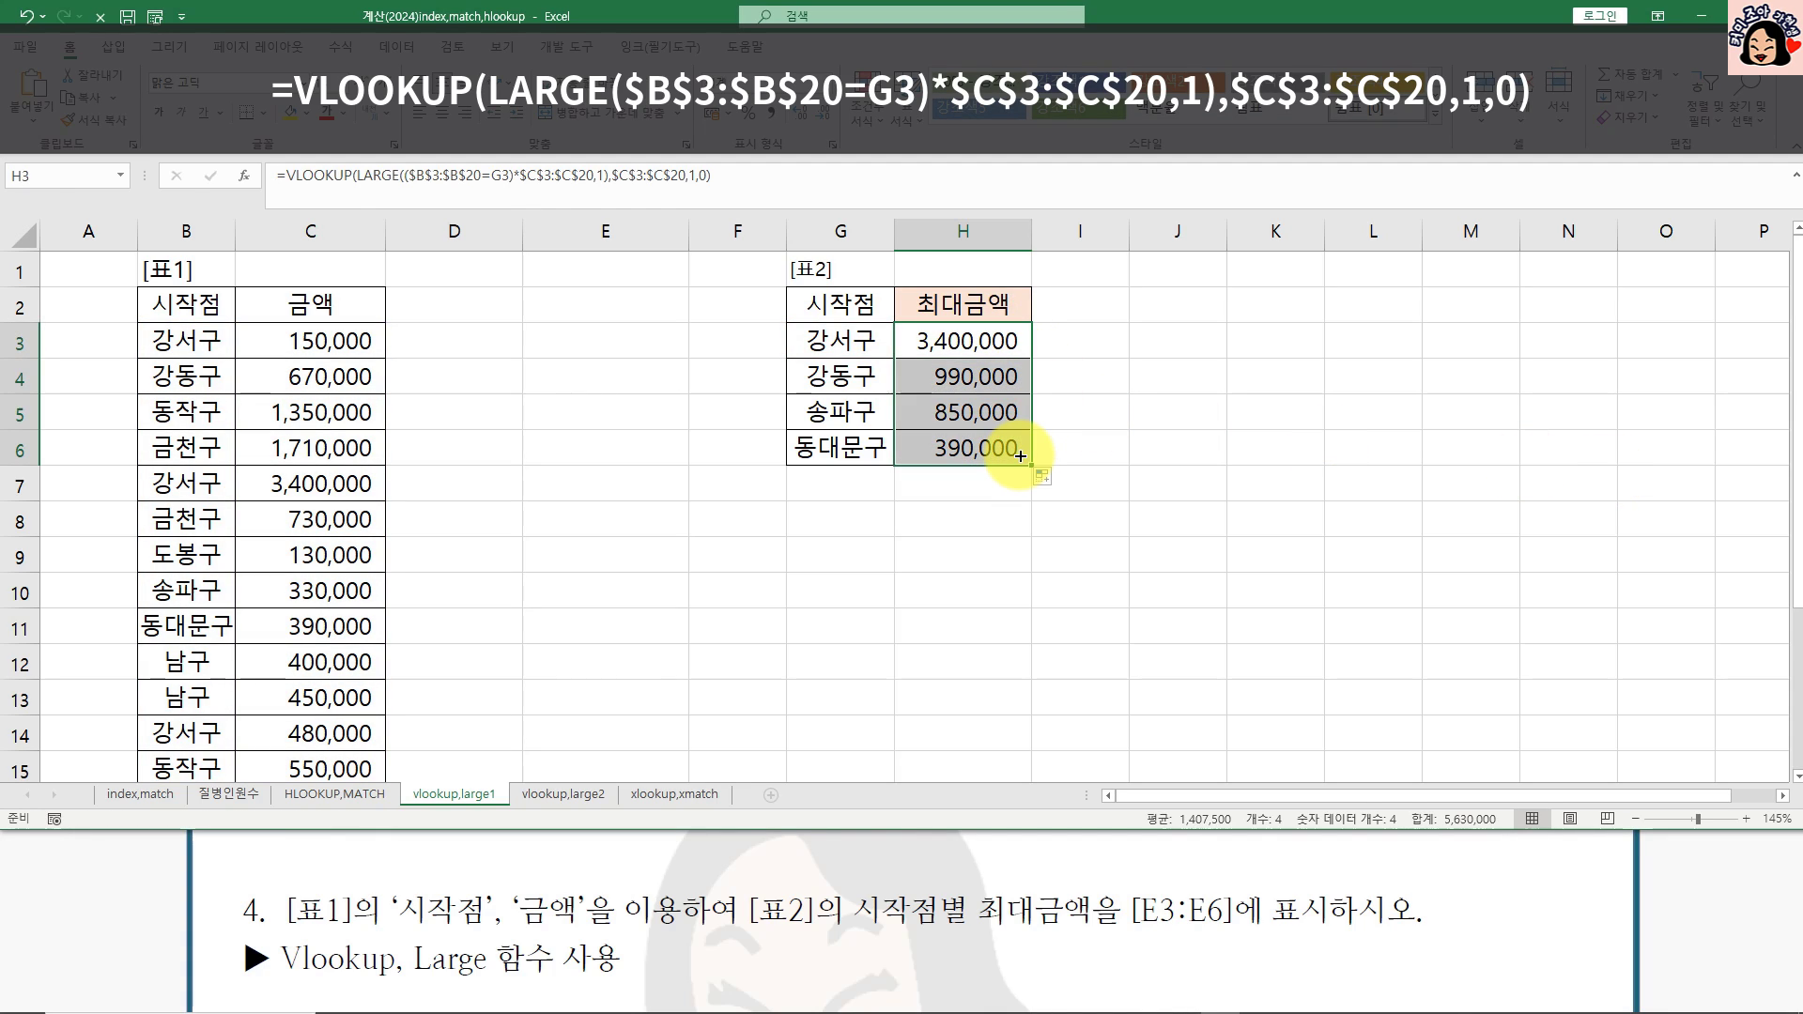
pyautogui.click(986, 347)
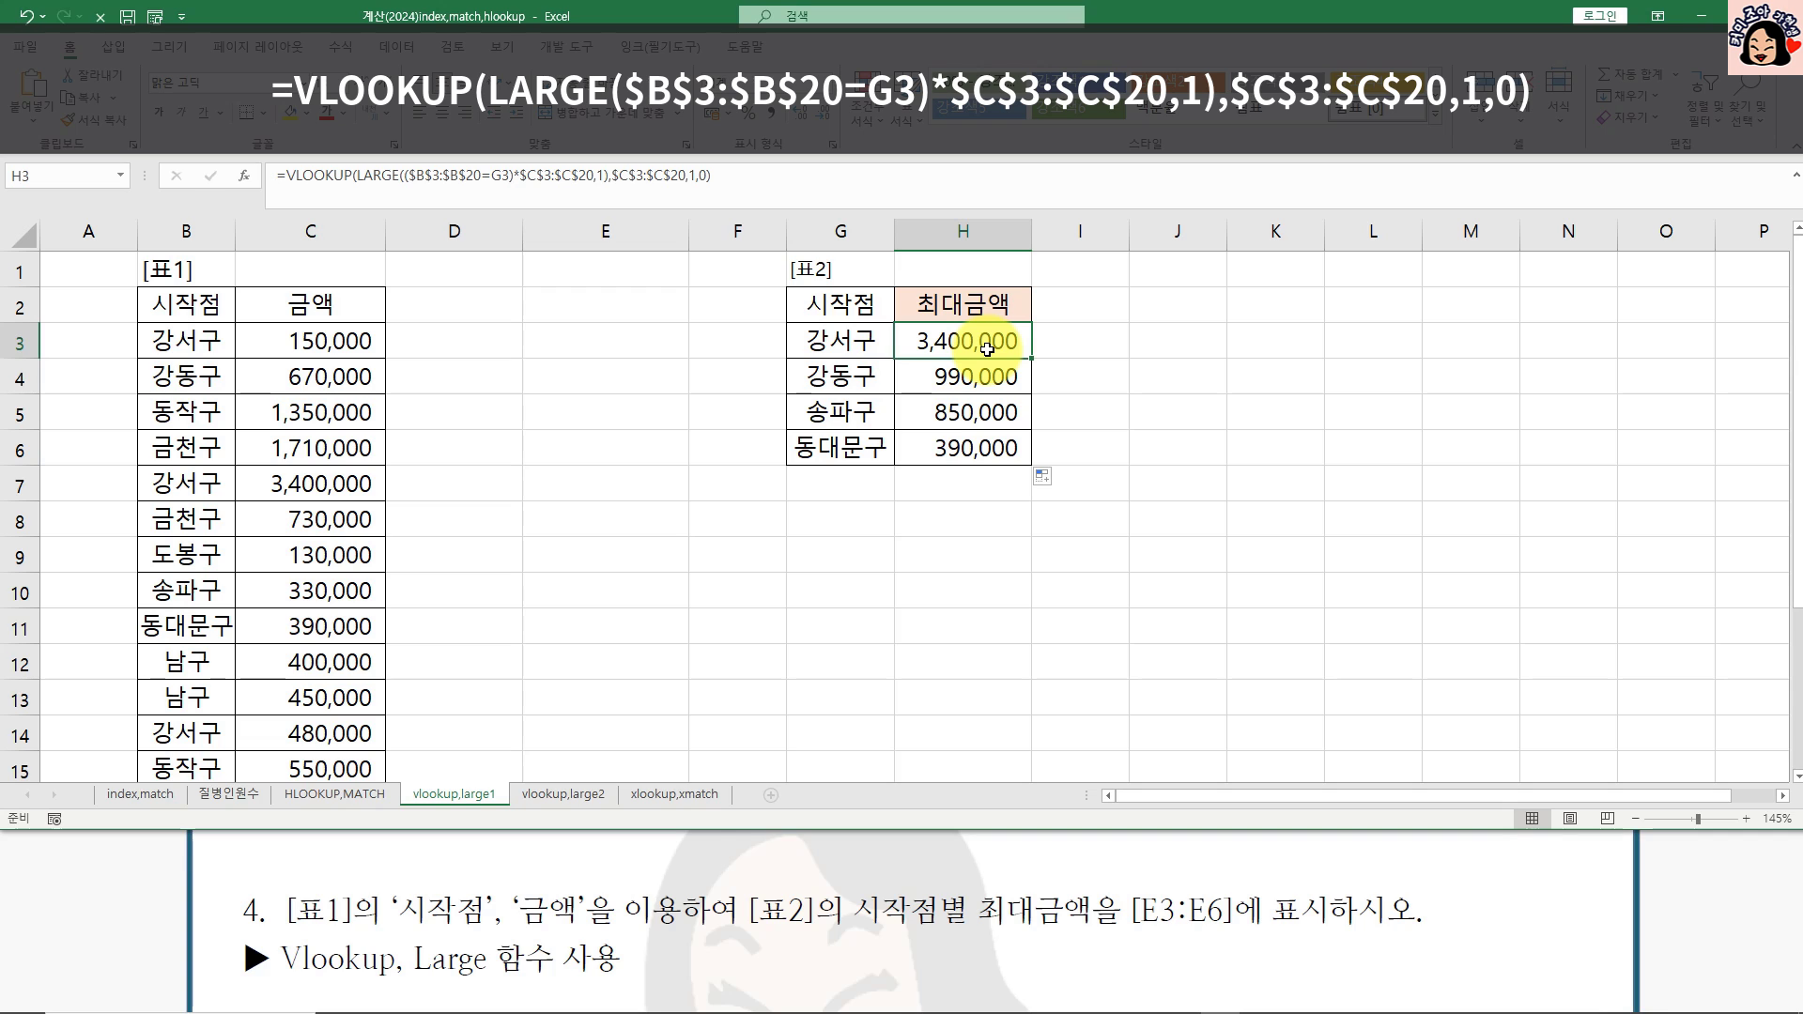
# Step: Open the vlookup,large2 sheet, review the 직책 data and the 팀장 criterion, and select H3 in 표2
pyautogui.click(563, 793)
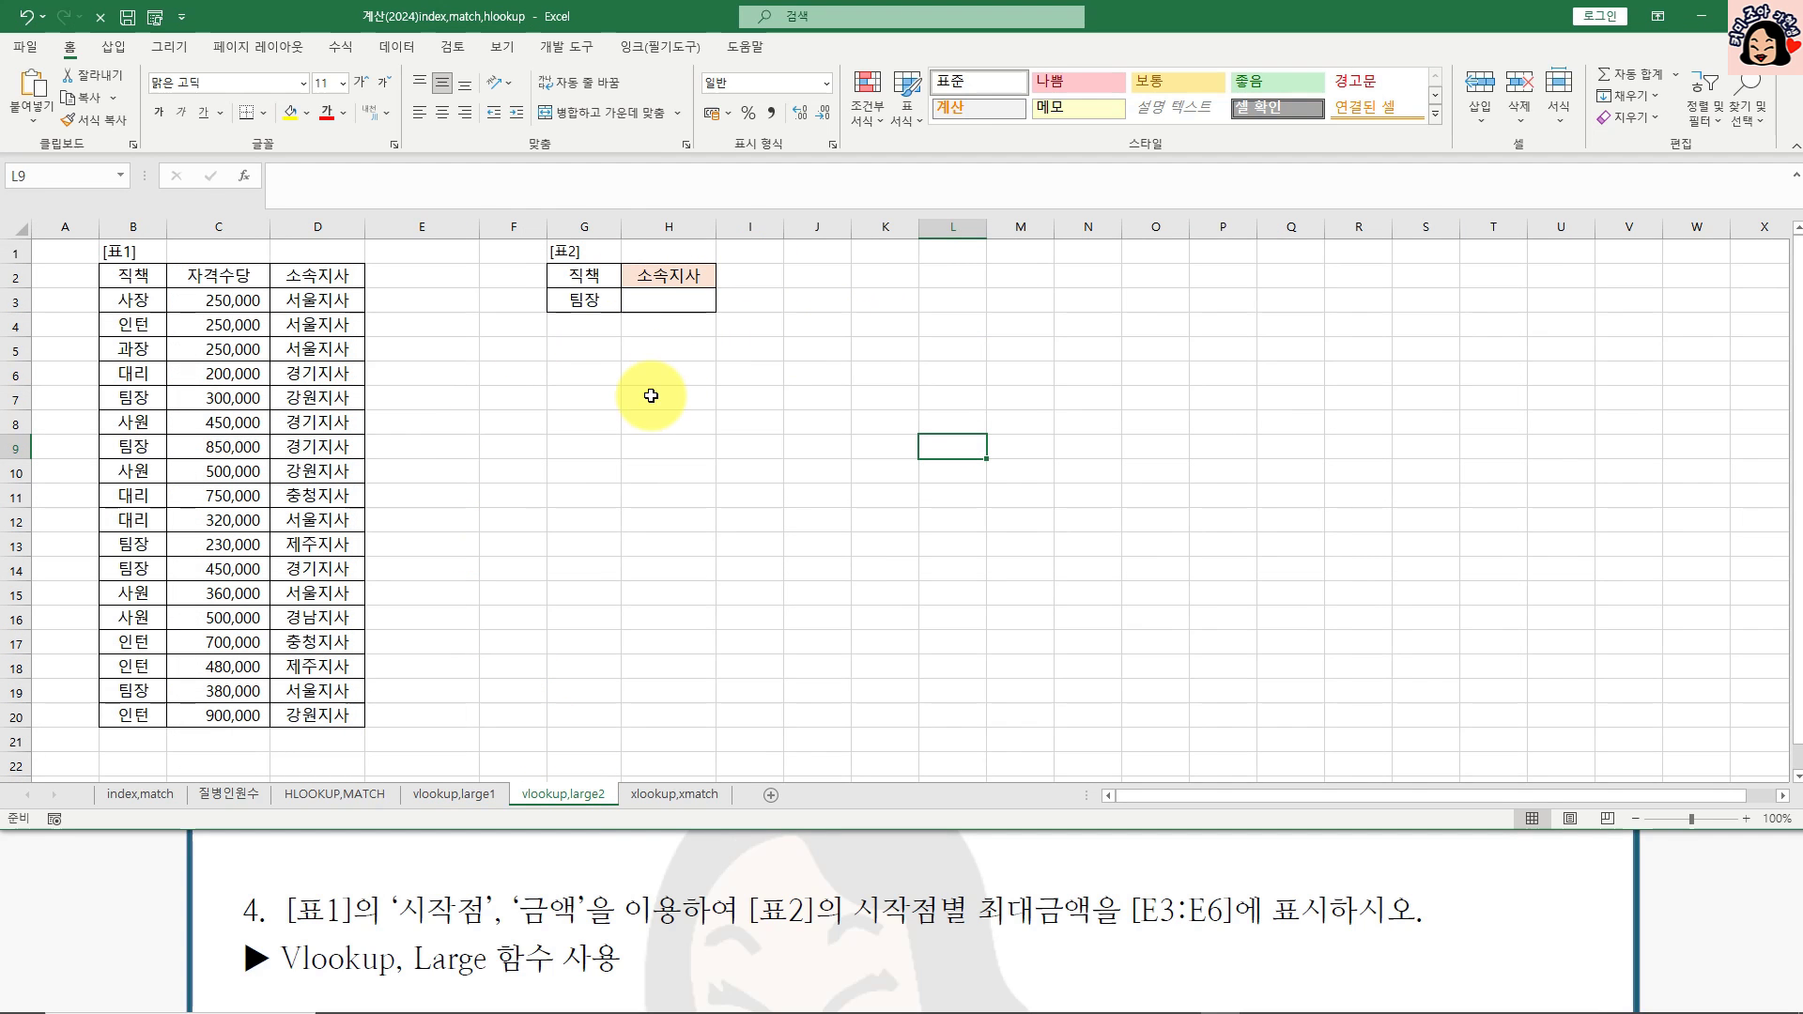
pyautogui.scroll(-1, 648, 405)
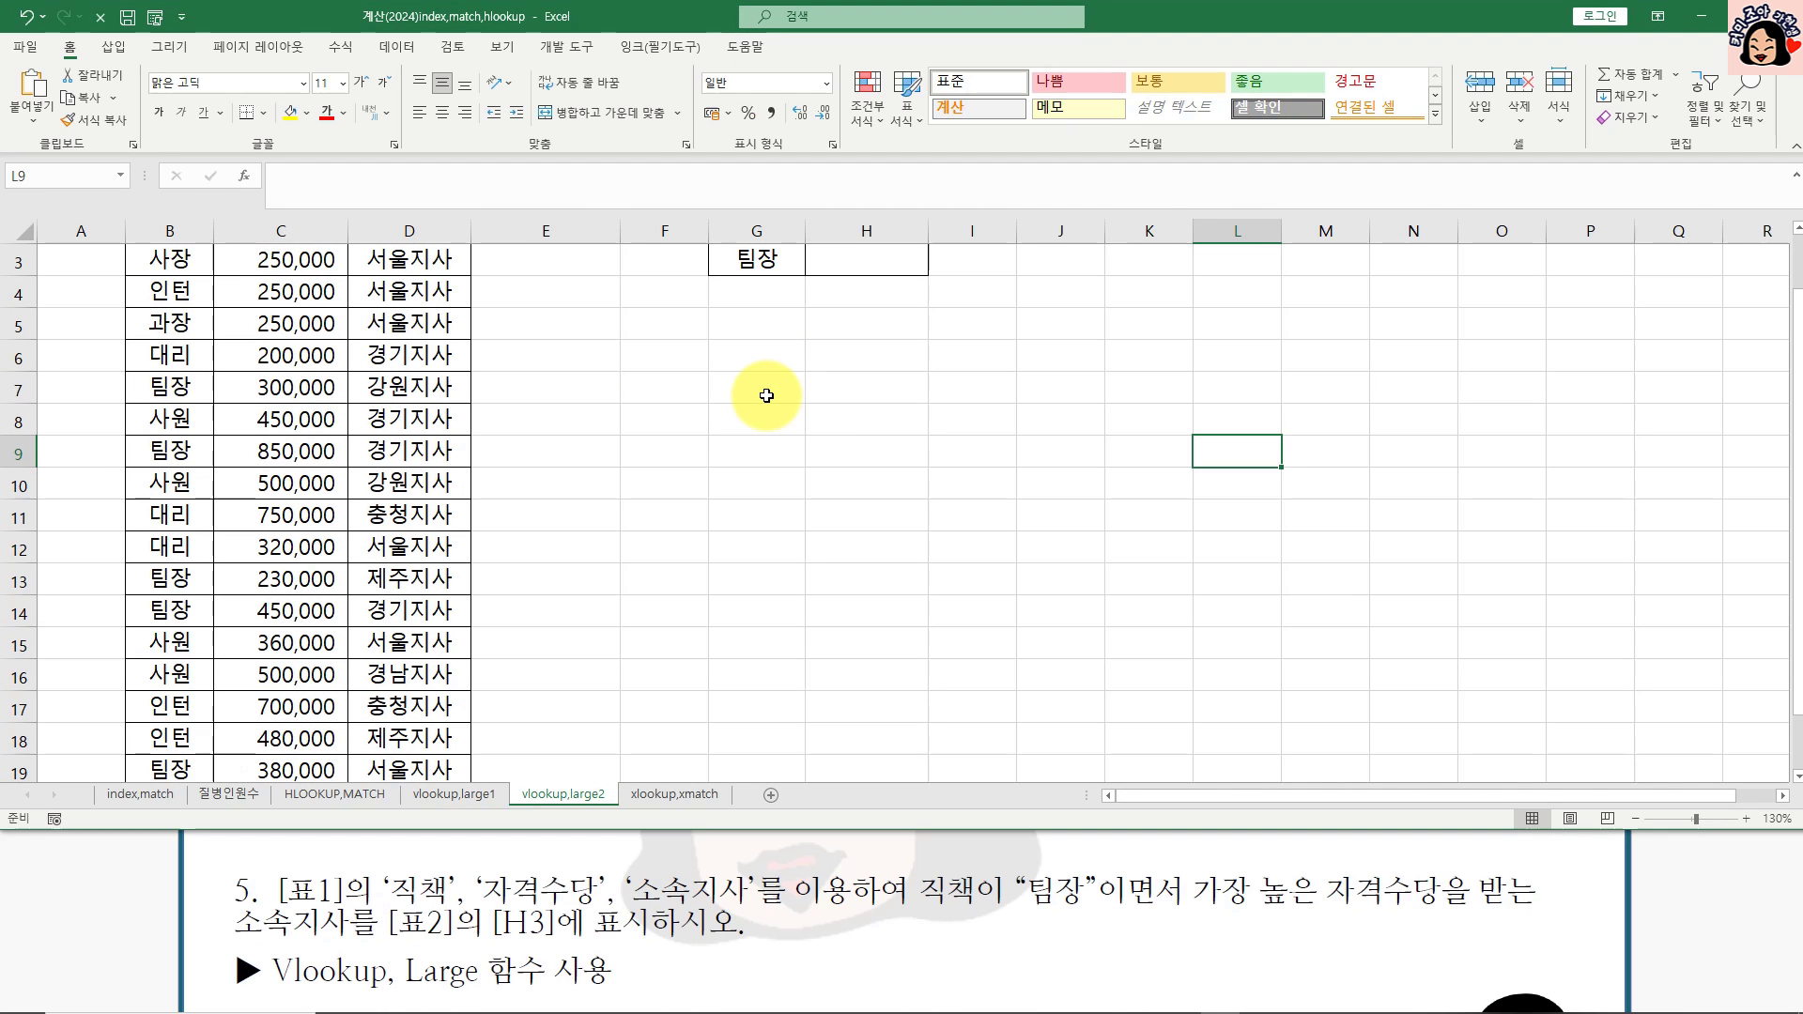
pyautogui.scroll(1, 766, 392)
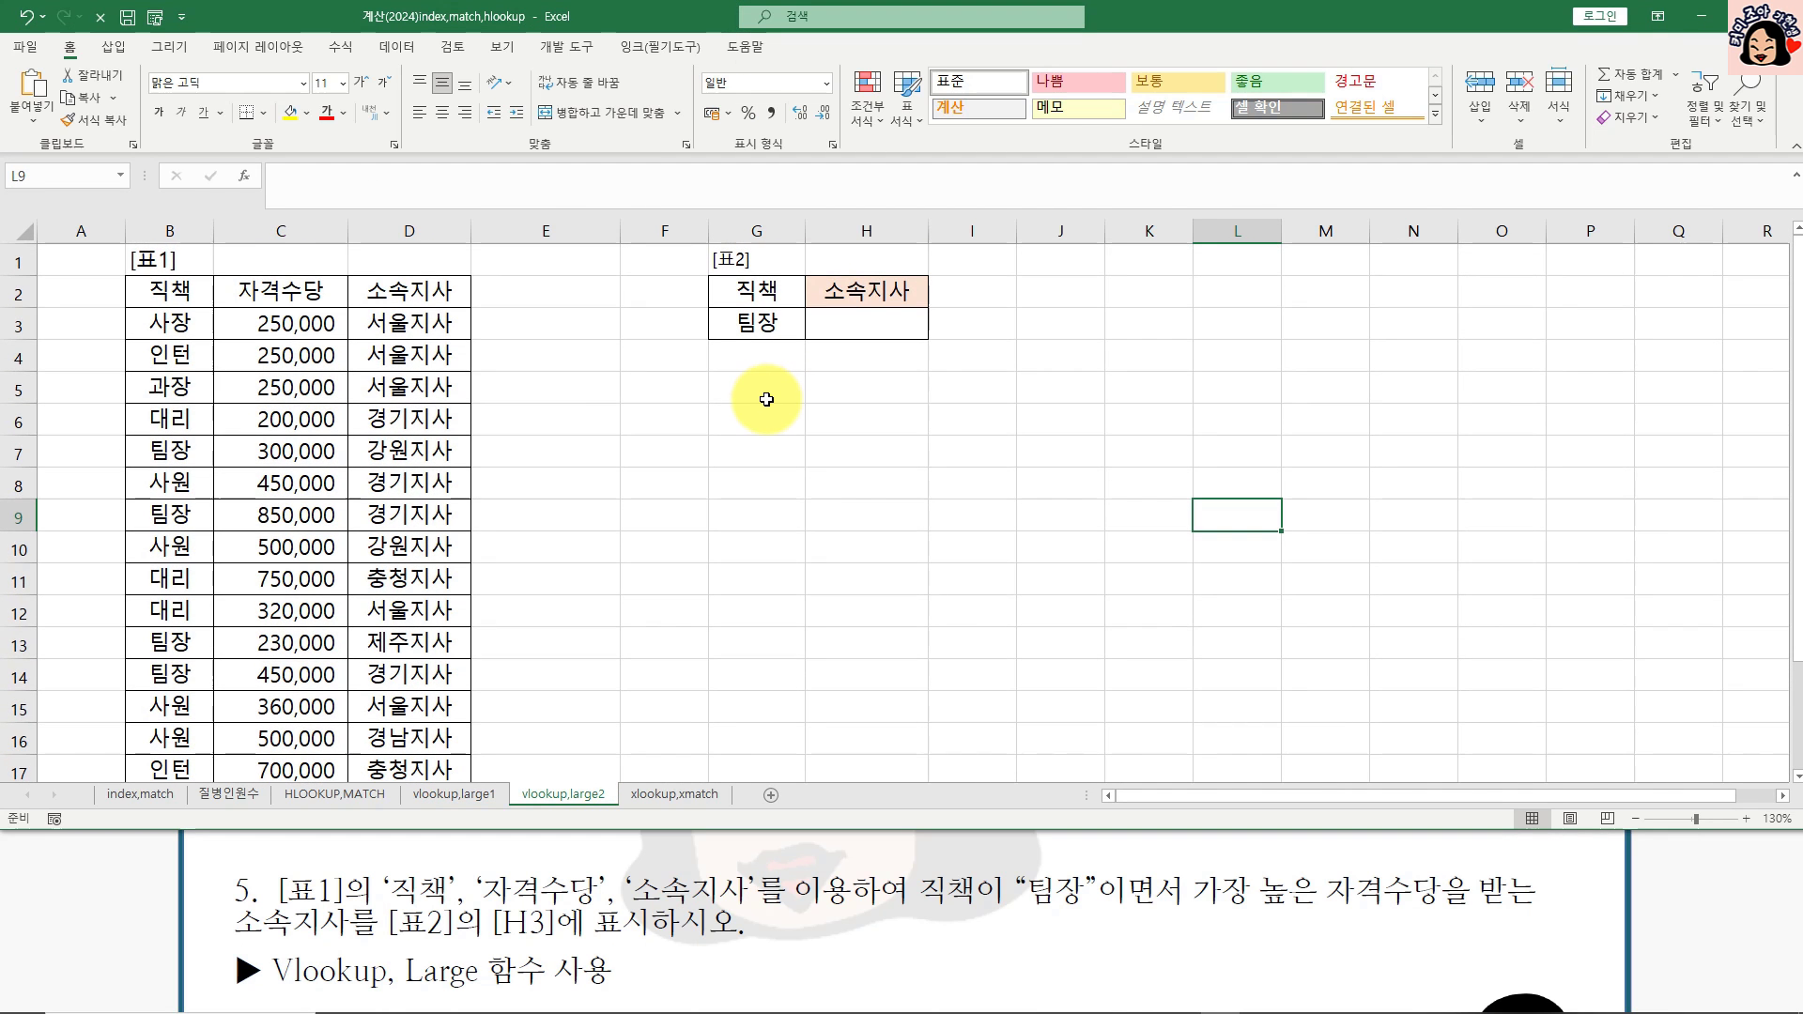
pyautogui.click(881, 323)
pyautogui.moveTo(170, 323); pyautogui.dragTo(178, 675)
pyautogui.click(769, 330)
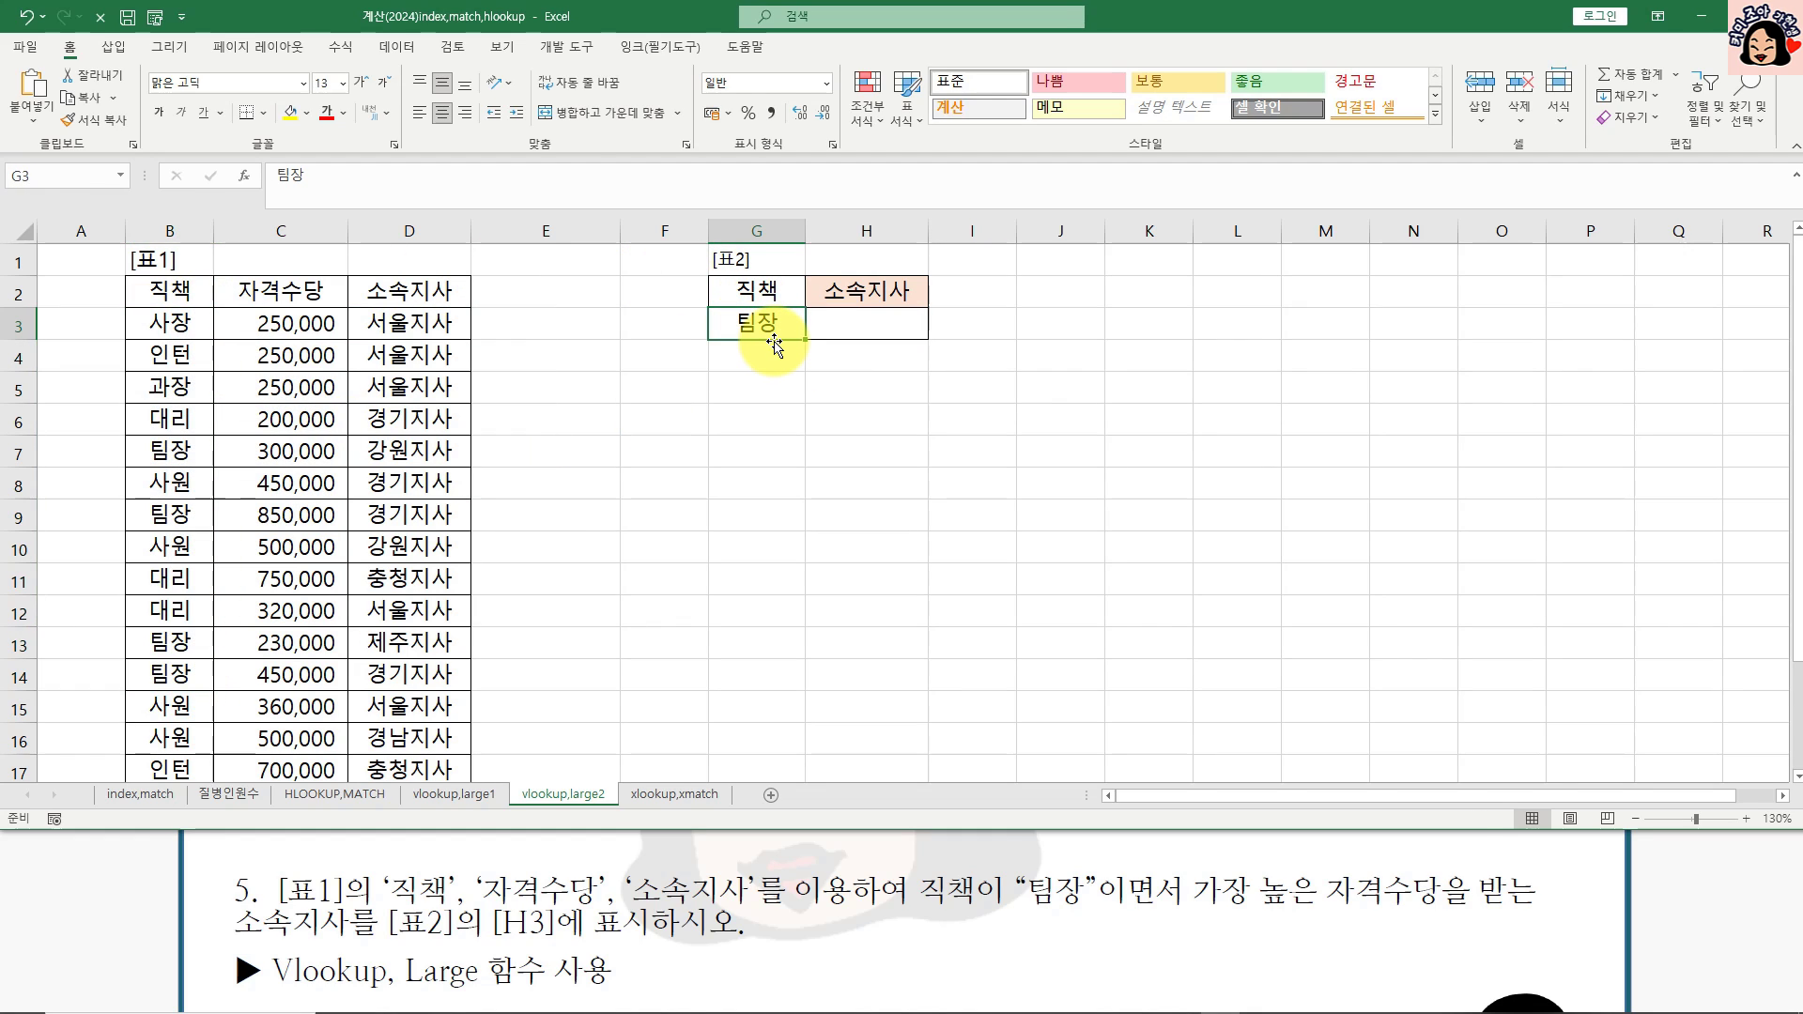
pyautogui.click(170, 324)
pyautogui.click(886, 329)
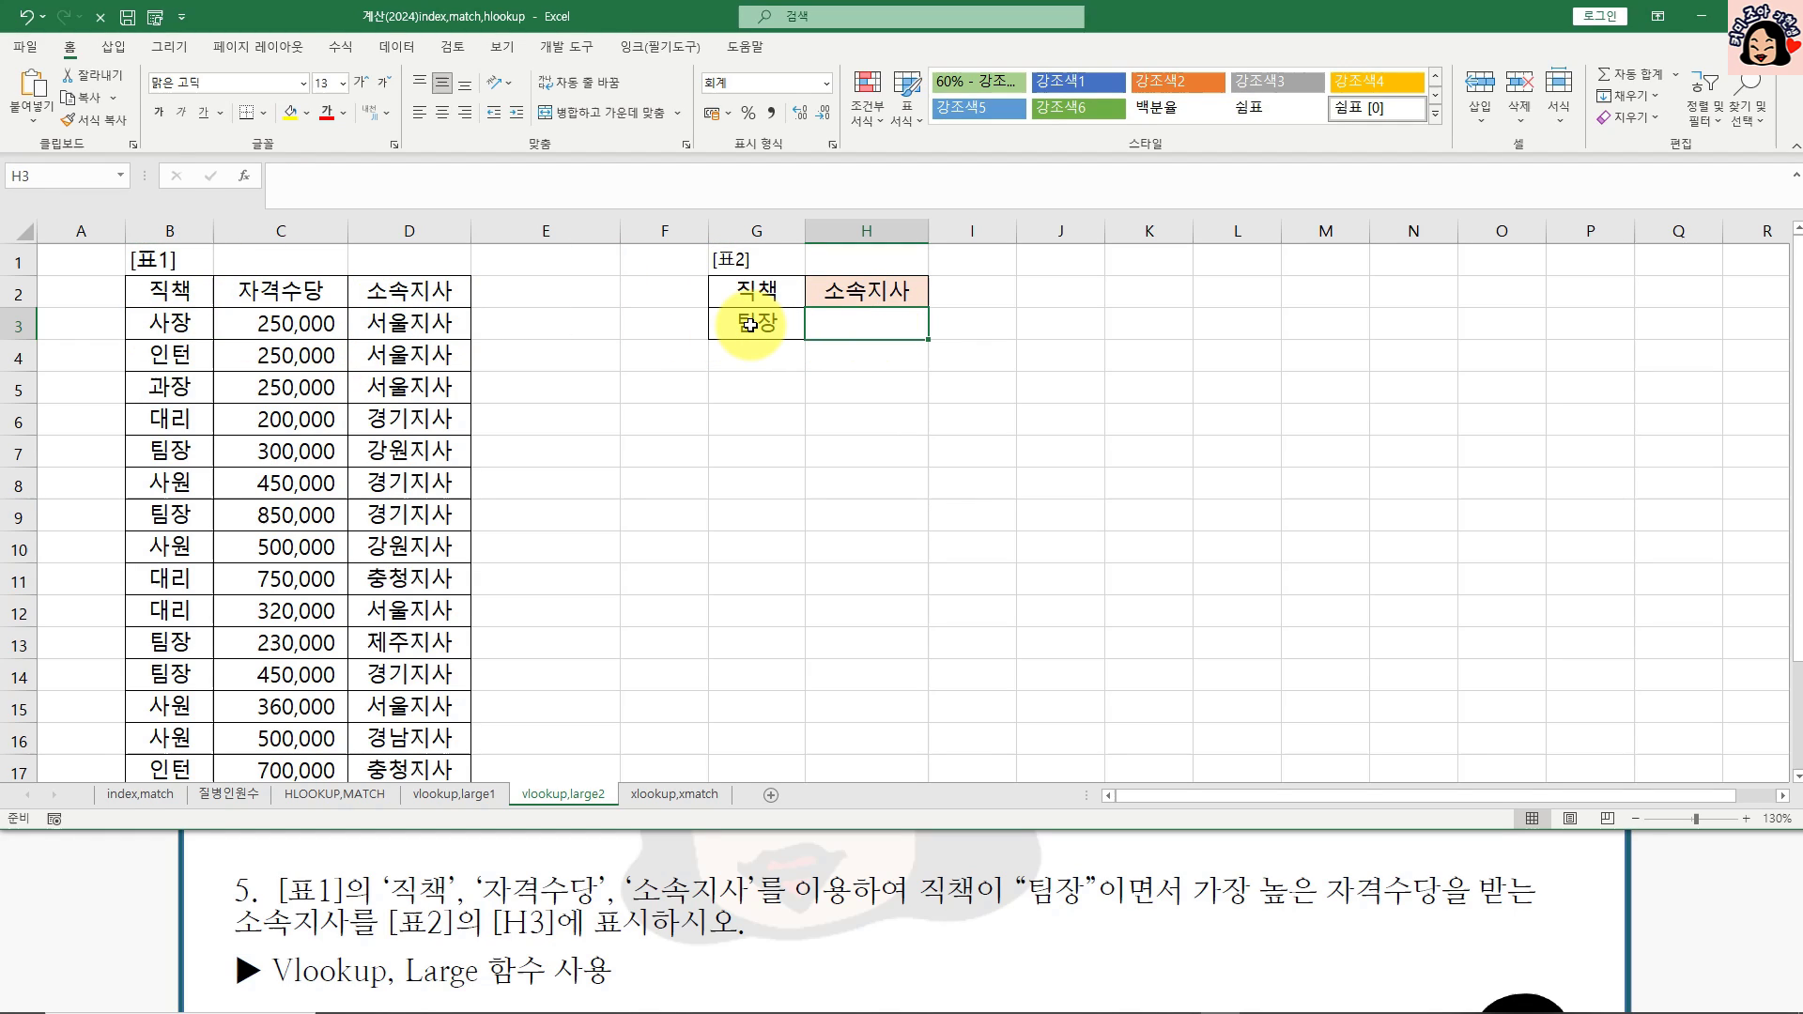
# Step: Start a LARGE formula in H3 with an opening parenthesis and the absolute 직책 range $B$3:$B$20
pyautogui.write('=l')
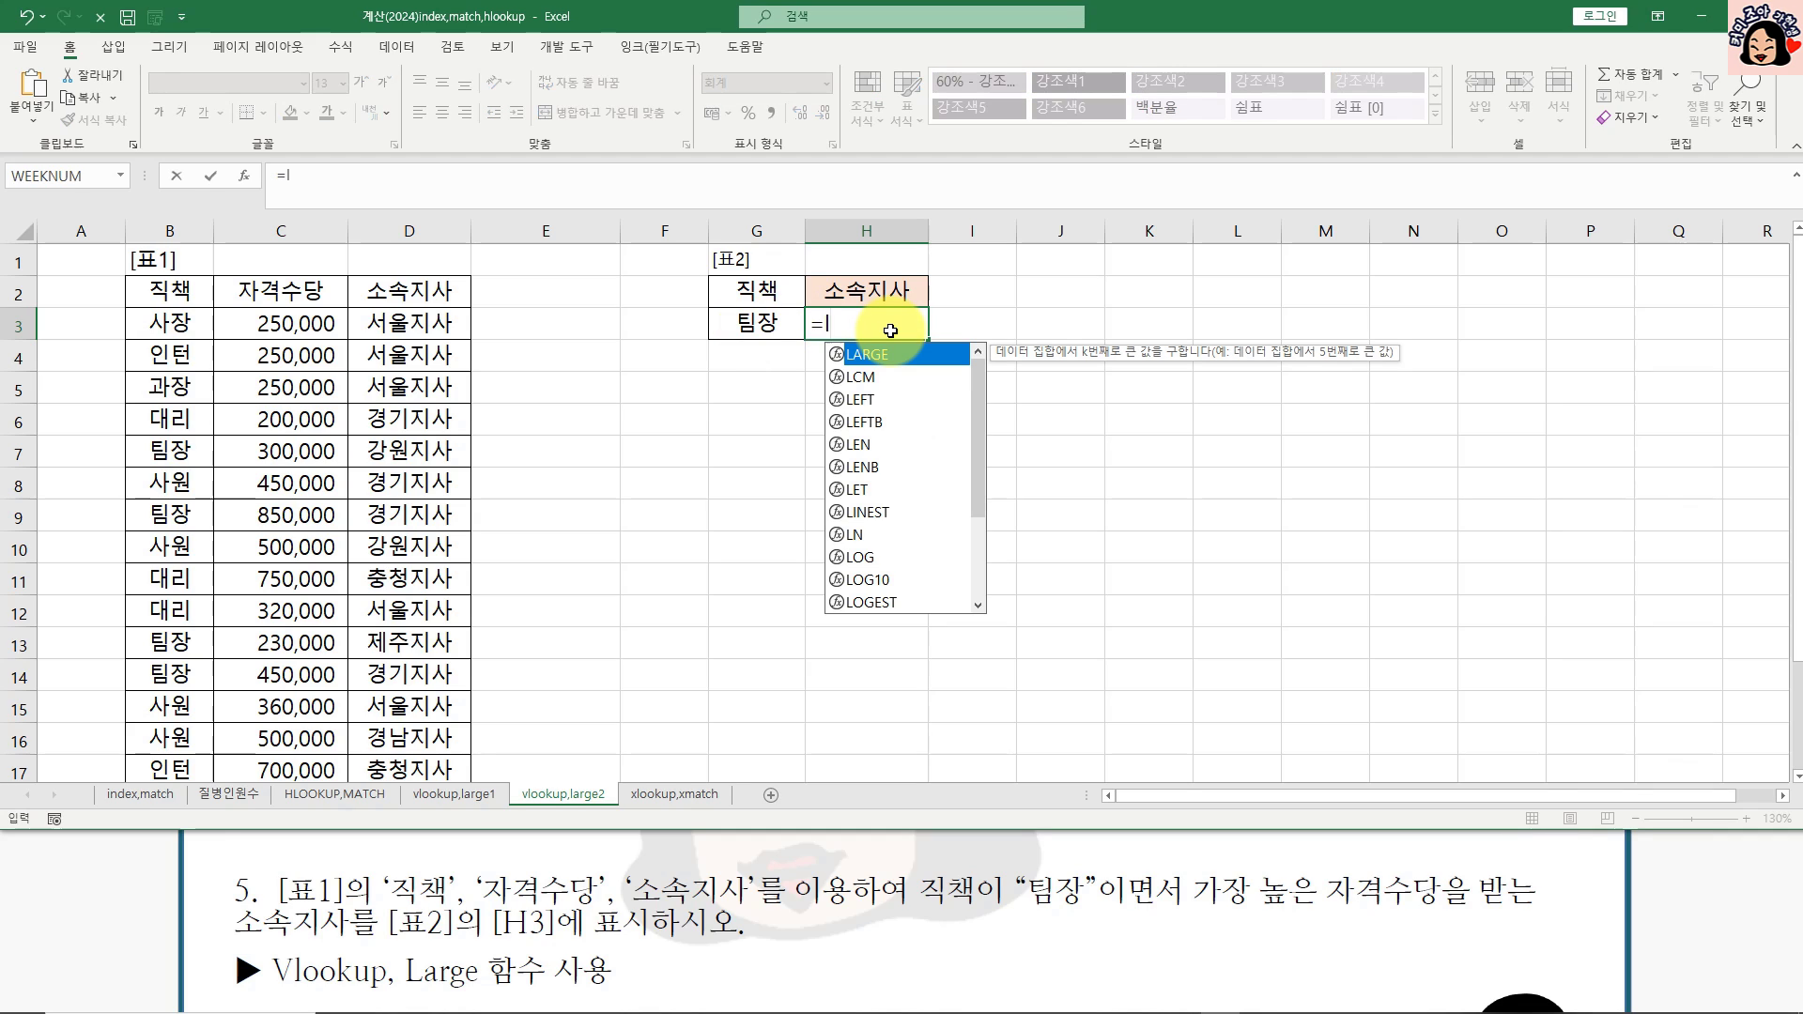
pyautogui.press('Tab')
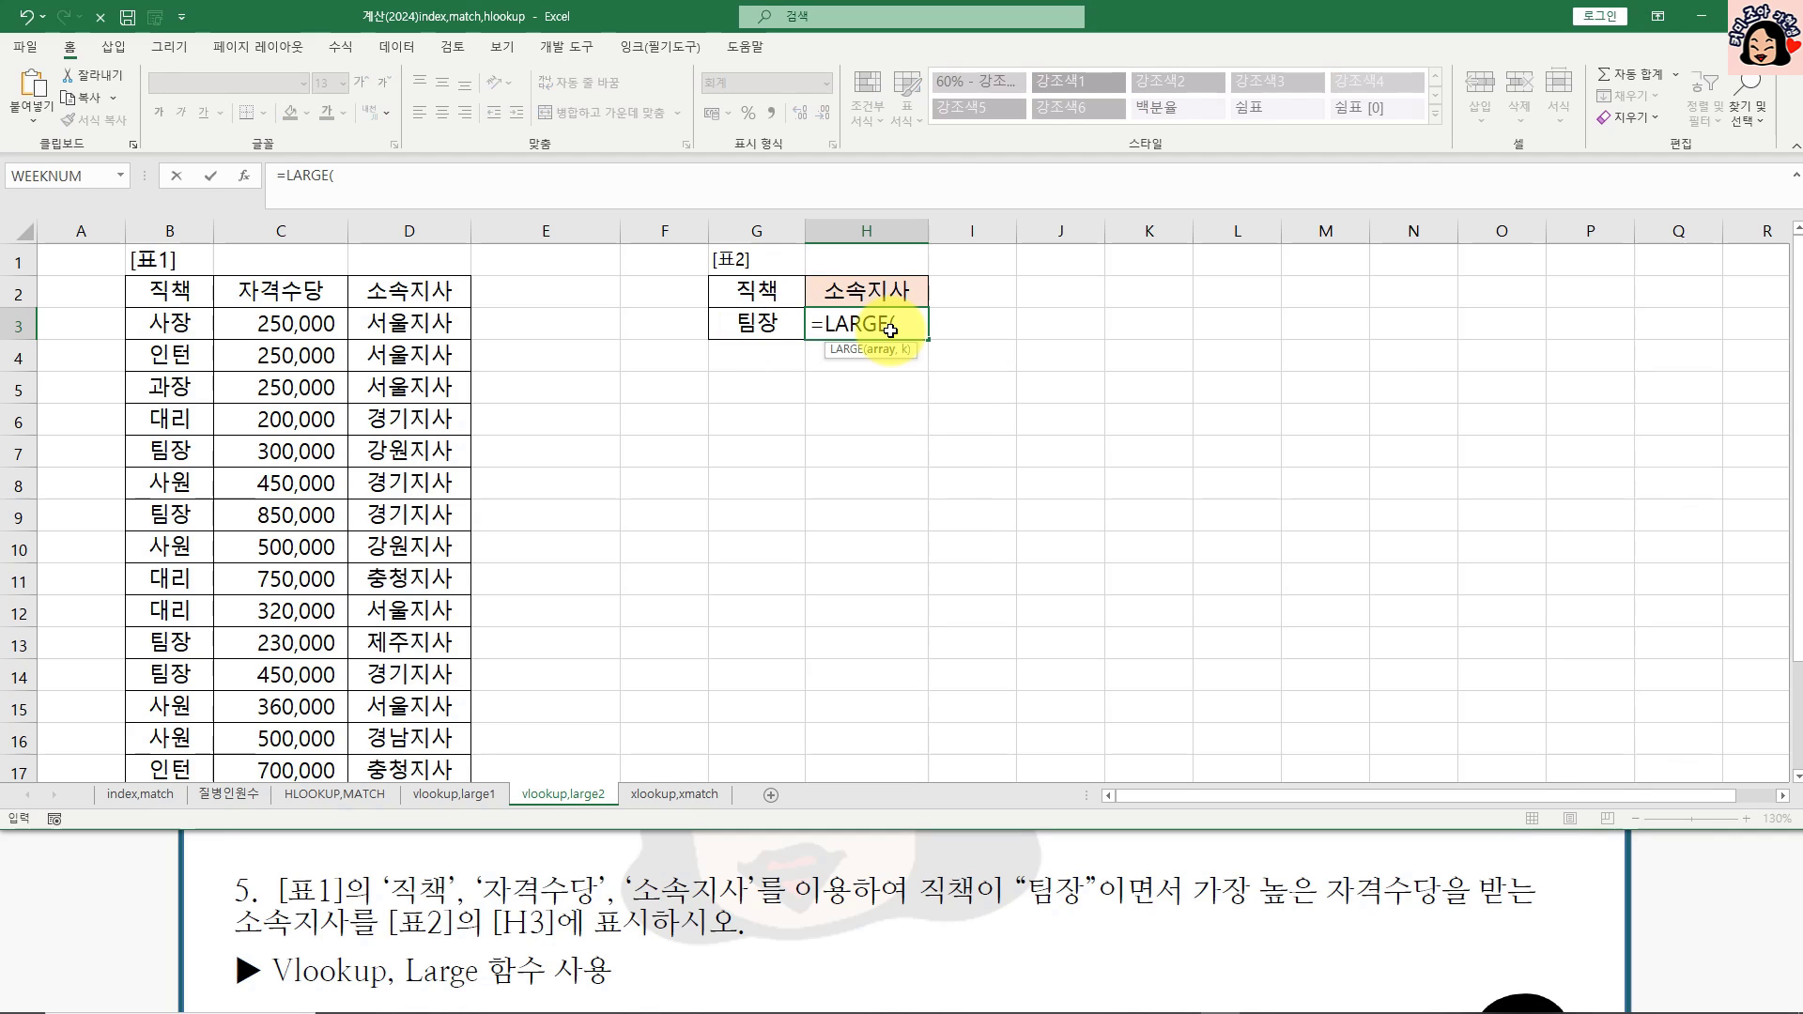
pyautogui.write('(')
pyautogui.click(156, 324)
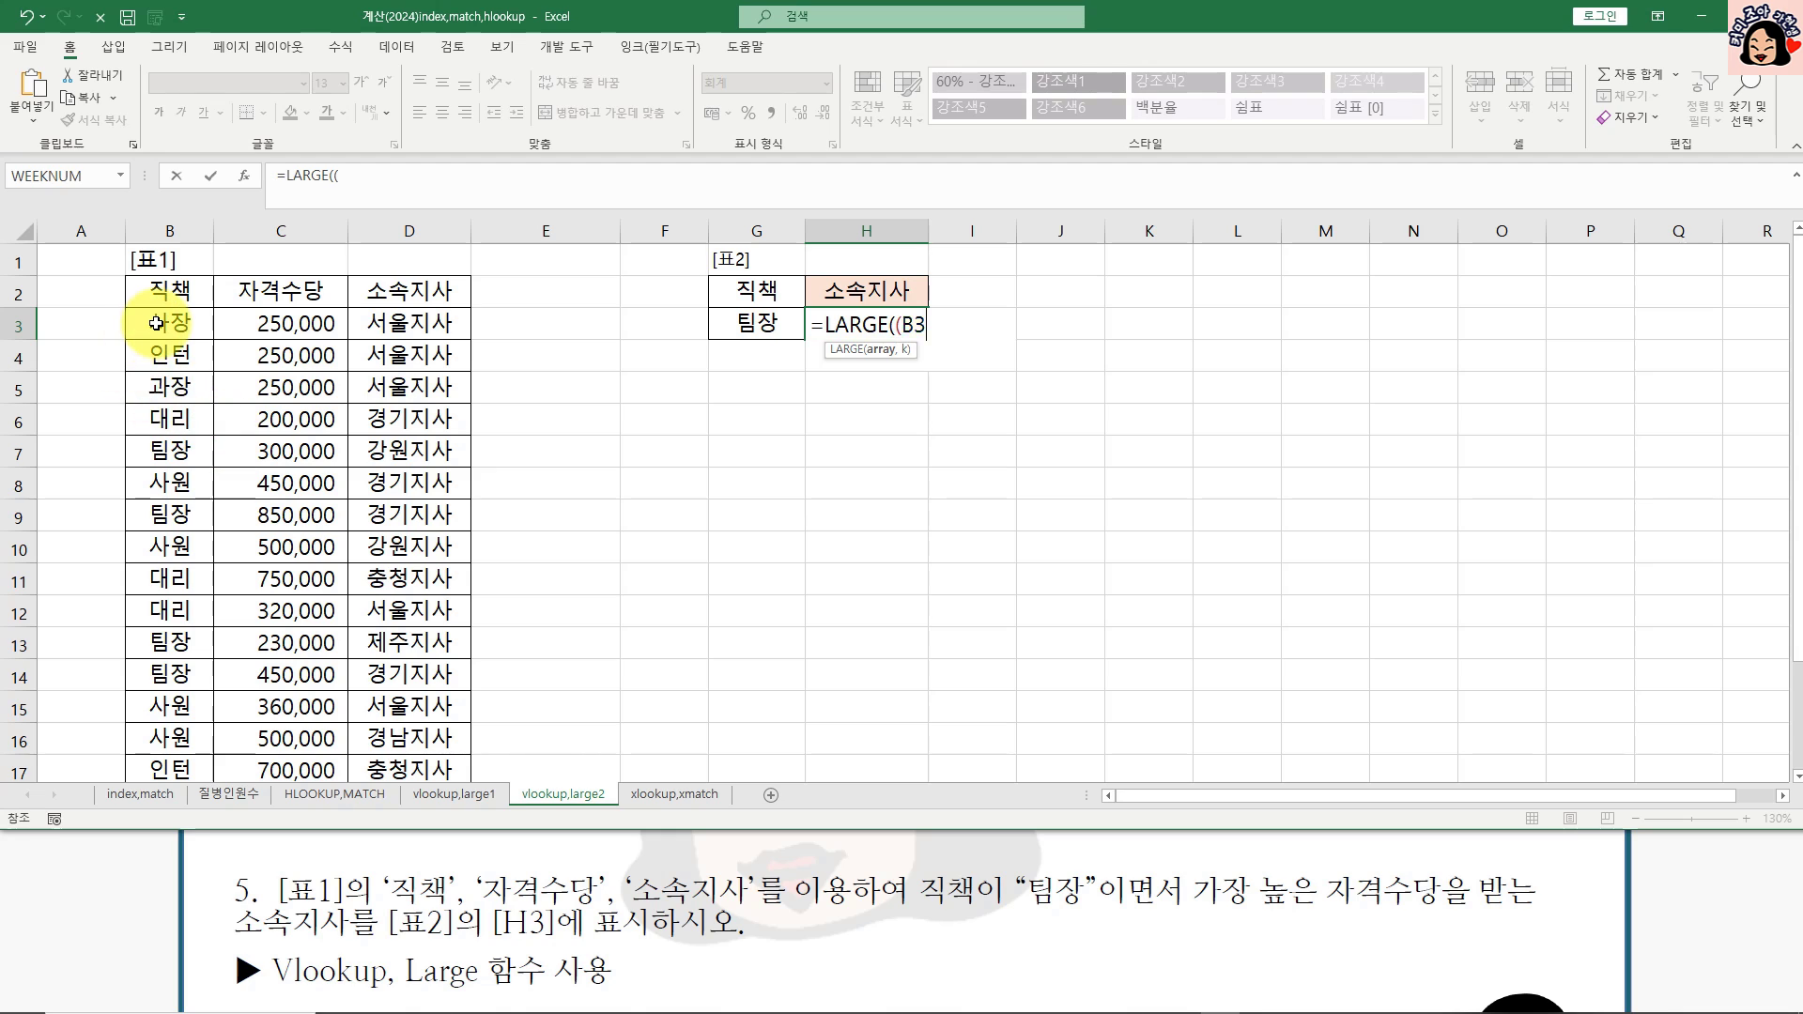
pyautogui.hotkey('ctrl', 'shift', 'Down')
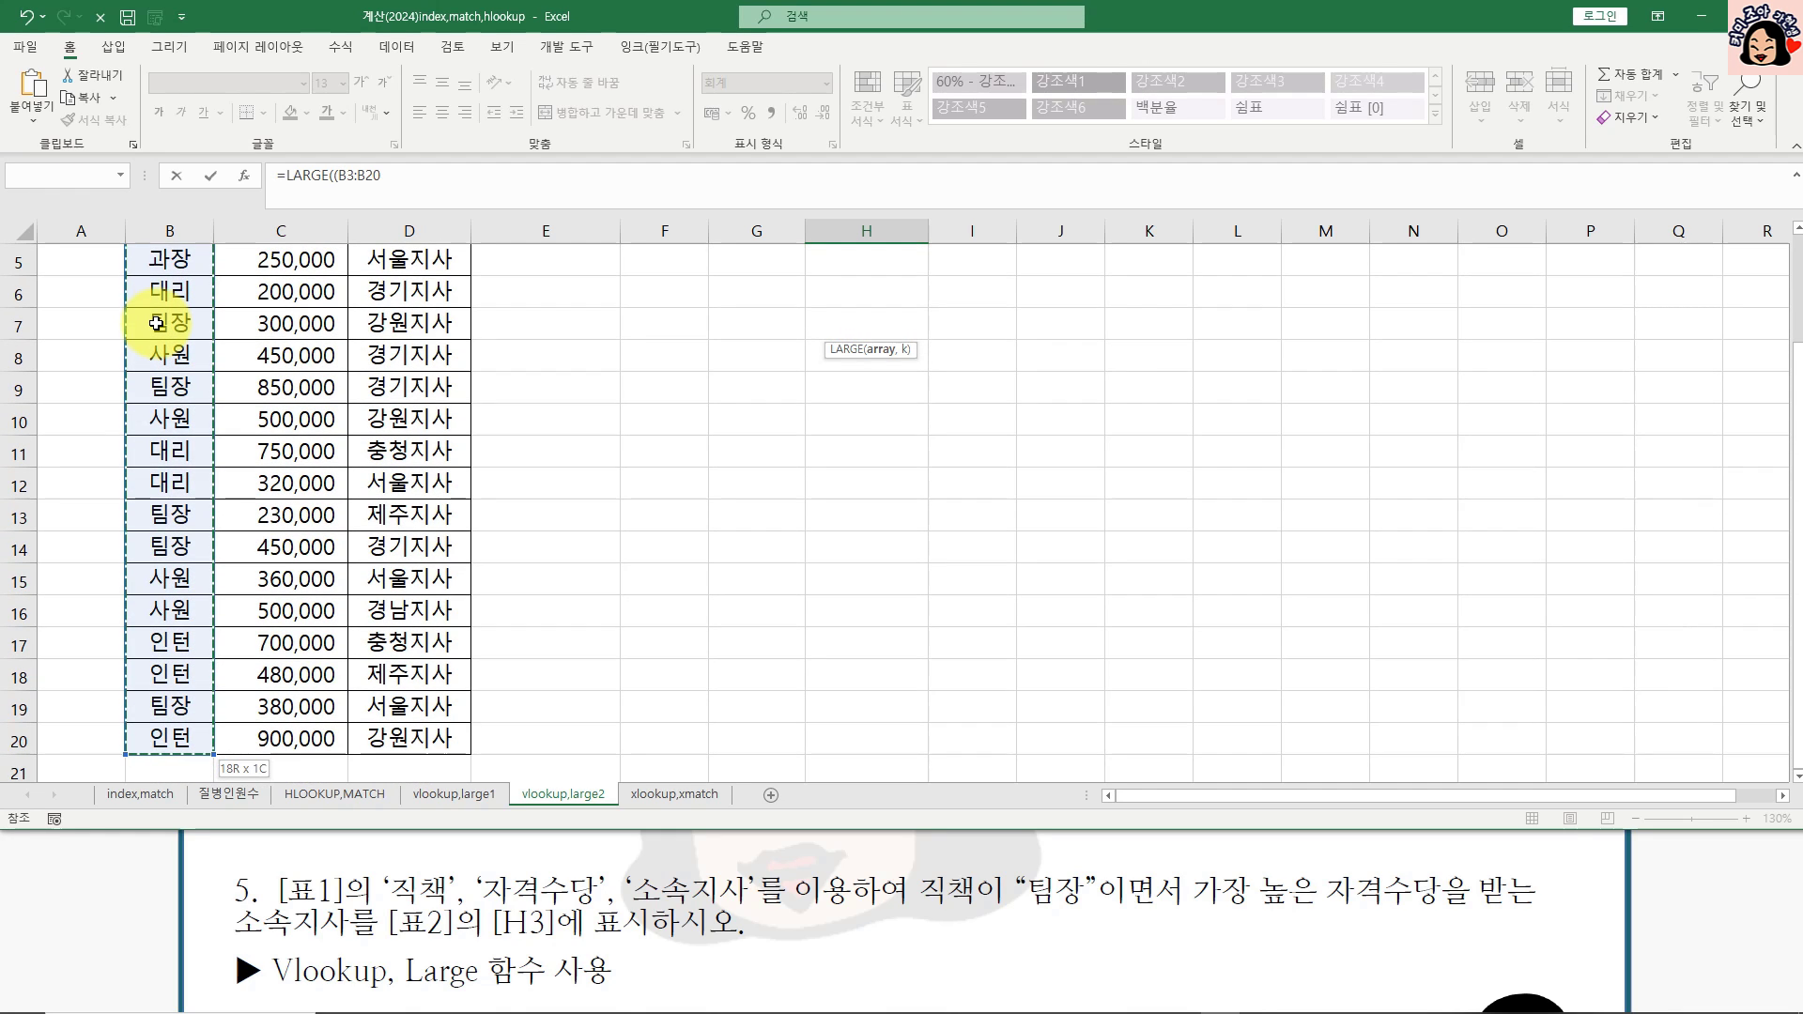
pyautogui.press('F4')
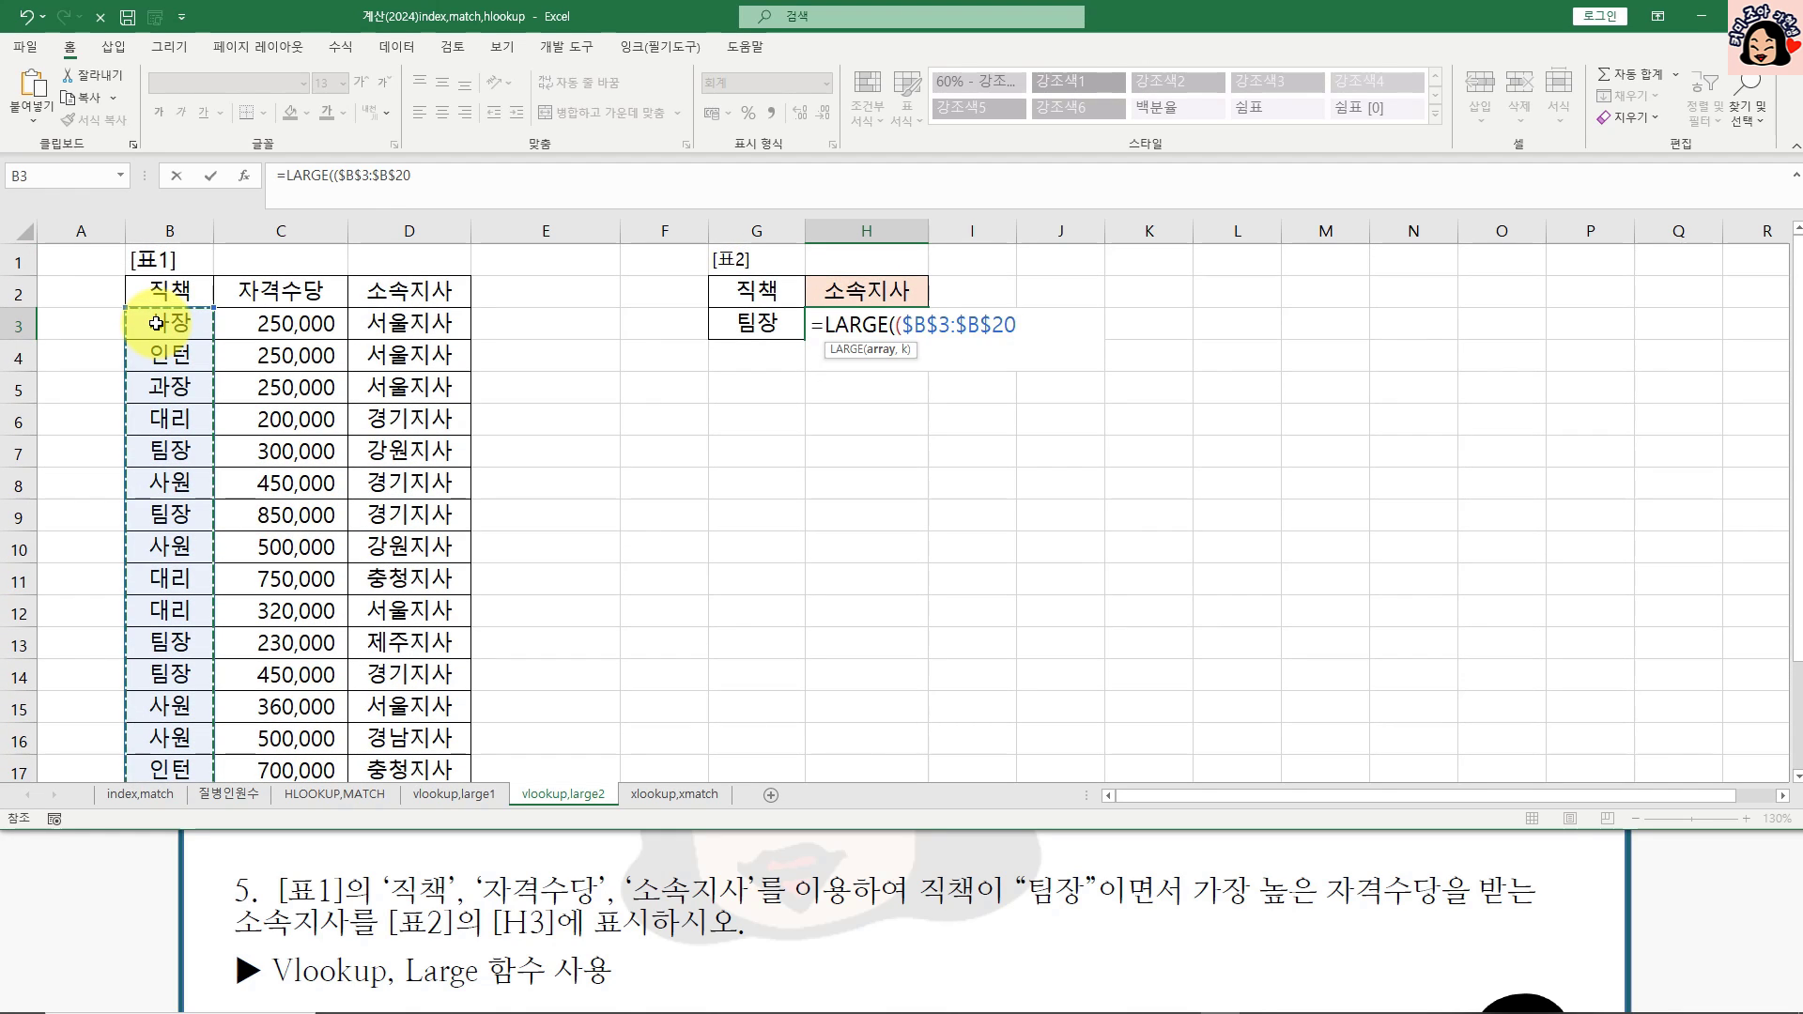
# Step: Complete the condition inside LARGE as ($B$3:$B$20="팀장"), using the literal text instead of a reference to G3
pyautogui.write('=')
pyautogui.click(762, 336)
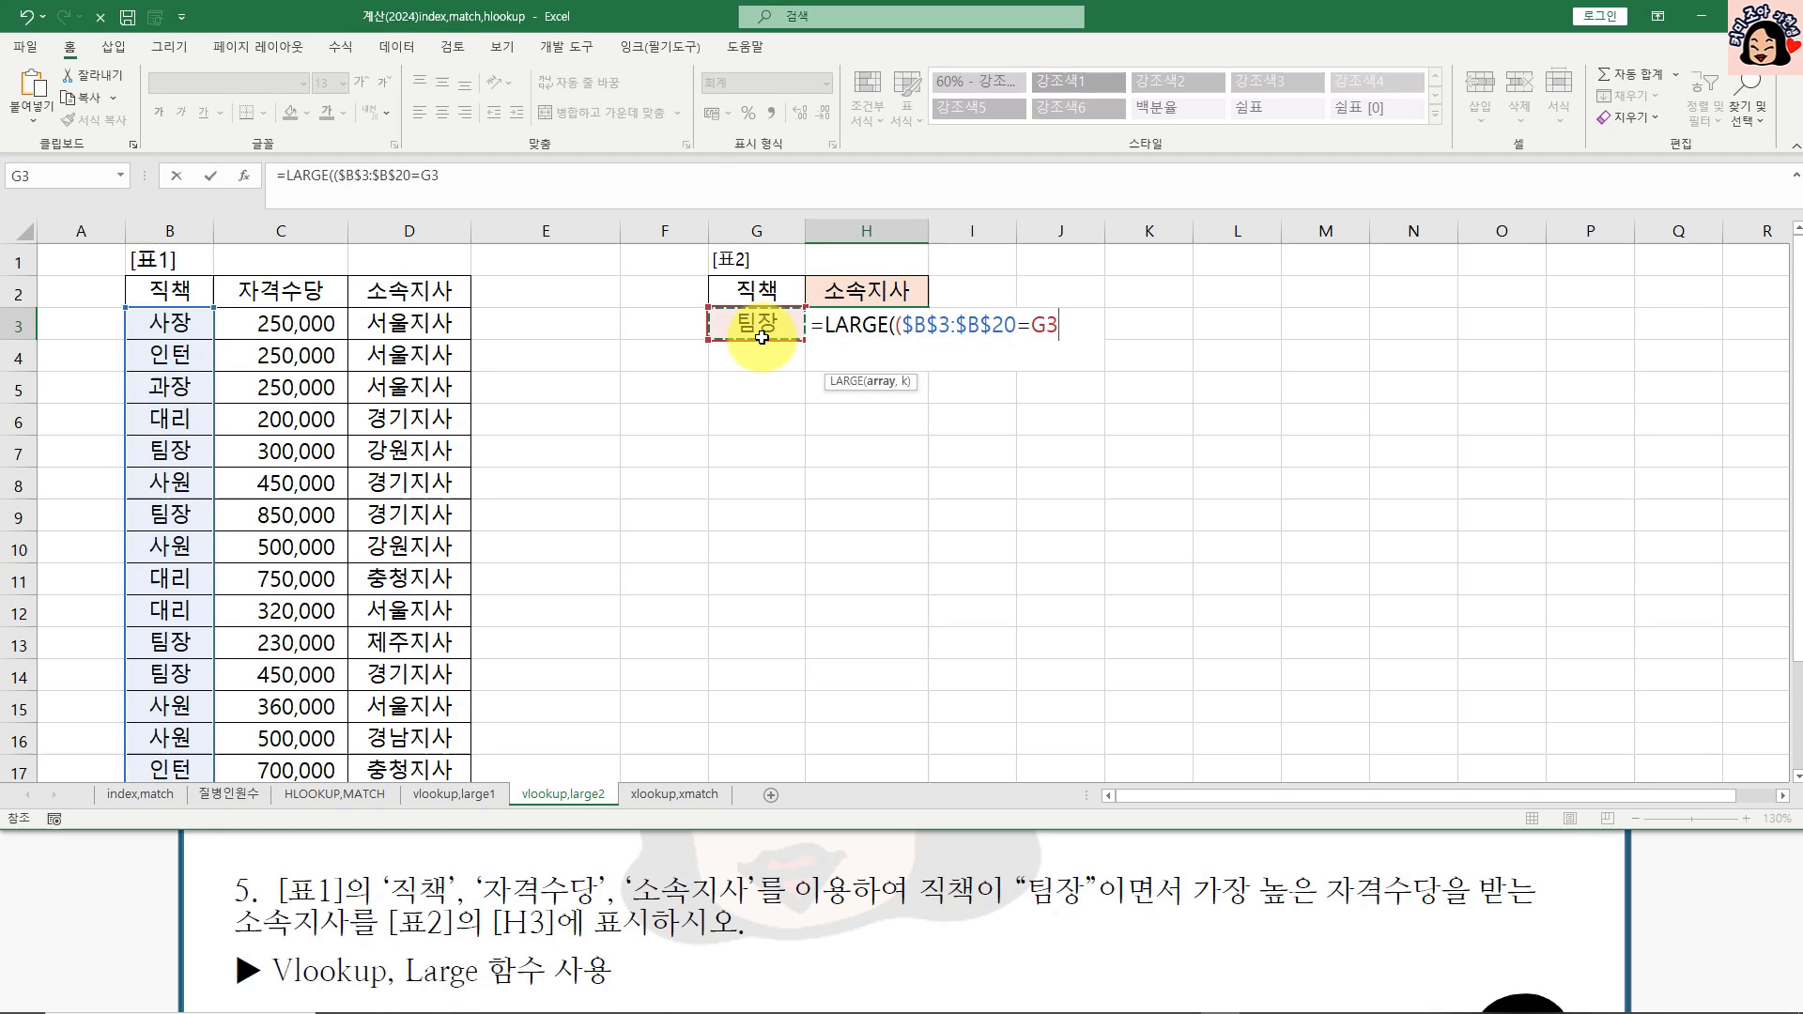
pyautogui.press('BackSpace')
pyautogui.press('BackSpace')
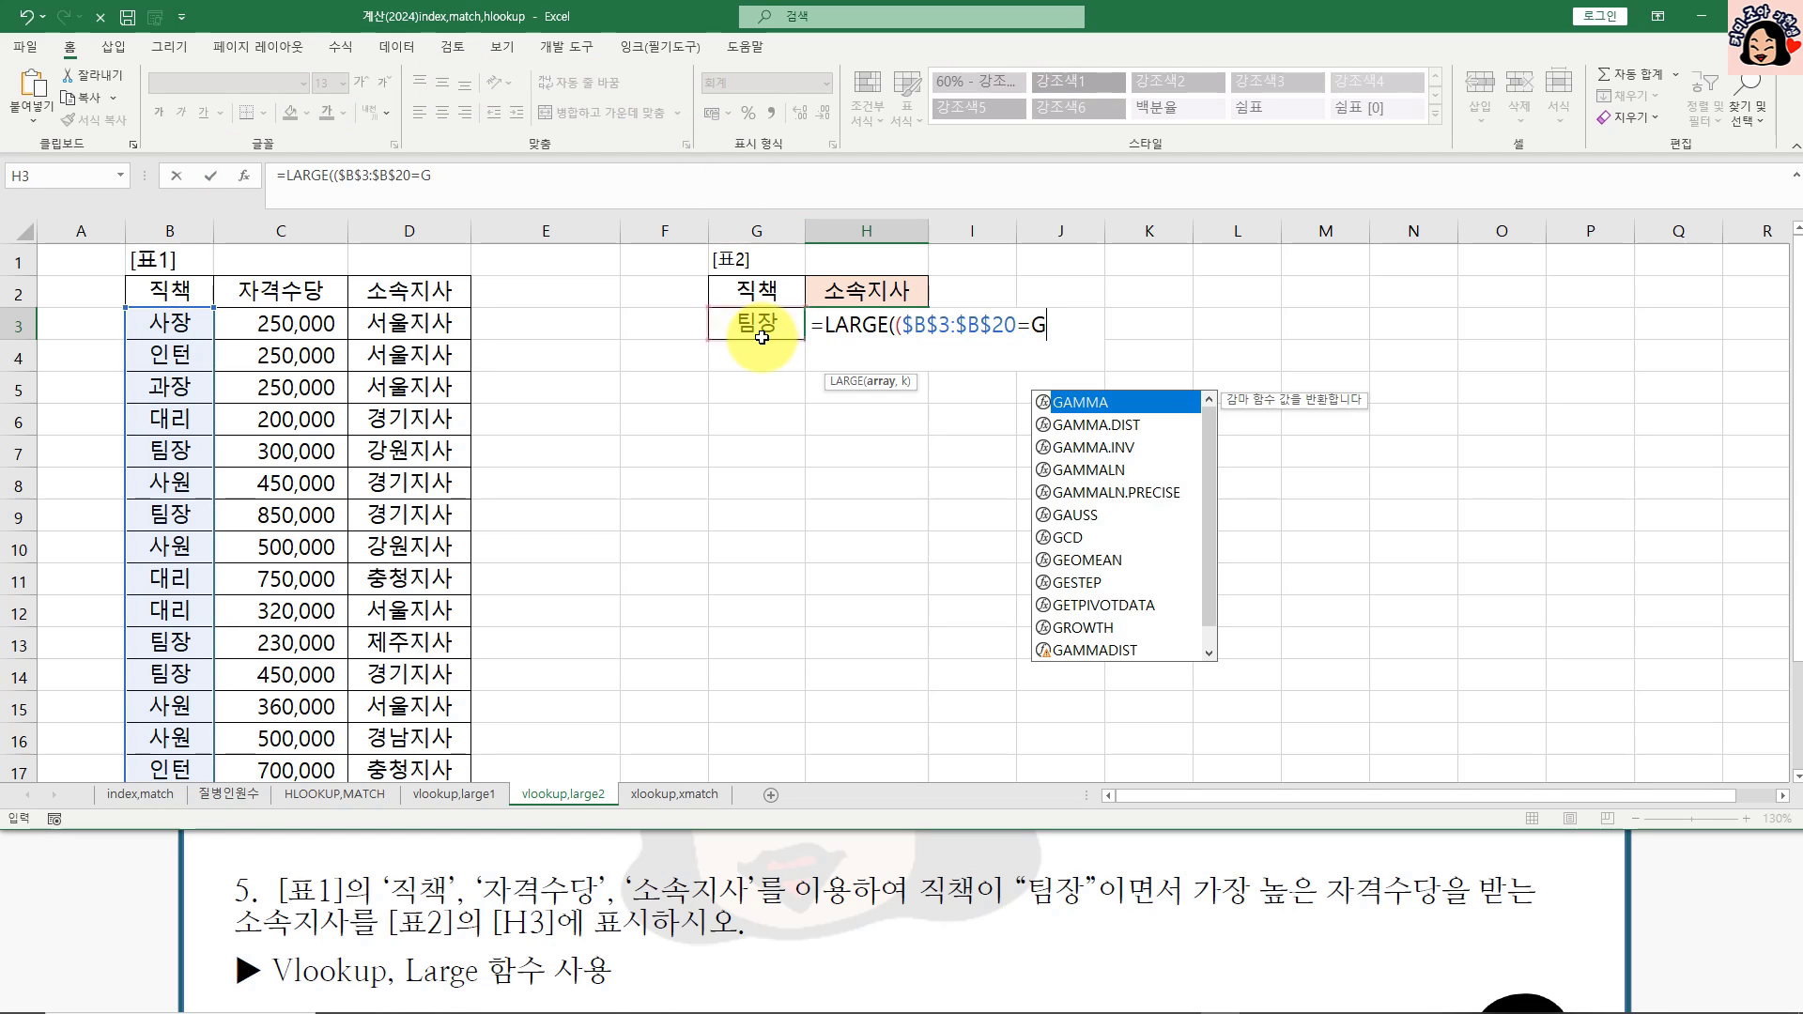
pyautogui.write('"팀ㅈ')
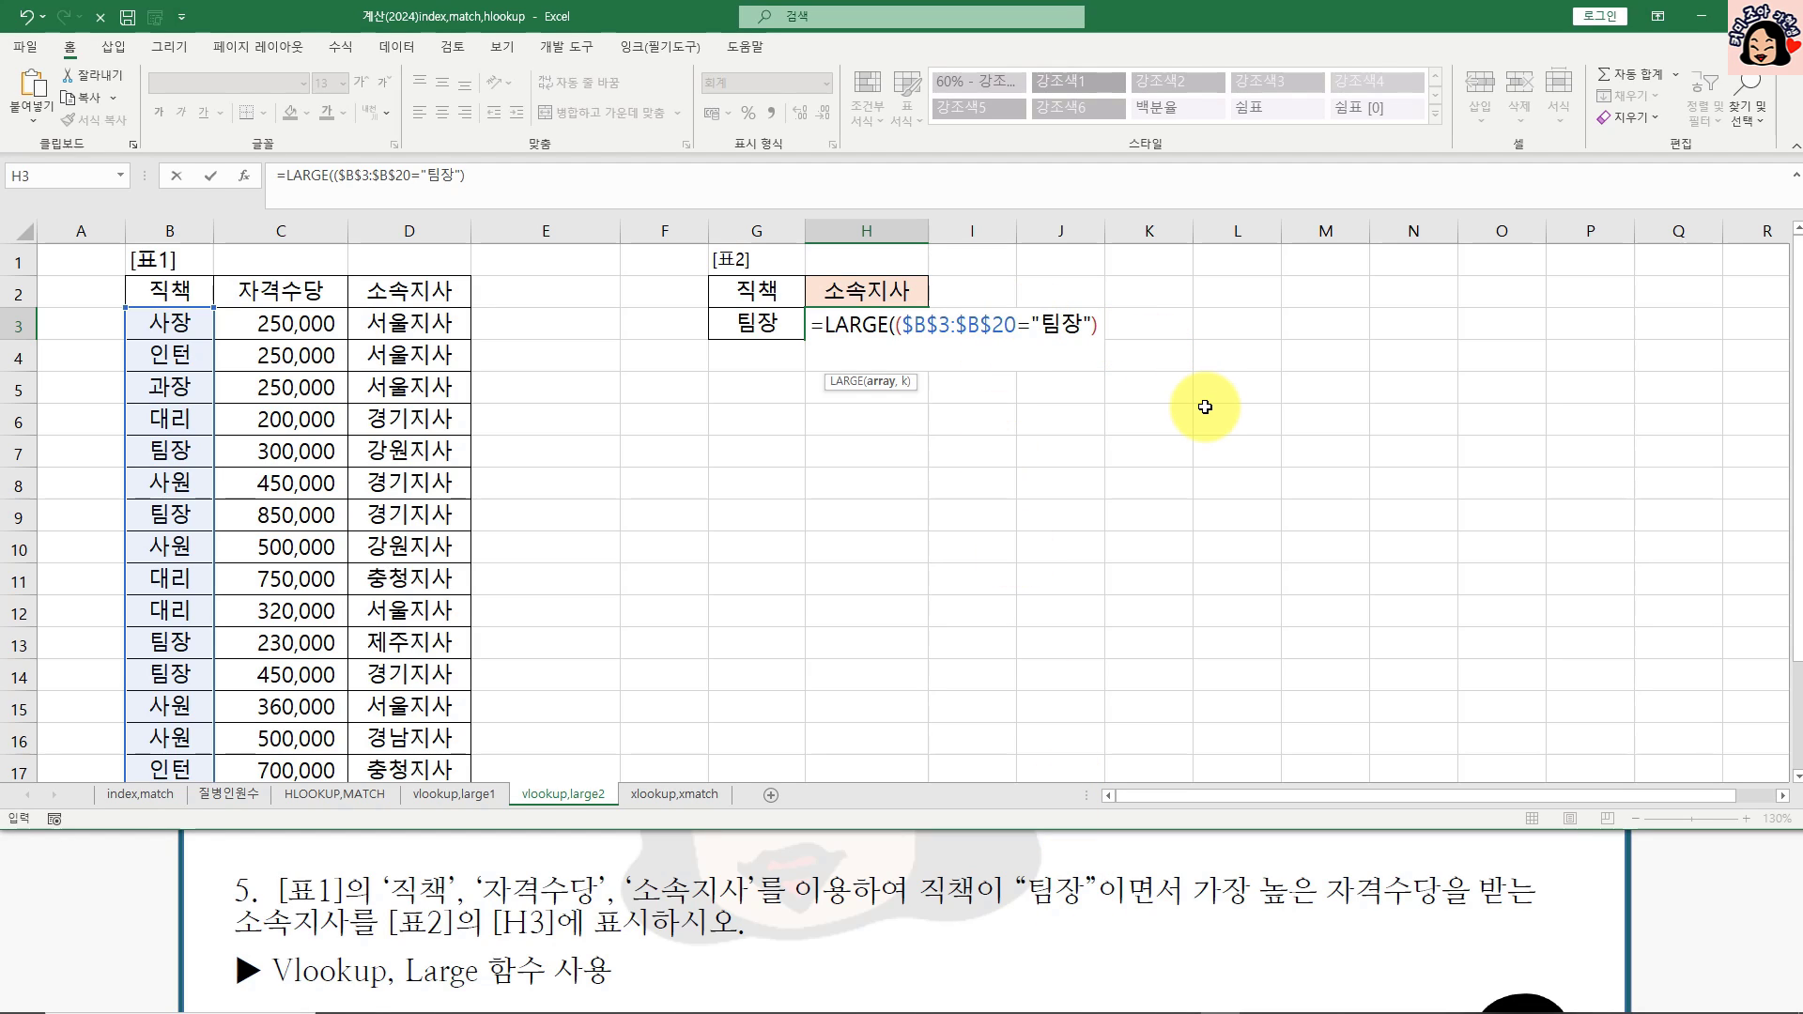
# Step: Complete and enter the H3 formula as =LARGE(($B$3:$B$20="팀장")*$C$3:$C$20,1)
pyautogui.click(293, 323)
pyautogui.hotkey('ctrl', 'shift', 'Down')
pyautogui.press('F4')
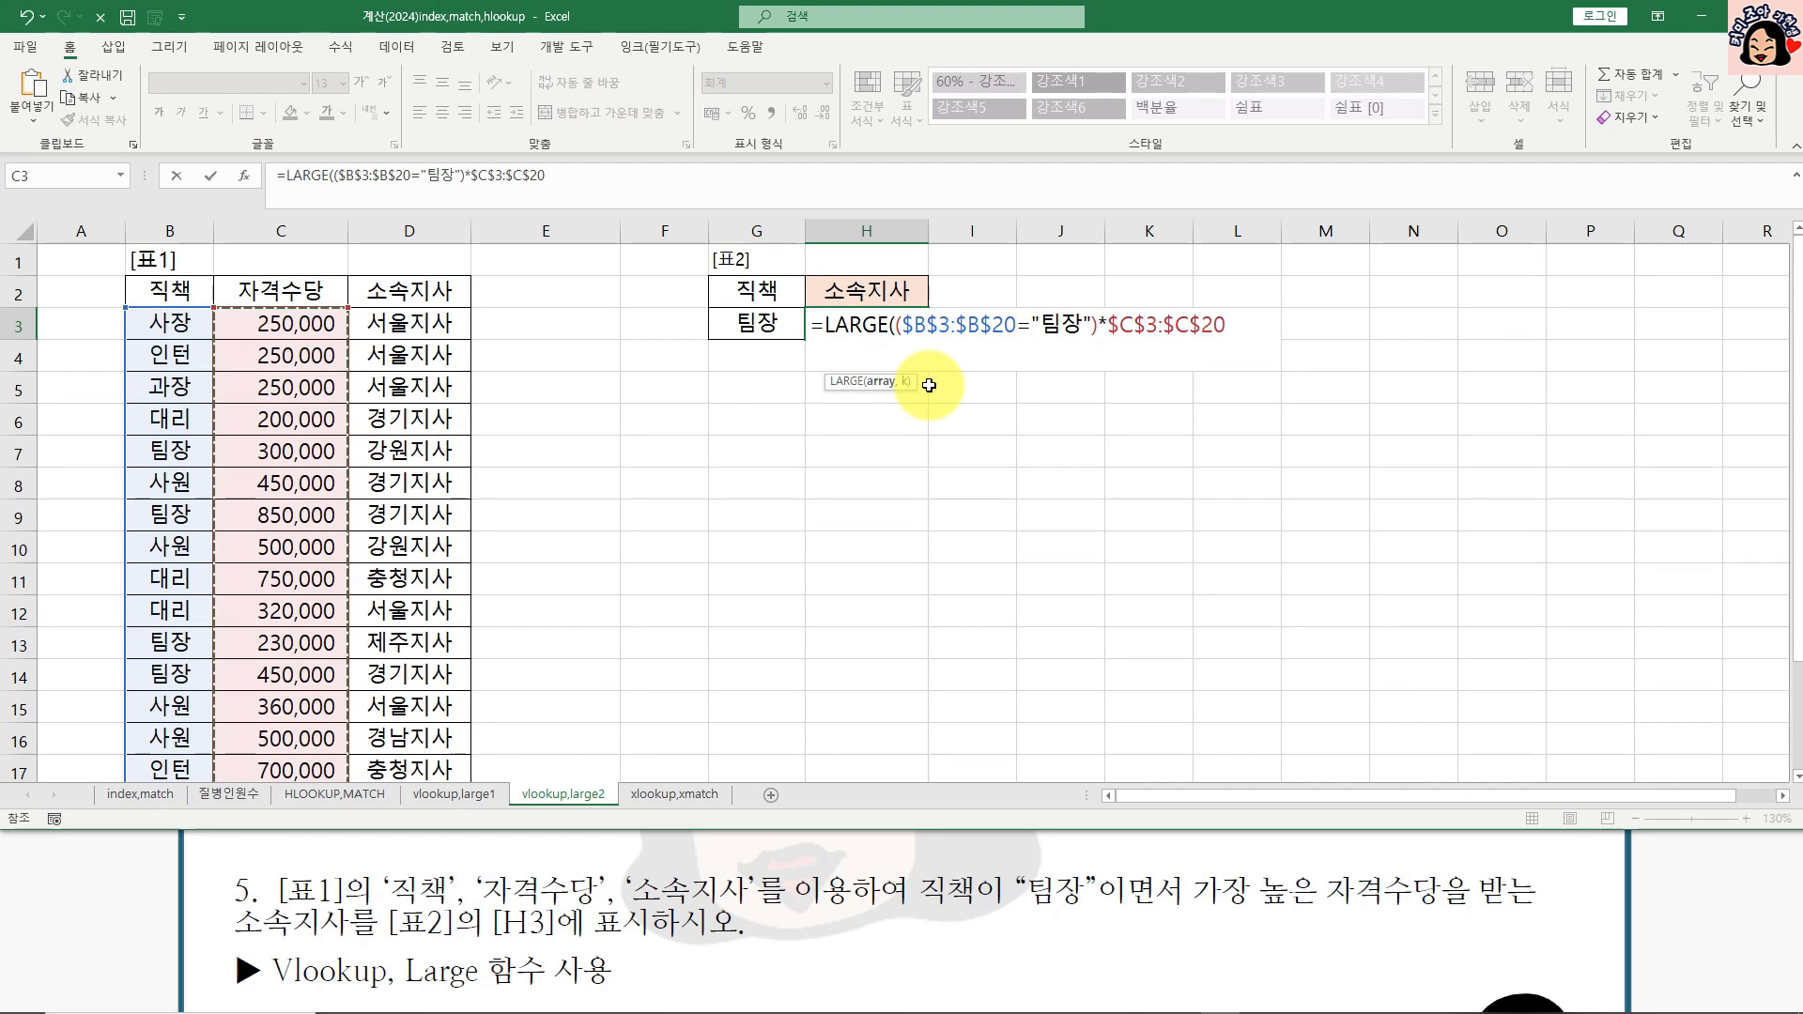
pyautogui.press('Return')
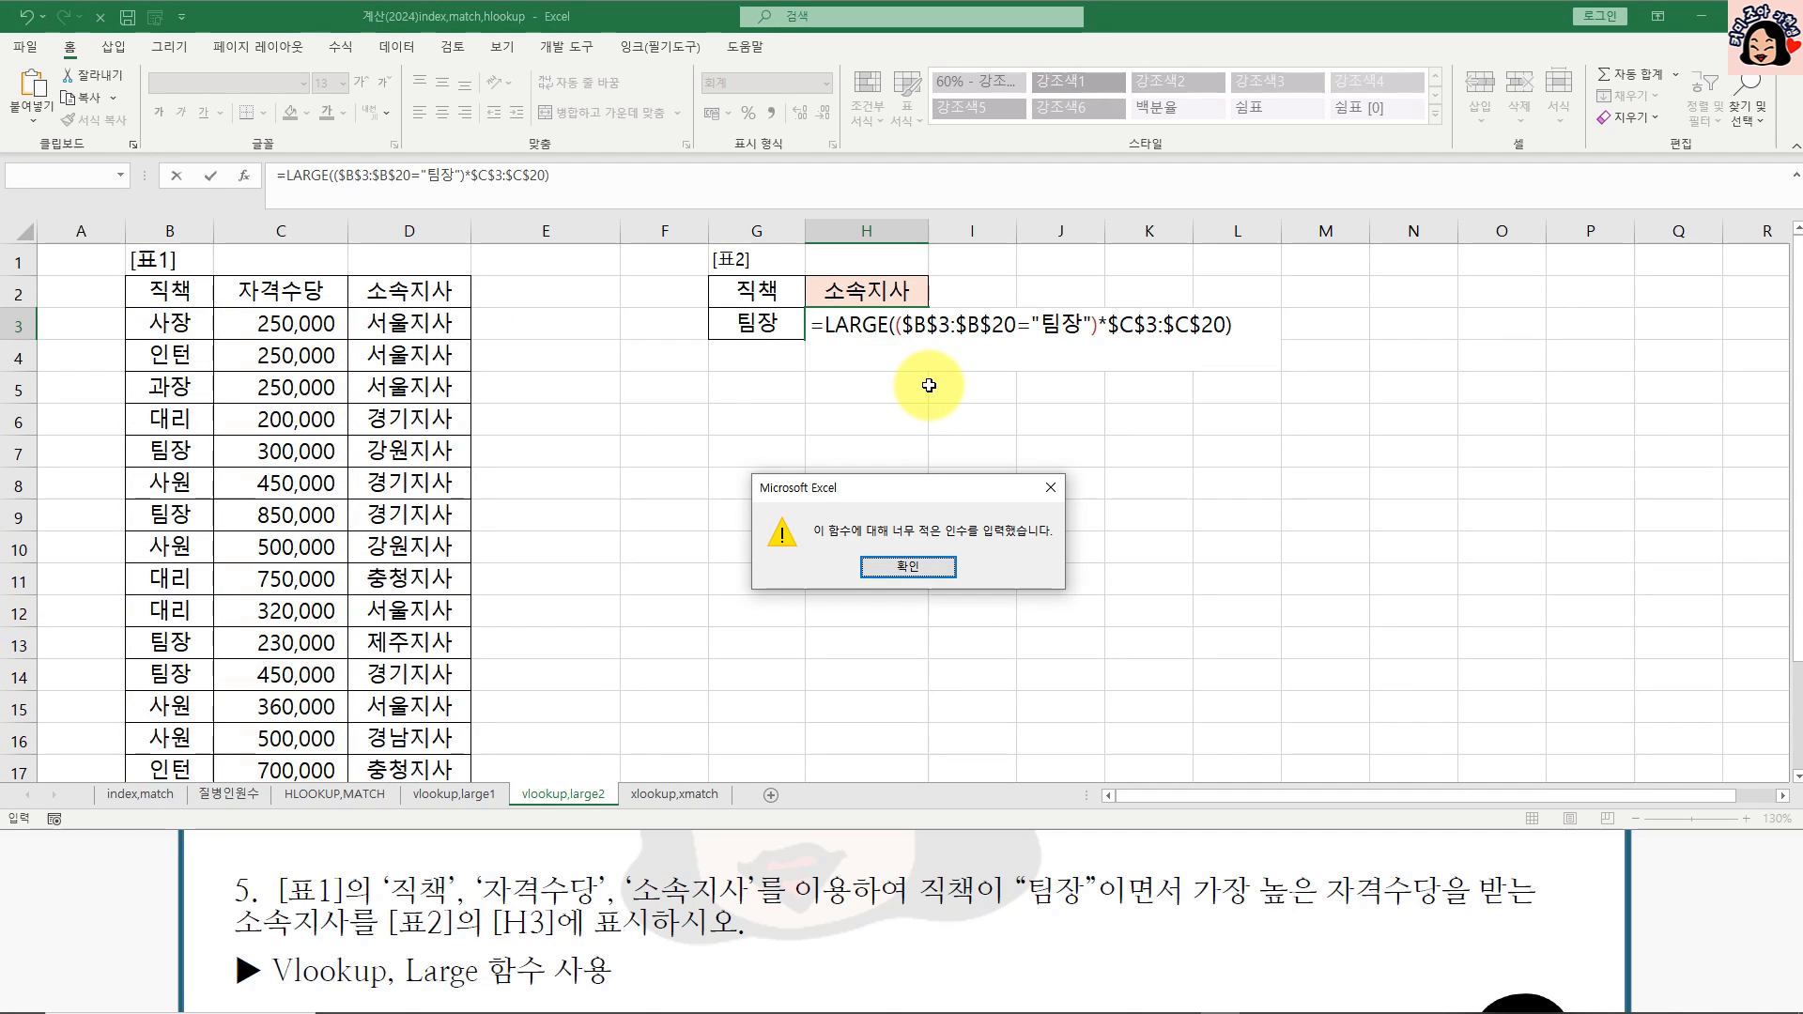
pyautogui.click(908, 566)
pyautogui.moveTo(1165, 325); pyautogui.dragTo(1226, 325)
pyautogui.click(1226, 325)
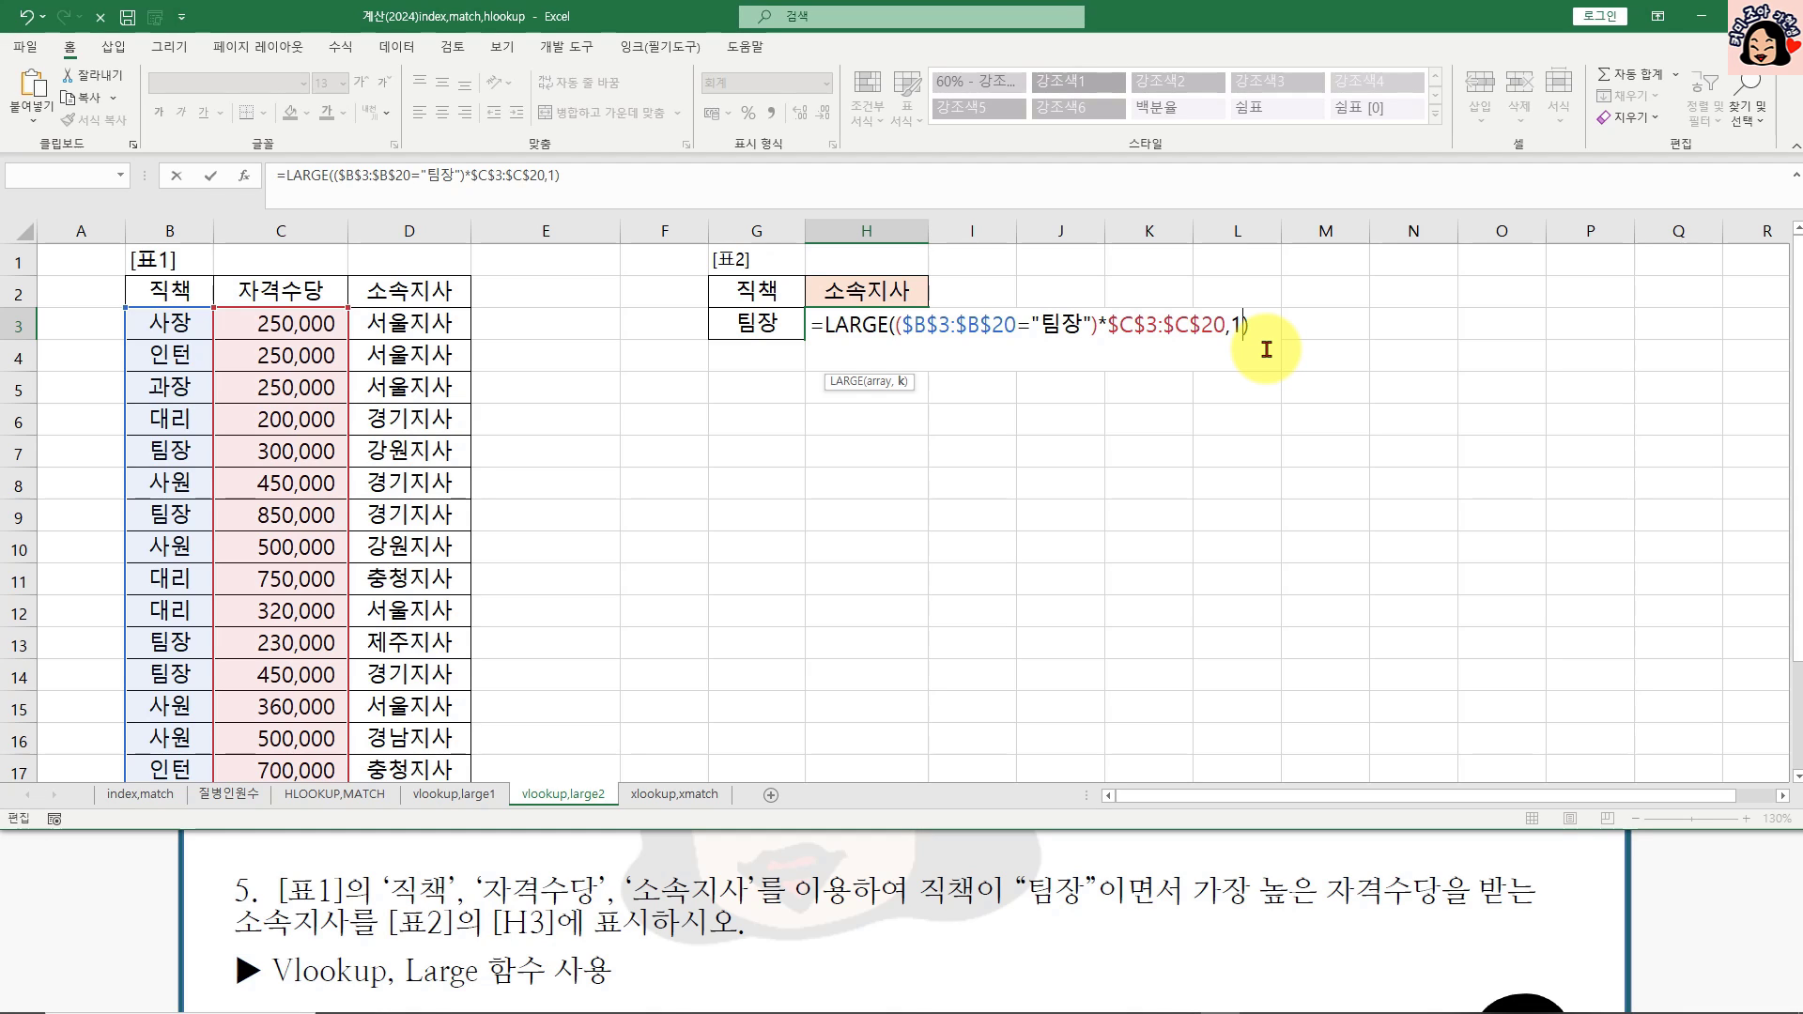
pyautogui.press('Return')
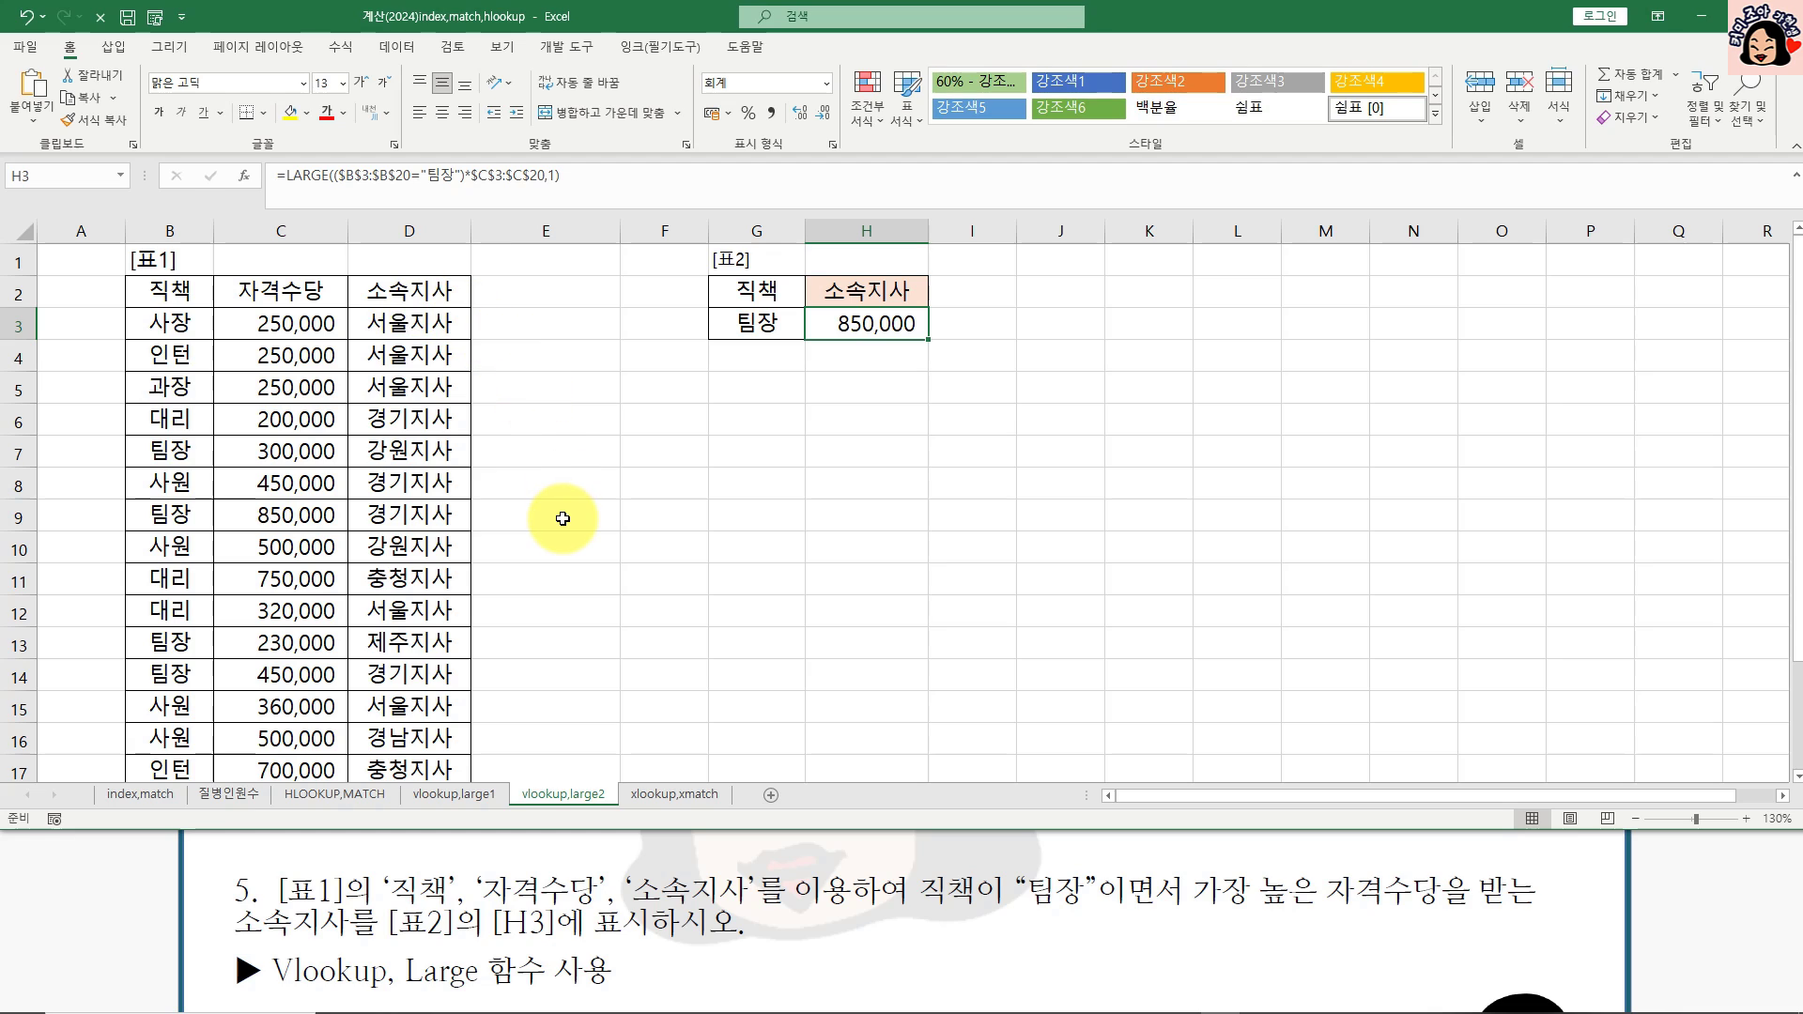
# Step: Wrap the LARGE expression in H3 in a VLOOKUP as its lookup value, ready for the table array argument
pyautogui.doubleClick(891, 334)
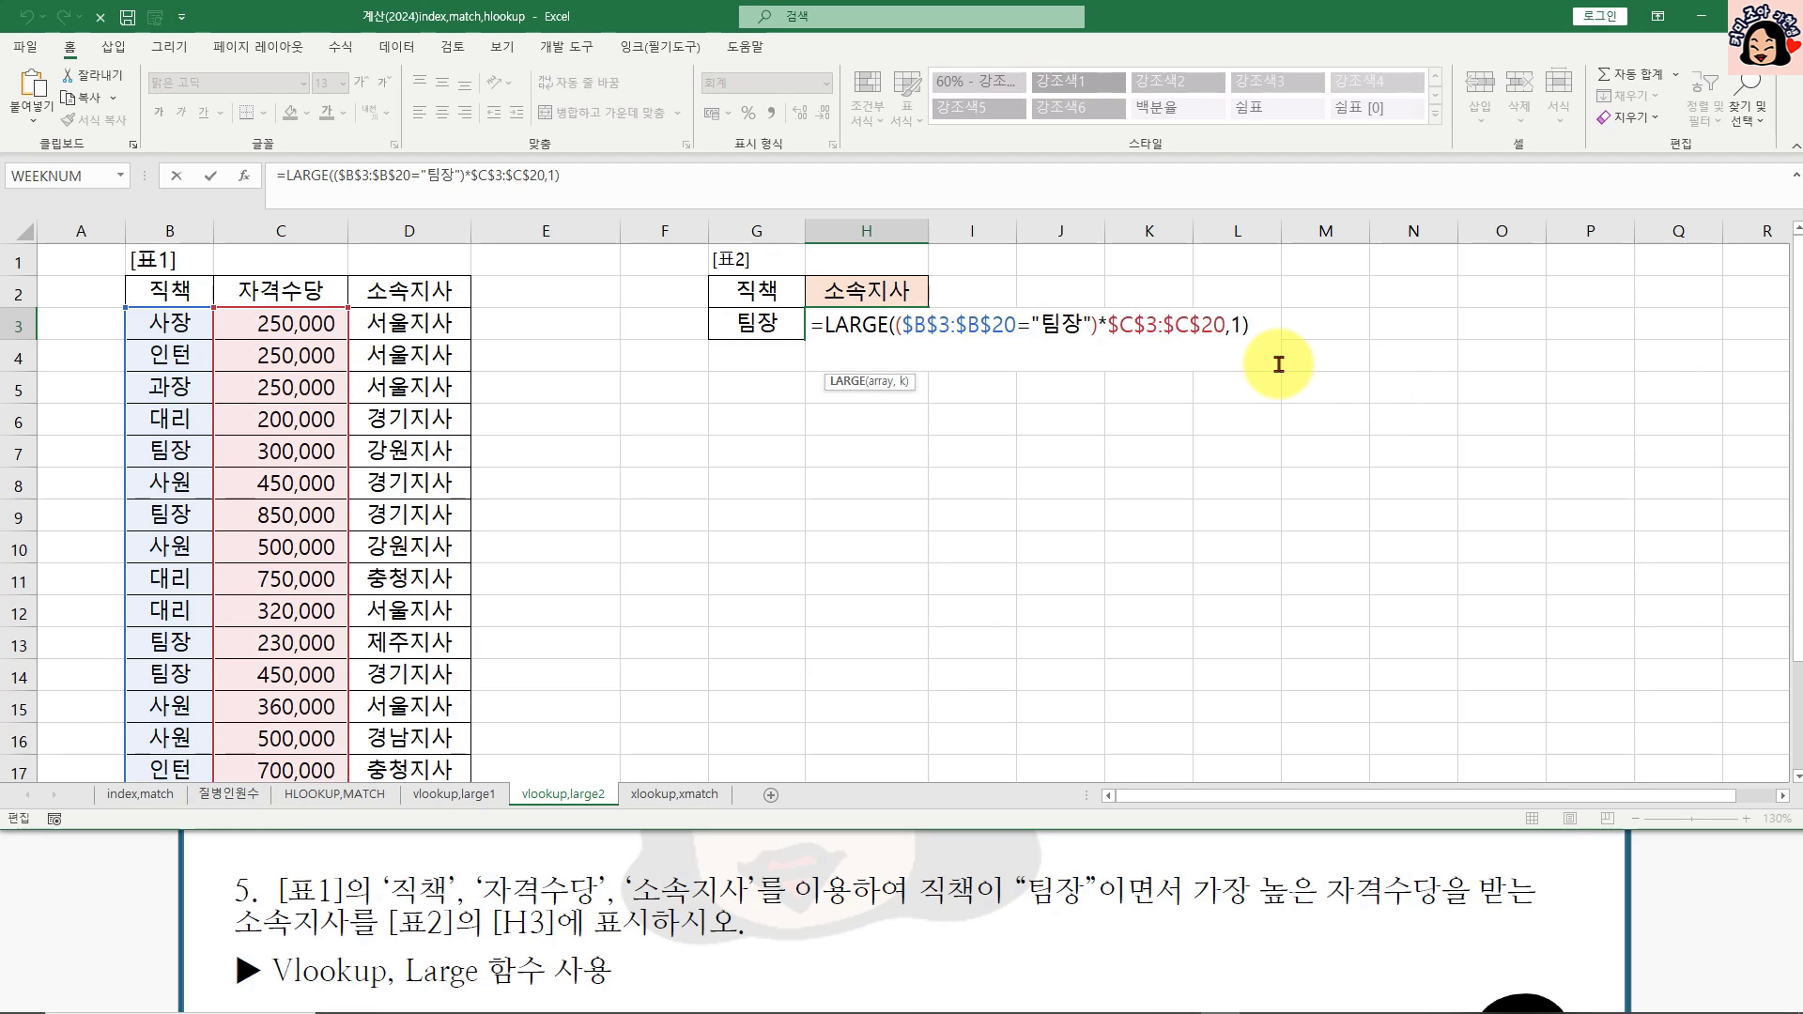
pyautogui.click(825, 326)
pyautogui.write('ㅍ')
pyautogui.press('BackSpace')
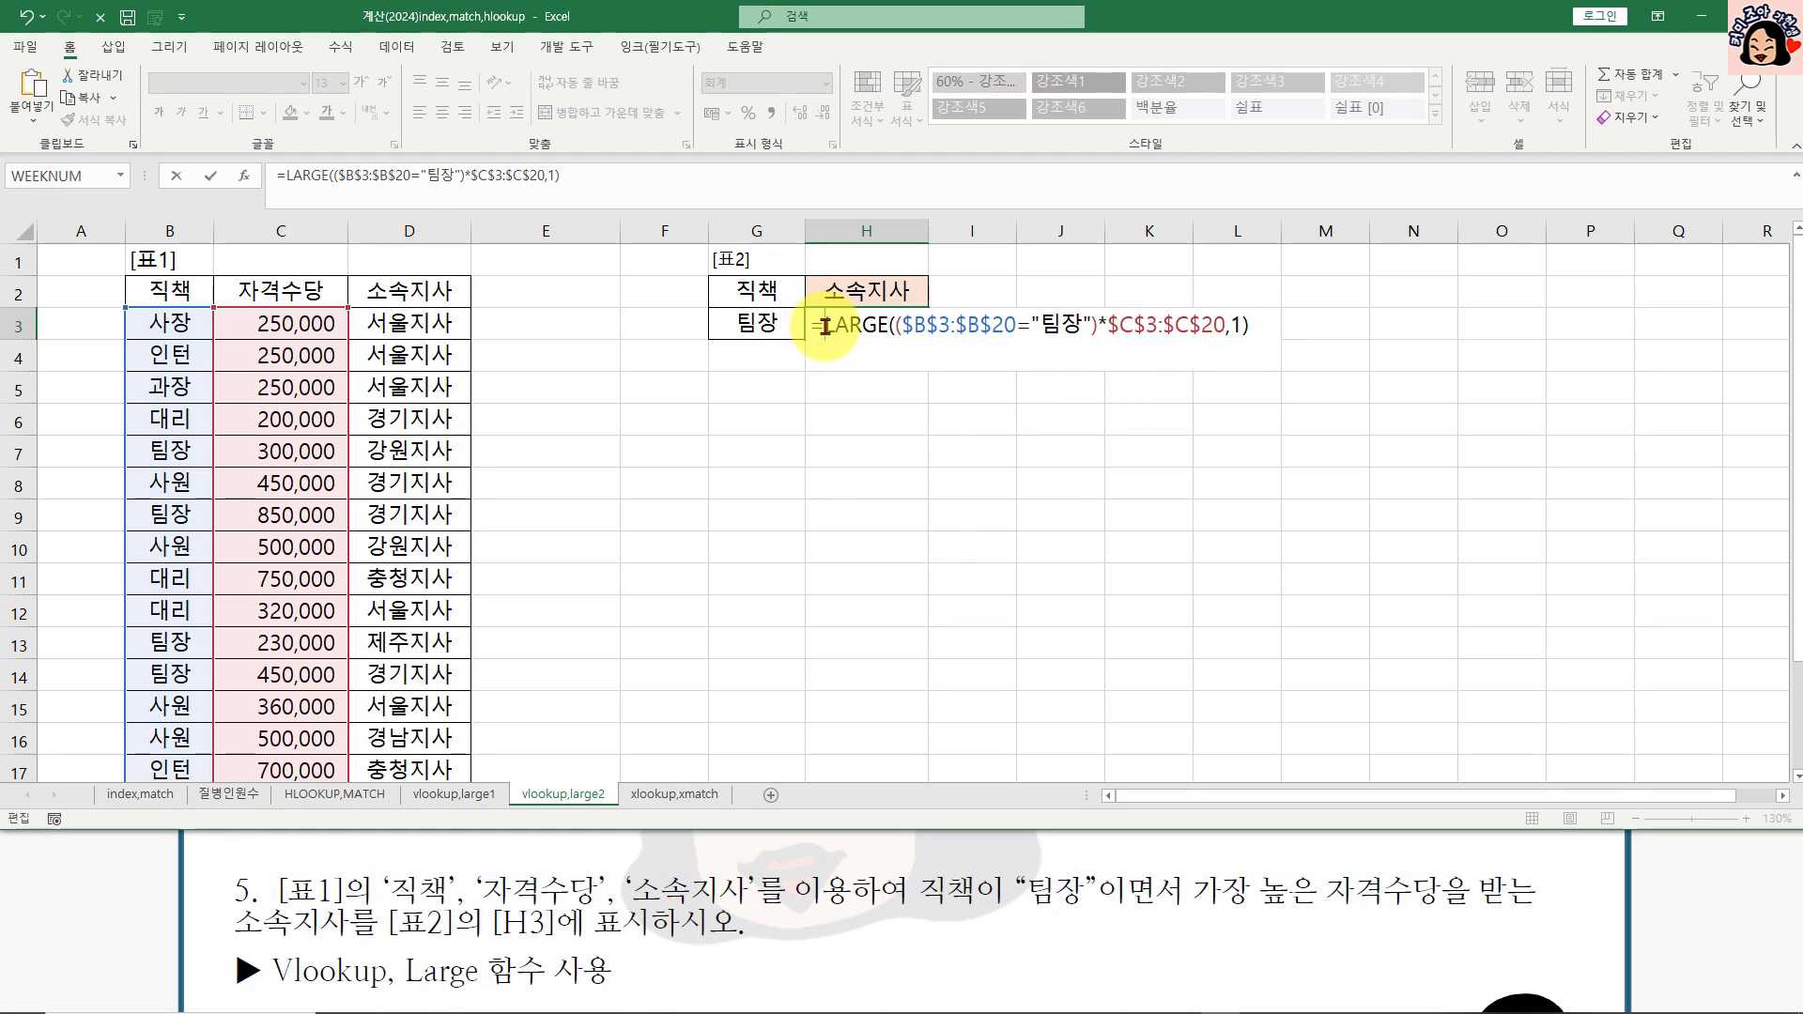
pyautogui.write('VLOOKUP(')
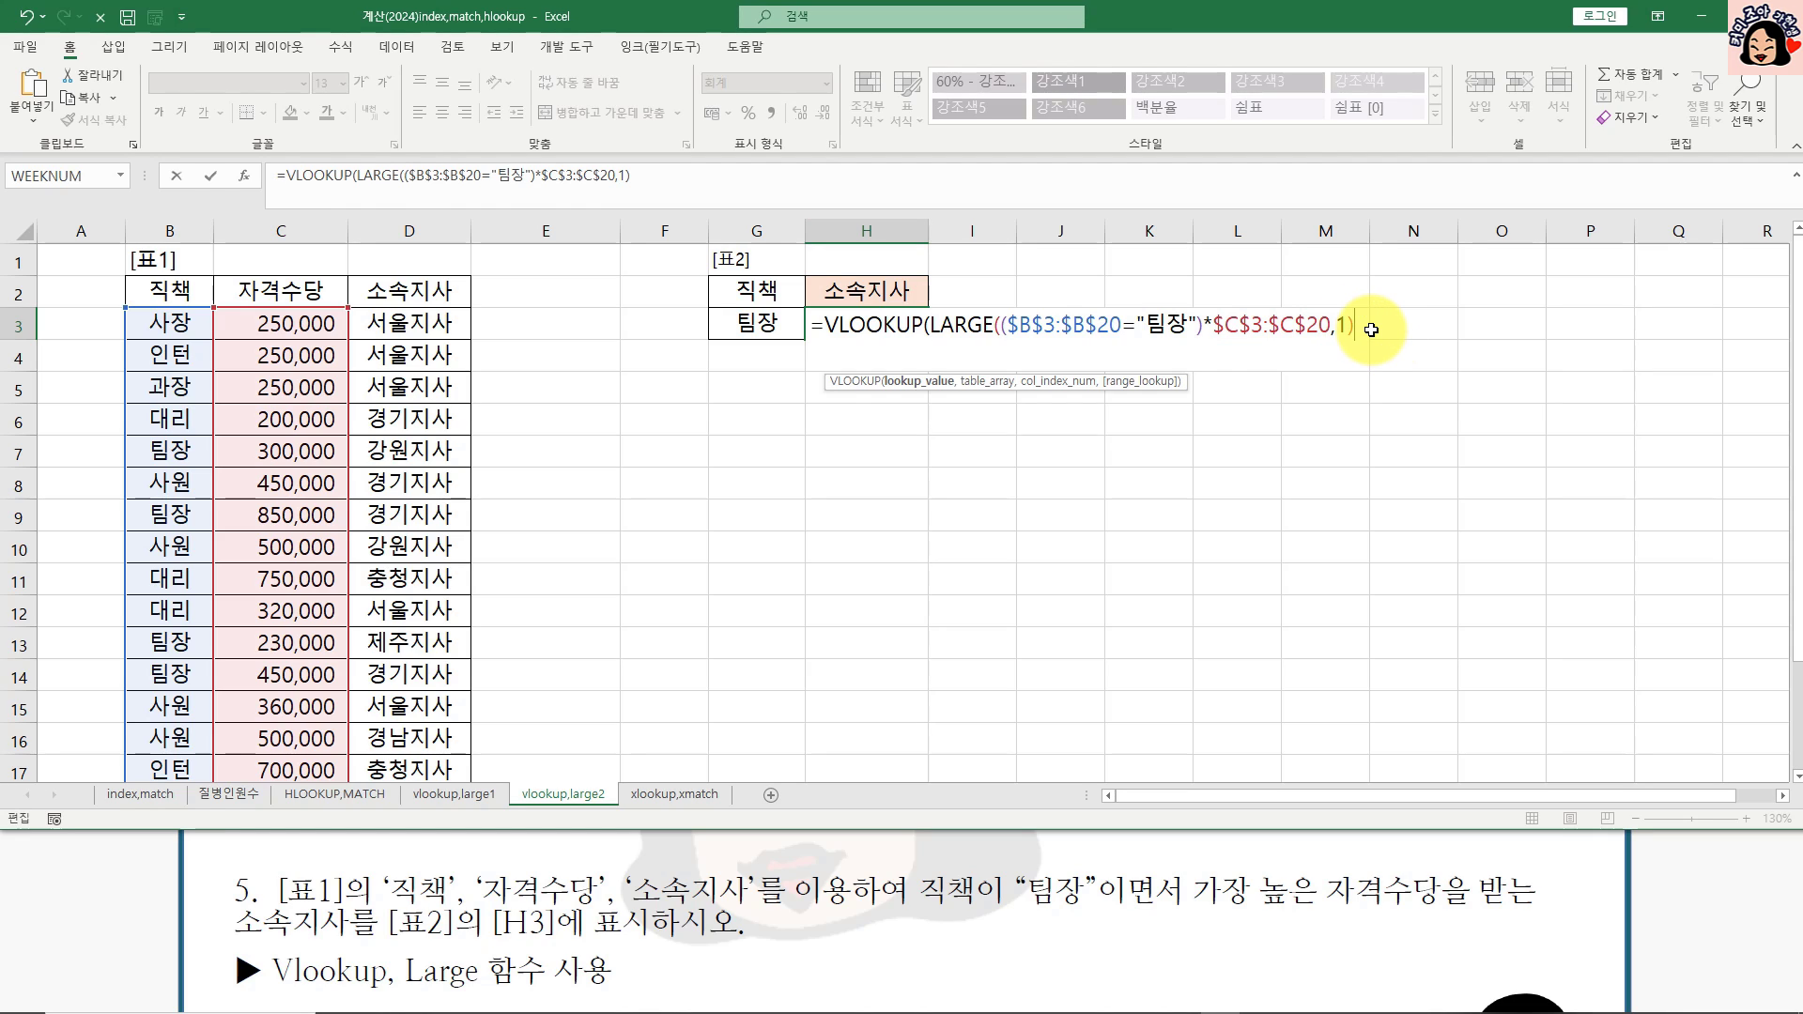
pyautogui.write(',')
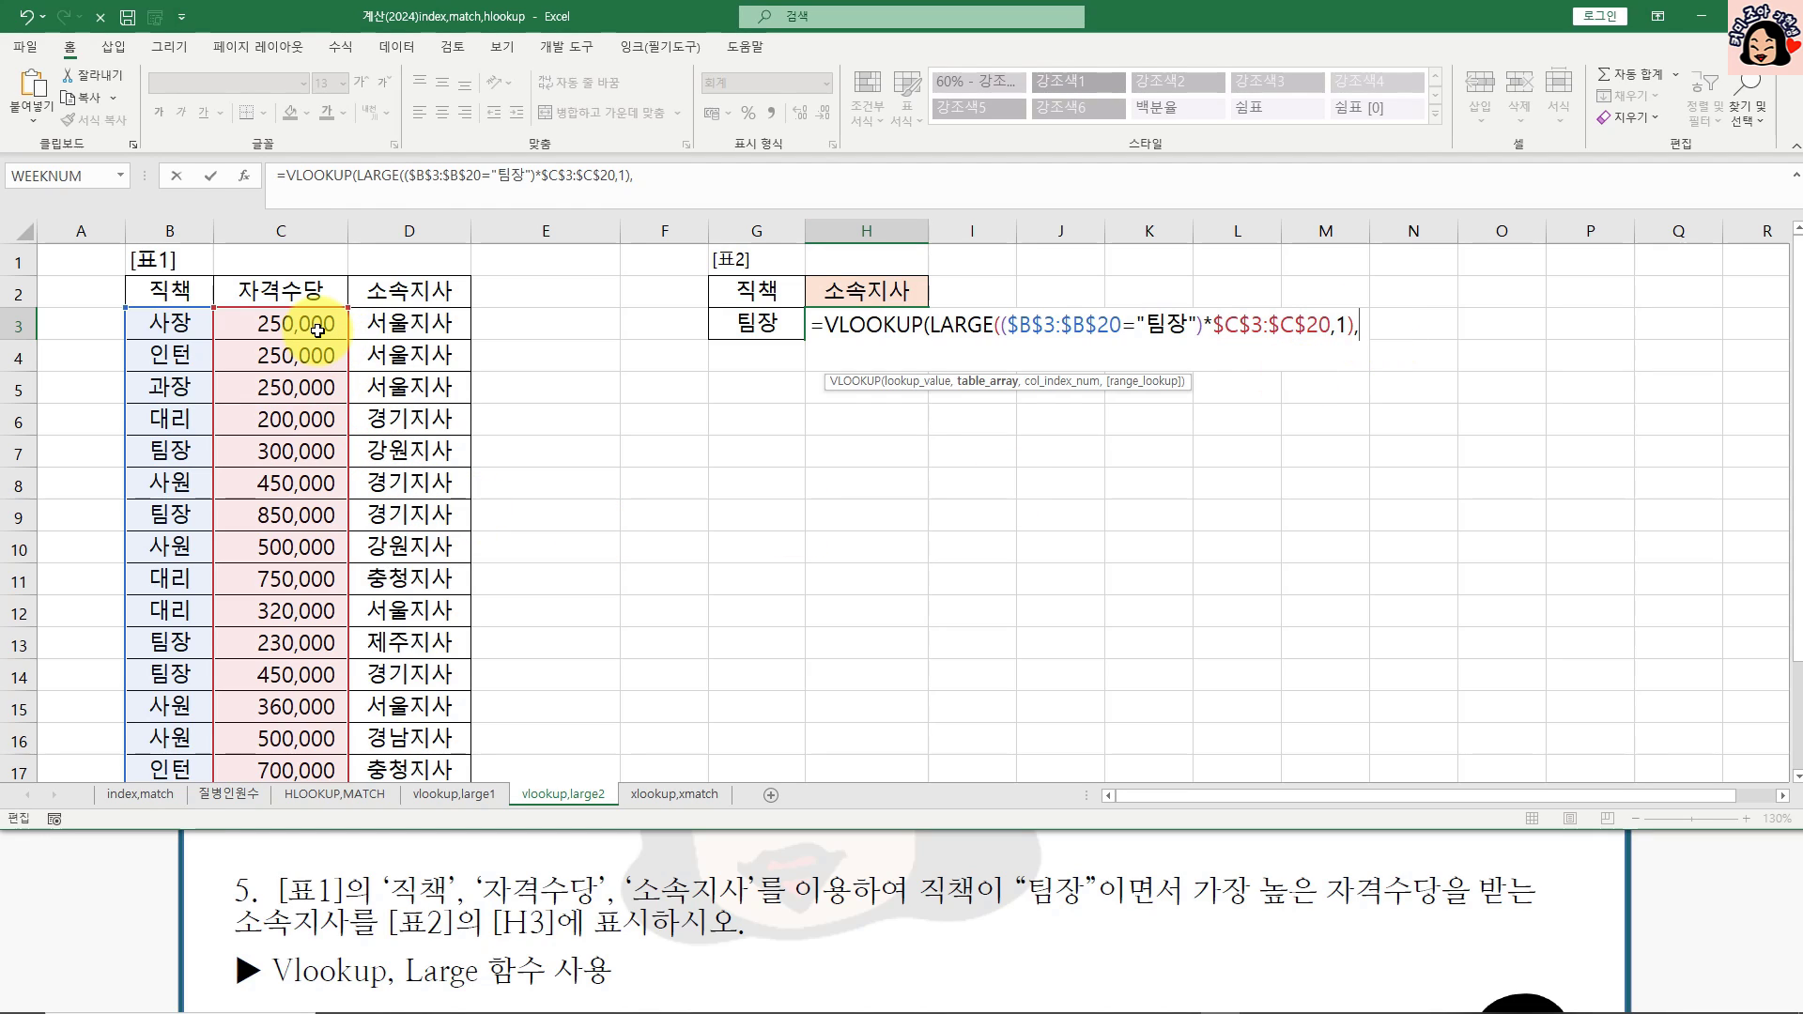
# Step: Complete and enter the VLOOKUP in H3 with table array $C$3:$D$20, column index 2 and exact match 0
pyautogui.moveTo(317, 328); pyautogui.dragTo(434, 739)
pyautogui.scroll(2, 1127, 558)
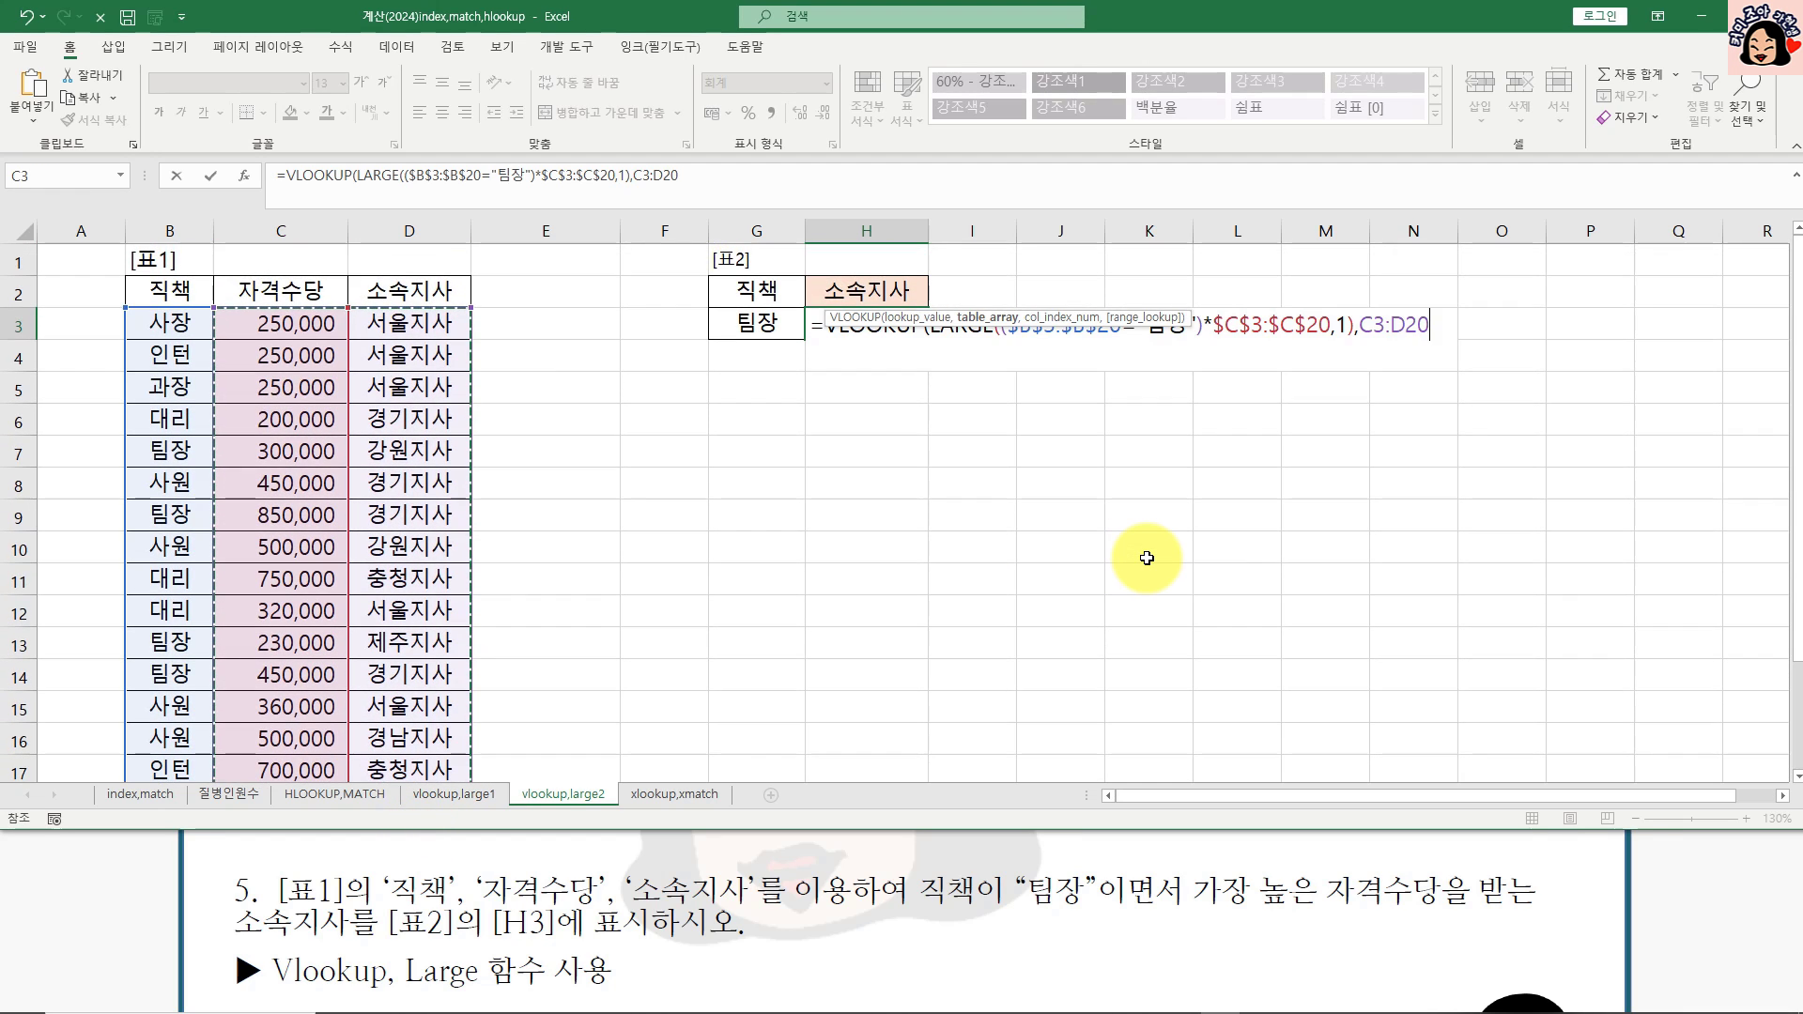
pyautogui.press('F4')
pyautogui.write(',')
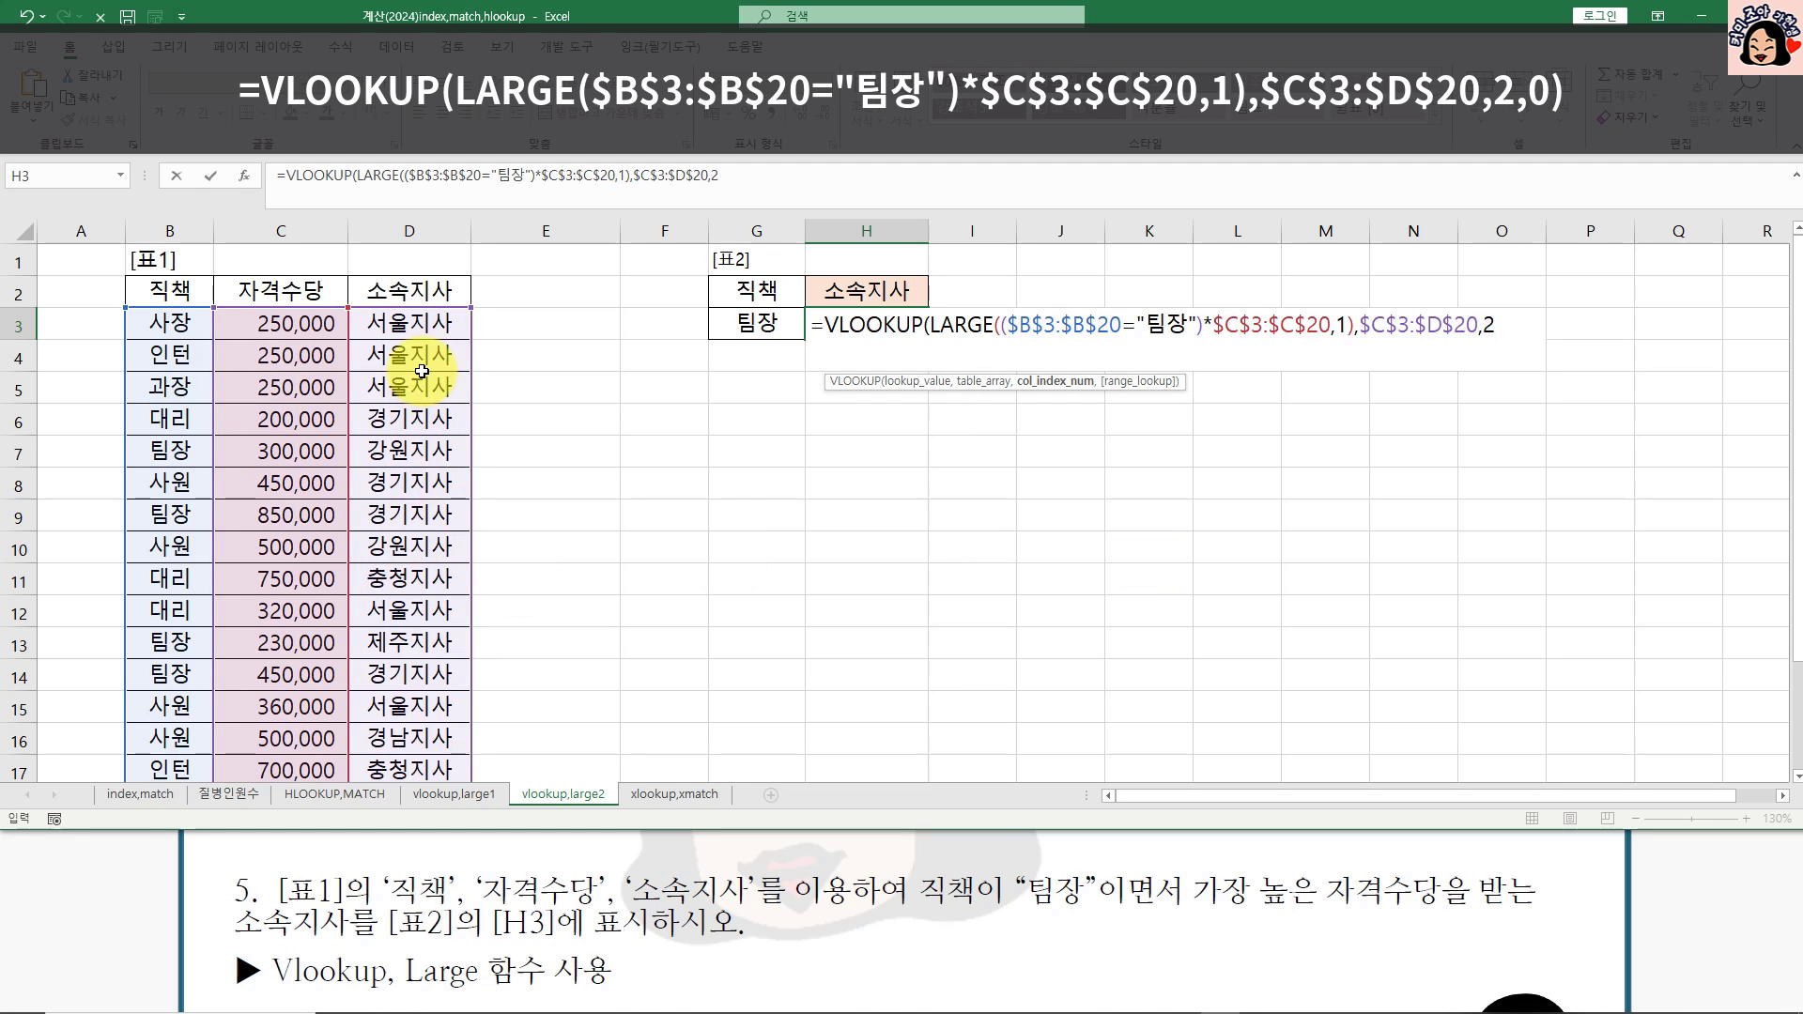
pyautogui.write('2,')
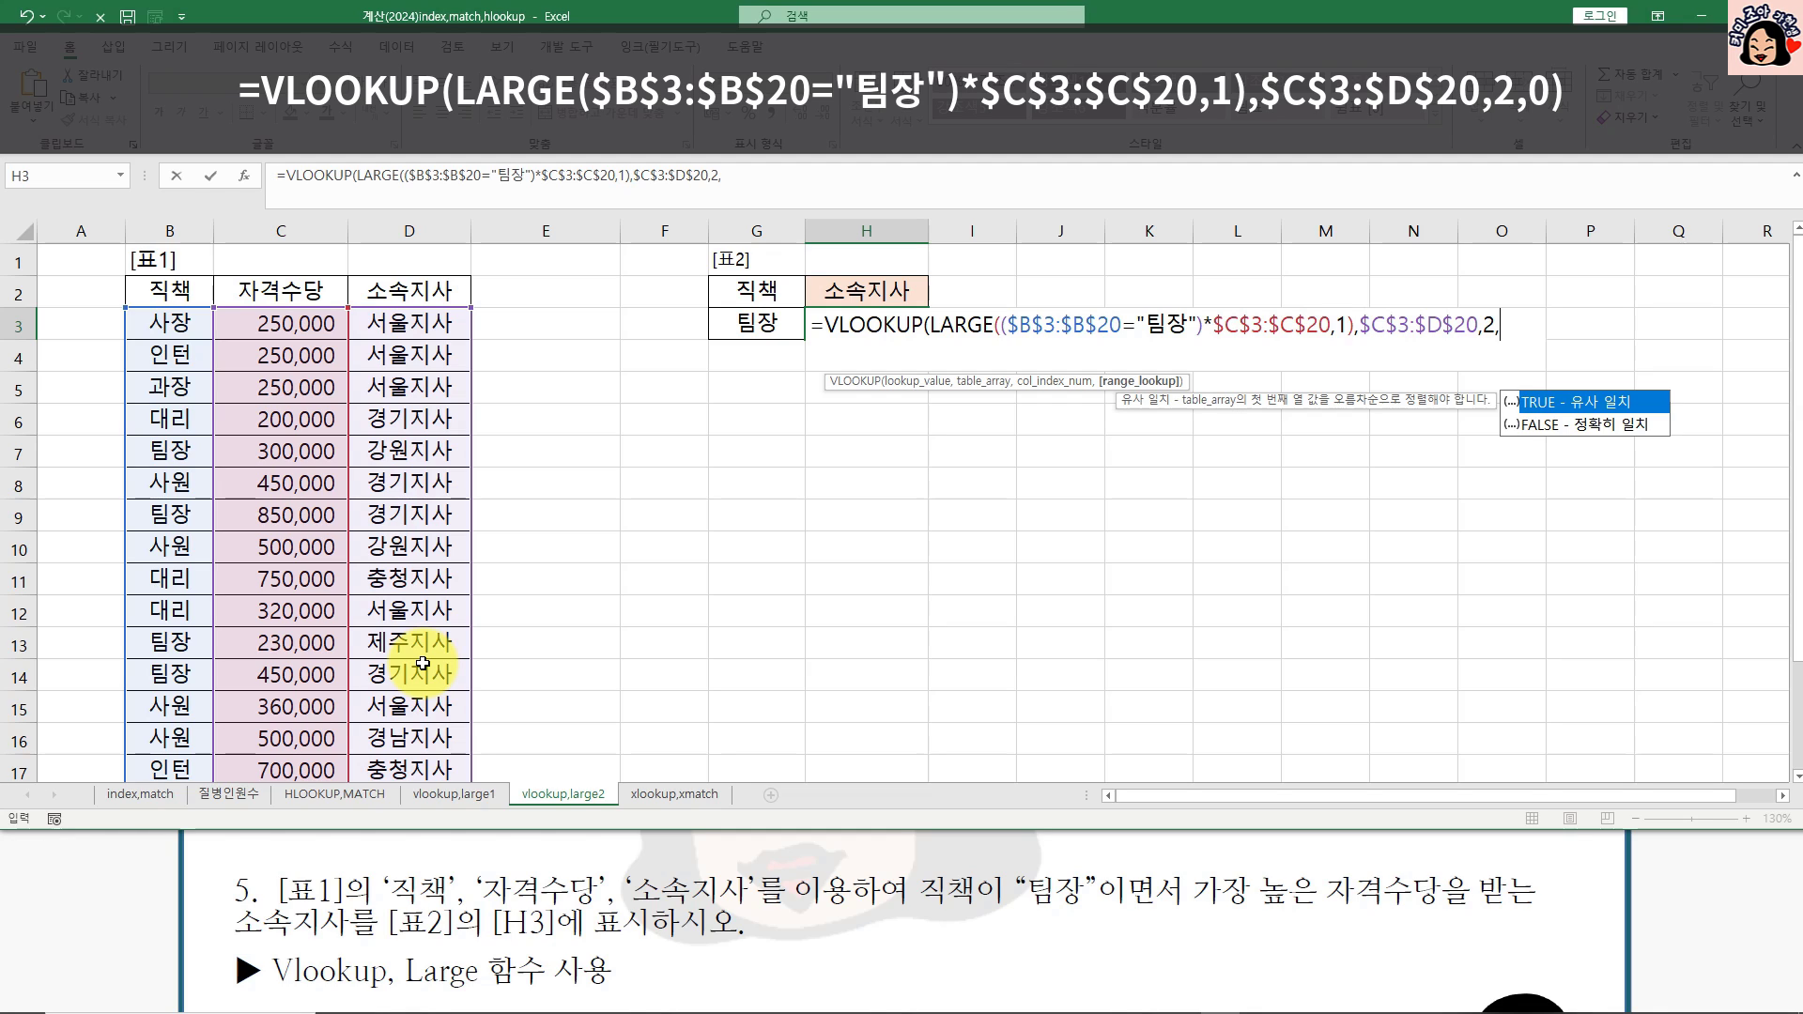
pyautogui.write('0)')
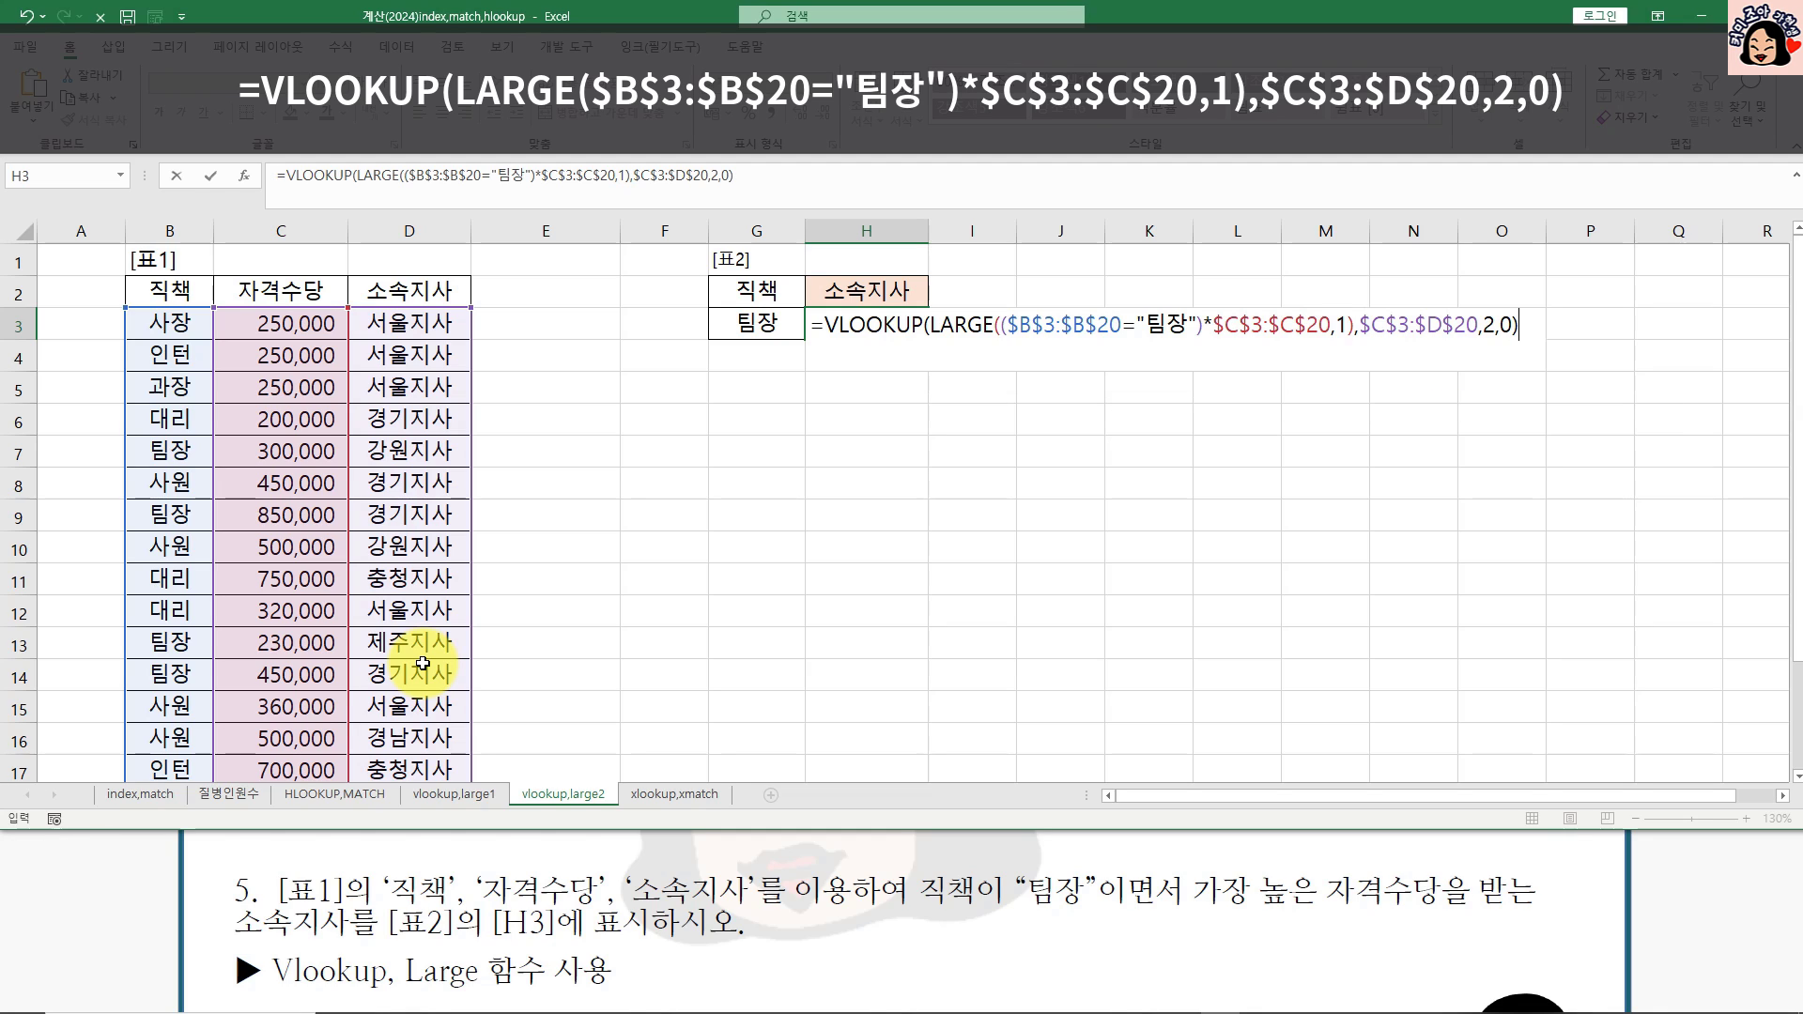
pyautogui.hotkey('ctrl', 'Return')
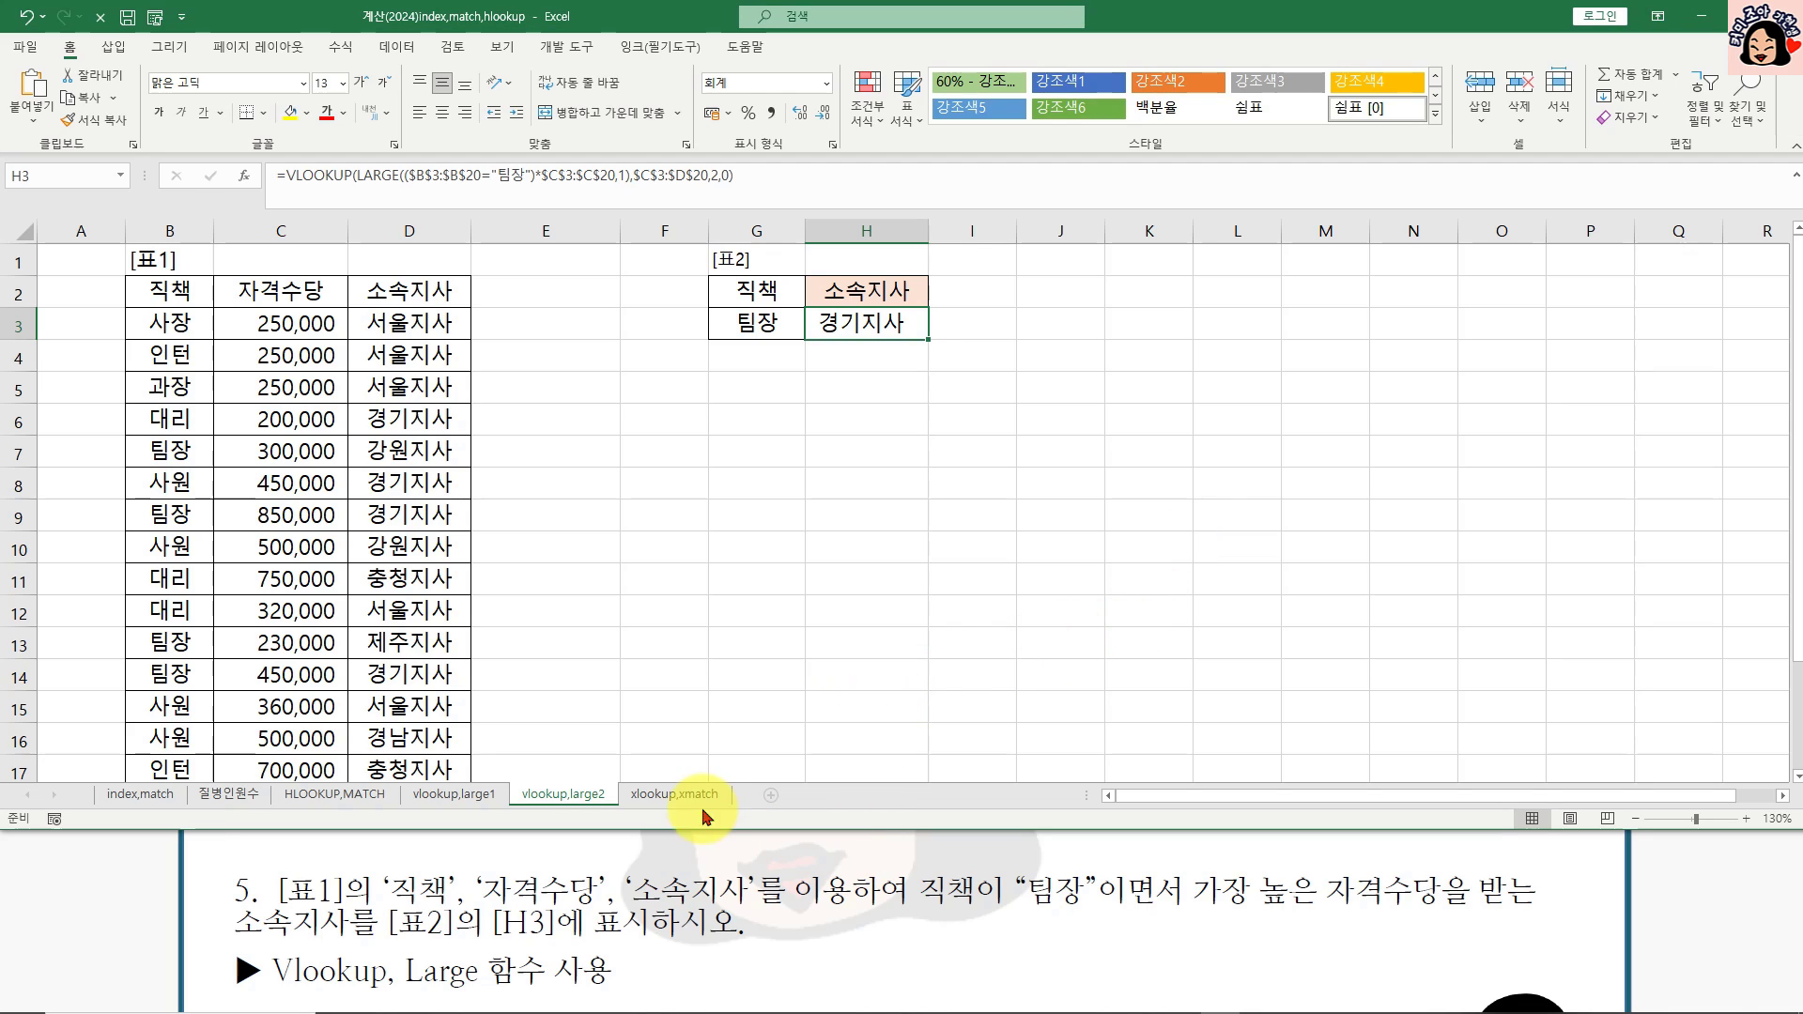
# Step: Switch to the xlookup,xmatch sheet and start an XLOOKUP formula in H3 with G3 as the lookup value
pyautogui.click(675, 795)
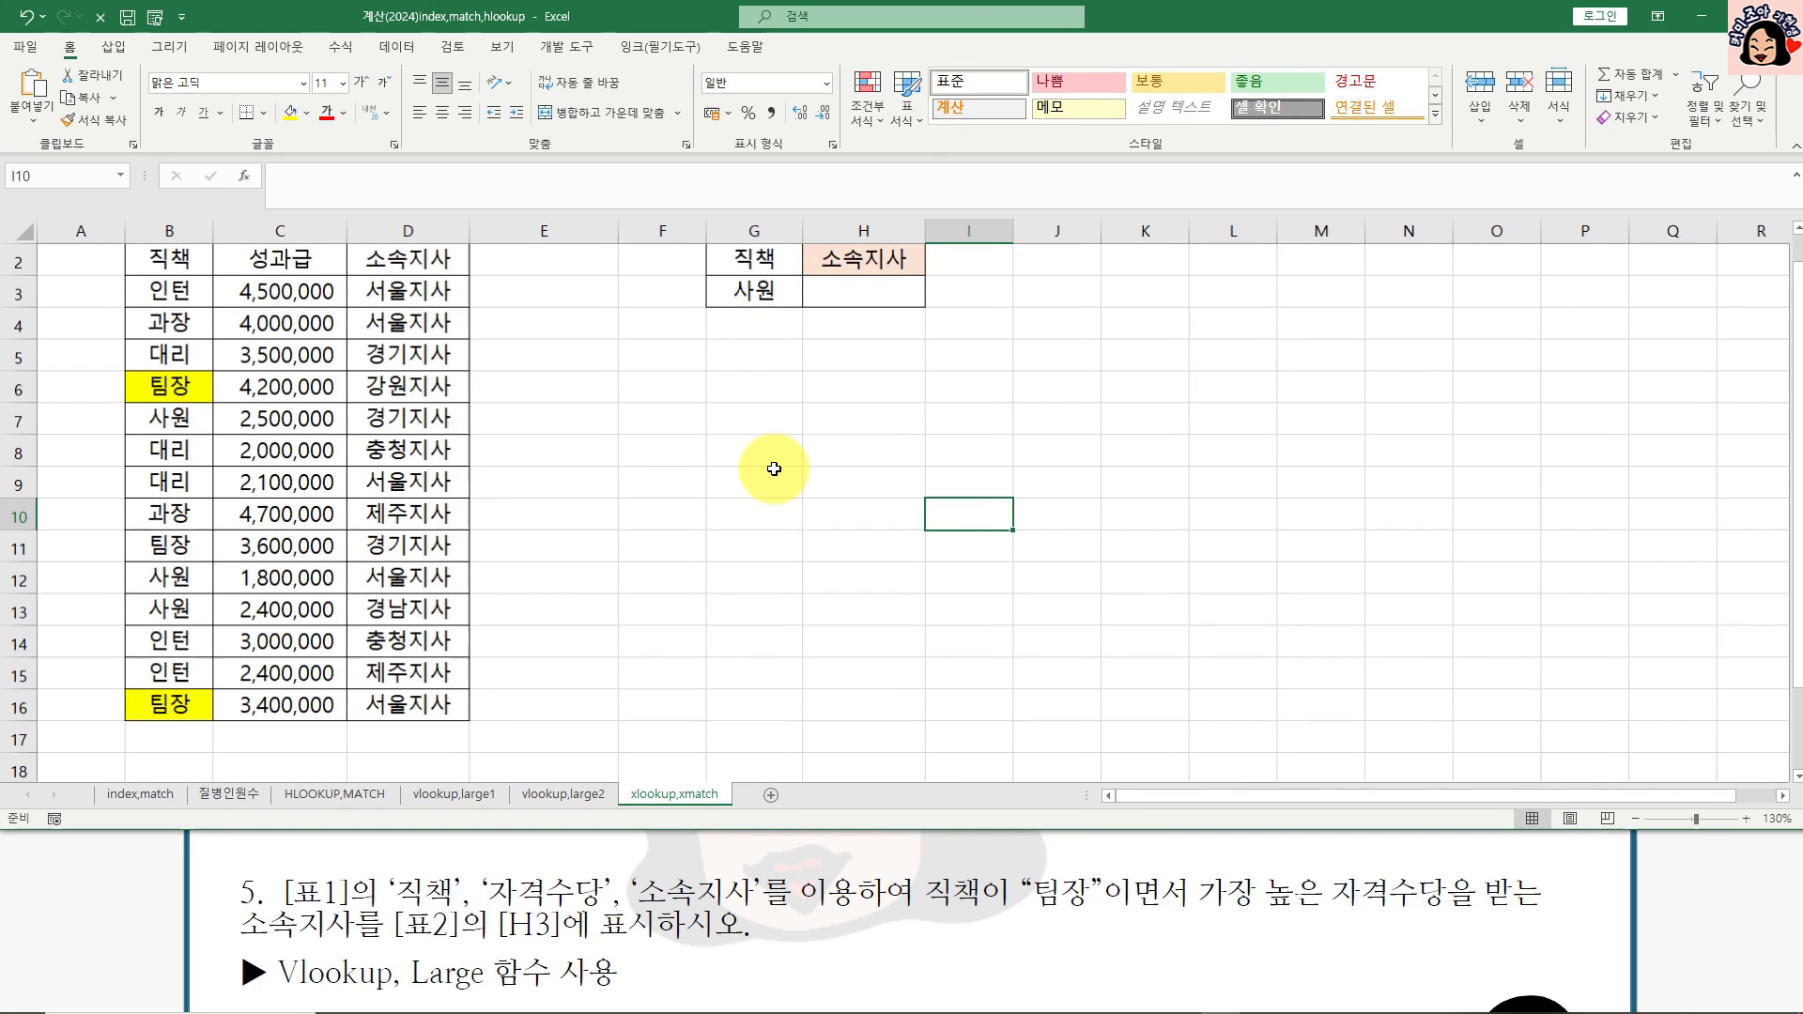
pyautogui.keyDown('ctrl'); pyautogui.scroll(2, 861, 490); pyautogui.keyUp('ctrl')
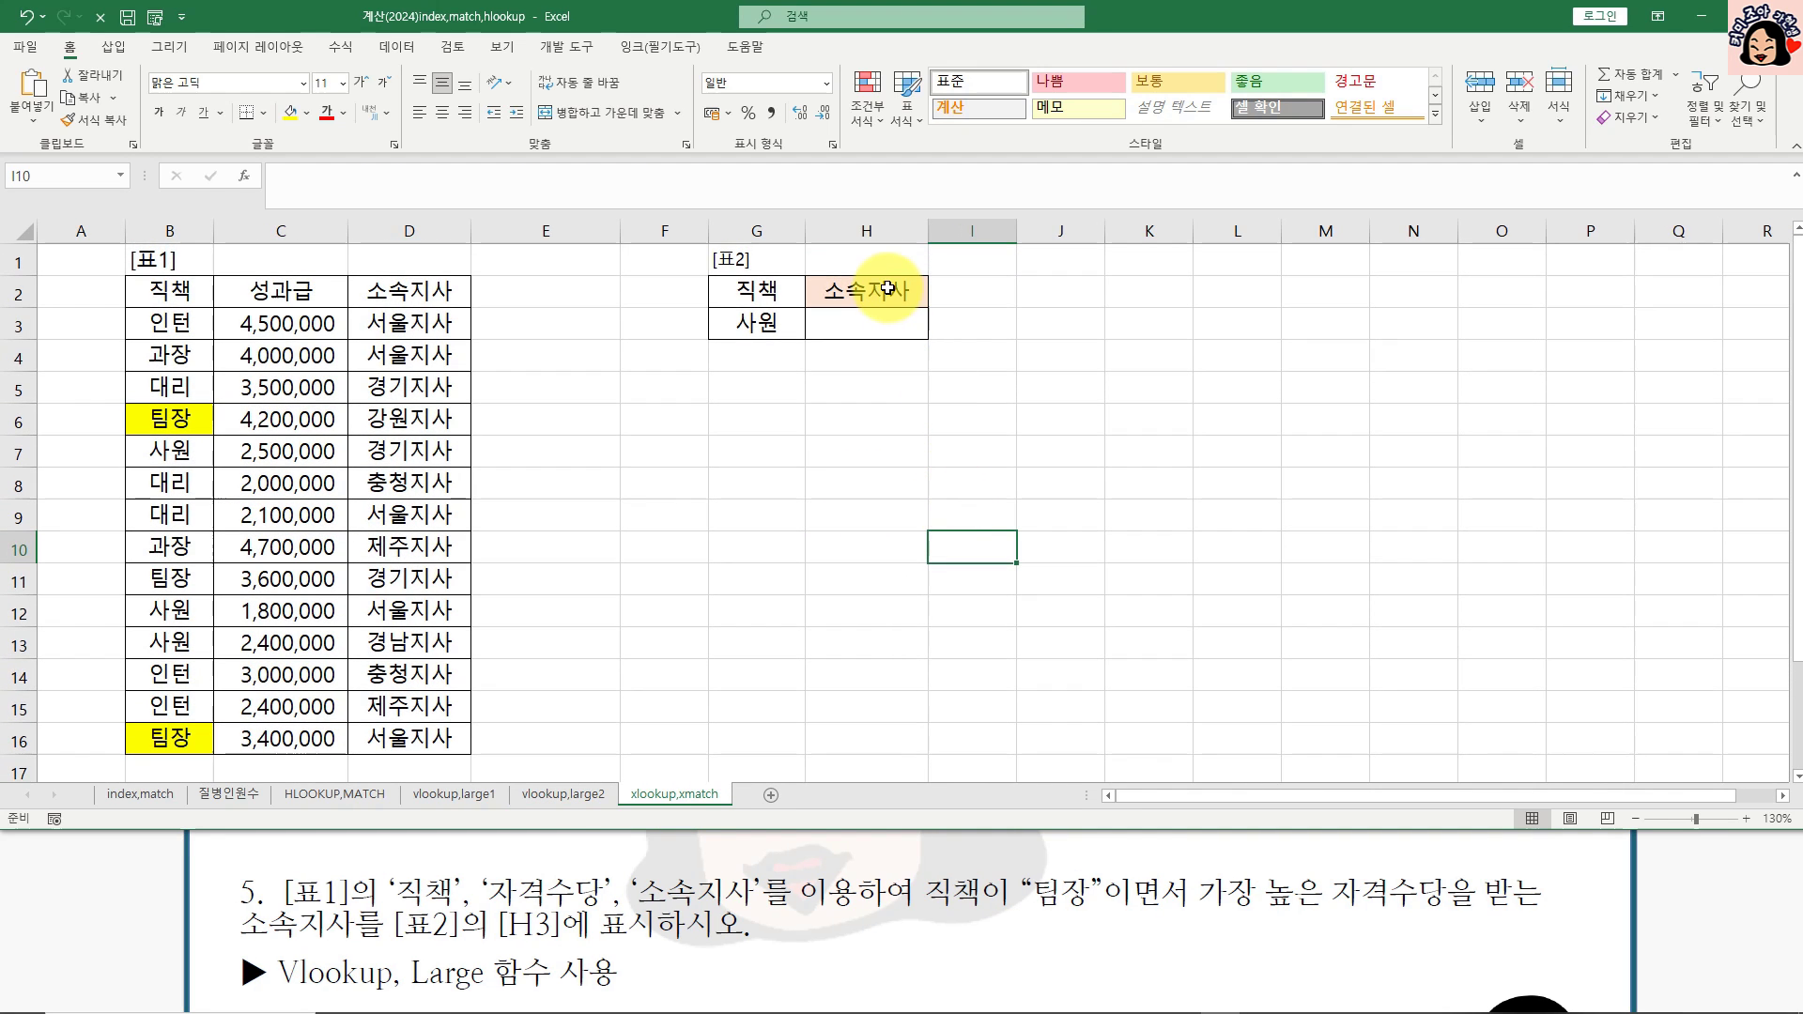
pyautogui.click(878, 326)
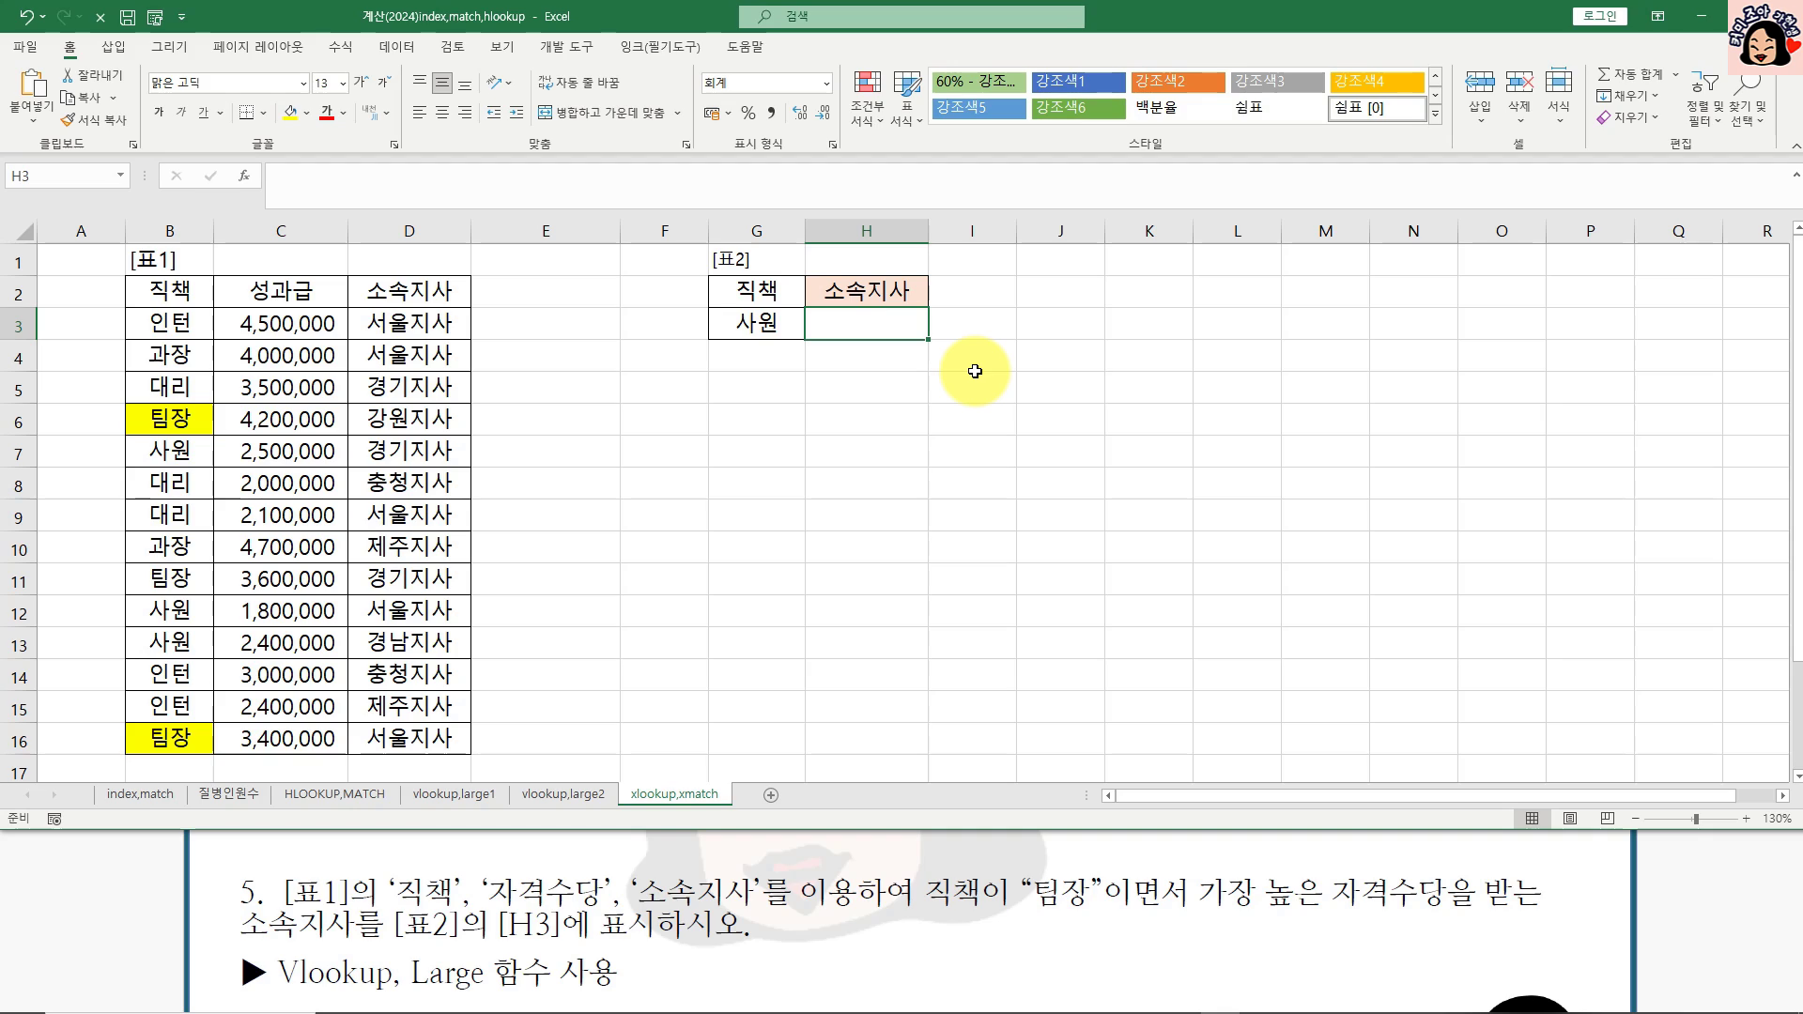
pyautogui.write('=')
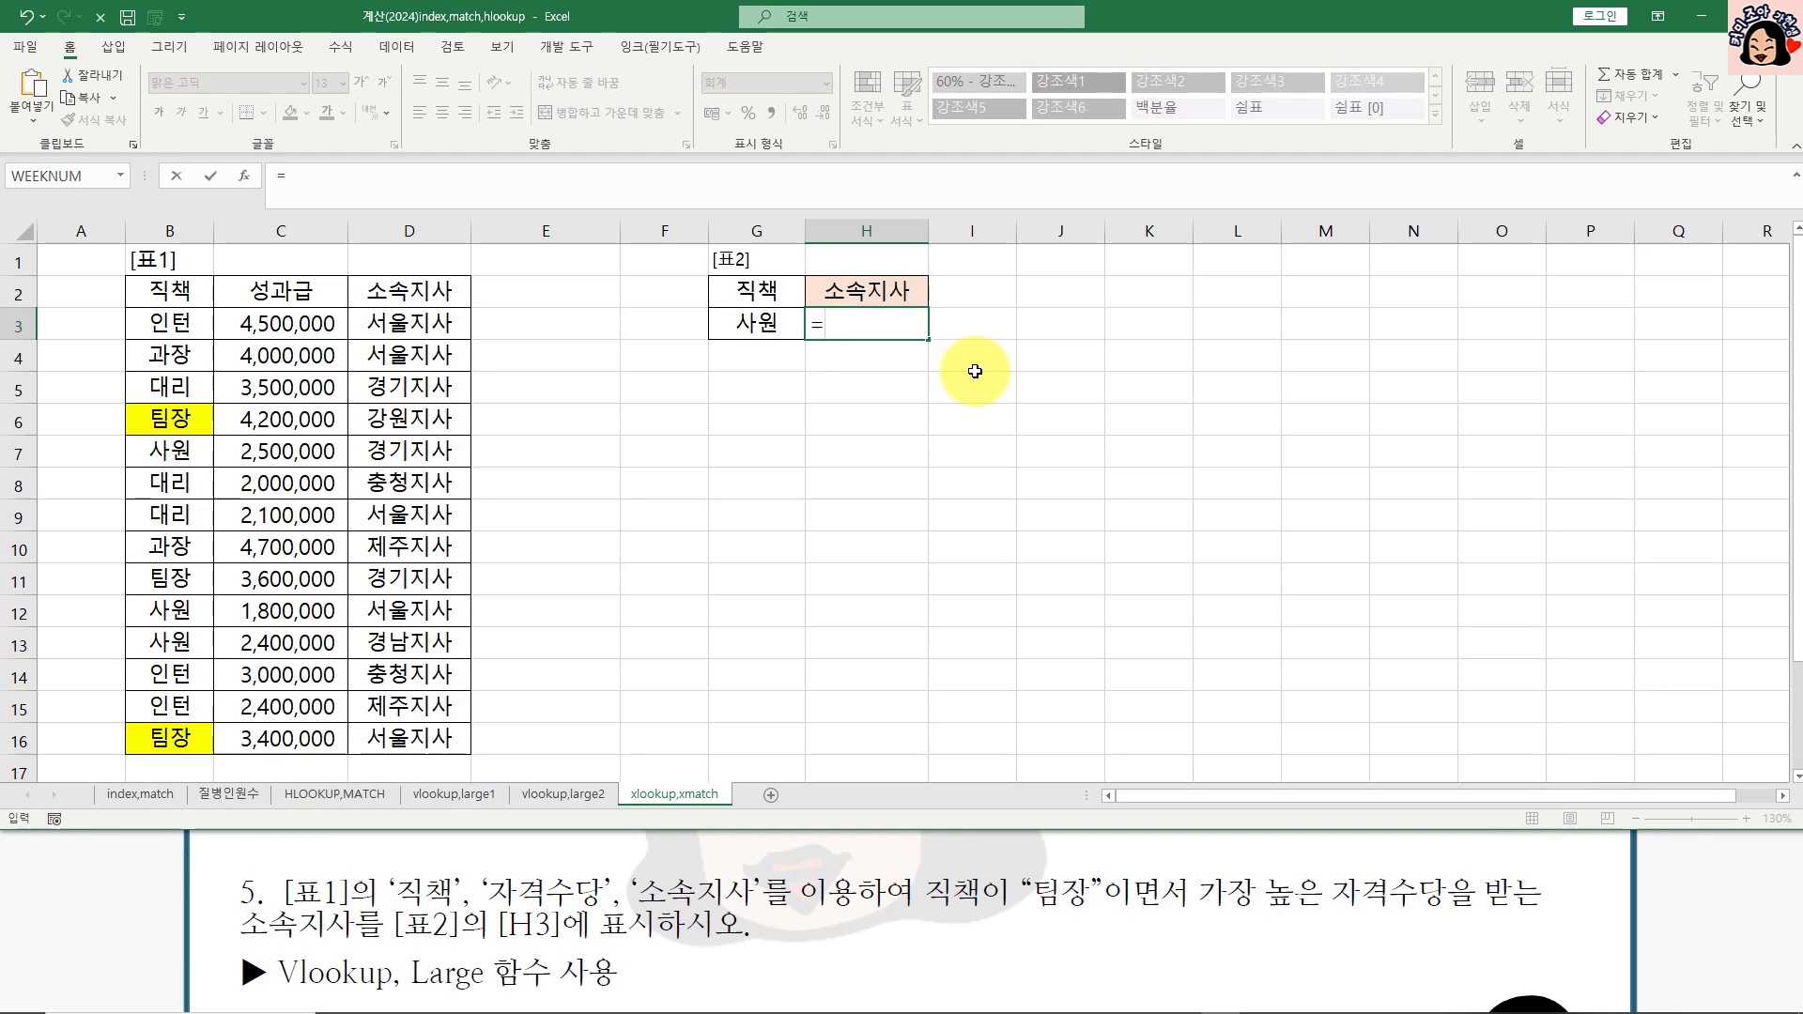
pyautogui.write('xl')
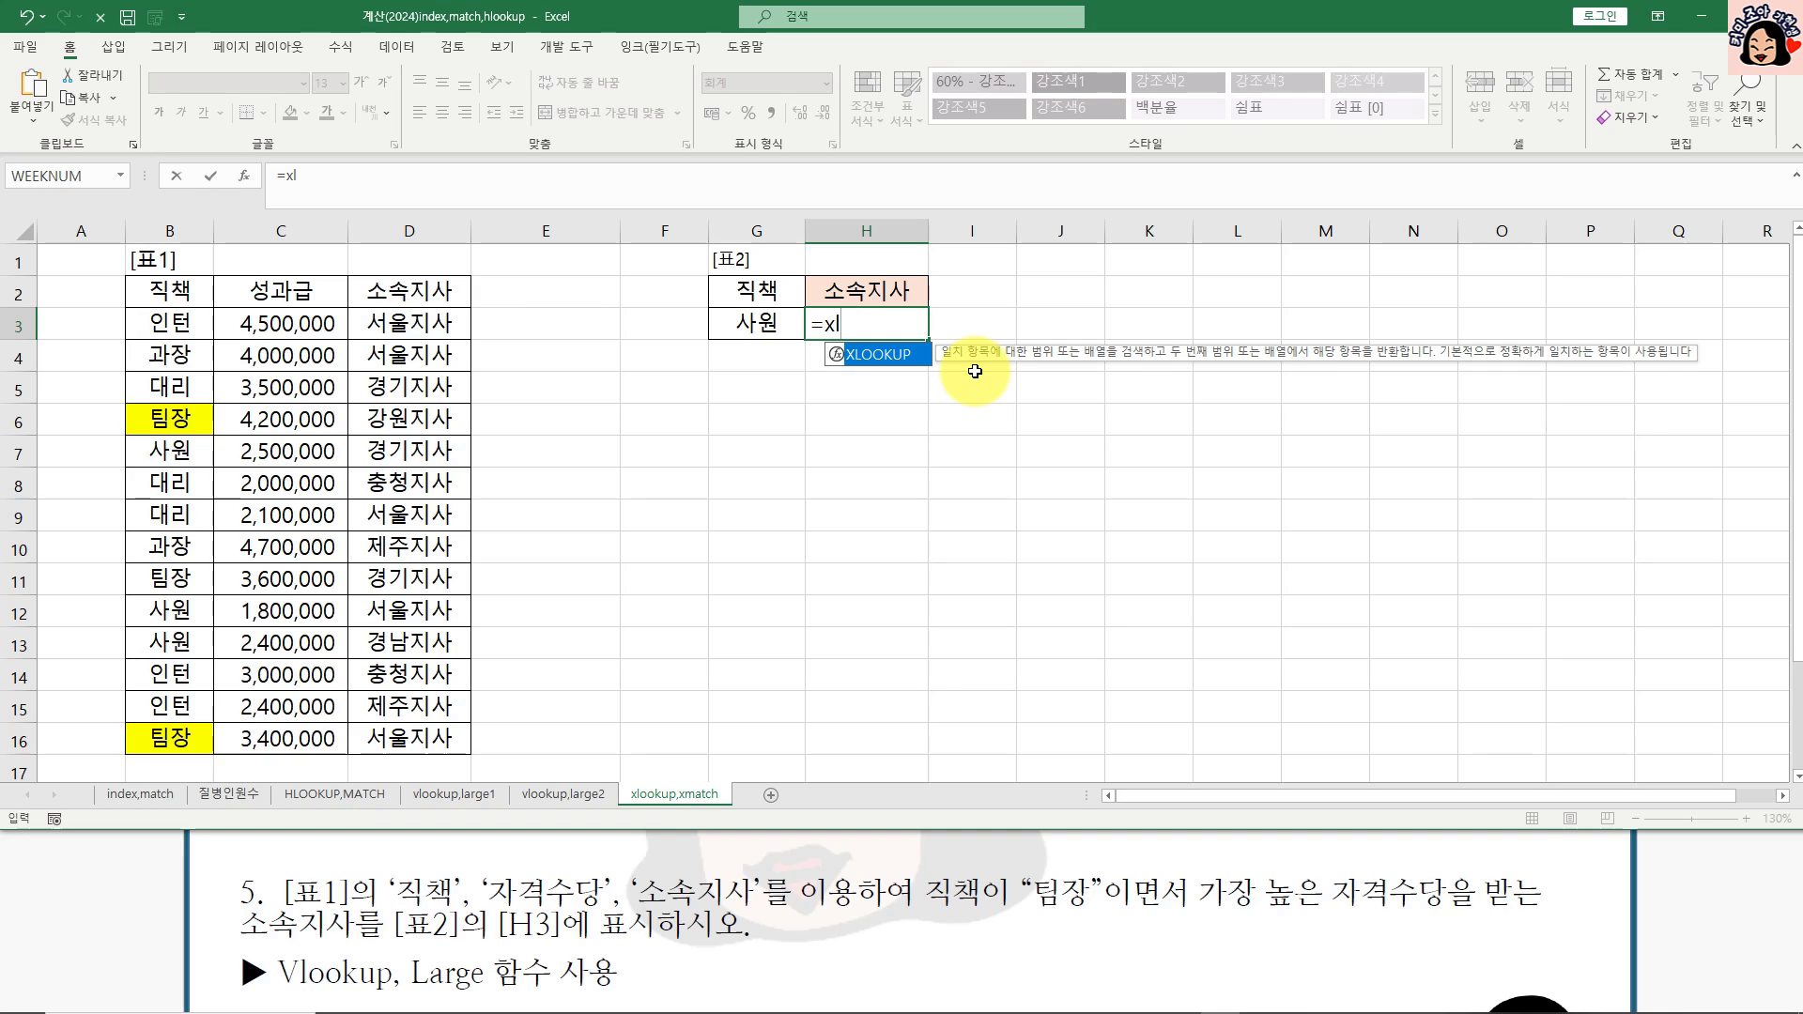
pyautogui.press('Tab')
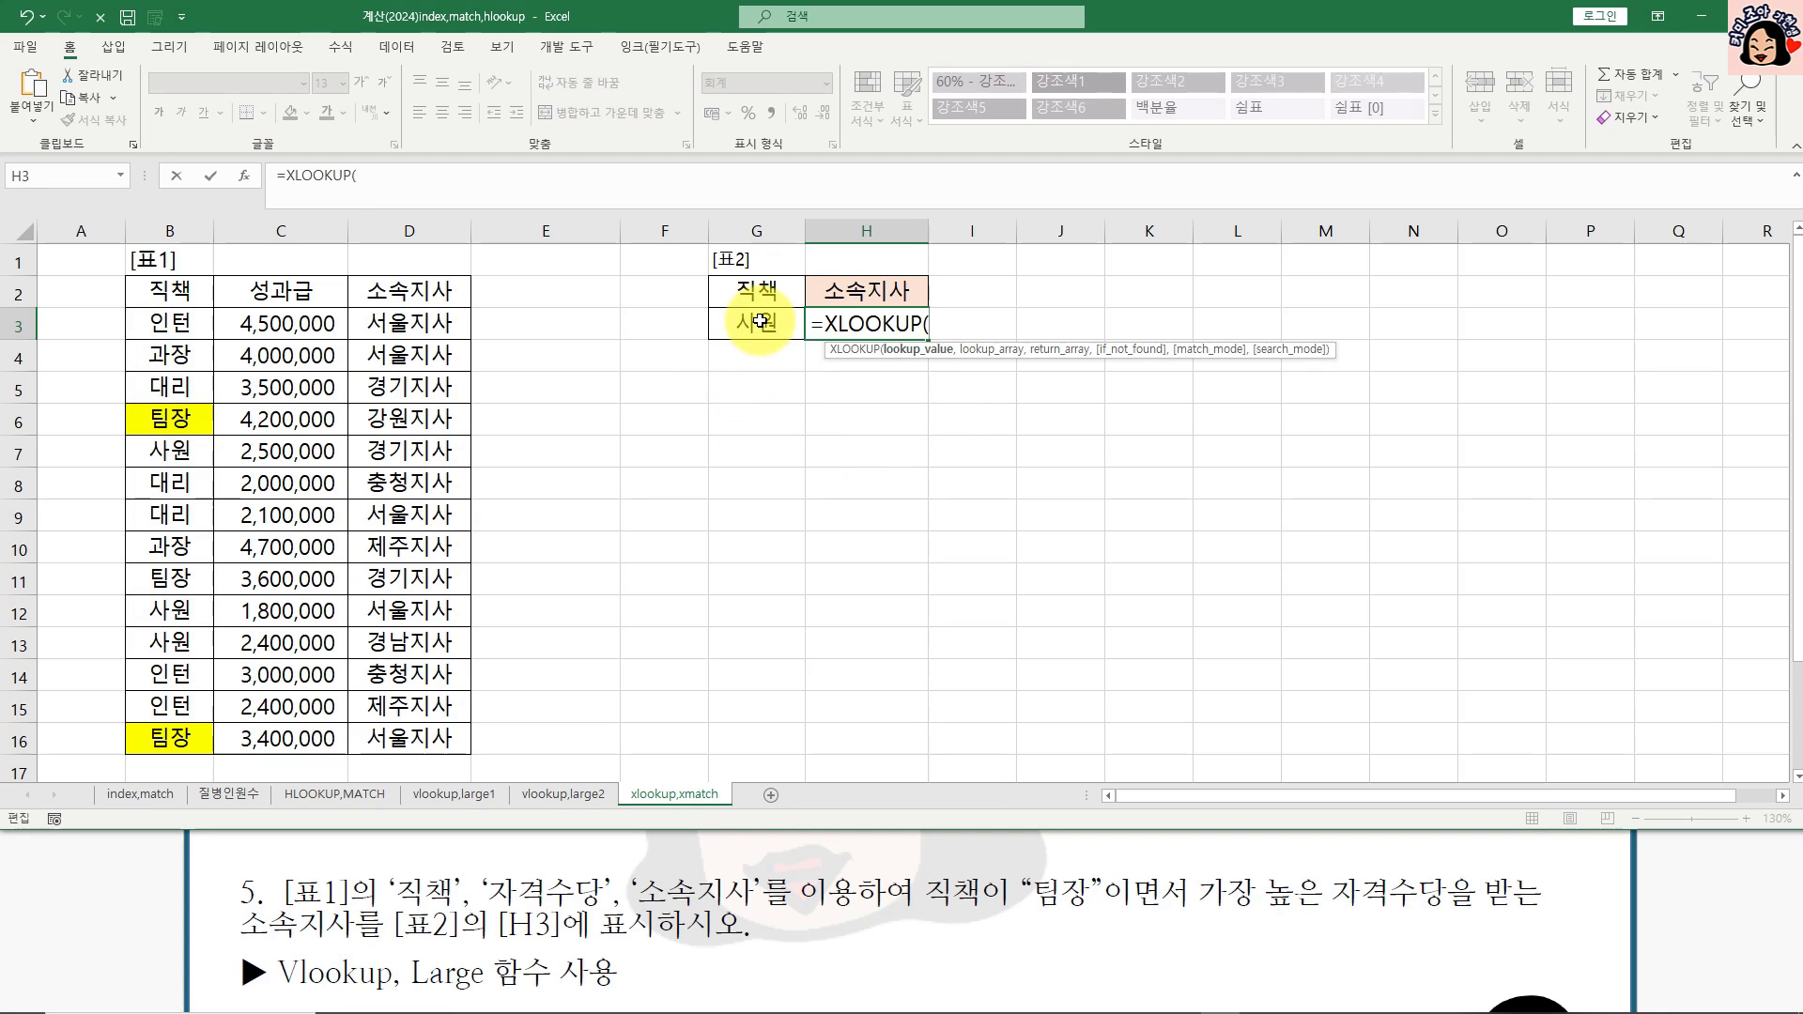
pyautogui.click(761, 321)
pyautogui.write(',')
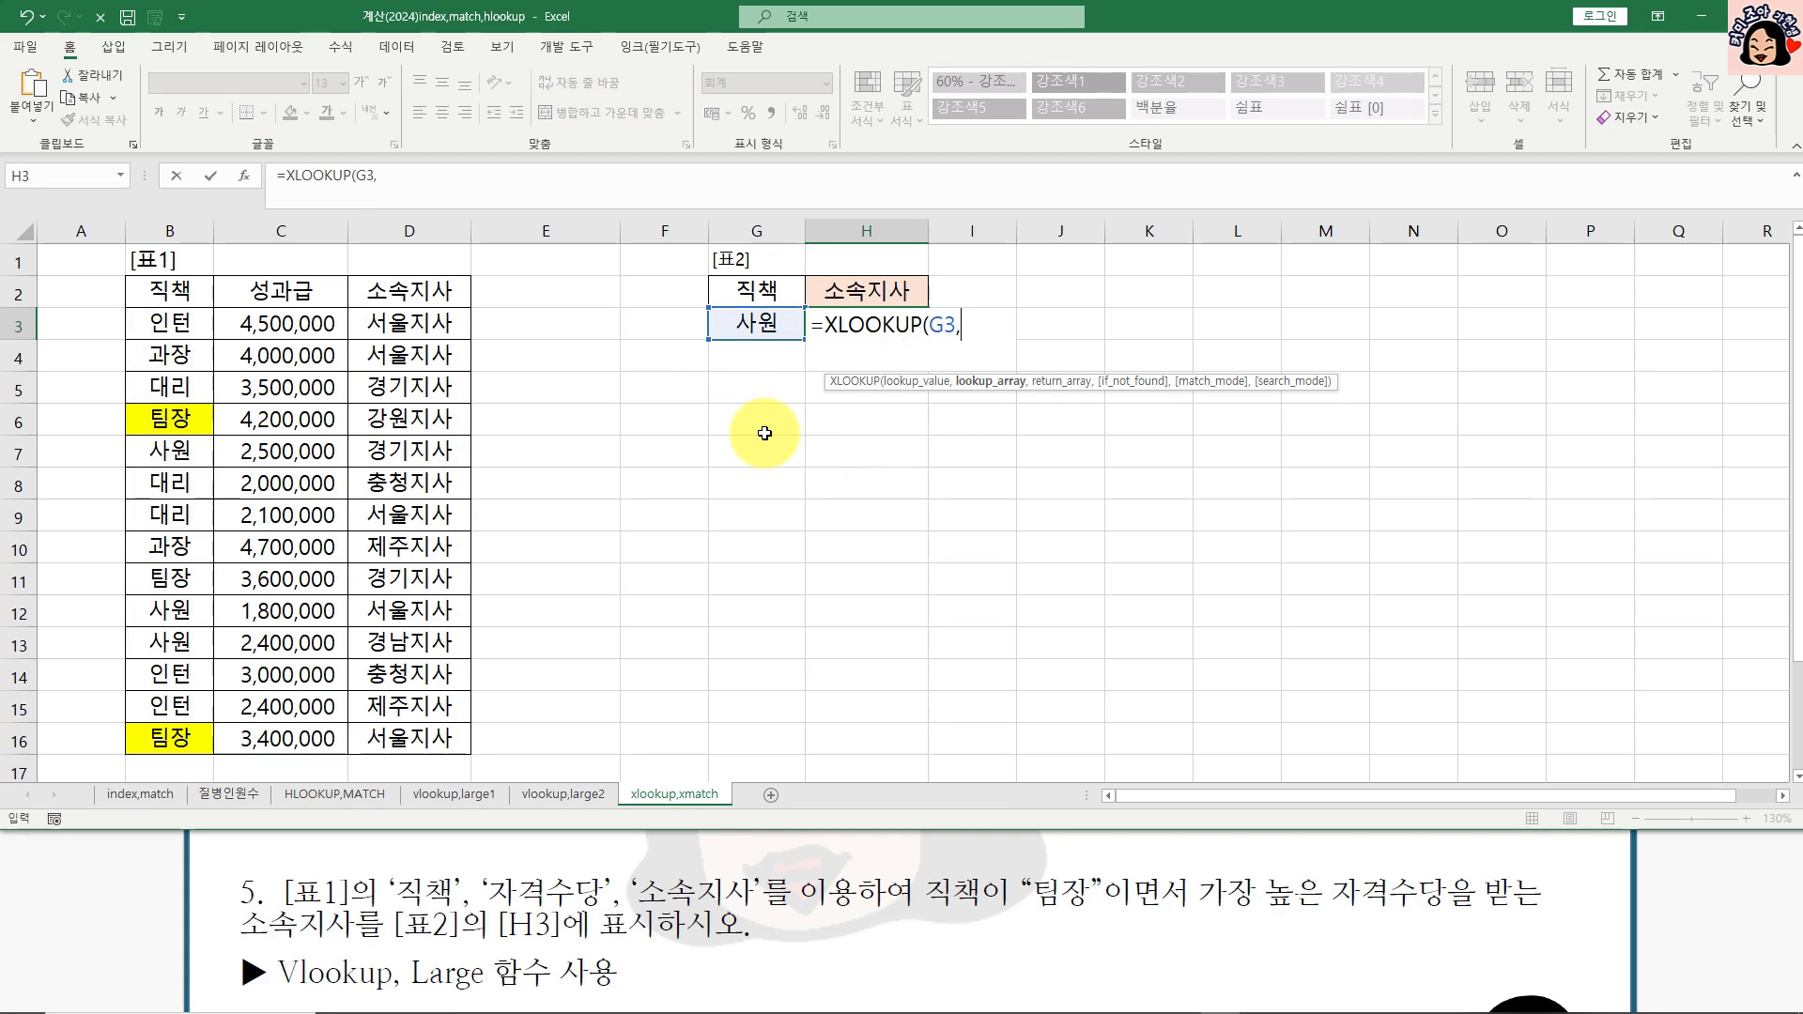
# Step: Complete and enter the H3 formula with lookup array B3:B16 and return array D3:D16
pyautogui.moveTo(159, 324); pyautogui.dragTo(164, 739)
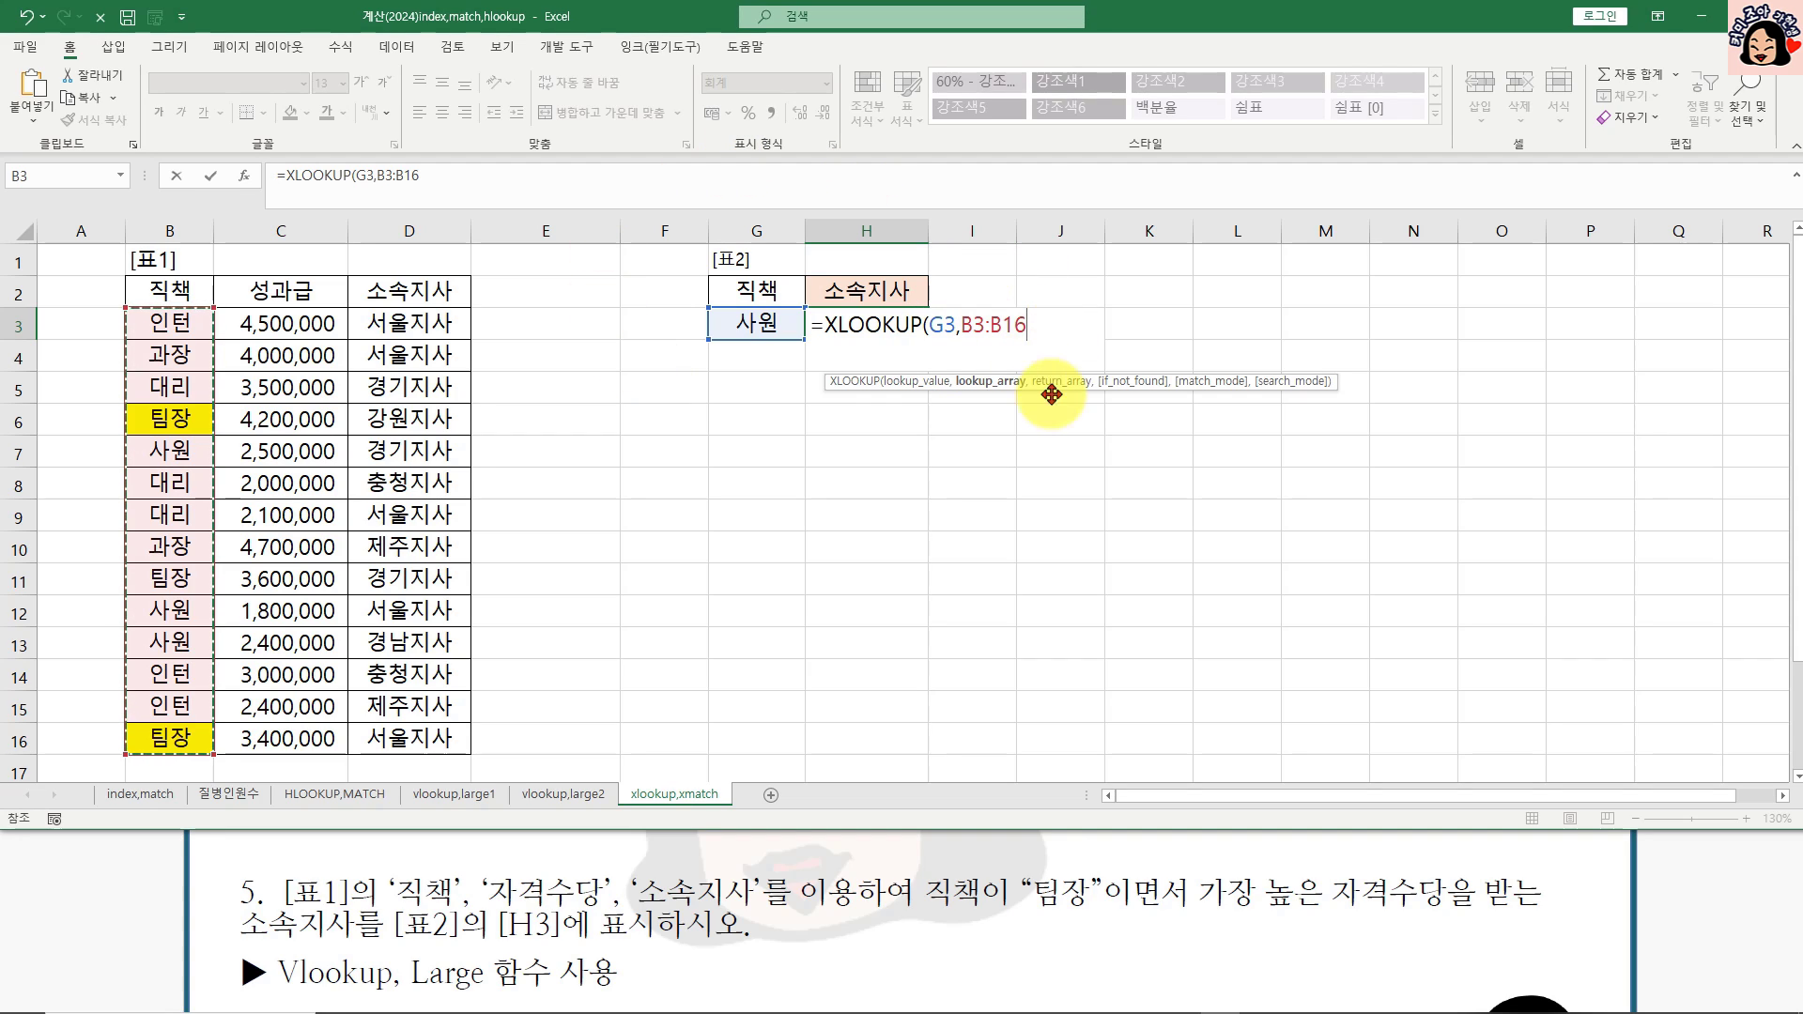
pyautogui.write(',')
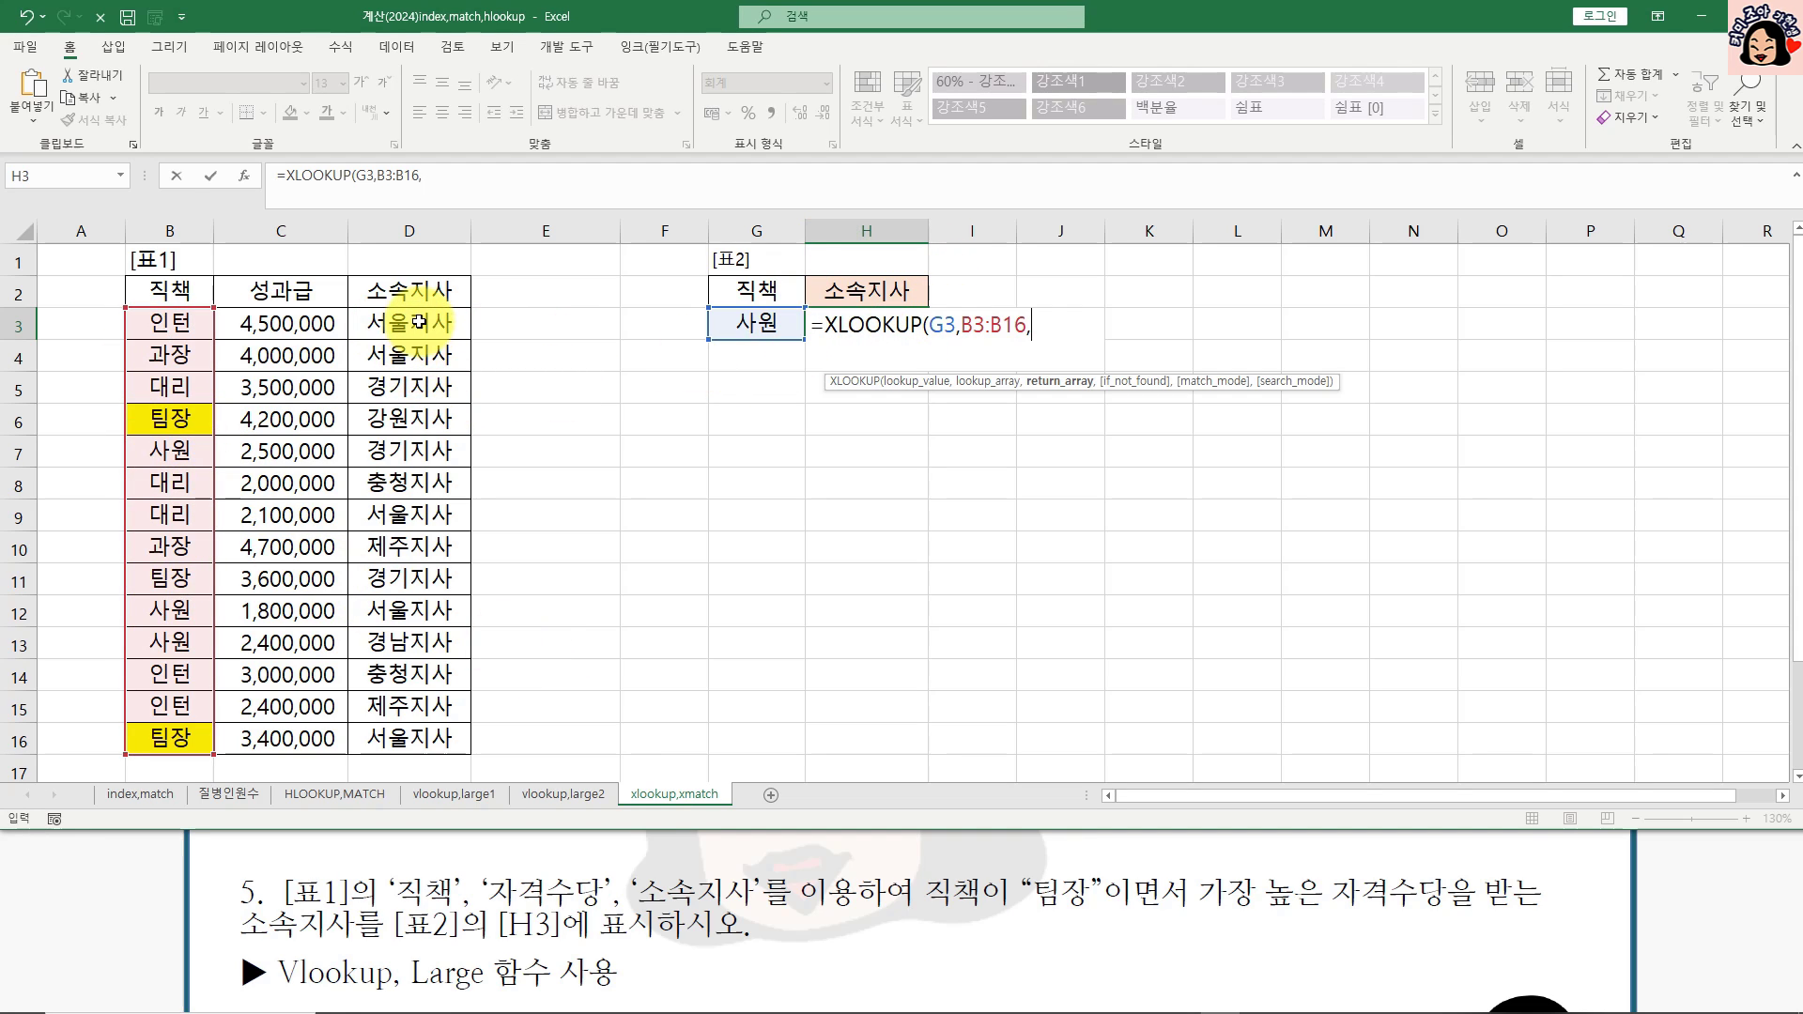
pyautogui.moveTo(423, 321); pyautogui.dragTo(410, 739)
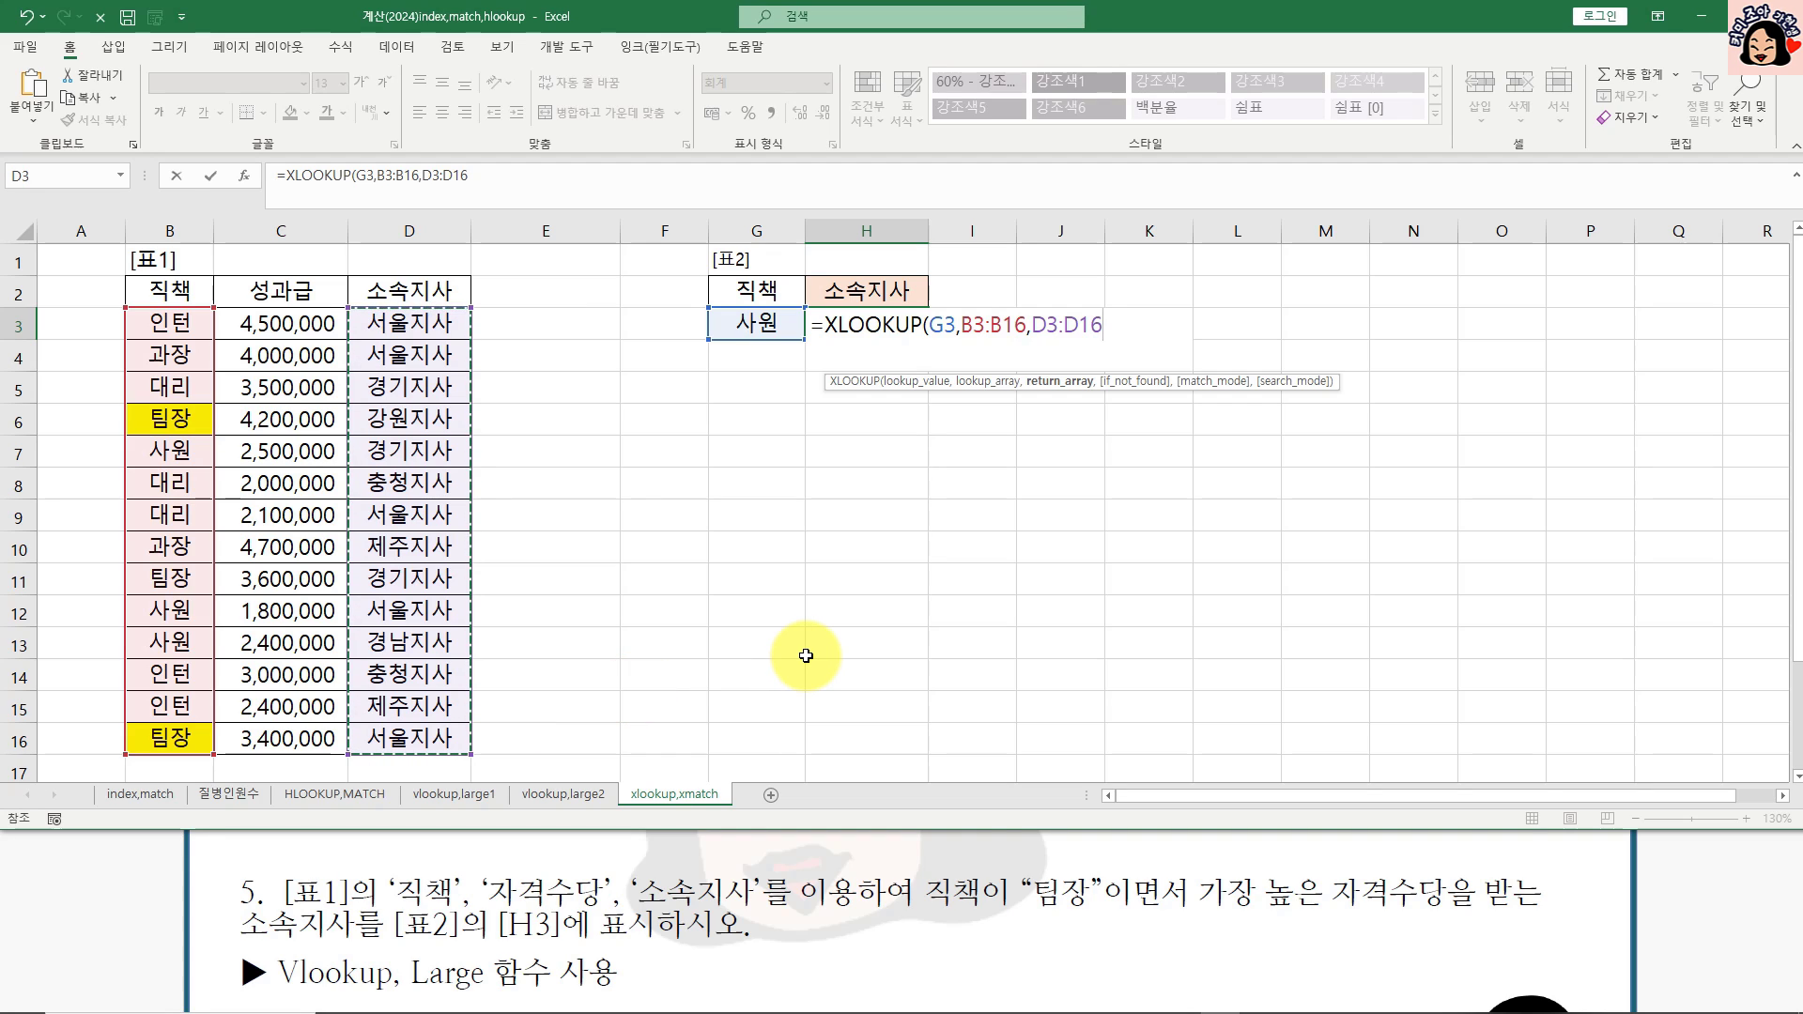
pyautogui.write(')')
pyautogui.hotkey('ctrl', 'Return')
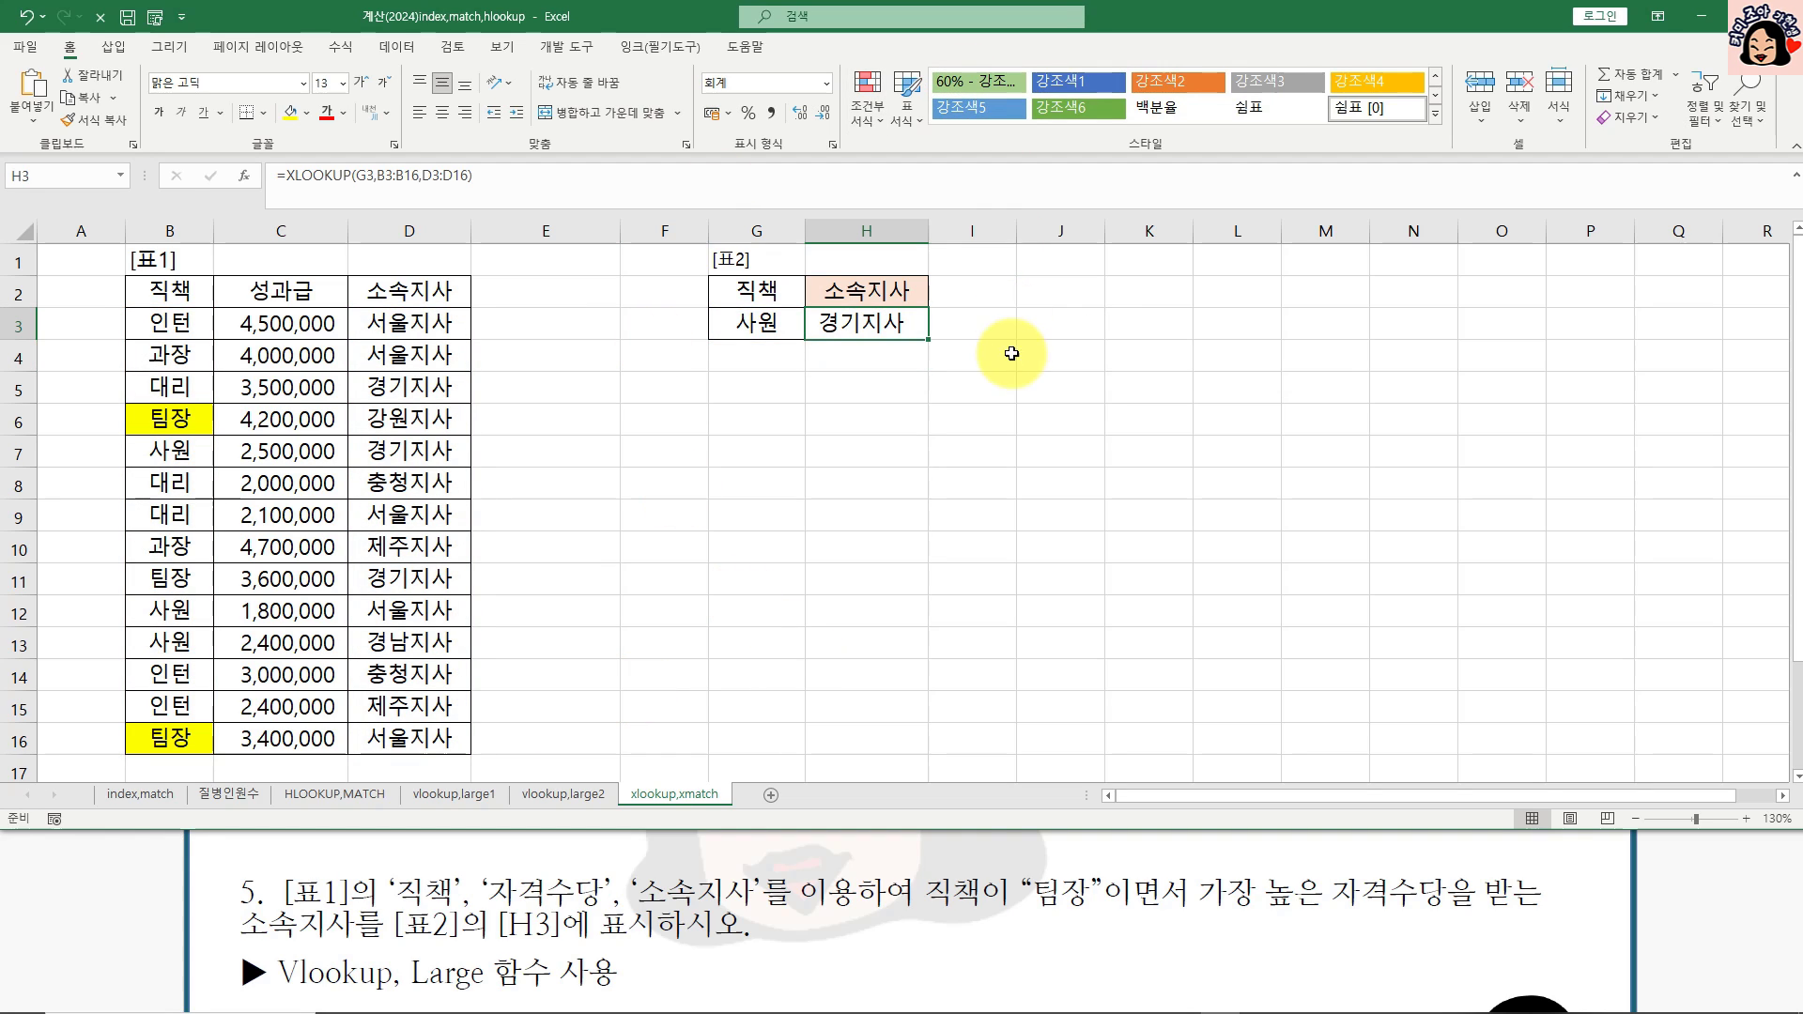
# Step: Open the function arguments of the XLOOKUP in H3 and review its lookup value, lookup array and return array
pyautogui.doubleClick(864, 323)
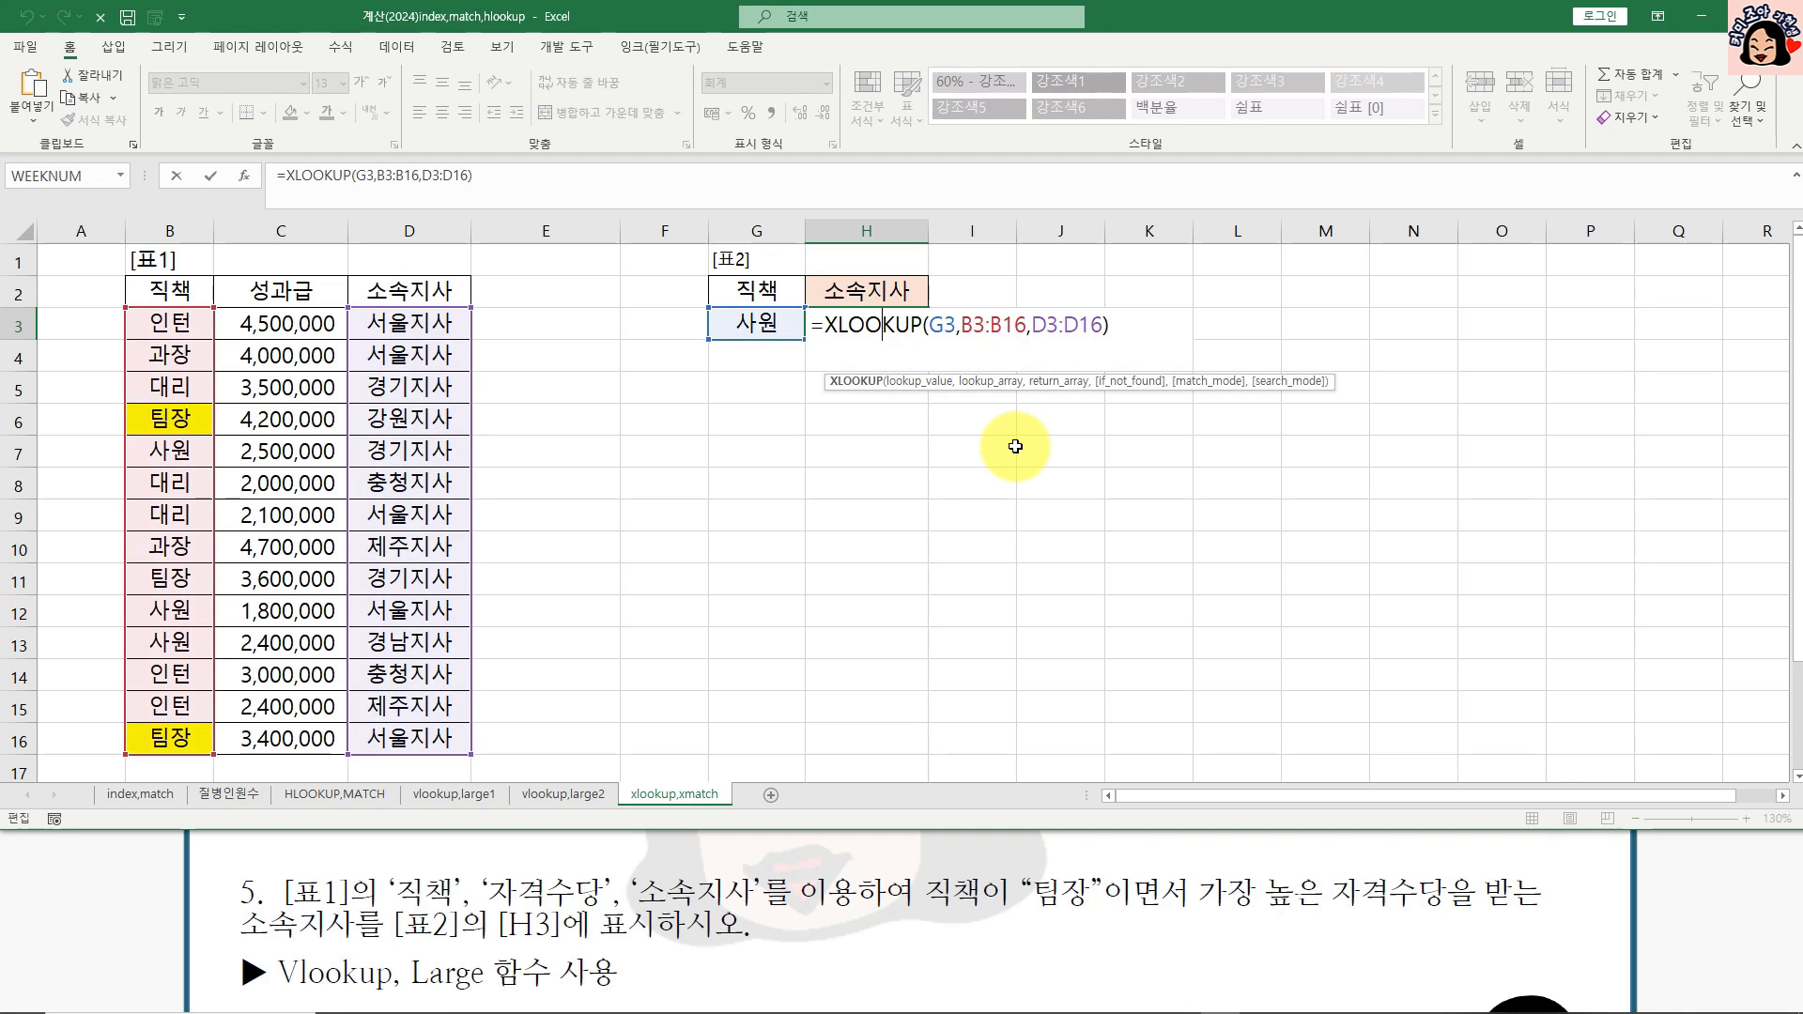
pyautogui.click(247, 179)
pyautogui.moveTo(770, 240); pyautogui.dragTo(917, 389)
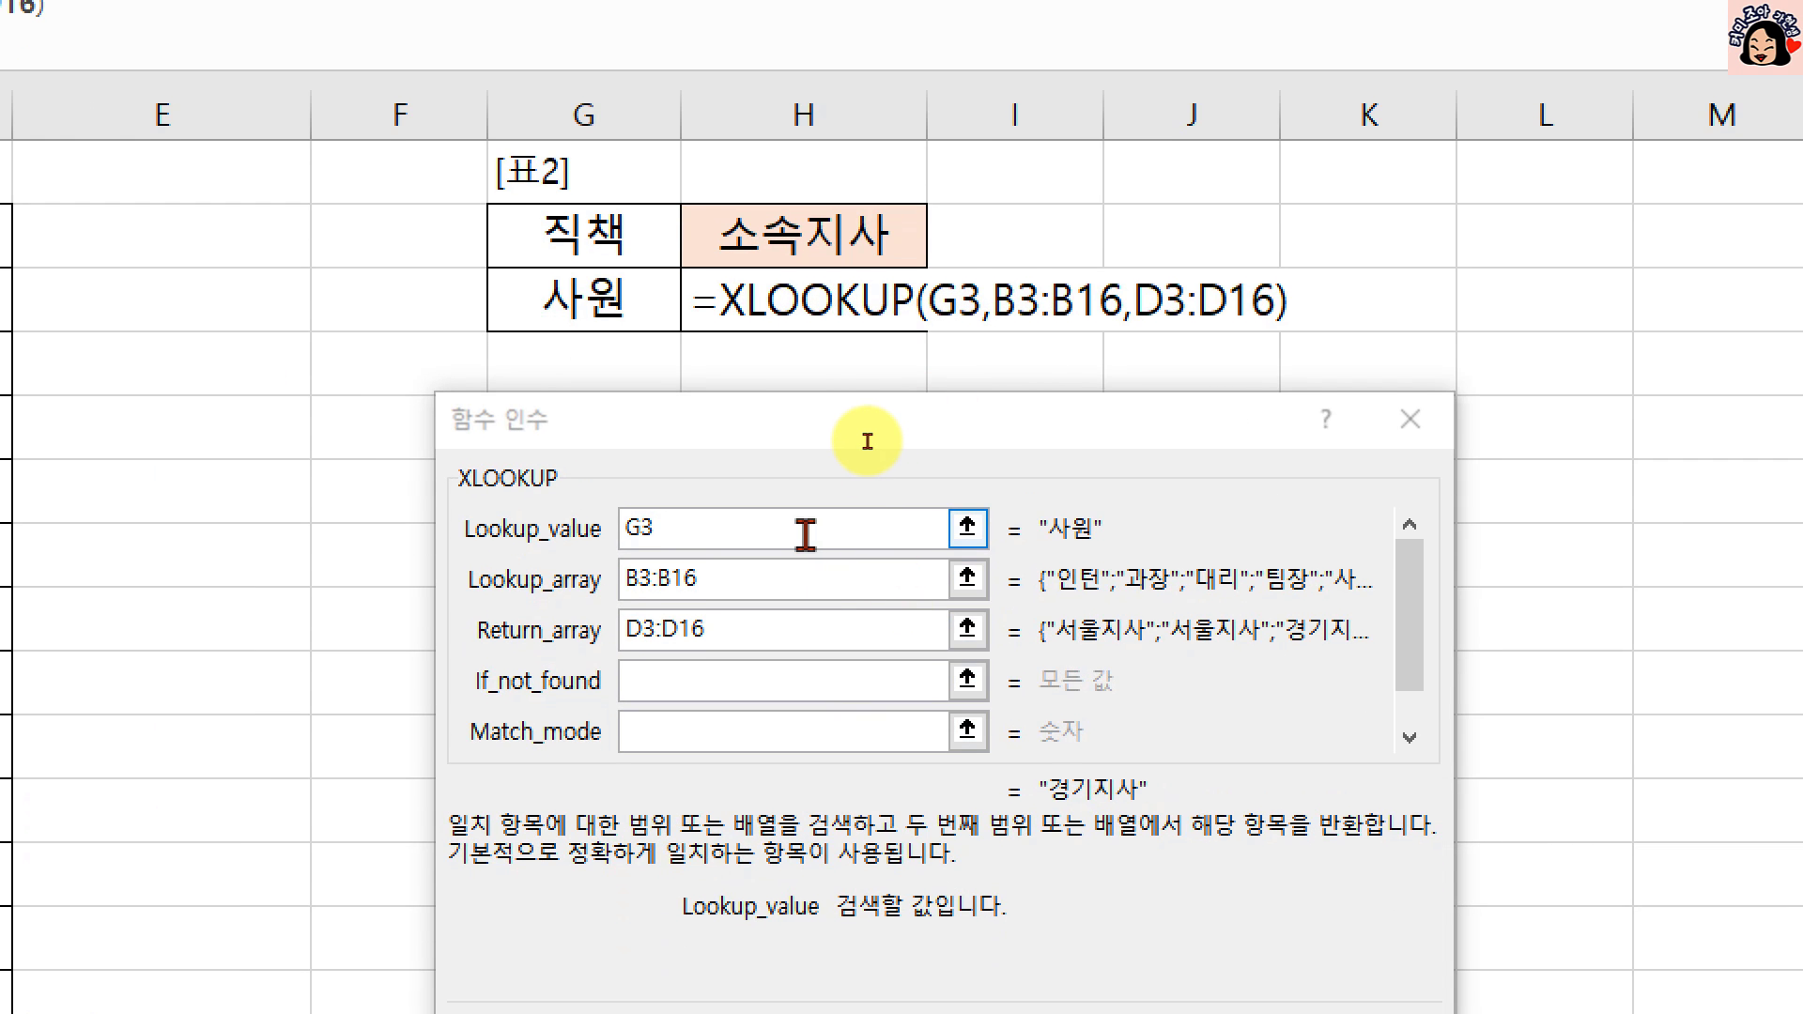
pyautogui.click(806, 535)
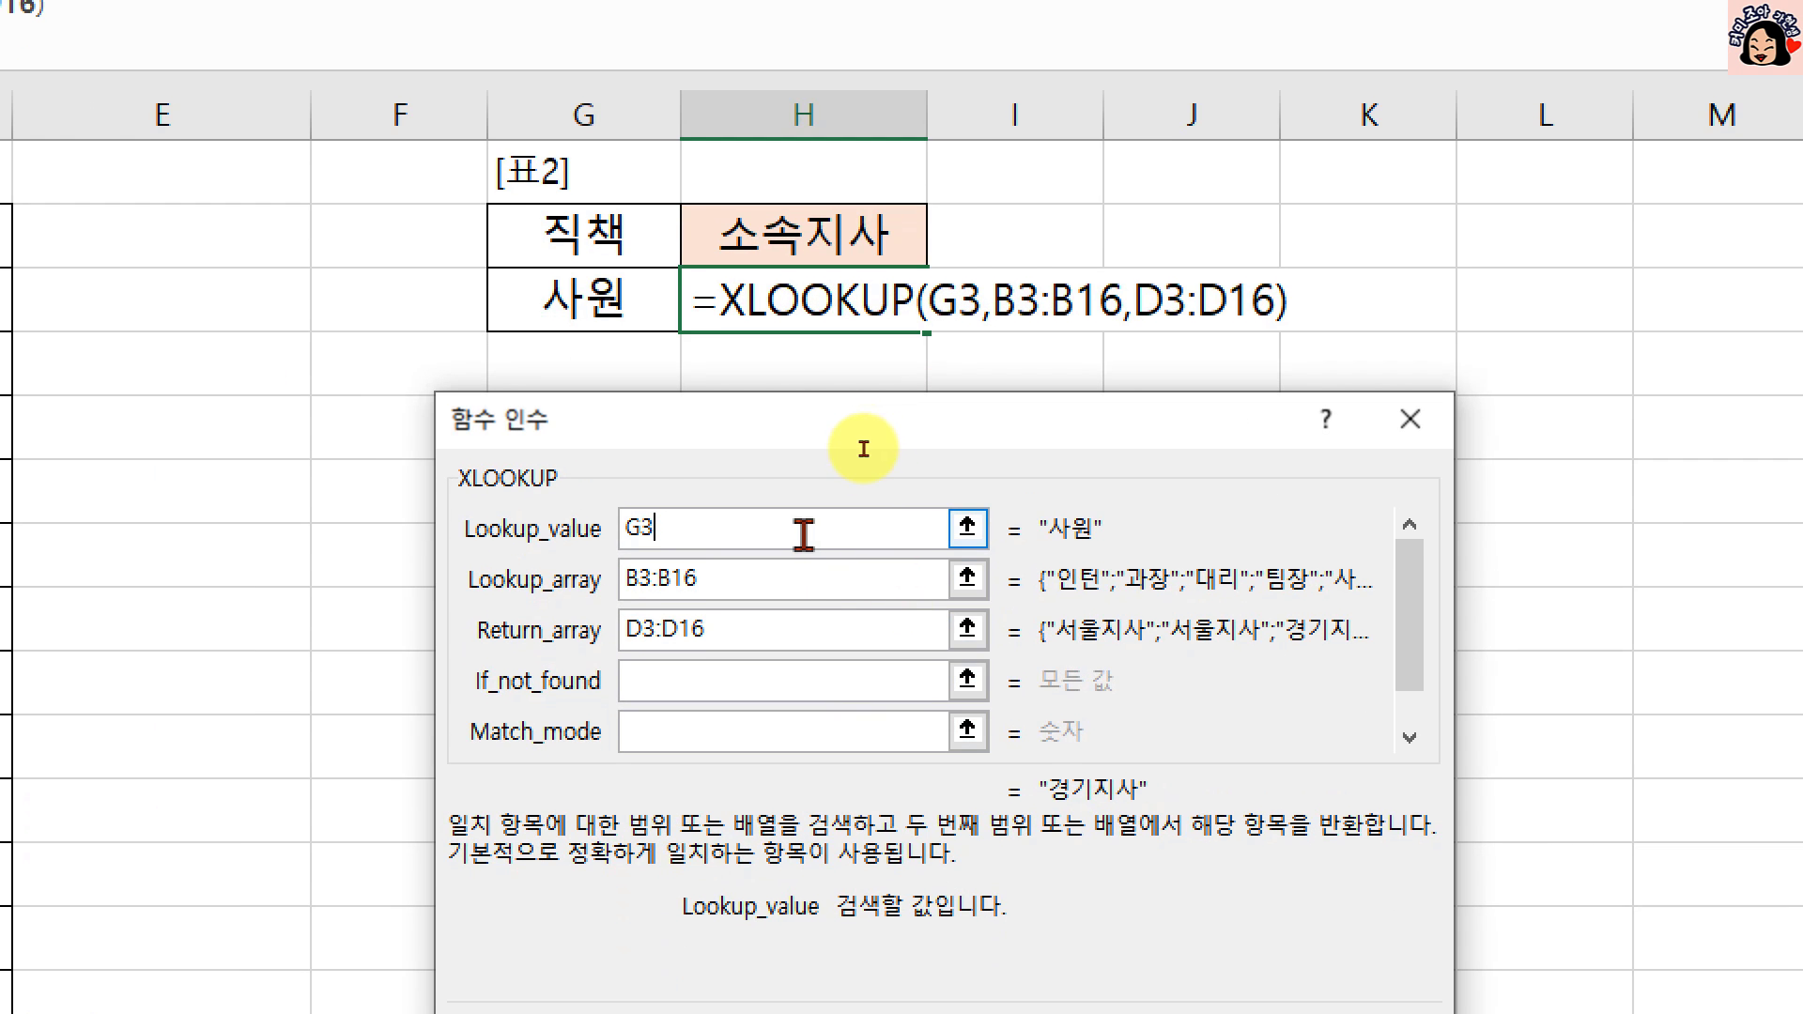
pyautogui.click(796, 578)
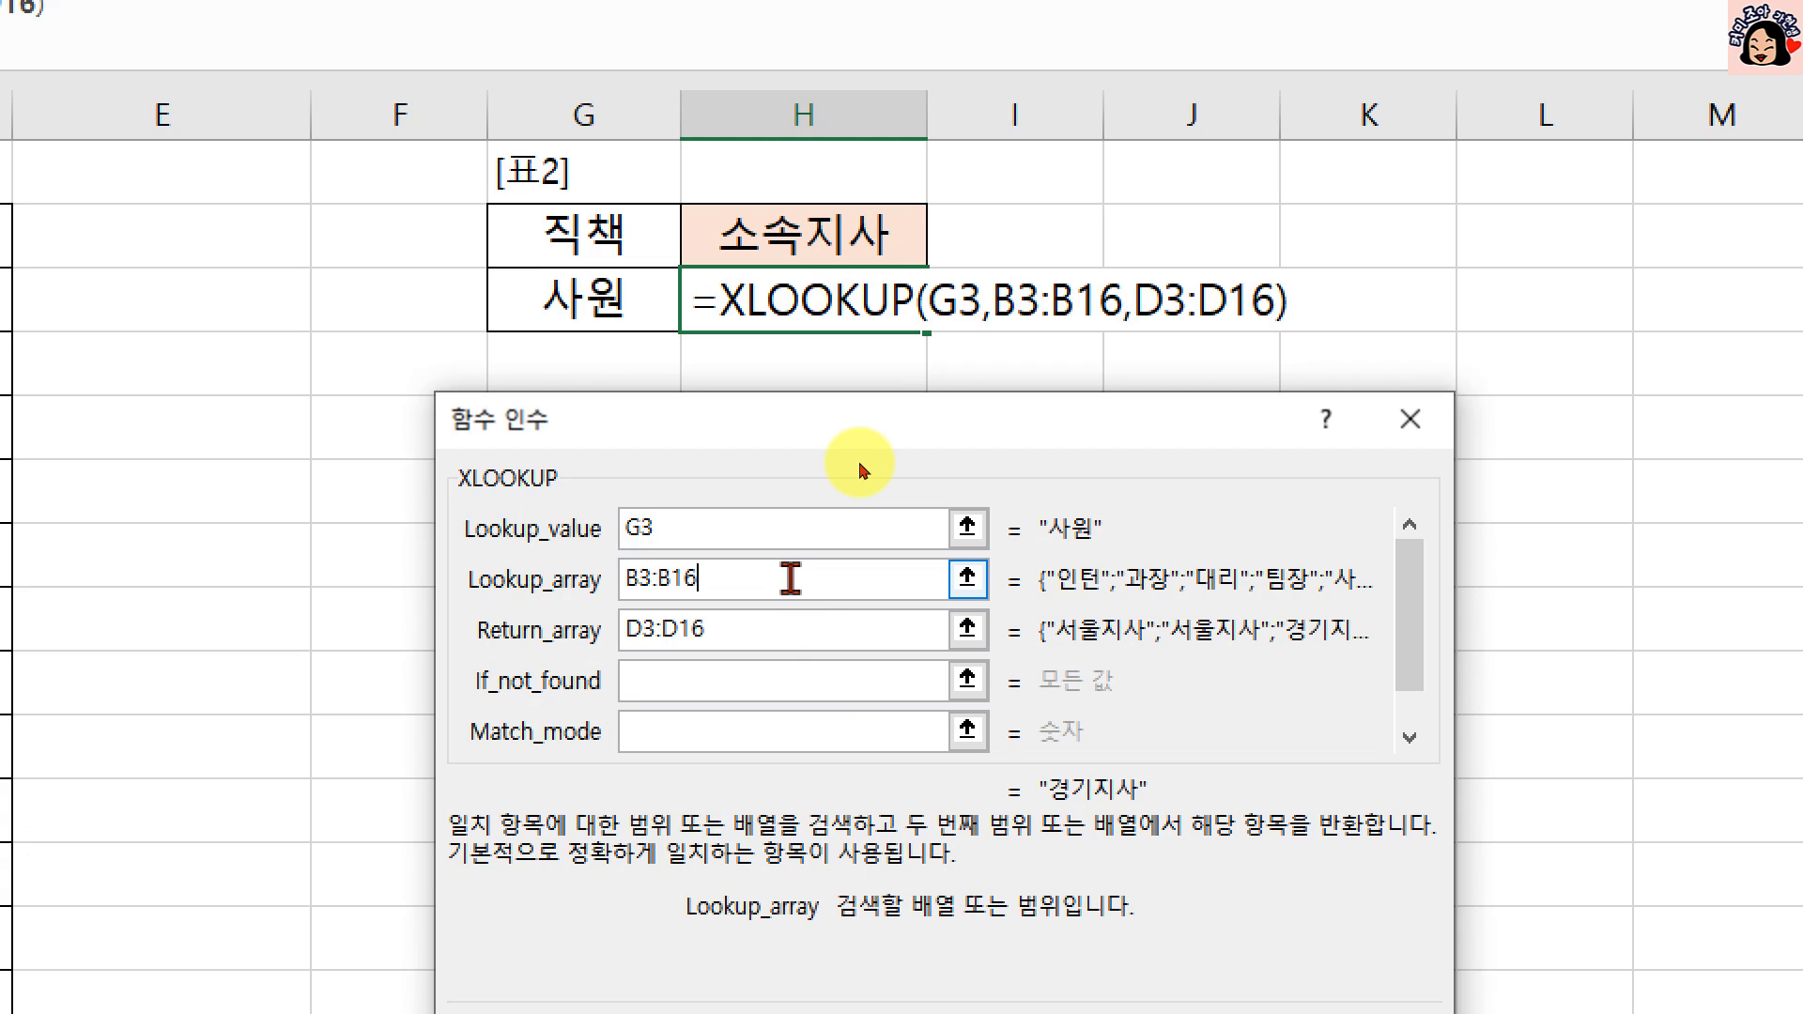
pyautogui.click(780, 630)
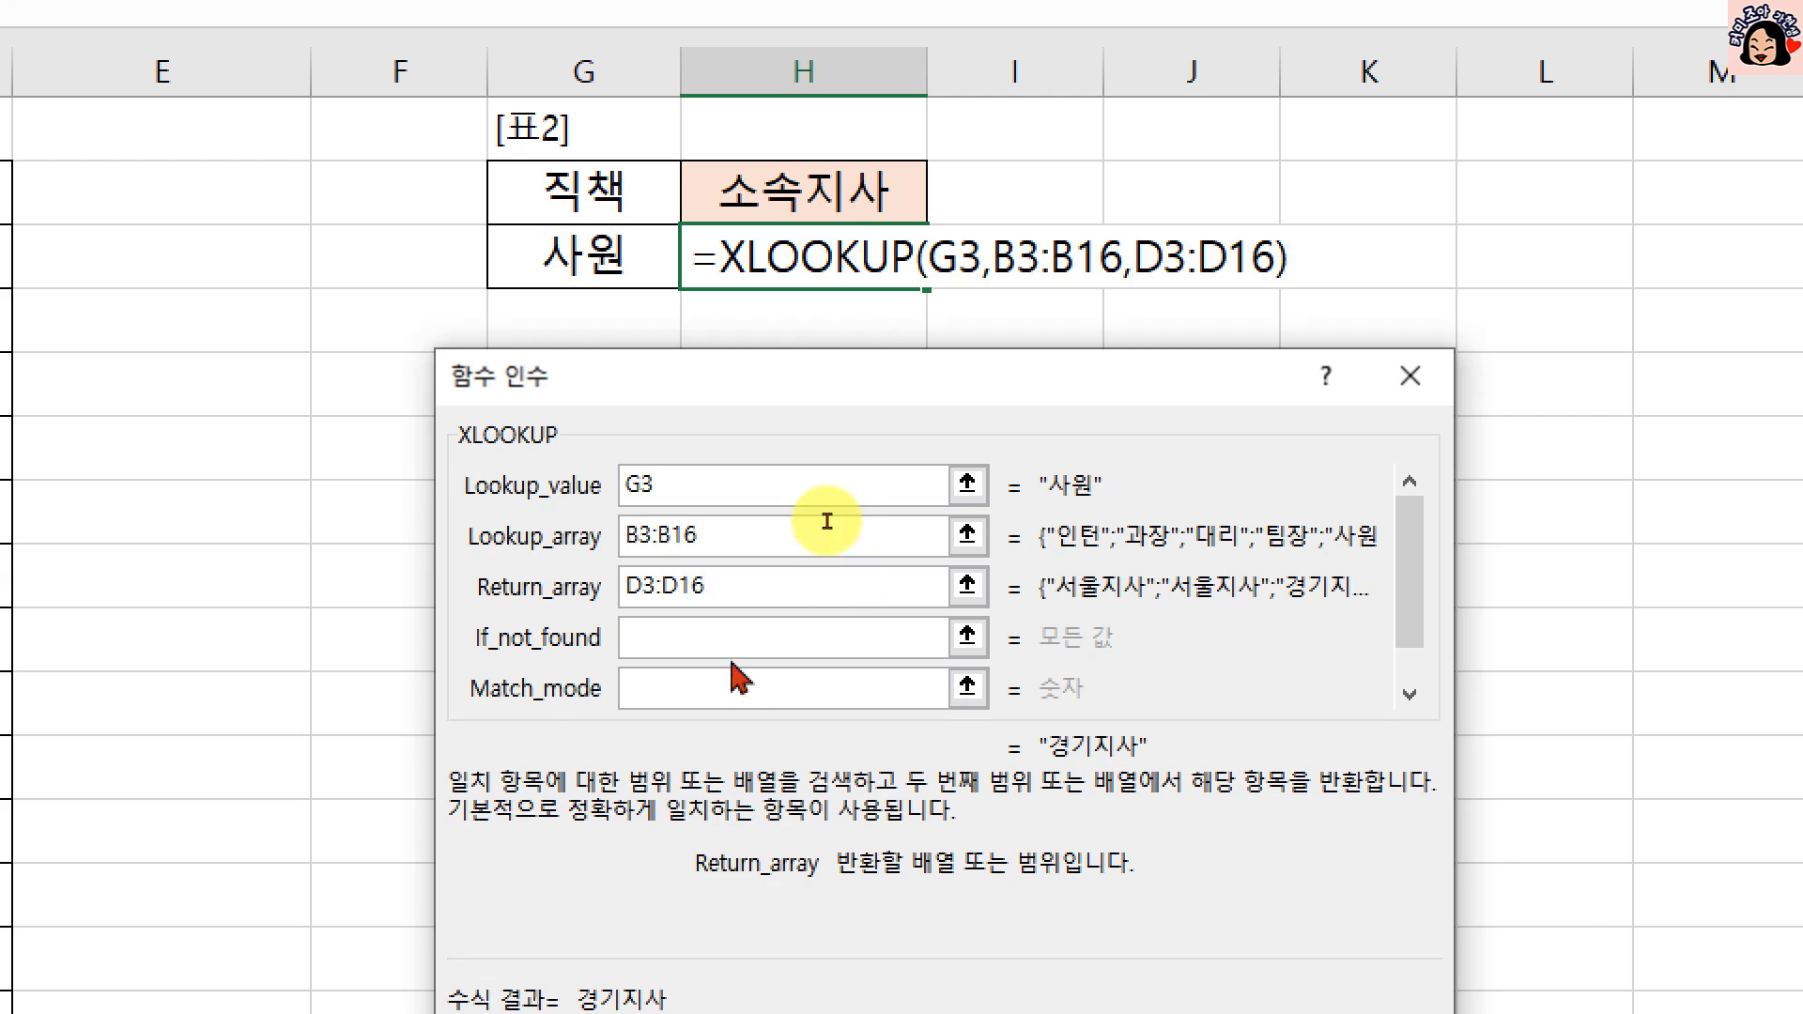
# Step: Set the If_not_found argument of the XLOOKUP to "없어" and move the arguments dialog slightly
pyautogui.click(683, 641)
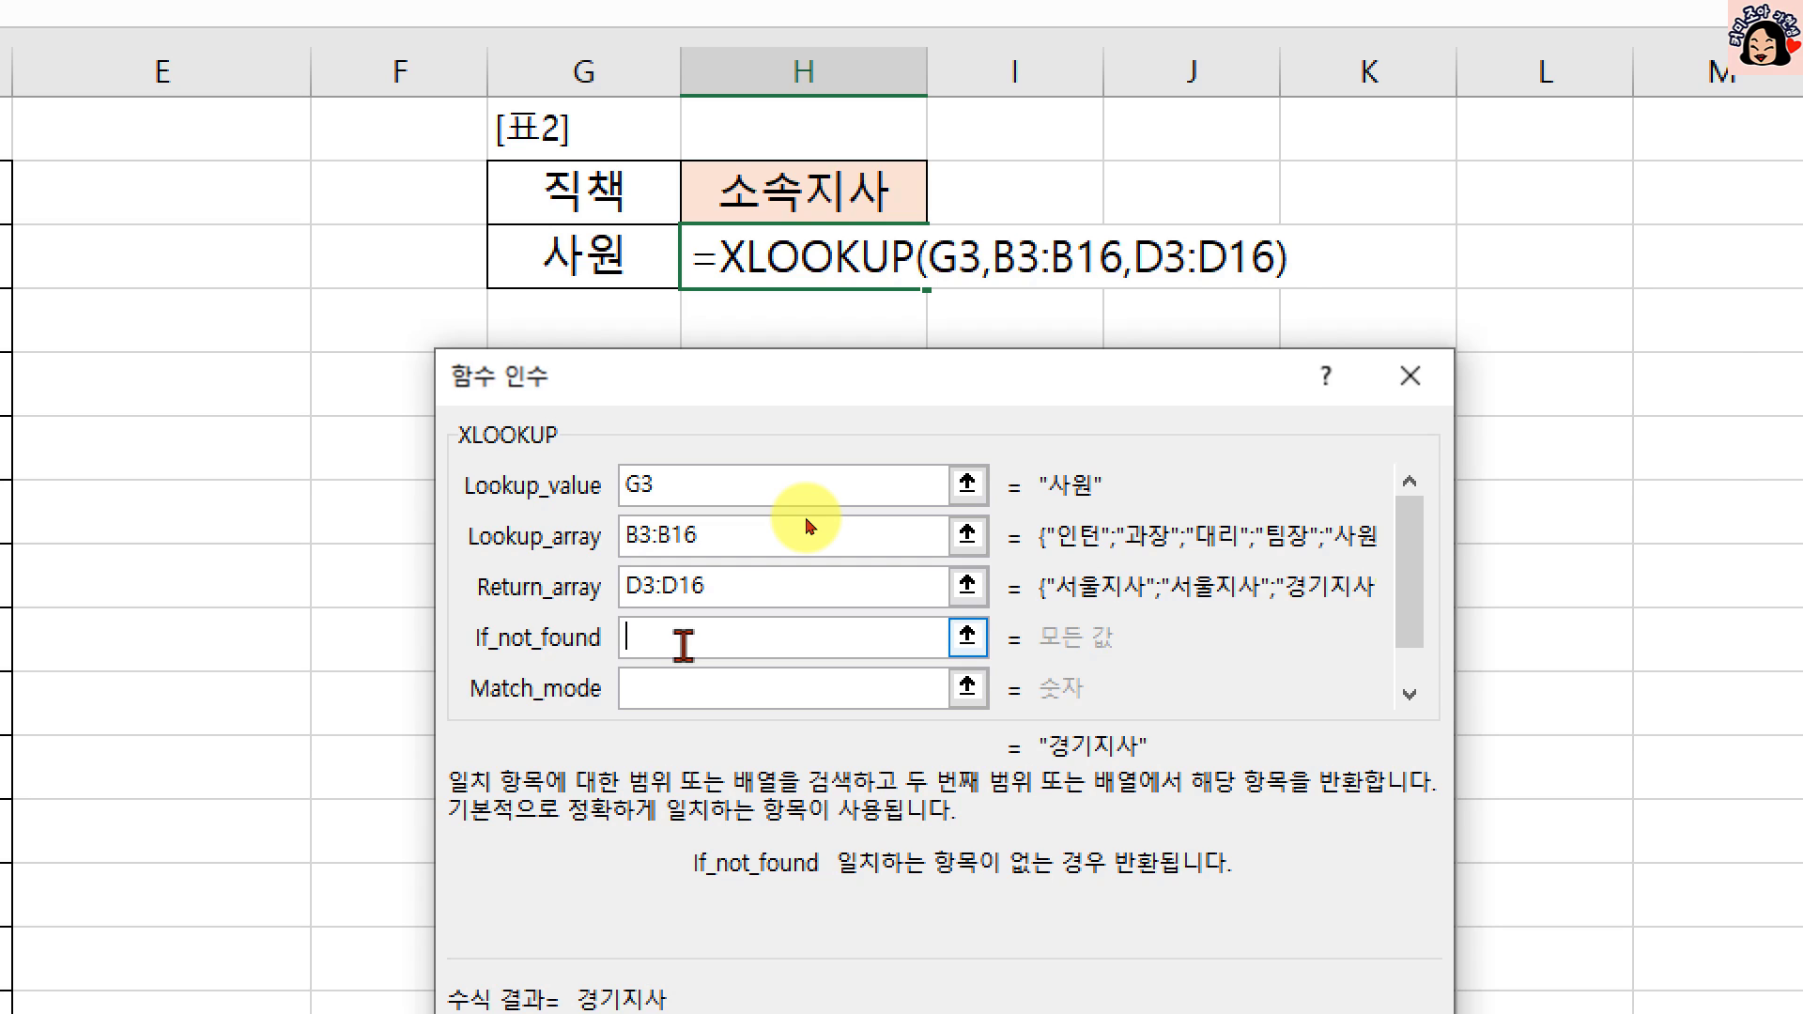
pyautogui.write('"없어"')
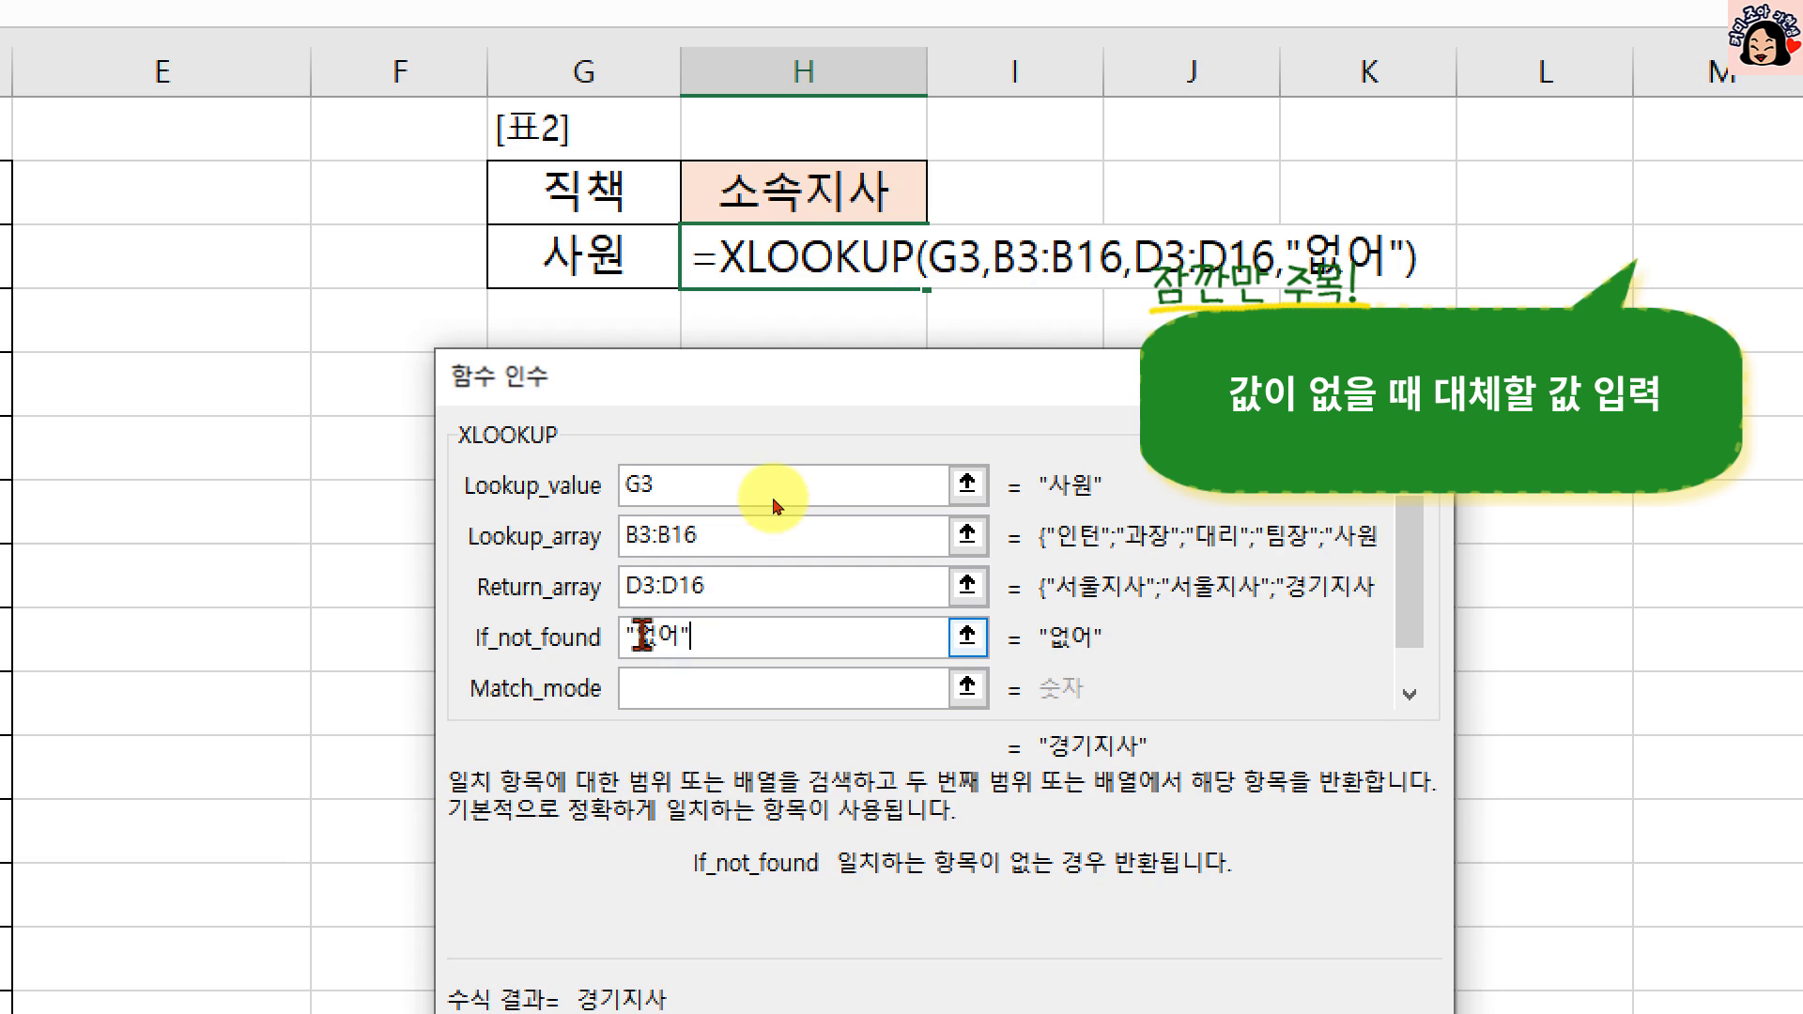
pyautogui.click(769, 484)
pyautogui.click(748, 635)
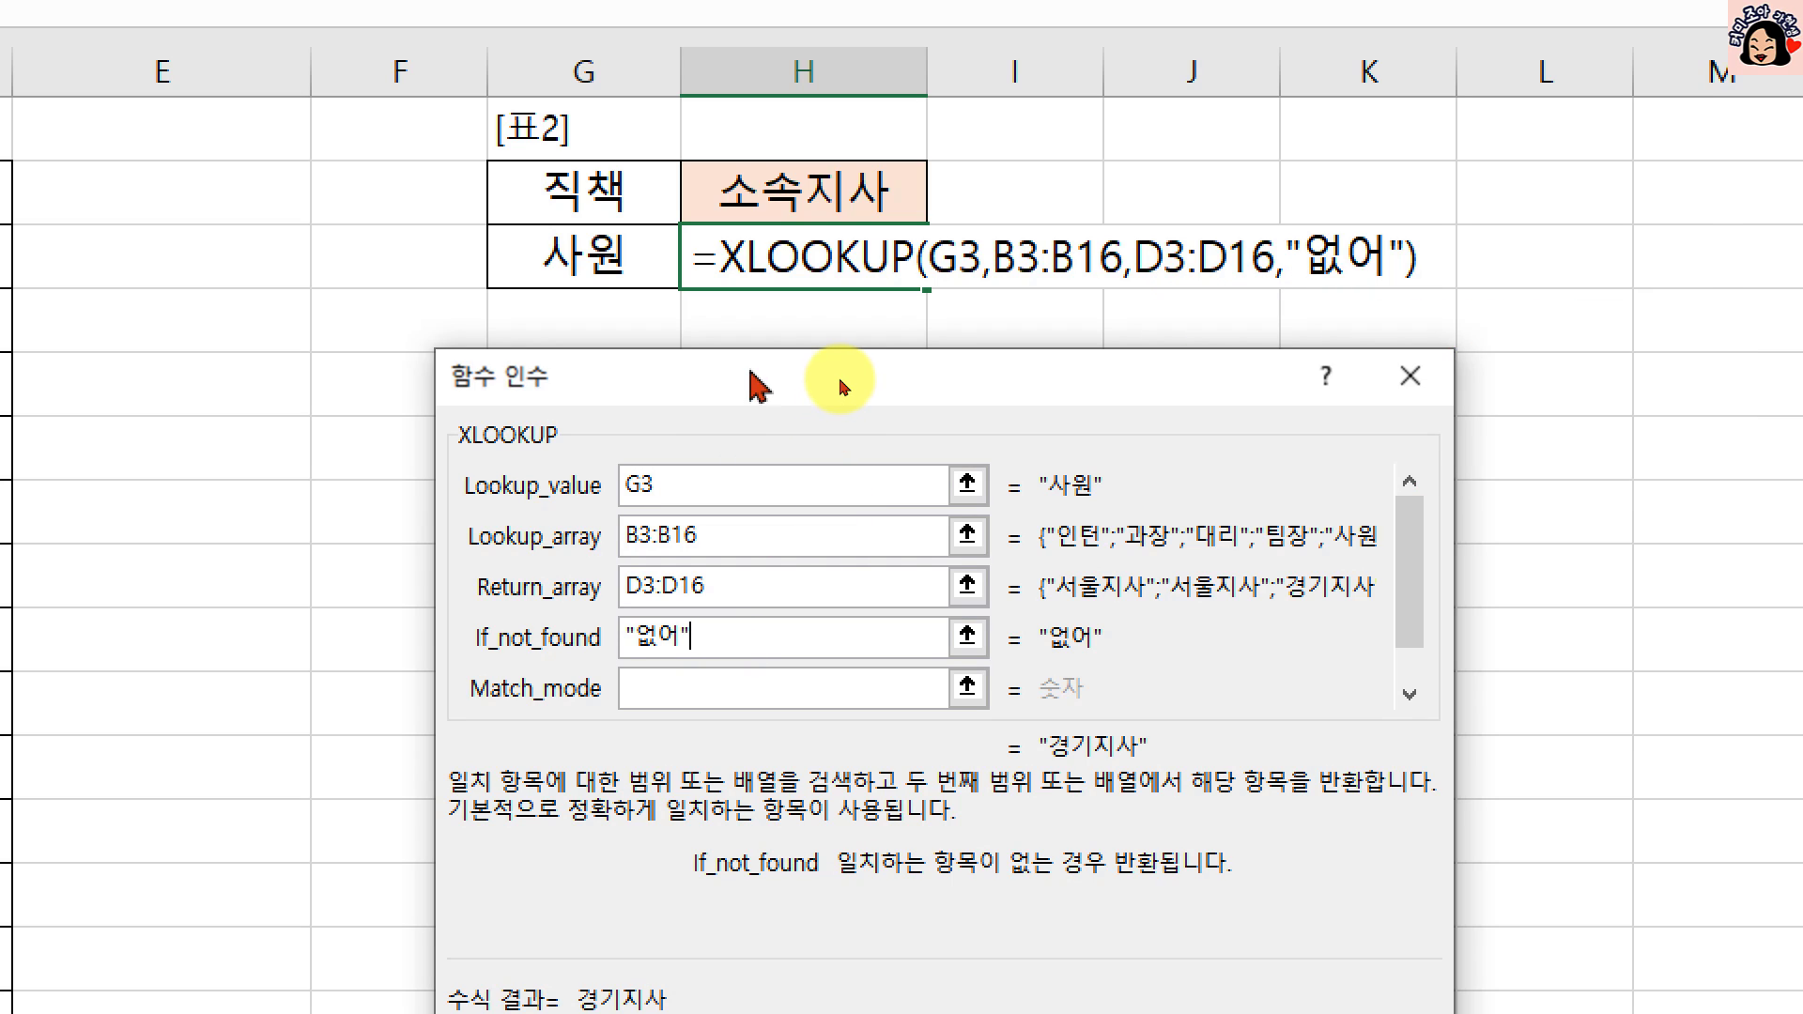
pyautogui.moveTo(835, 376); pyautogui.dragTo(840, 317)
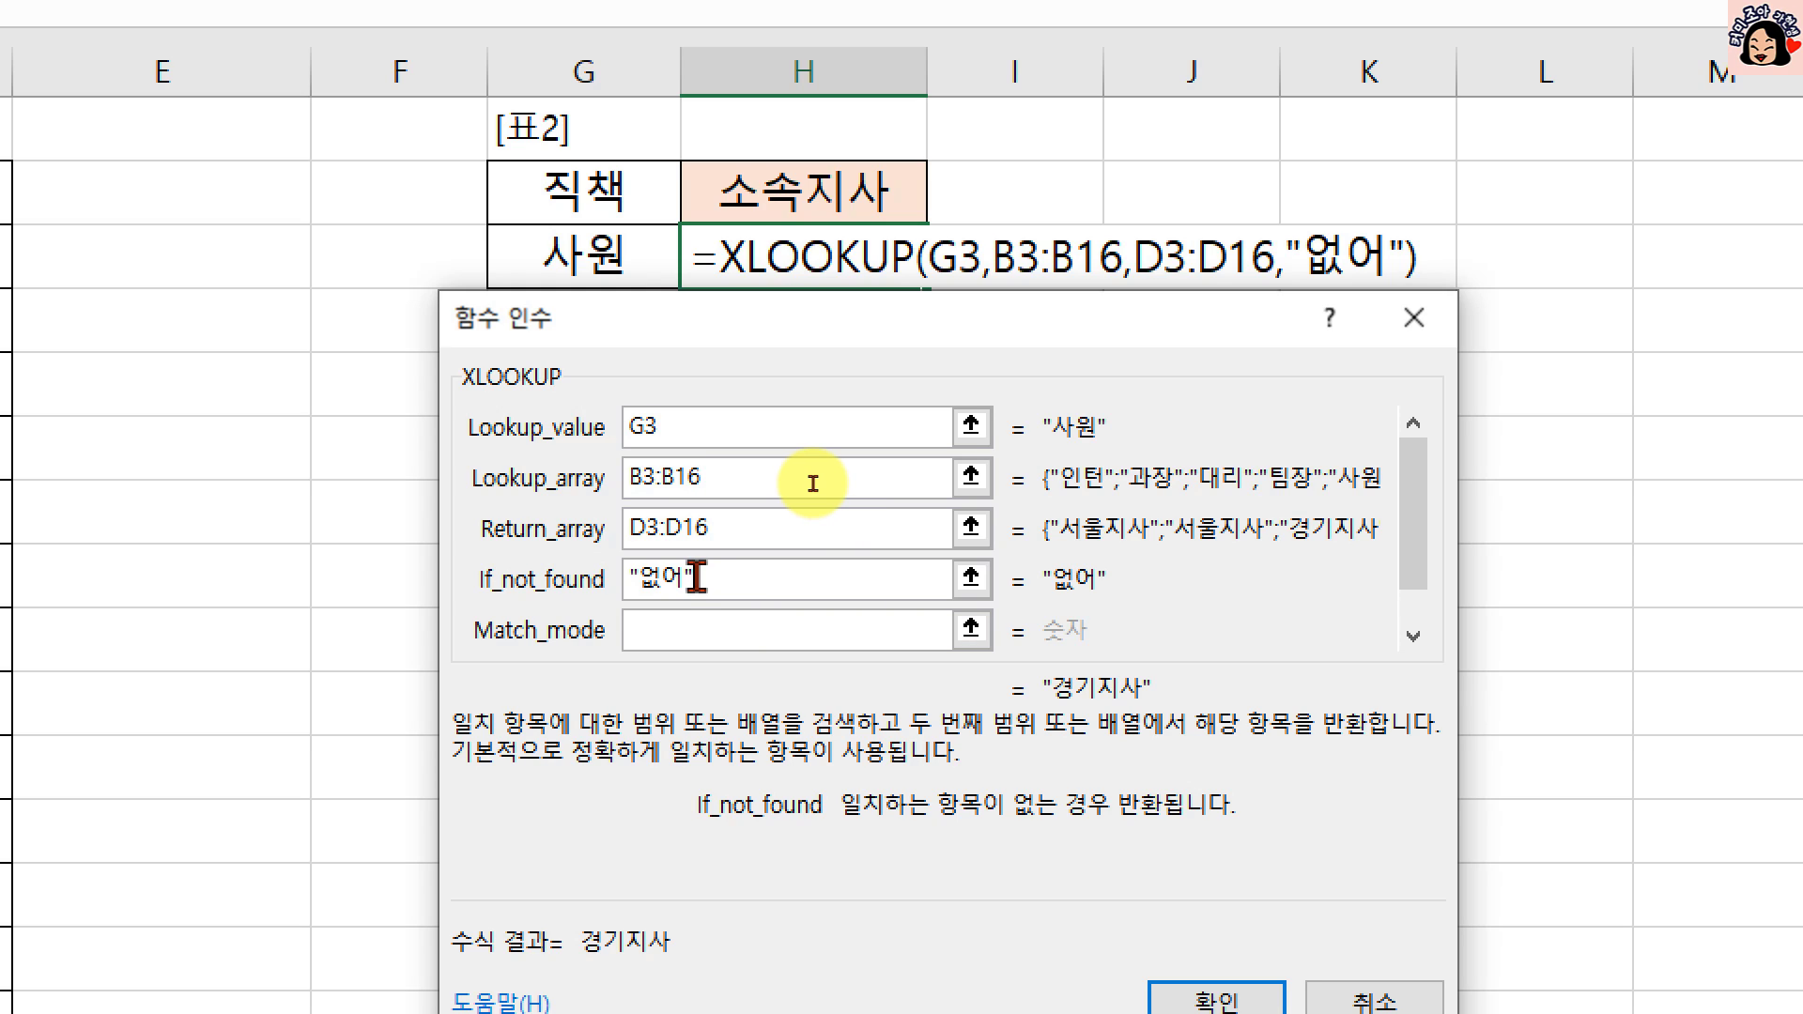
# Step: Leave Match_mode empty and set the XLOOKUP's Search_mode to -1 to search from the last item upward
pyautogui.press('Tab')
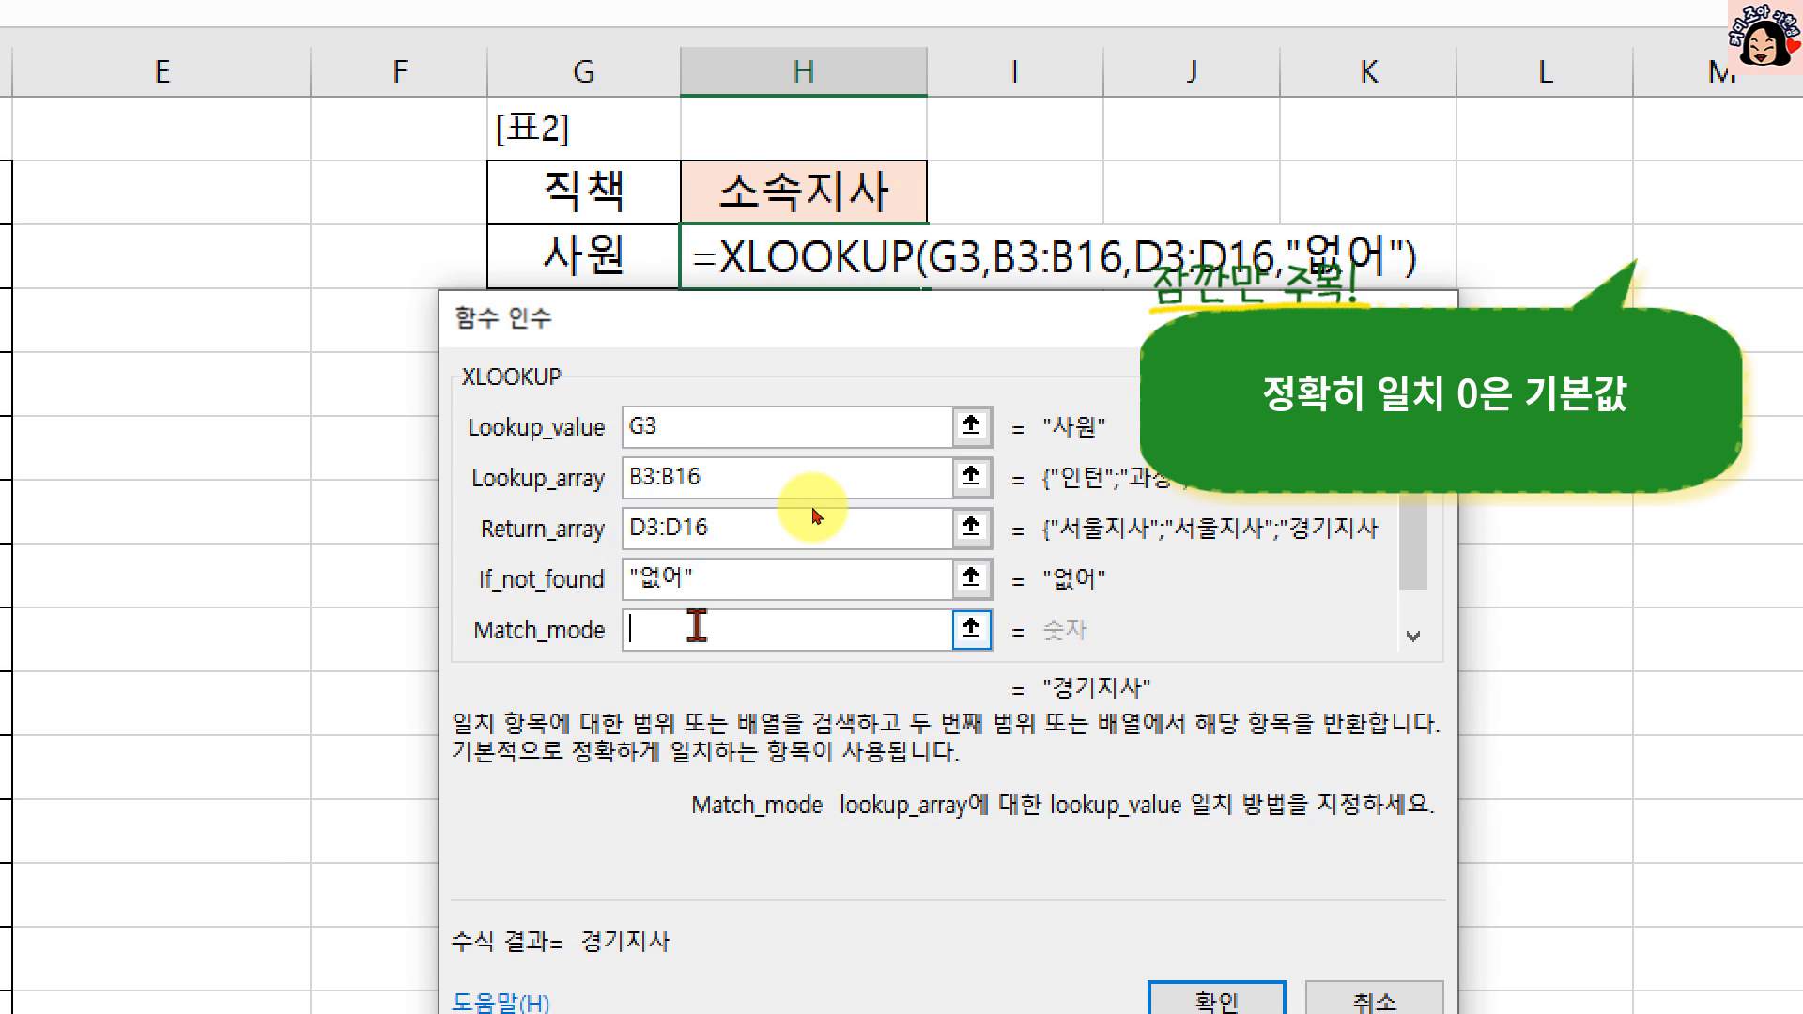
pyautogui.click(1412, 631)
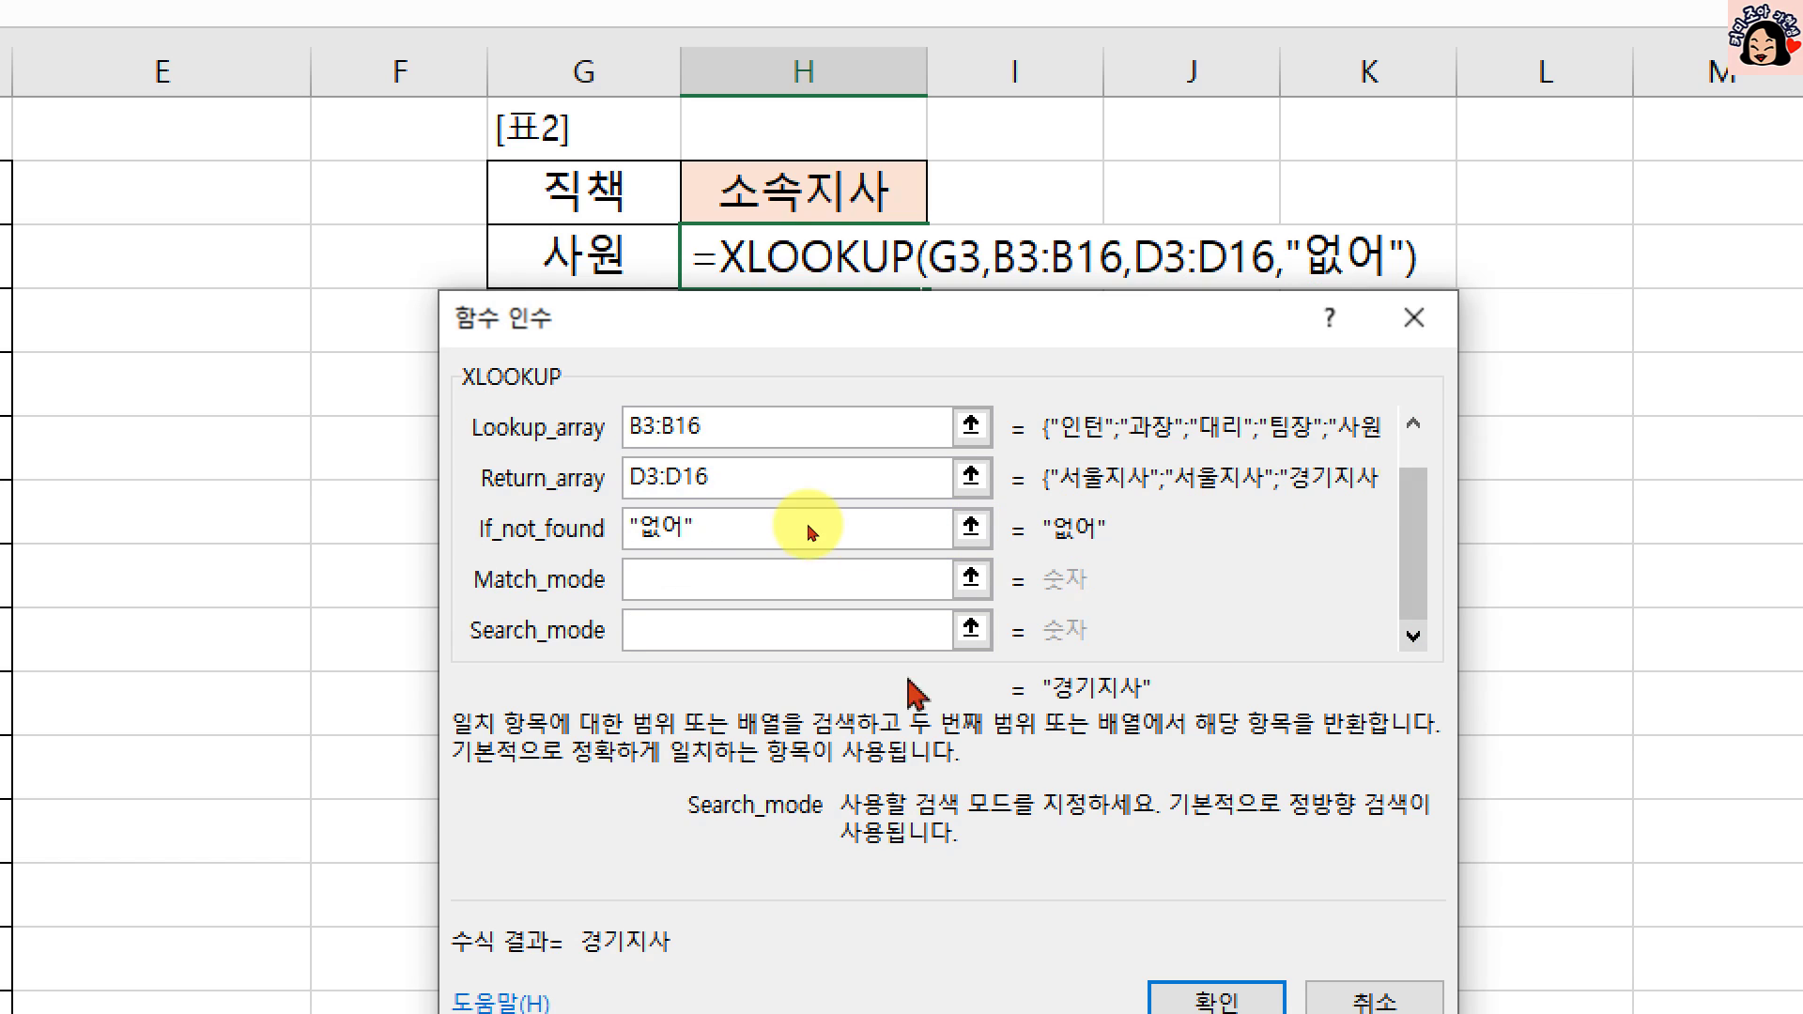
pyautogui.click(653, 589)
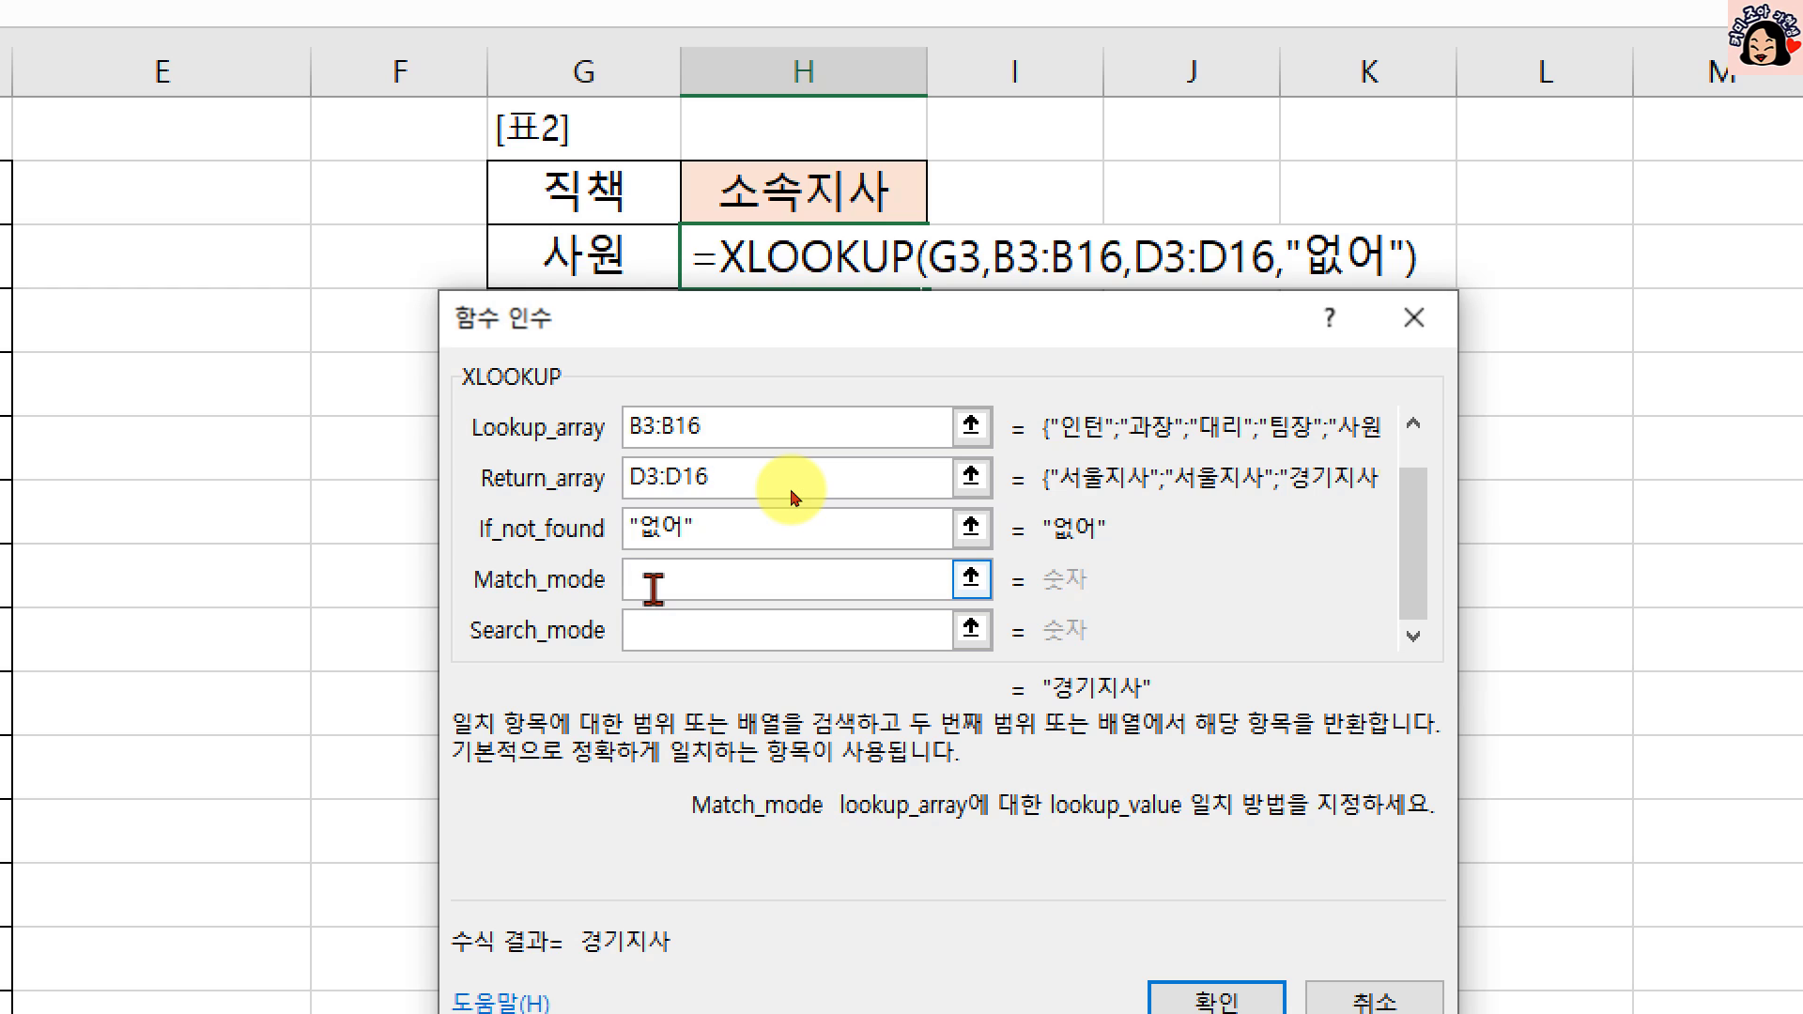
pyautogui.click(663, 628)
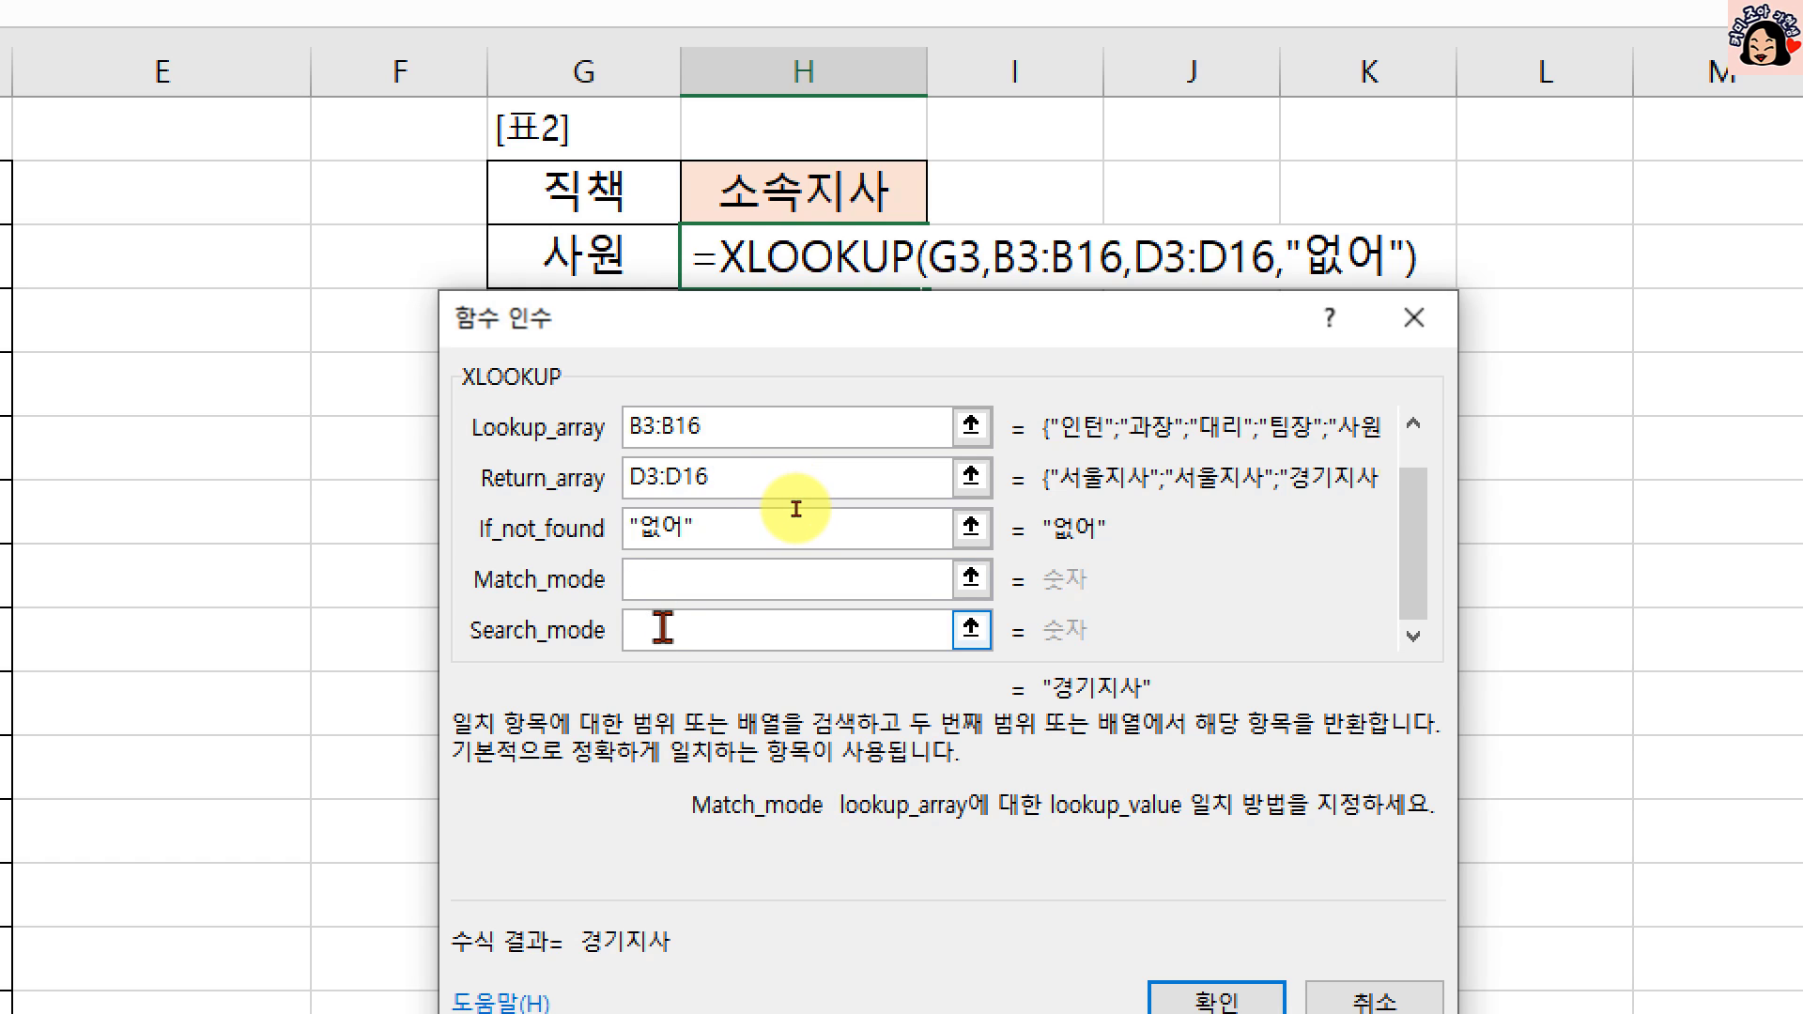
pyautogui.click(663, 628)
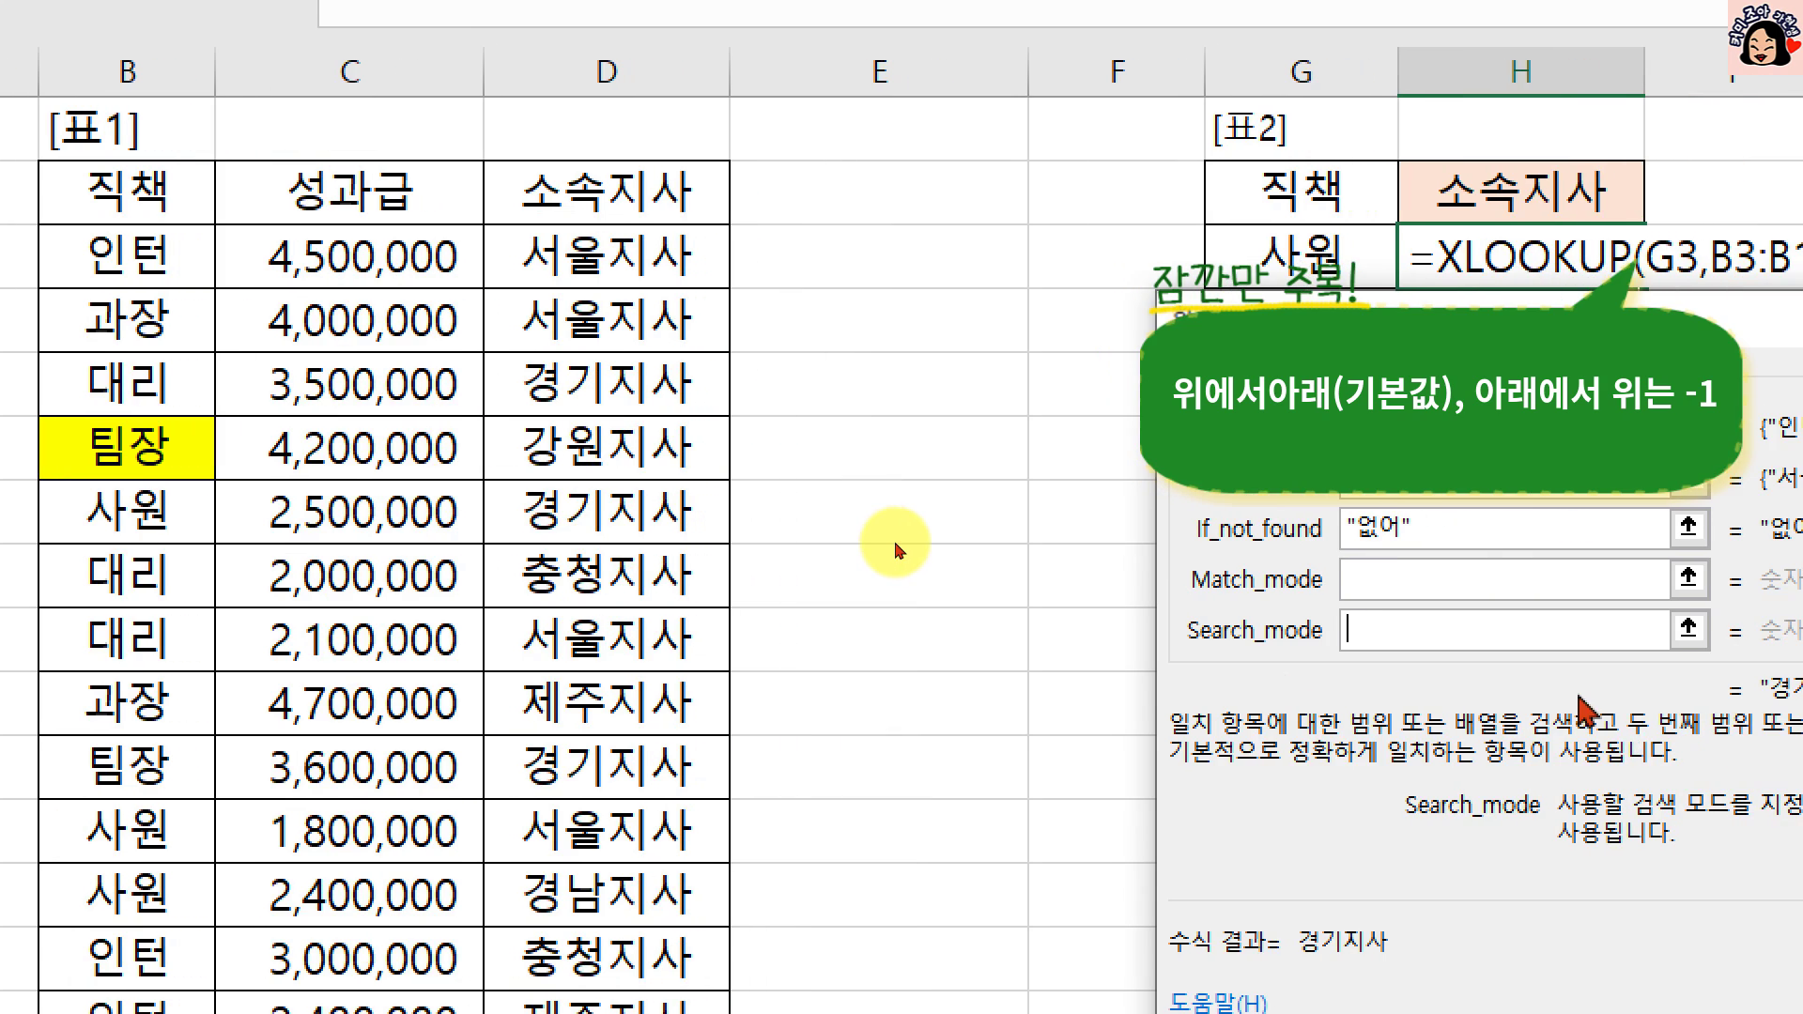
pyautogui.write('-1')
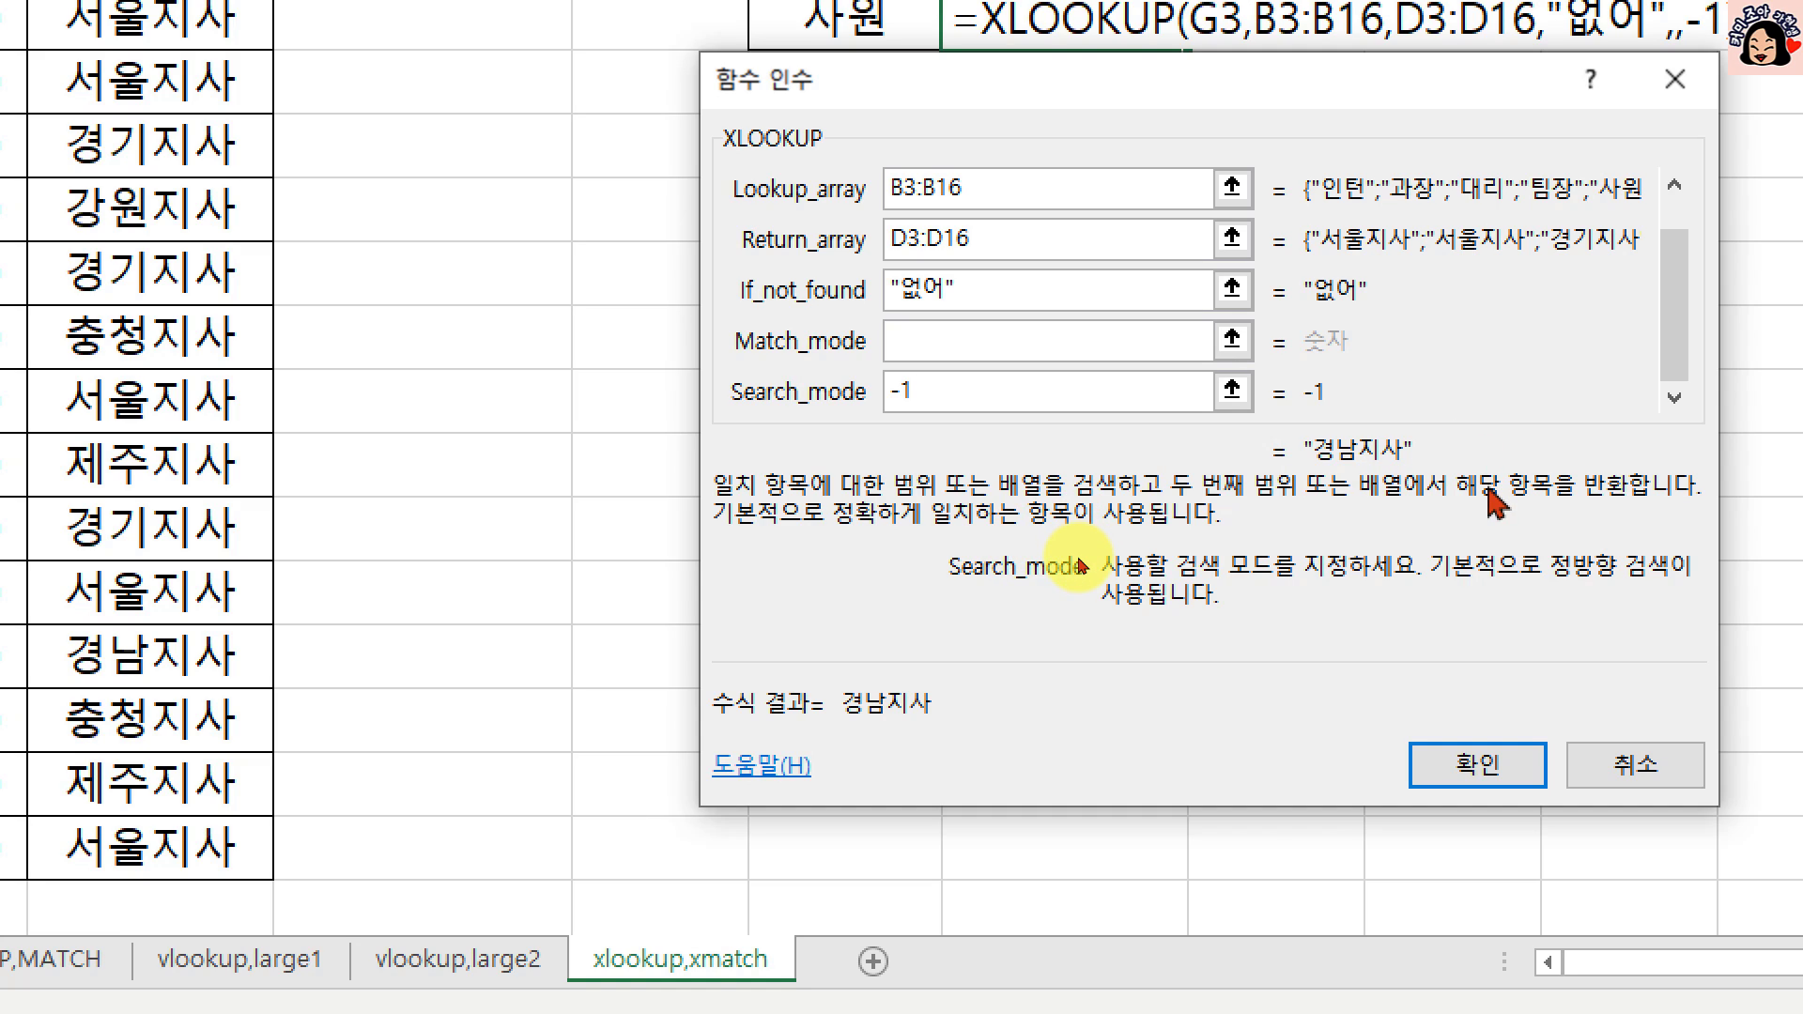
# Step: Clear the "없어" value from the XLOOKUP's If_not_found argument, keeping Search_mode at -1
pyautogui.click(1124, 340)
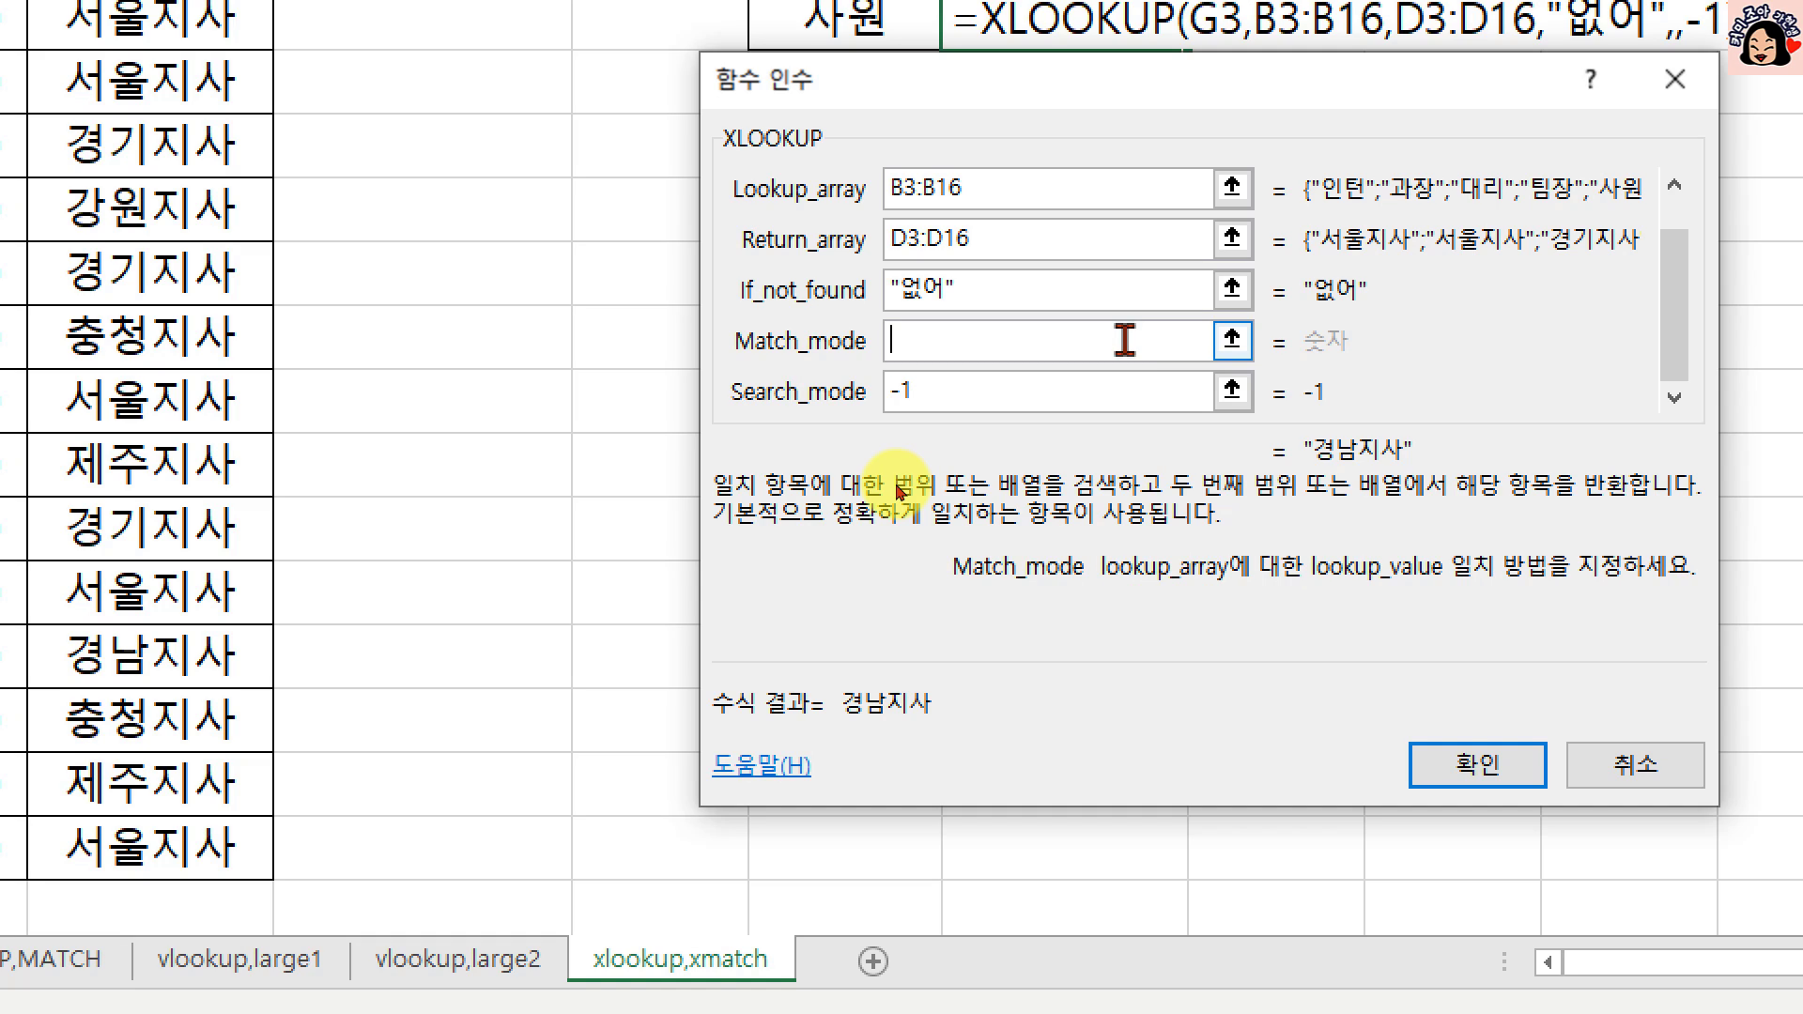
pyautogui.click(1071, 289)
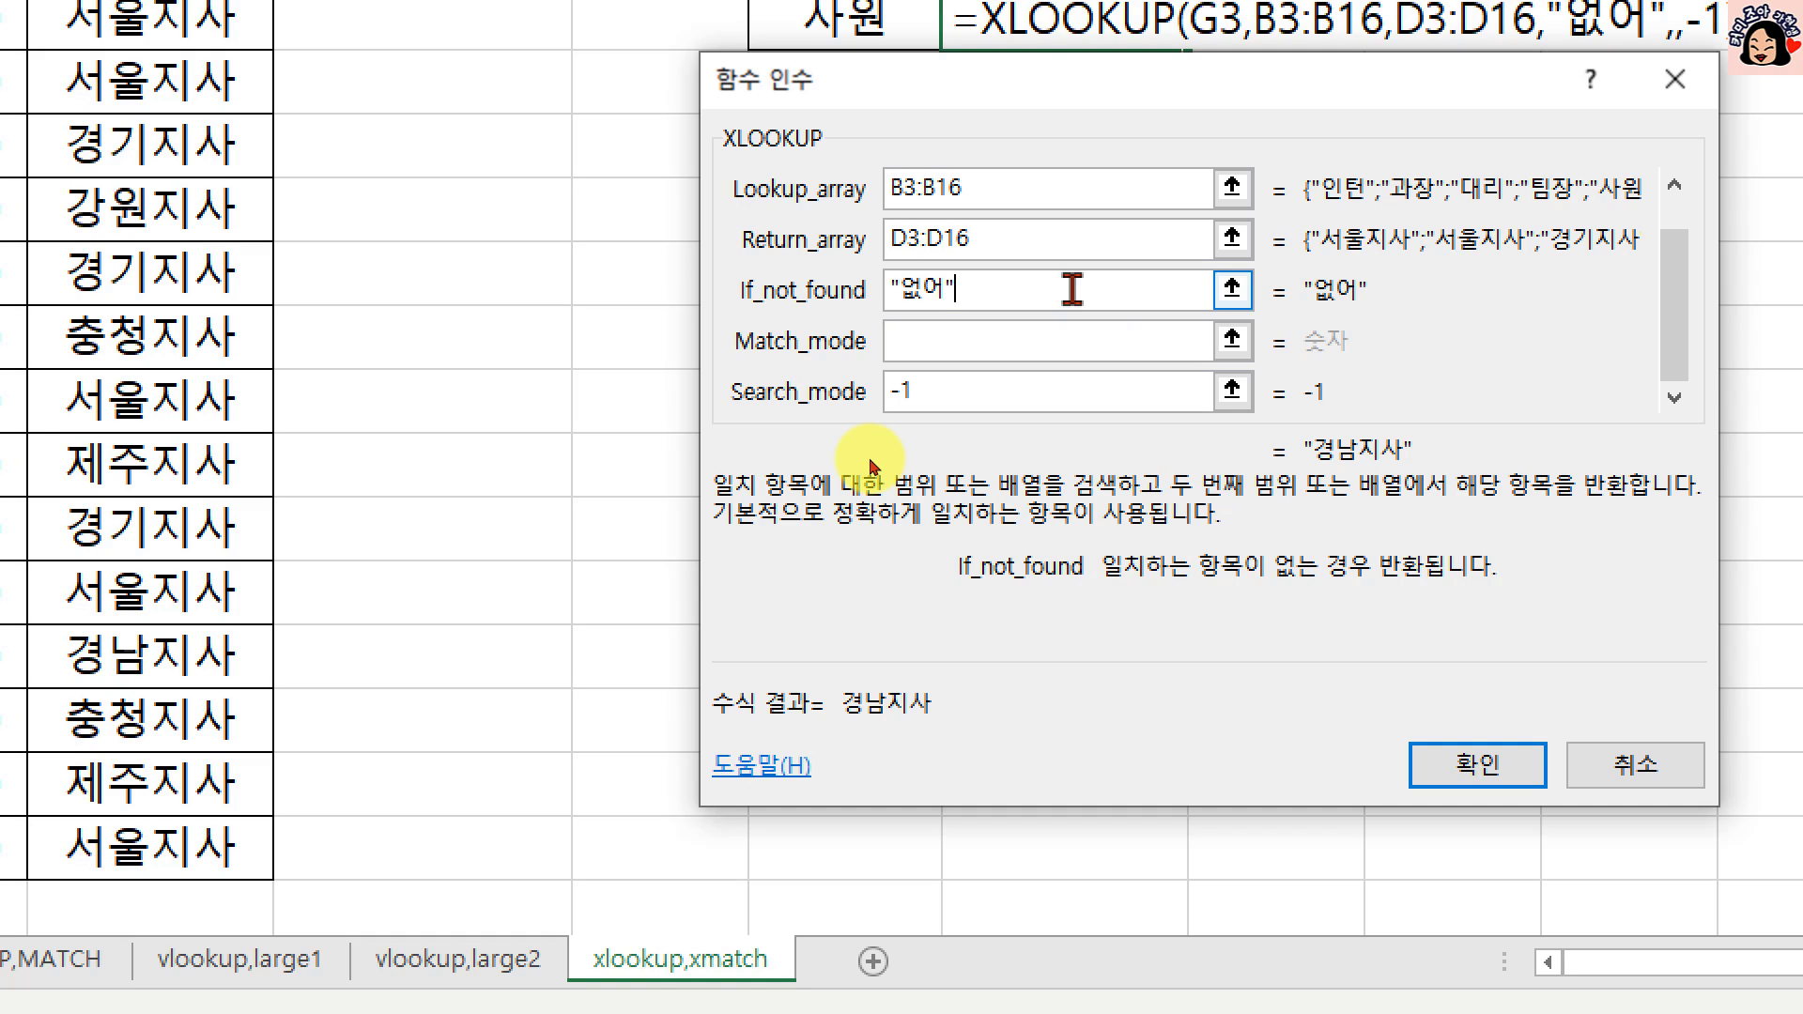
pyautogui.moveTo(1071, 289); pyautogui.dragTo(800, 287)
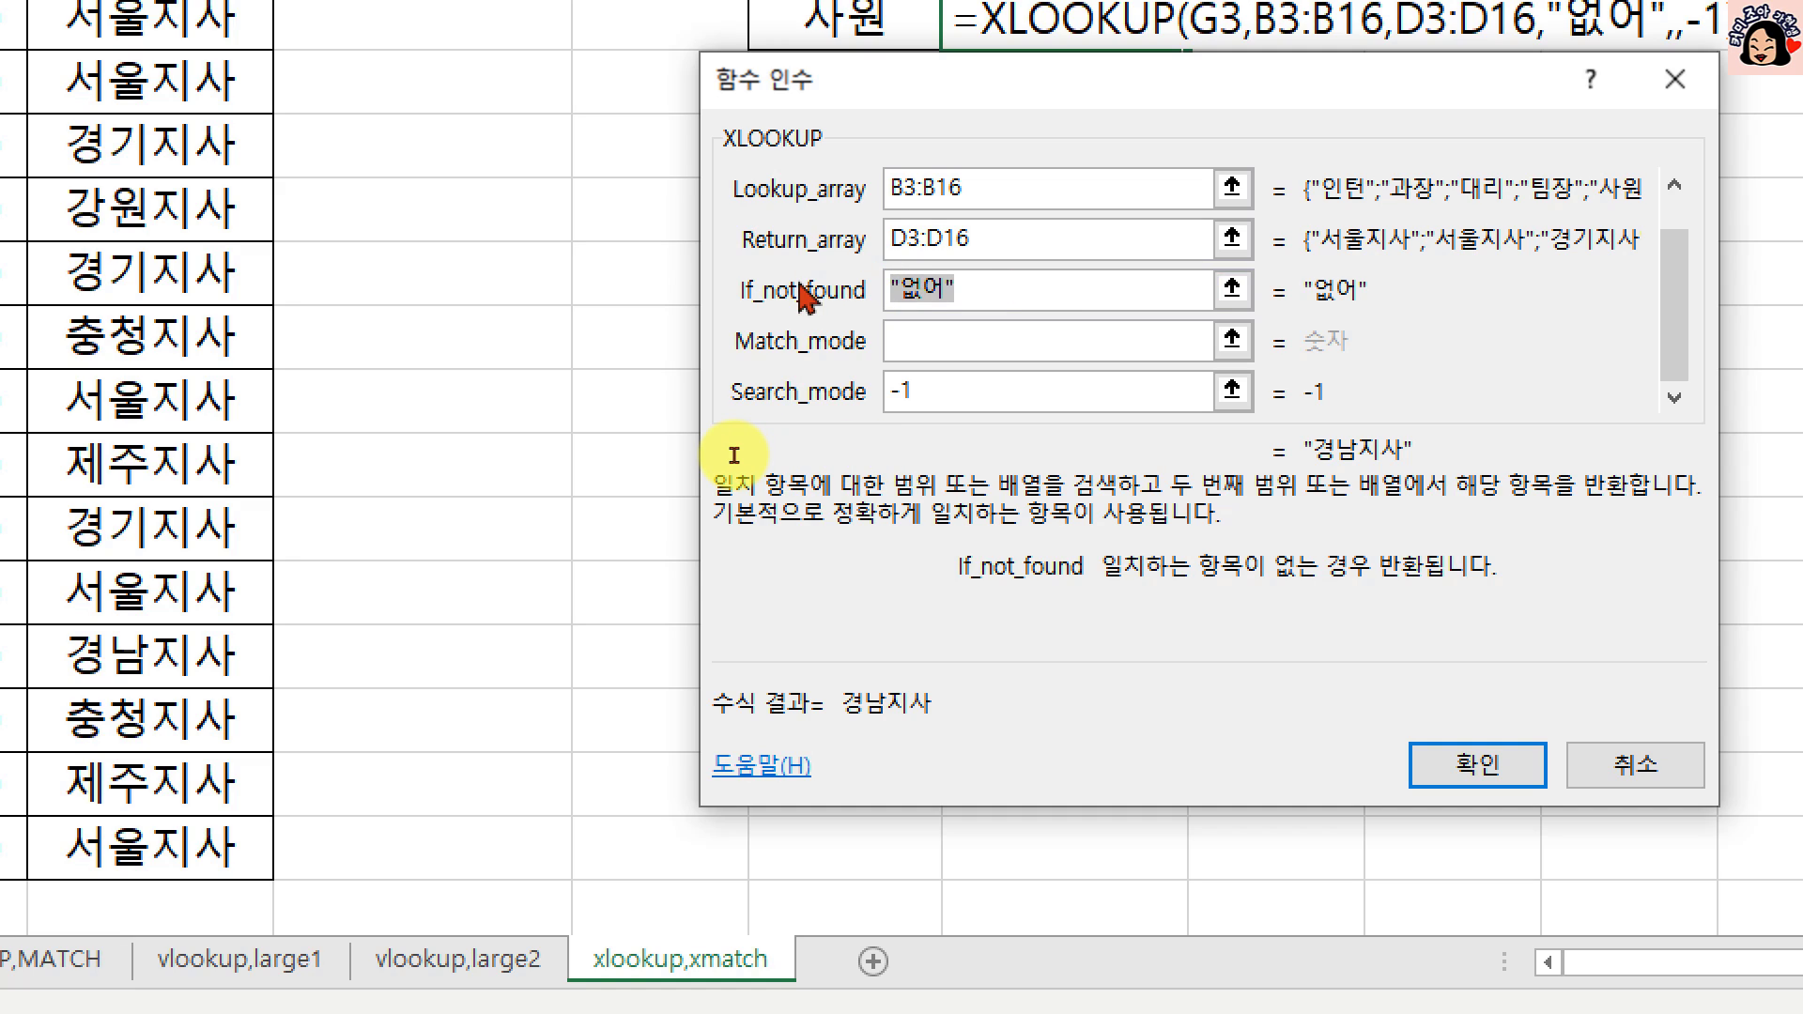
pyautogui.press('Delete')
pyautogui.click(958, 390)
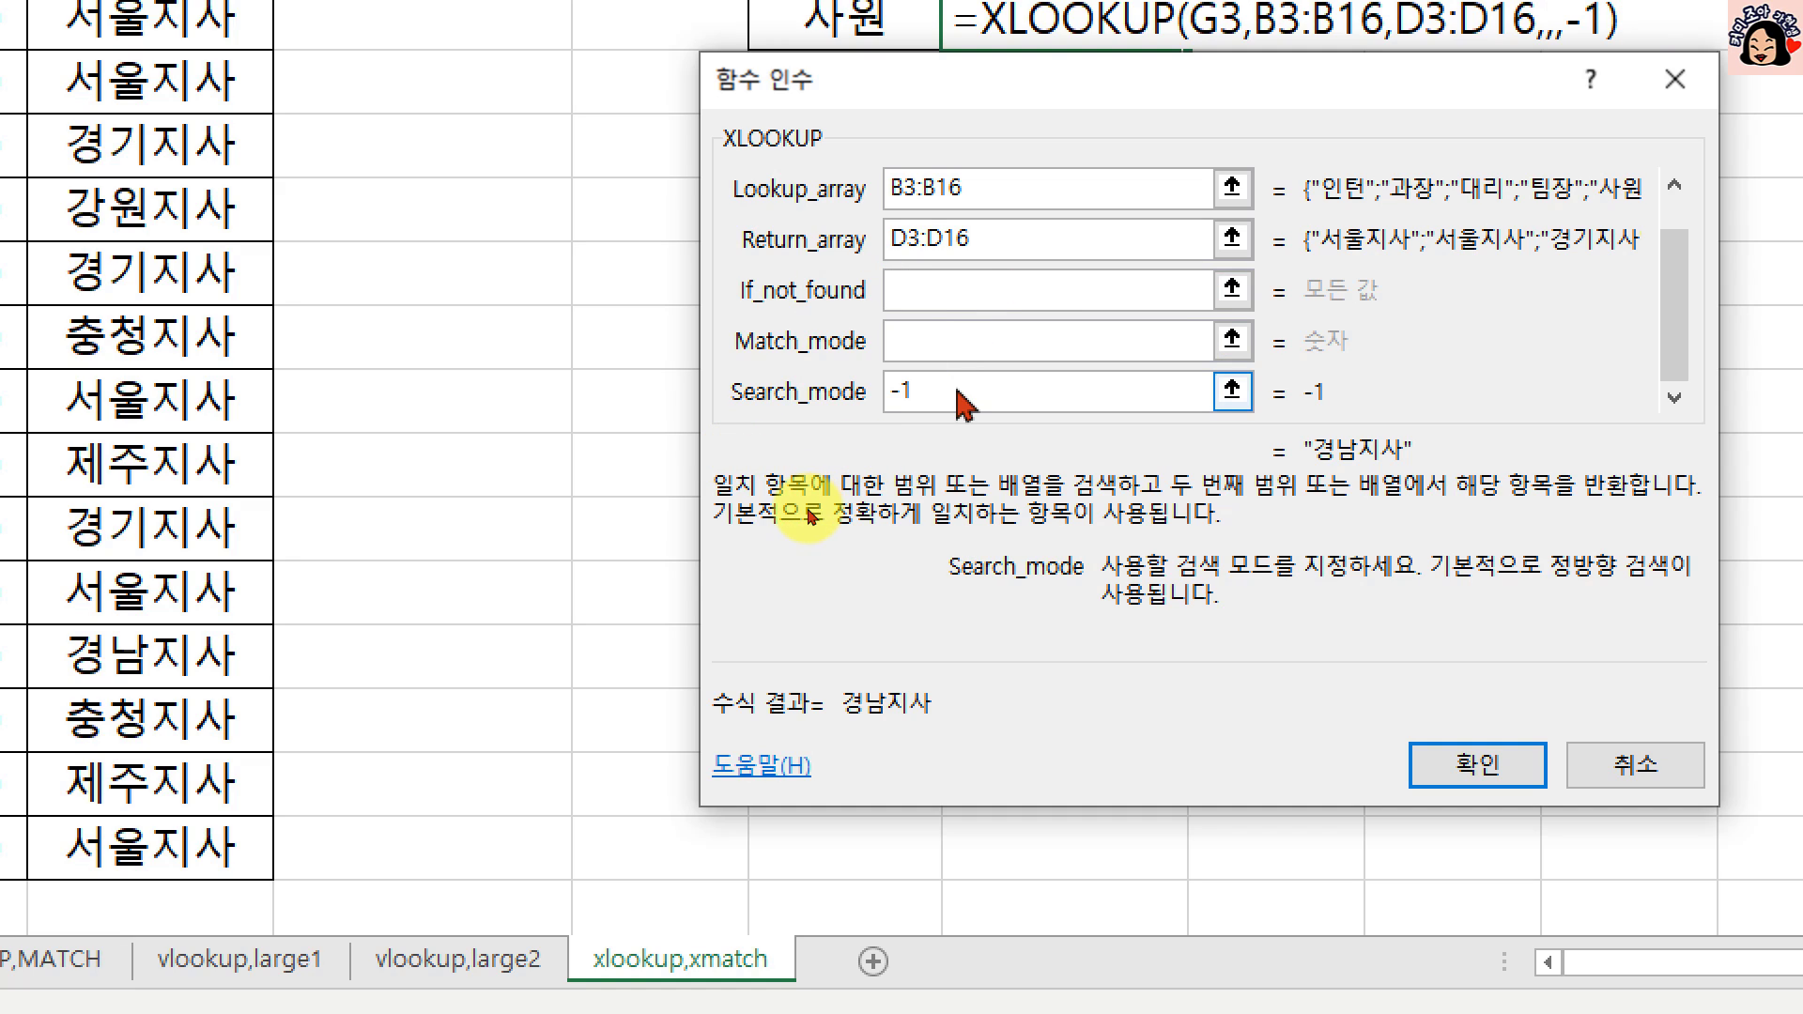
# Step: Clear the XLOOKUP's Search_mode argument and apply the function to H3
pyautogui.moveTo(958, 392); pyautogui.dragTo(828, 390)
pyautogui.press('Delete')
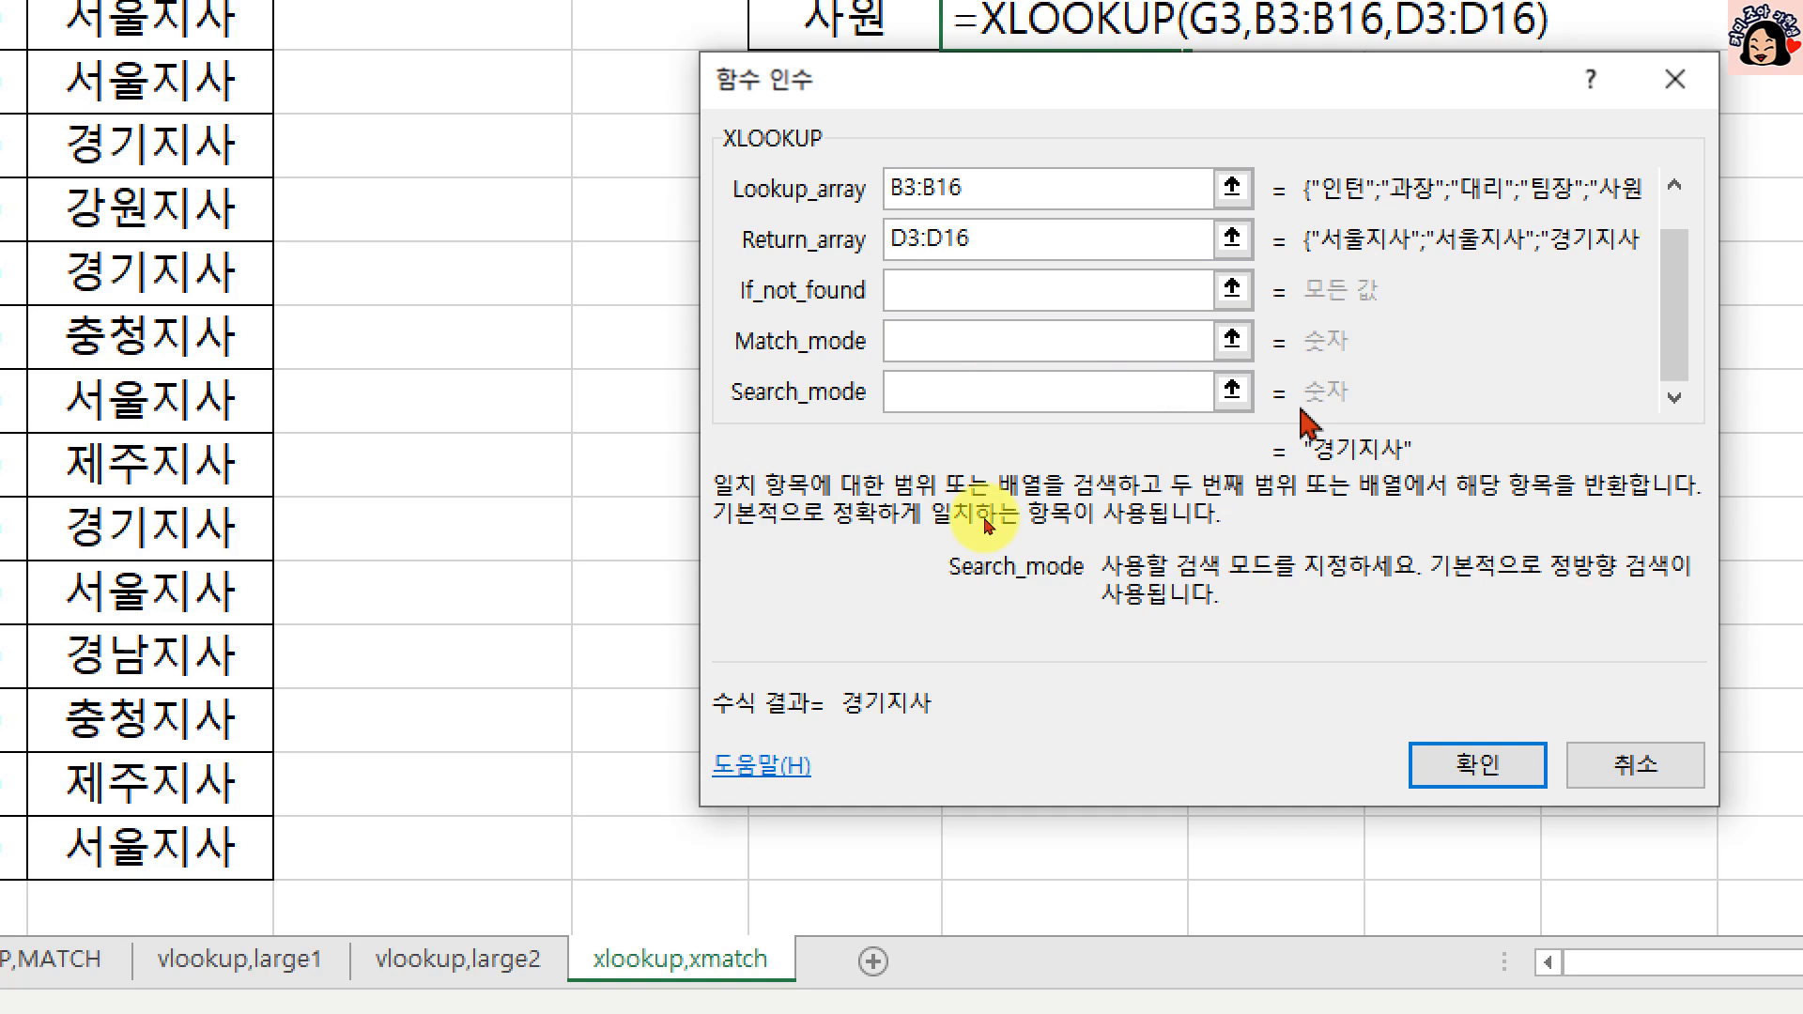
pyautogui.click(1491, 778)
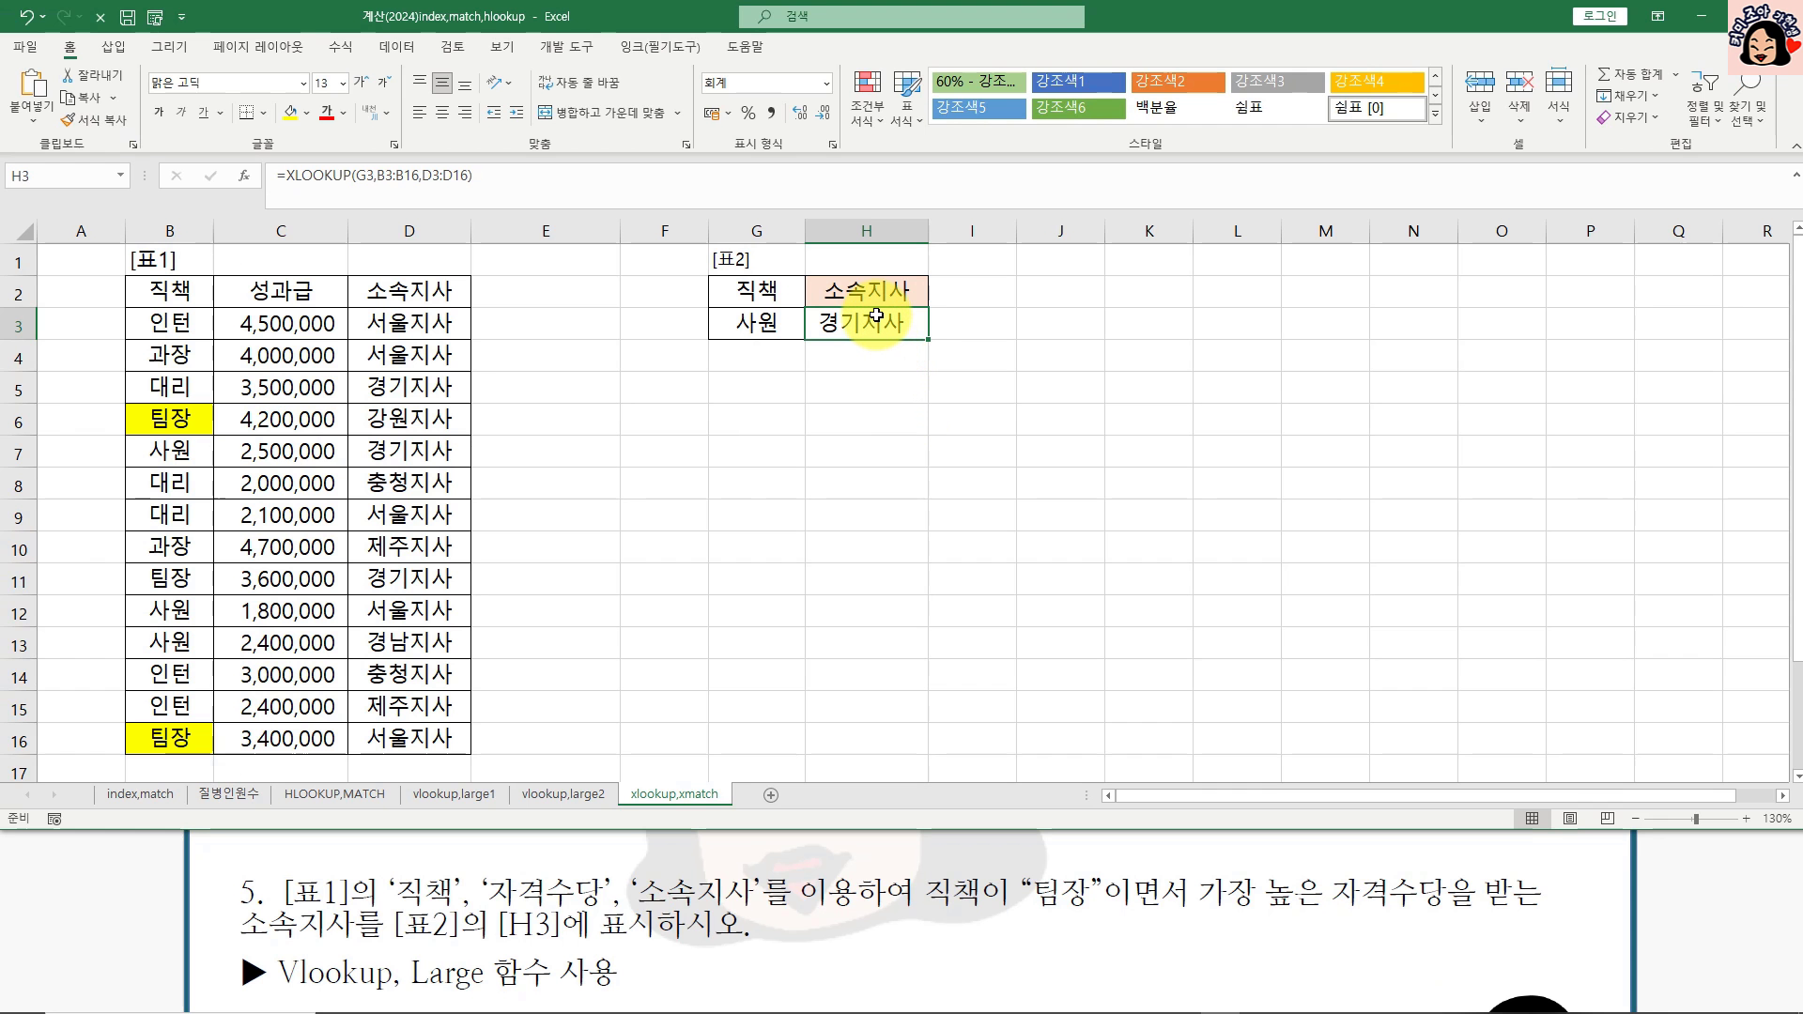
# Step: Examine the lookup value, lookup array and return array of the XLOOKUP in H3 against its argument list, including the optional arguments
pyautogui.doubleClick(1061, 21)
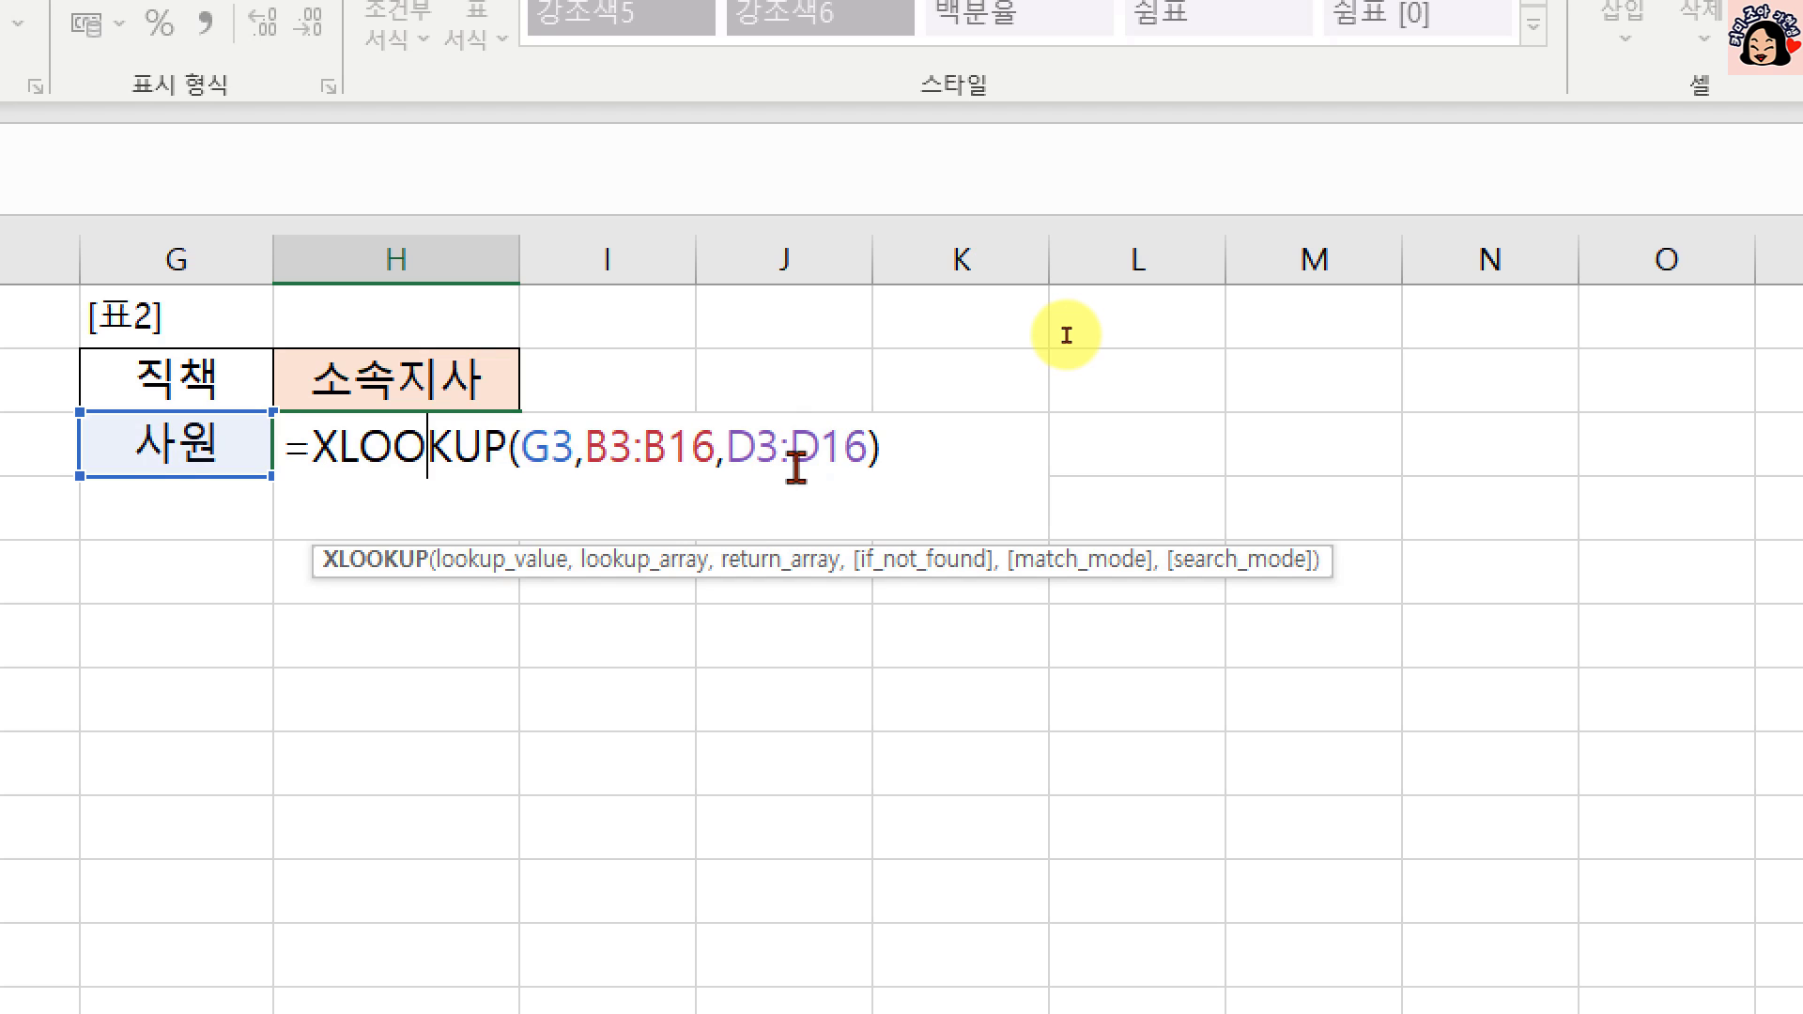
pyautogui.click(511, 562)
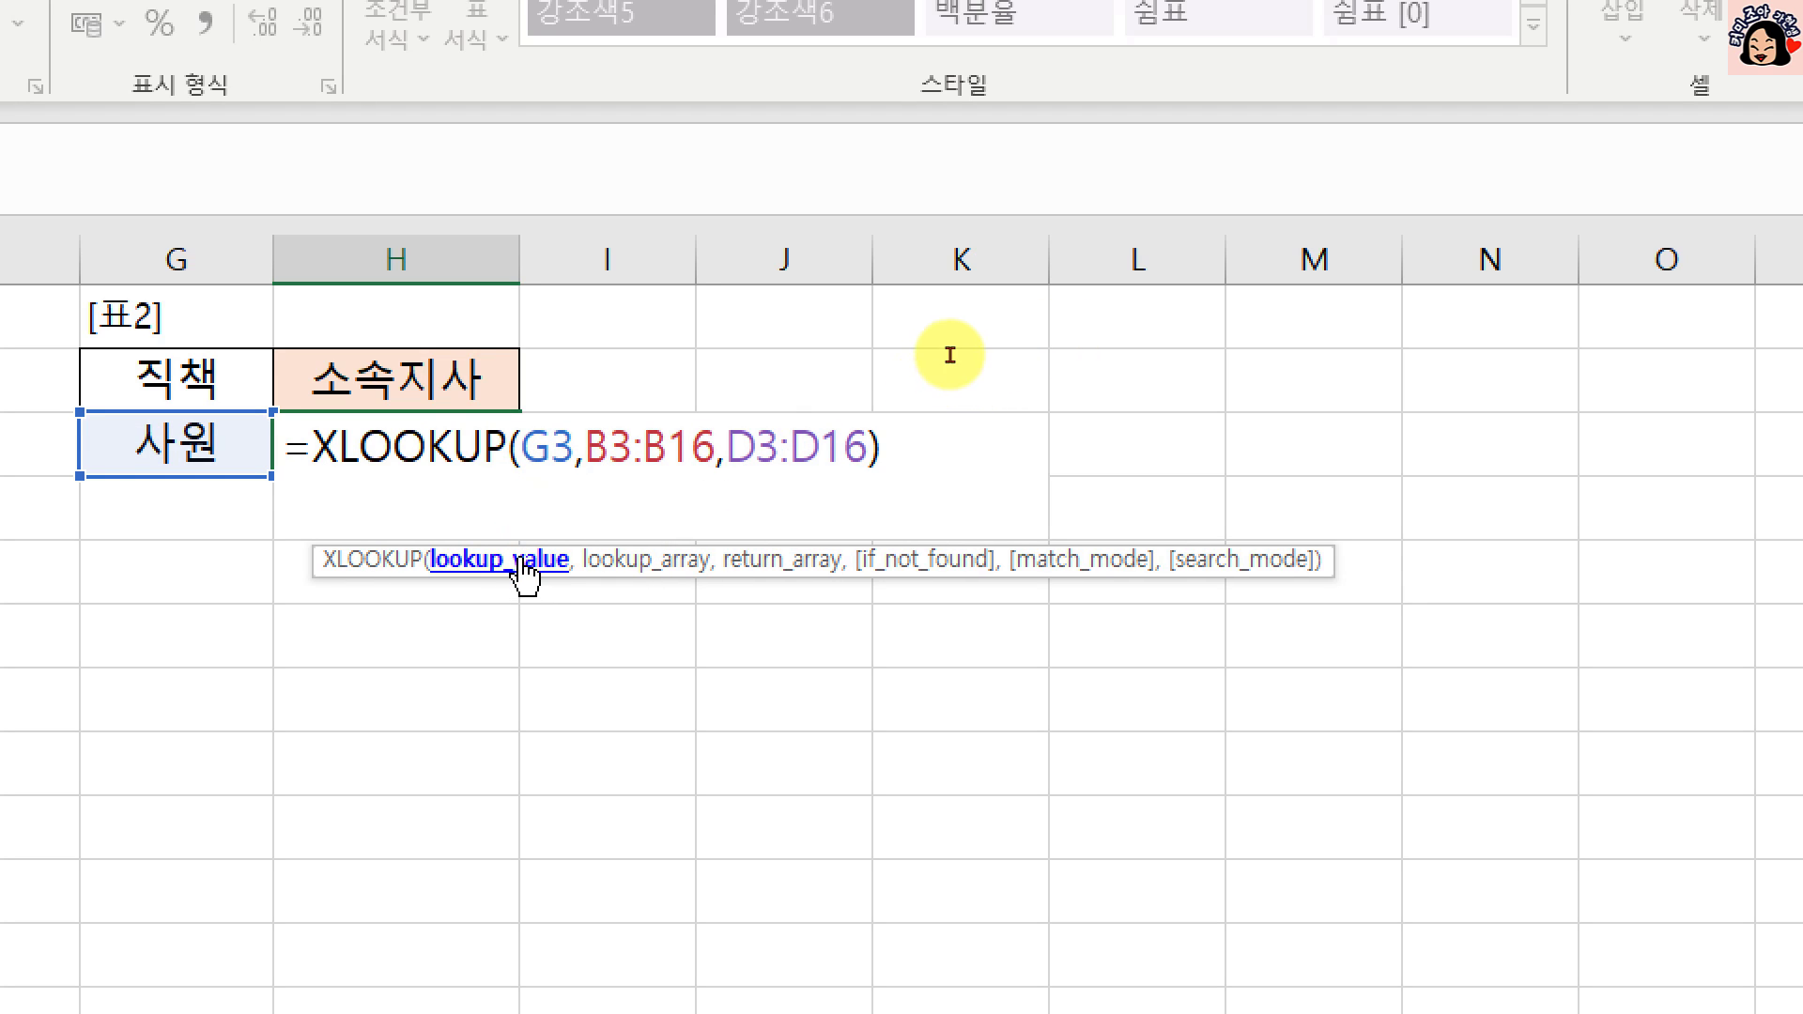
pyautogui.click(620, 446)
pyautogui.click(551, 446)
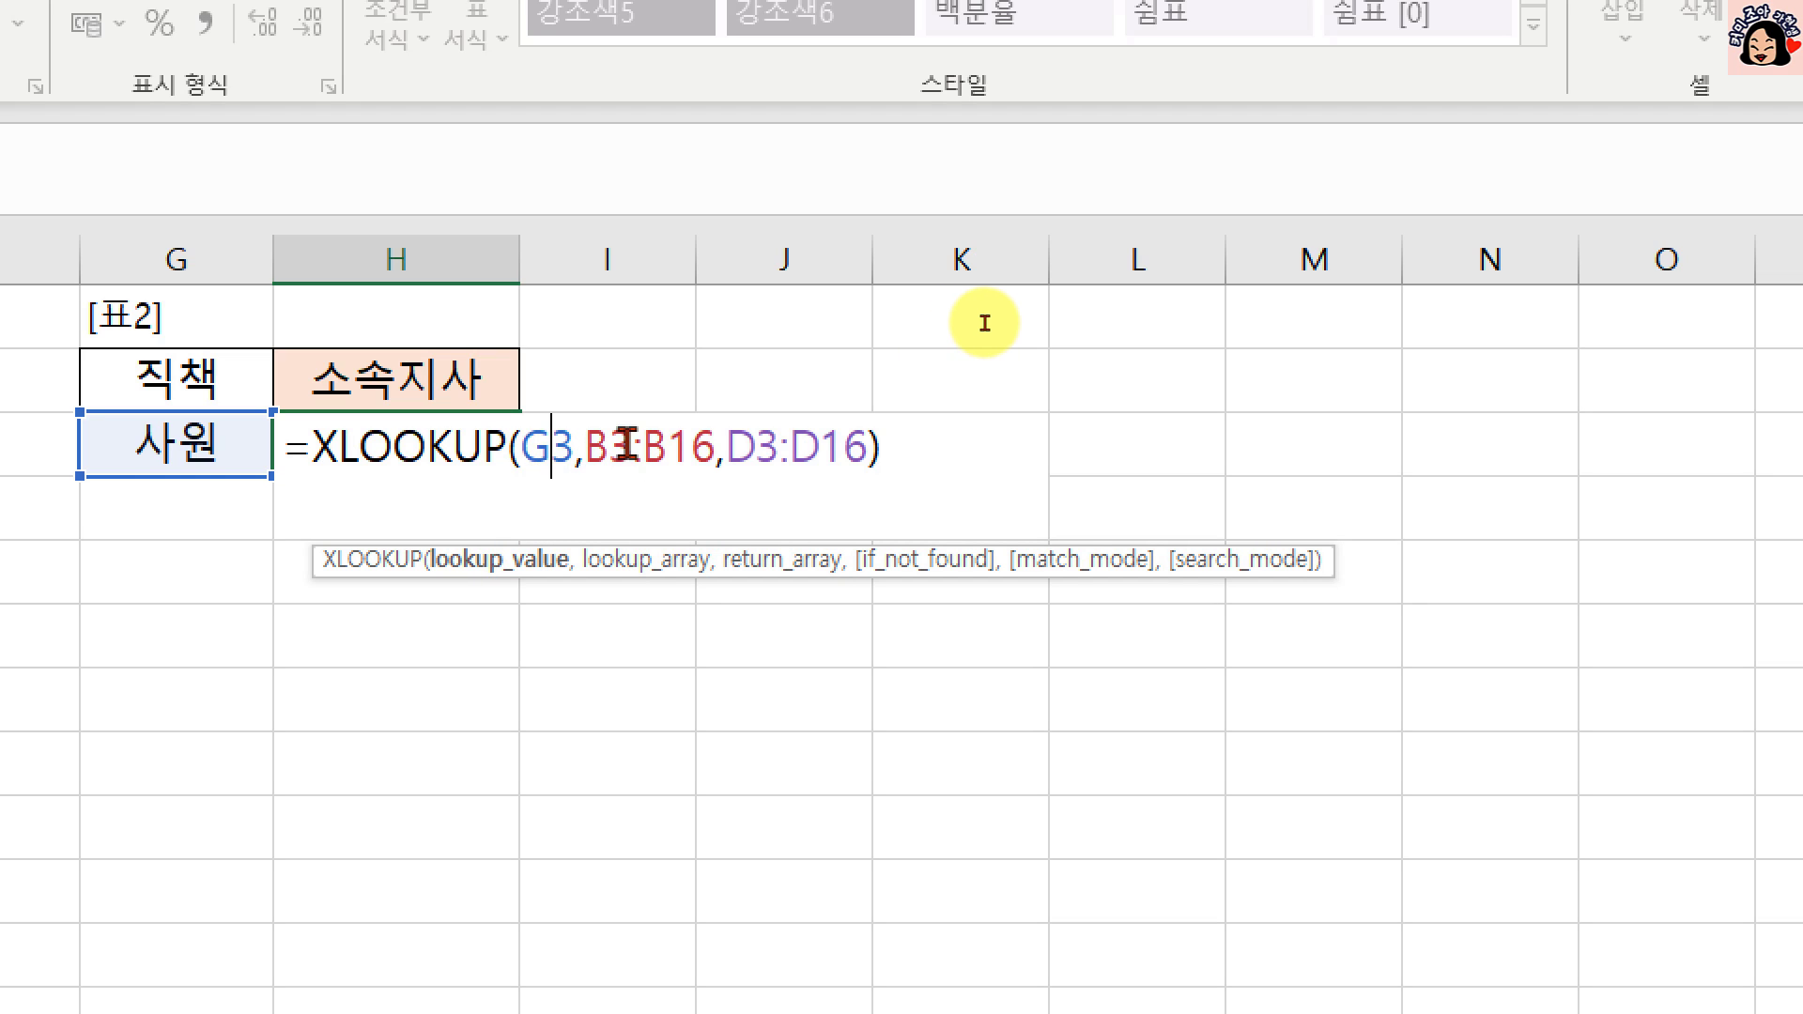
pyautogui.click(653, 446)
pyautogui.click(790, 446)
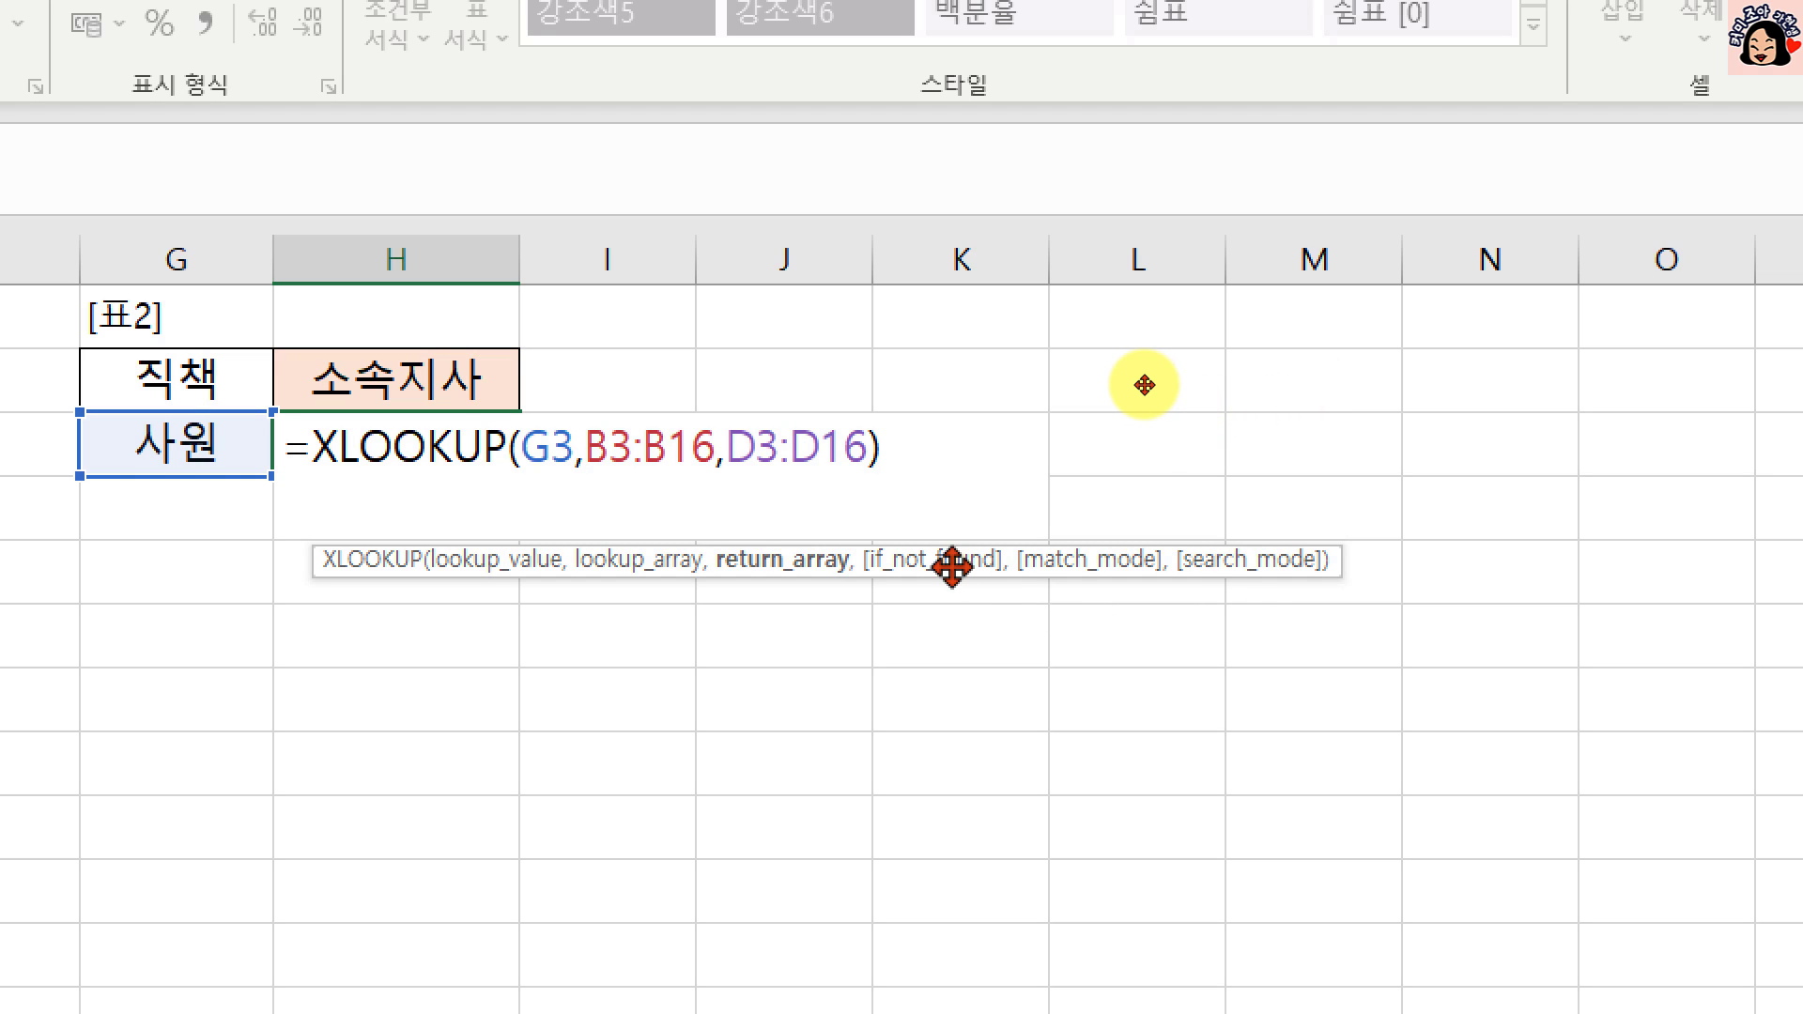
pyautogui.click(918, 447)
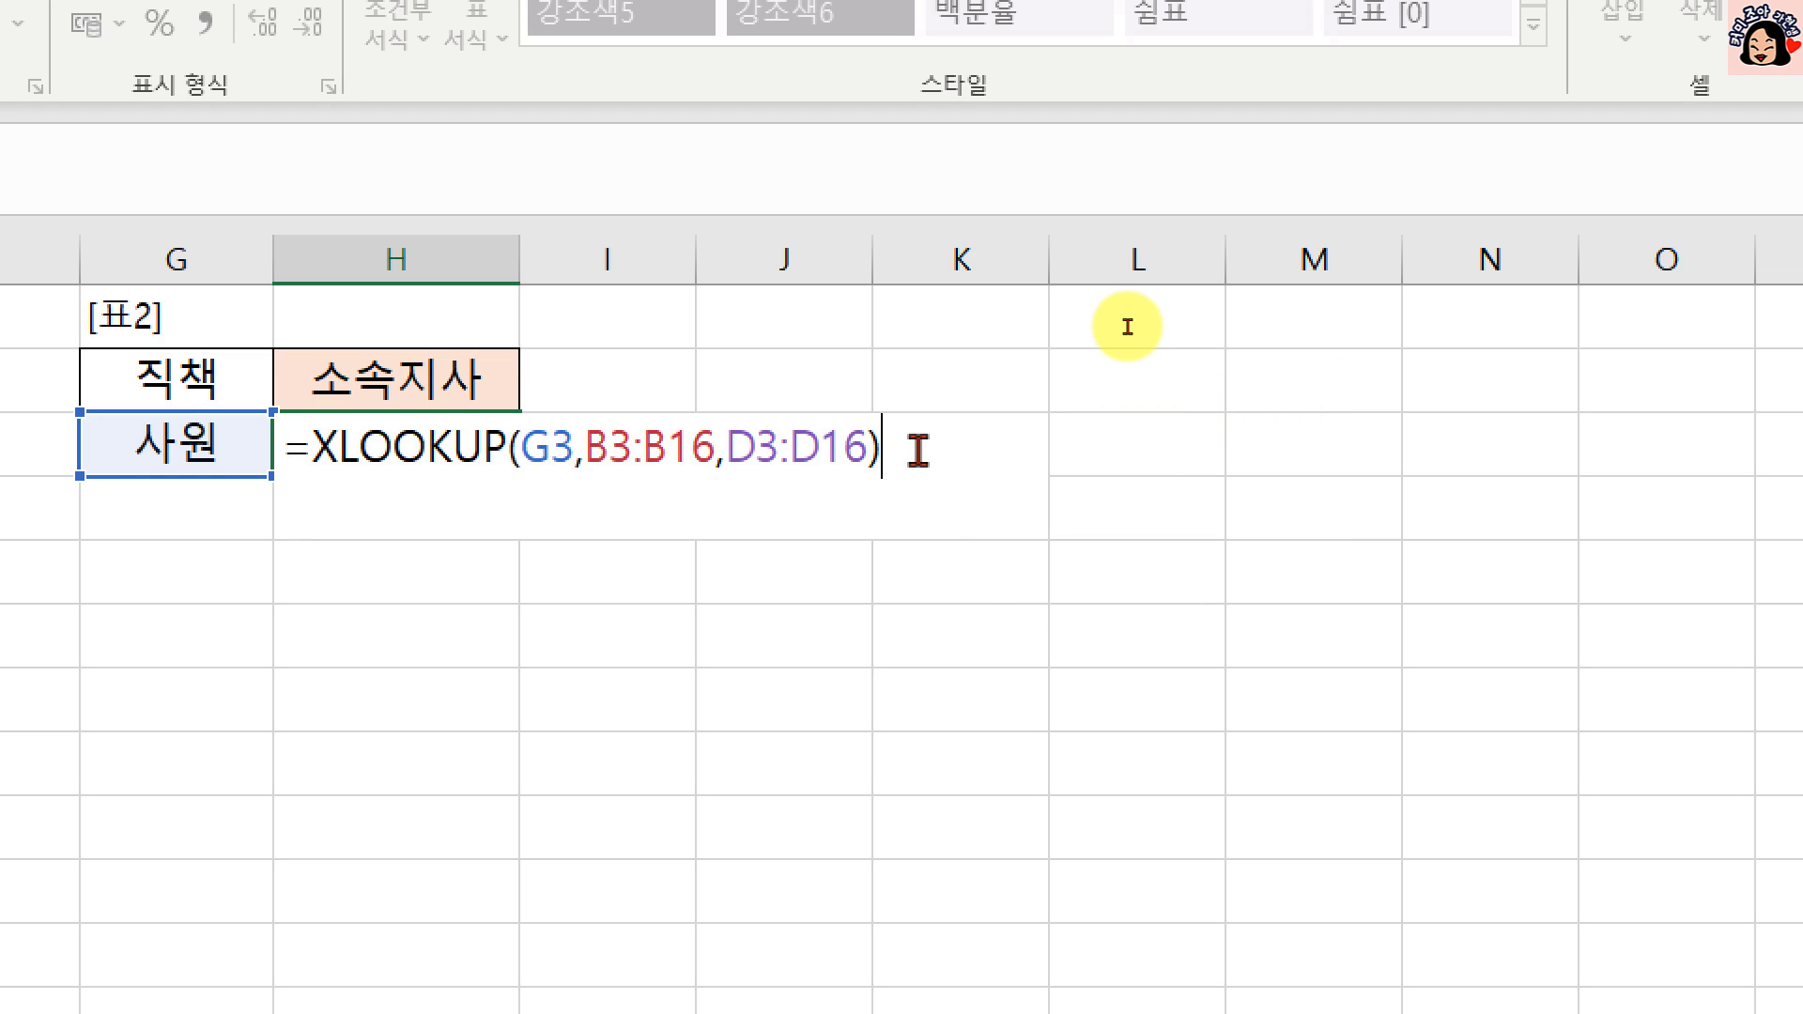
pyautogui.click(858, 455)
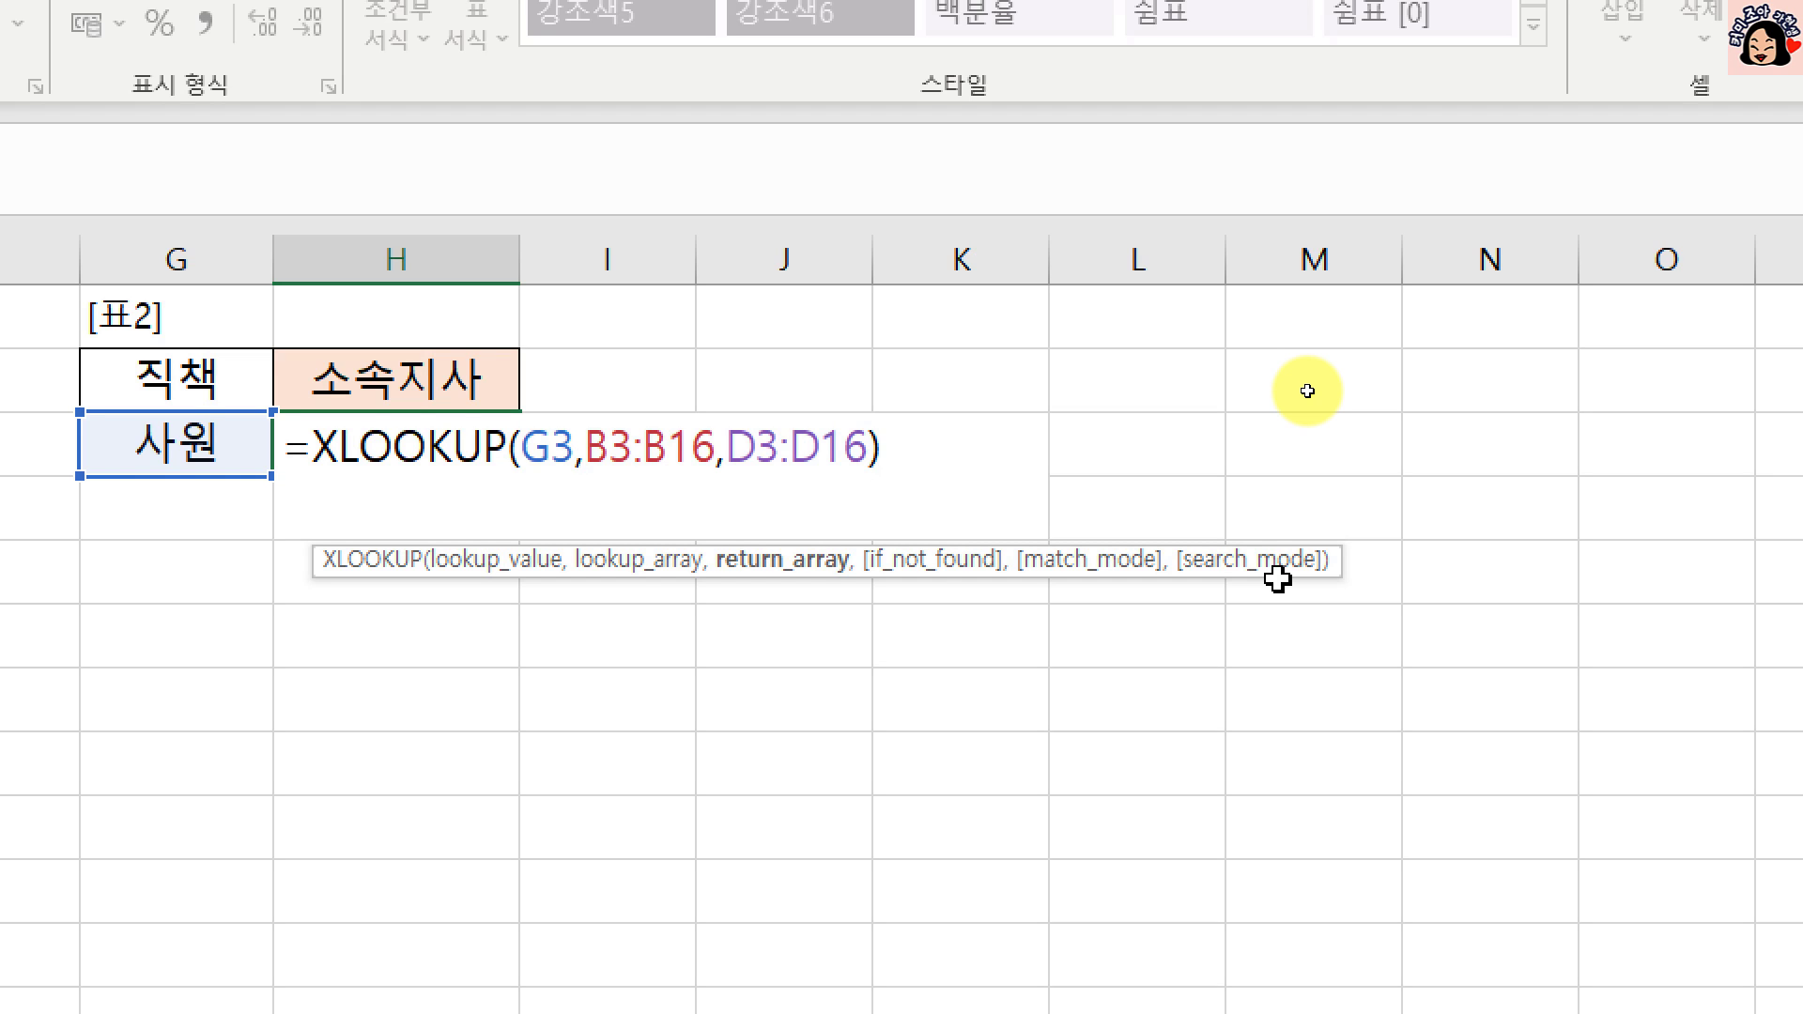
pyautogui.press('Return')
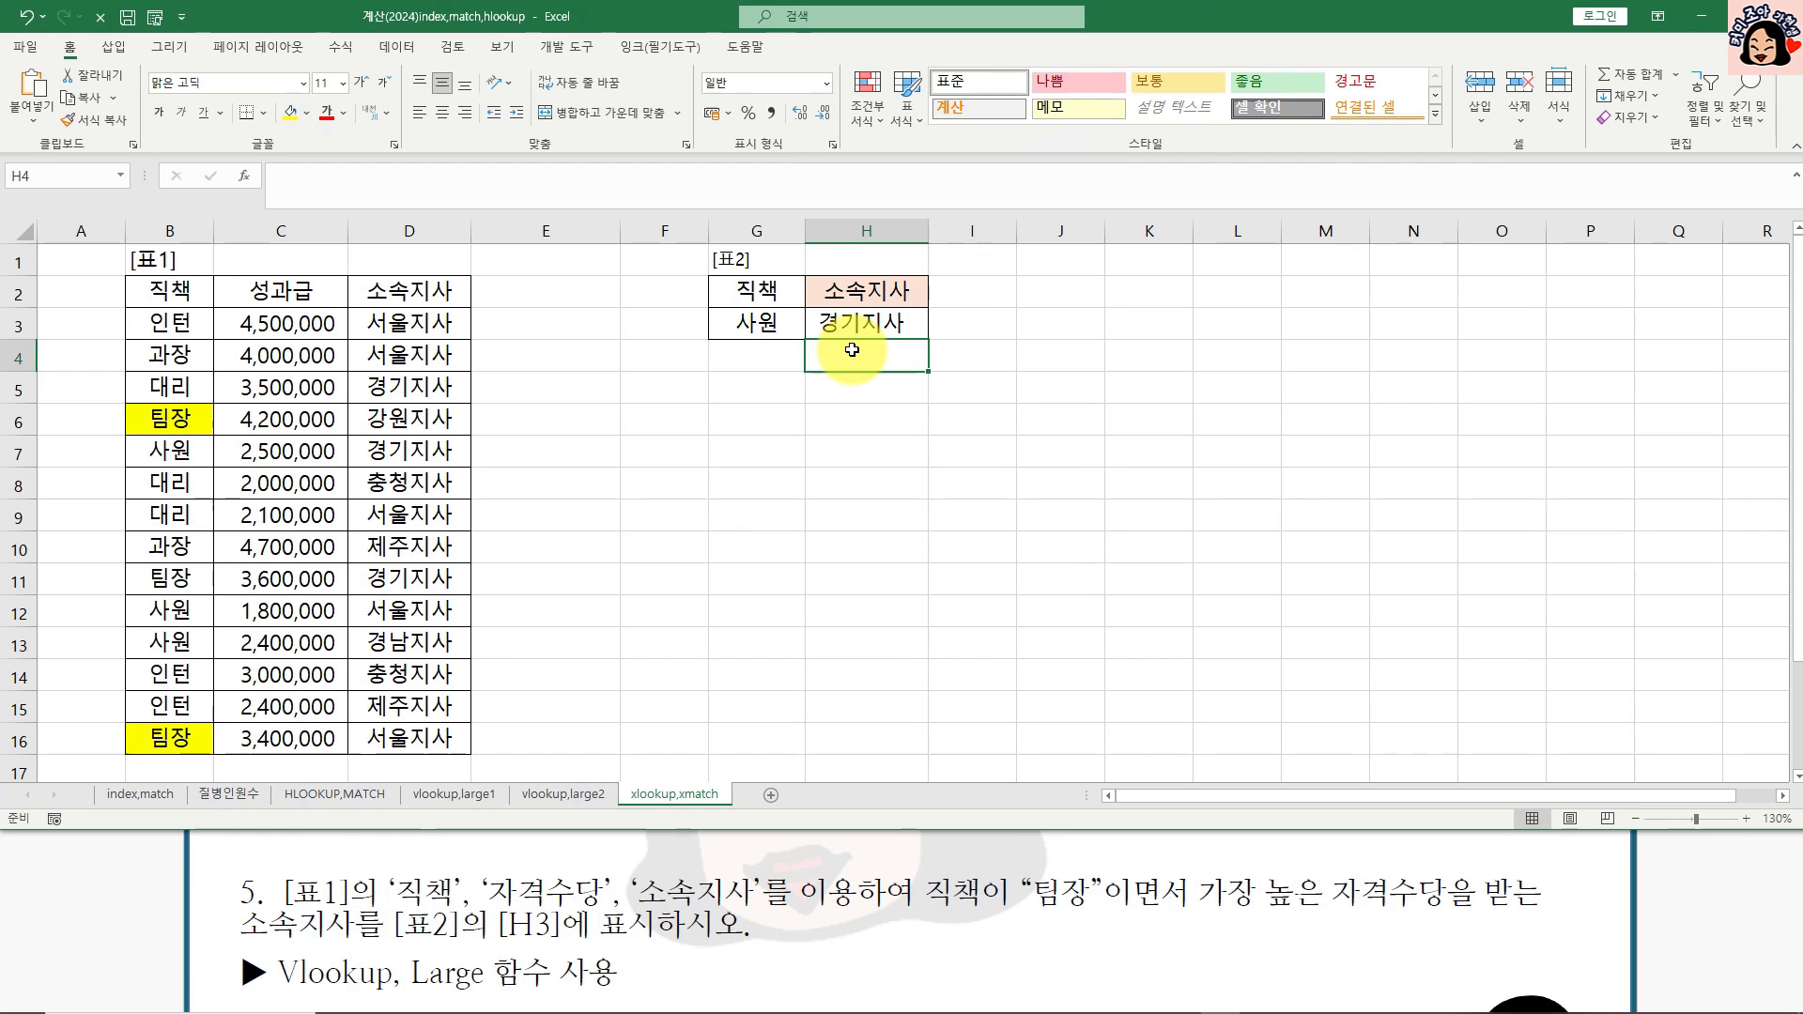
# Step: Enter =XMATCH(G3,B3:B16) in H4 to find the position of 사원 in the 직책 column
pyautogui.write('=ㅡ')
pyautogui.press('BackSpace')
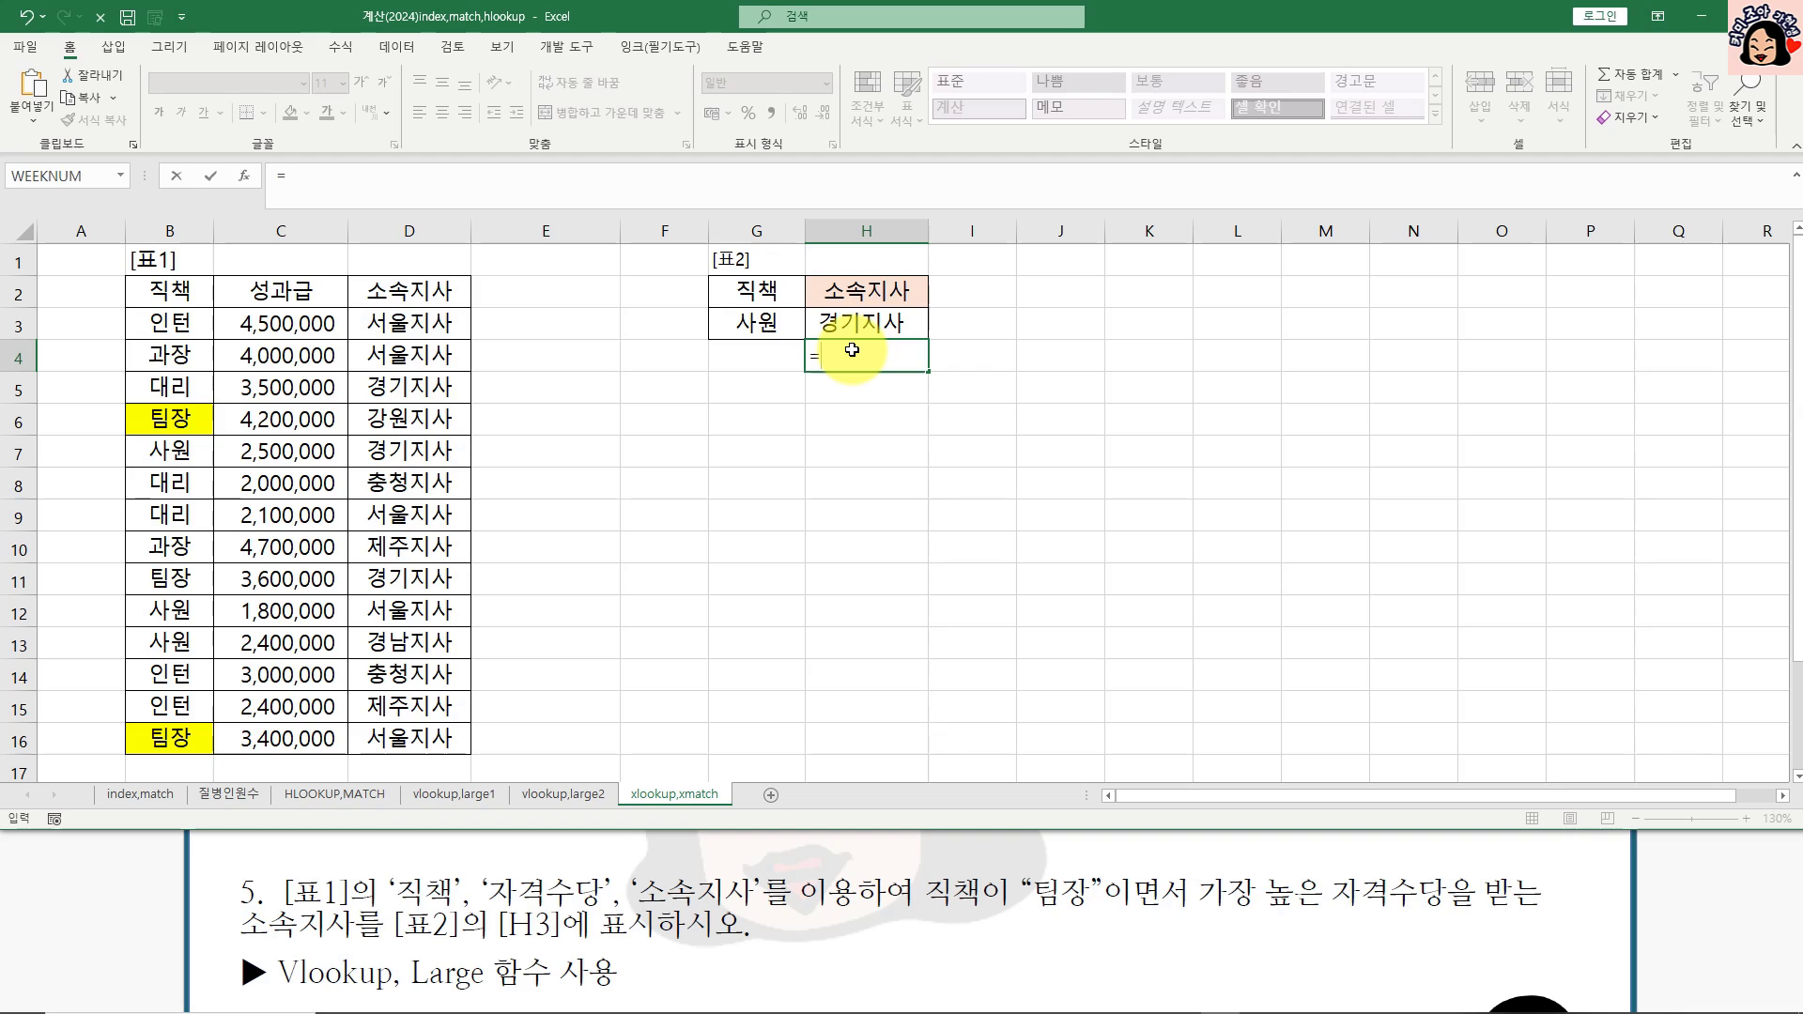
pyautogui.write('xm')
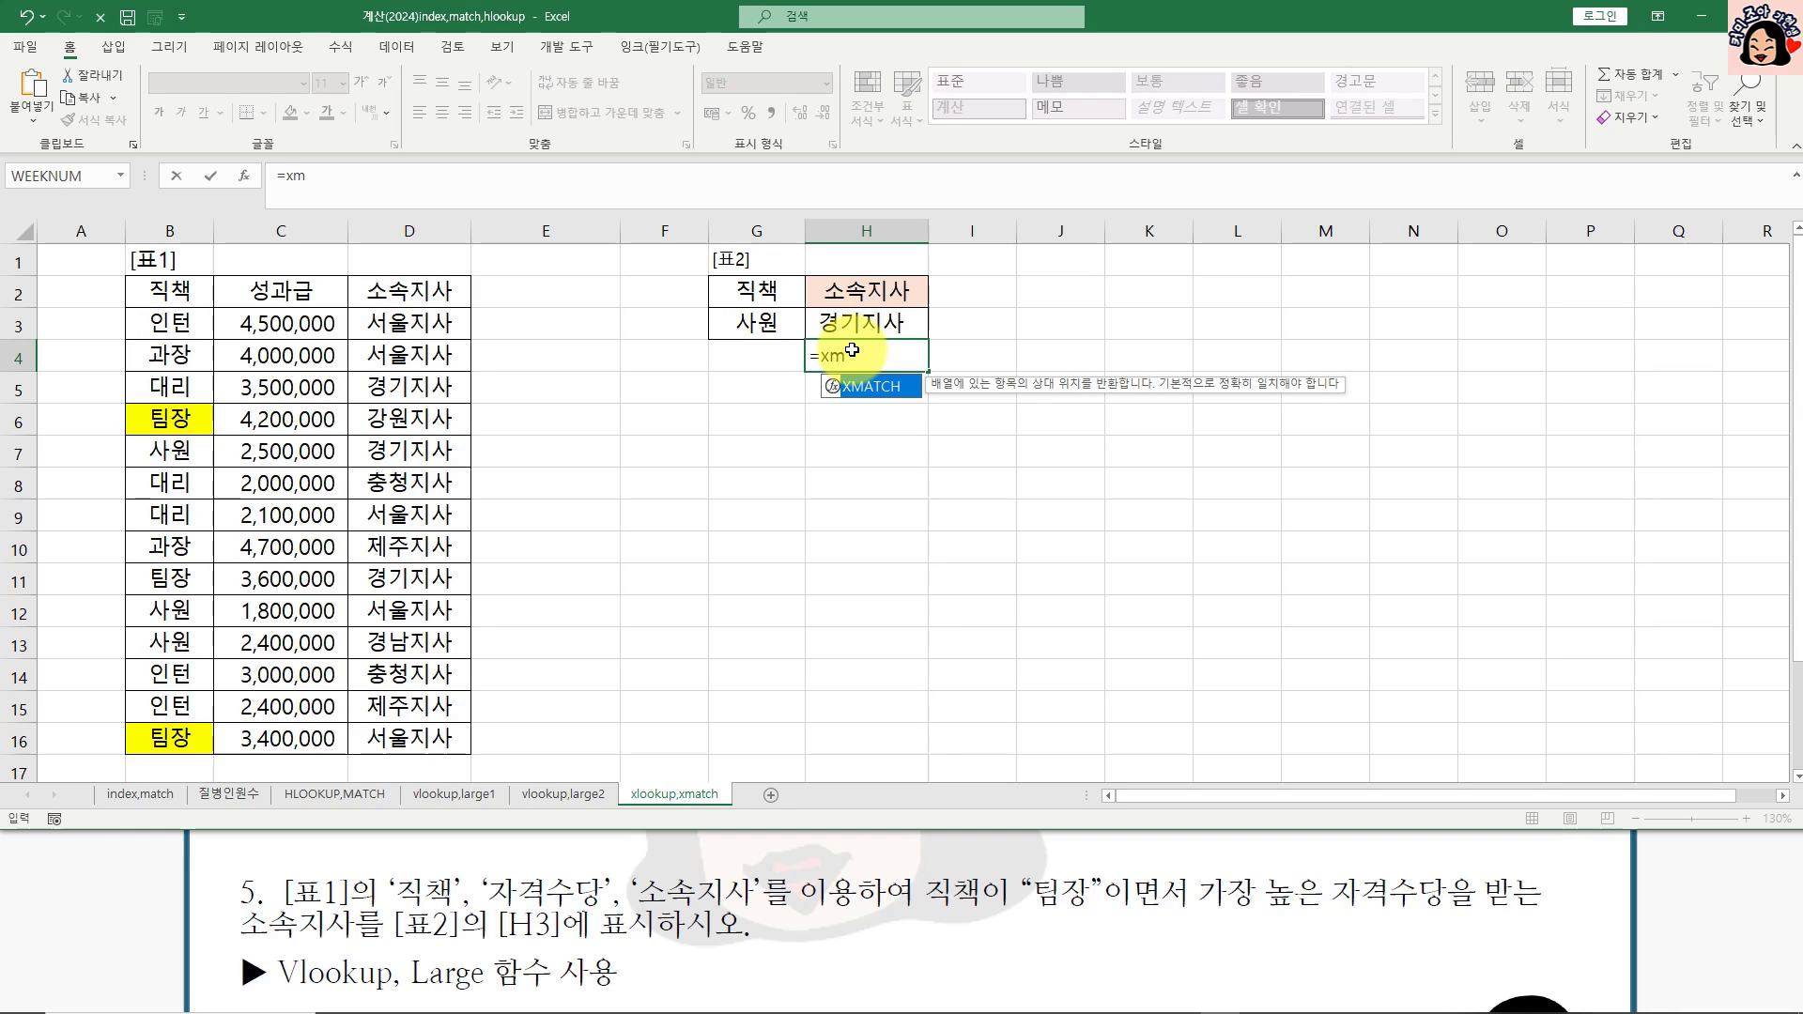
pyautogui.press('Tab')
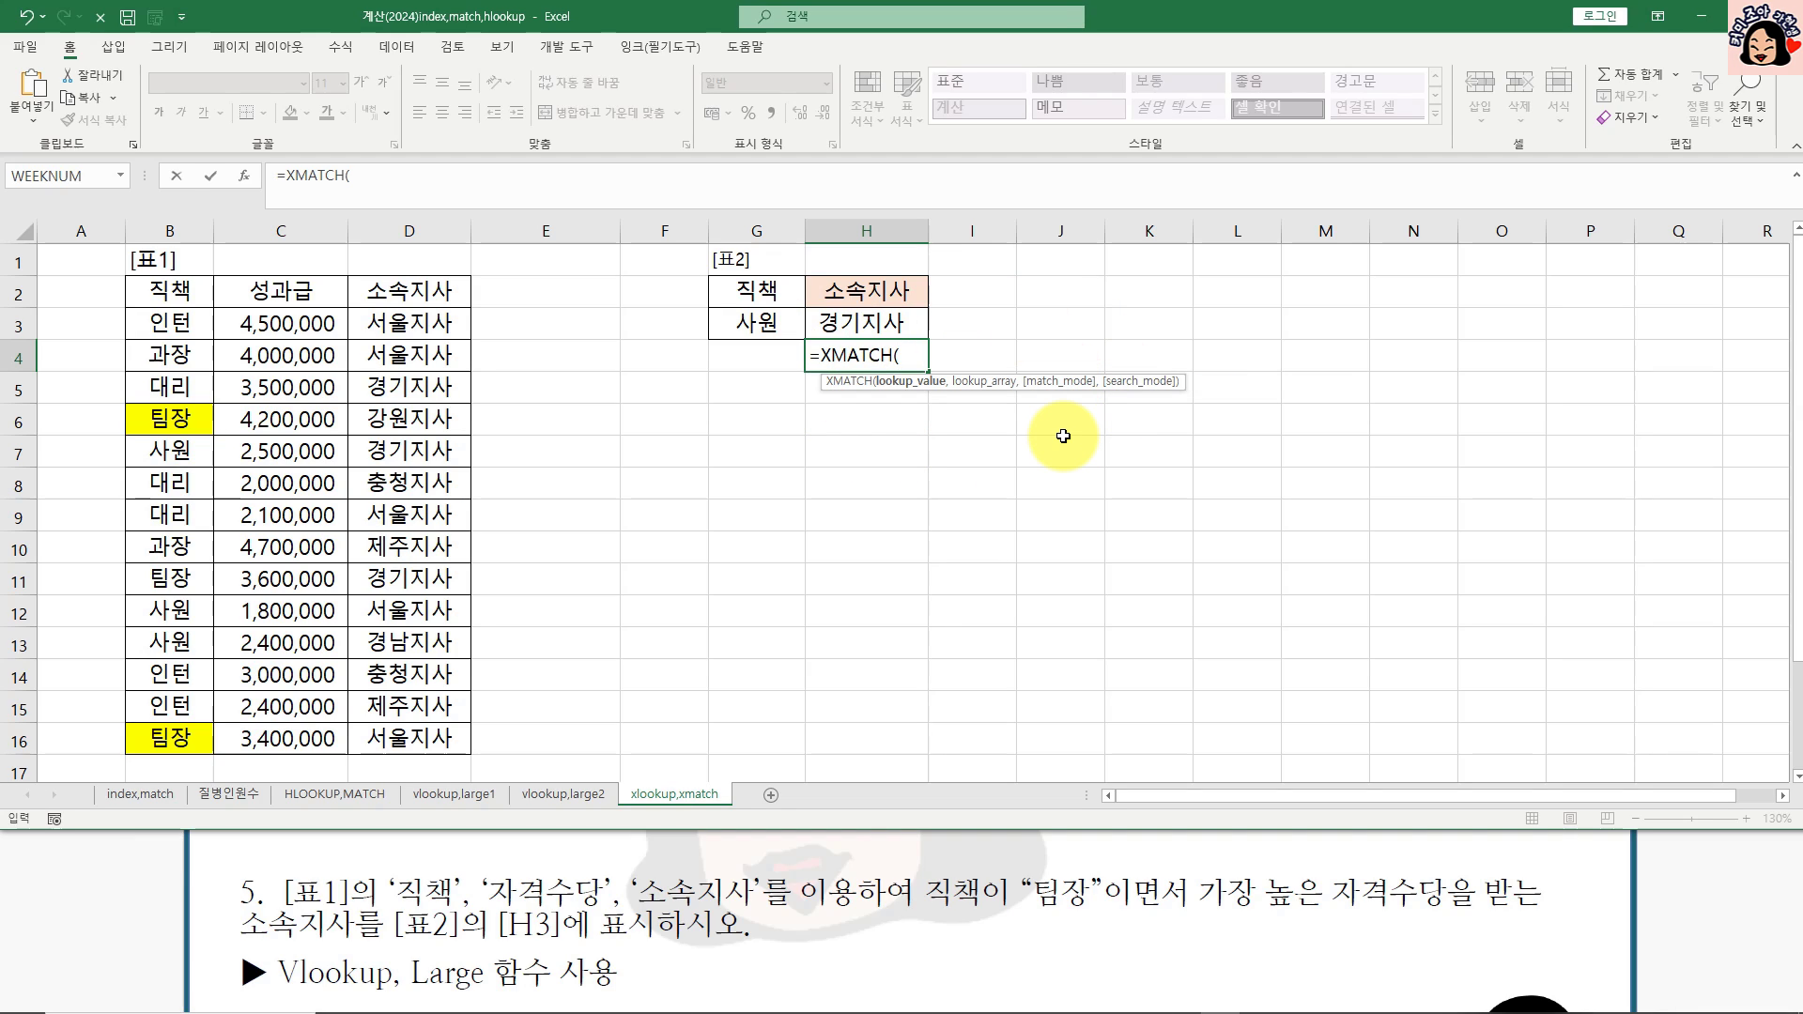
pyautogui.click(764, 326)
pyautogui.write(',')
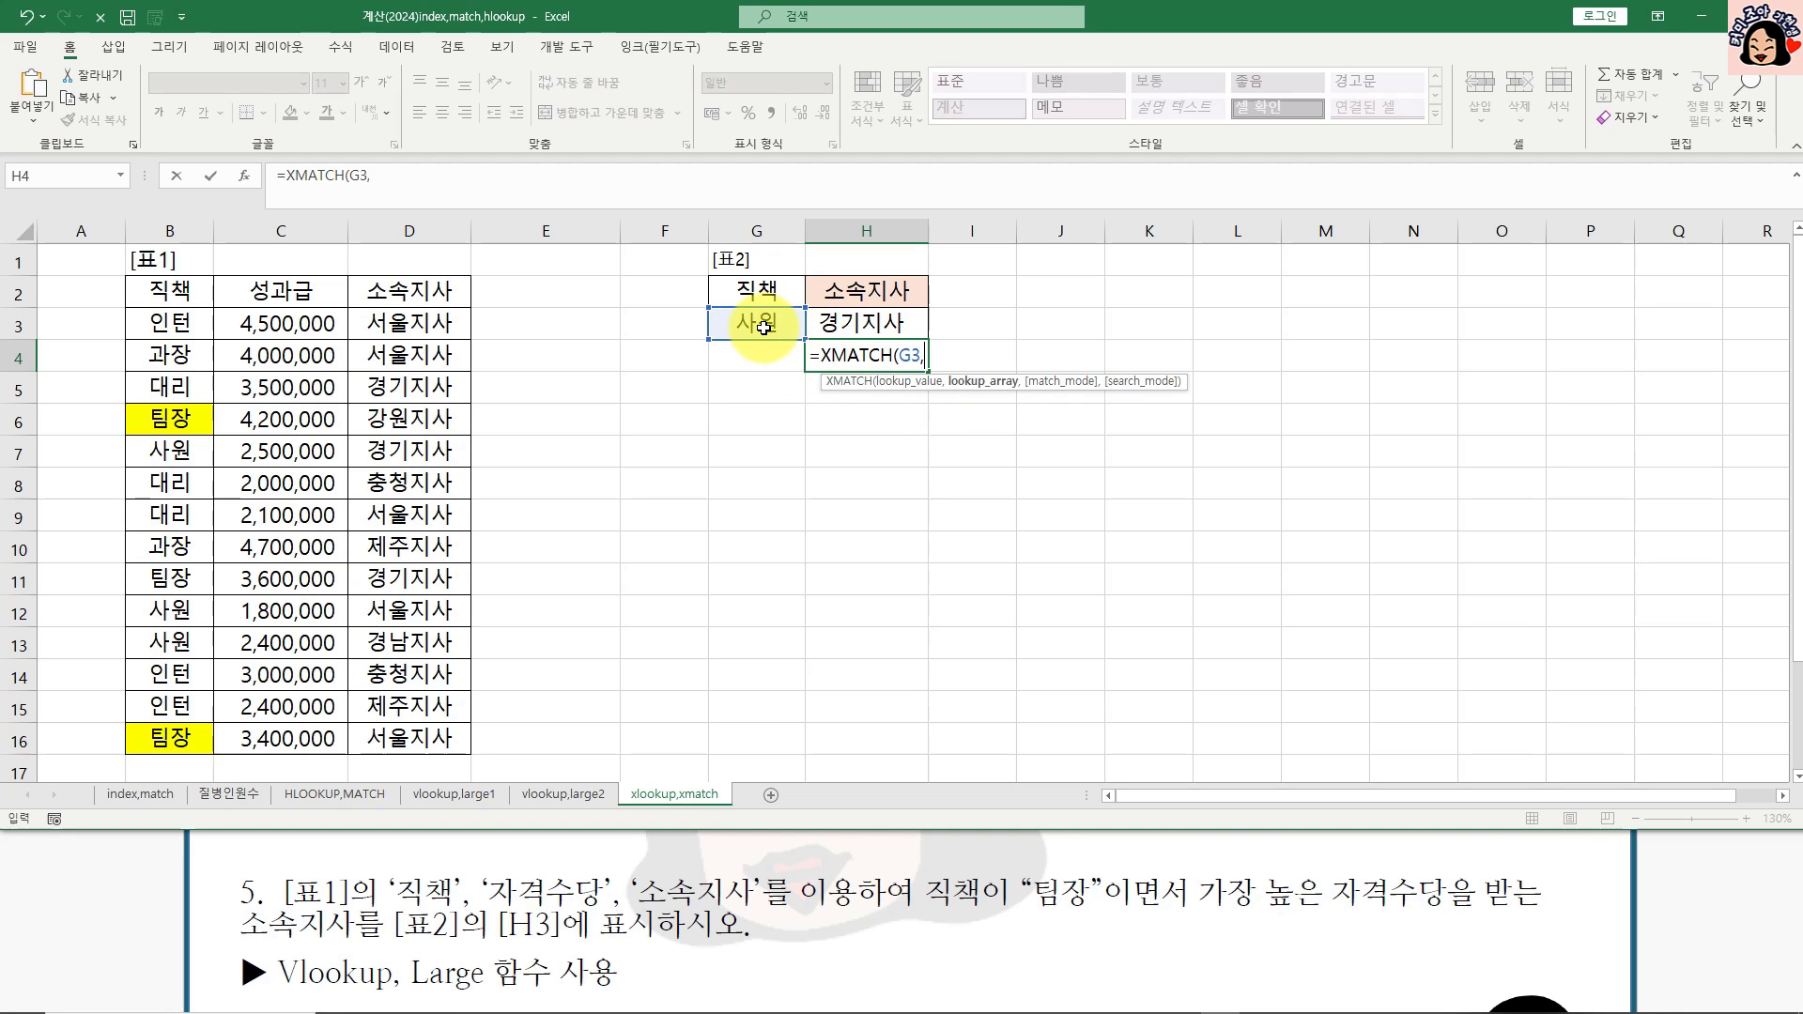
pyautogui.moveTo(179, 324); pyautogui.dragTo(182, 732)
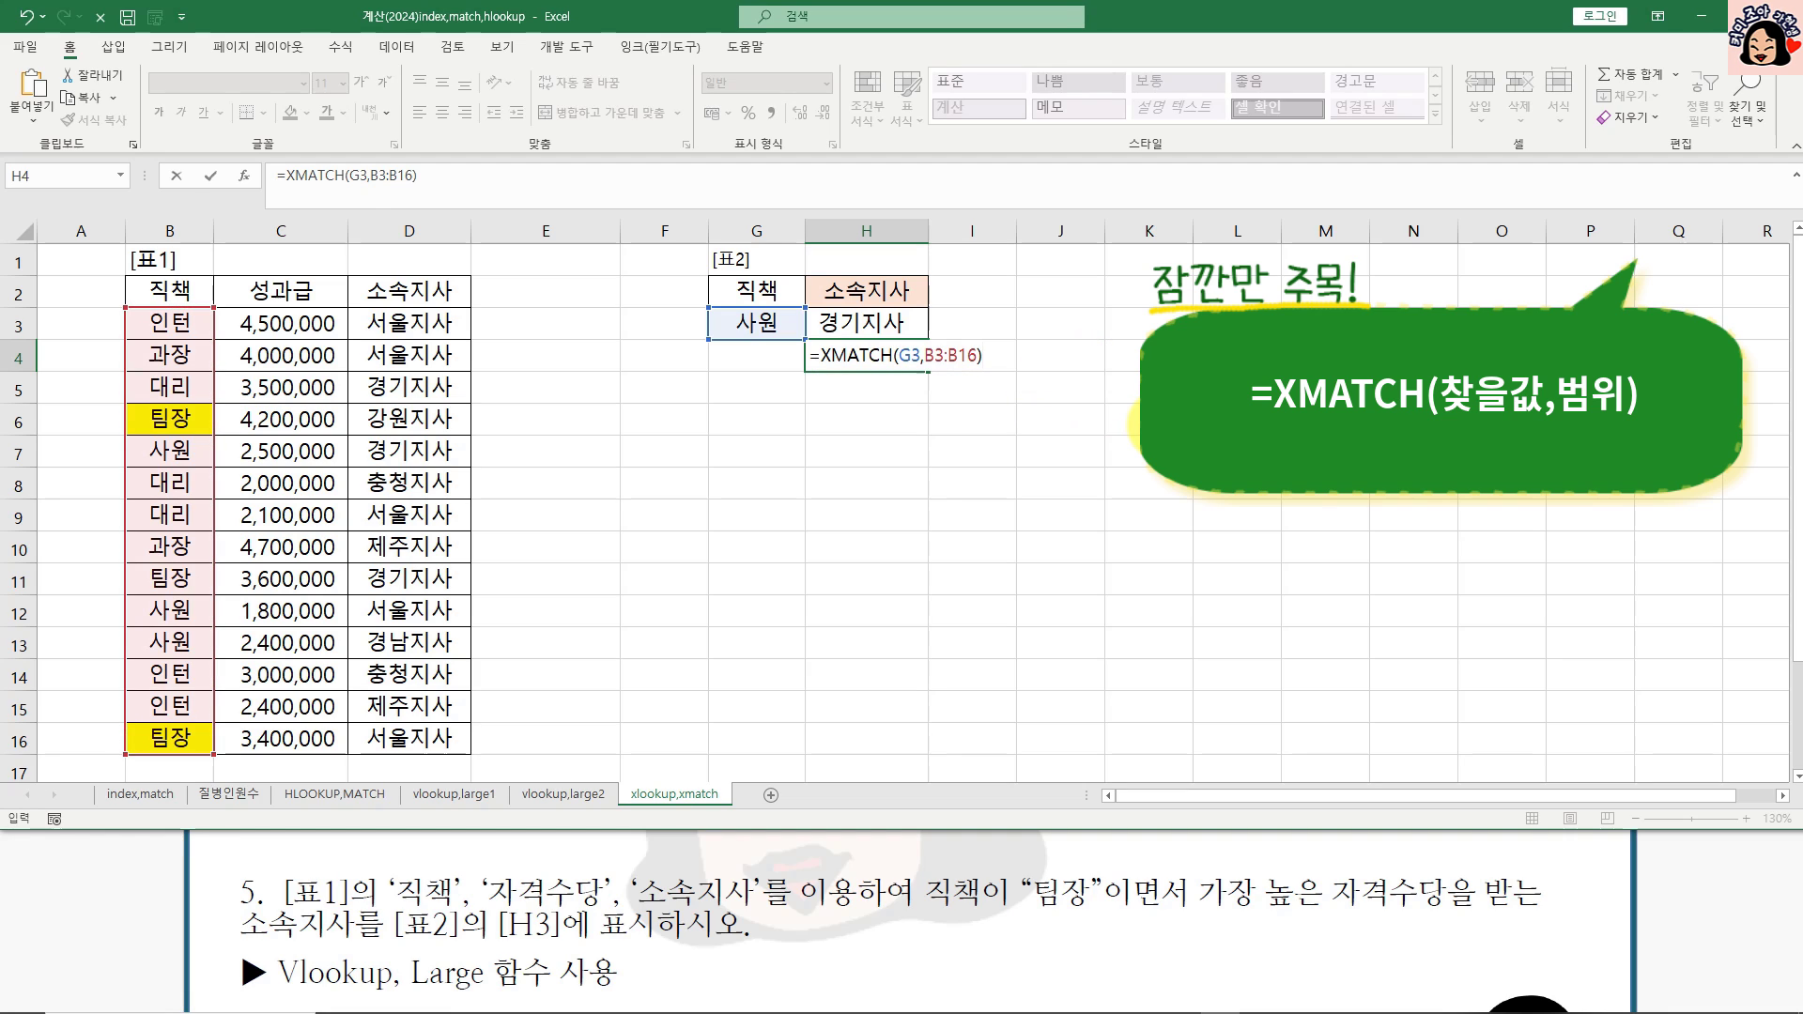
pyautogui.press('Return')
pyautogui.press('Up')
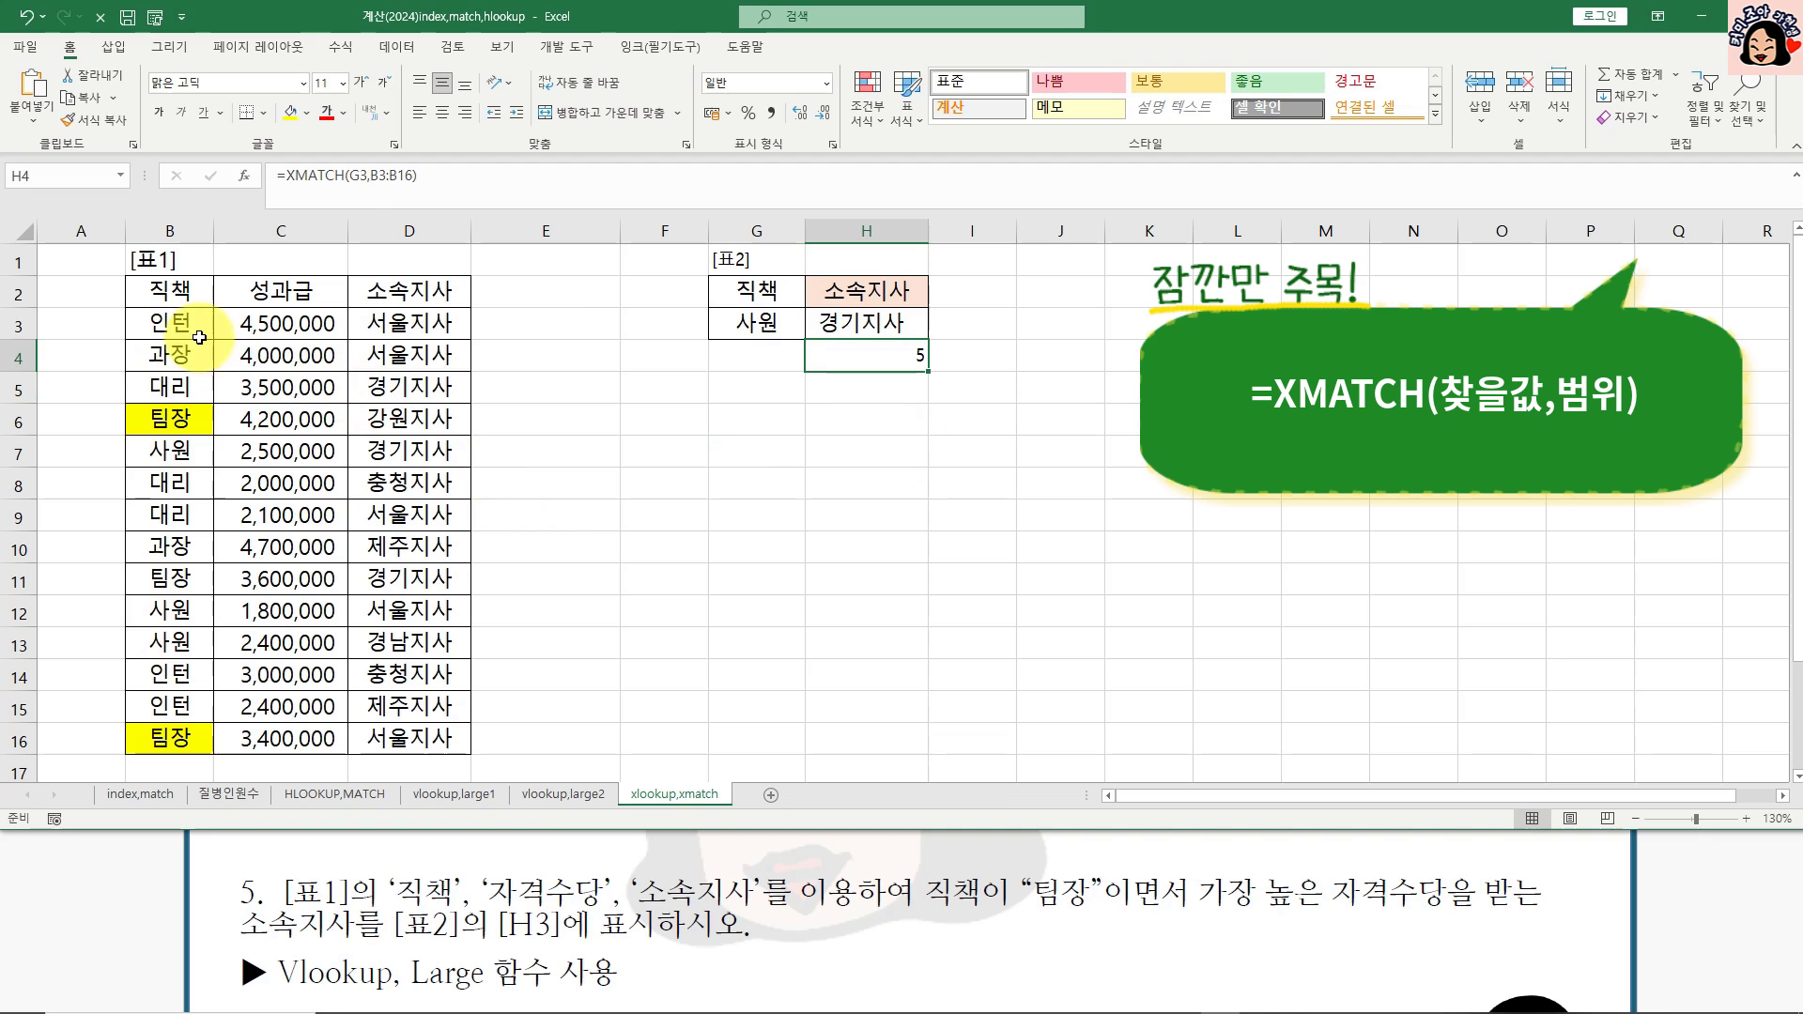
# Step: Extend the XMATCH in H4 with an empty match mode and search mode -1, giving =XMATCH(G3,B3:B16,,-1)
pyautogui.doubleClick(903, 355)
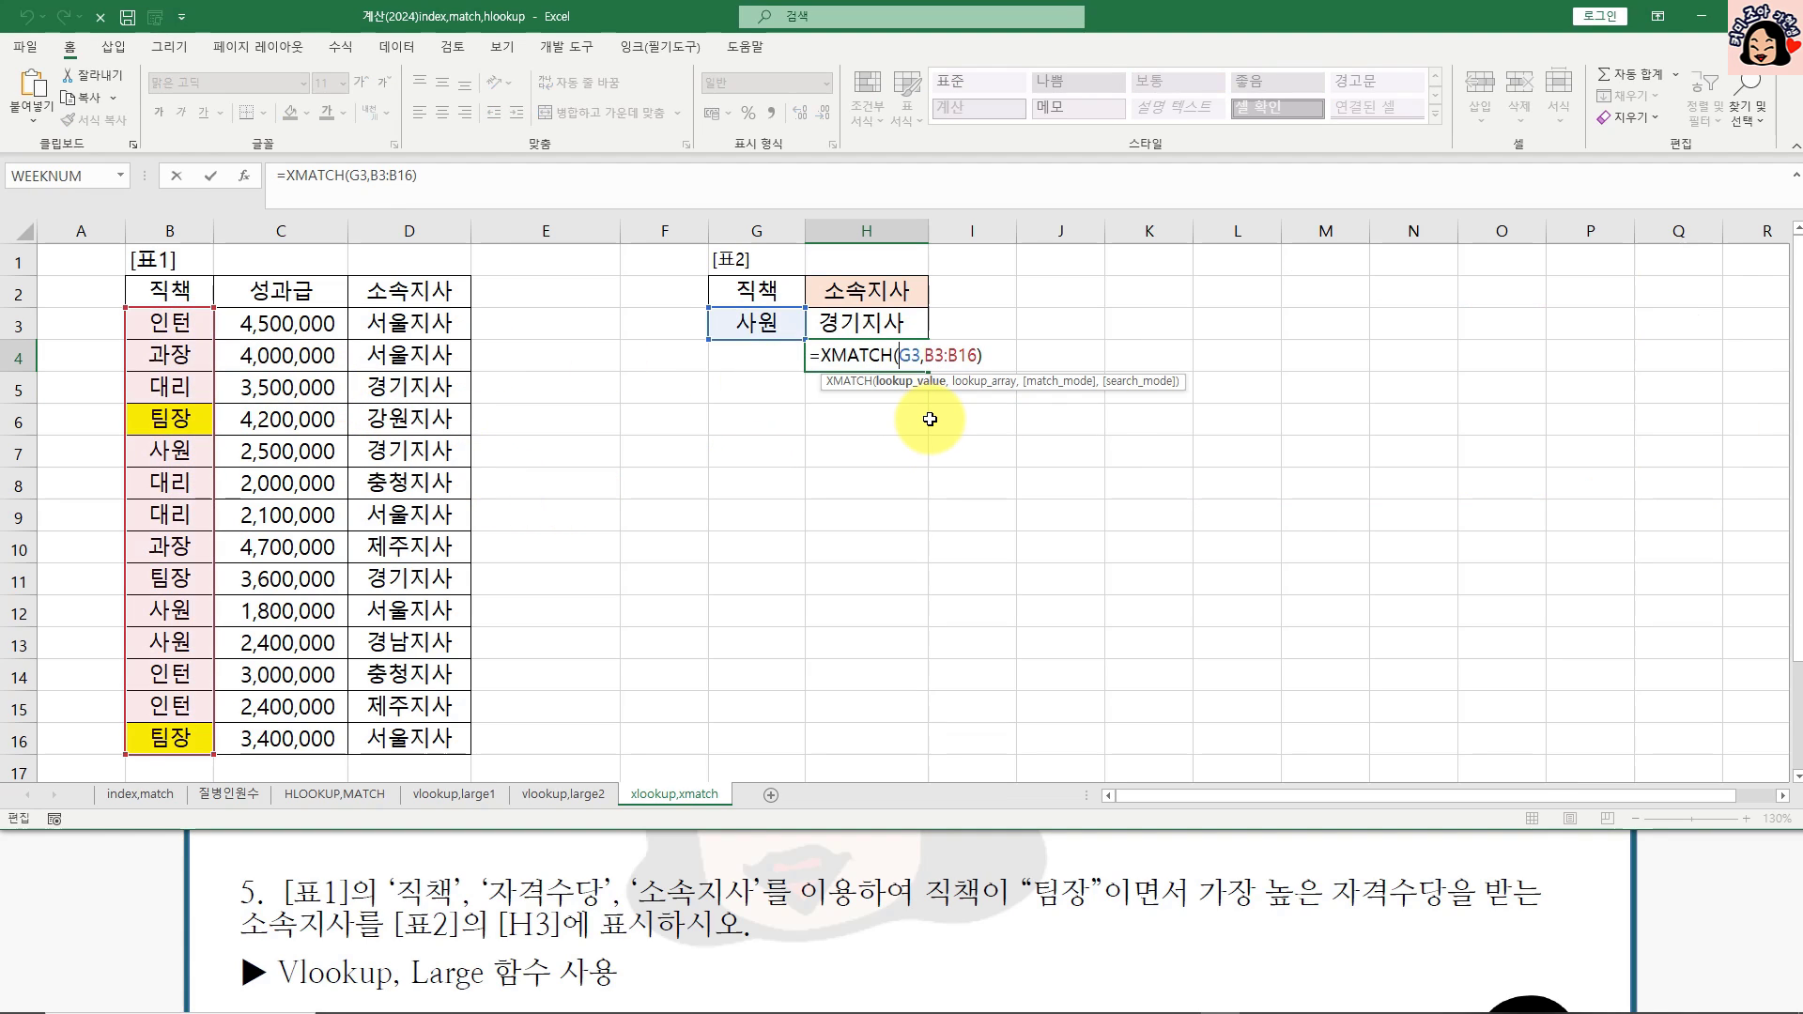
pyautogui.click(977, 355)
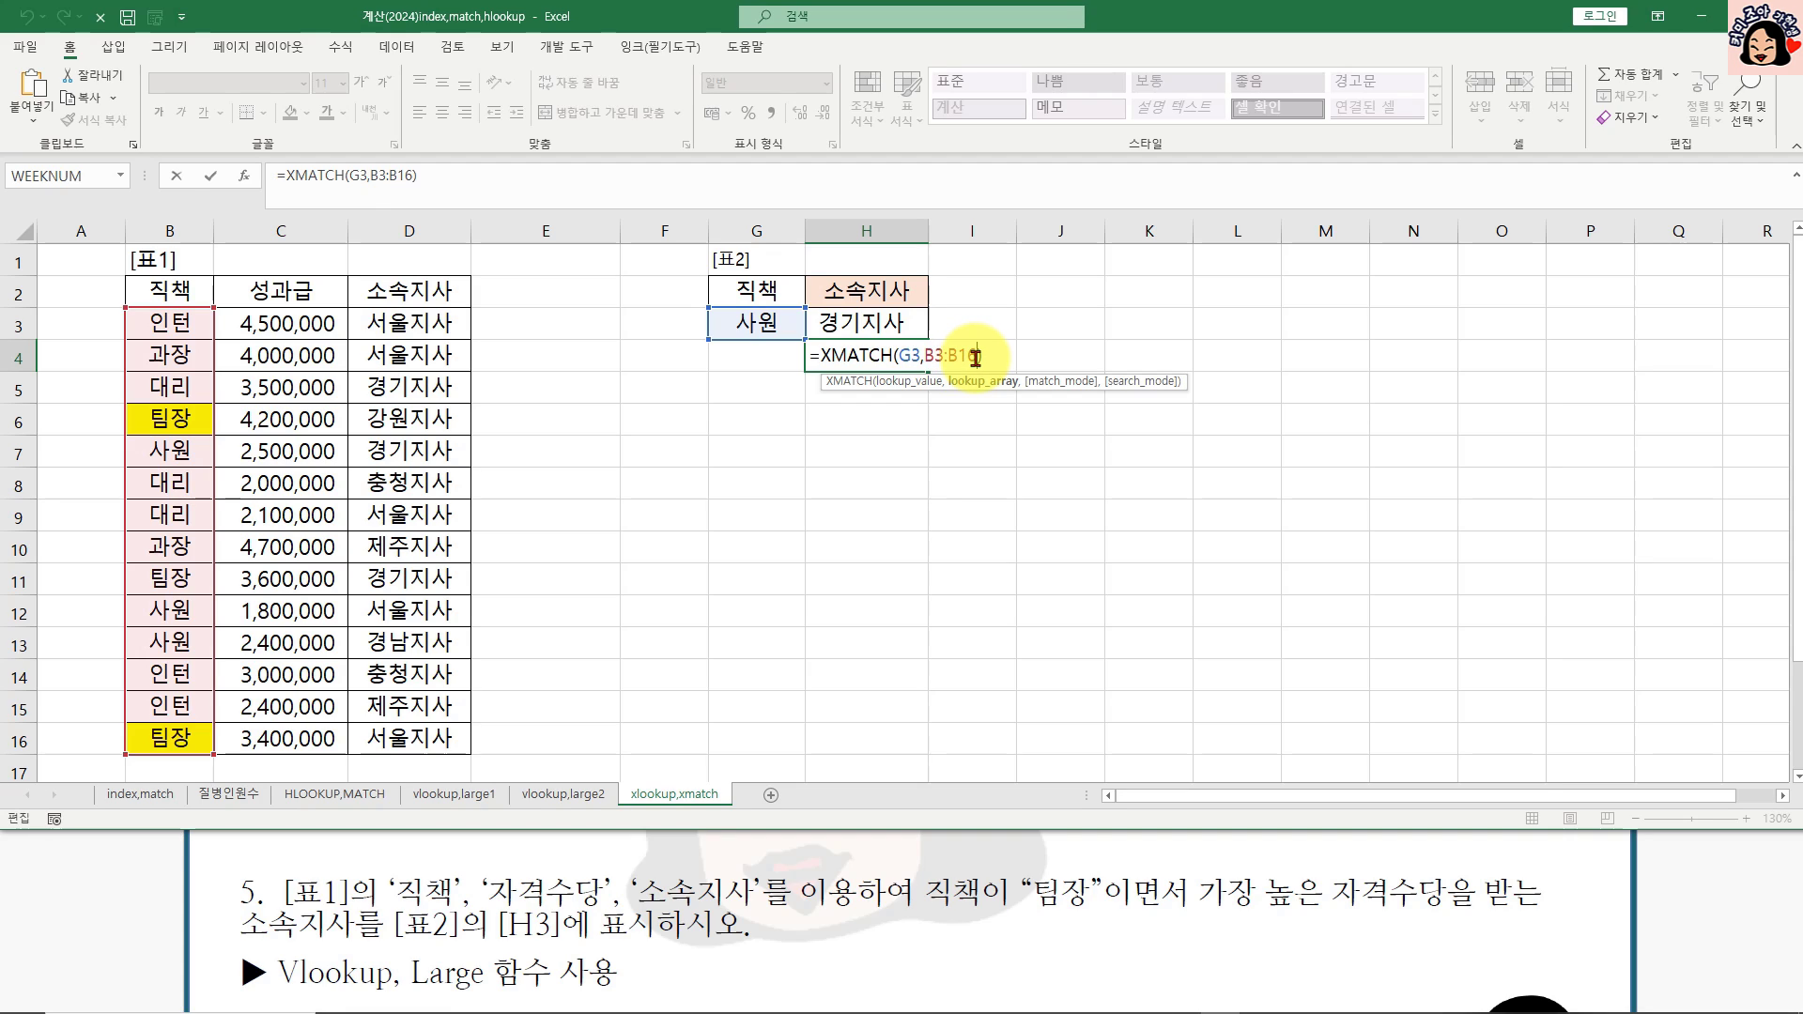
pyautogui.write(',')
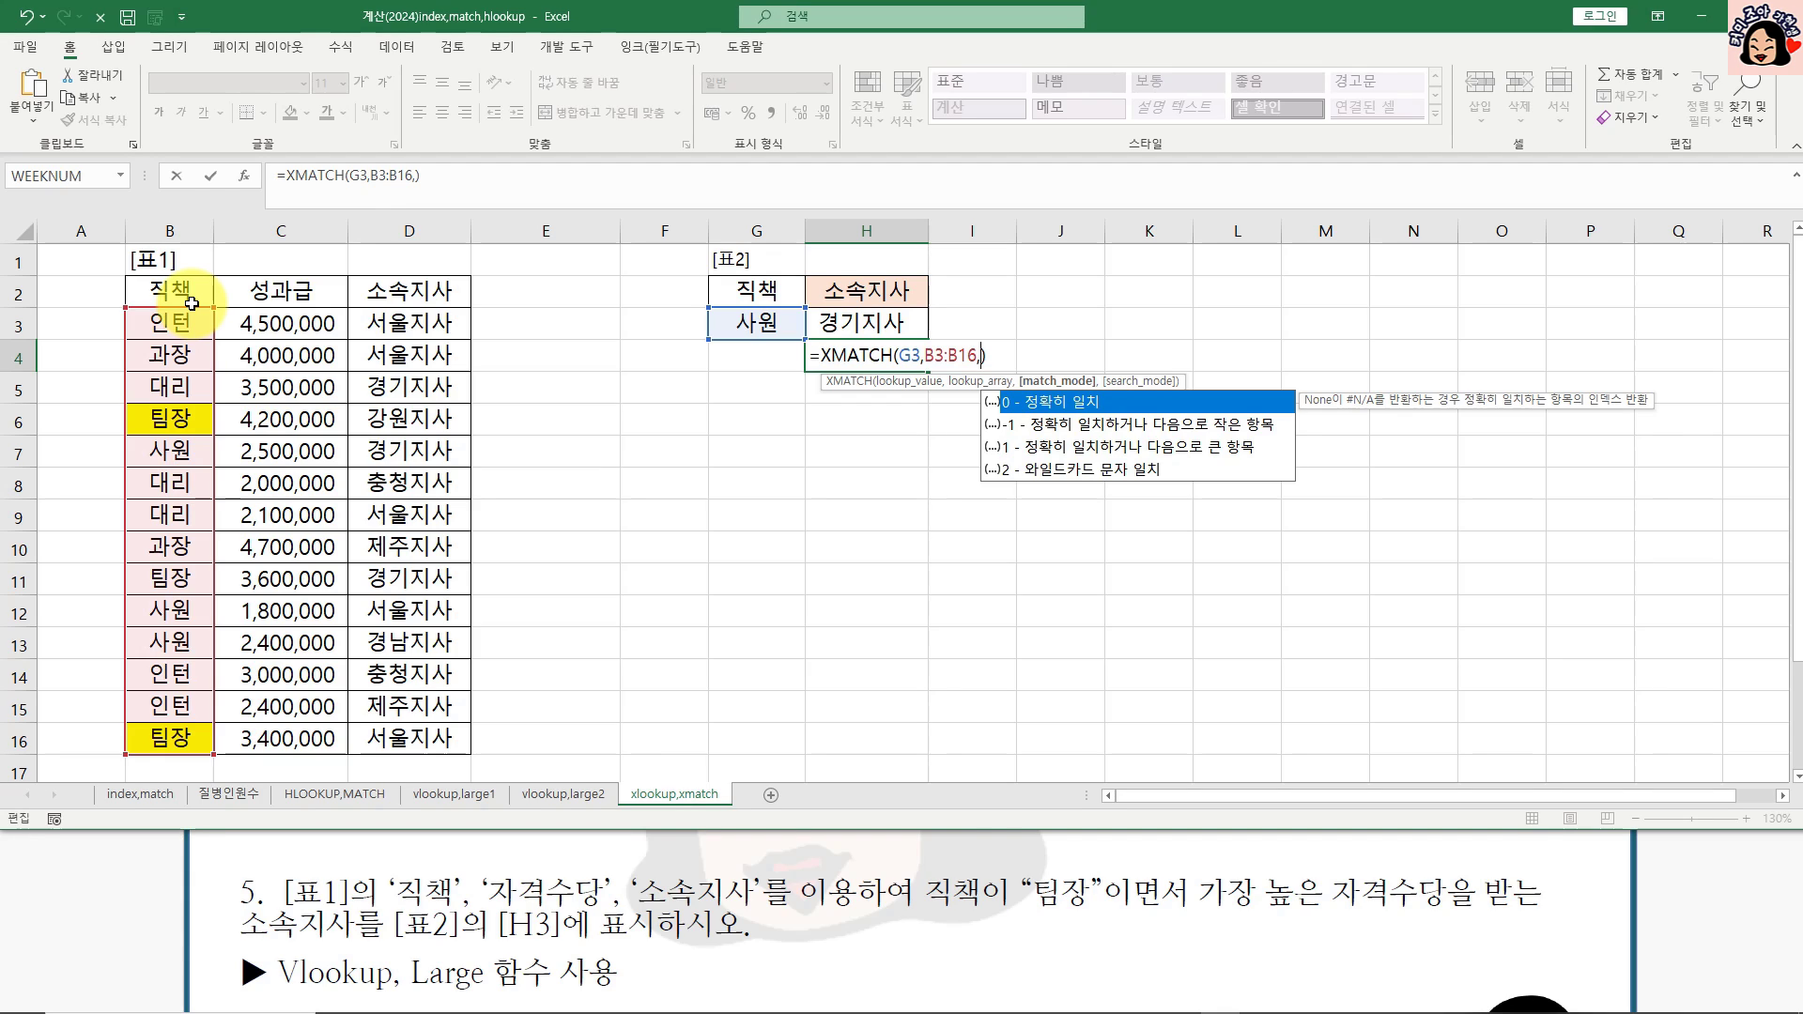
pyautogui.write(',-1')
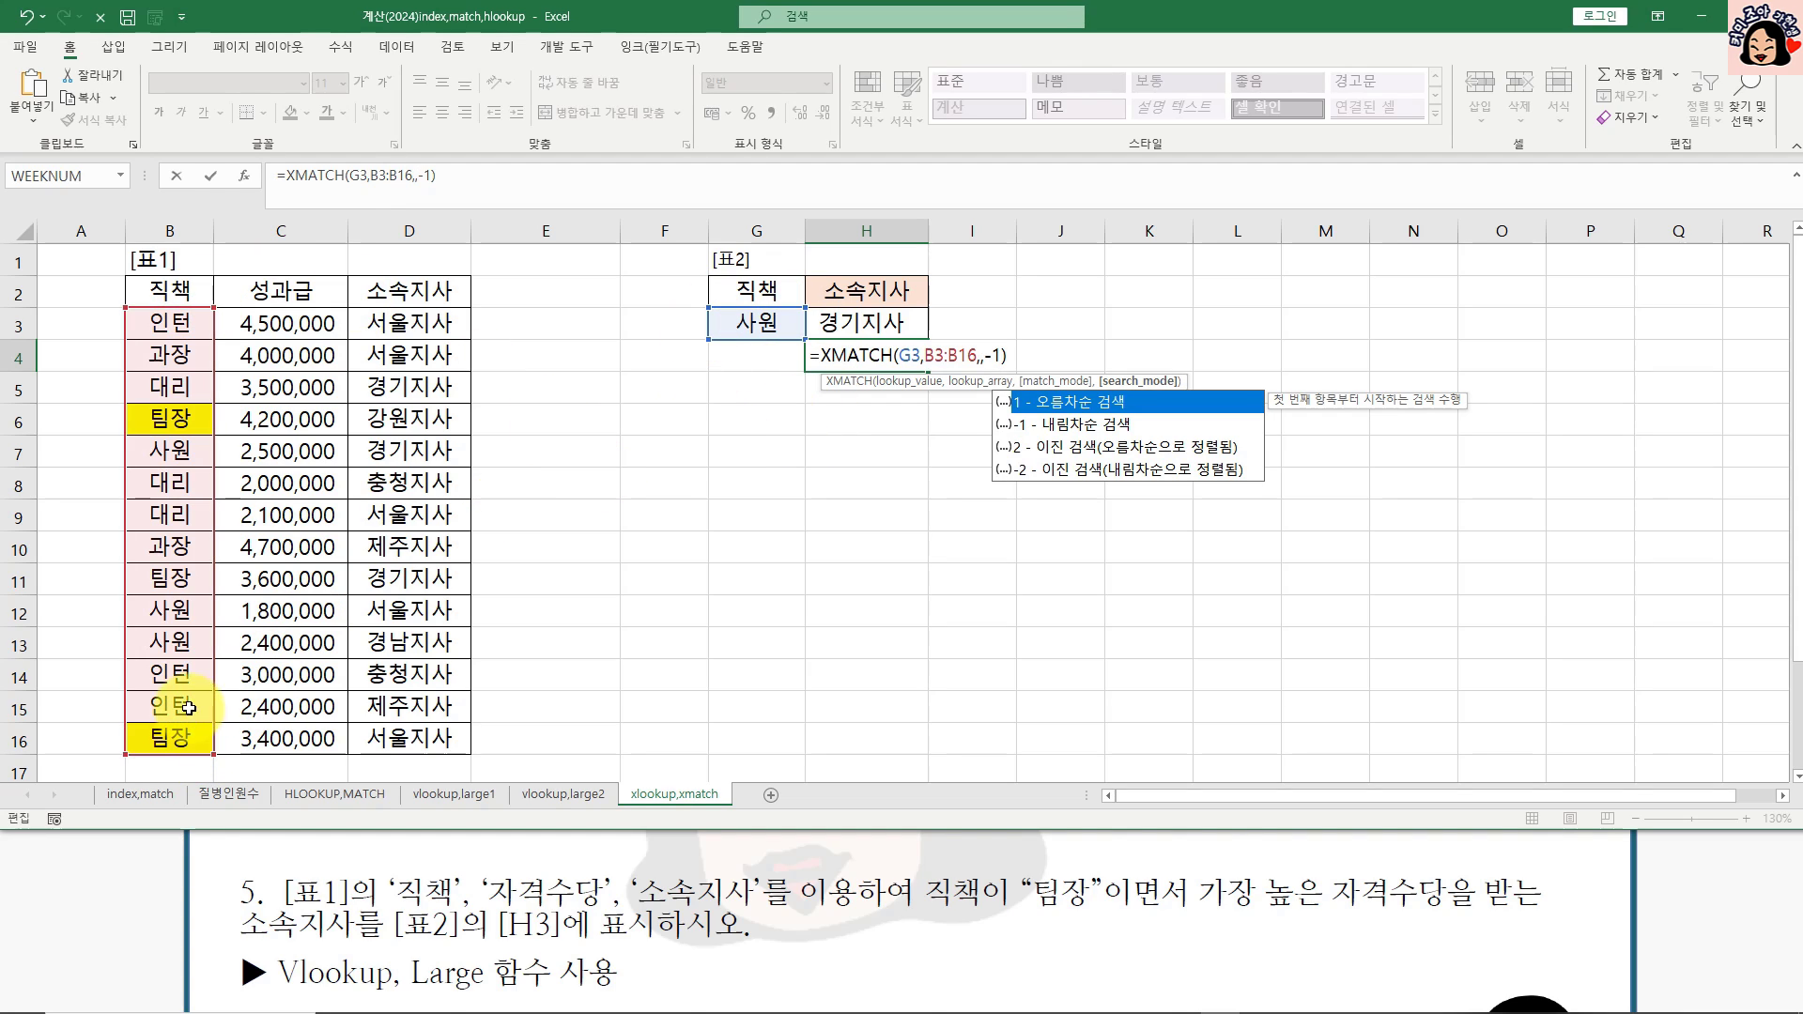
pyautogui.hotkey('ctrl', 'Return')
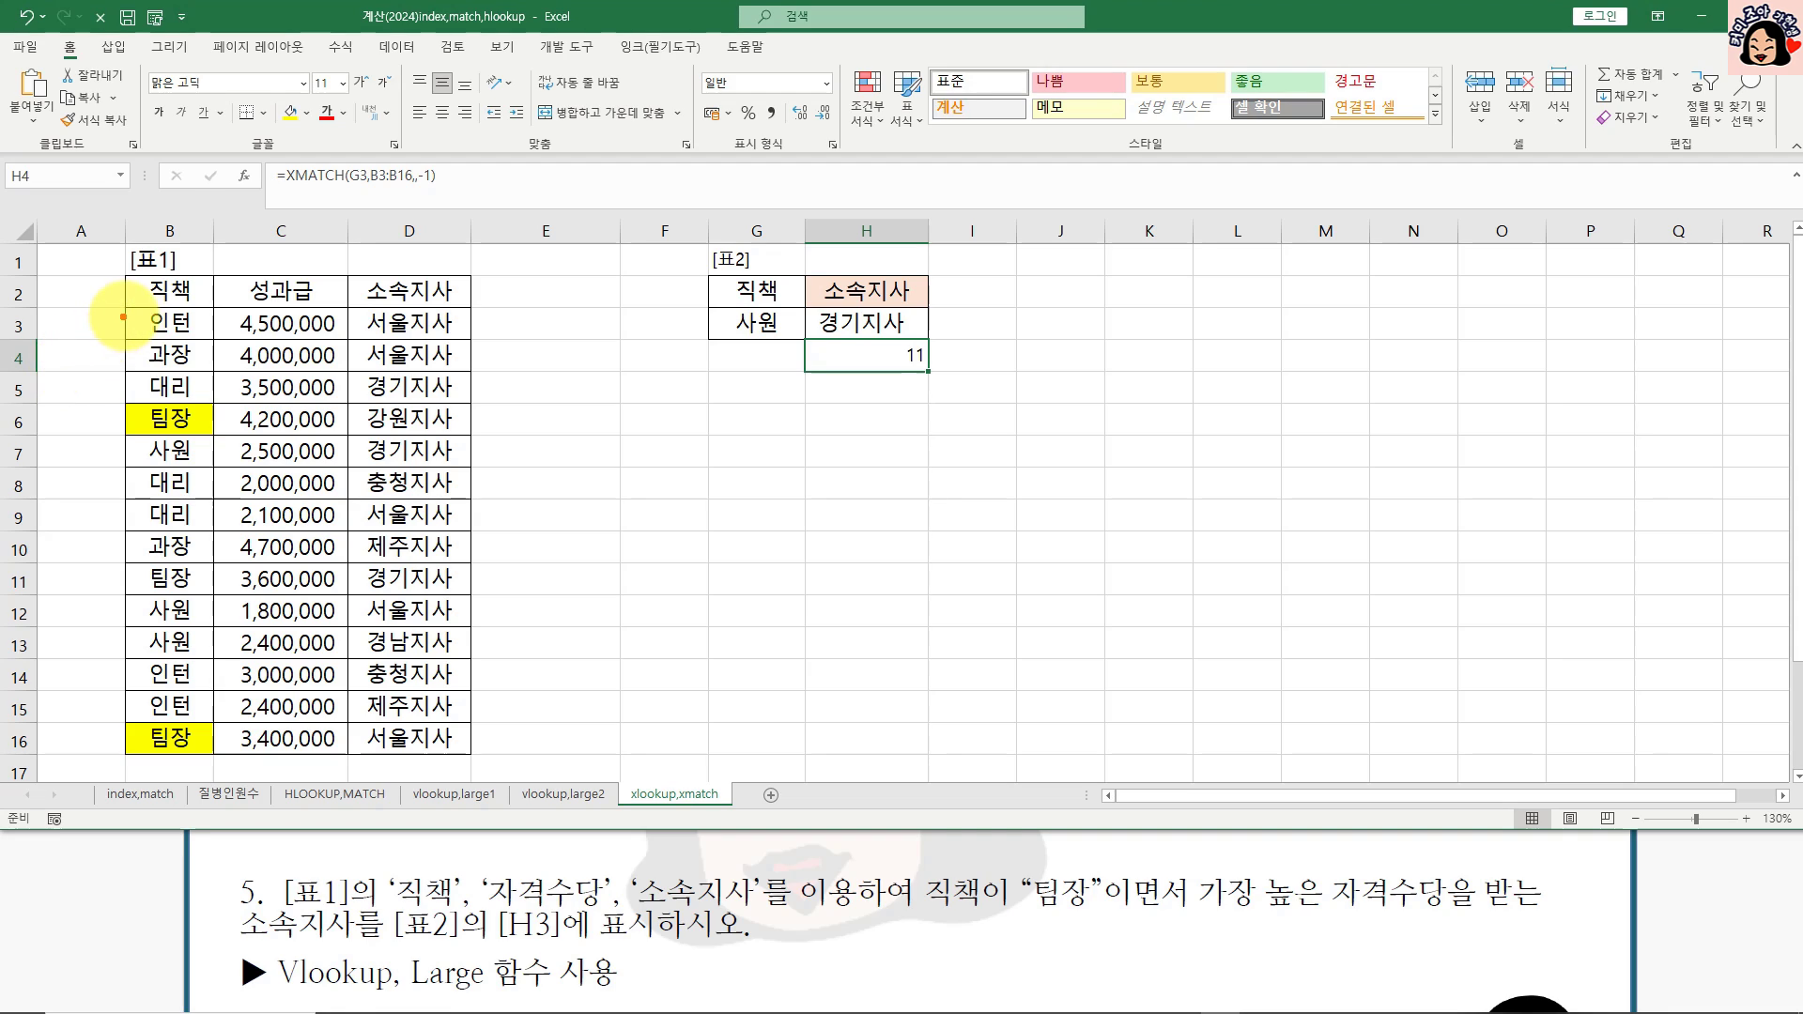
pyautogui.moveTo(130, 312); pyautogui.dragTo(131, 326)
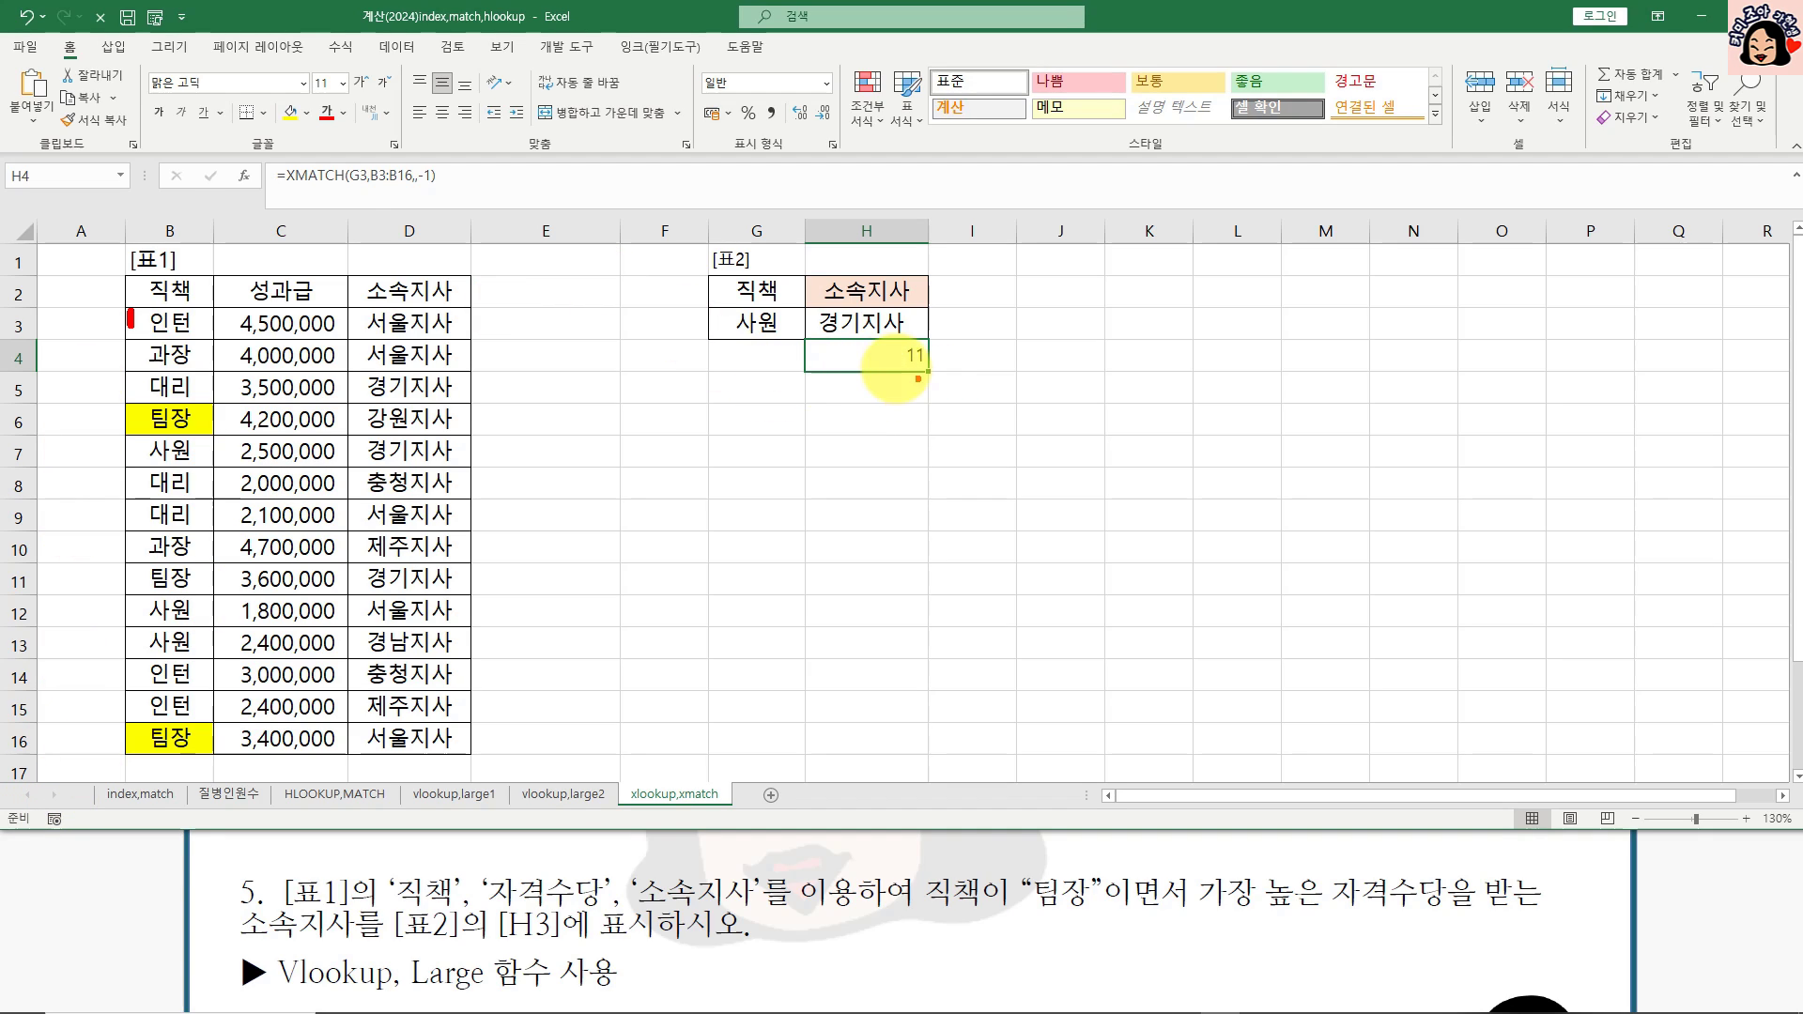
pyautogui.moveTo(414, 191); pyautogui.dragTo(454, 190)
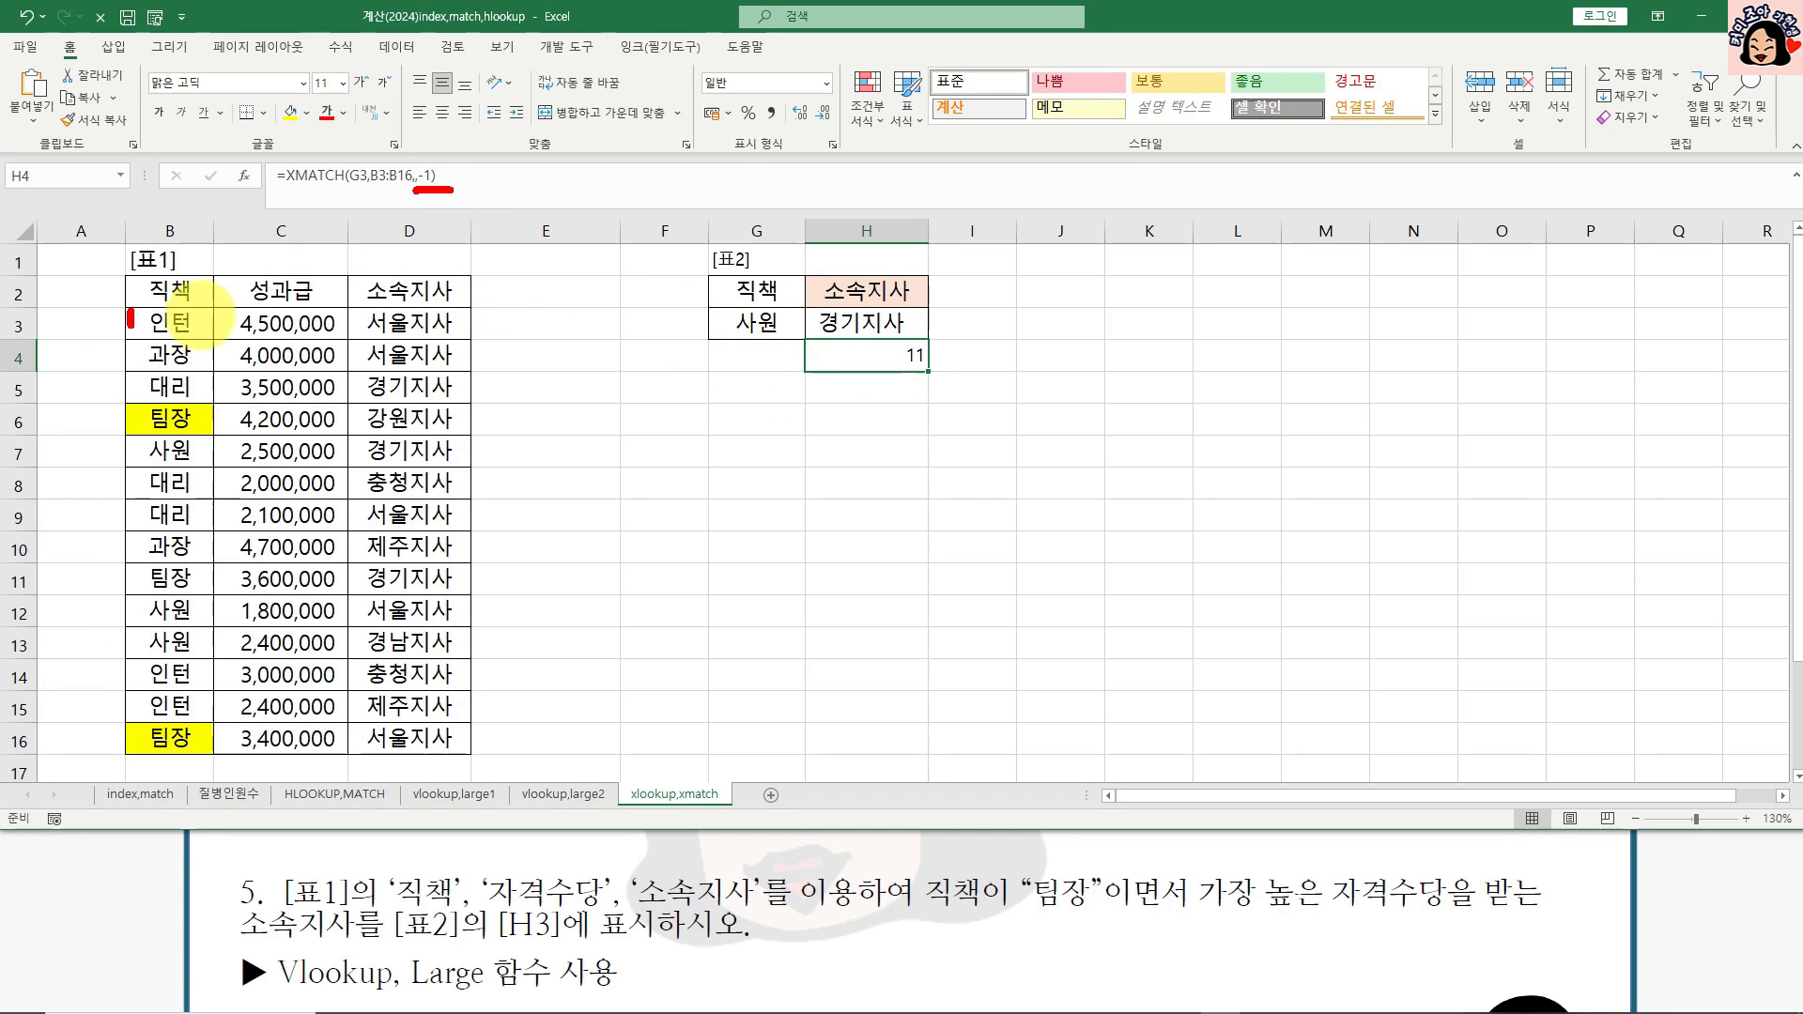
pyautogui.moveTo(133, 464); pyautogui.dragTo(228, 463)
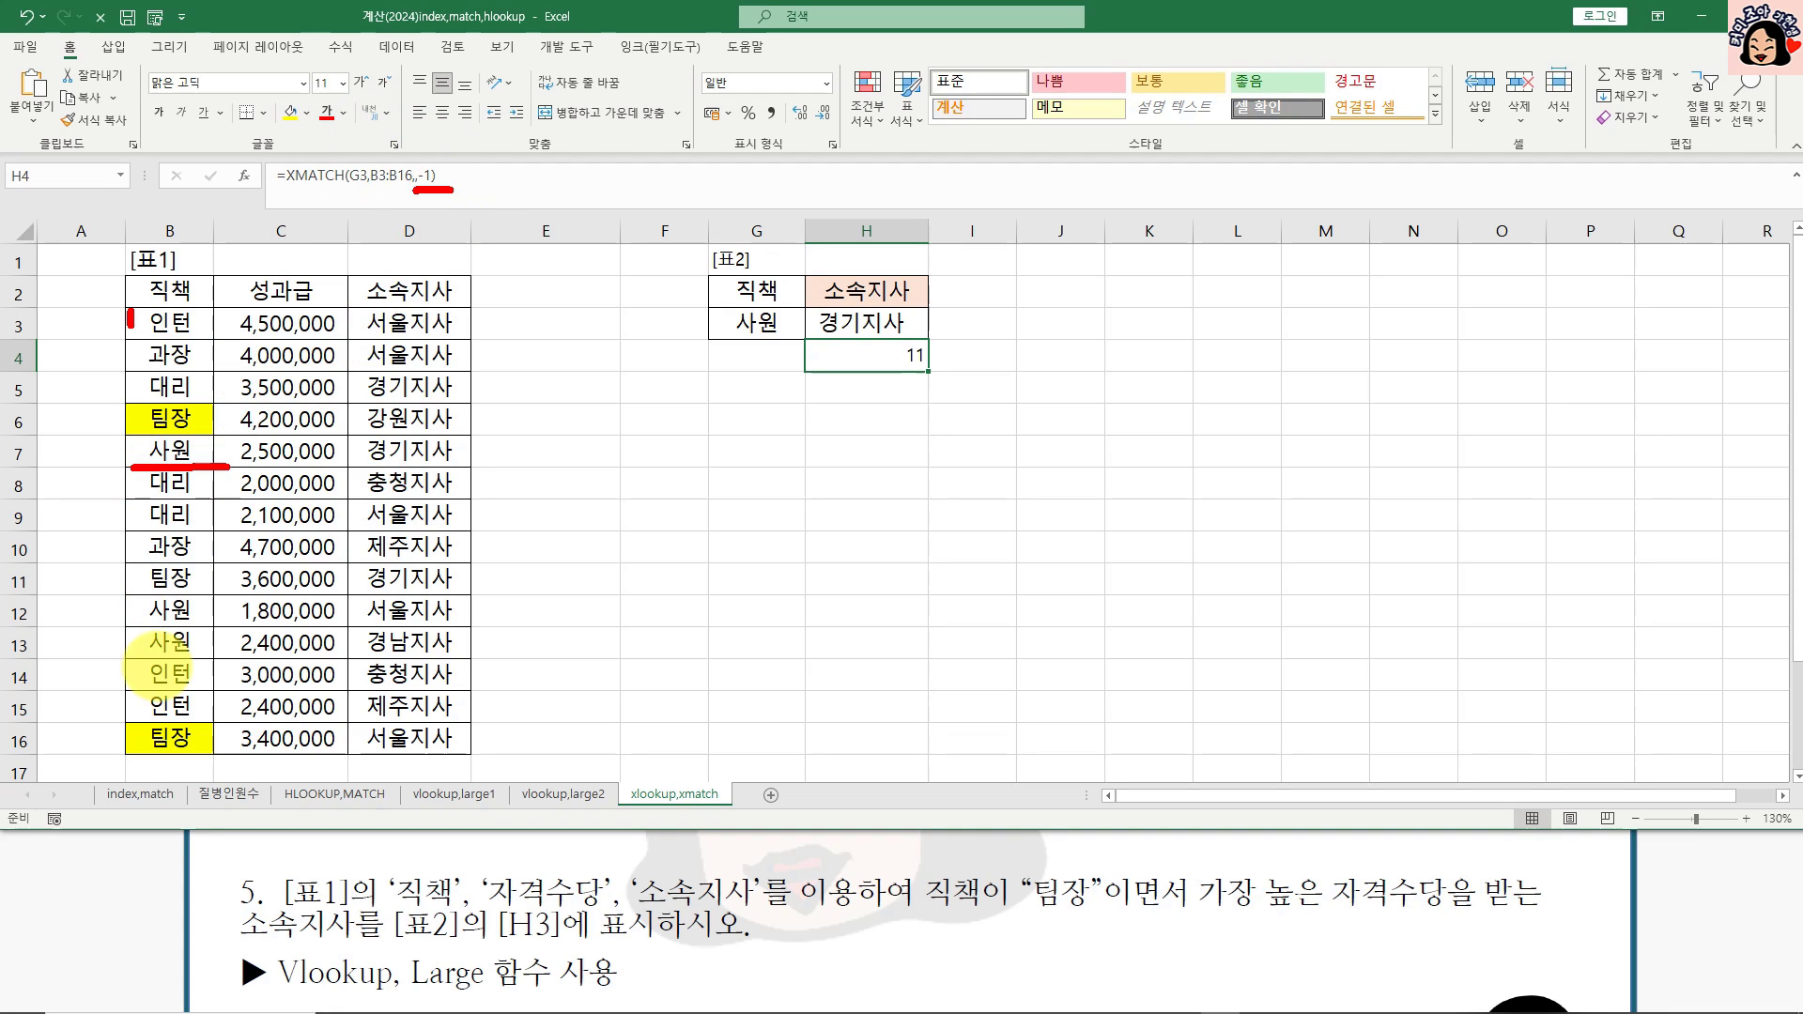
pyautogui.moveTo(143, 665); pyautogui.dragTo(223, 661)
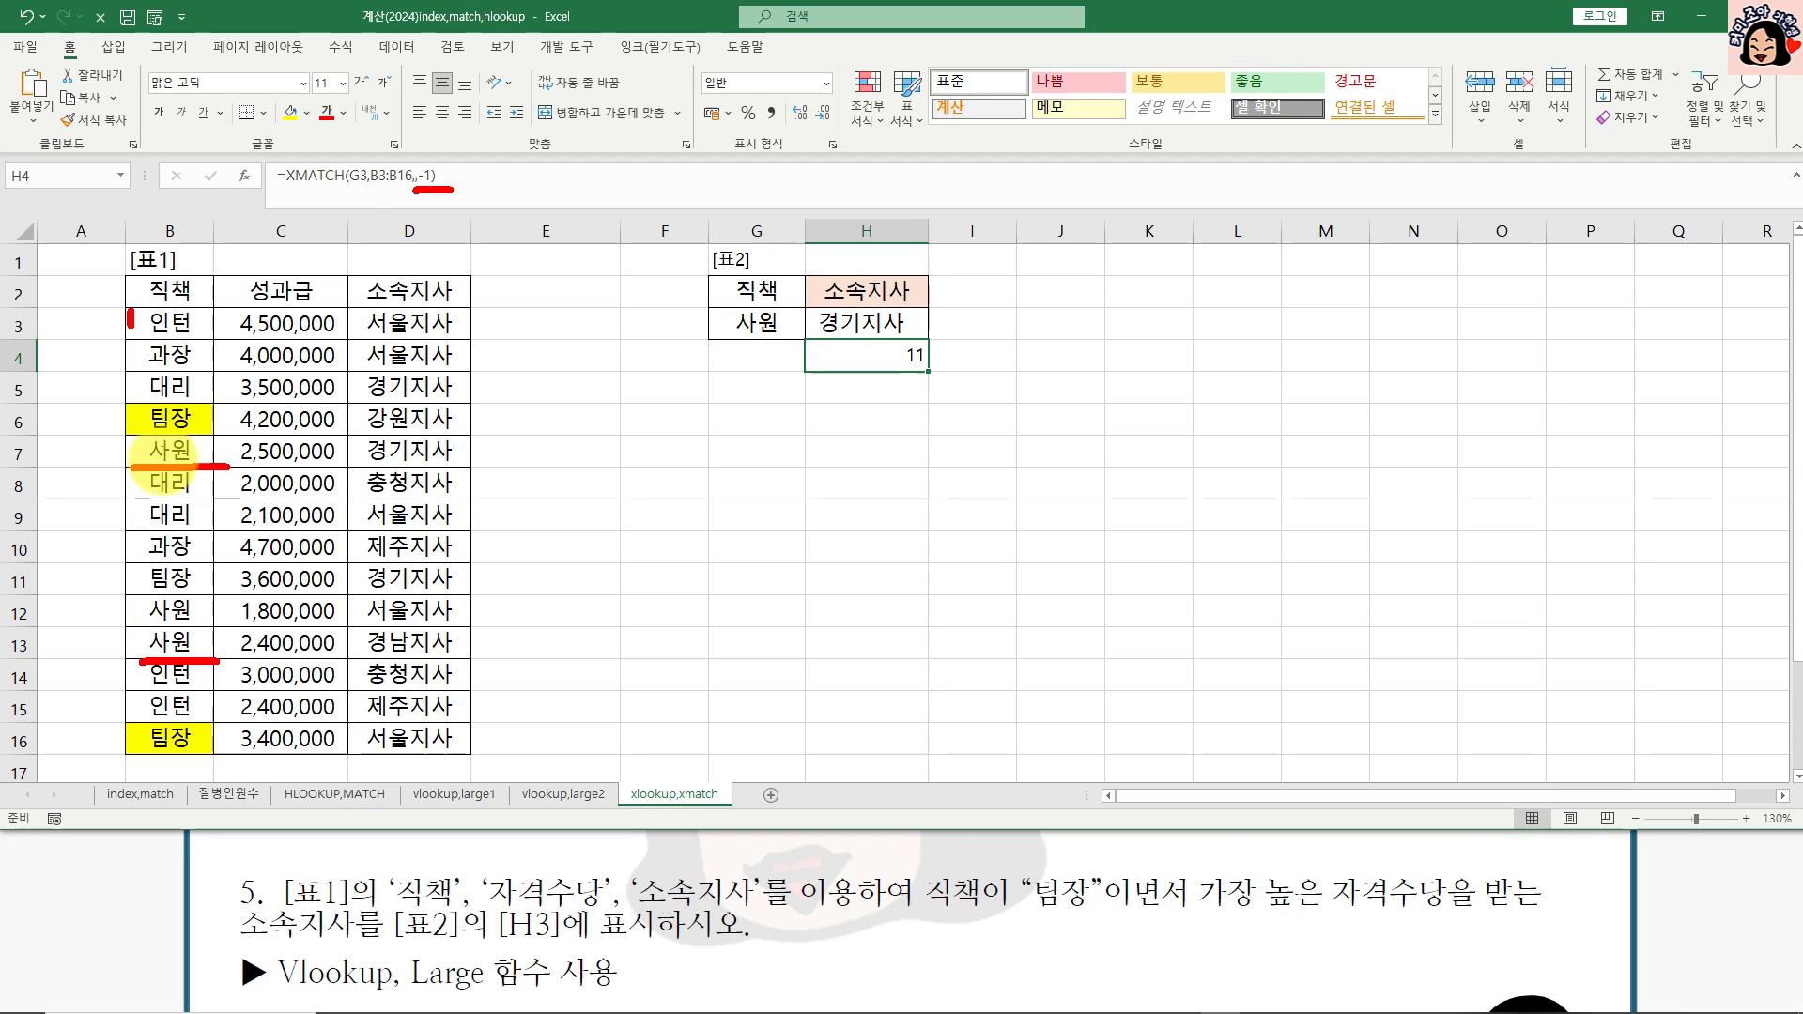
pyautogui.press('Escape')
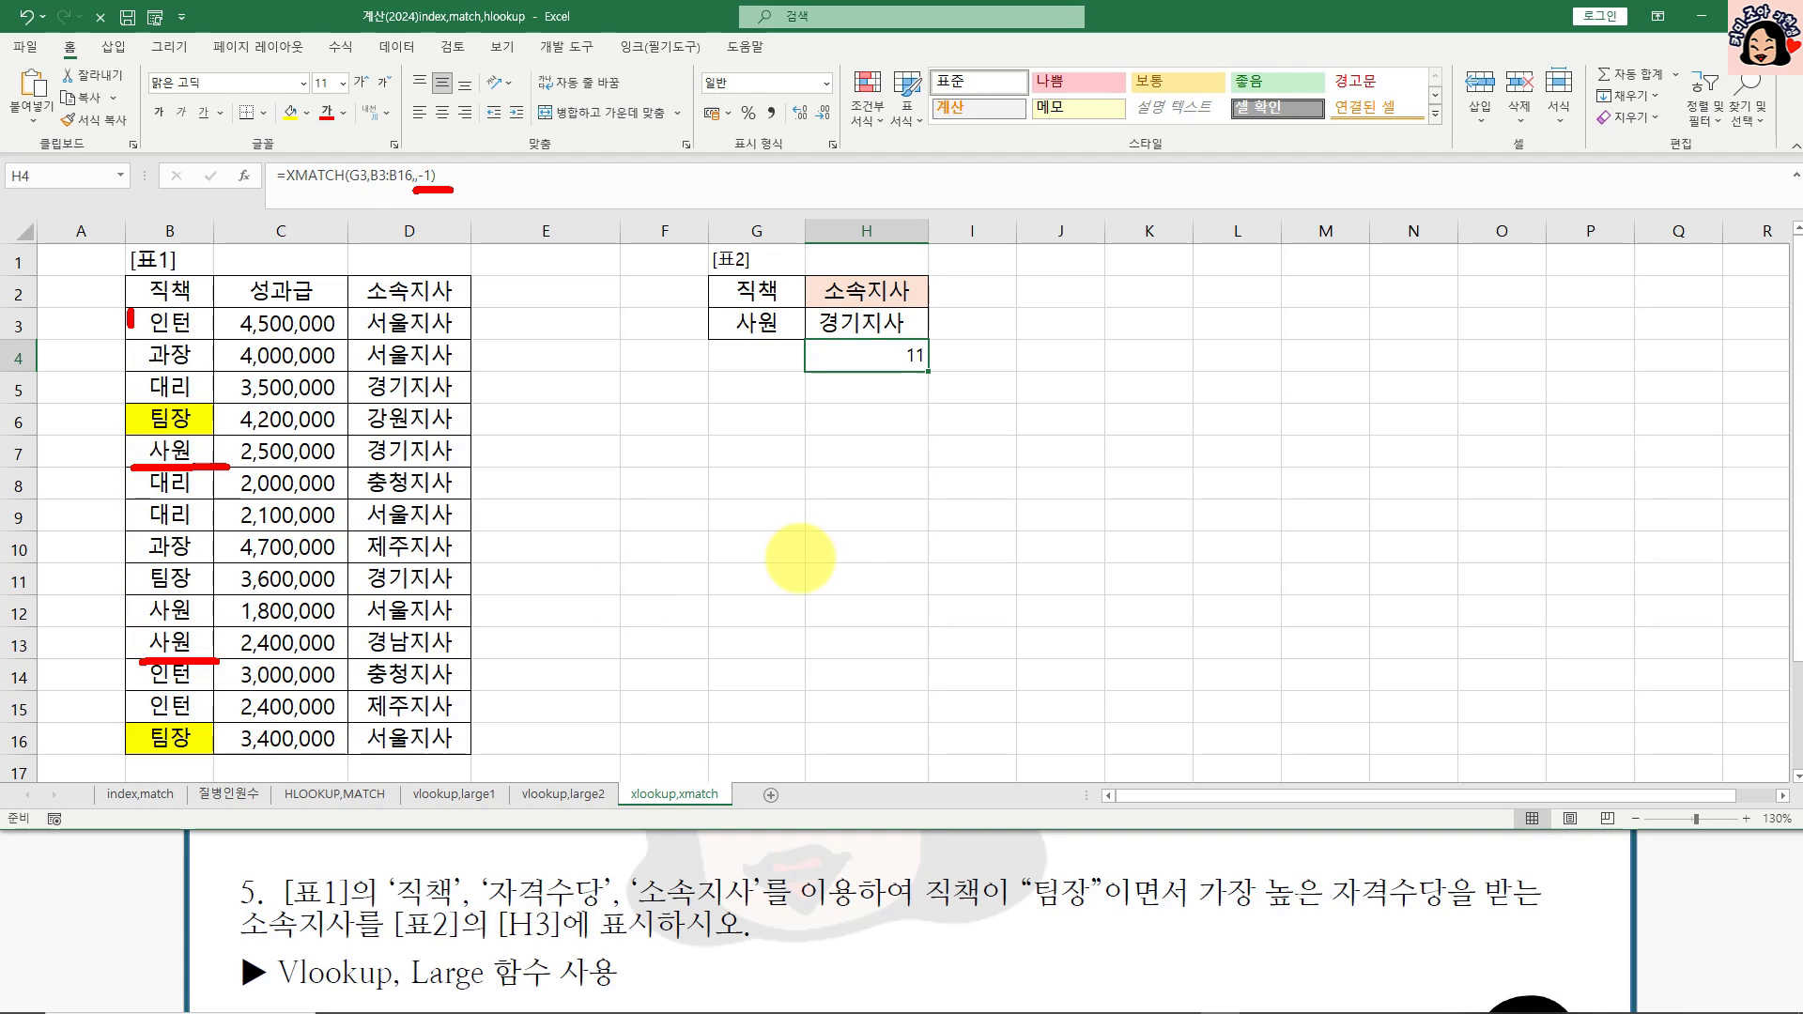